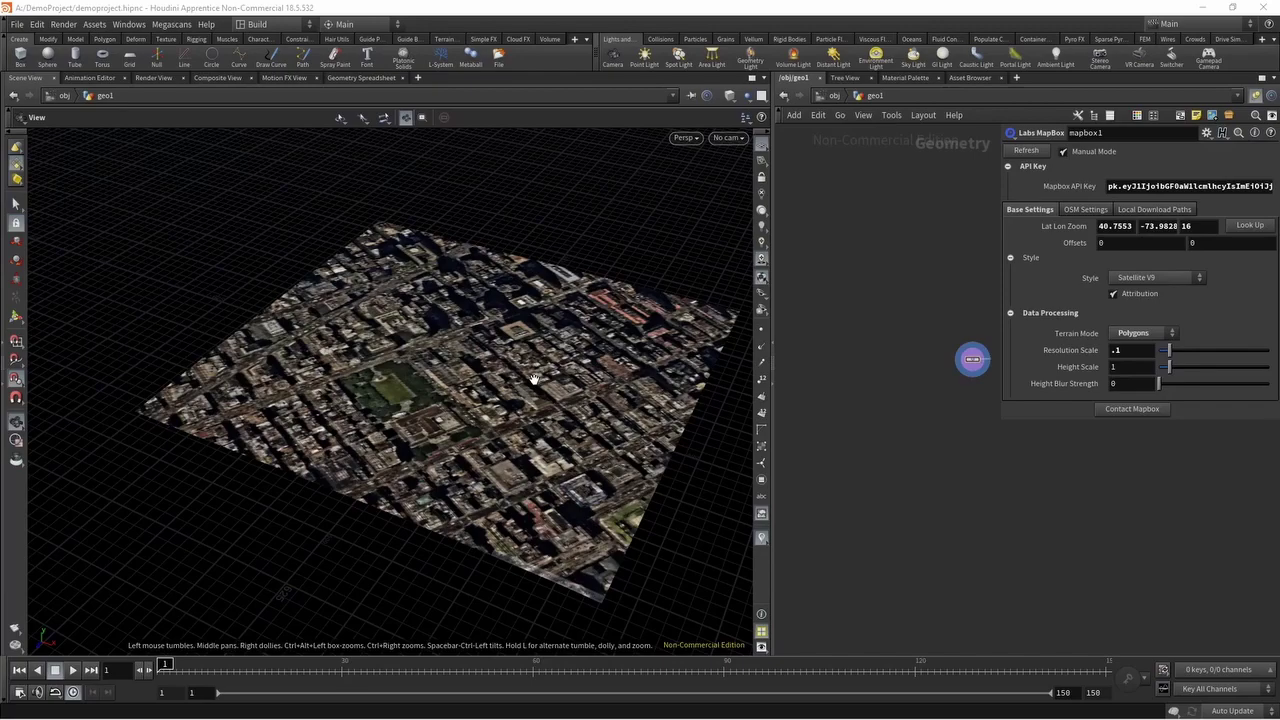
Inspect the Mapbox satellite terrain around the rectangular park from several angles
scroll(975, 365, up, 4)
drag(968, 349, 868, 400)
key(Escape)
drag(491, 462, 511, 388)
scroll(490, 460, up, 3)
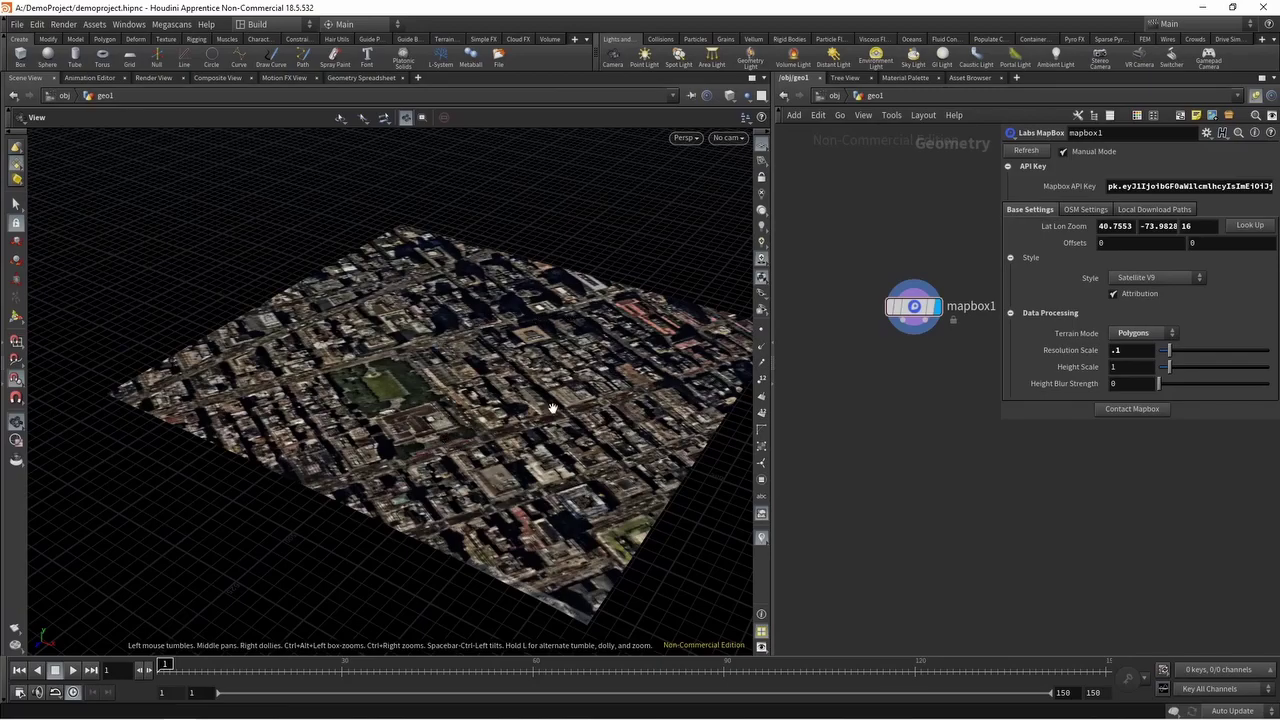
drag(441, 418, 549, 423)
scroll(549, 423, up, 2)
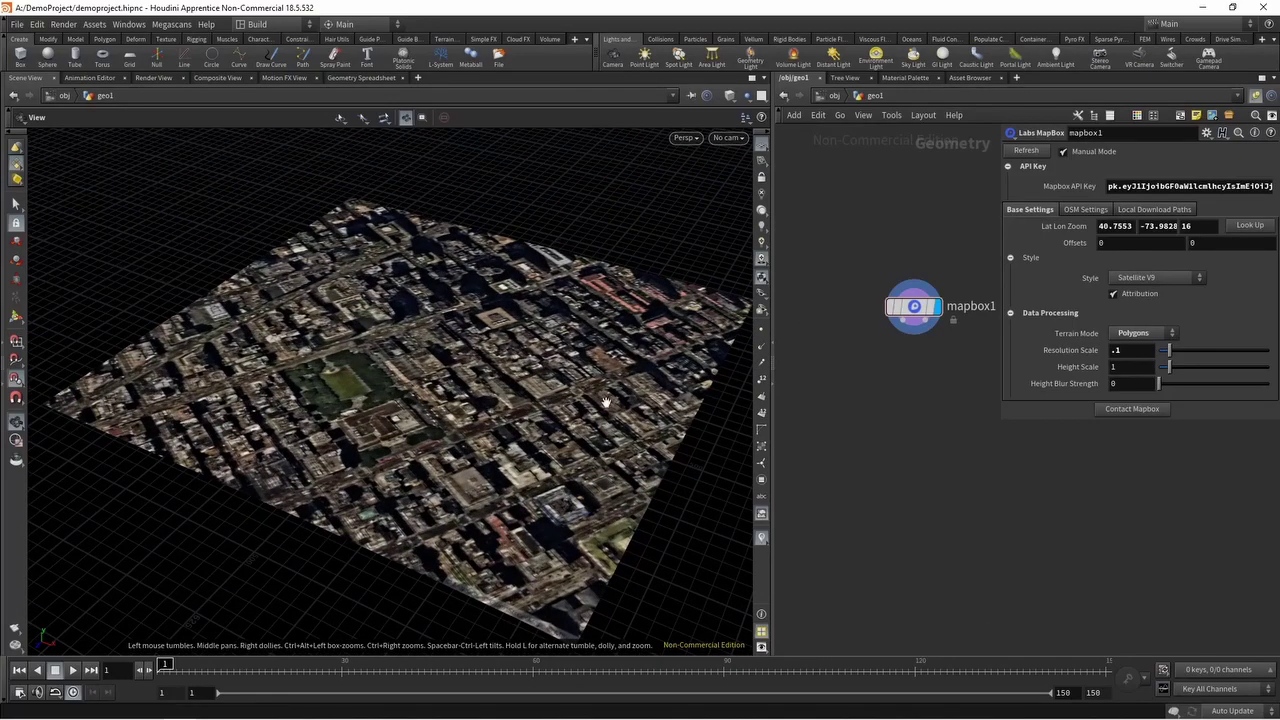
Add a JW.Terrain Generator node and a Building Generator node below the Mapbox node
key(Tab)
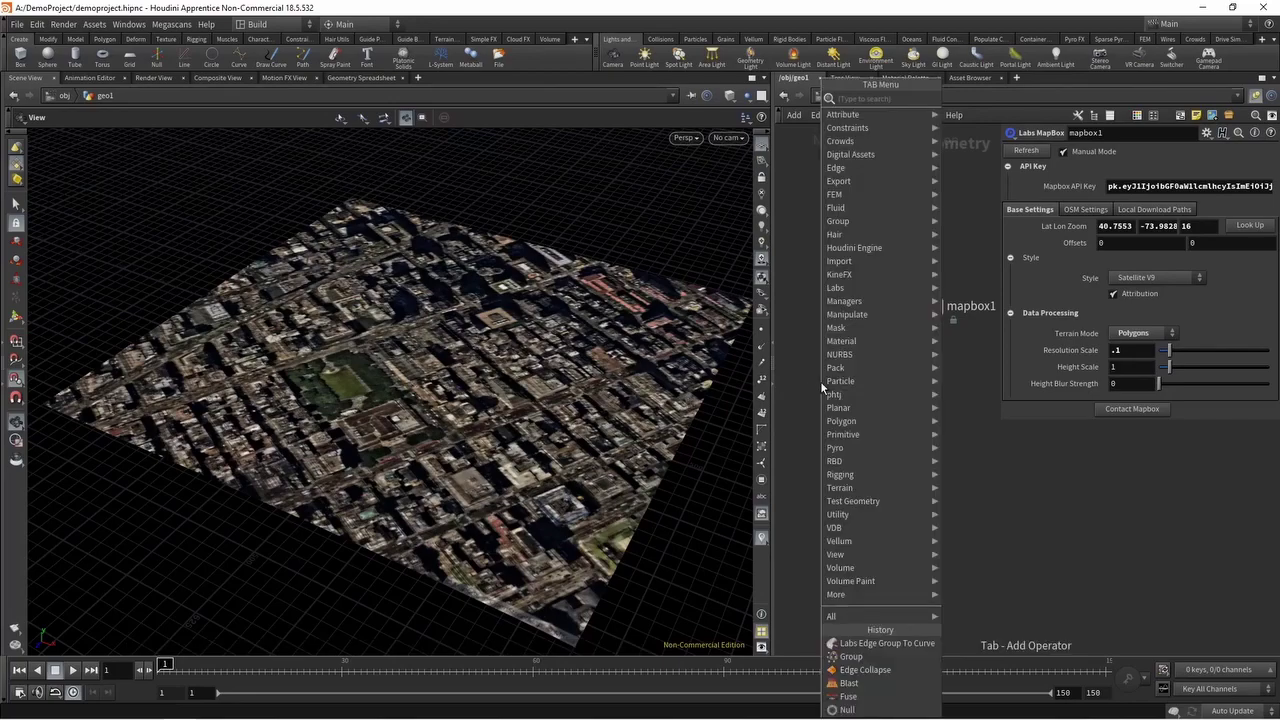
text(jw)
key(Return)
click(866, 396)
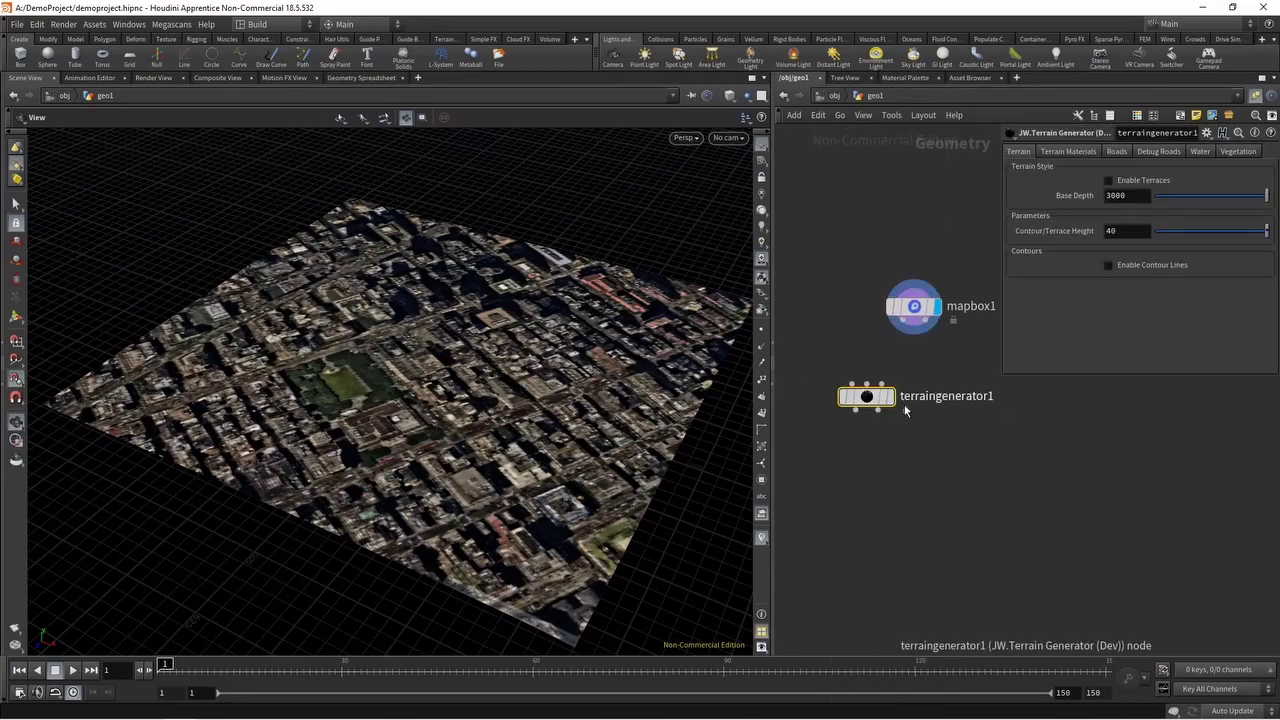
key(Tab)
text(bui)
key(Return)
click(1008, 410)
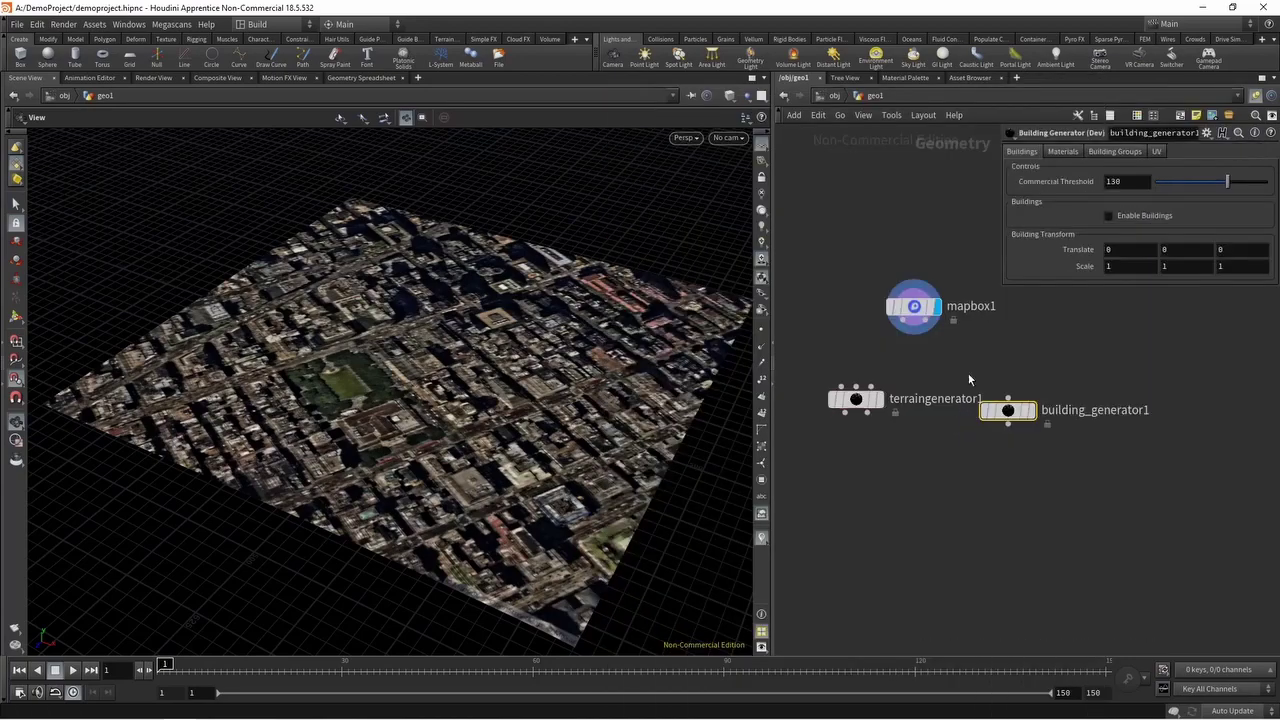
Wire the Mapbox outputs into both generators and display the terrain generator with a Base Depth of 304
drag(935, 338, 1007, 396)
drag(903, 320, 857, 421)
click(878, 393)
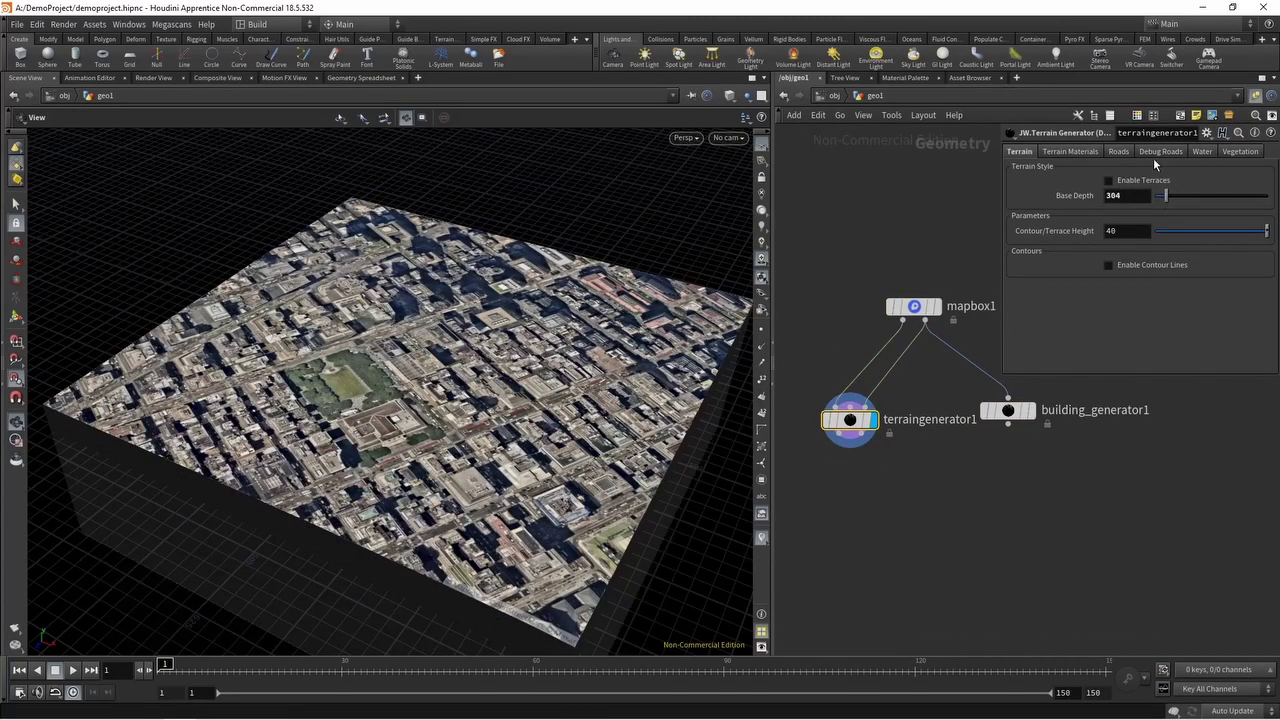
Enable roads on the terrain generator and inspect the street grid around the park
click(1118, 153)
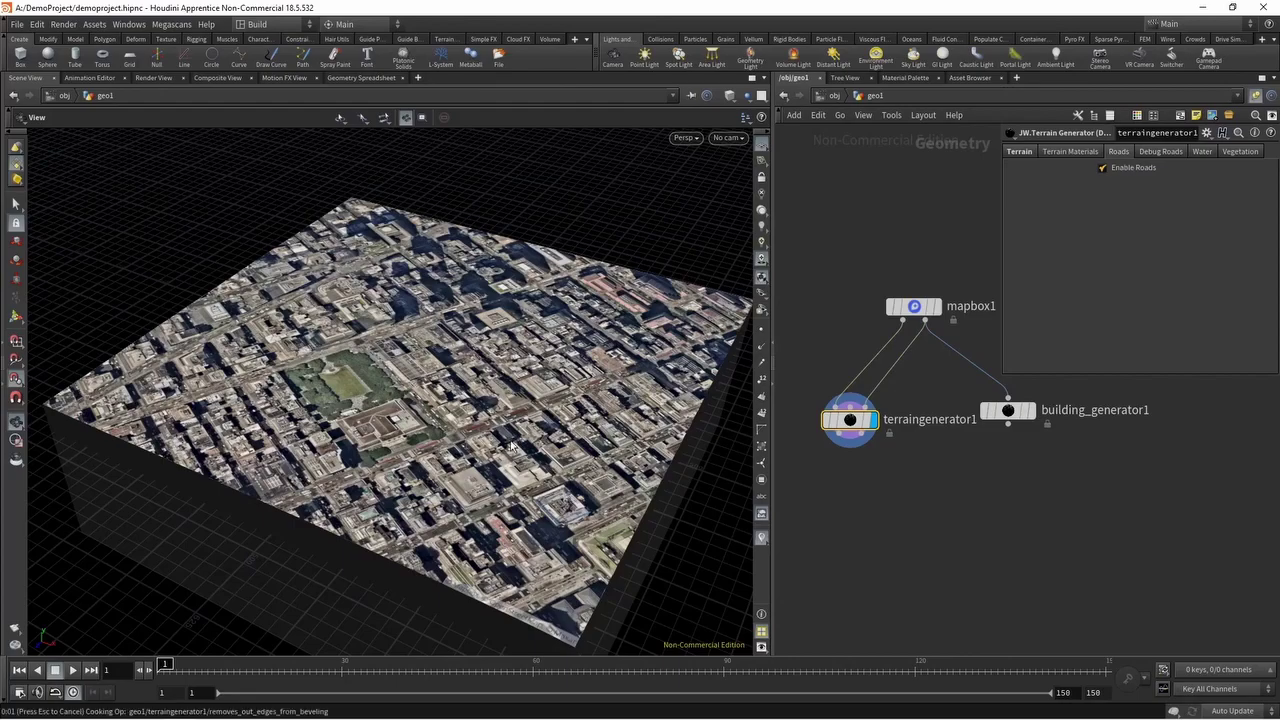
scroll(455, 440, down, 2)
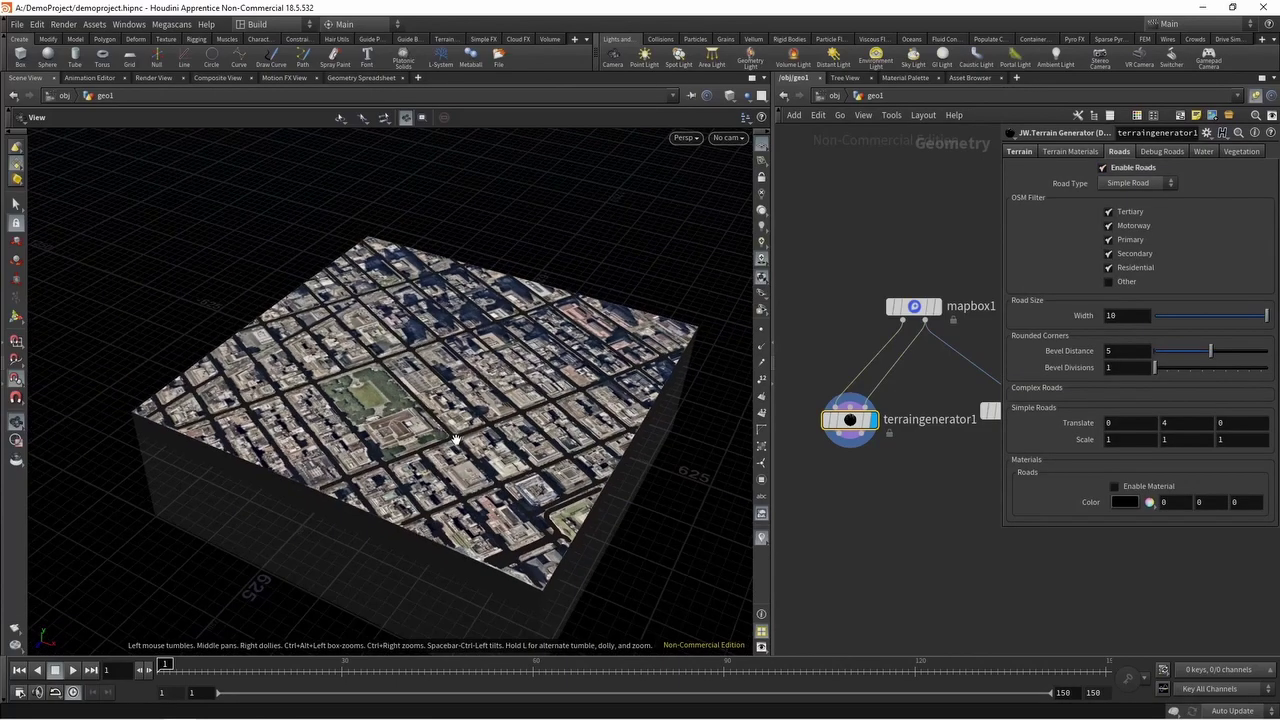
scroll(370, 464, up, 4)
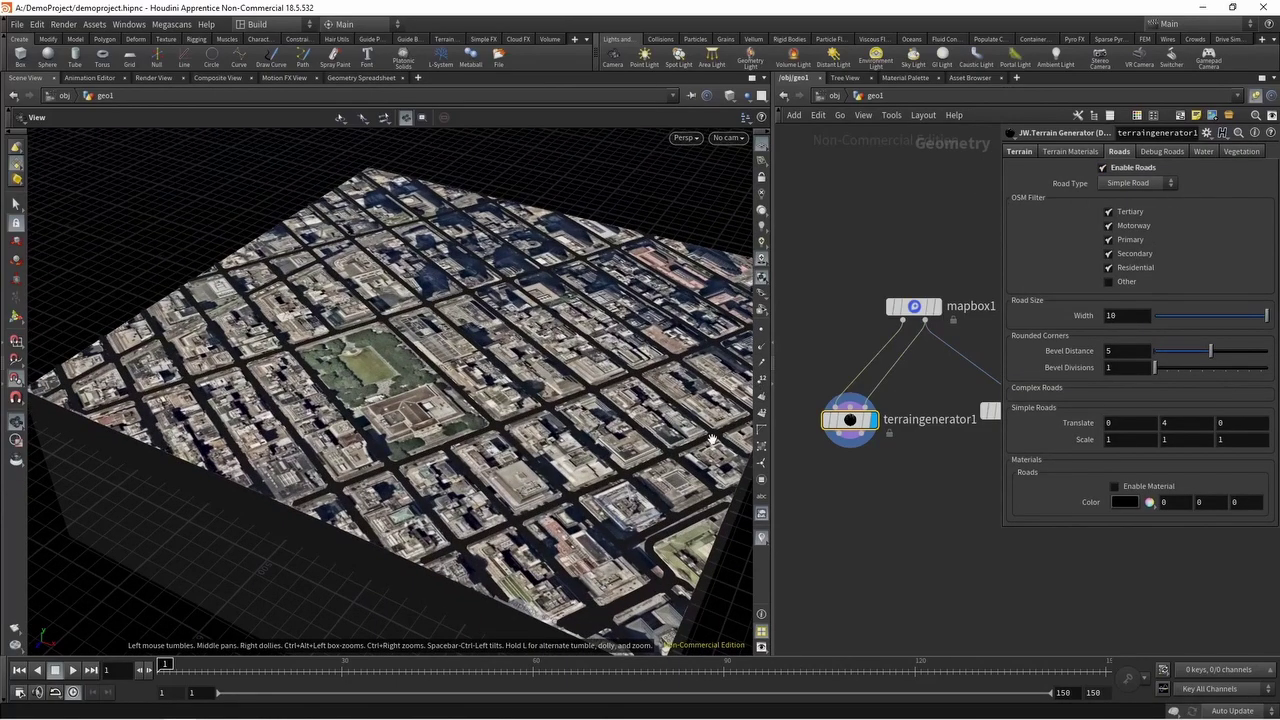
scroll(543, 467, down, 2)
scroll(543, 467, up, 4)
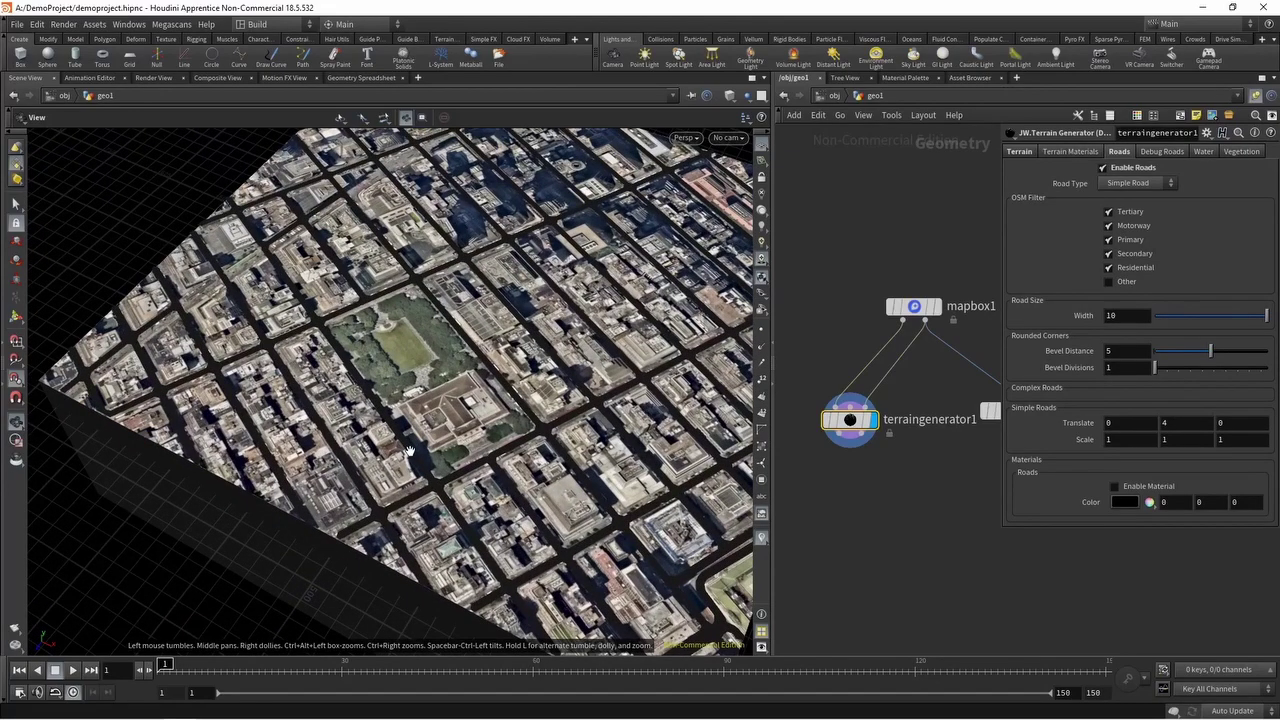
drag(450, 457, 455, 421)
scroll(430, 473, up, 3)
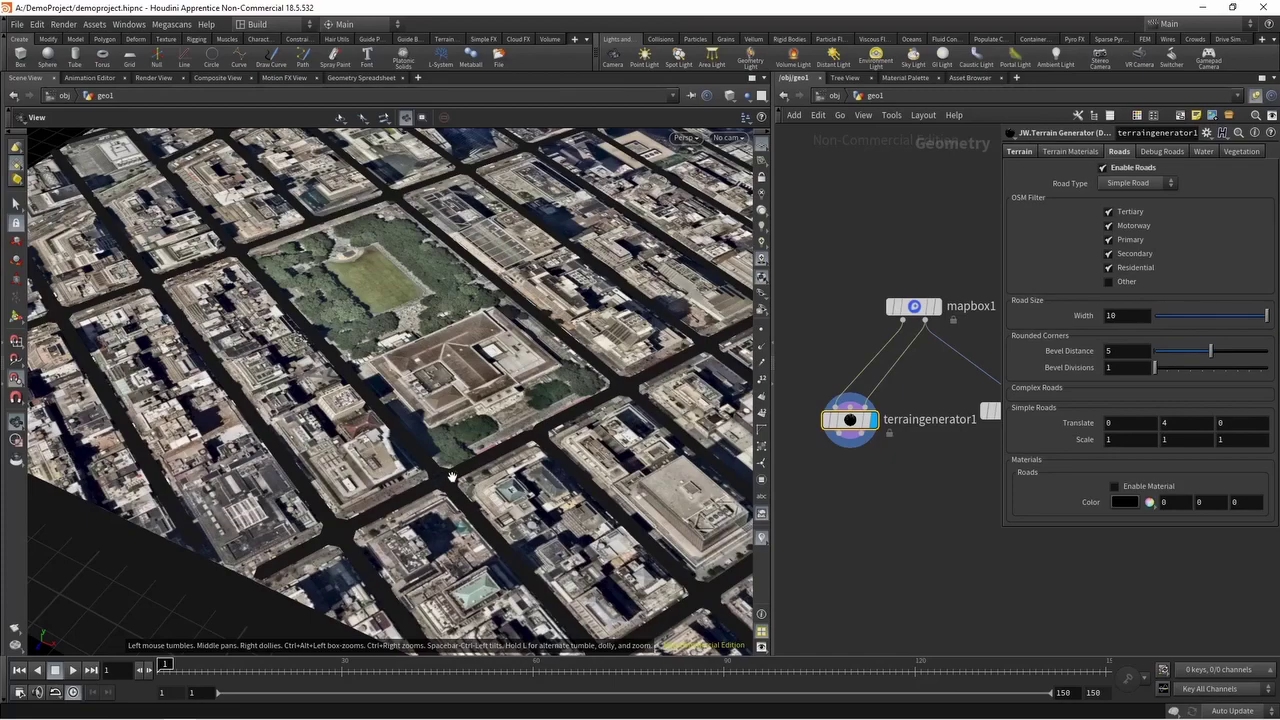
scroll(450, 474, down, 1)
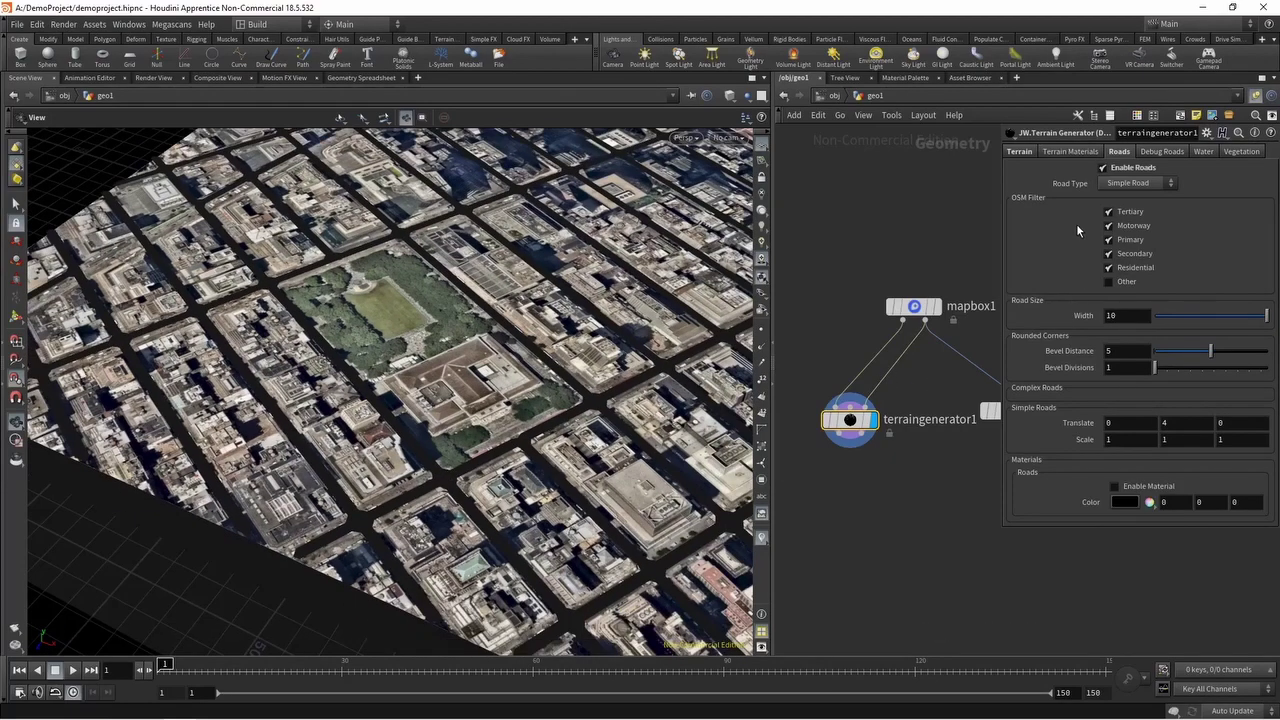
Change the terrain generator's Road Type to Complex Road
click(1133, 181)
click(1133, 201)
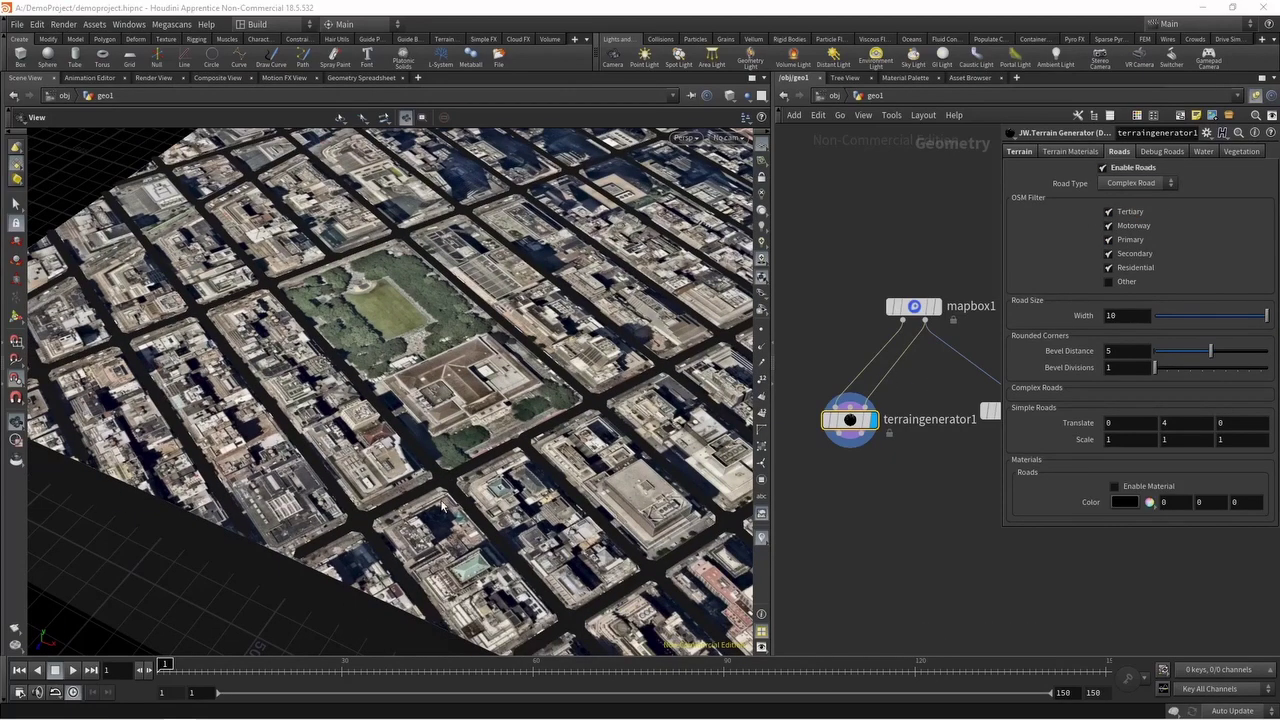
scroll(447, 485, up, 3)
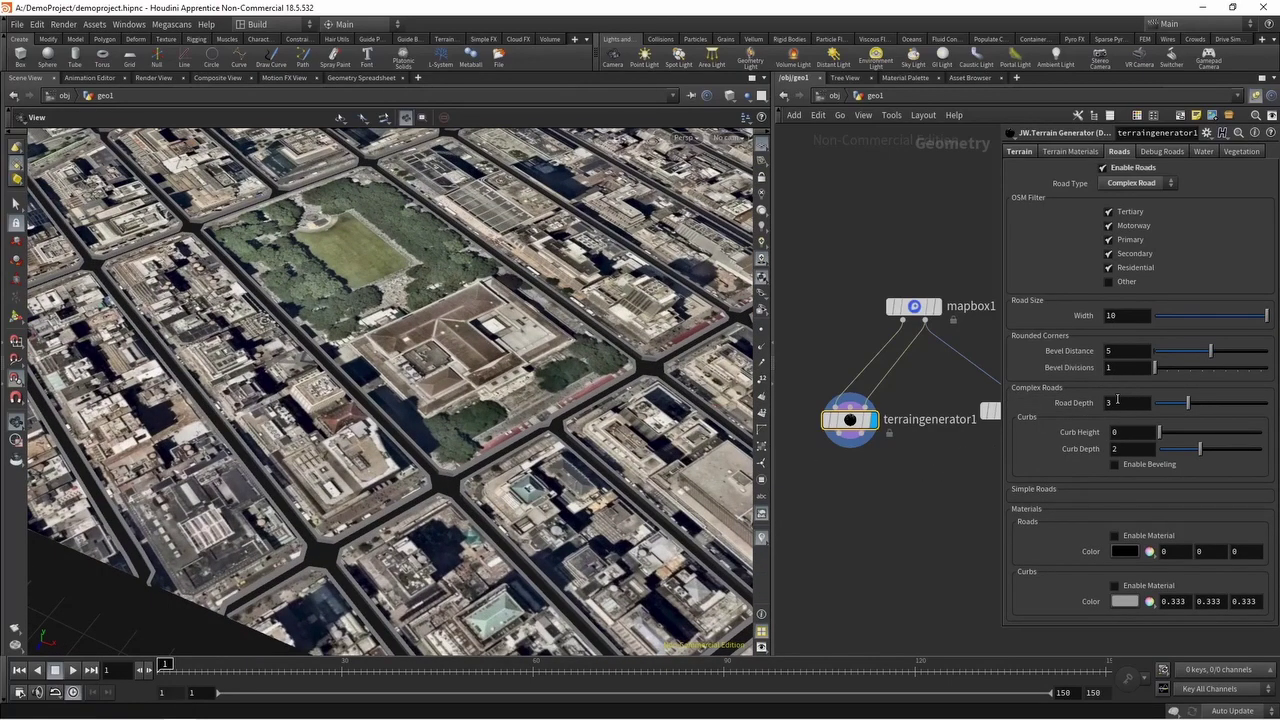
Set the complex roads' Road Depth to 1 and Curb Depth to 1
drag(1117, 399, 1037, 404)
text(1)
key(Return)
drag(1124, 449, 1045, 449)
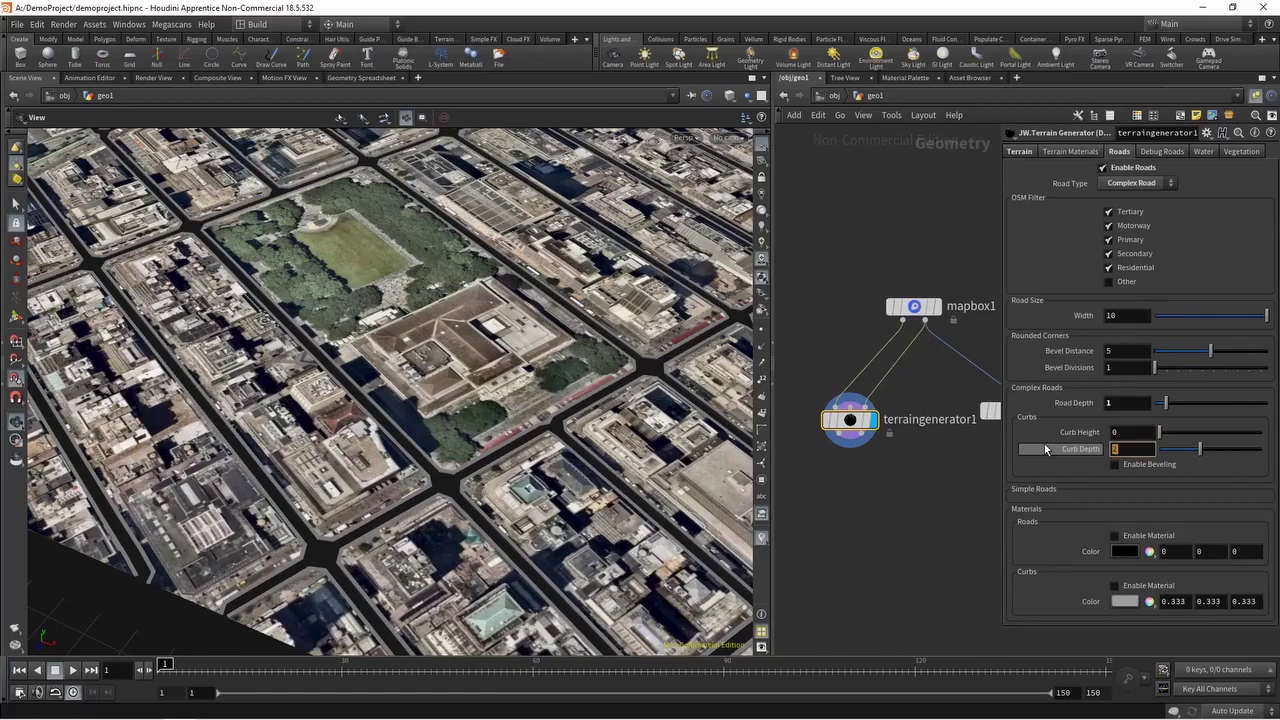
text(1)
key(Return)
Examine the generated roads and intersections toward the far corner of the terrain
scroll(473, 496, up, 3)
scroll(473, 496, down, 2)
right_drag(473, 496, 473, 446)
middle_drag(413, 309, 465, 476)
mouse_move(465, 476)
mouse_down()
mouse_move(425, 465)
mouse_move(483, 471)
mouse_up()
middle_drag(348, 355, 425, 470)
drag(425, 470, 352, 458)
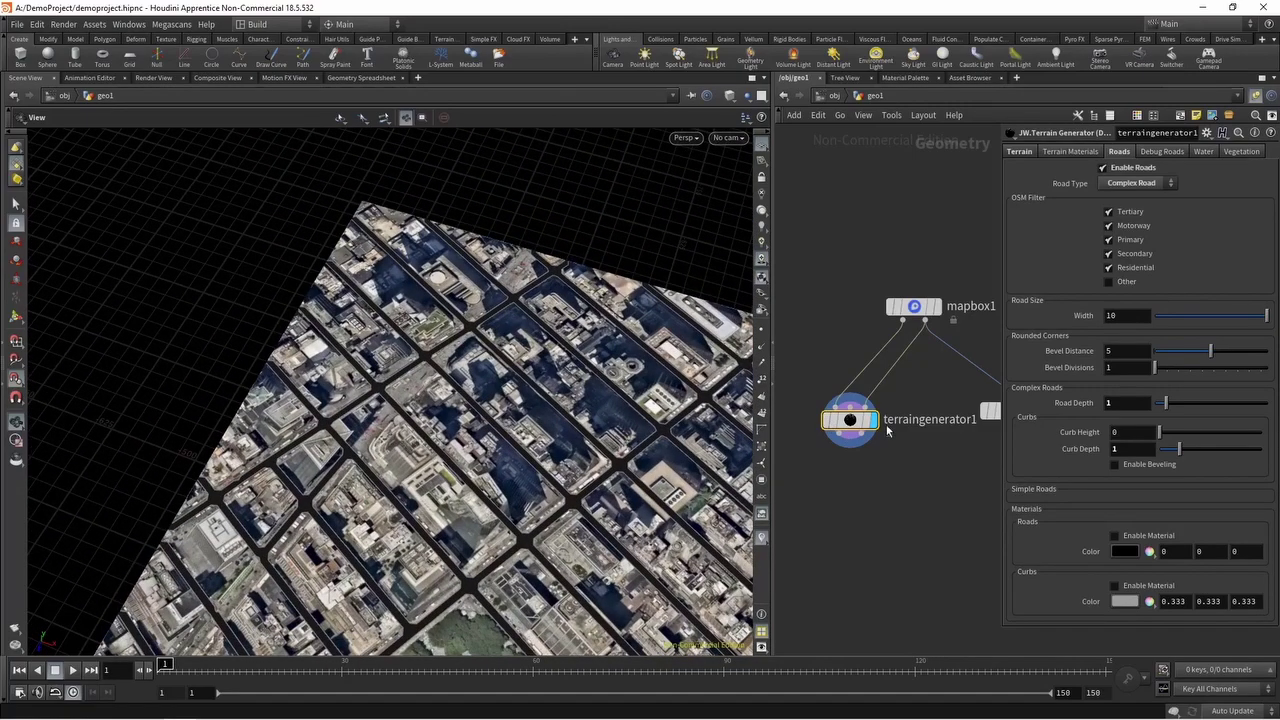
Insert a Labs OSM Filter node between the Mapbox node and the terrain generator and display its output
key(Tab)
text(osm)
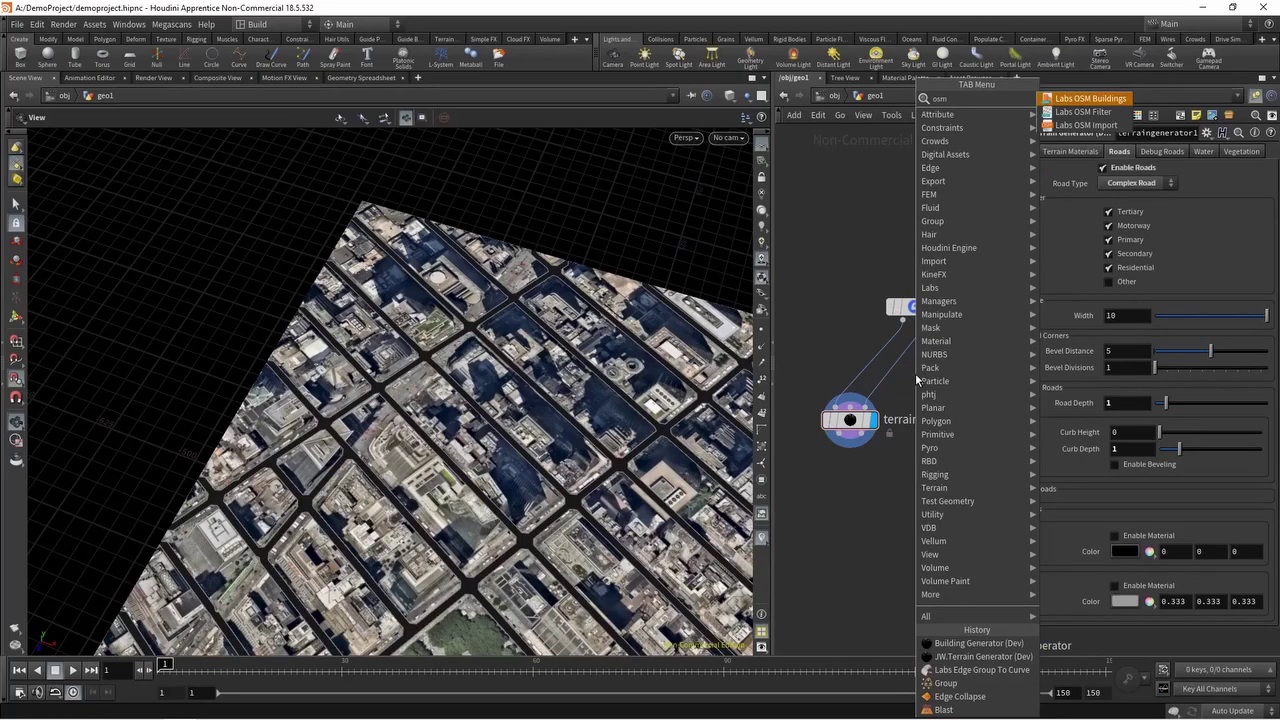
key(Return)
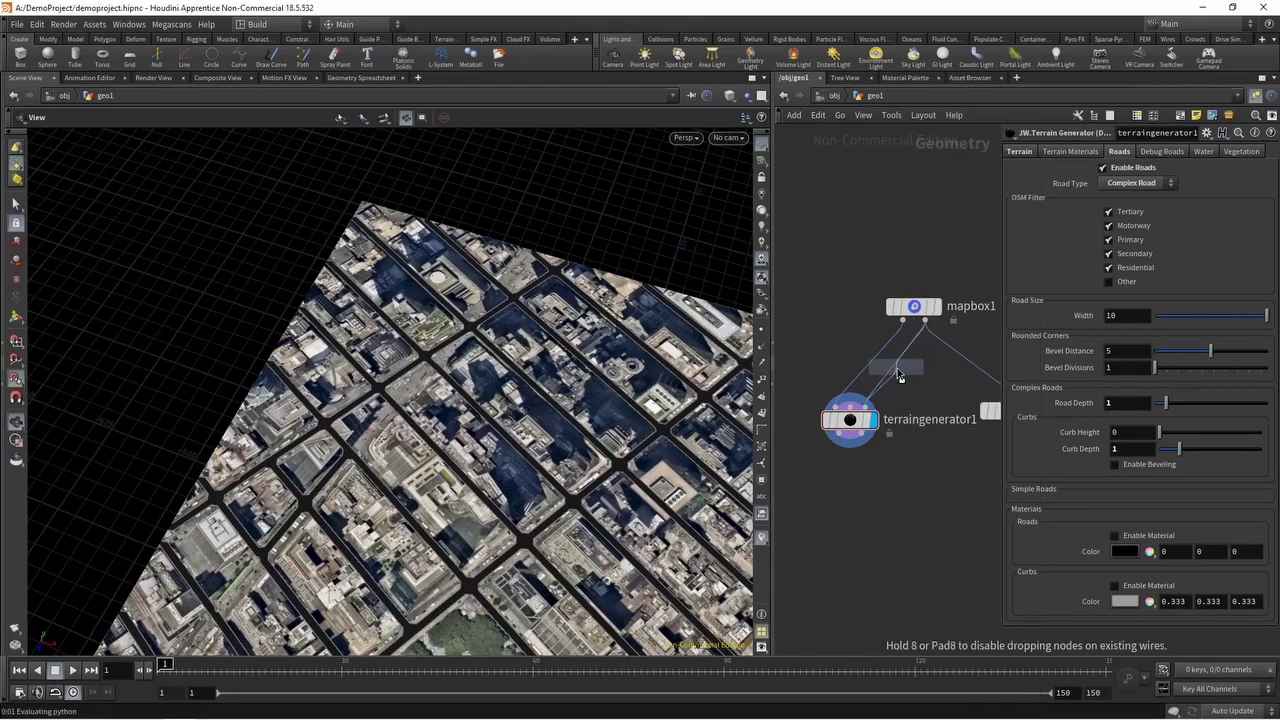
click(896, 370)
click(919, 366)
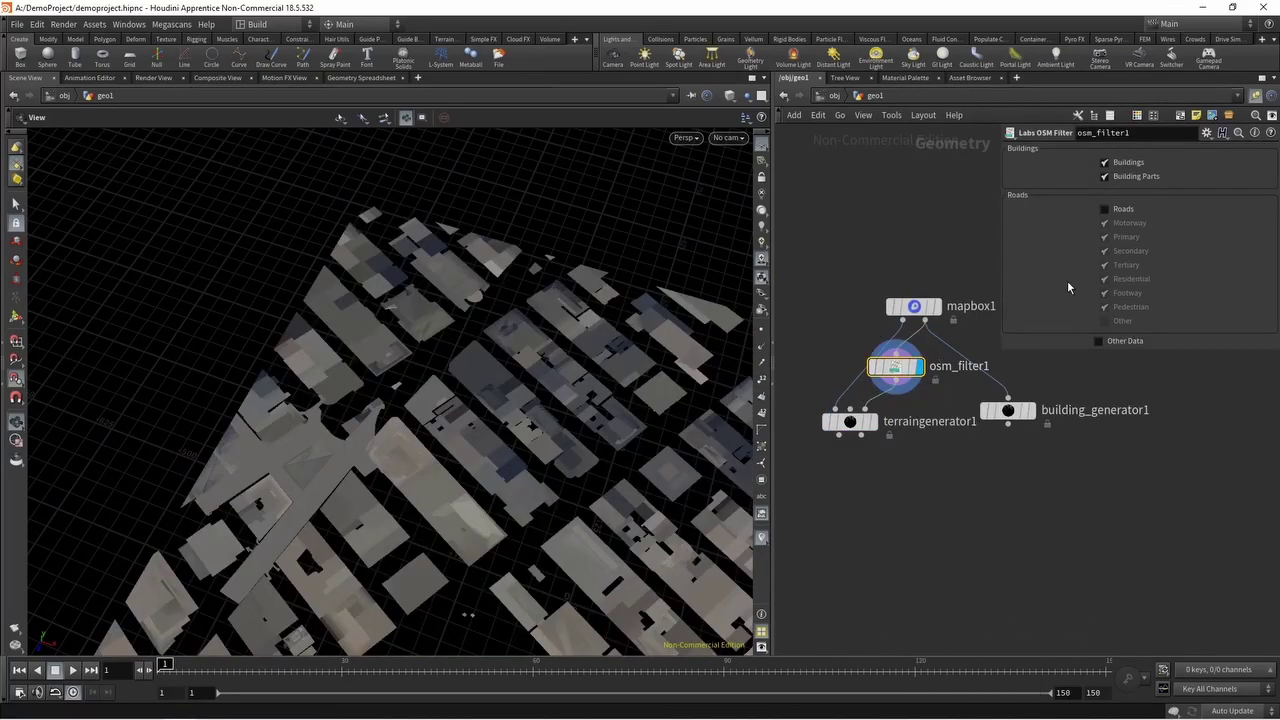
Set the OSM filter to exclude buildings and include roads
click(1127, 163)
click(1120, 212)
scroll(409, 360, down, 3)
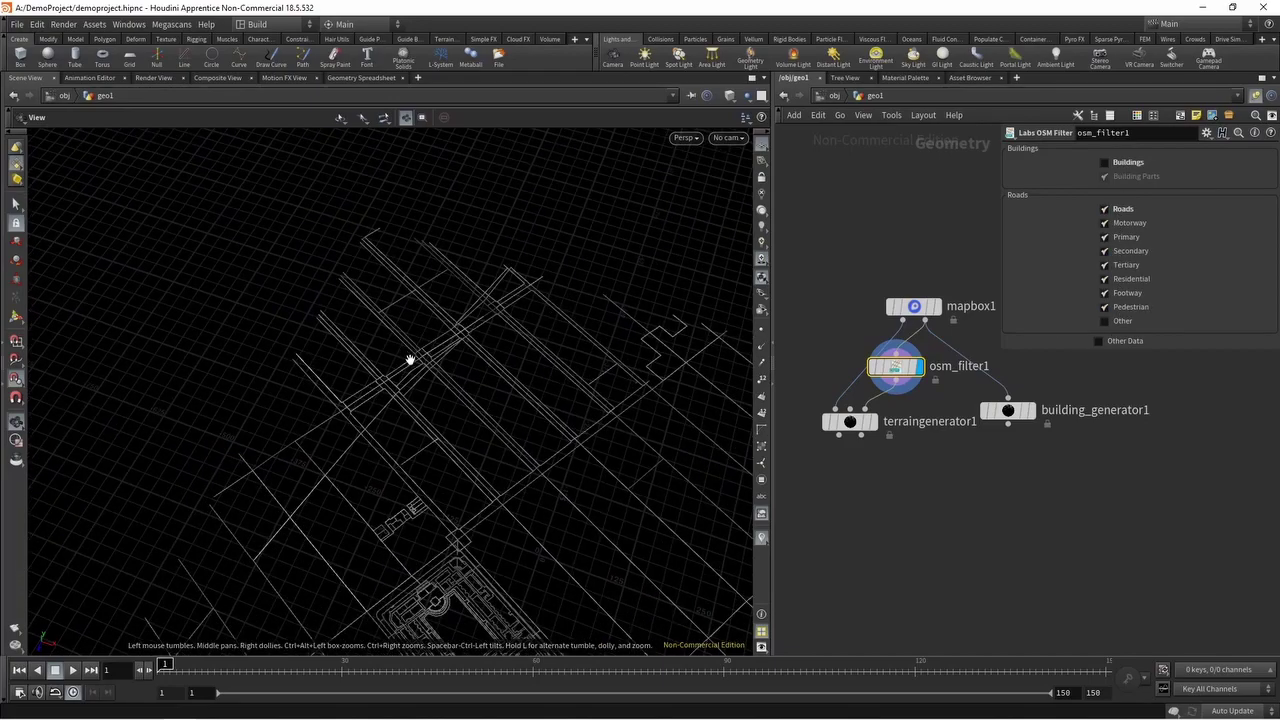
scroll(412, 430, up, 2)
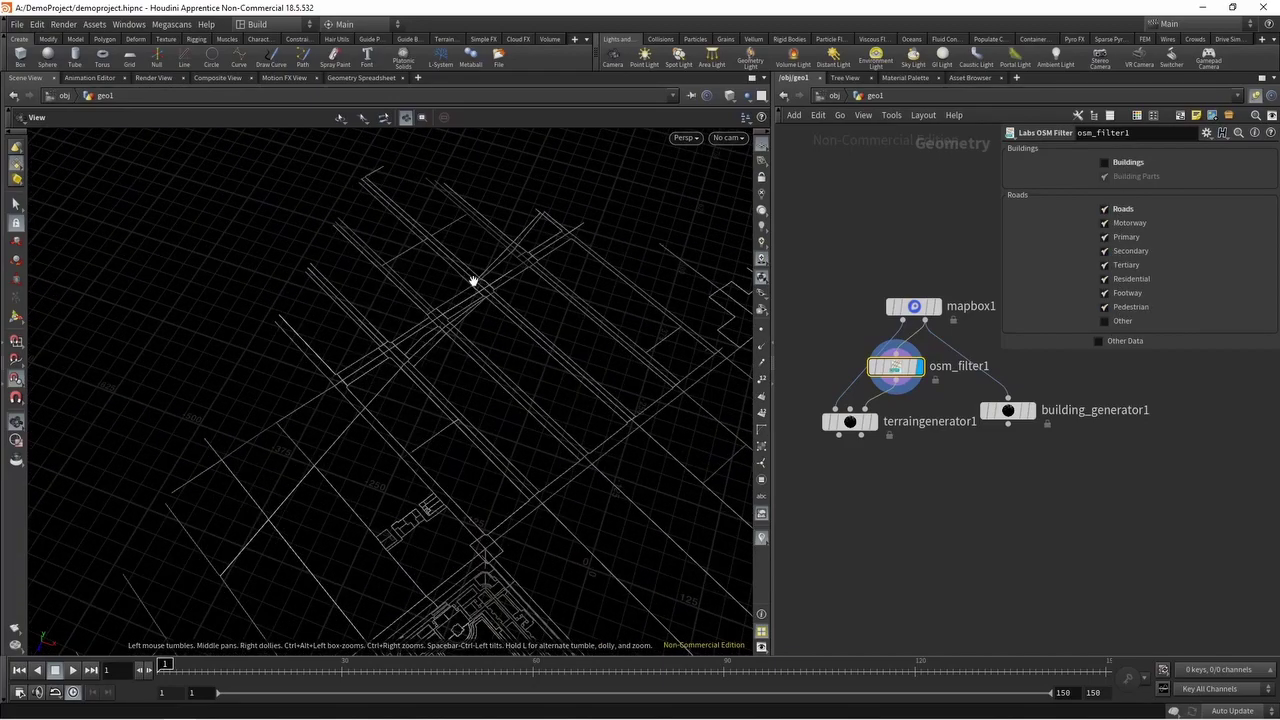
scroll(474, 281, up, 2)
scroll(454, 323, down, 3)
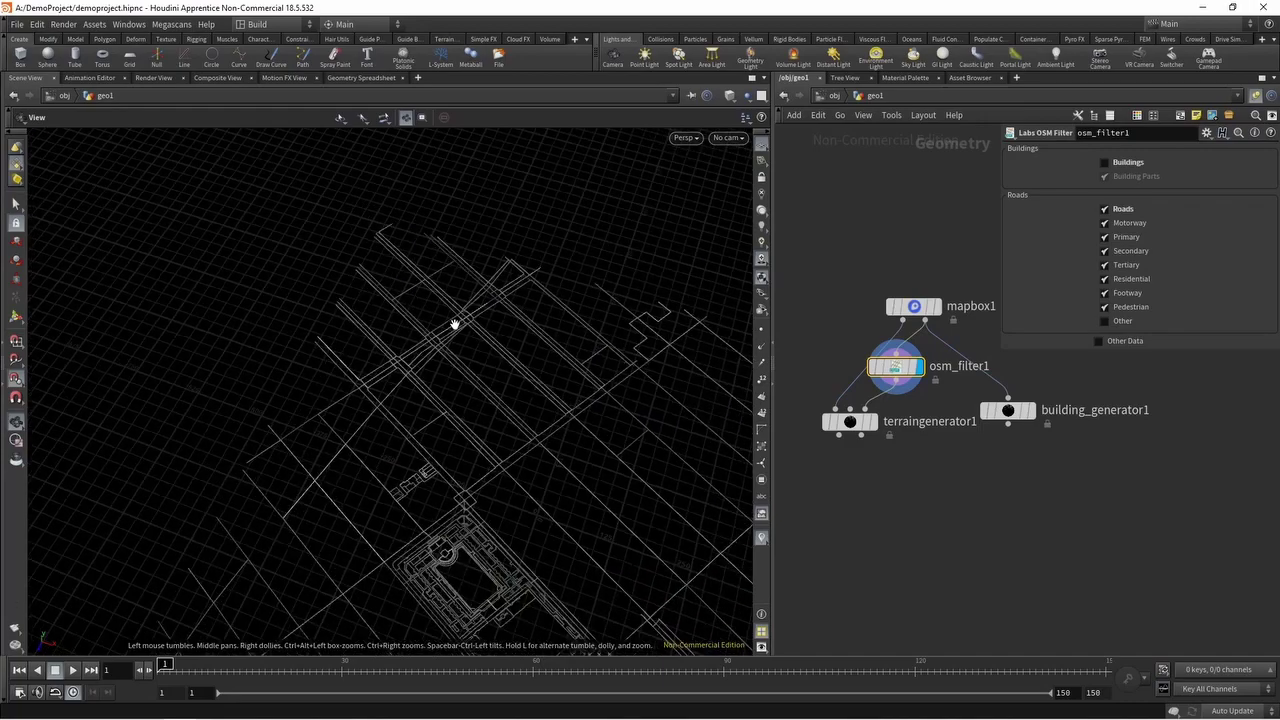
Exclude Pedestrian and Footway roads in the OSM filter and include Other roads
click(1104, 307)
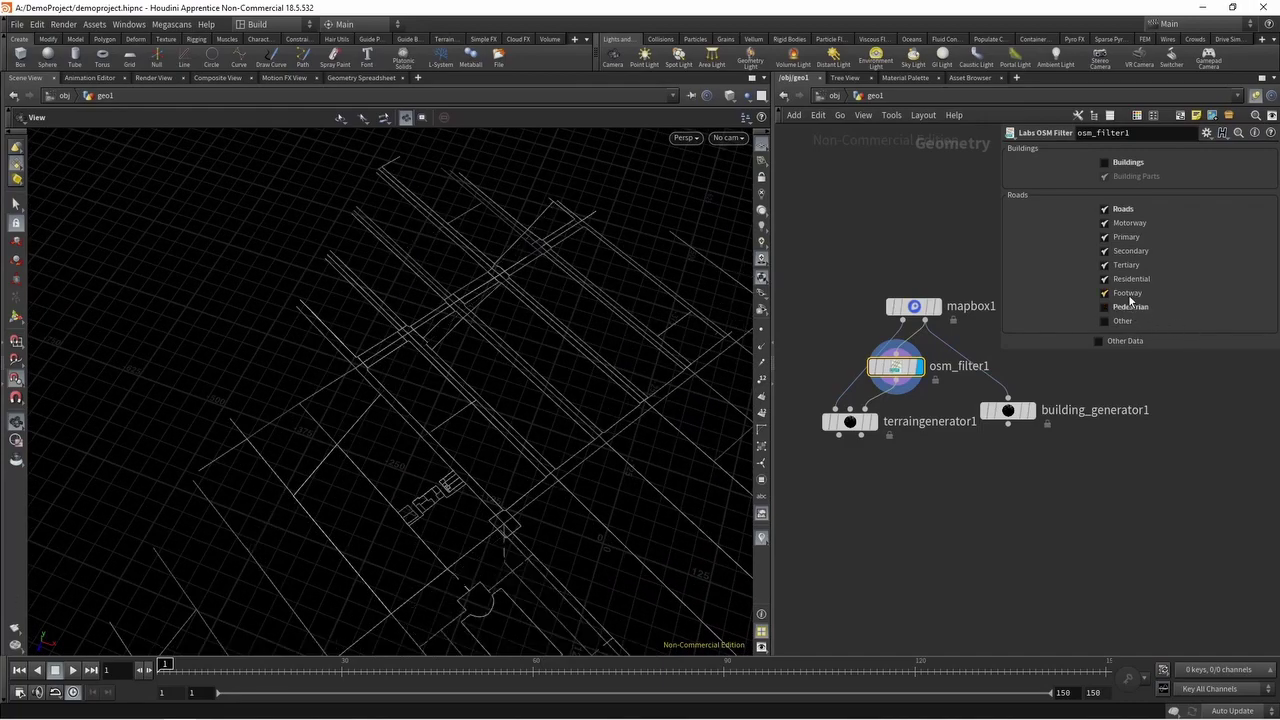
click(1104, 293)
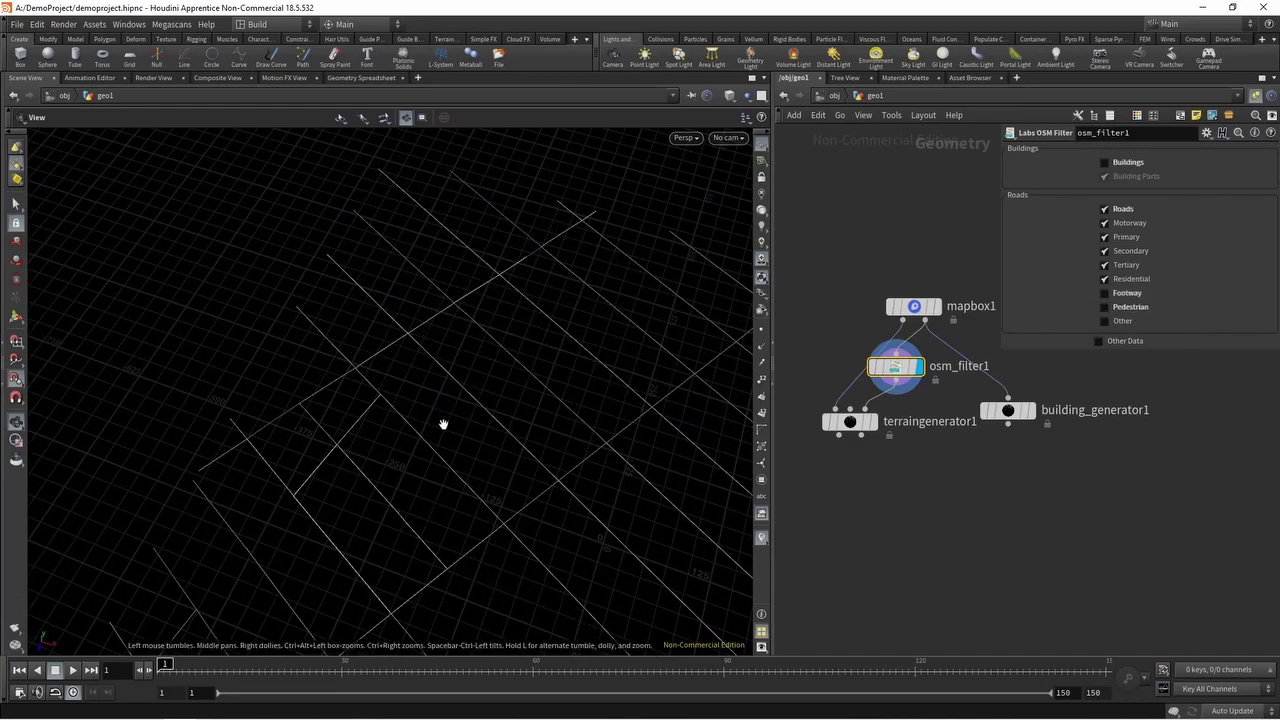
click(1121, 322)
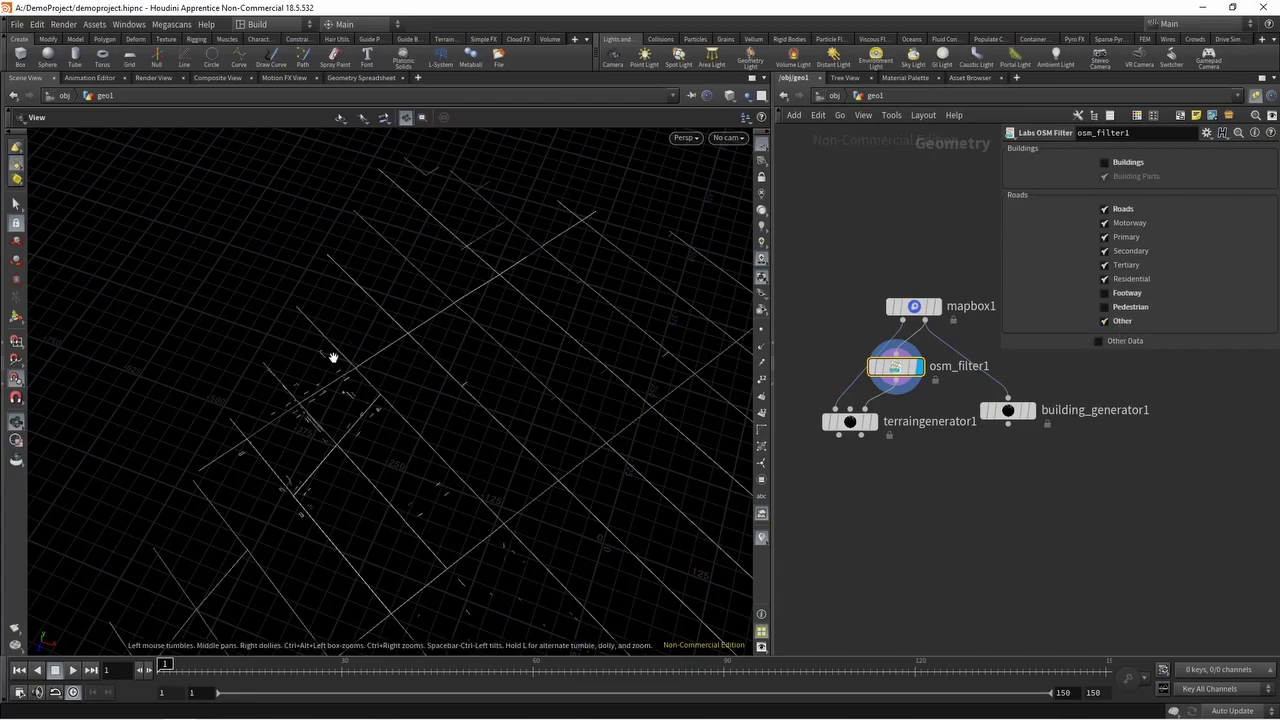
drag(418, 442, 414, 429)
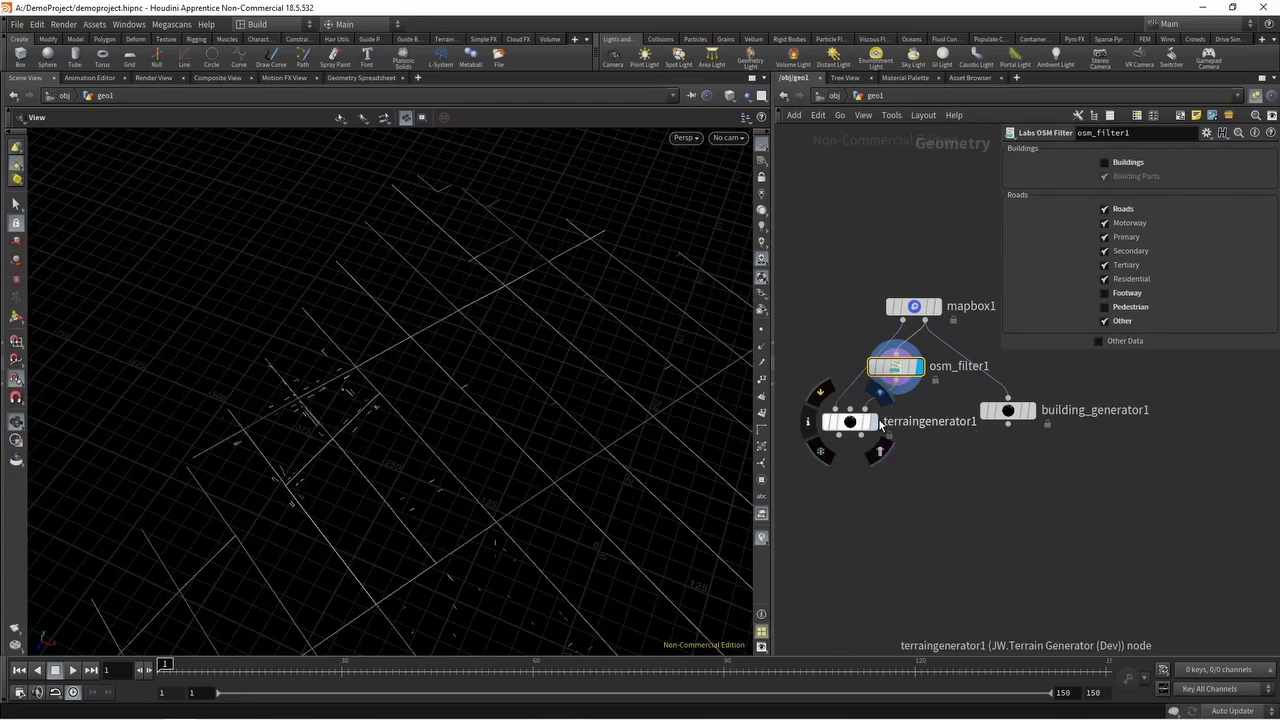
drag(848, 422, 848, 437)
drag(360, 426, 420, 410)
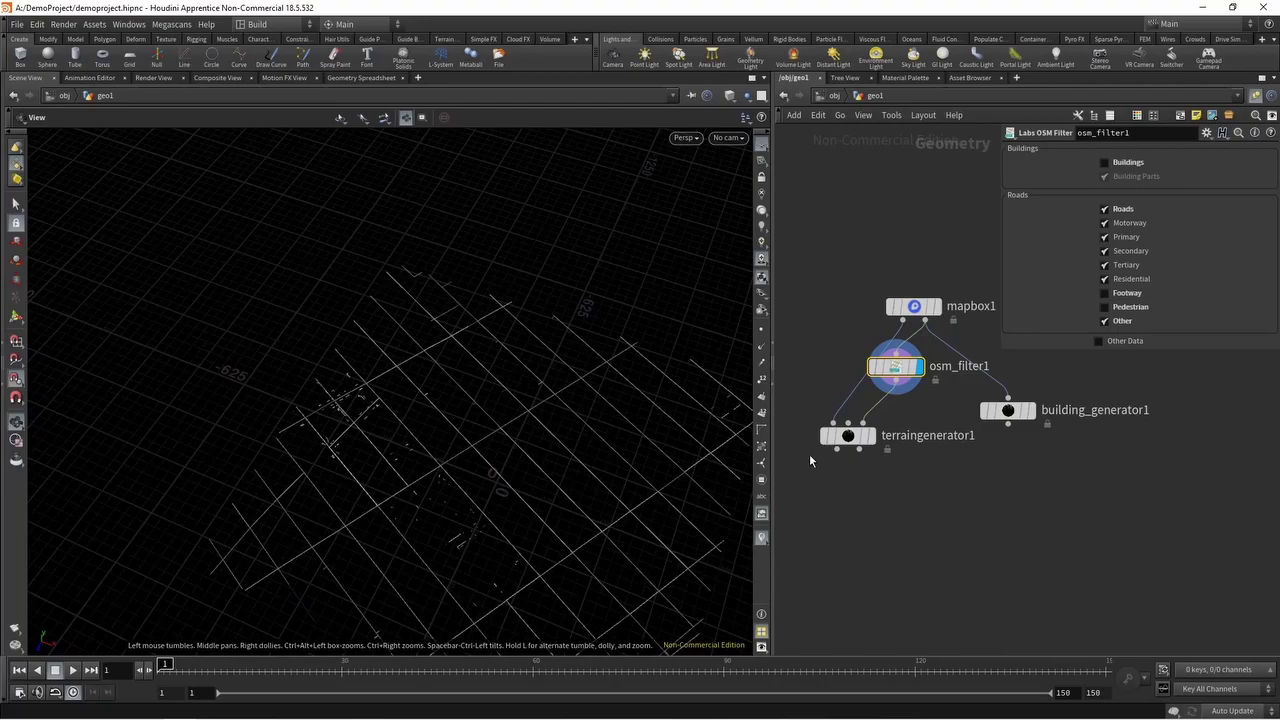
drag(229, 425, 428, 424)
drag(423, 374, 381, 419)
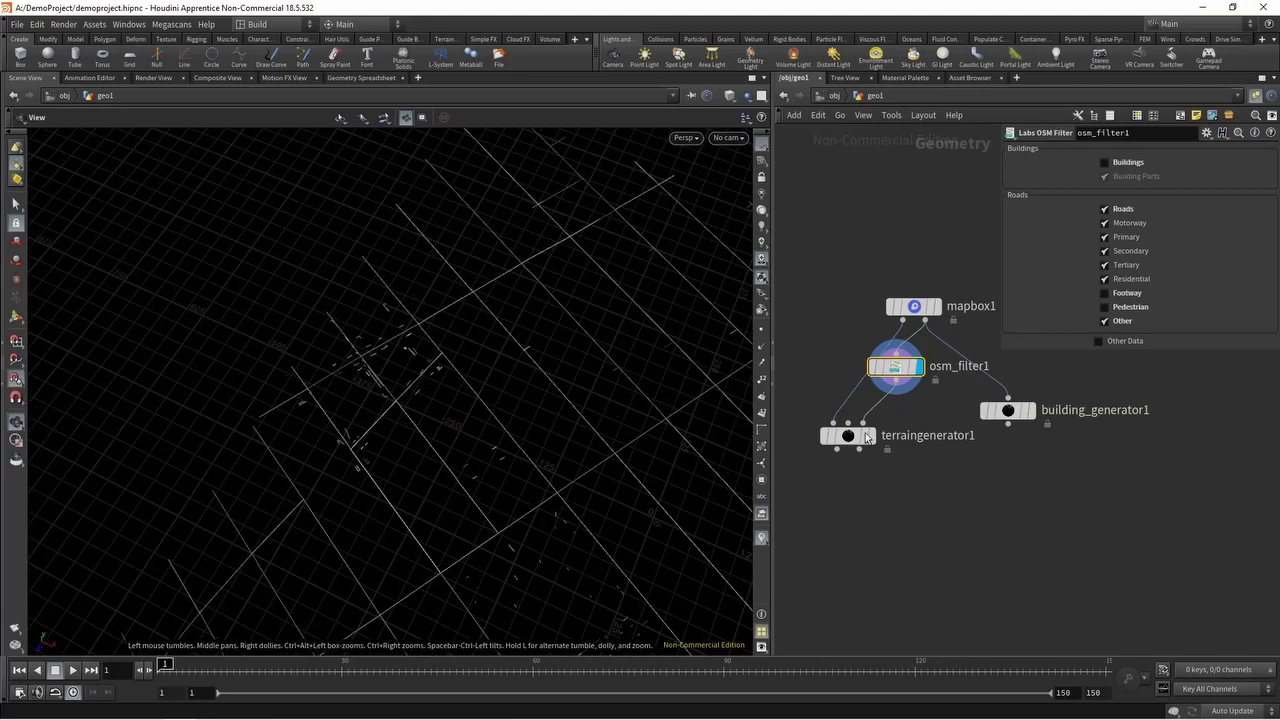
Display the Mapbox node and examine the satellite imagery of the diagonal avenue up close
click(936, 306)
scroll(460, 435, up, 3)
scroll(460, 435, up, 4)
scroll(342, 487, up, 2)
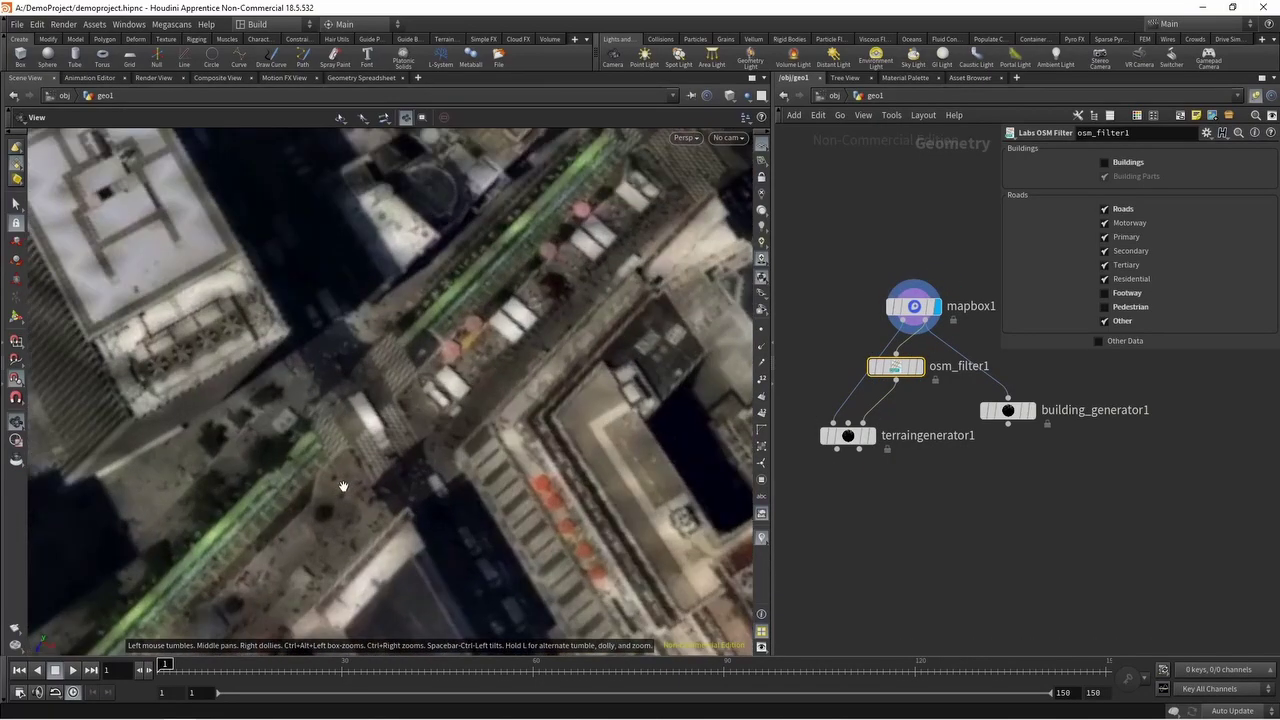
scroll(342, 487, down, 3)
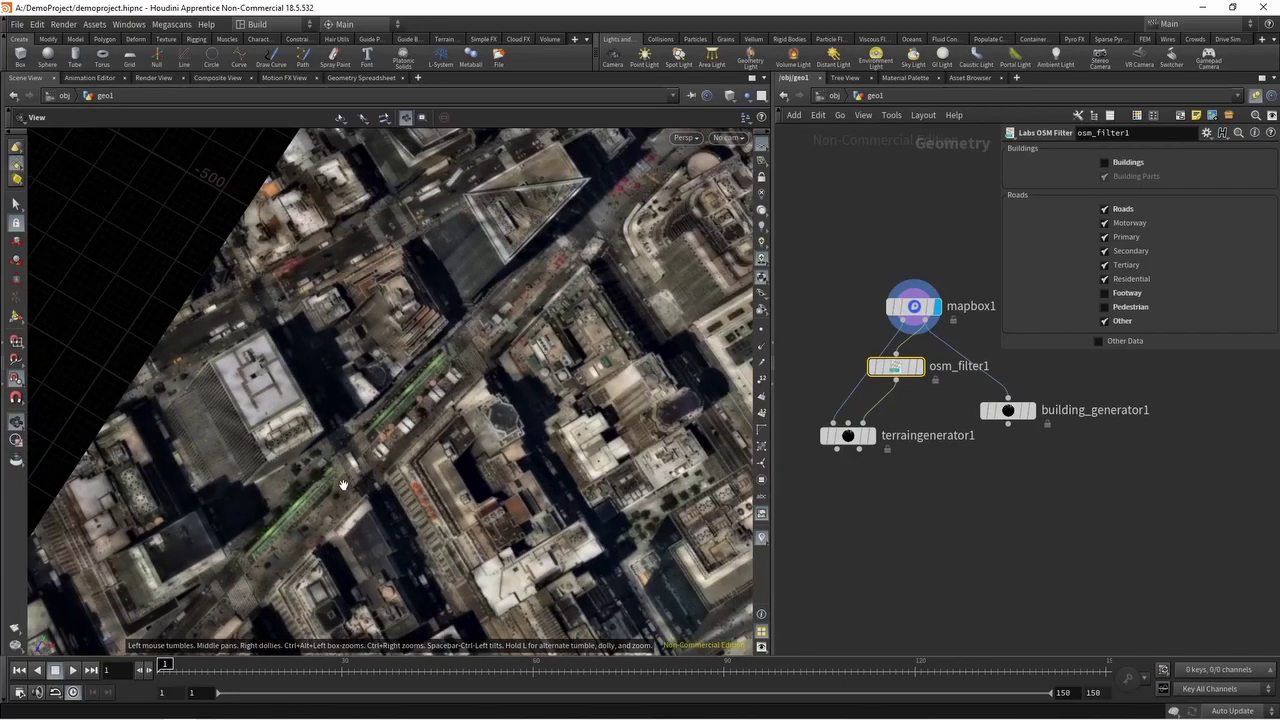
scroll(432, 374, down, 2)
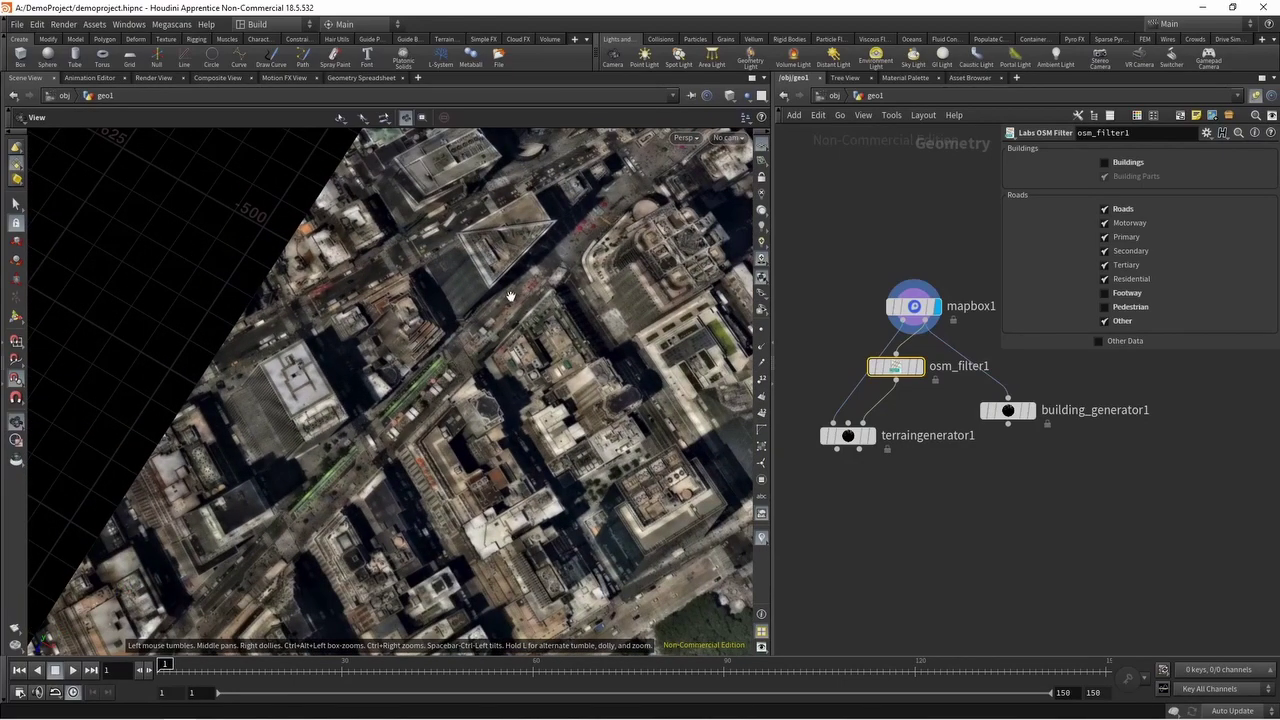
scroll(521, 285, up, 3)
scroll(449, 354, down, 4)
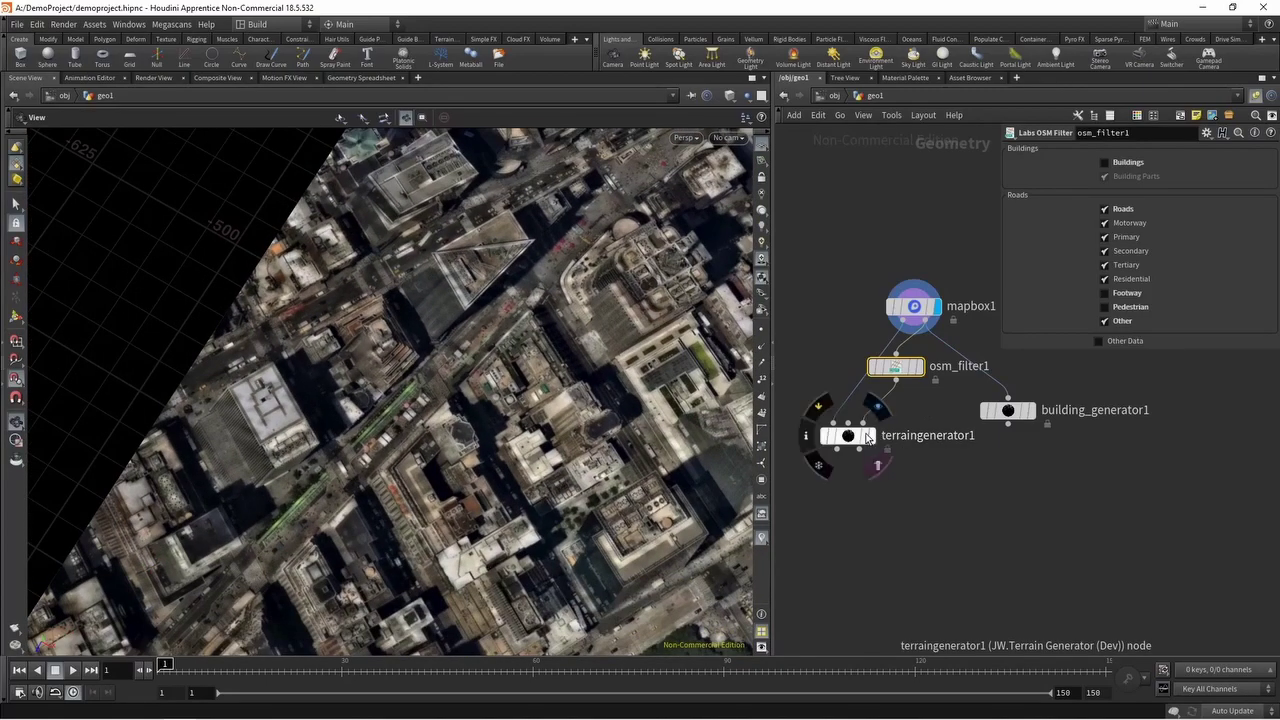
Move the terrain generator lower in the network to make room and display the OSM filter's output again
drag(868, 438, 864, 485)
click(922, 341)
drag(897, 368, 908, 380)
scroll(555, 370, down, 2)
scroll(537, 397, down, 3)
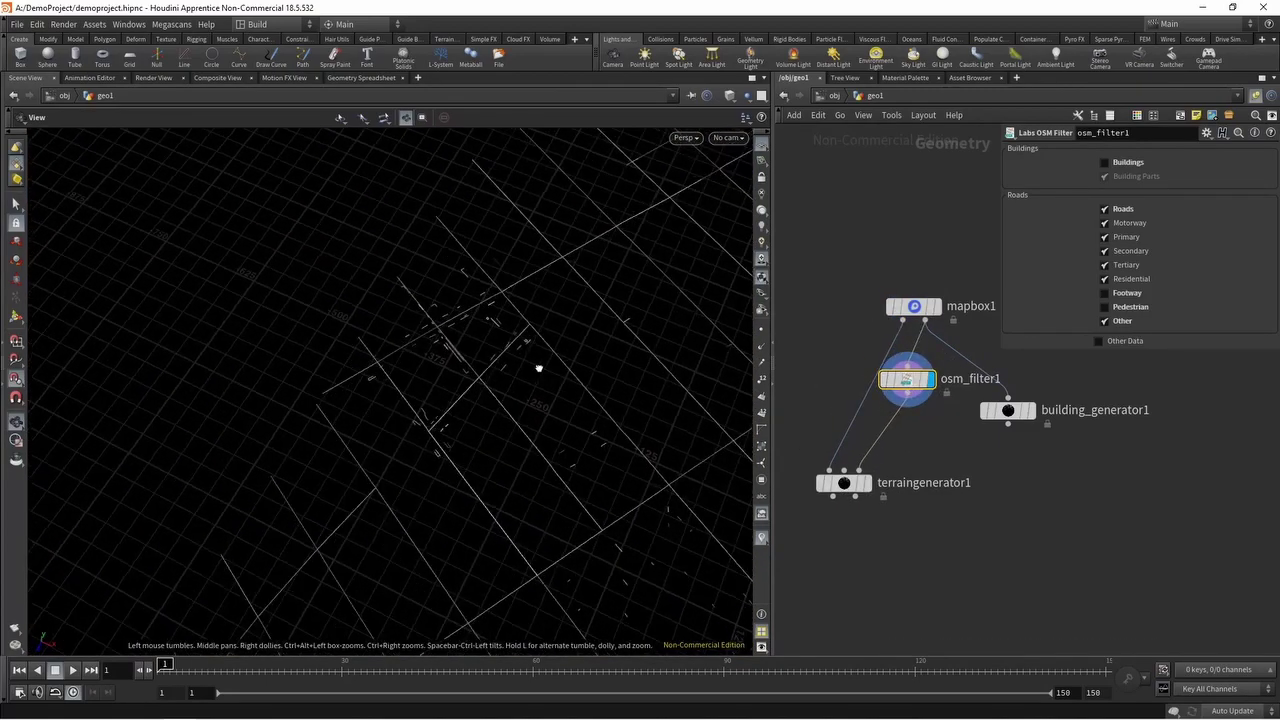
Insert a Fuse node between the OSM filter and the terrain generator
key(Tab)
key(Return)
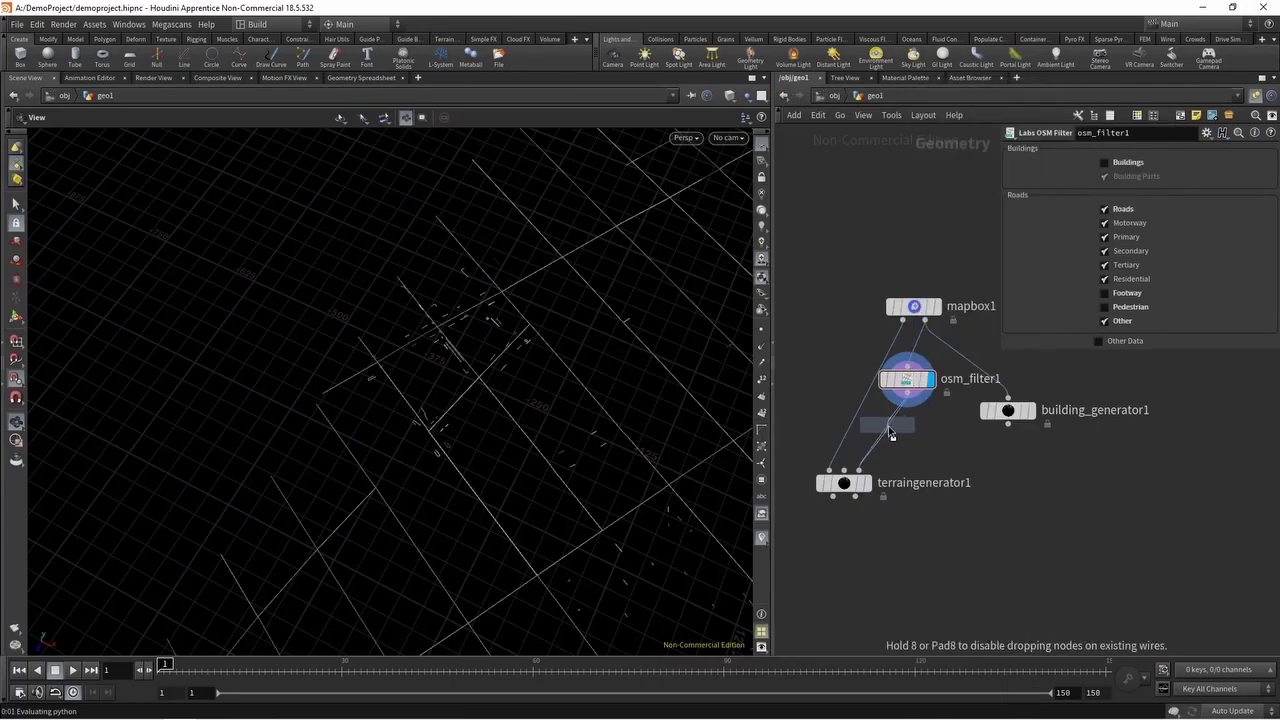
click(890, 432)
Move the terrain generator lower and insert a Labs Delete Small Parts node between the Fuse node and the terrain generator
drag(844, 483, 806, 568)
key(Tab)
text(del)
key(Return)
click(898, 492)
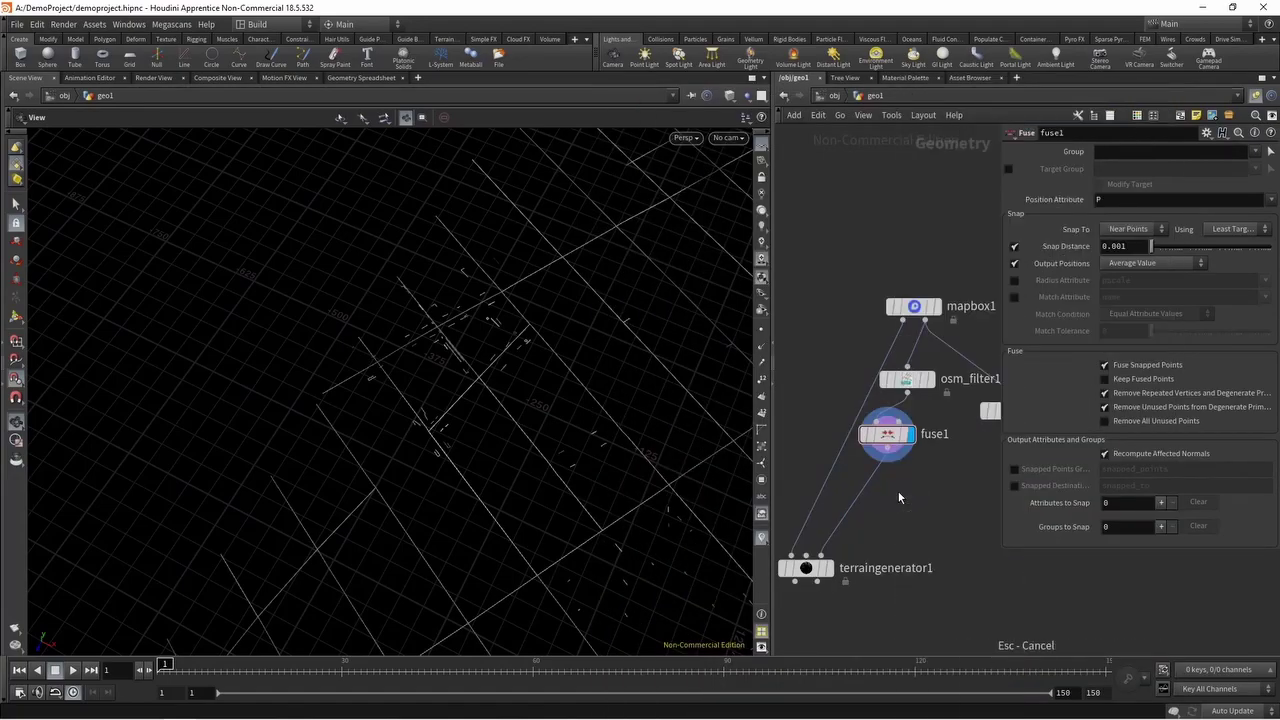
key(Tab)
text(delete)
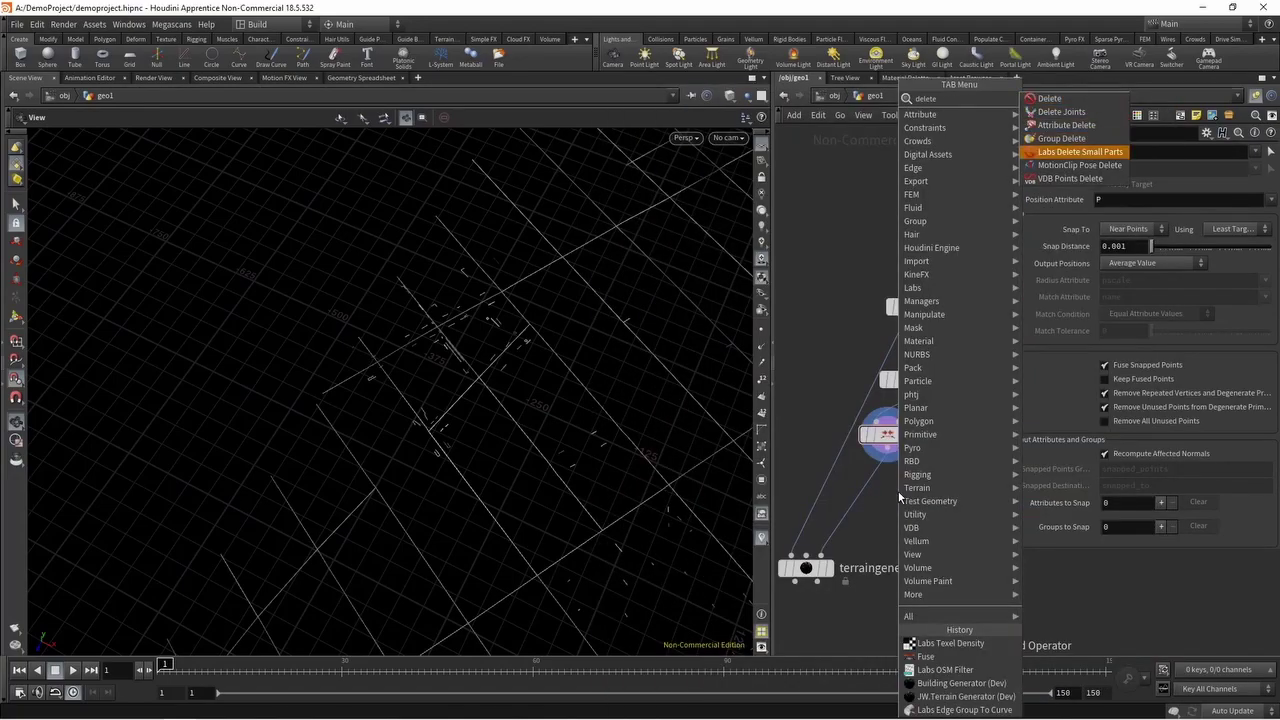
key(Return)
click(901, 491)
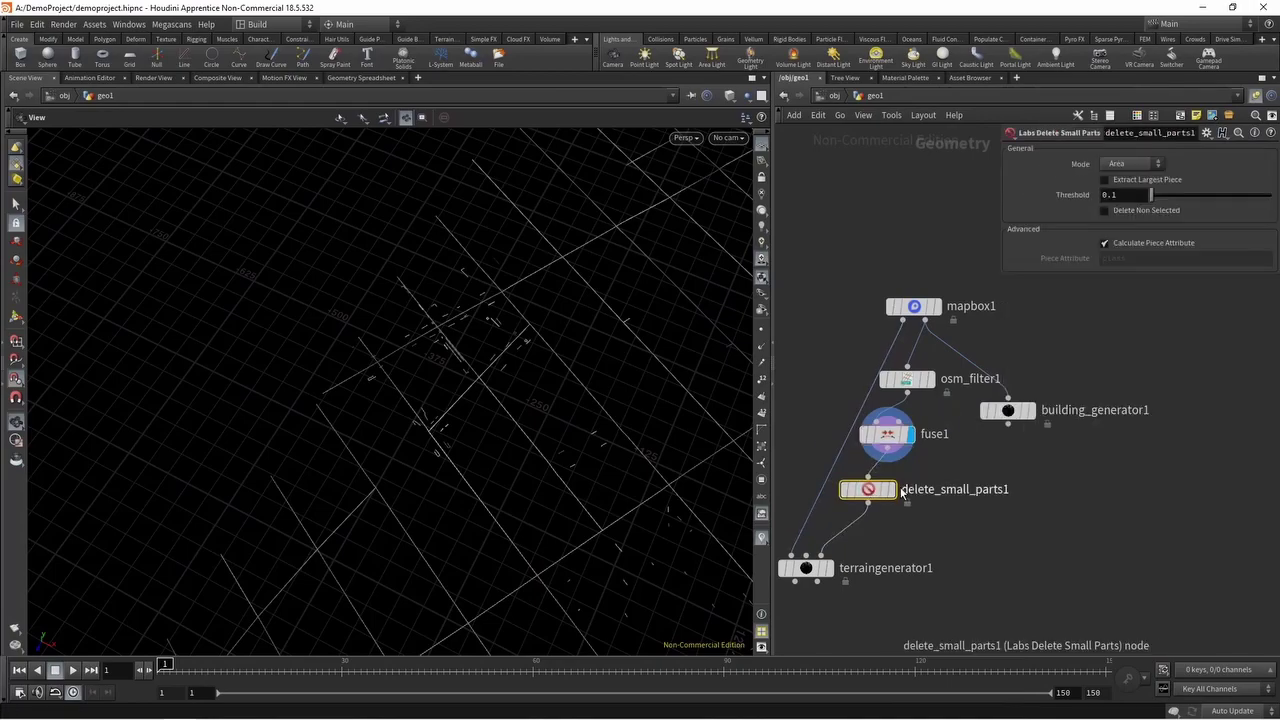
Display the Delete Small Parts node, set its mode to Perimeter and threshold to 39.9, and move the terrain generator slightly lower
click(890, 489)
click(1132, 163)
click(1140, 182)
drag(1160, 205, 1200, 198)
scroll(525, 412, down, 1)
scroll(566, 466, up, 2)
middle_drag(947, 523, 981, 423)
mouse_move(838, 474)
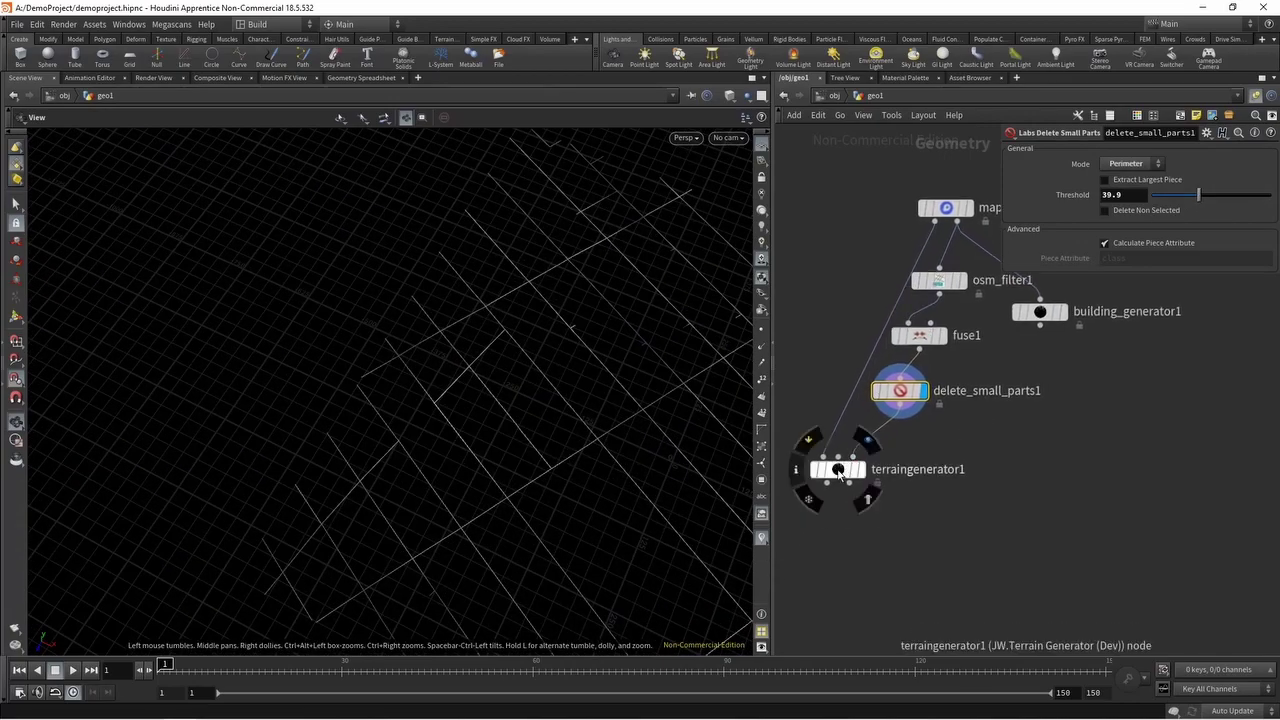
drag(838, 470, 836, 499)
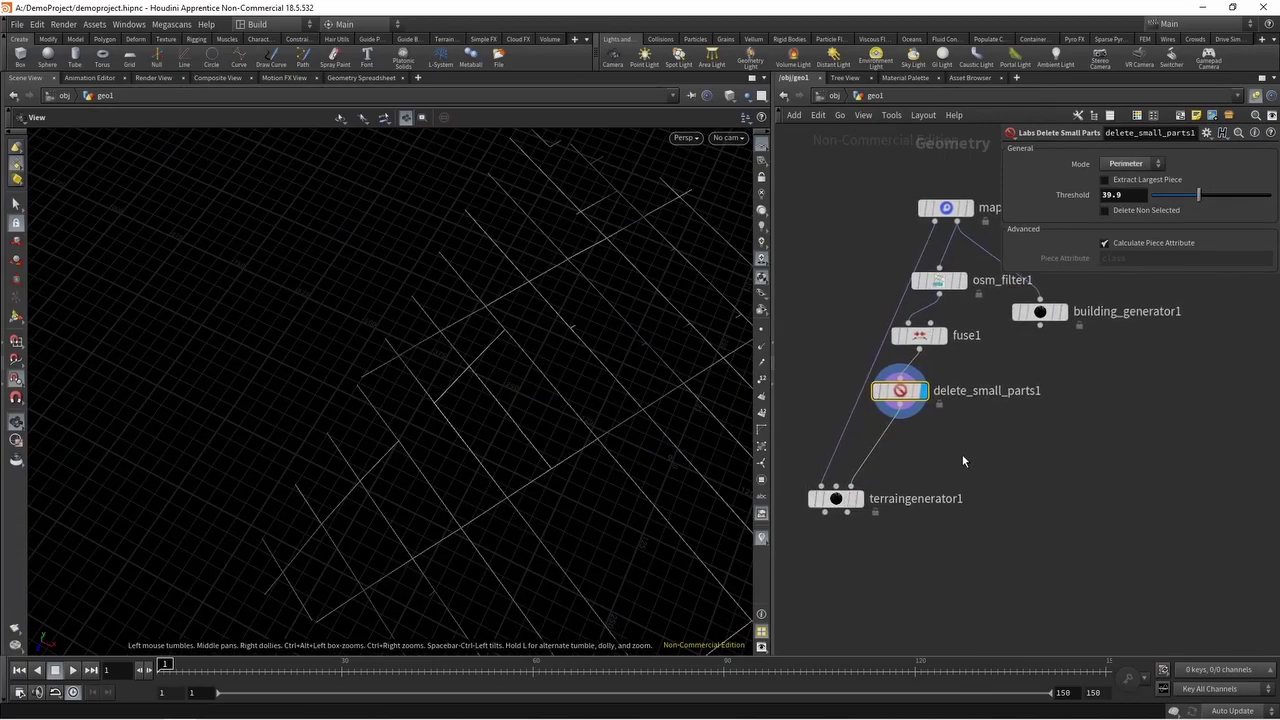
Create a second geometry object at object level, enter its network, and show all other objects in the viewport
key(u)
key(Tab)
text(geo)
key(Return)
click(890, 425)
double_click(890, 425)
click(745, 95)
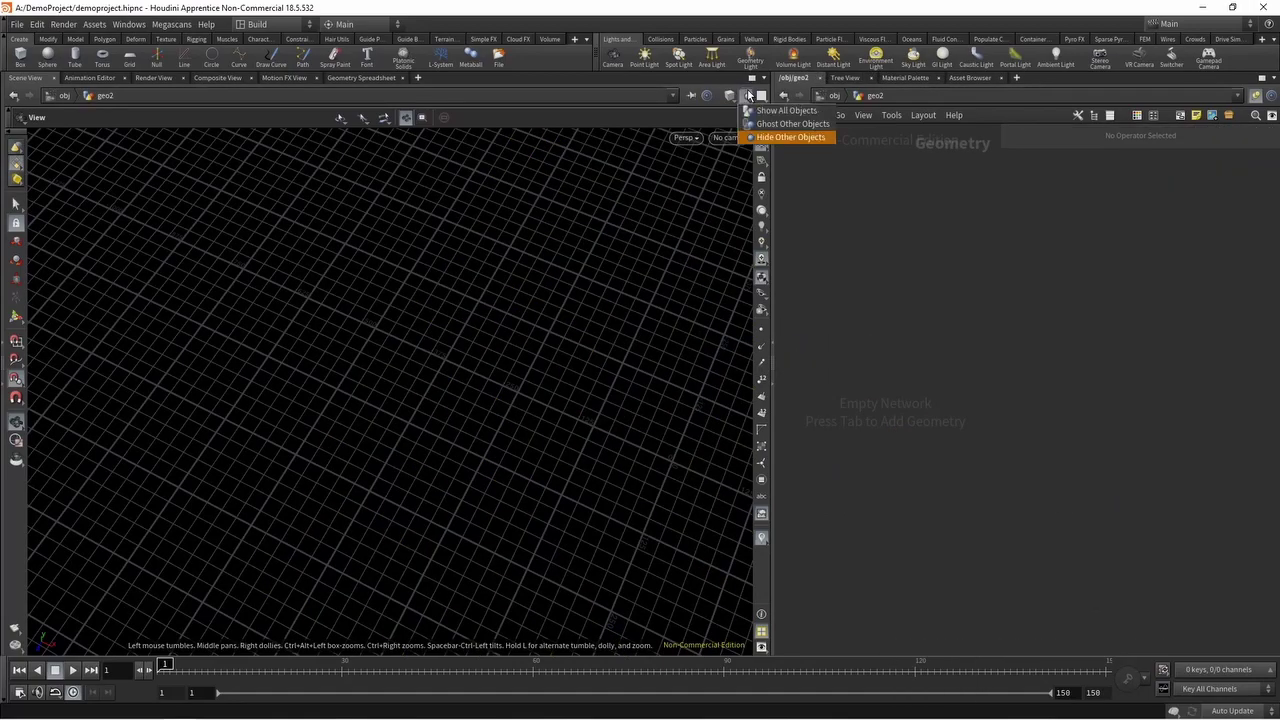
click(775, 114)
drag(492, 342, 440, 332)
Add an Object Merge node in the new network and reference /obj/geo1/mapbox1 as Object 1
key(Tab)
text(obj)
key(Return)
click(860, 366)
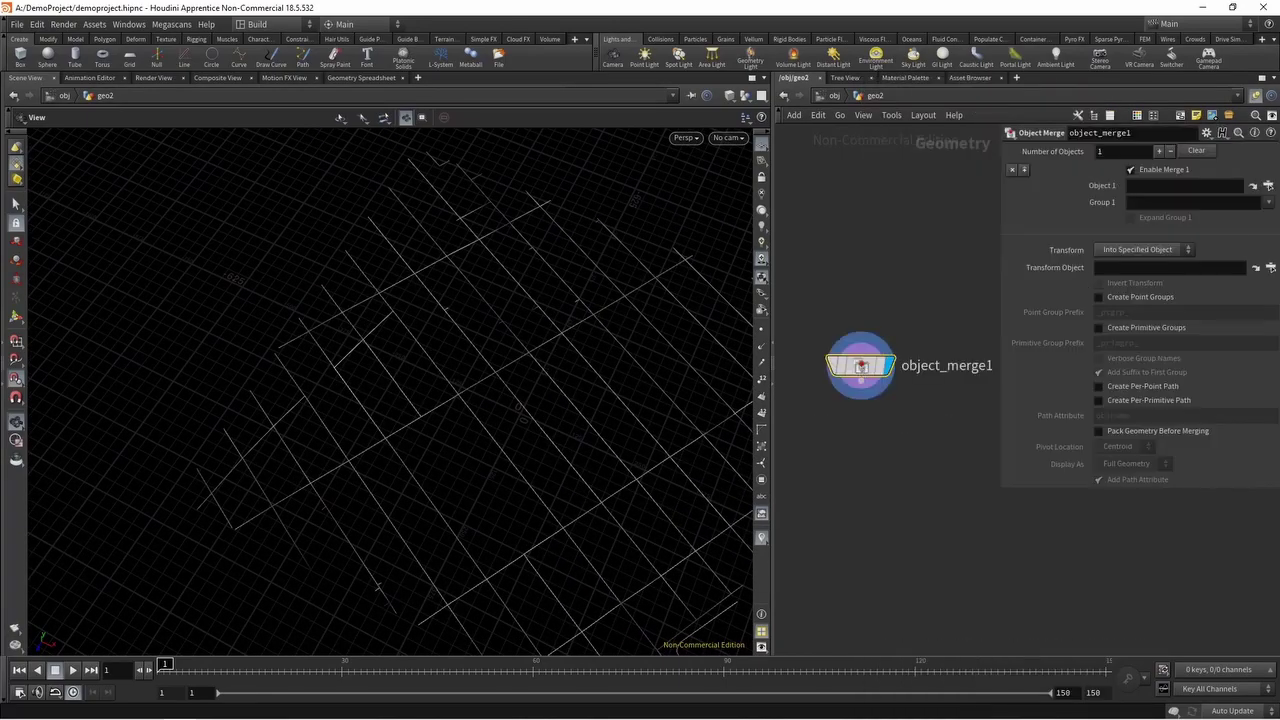
click(1268, 186)
double_click(1187, 164)
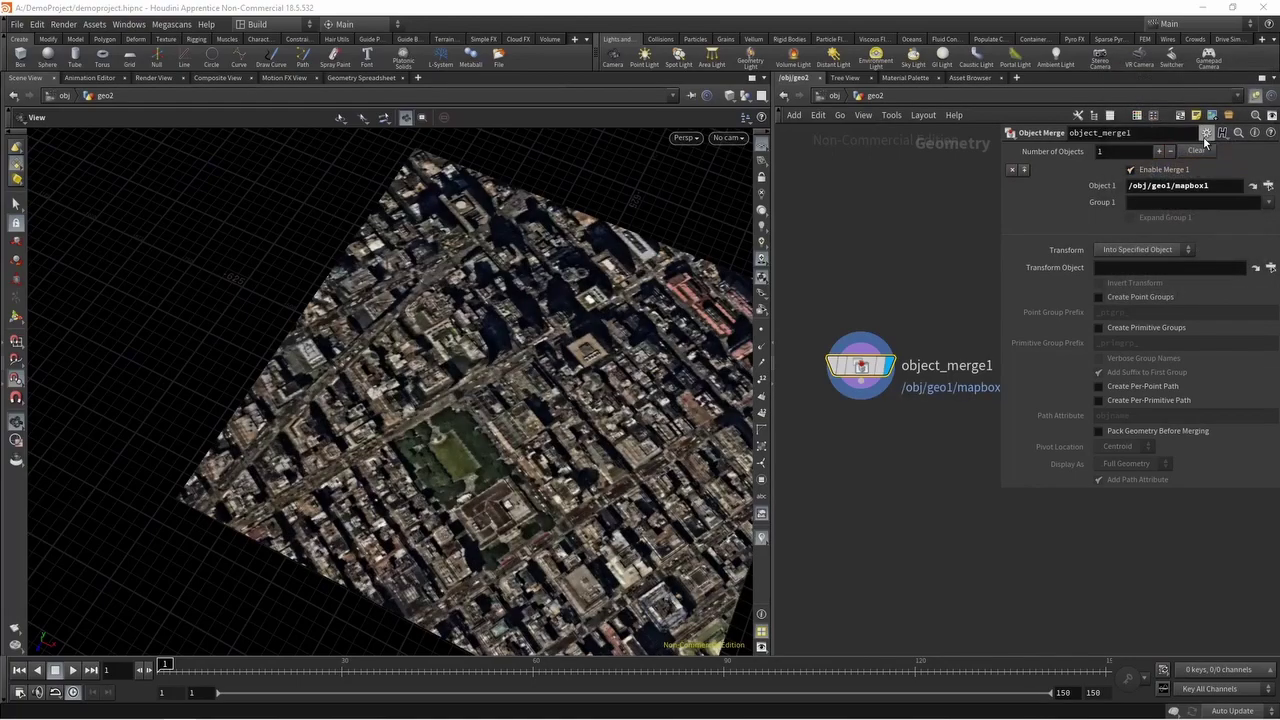
key(p)
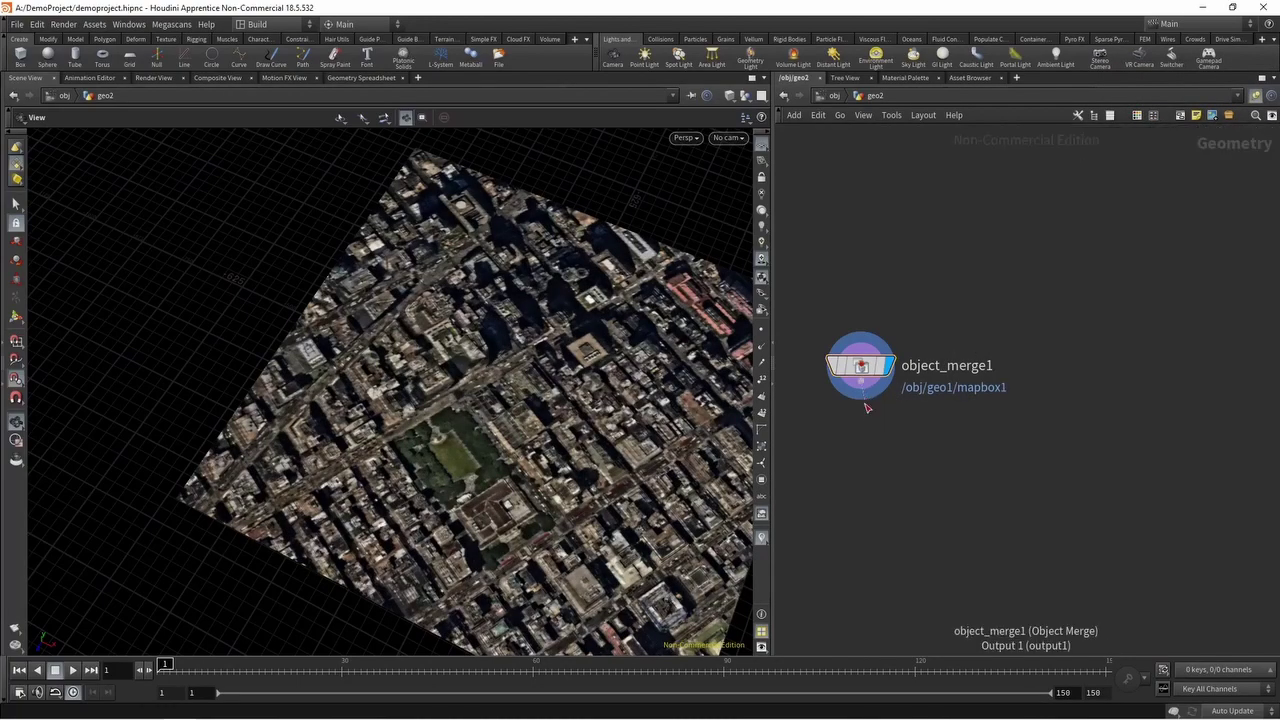
Append a Transform node to the Object Merge, display it, and set its Y translation to -4.6
key(Tab)
text(trans)
key(Return)
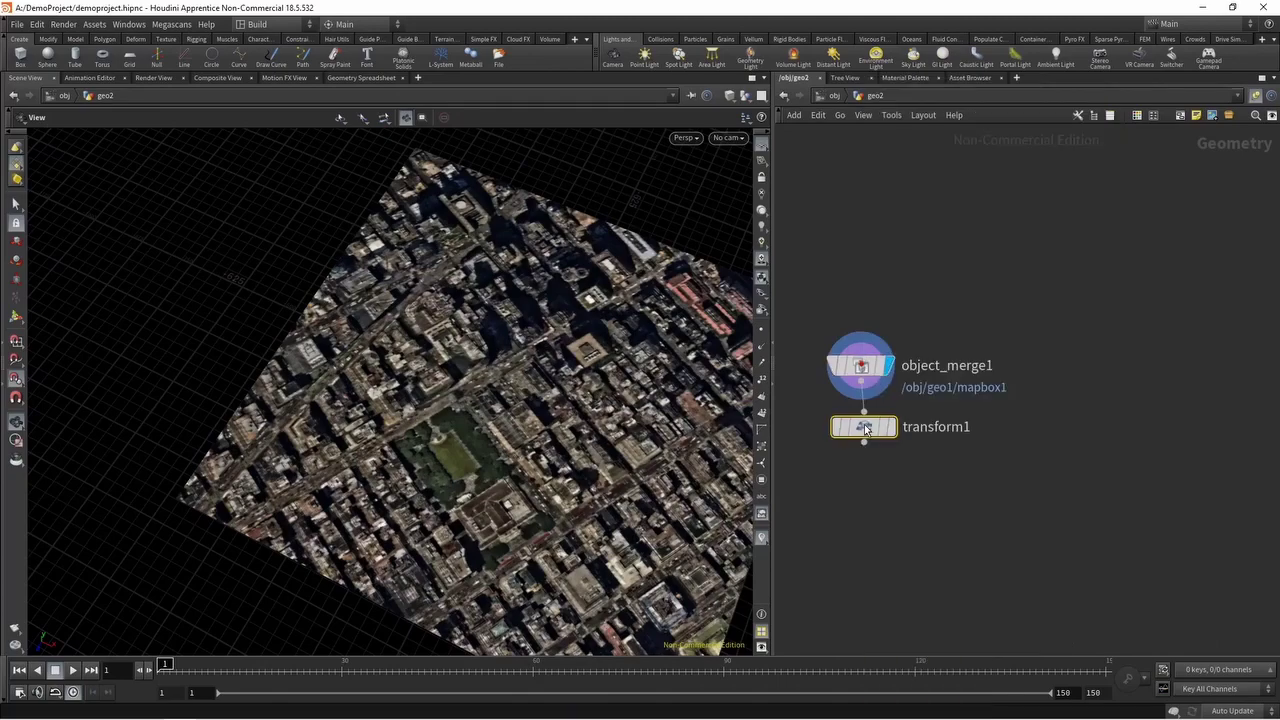
key(p)
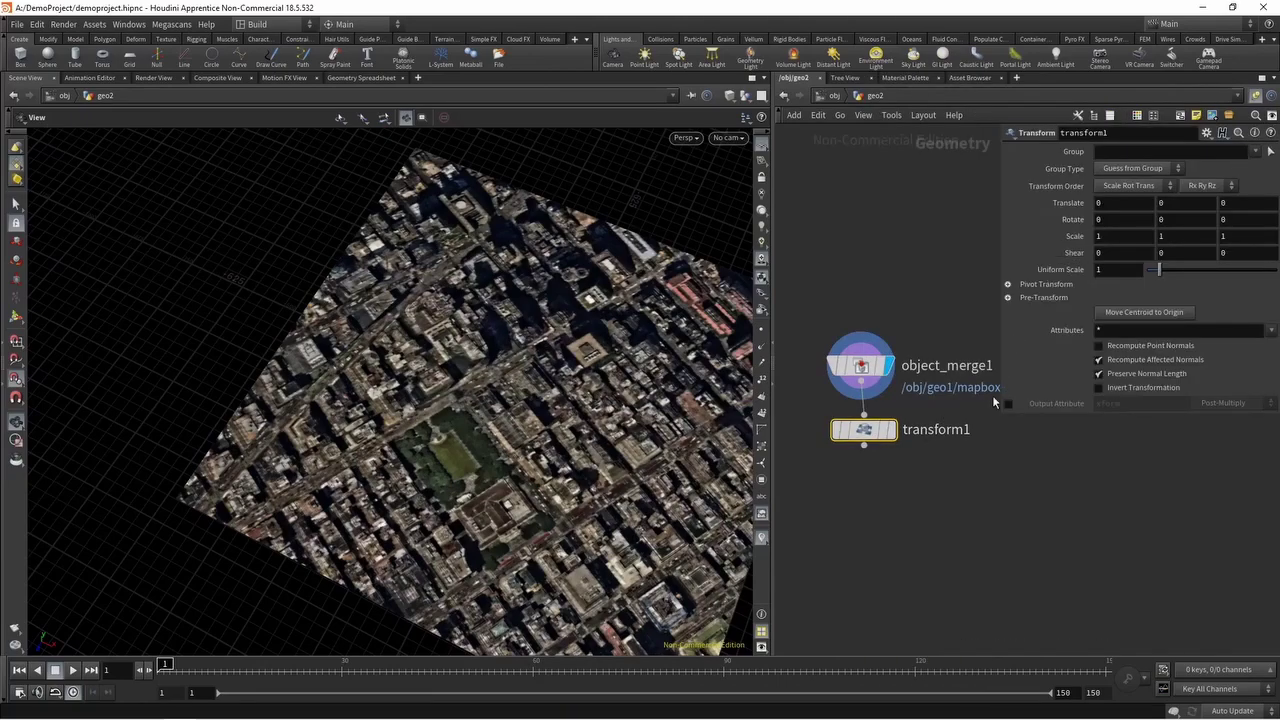
click(891, 429)
click(1190, 202)
text(-4.5)
key(Return)
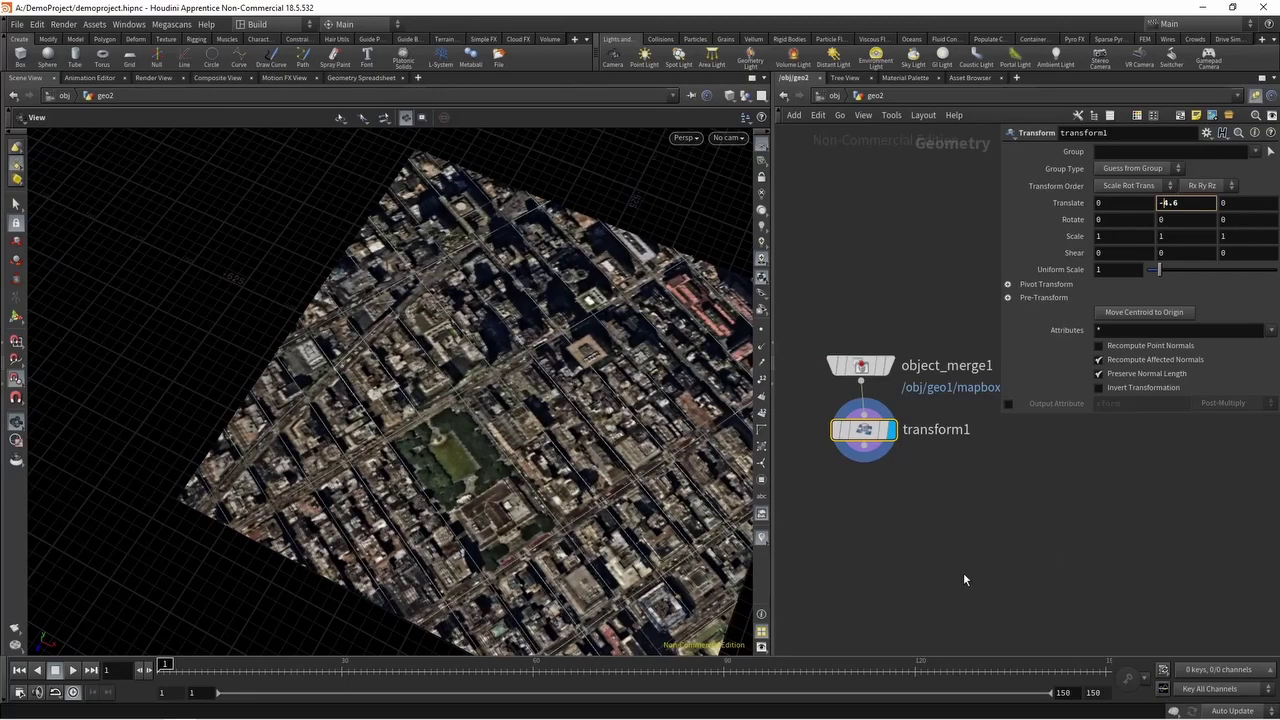
Append a Merge node below the Transform node and display its output
key(p)
key(Tab)
text(merg)
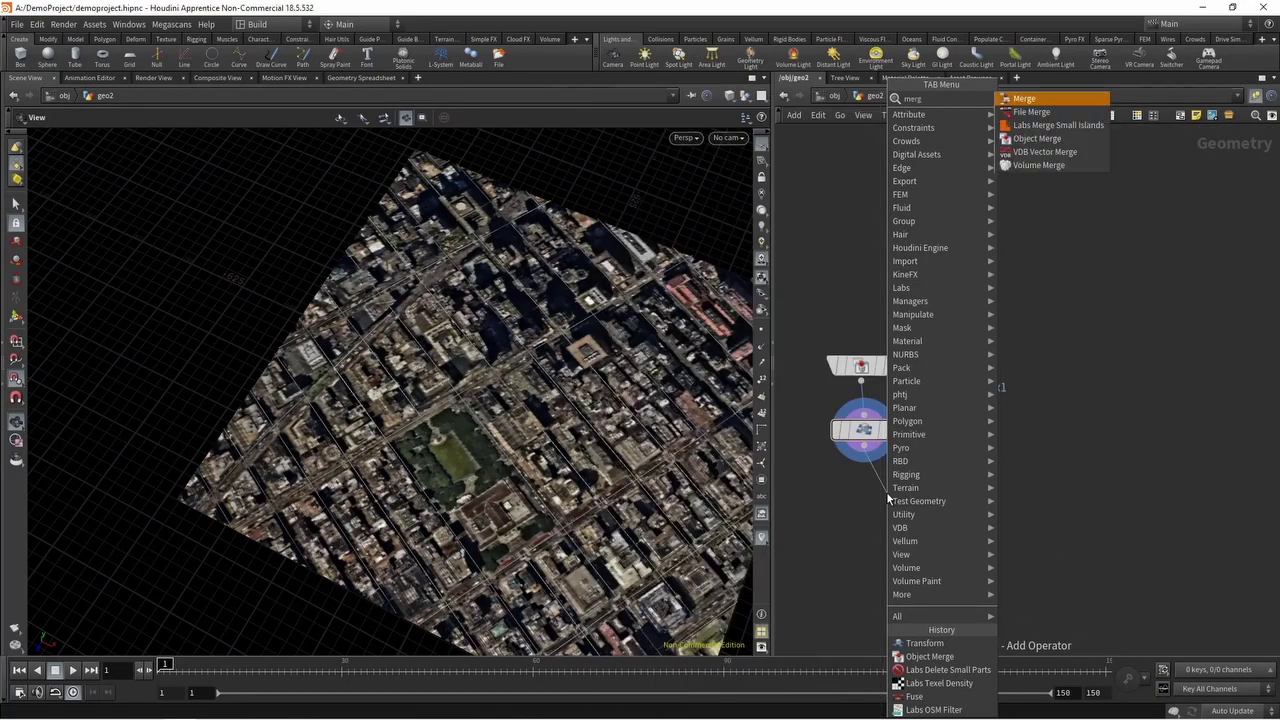
key(Return)
click(887, 493)
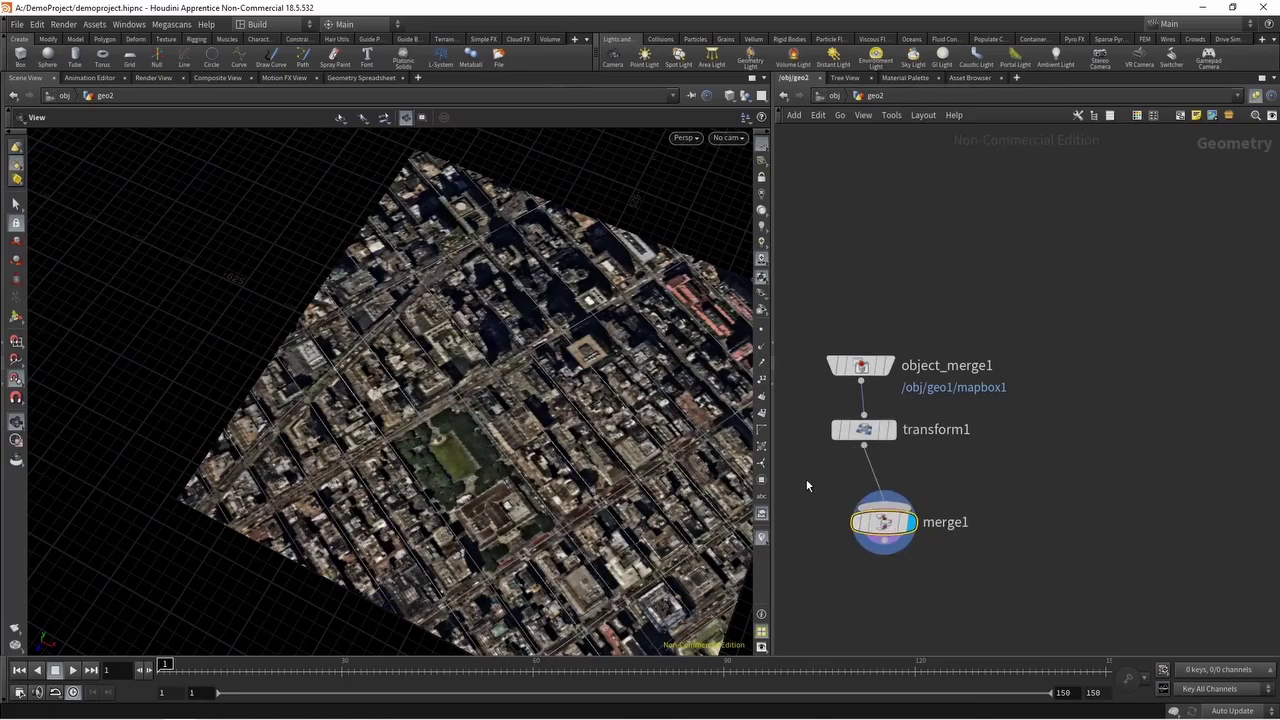
Add a Curve node wired into the merge and trace the missing street segment along the diagonal avenue
scroll(422, 341, up, 5)
middle_drag(419, 410, 443, 320)
scroll(443, 300, up, 2)
key(x)
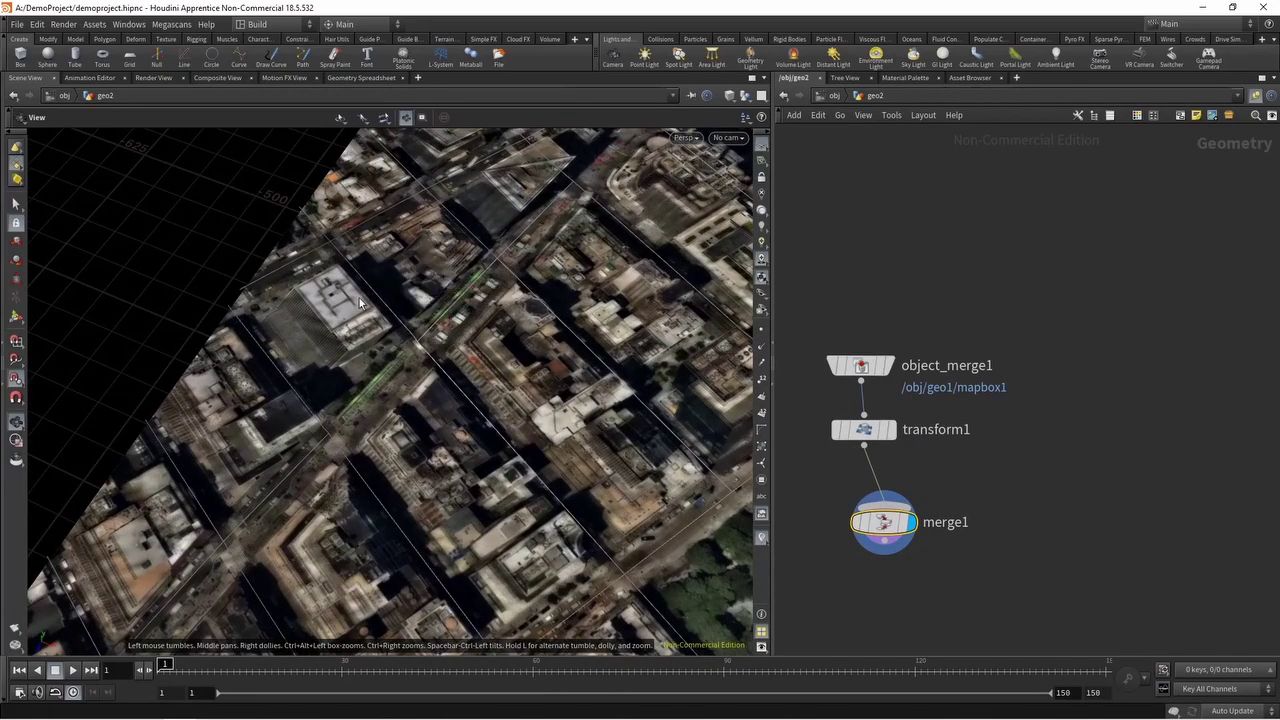
key(Tab)
text(curve)
key(Return)
click(991, 462)
drag(991, 474, 895, 500)
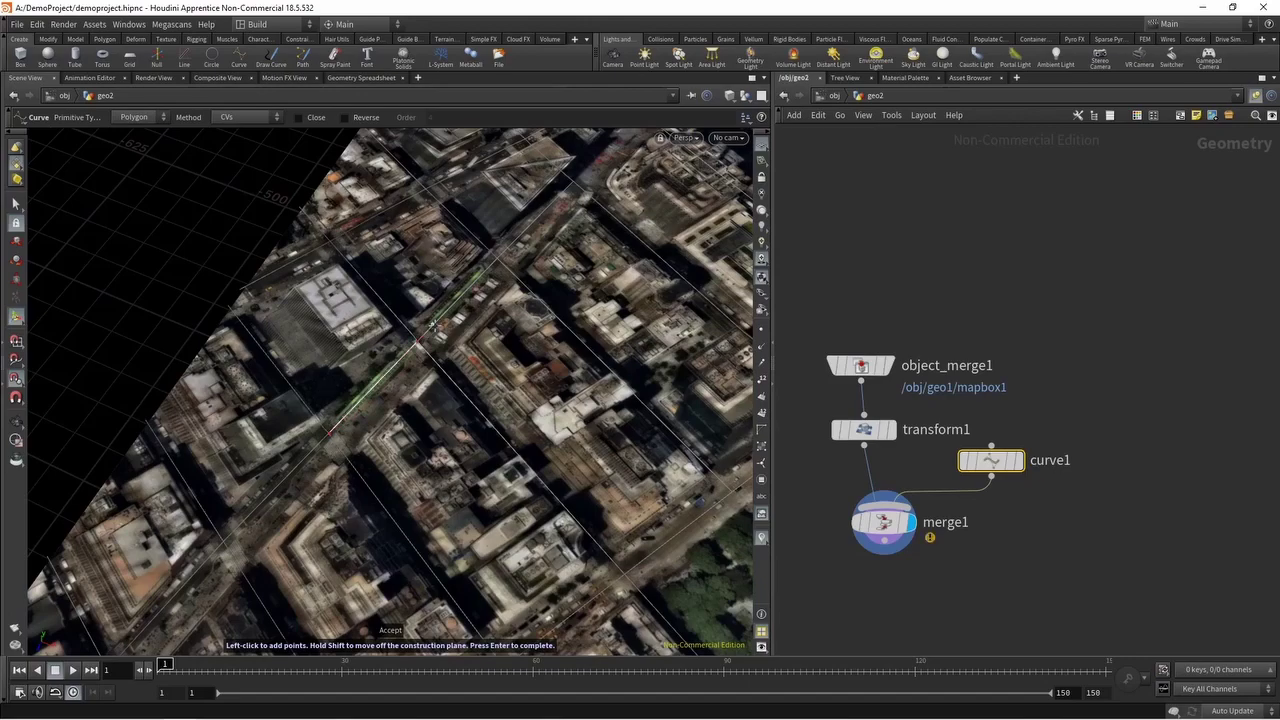
right_click(432, 326)
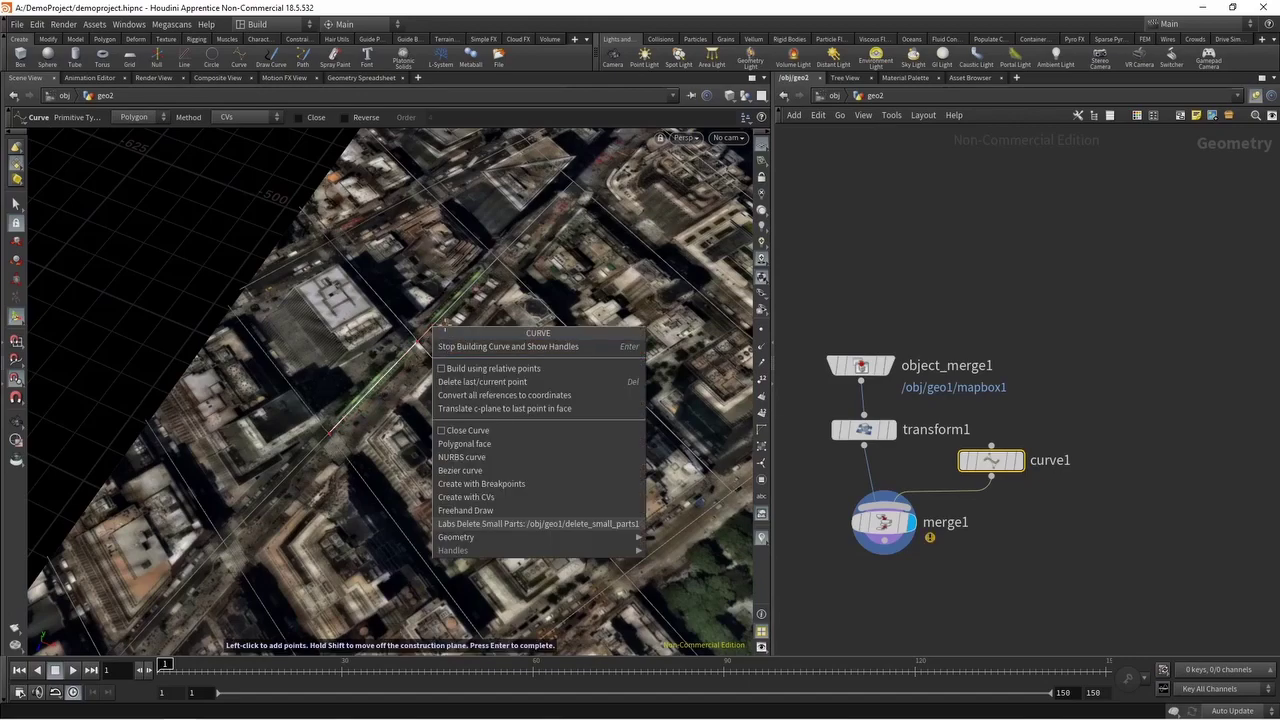
click(450, 346)
Add a second Curve node and wire it into the merge
click(1025, 491)
key(Tab)
text(cur)
key(Return)
click(1038, 494)
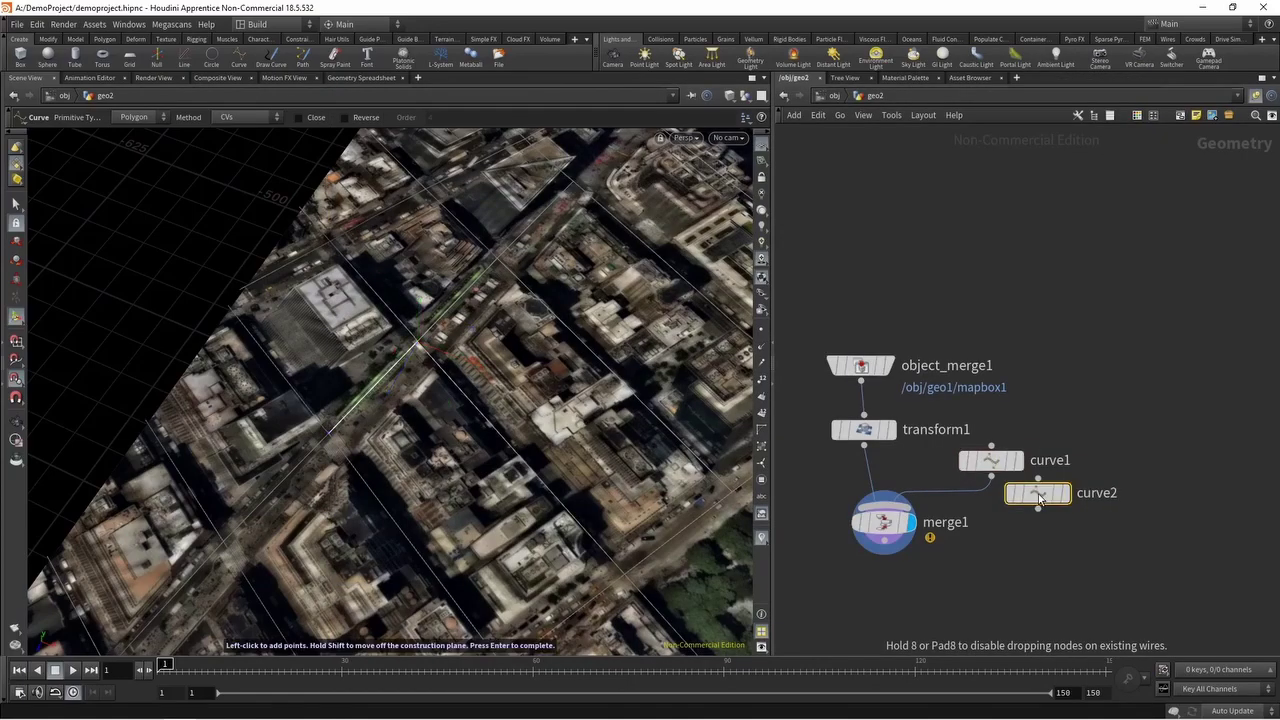
drag(1038, 508, 884, 507)
Trace the rest of the diagonal avenue with the second curve, from beside the triangular building to the edge of the satellite map
key(space)
middle_drag(542, 215, 439, 374)
scroll(409, 380, up, 5)
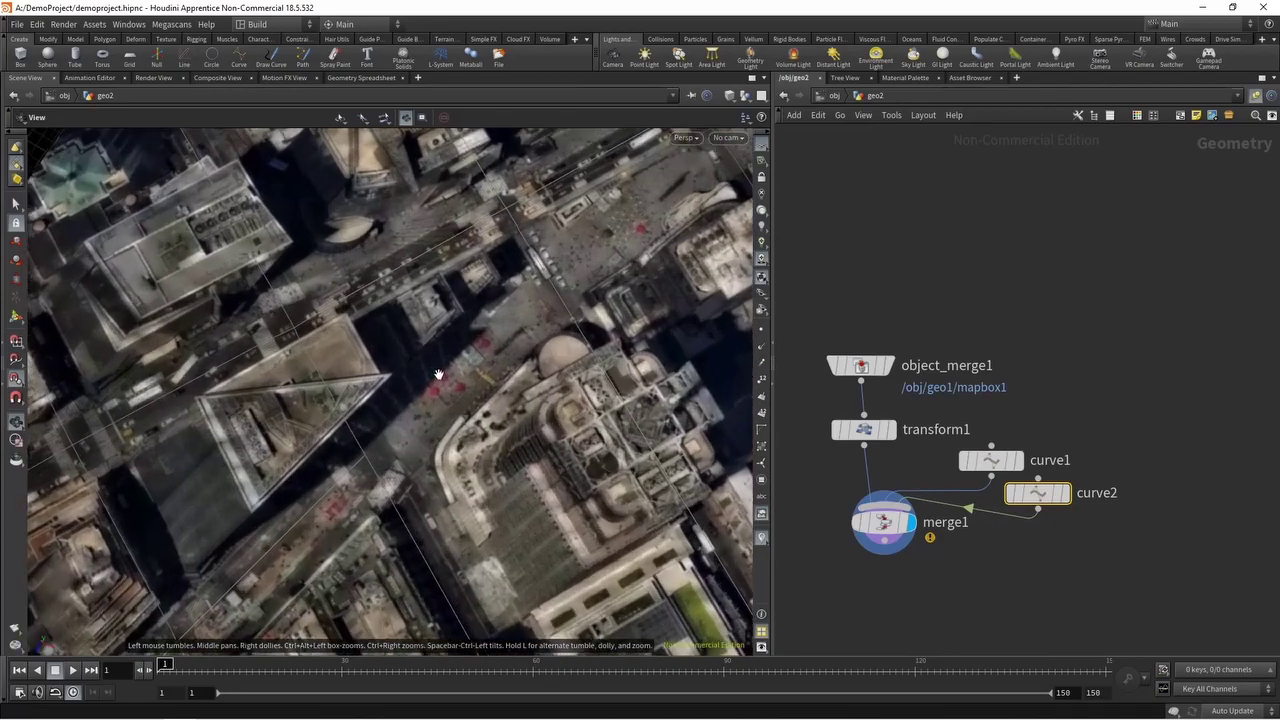
scroll(438, 374, up, 2)
key(Return)
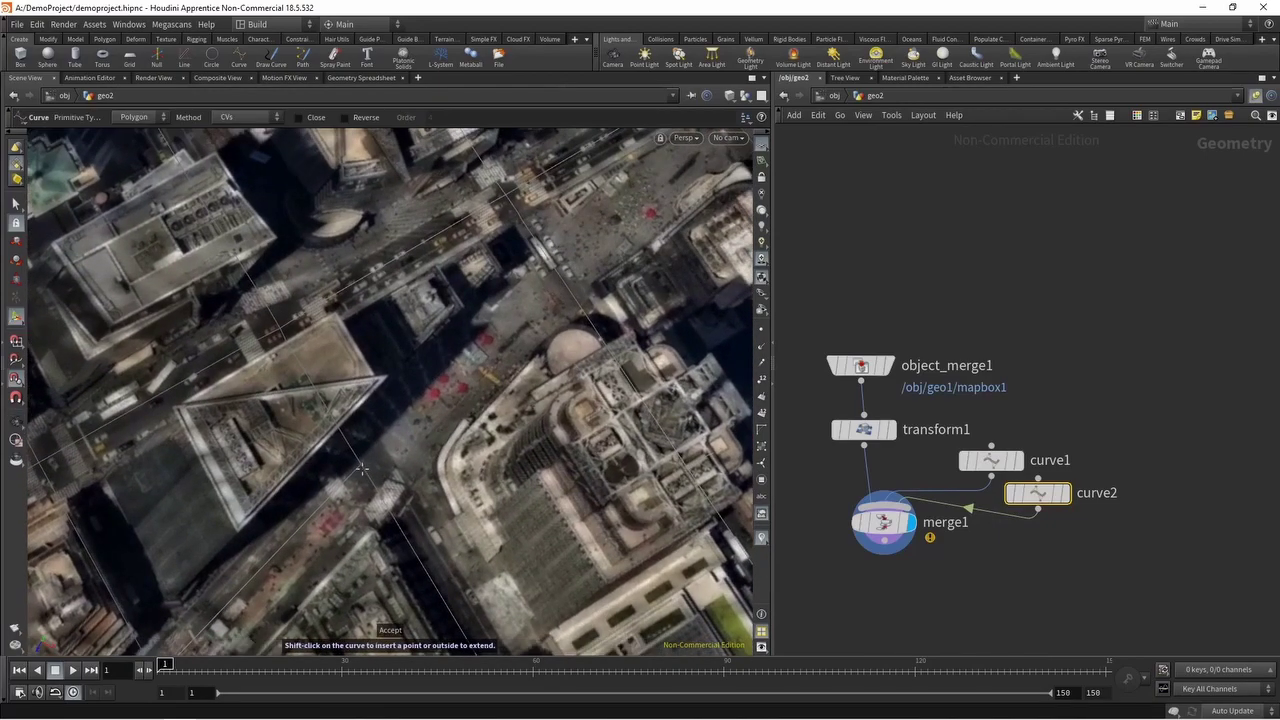
scroll(380, 456, down, 3)
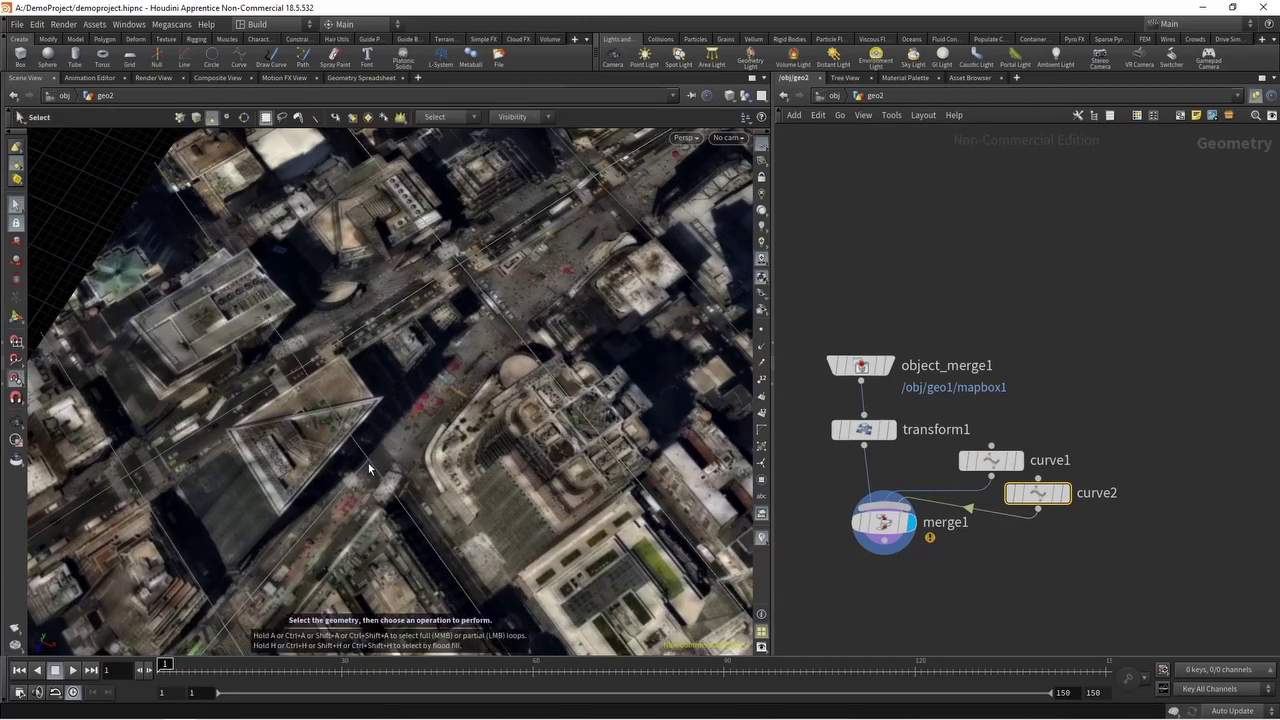
key(Escape)
key(Return)
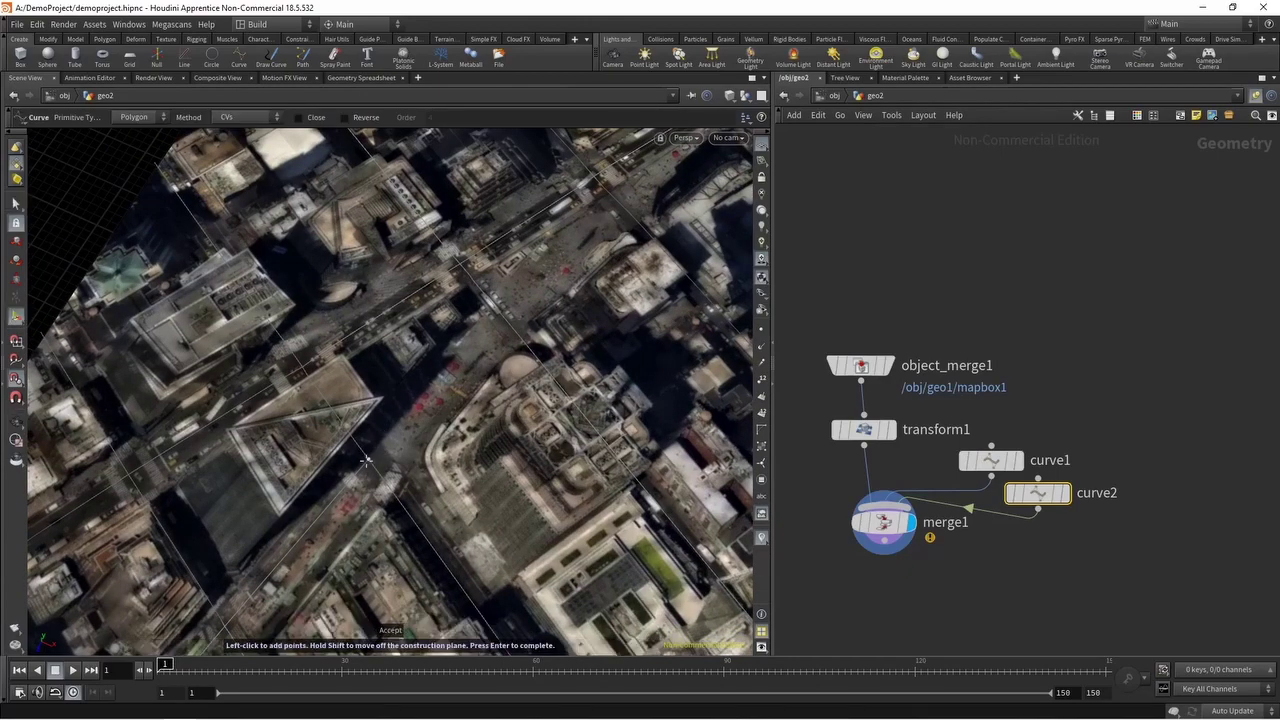
click(495, 308)
alt+middle_drag(553, 243, 383, 517)
click(419, 445)
alt+drag(524, 327, 432, 460)
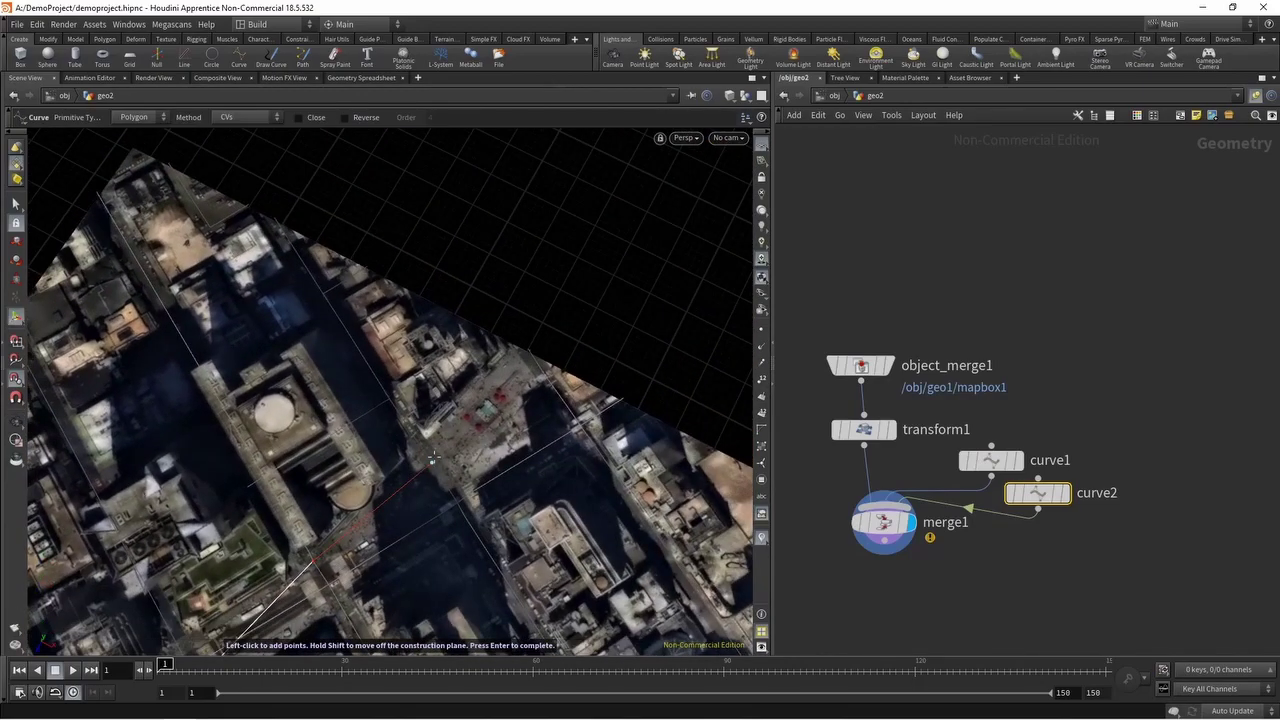
click(430, 457)
click(528, 352)
key(Return)
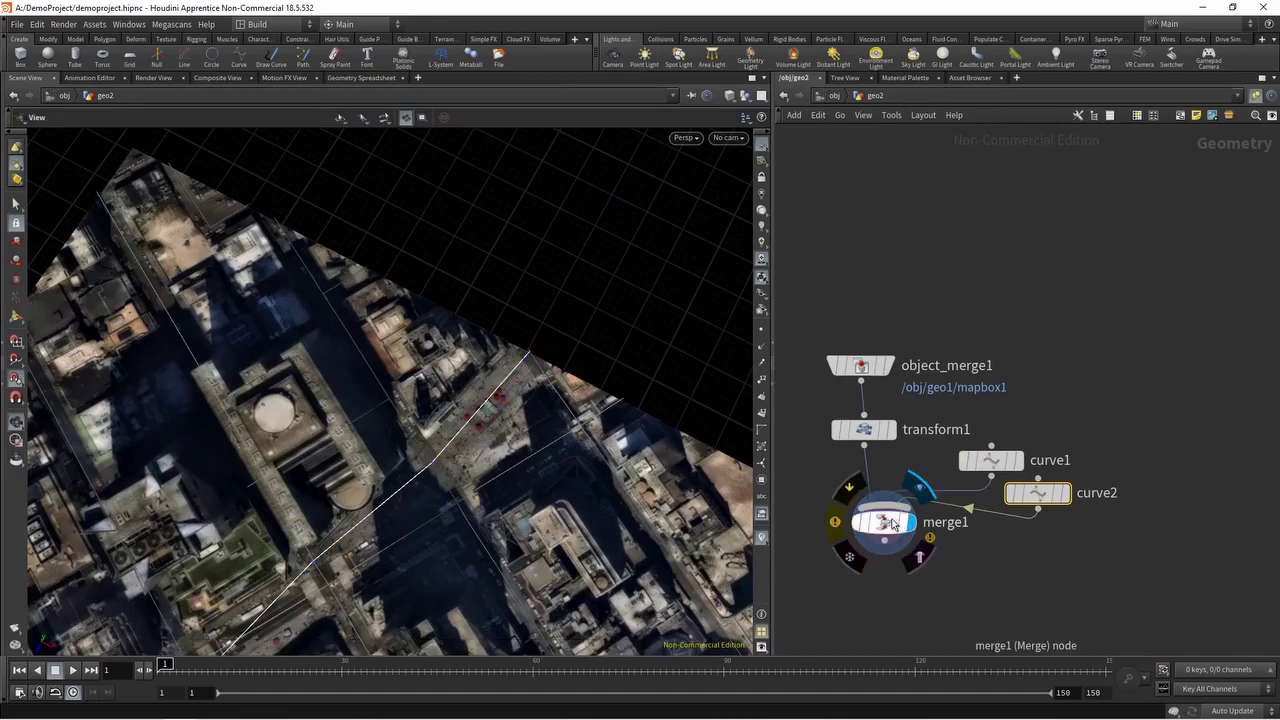
Disconnect the Transform from the merge, then append and display a Null node named OUT-StreetCurves
drag(891, 469, 846, 472)
key(Tab)
text(null)
key(Return)
click(888, 586)
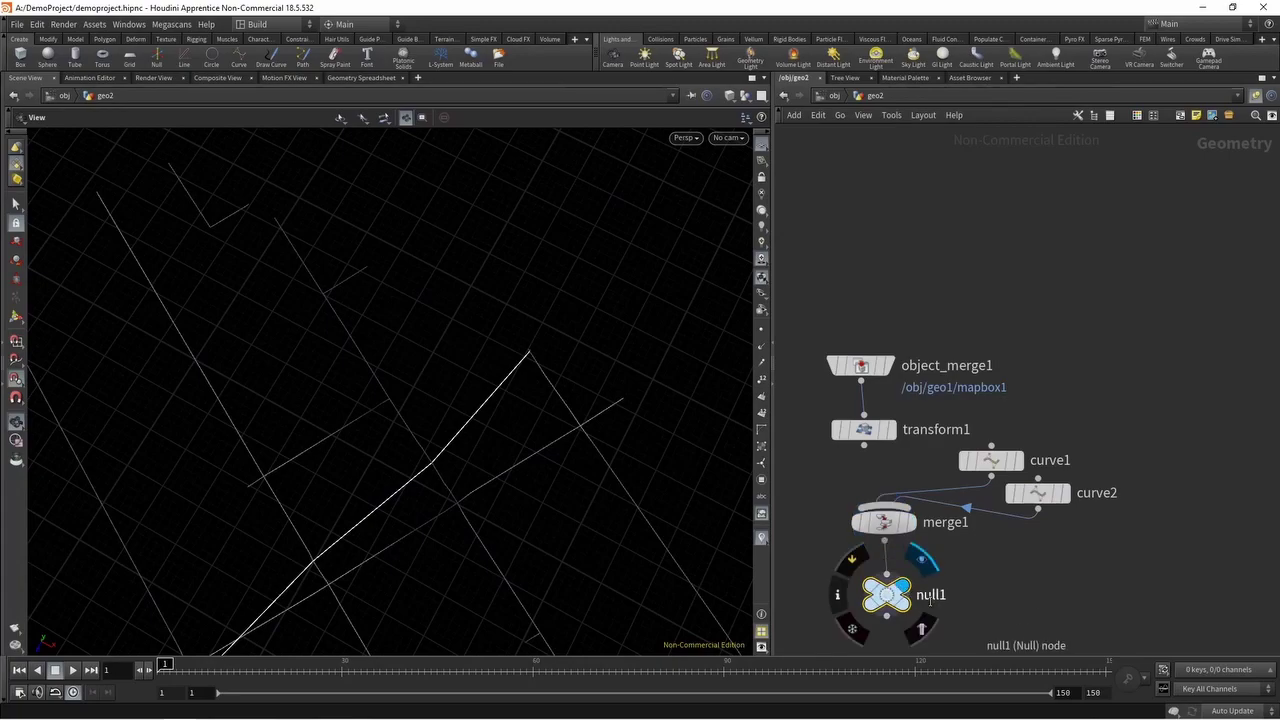
double_click(931, 595)
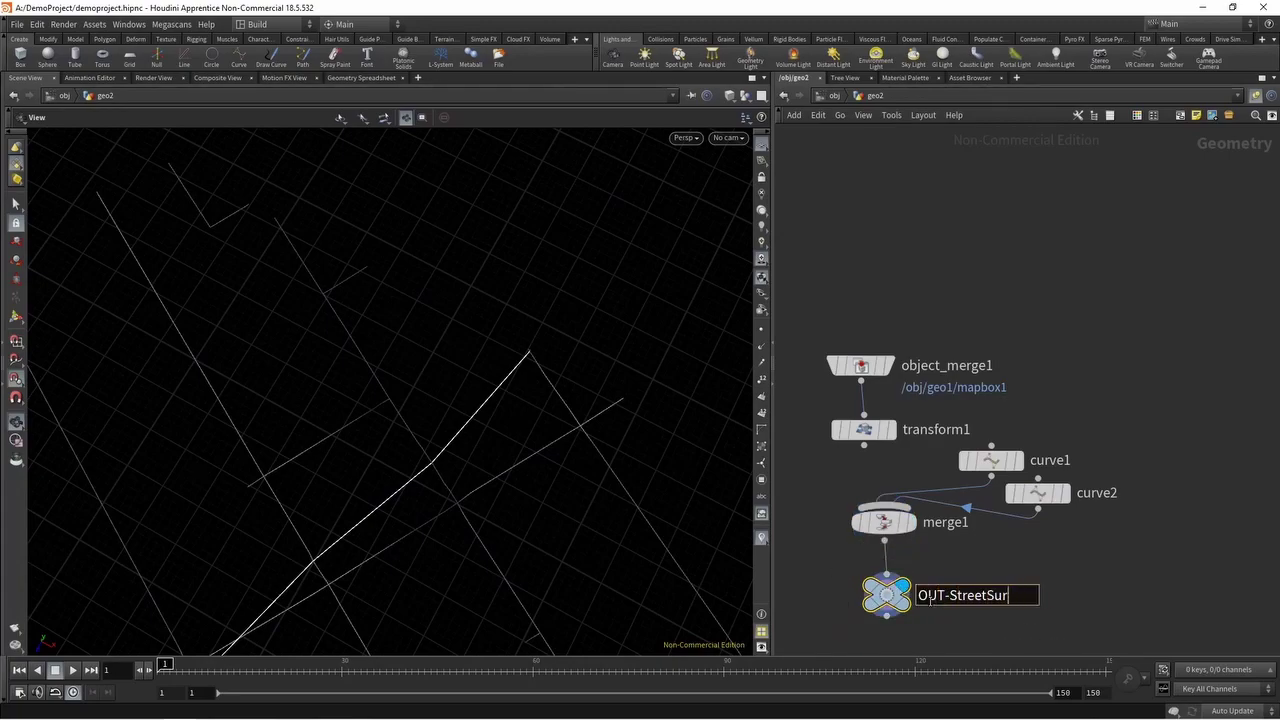
key(Return)
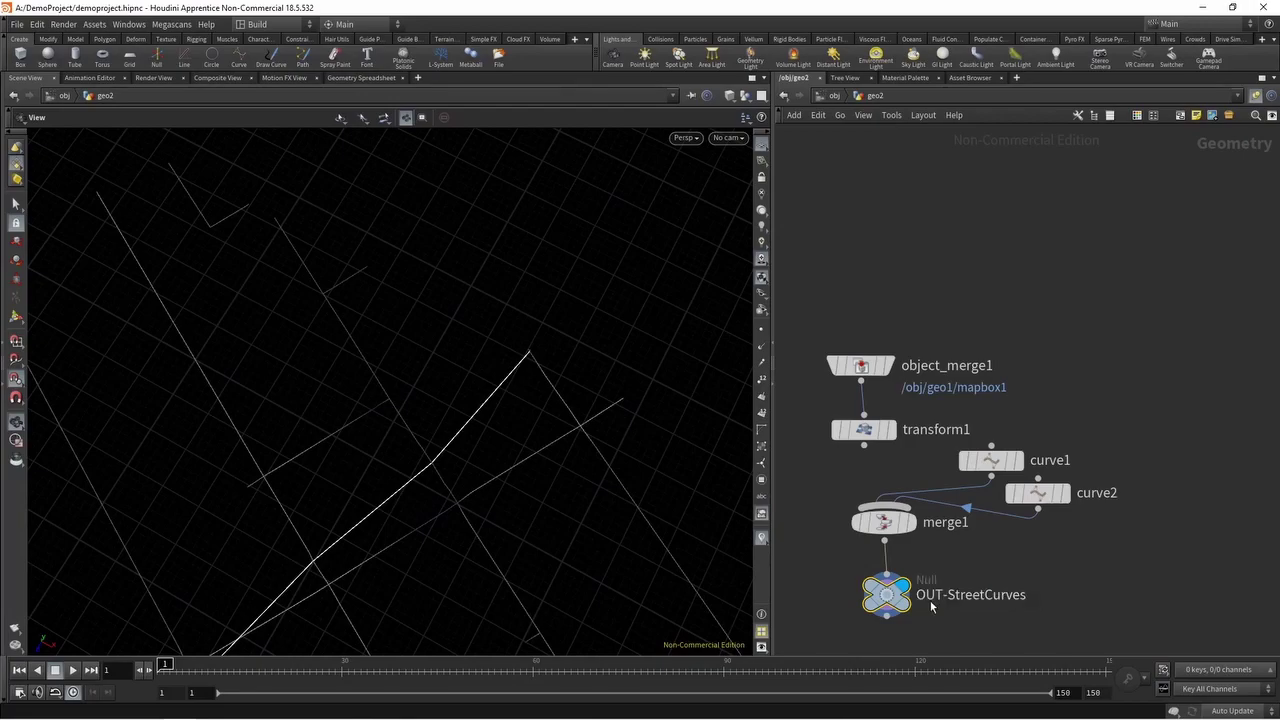
Return to the geo1 network and hide the other objects in the viewport
key(u)
double_click(862, 360)
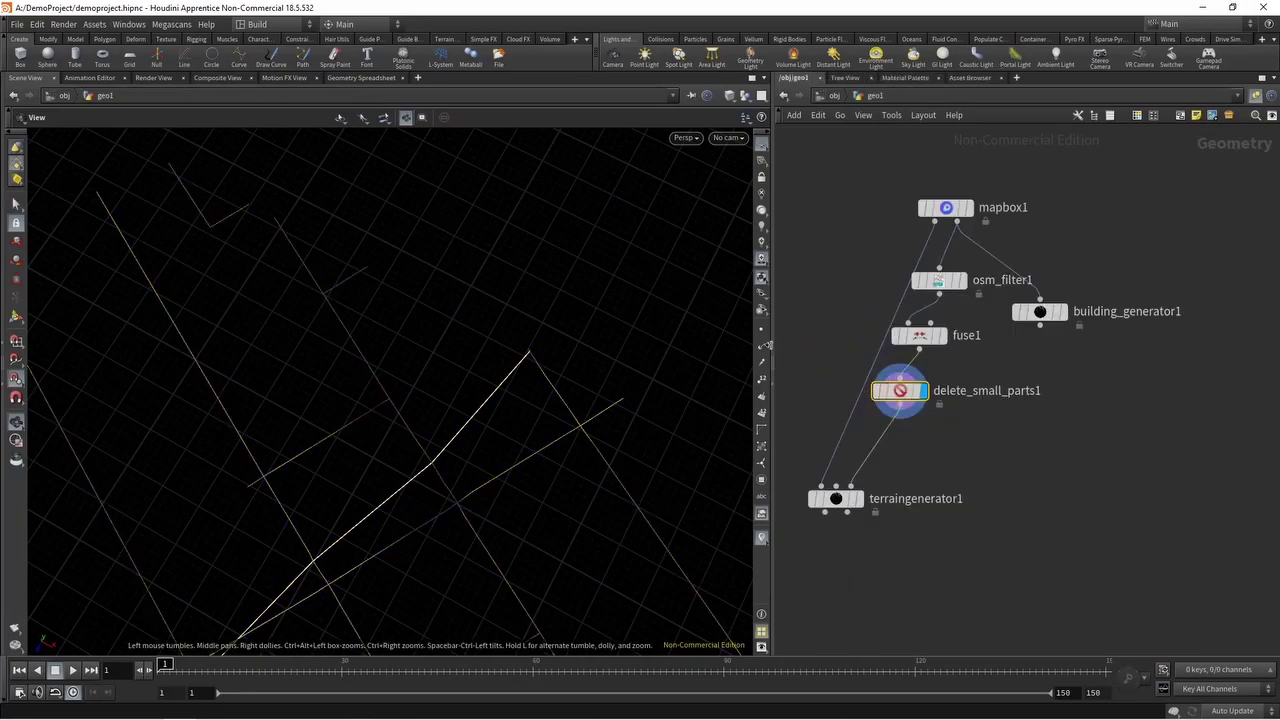
click(745, 96)
click(766, 137)
scroll(560, 365, down, 6)
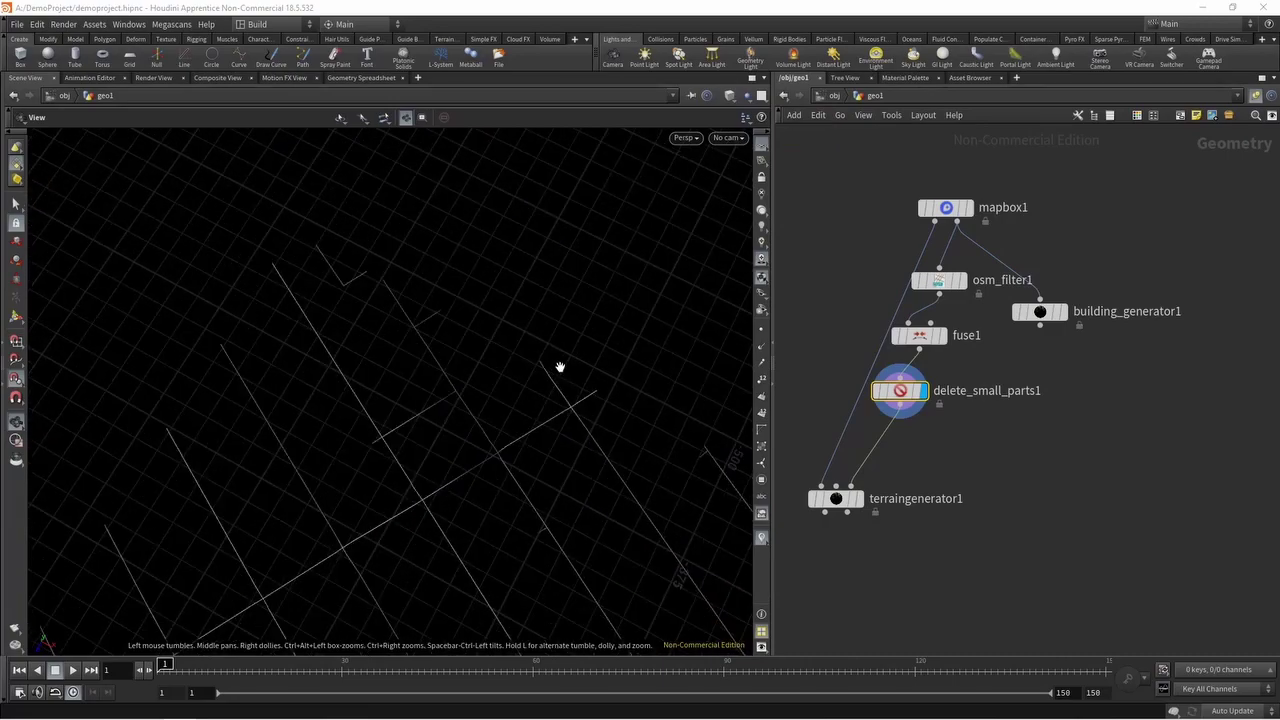
Insert a Merge node between the Delete Small Parts node and the terrain generator
key(Tab)
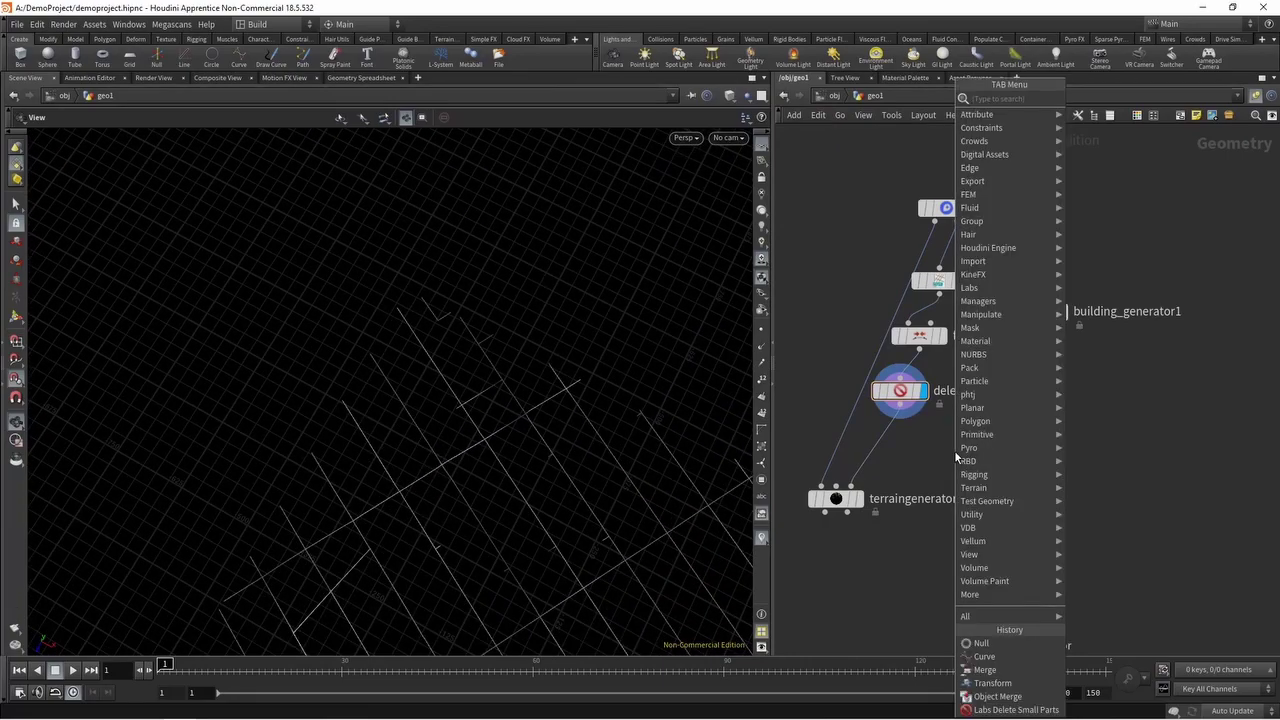
text(merge)
key(Return)
click(873, 446)
Add an Object Merge referencing /obj/geo2/OUT-StreetCurves, wire it into the merge beside the filtered roads, and display the merge
key(Tab)
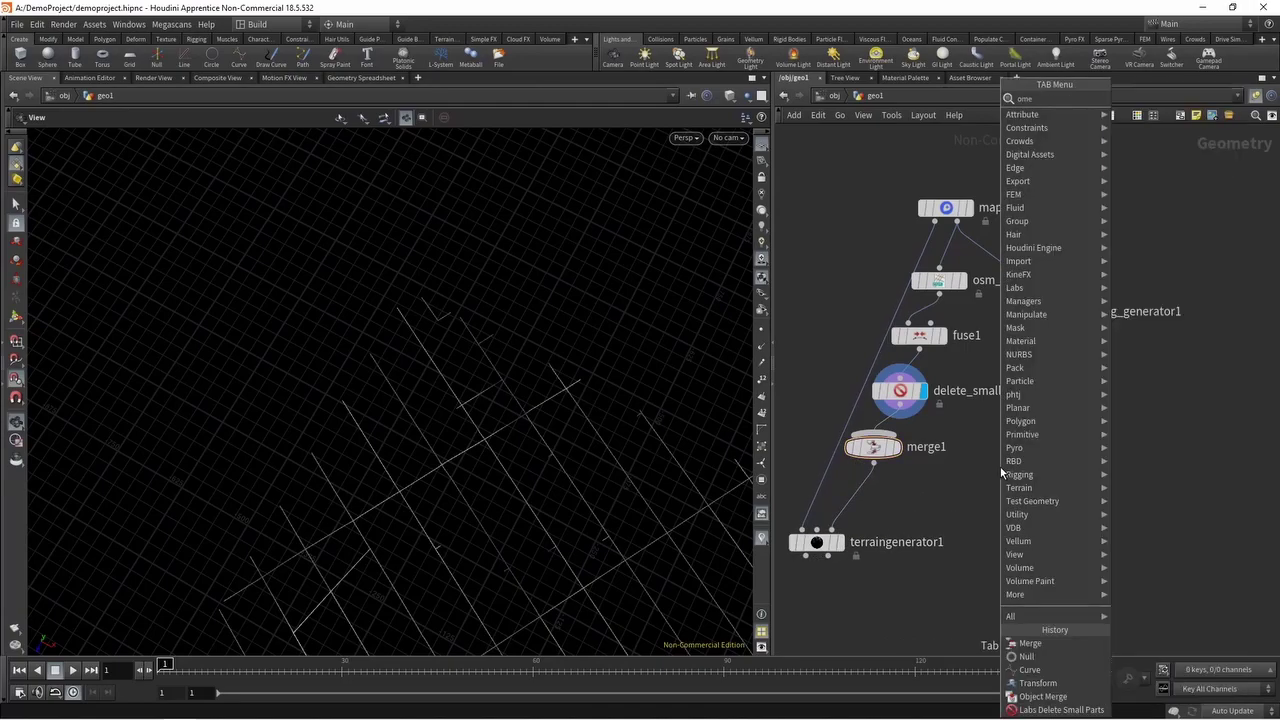
click(1040, 696)
click(1000, 466)
key(p)
click(1266, 186)
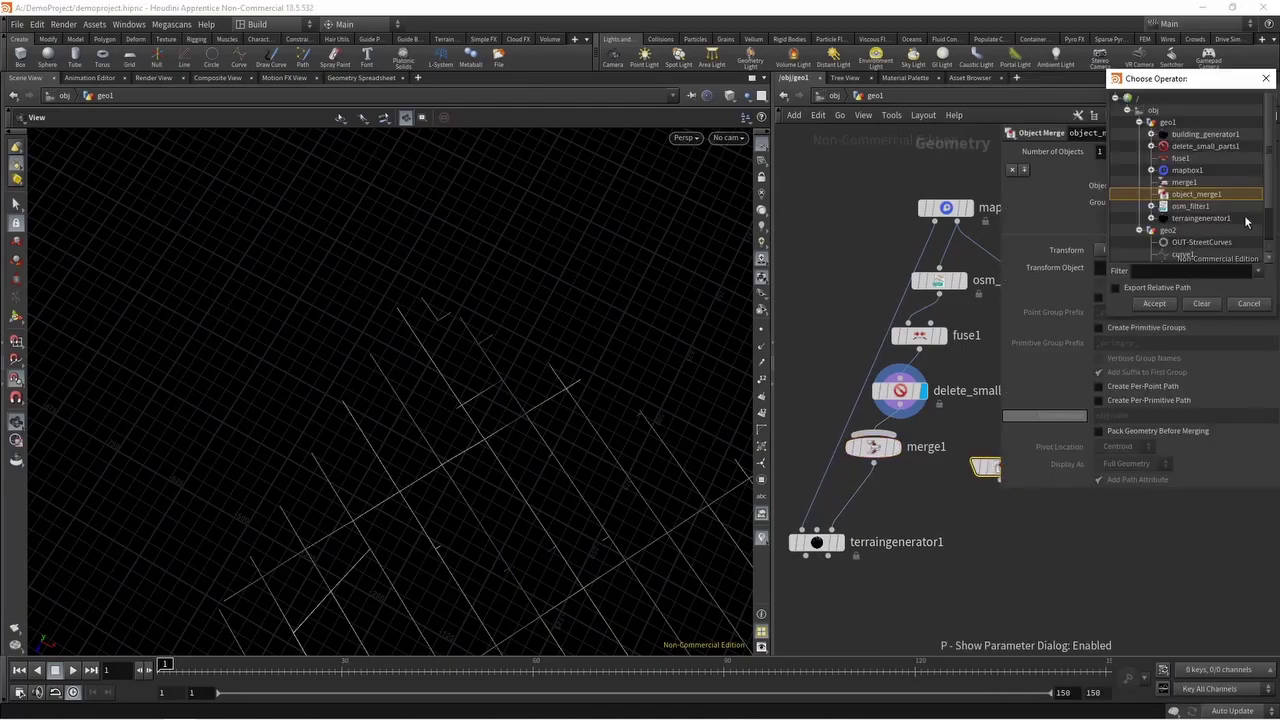
double_click(1201, 243)
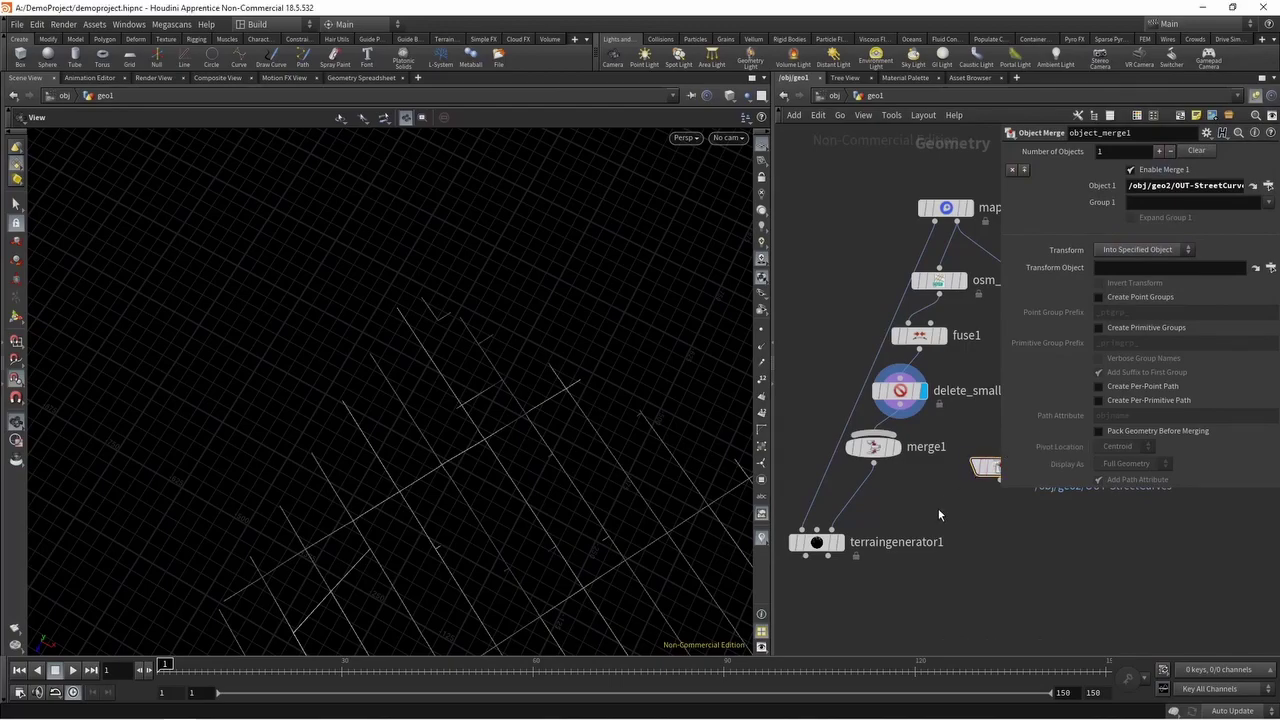
key(p)
drag(1000, 480, 877, 486)
click(908, 441)
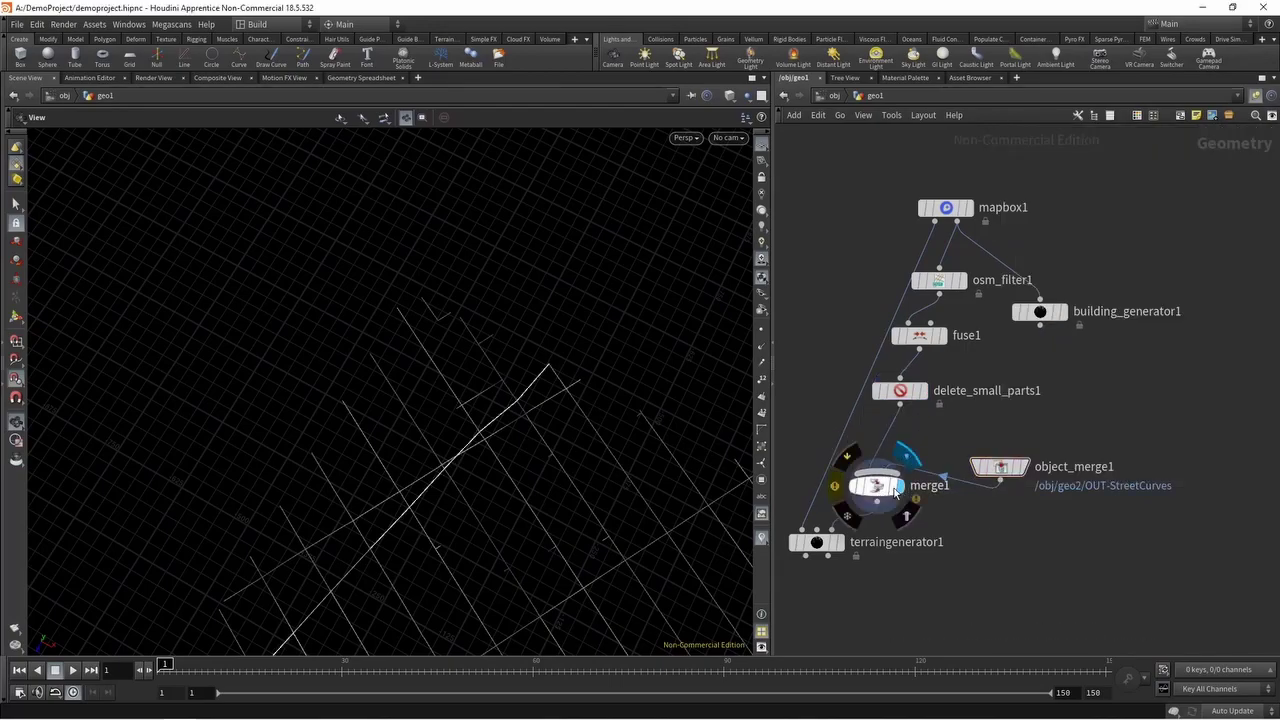
Insert a Fuse node between the road merge and the terrain generator, moving the terrain generator down to make room
drag(807, 553, 810, 591)
key(Tab)
text(fuse)
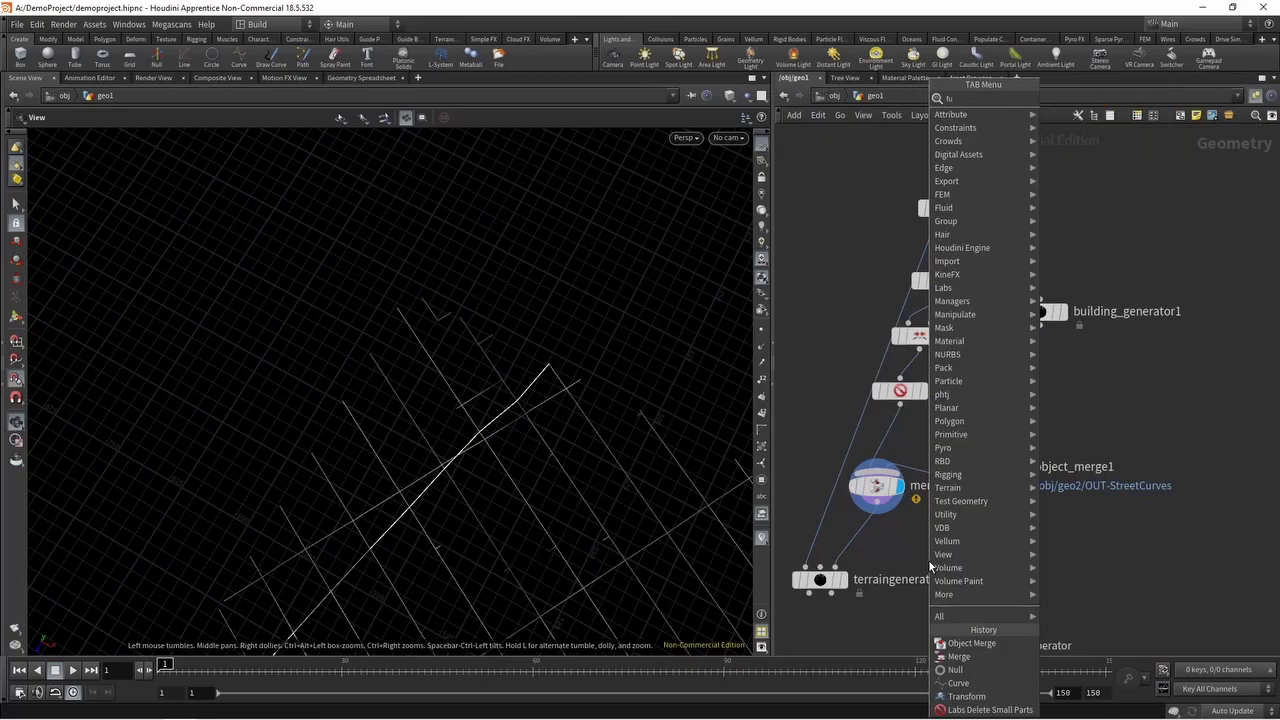
key(Return)
click(860, 537)
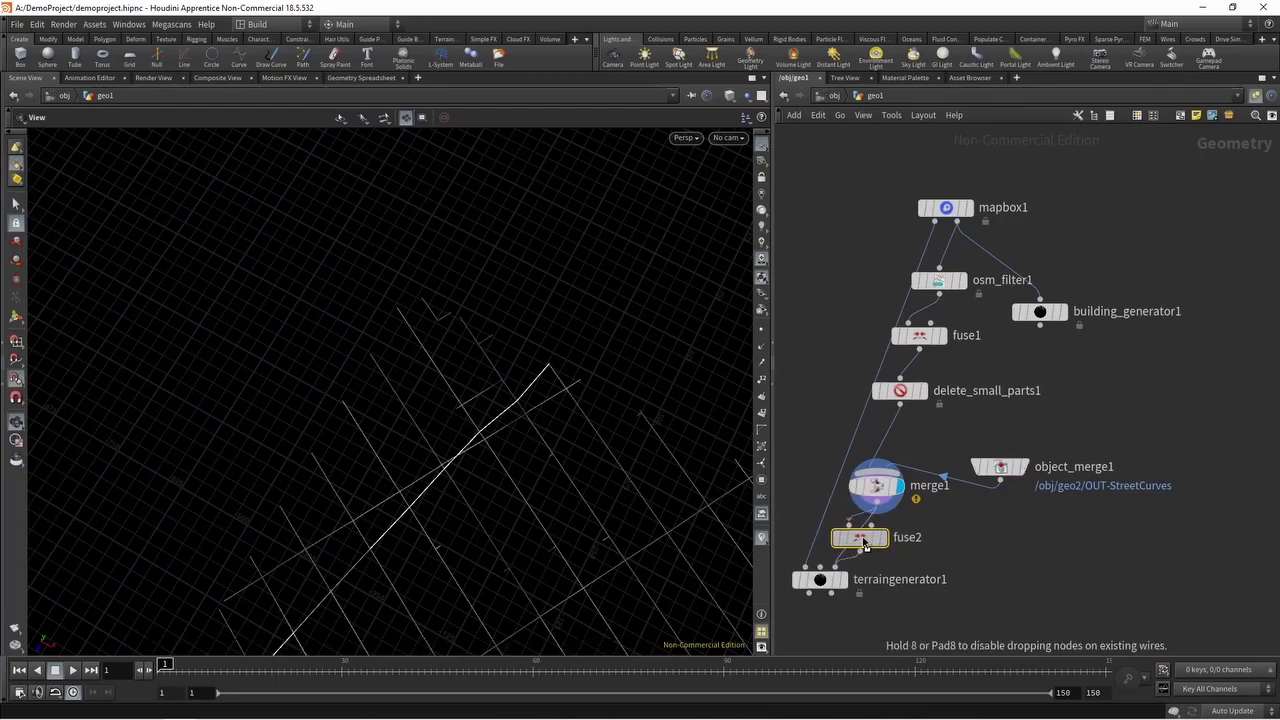
Display the terrain generator's roads and space out the object merge, merge, second fuse and Delete Small Parts nodes
mouse_move(843, 598)
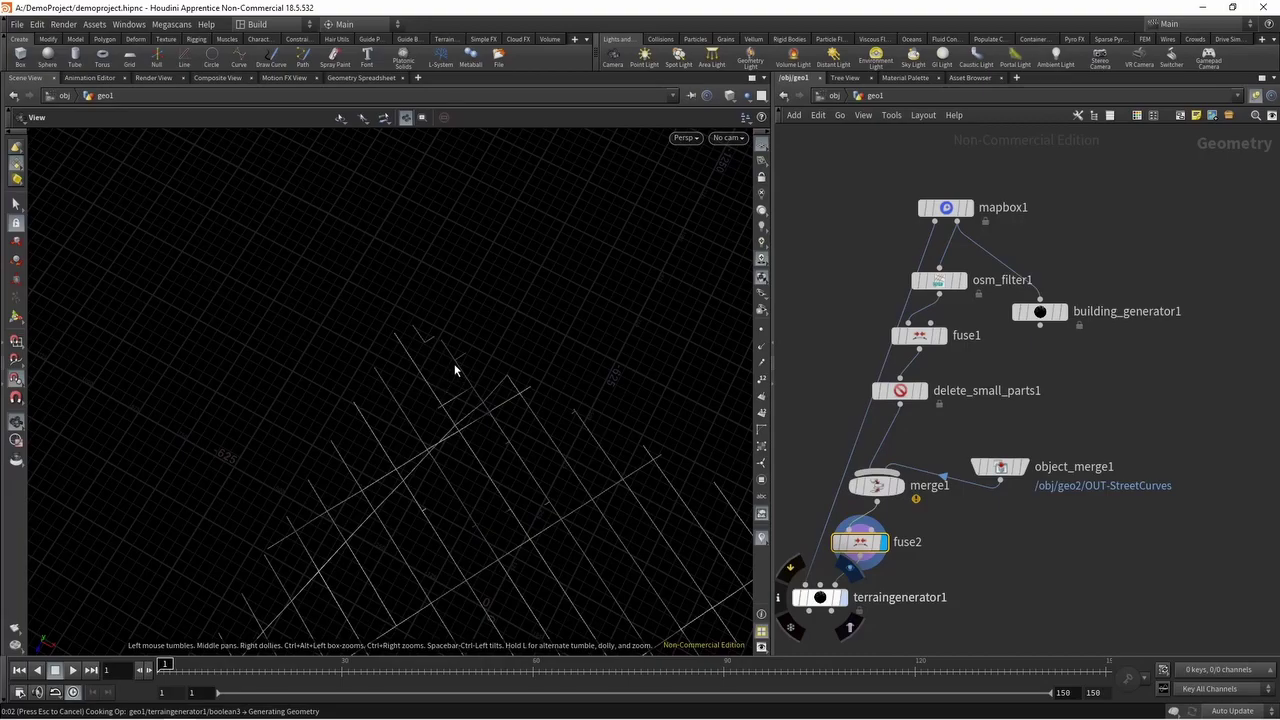
scroll(473, 330, down, 3)
scroll(448, 488, up, 3)
drag(446, 486, 401, 421)
scroll(401, 421, up, 3)
scroll(400, 422, up, 5)
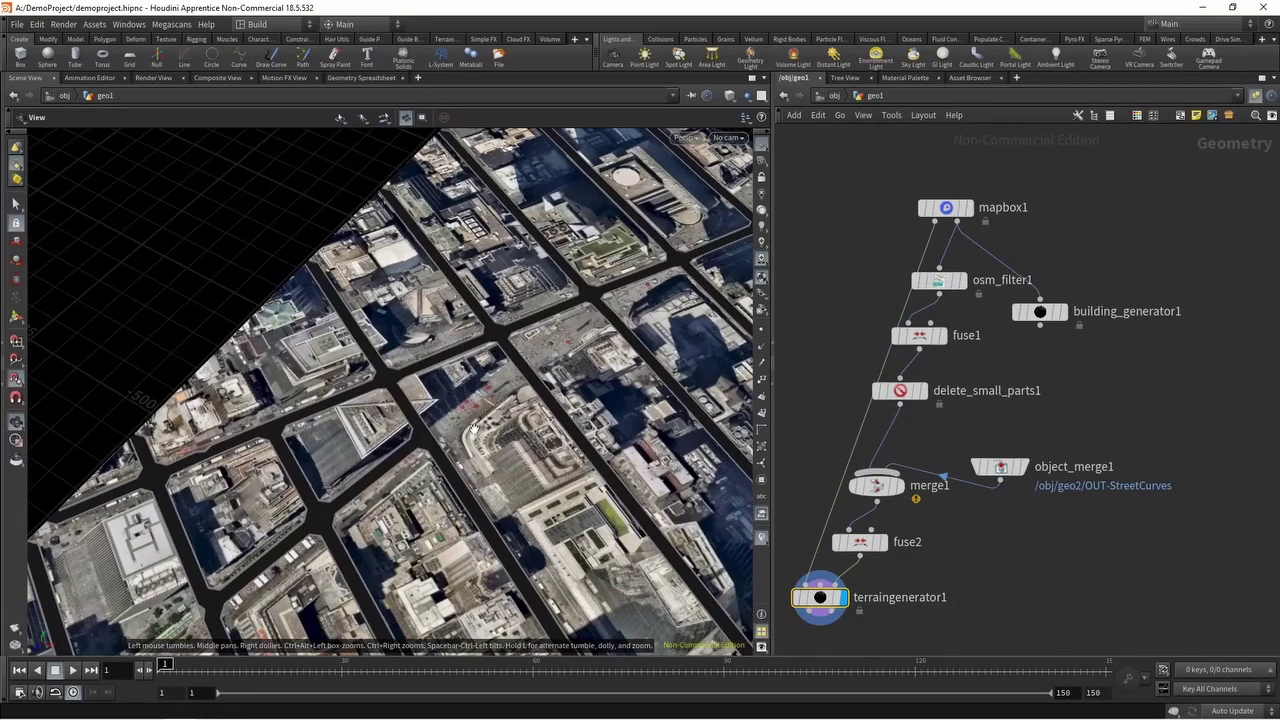
drag(946, 450, 896, 546)
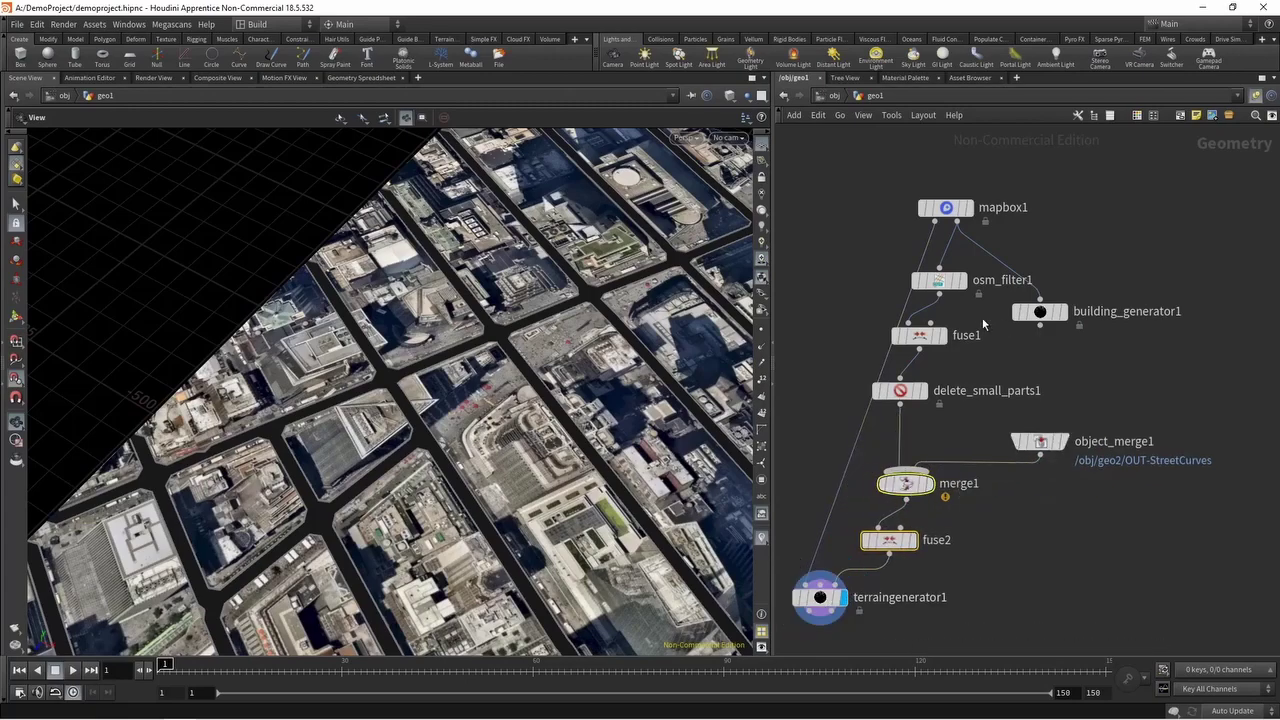
drag(908, 393, 921, 404)
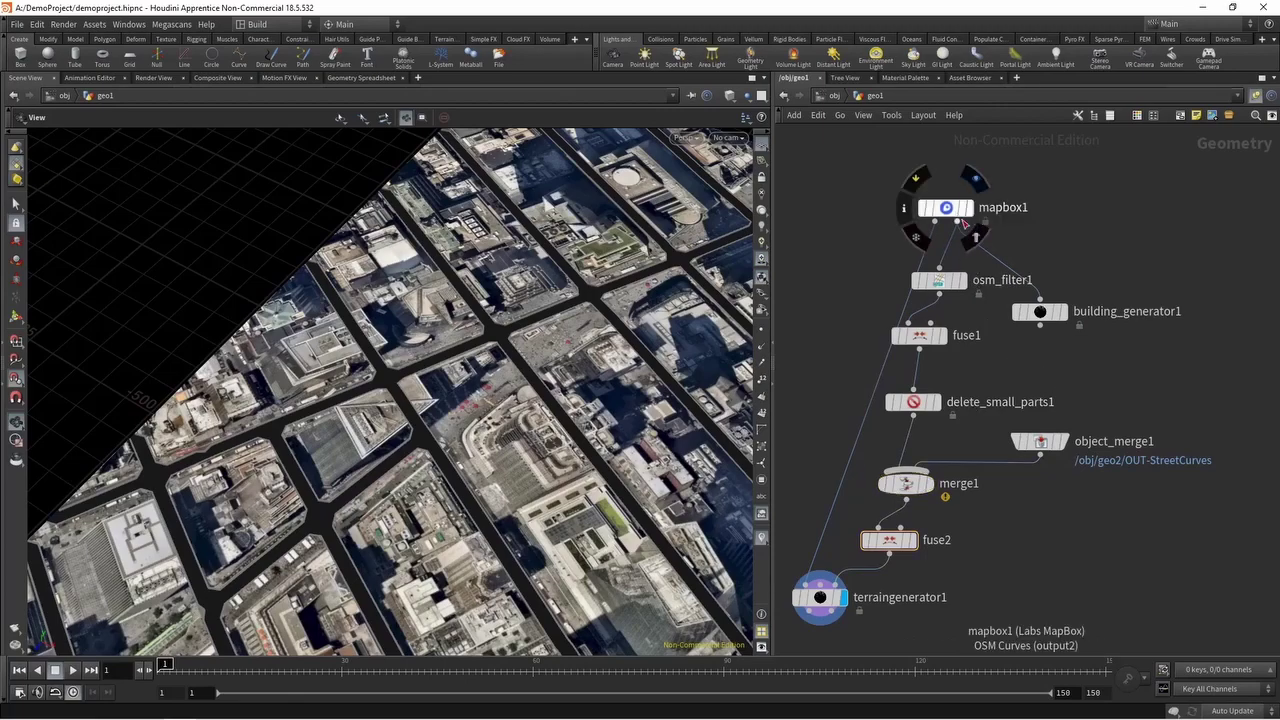
Examine the OSM filter's highway attribute values in the geometry spreadsheet and its road type options, returning to the scene view
click(941, 284)
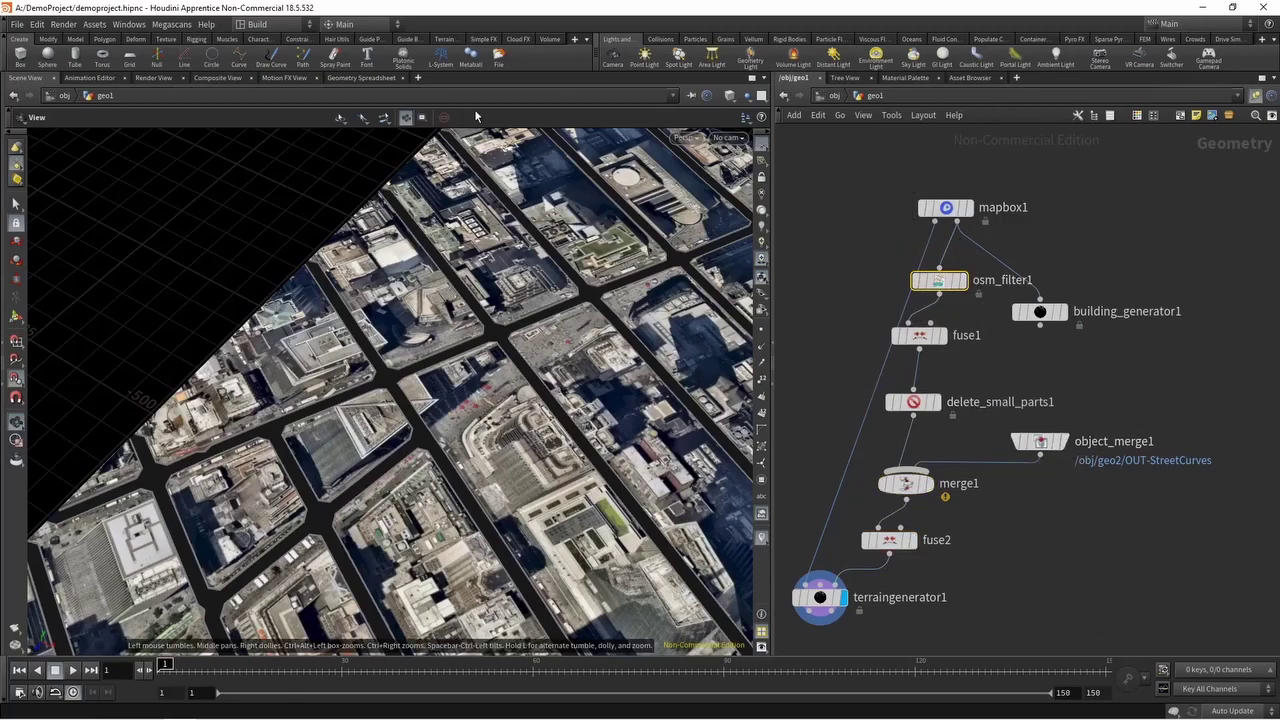
click(362, 77)
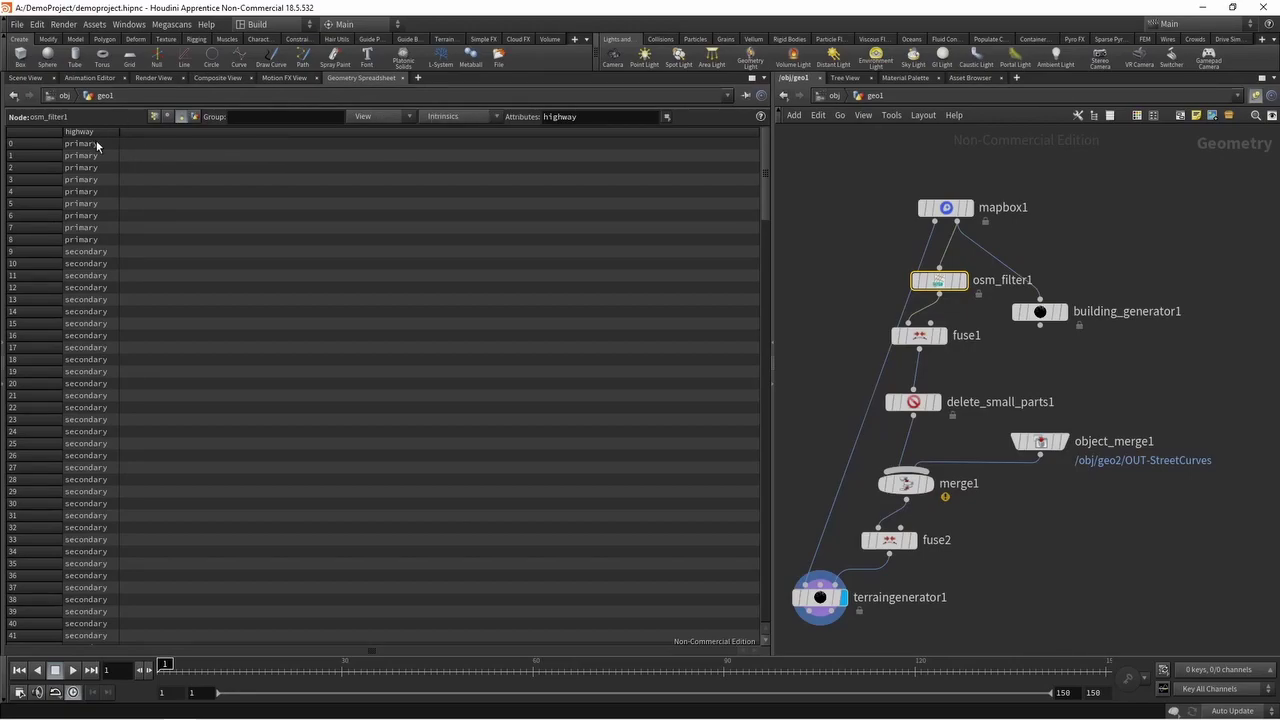
key(p)
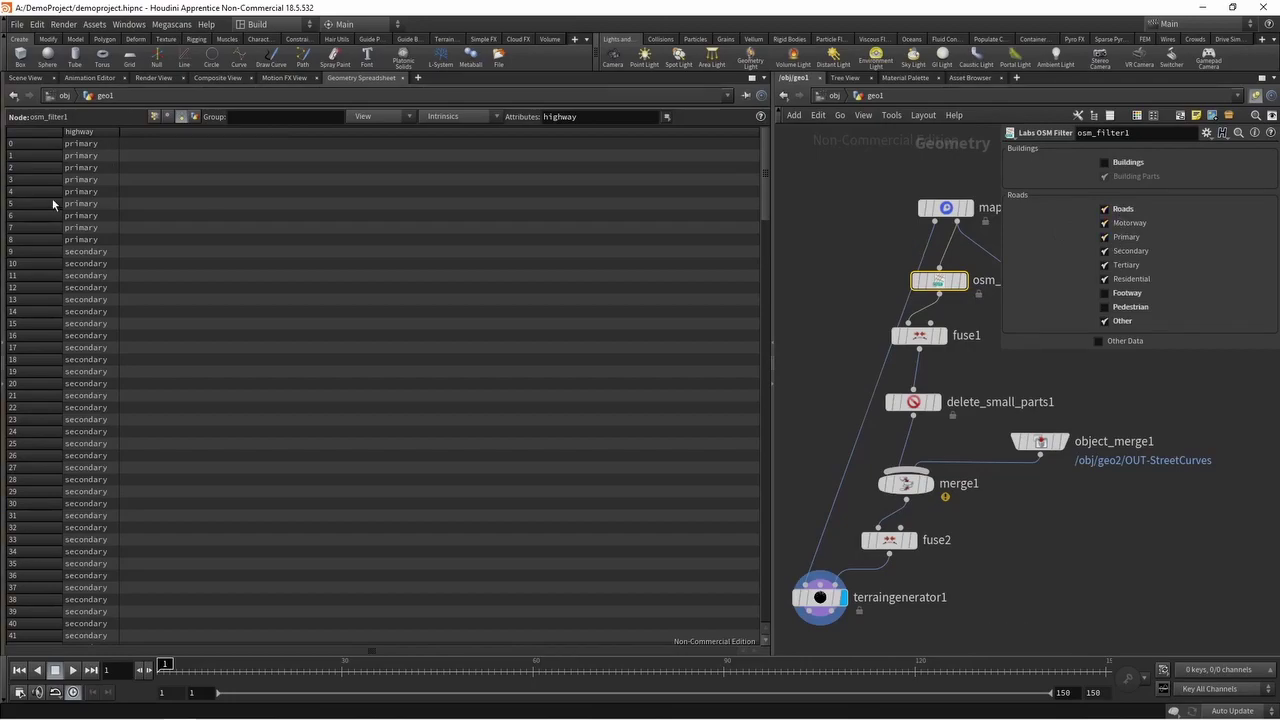
key(p)
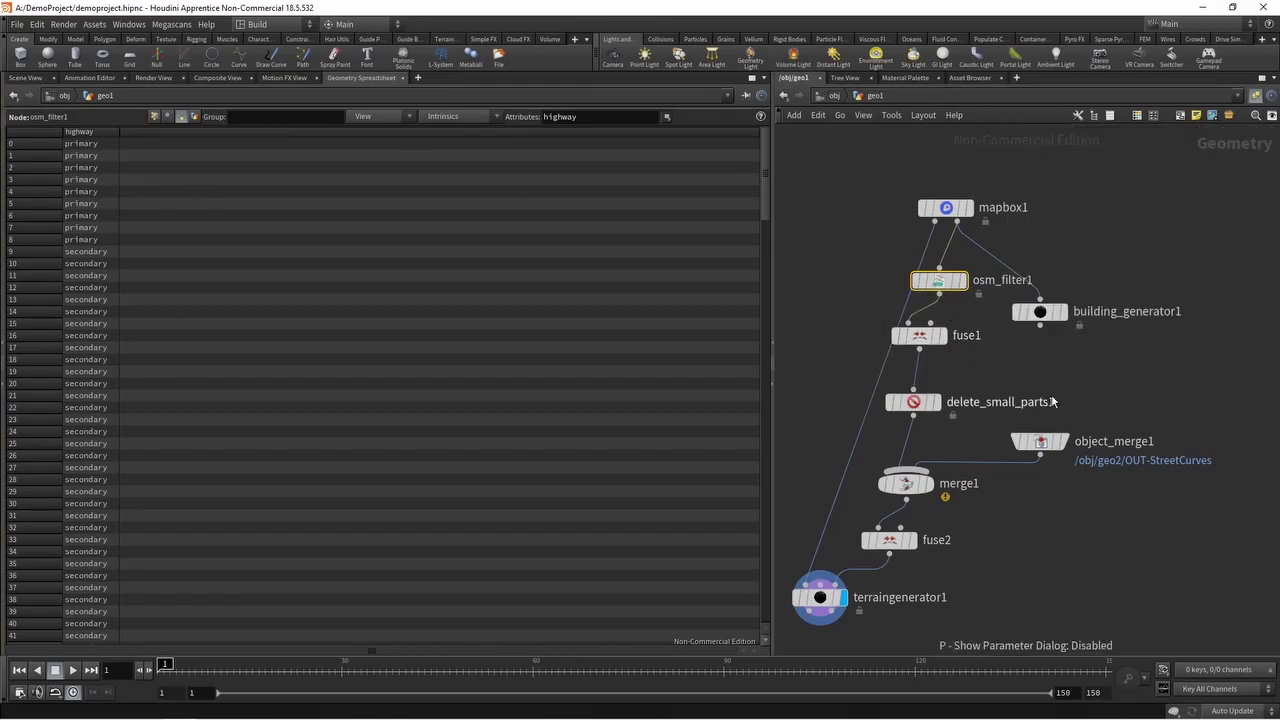
click(30, 78)
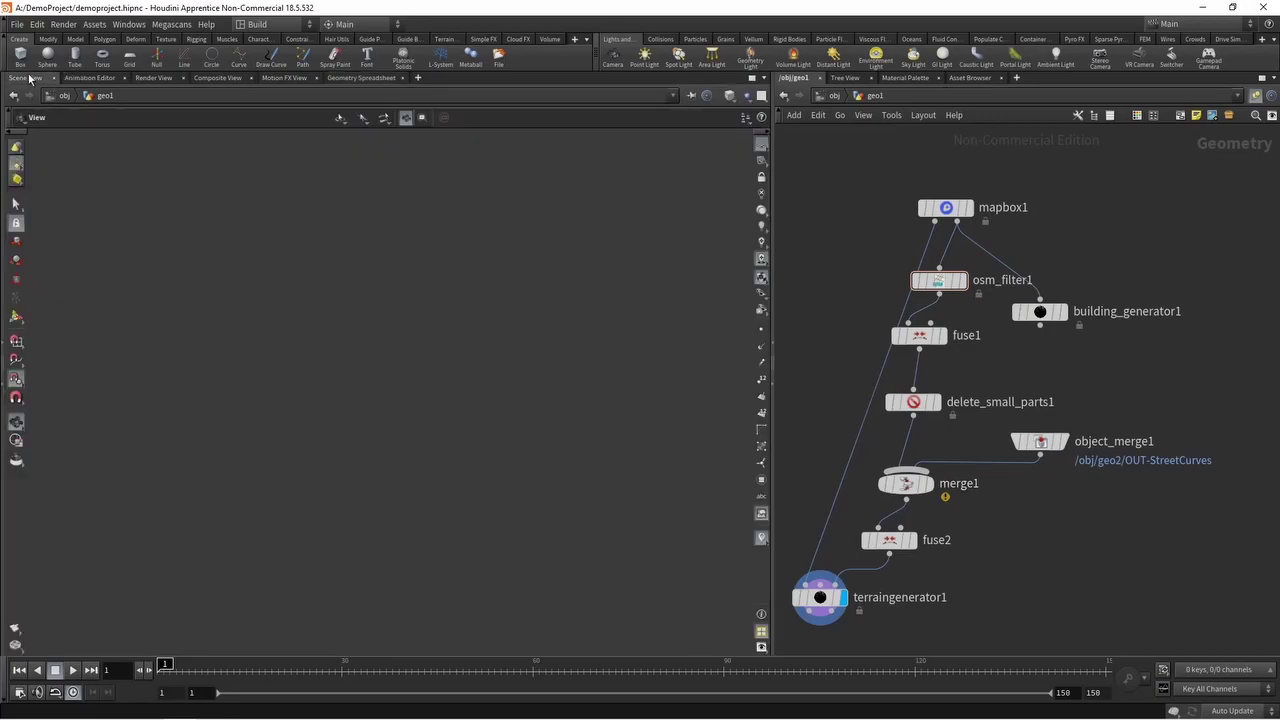
Insert an Attribute Create node between the street-curve object merge and the road merge, and display it
key(Tab)
text(attric)
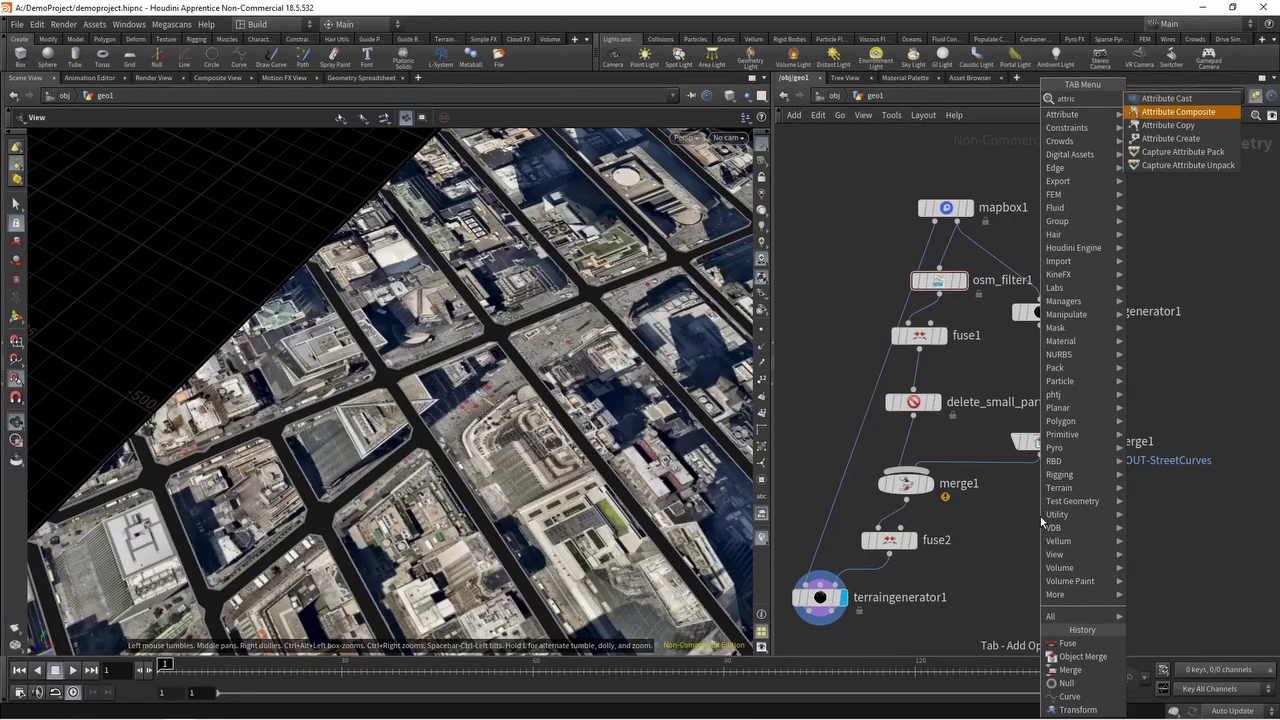
key(Return)
click(976, 466)
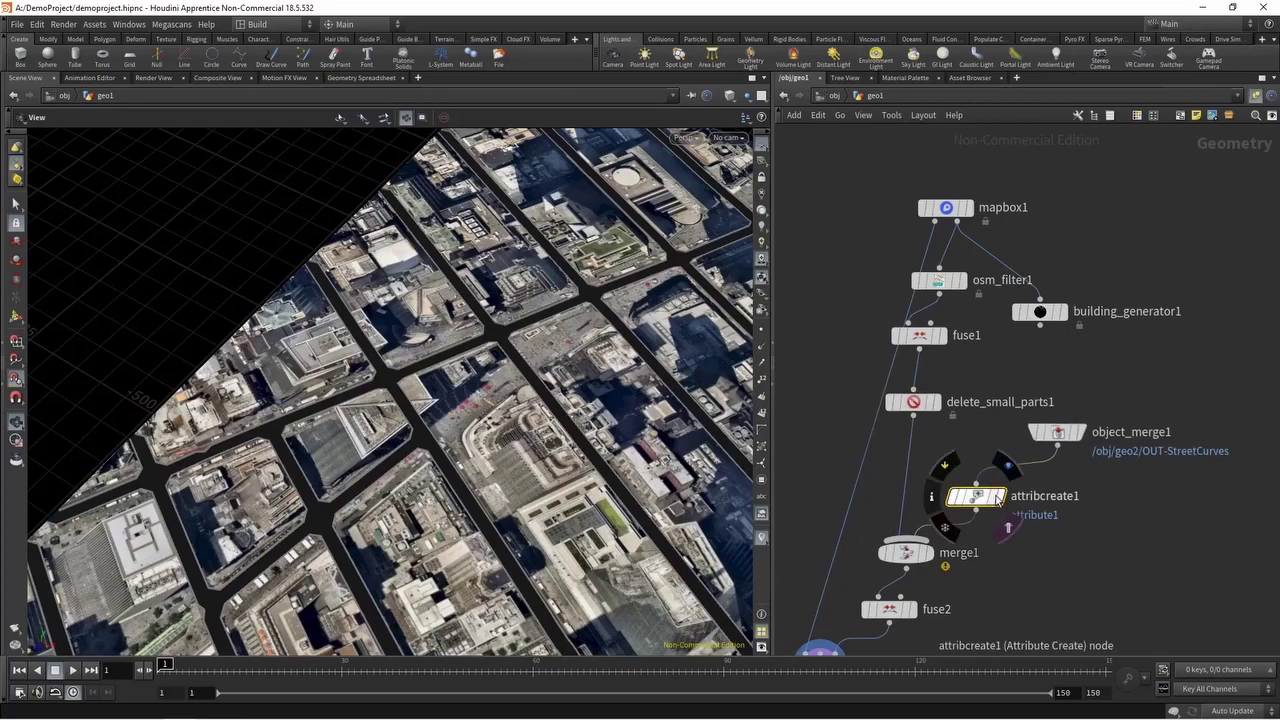
click(1006, 466)
Configure the new attribute as highway, with class Primitive, type String and the string value primary
key(p)
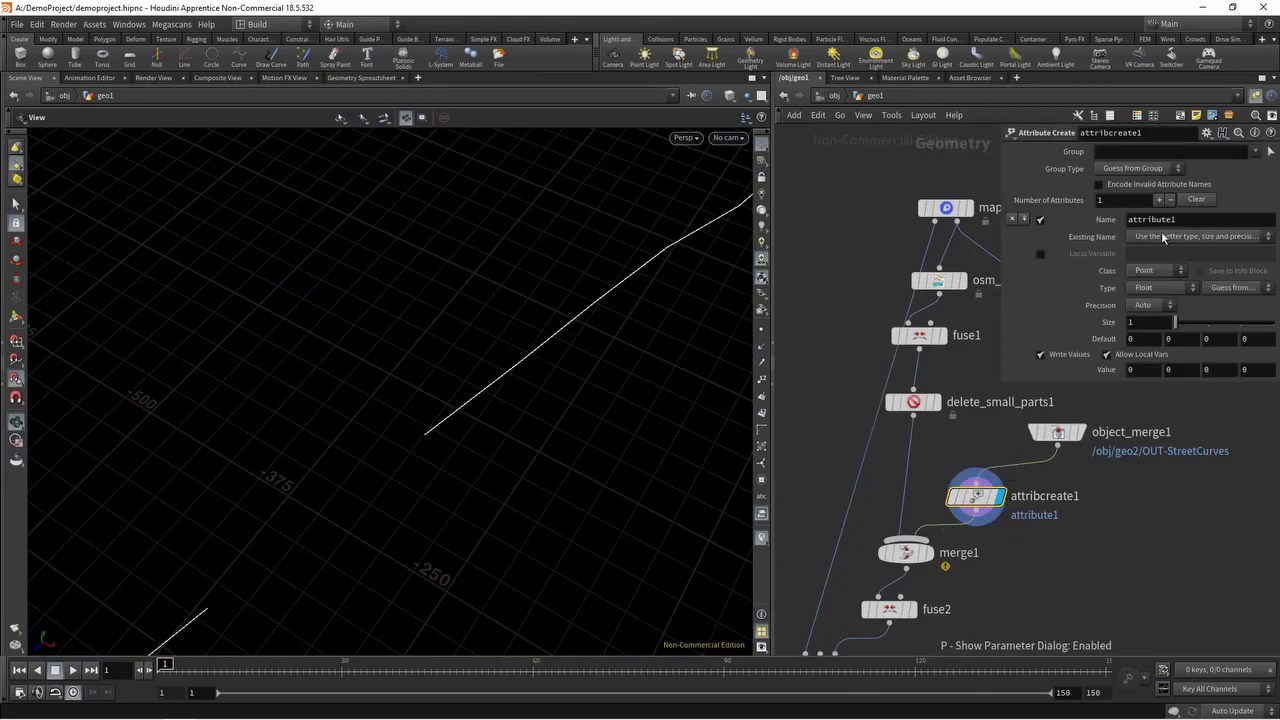
drag(1192, 219, 1023, 222)
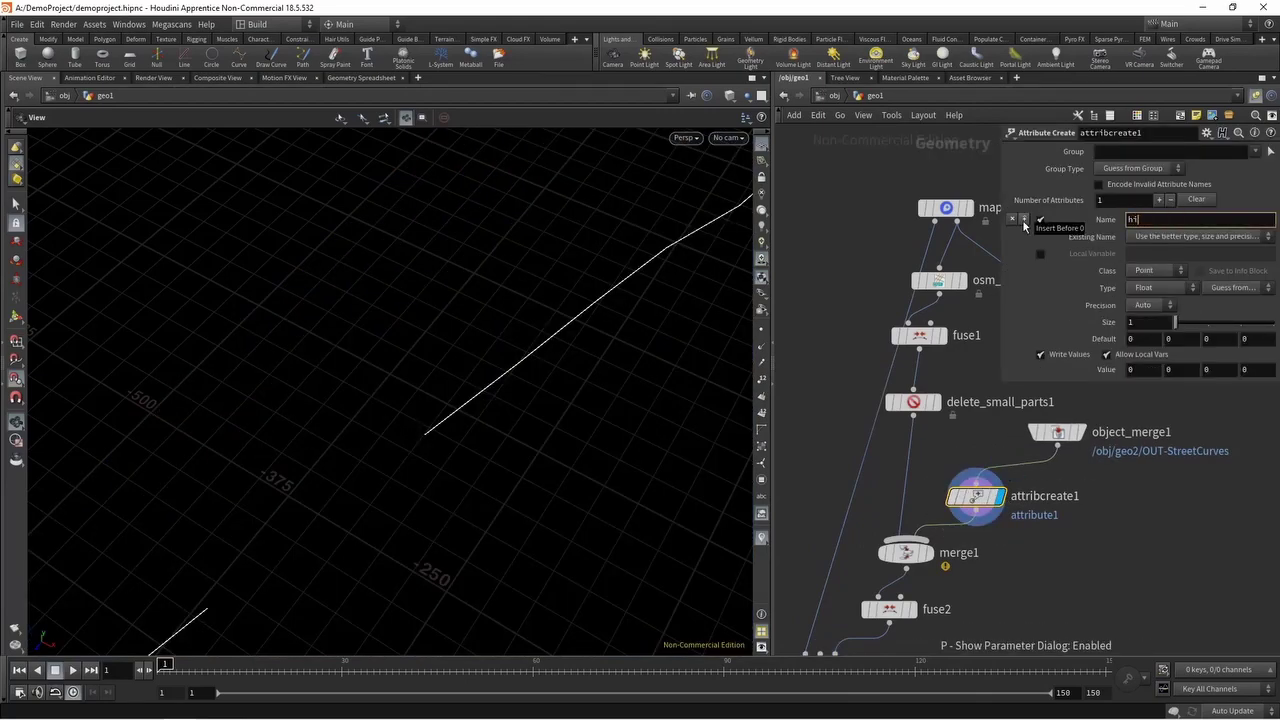
click(1150, 271)
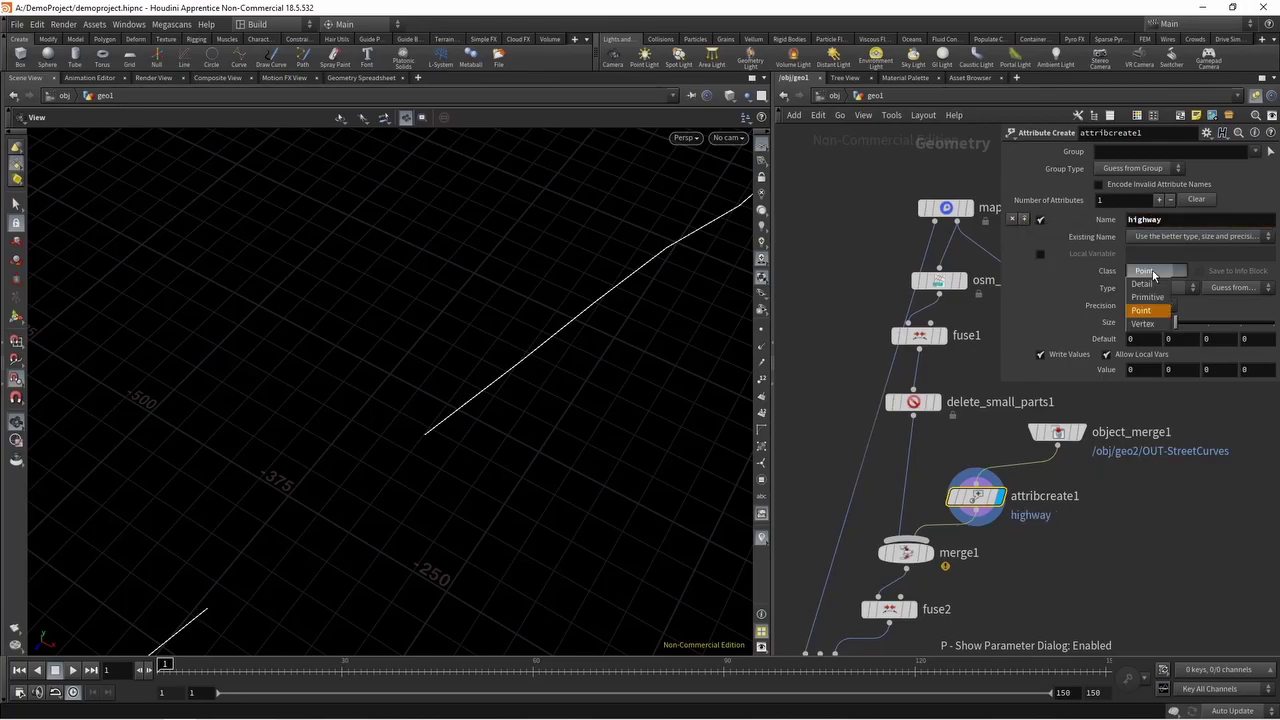
click(1157, 298)
click(1158, 288)
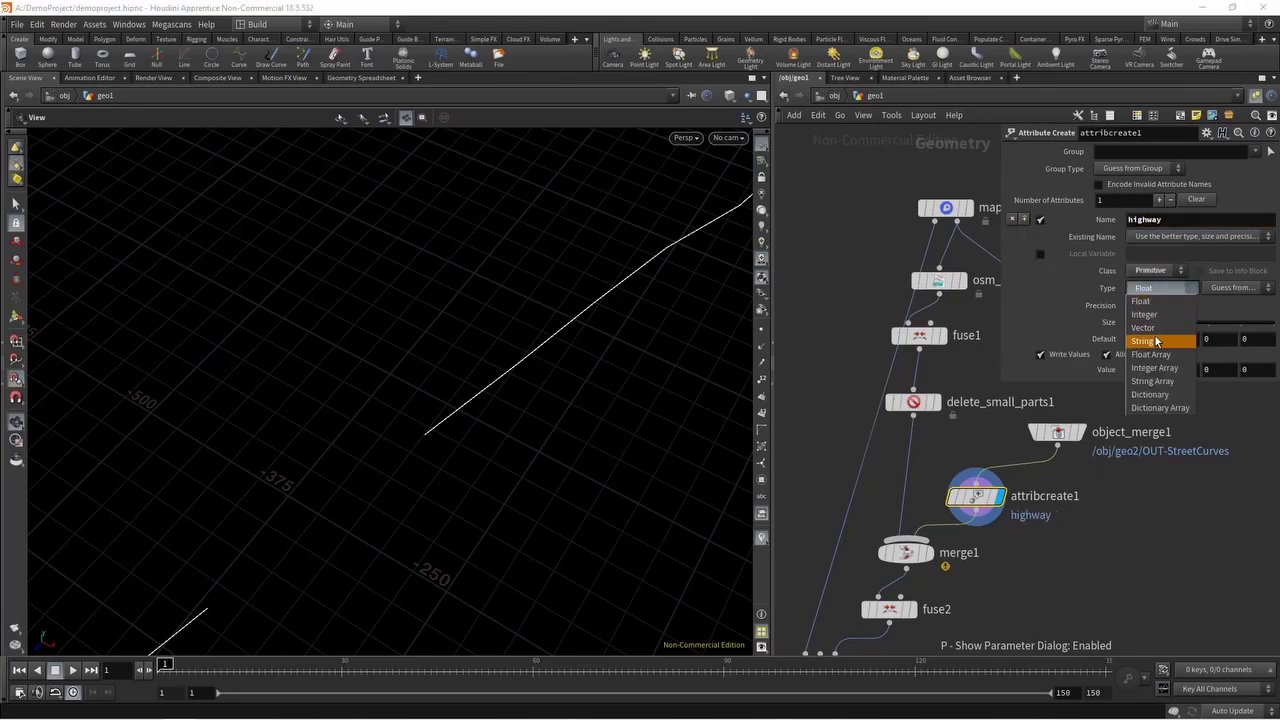
click(1144, 333)
click(1142, 322)
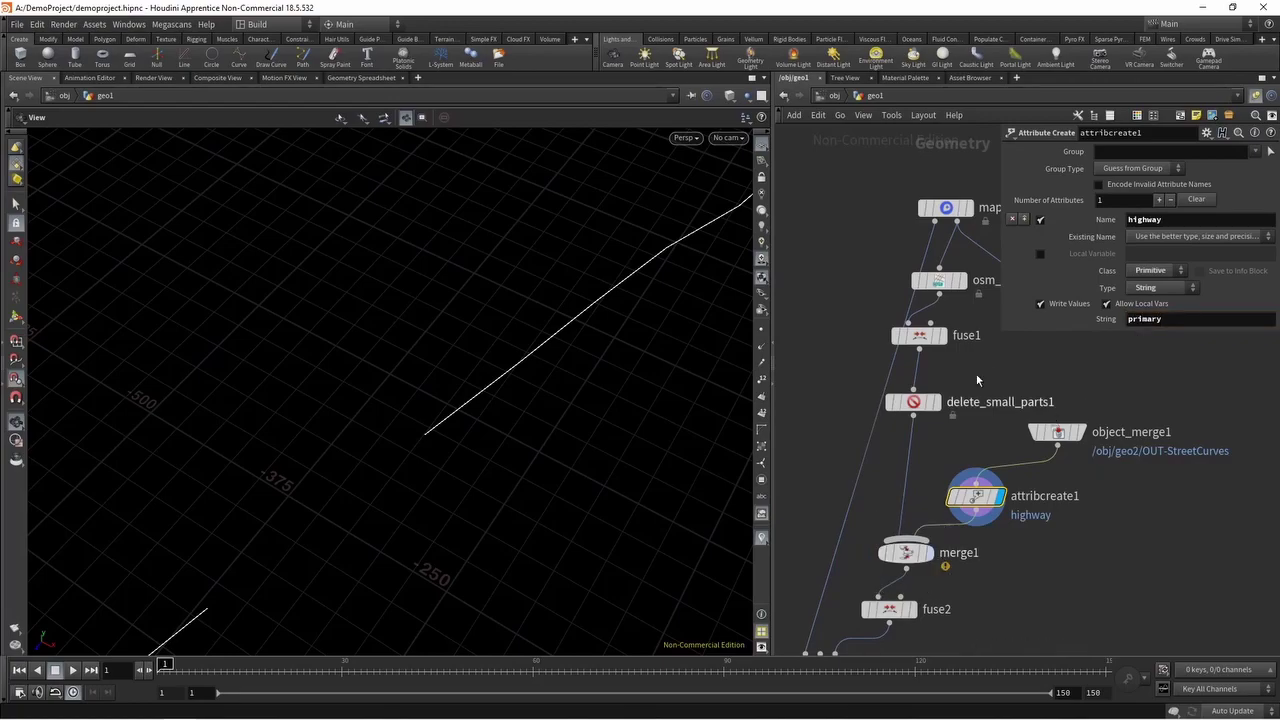
Display the merged roads and the terrain generator to check the added streets, and save the scene
drag(918, 336, 923, 344)
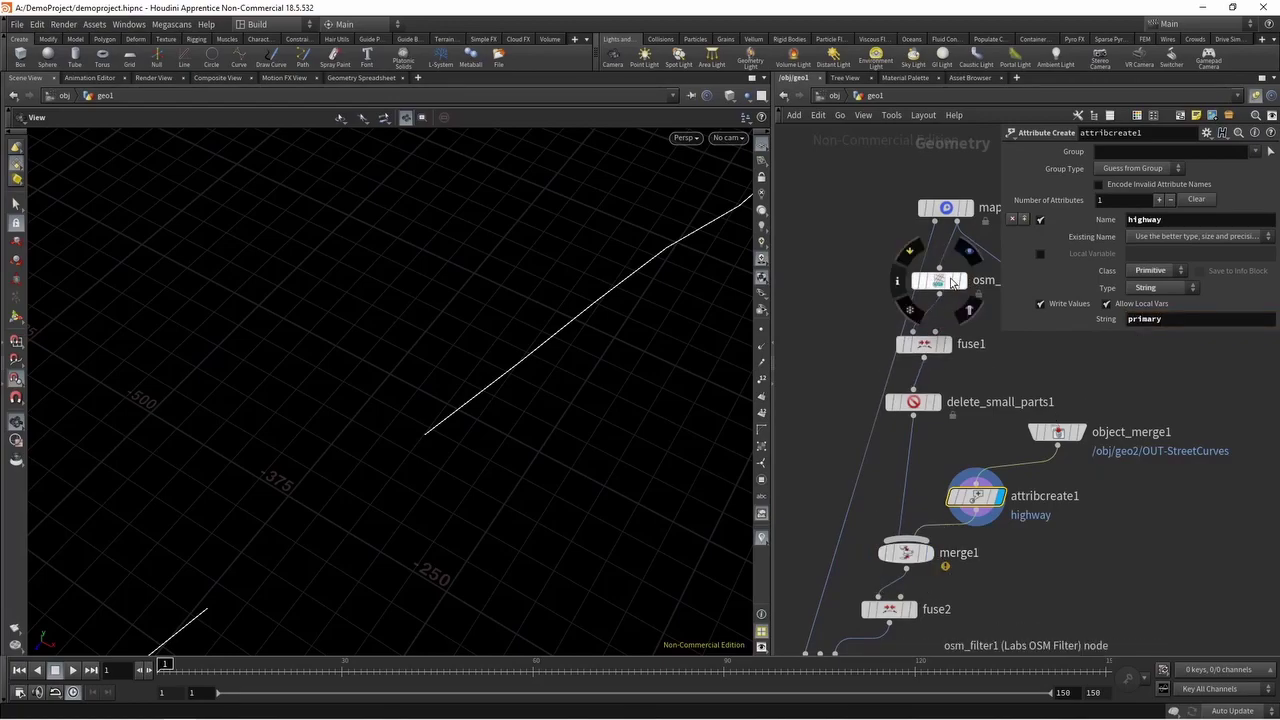
click(935, 525)
click(910, 552)
scroll(1004, 524, down, 3)
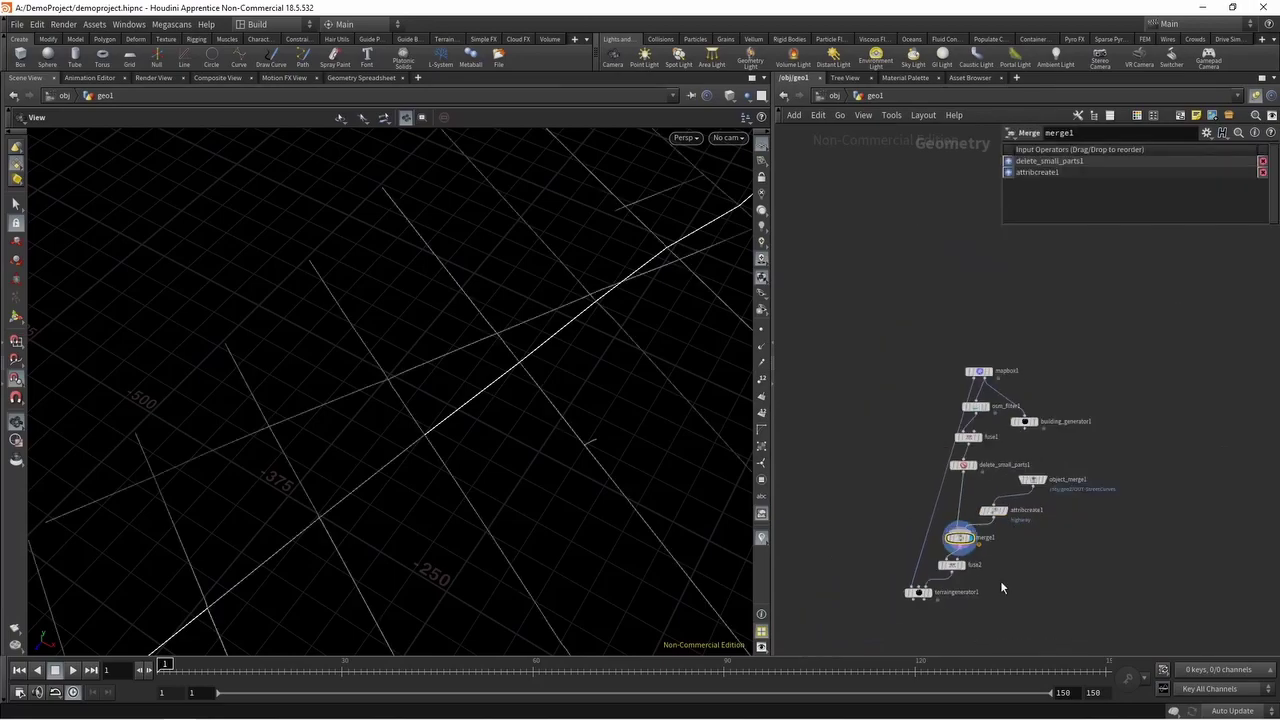
scroll(936, 601, up, 5)
mouse_move(890, 578)
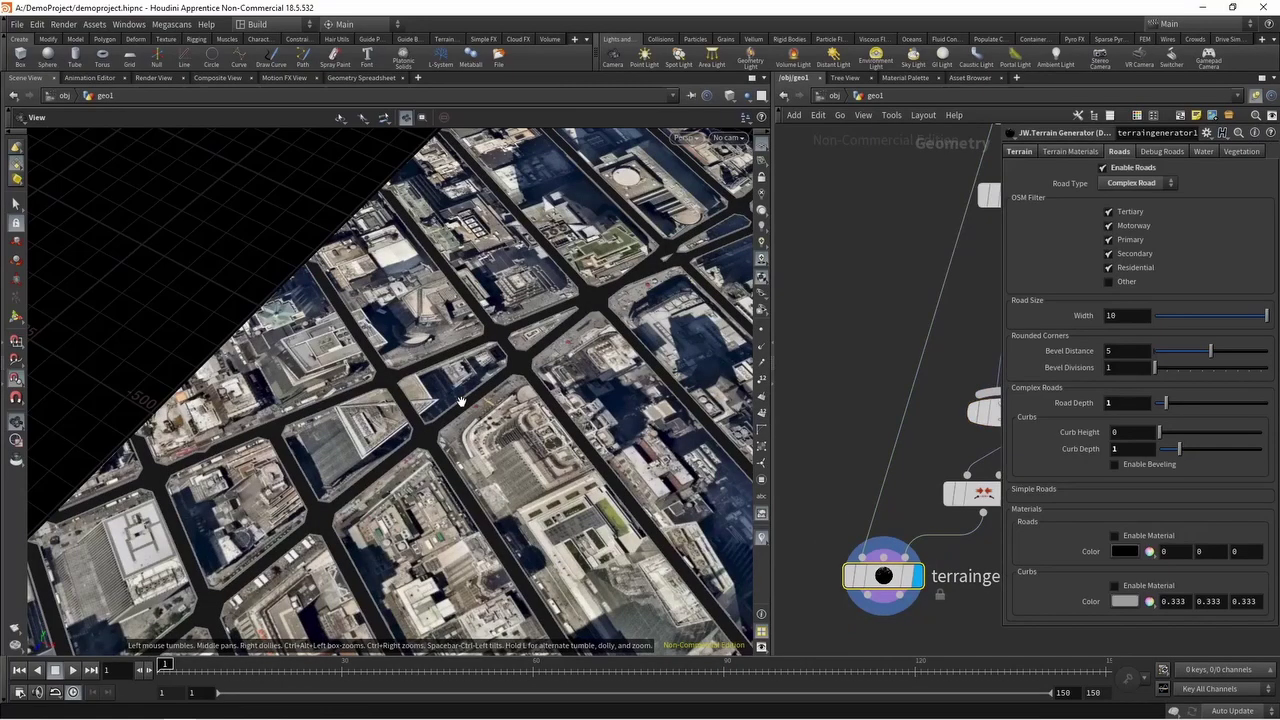
drag(460, 401, 524, 358)
key(p)
drag(440, 380, 360, 345)
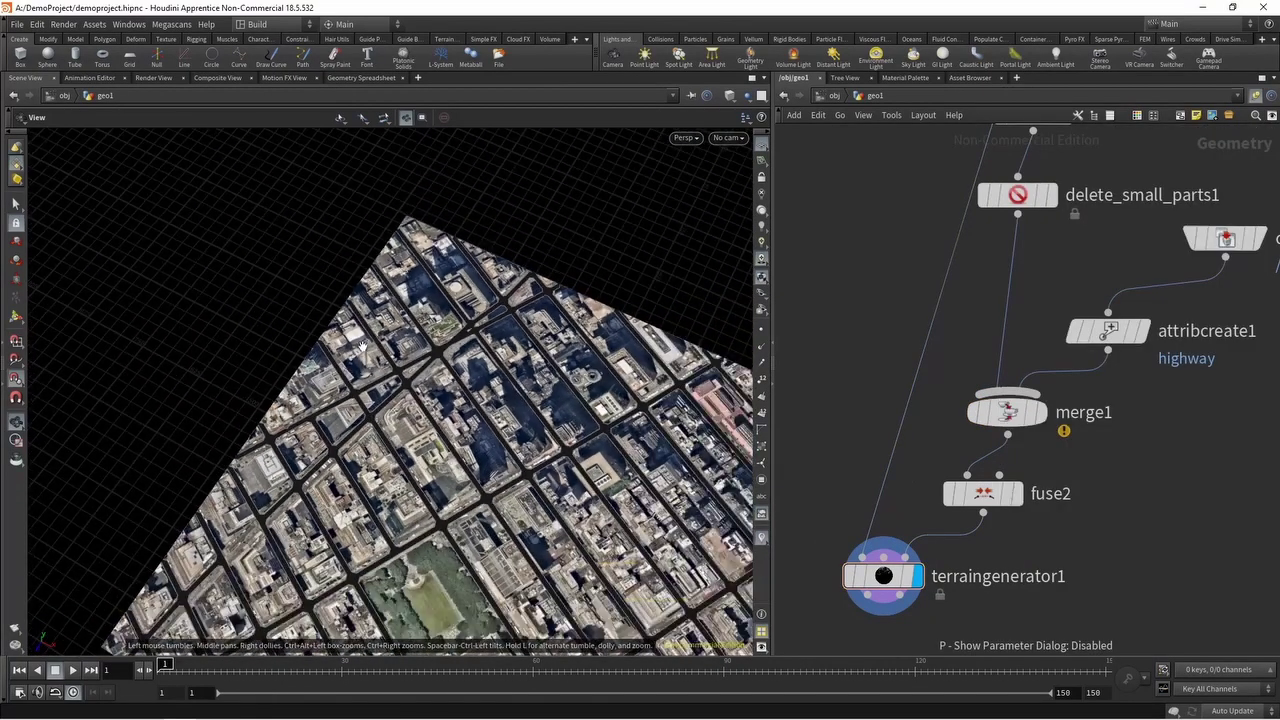
key(ctrl+s)
Move the building generator below the other nodes, display it and inspect the buildings with its parameters
scroll(1076, 545, down, 5)
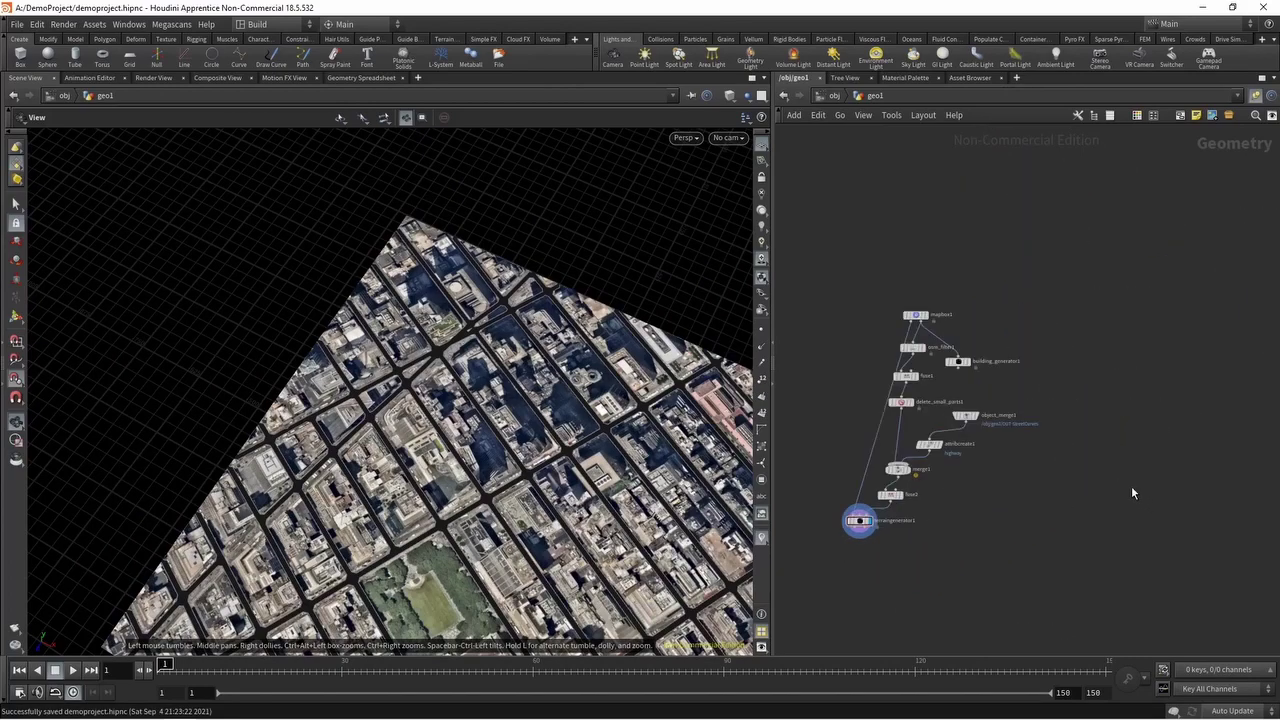
drag(969, 369, 1040, 526)
click(1045, 525)
scroll(1045, 525, up, 5)
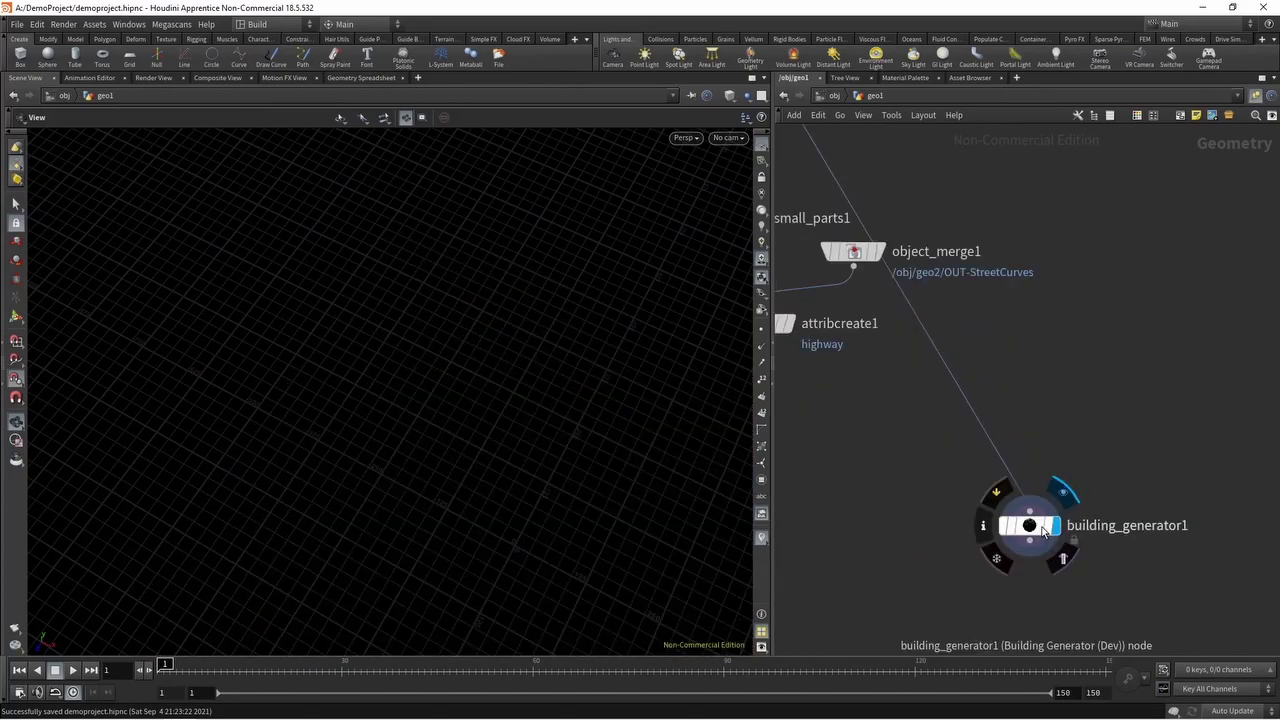
key(p)
drag(518, 398, 545, 430)
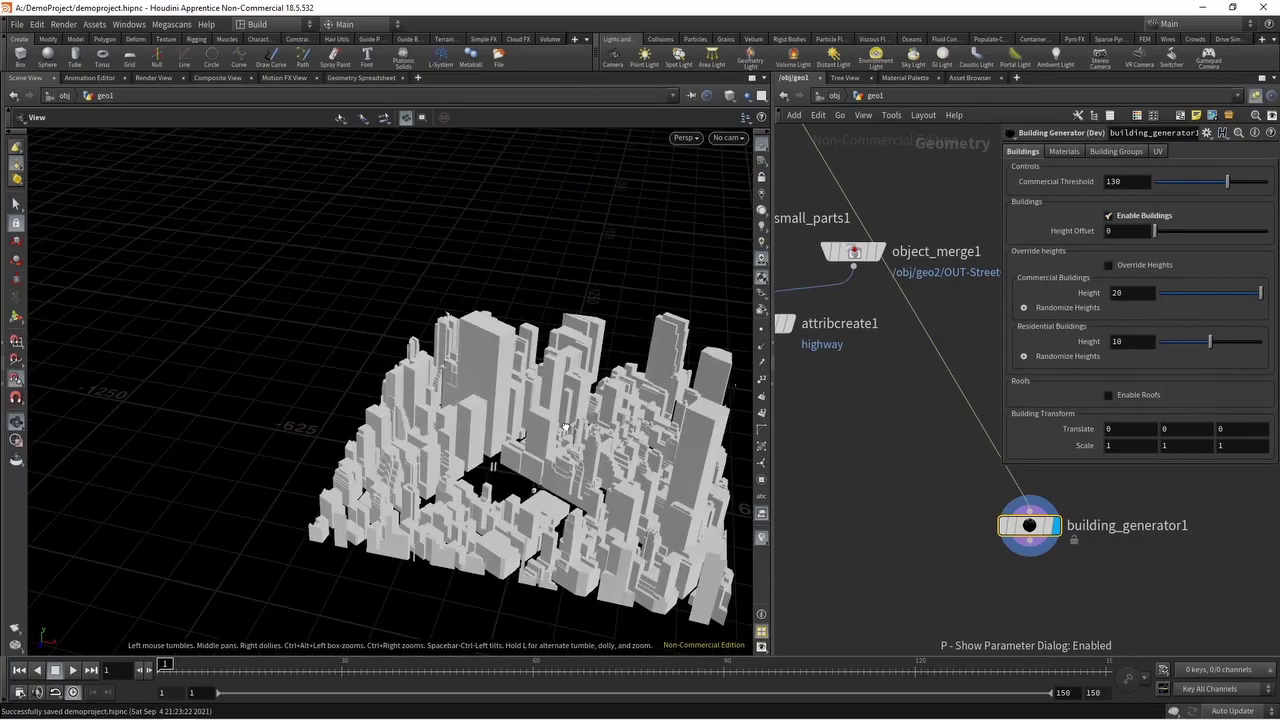
key(p)
scroll(562, 416, down, 3)
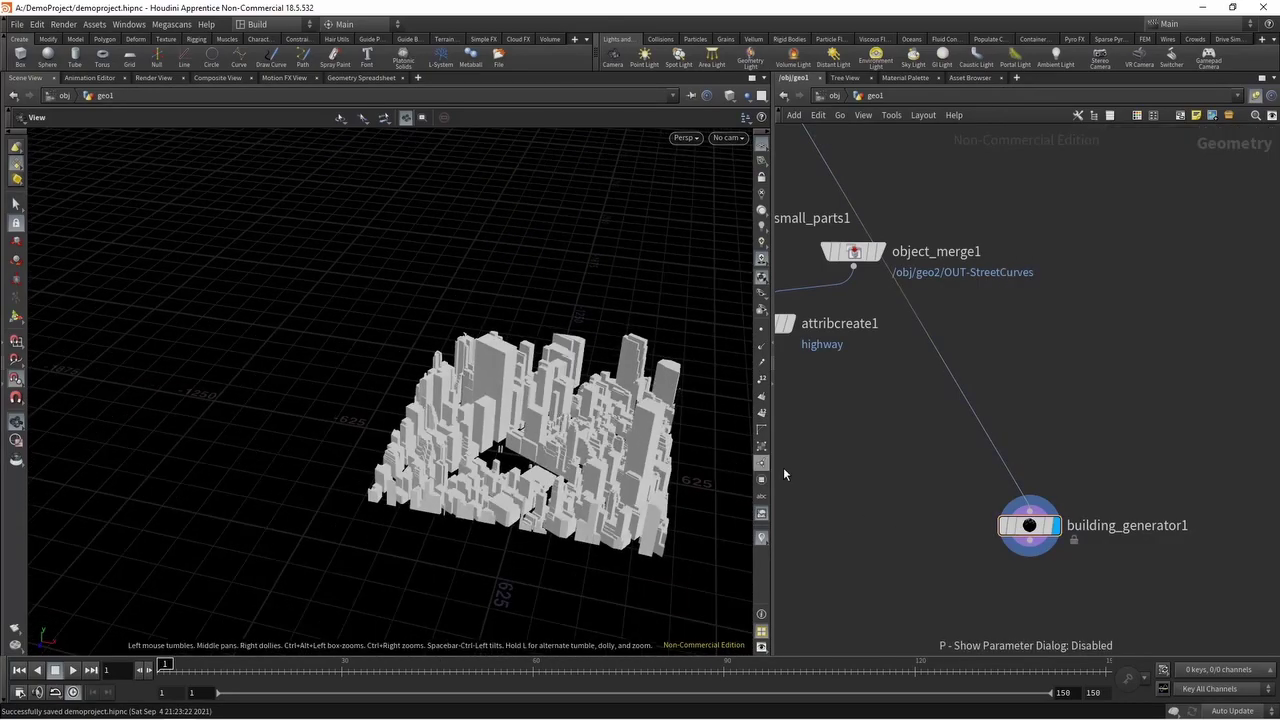
Append a Fuse node to the building generator, display it and align the two nodes
scroll(899, 467, down, 5)
right_drag(862, 488, 911, 472)
middle_drag(911, 502, 1110, 479)
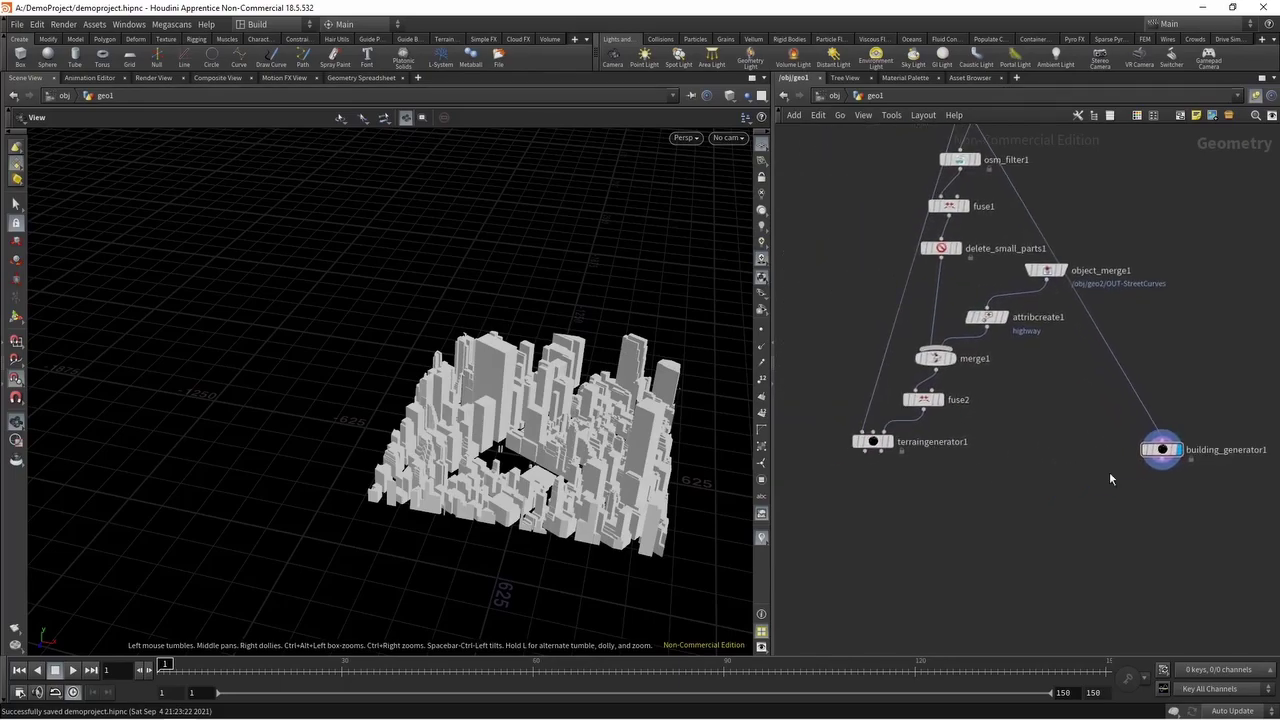
drag(1165, 443, 1165, 423)
click(1162, 442)
key(Tab)
text(fuse)
key(Return)
click(1160, 487)
click(1176, 482)
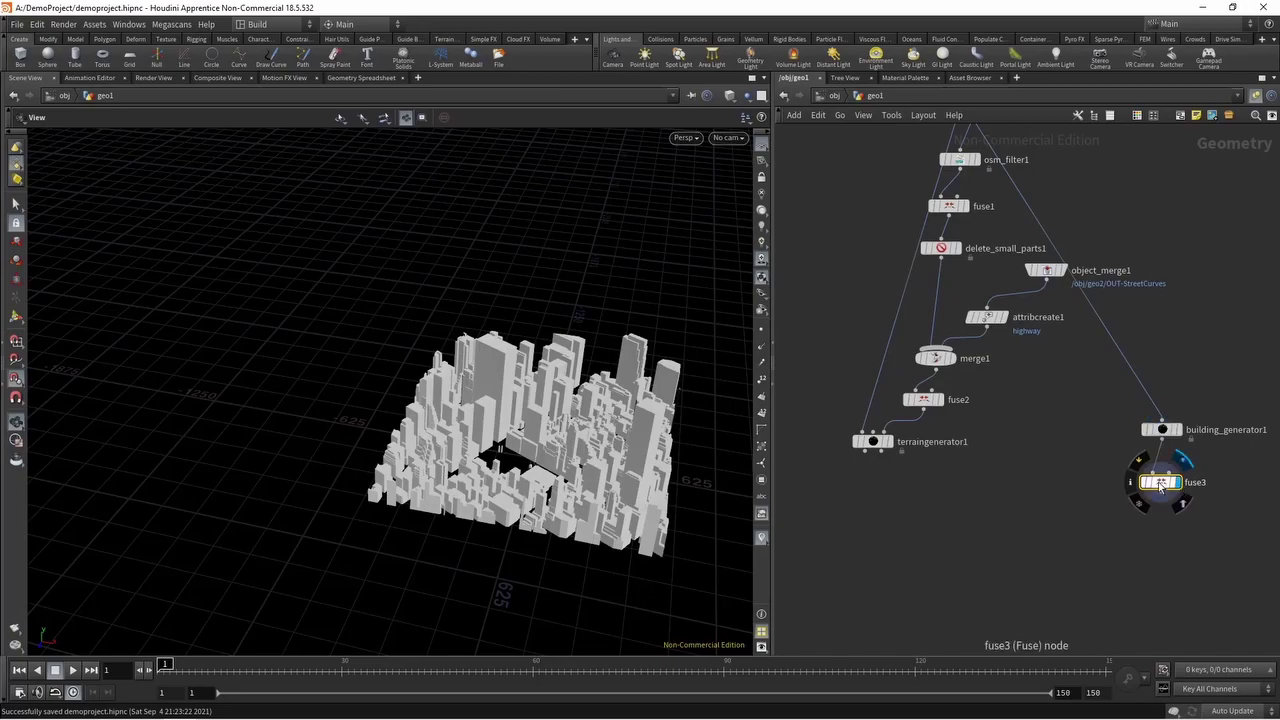
drag(1162, 482, 1163, 468)
right_click(1164, 469)
mouse_move(1194, 596)
click(1150, 591)
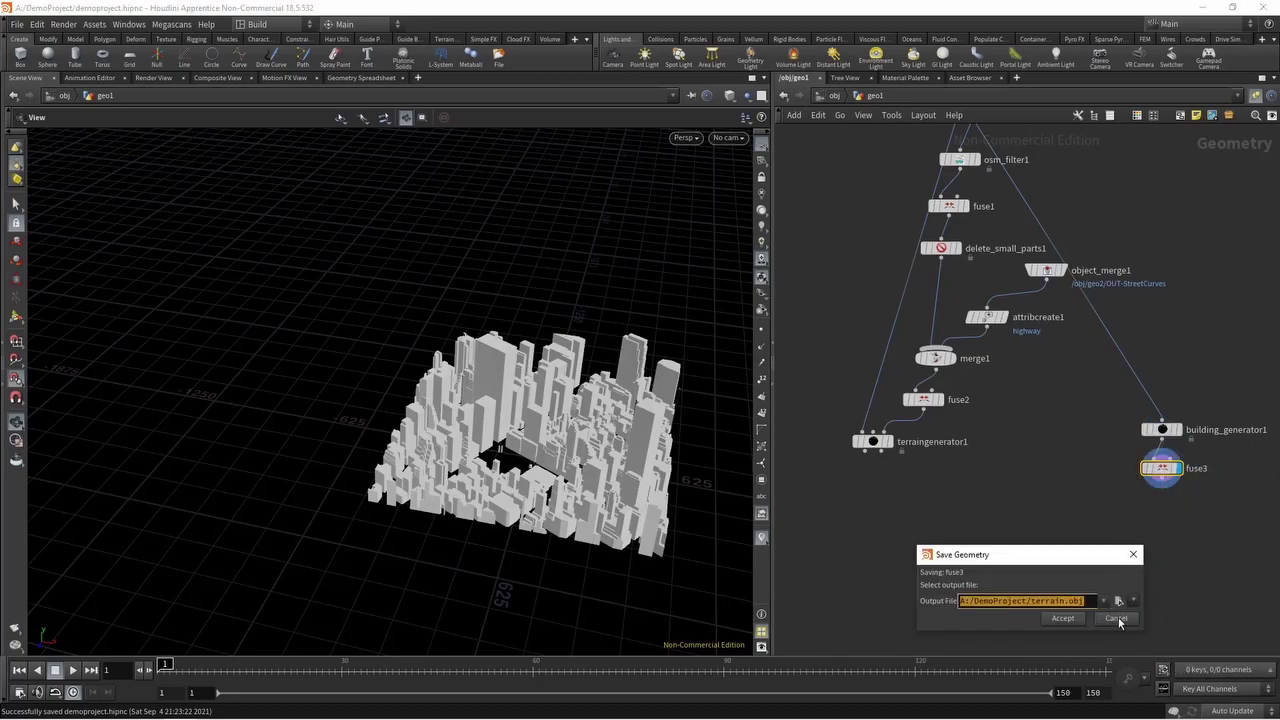
click(1116, 618)
Append a Divide node to the buildings' Fuse node and display it
key(Tab)
text(div)
key(Return)
click(1162, 512)
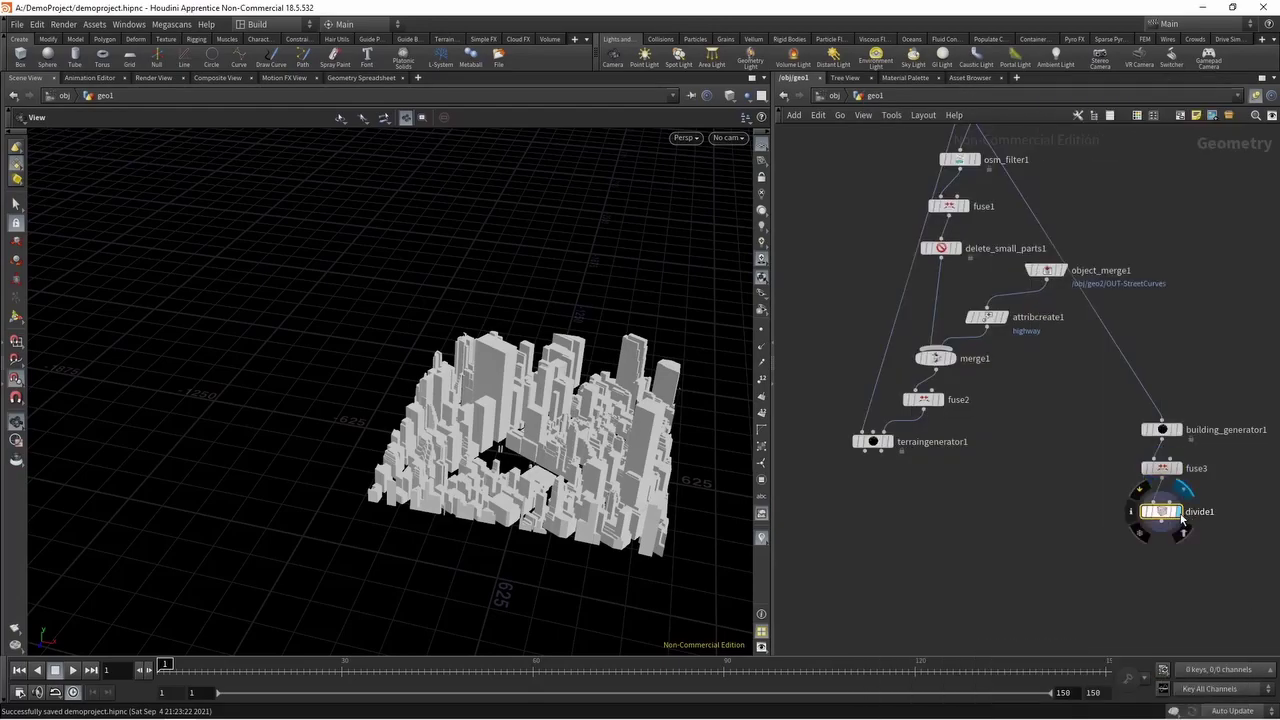
Save the Divide node's geometry as A:/DemoProject/buildings.obj, replacing the existing file
scroll(1180, 518, up, 3)
scroll(1154, 512, down, 3)
right_click(1152, 510)
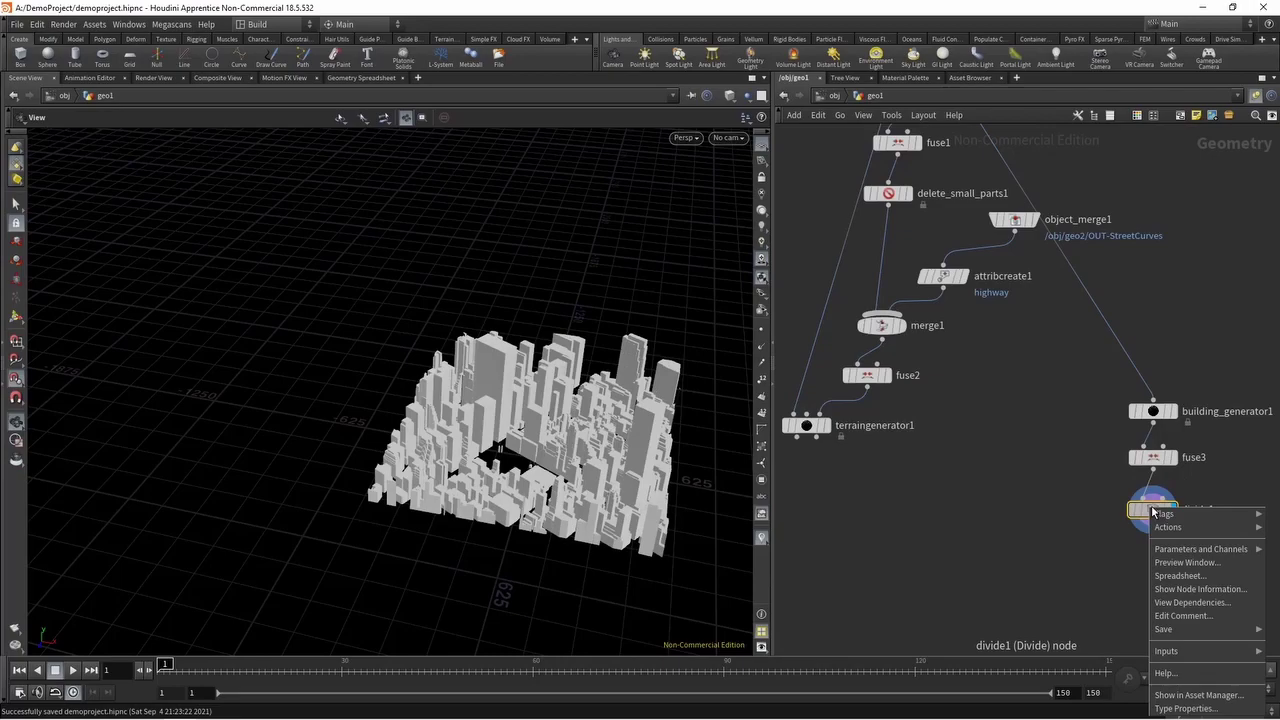
mouse_move(1168, 629)
click(1114, 634)
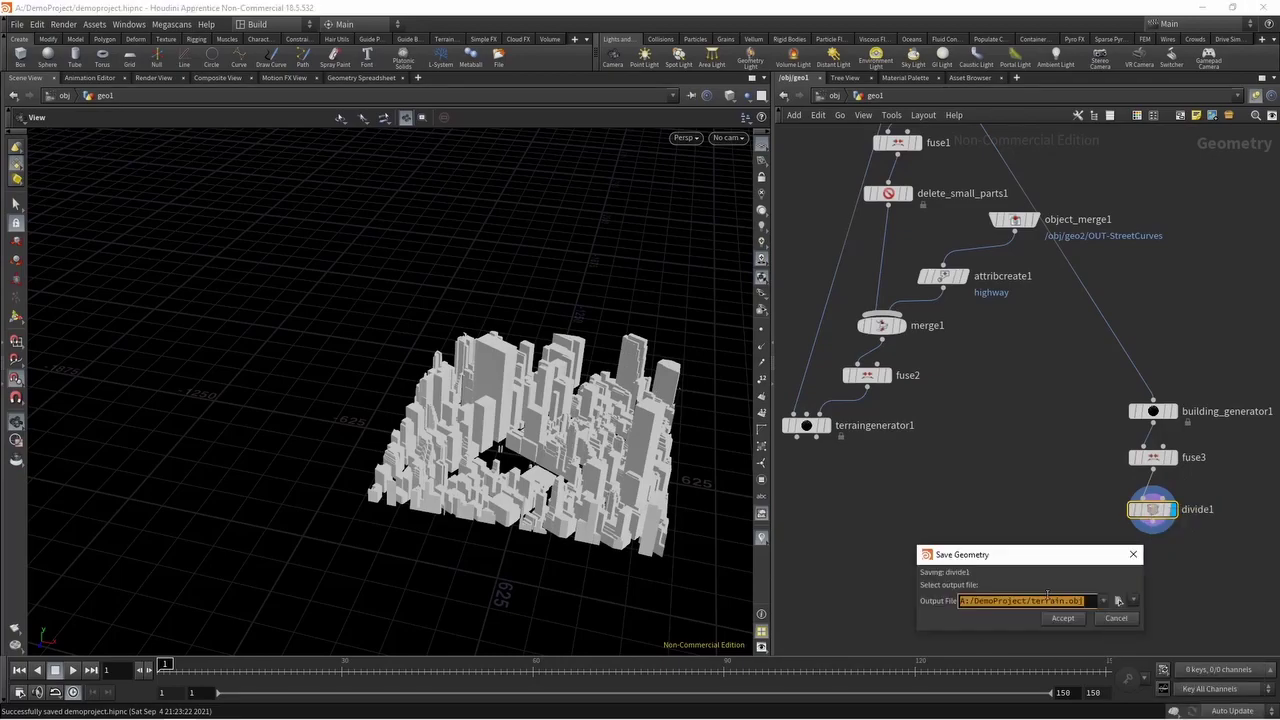
click(1118, 601)
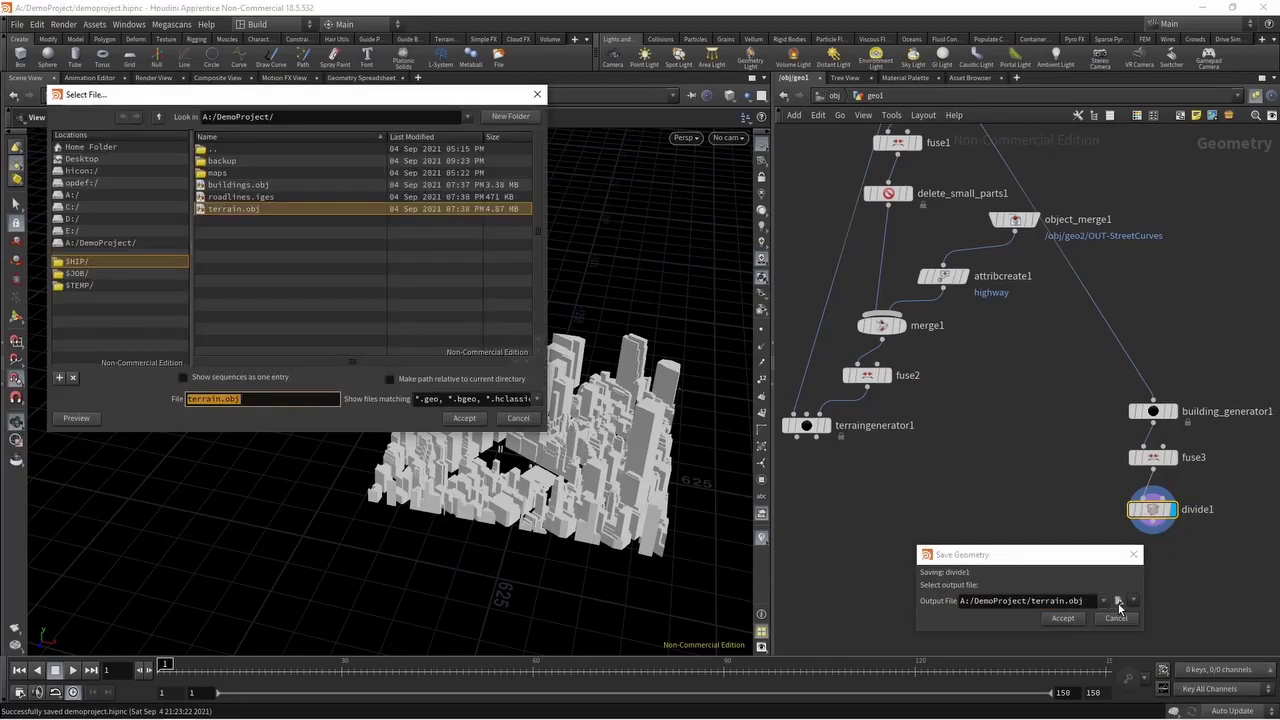
double_click(247, 190)
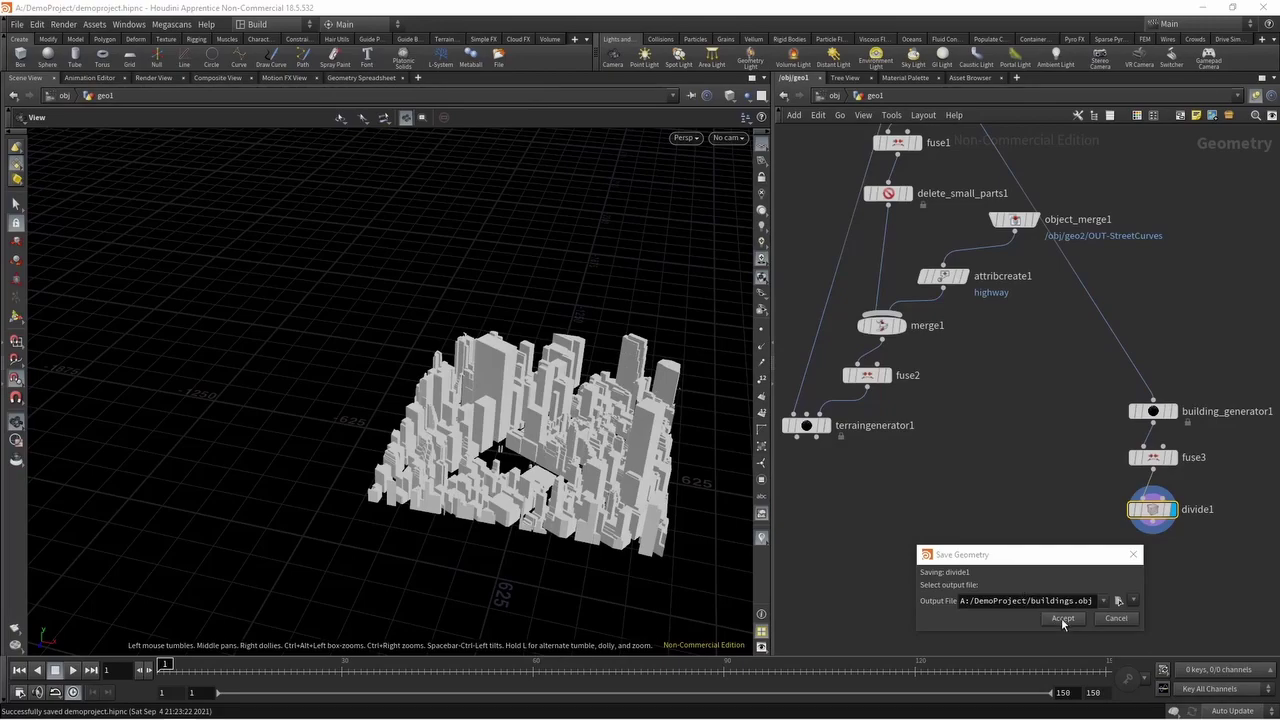
click(1062, 619)
click(1089, 664)
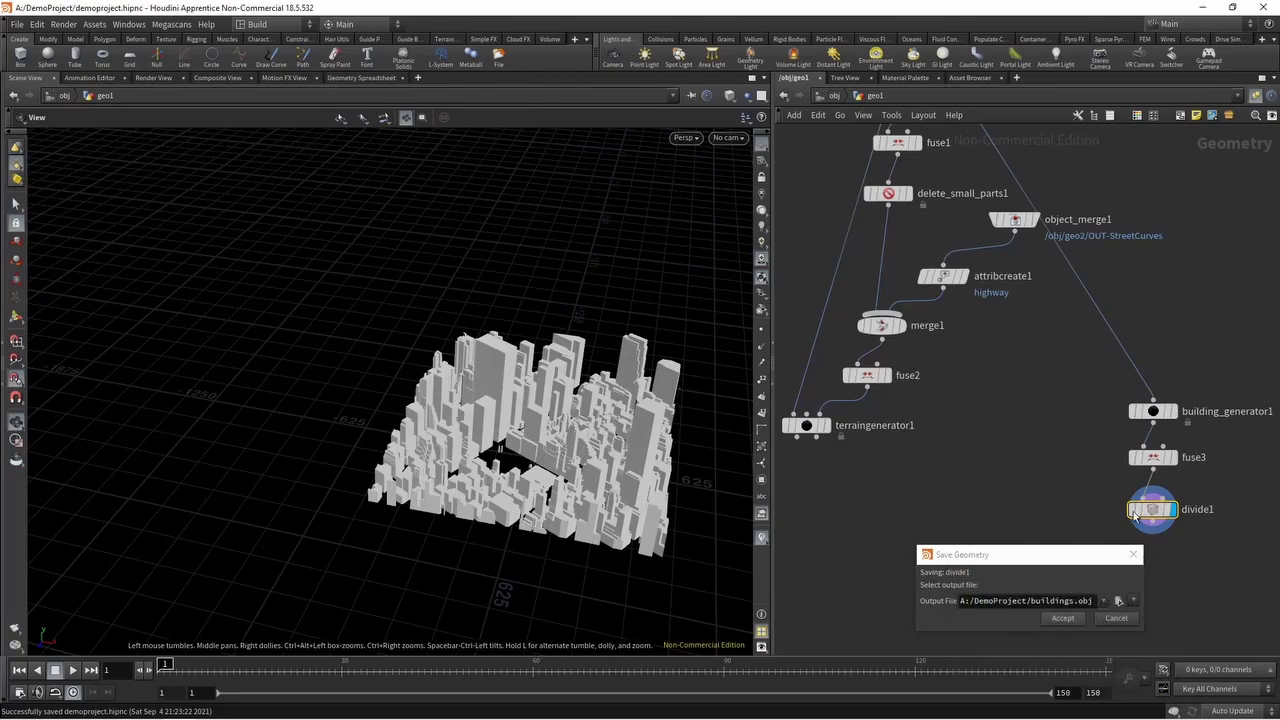
Examine the building geometry up close and review the node network around the terrain generator
scroll(1002, 518, down, 5)
scroll(875, 474, up, 6)
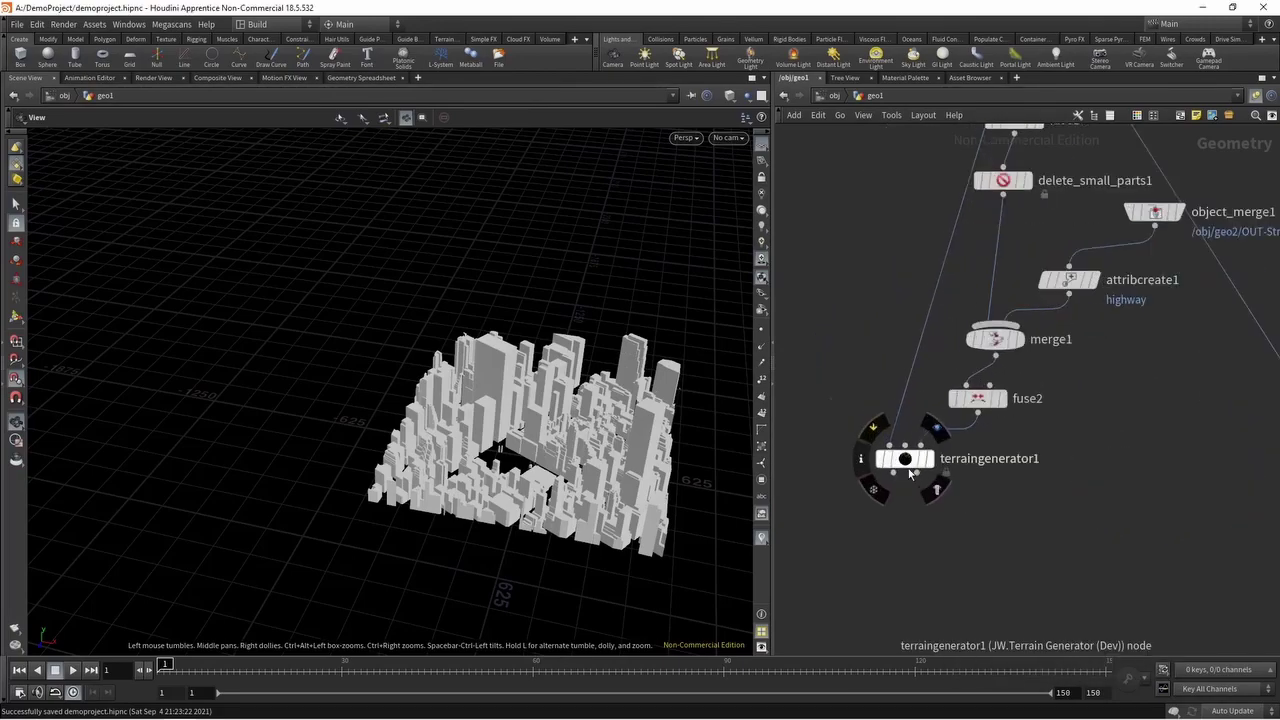
scroll(910, 474, up, 3)
scroll(498, 500, up, 5)
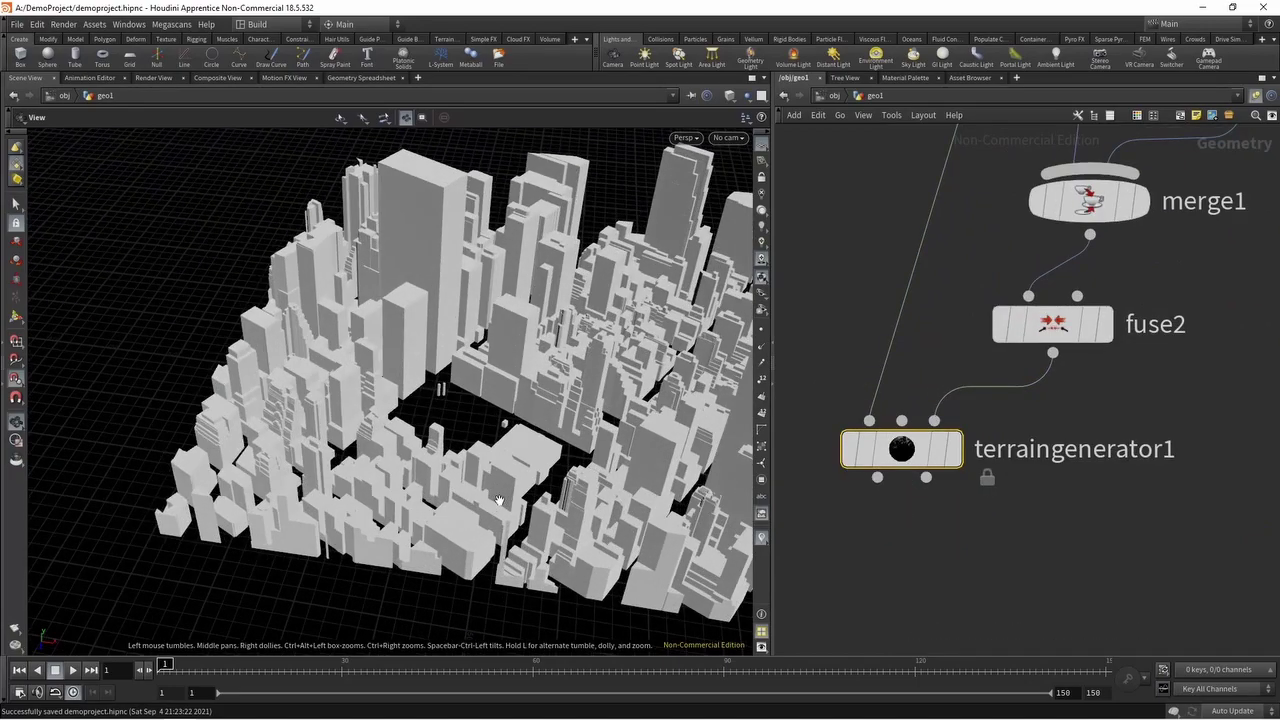
scroll(894, 525, down, 4)
scroll(906, 549, down, 5)
scroll(921, 552, up, 6)
scroll(931, 503, down, 4)
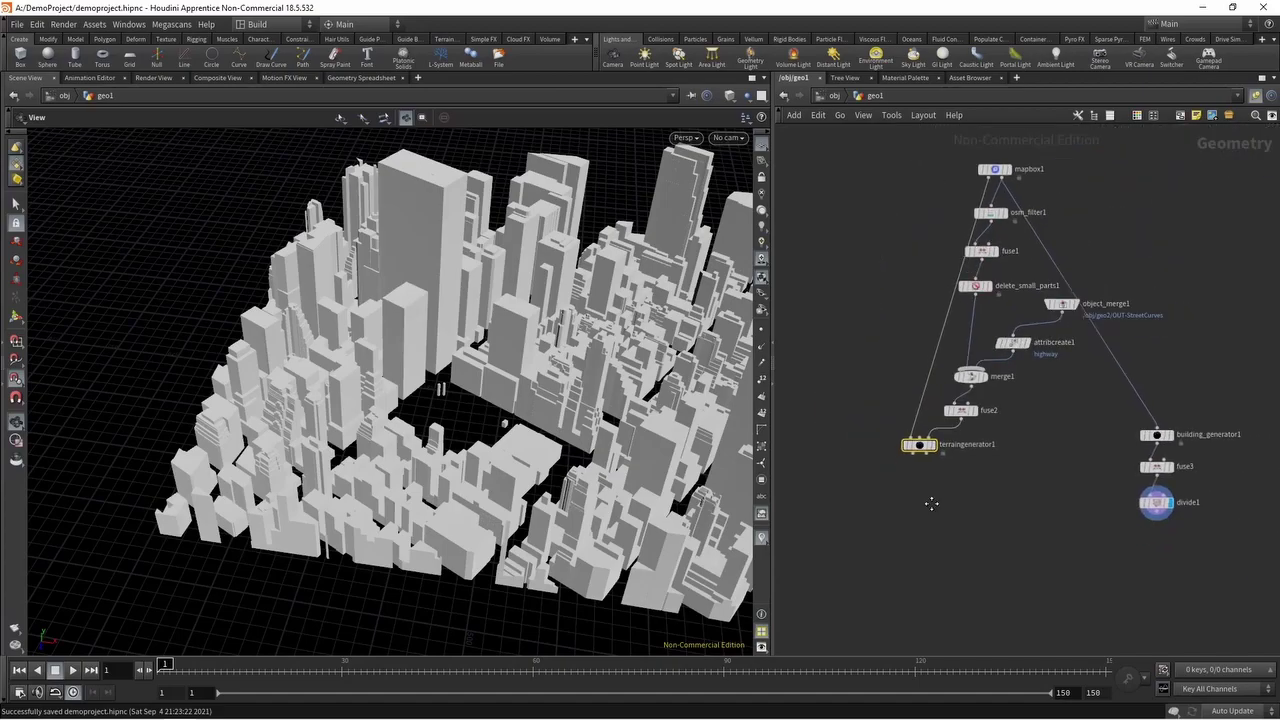
Append a Blast node to the terrain generator's first output and display it
scroll(931, 504, up, 3)
click(902, 397)
click(926, 398)
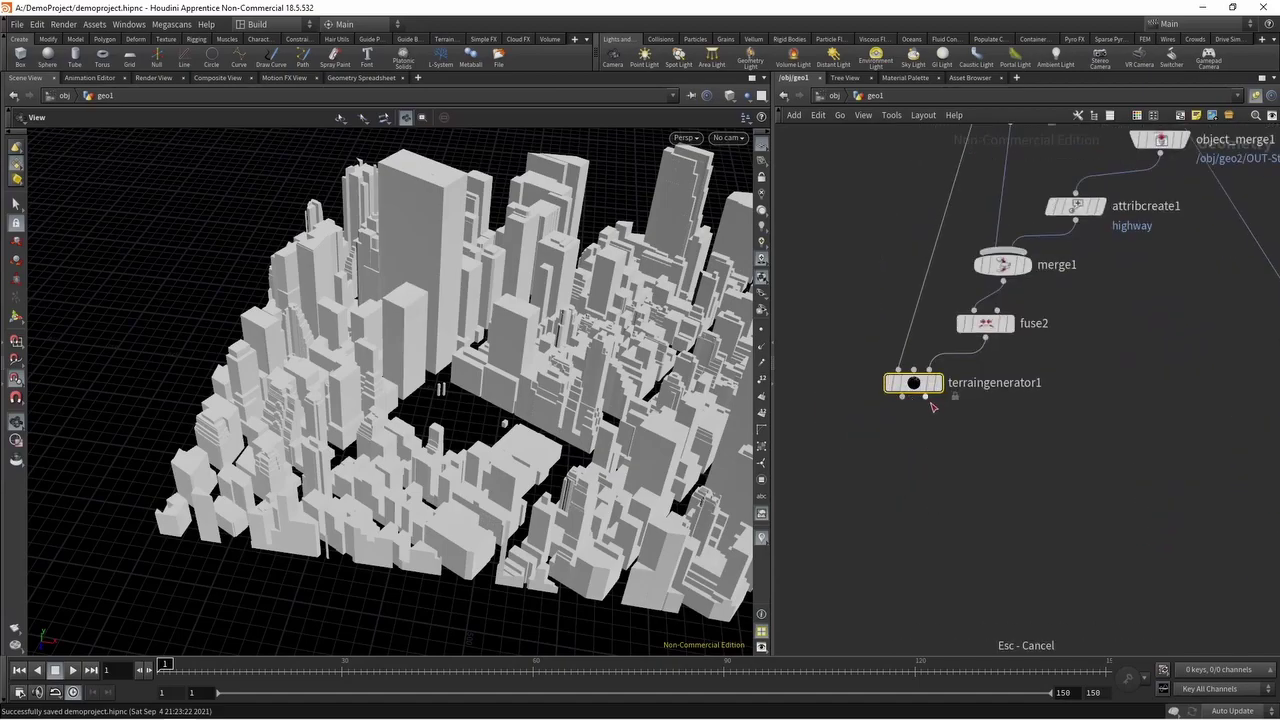
key(Tab)
text(bla)
key(Return)
click(895, 472)
click(925, 443)
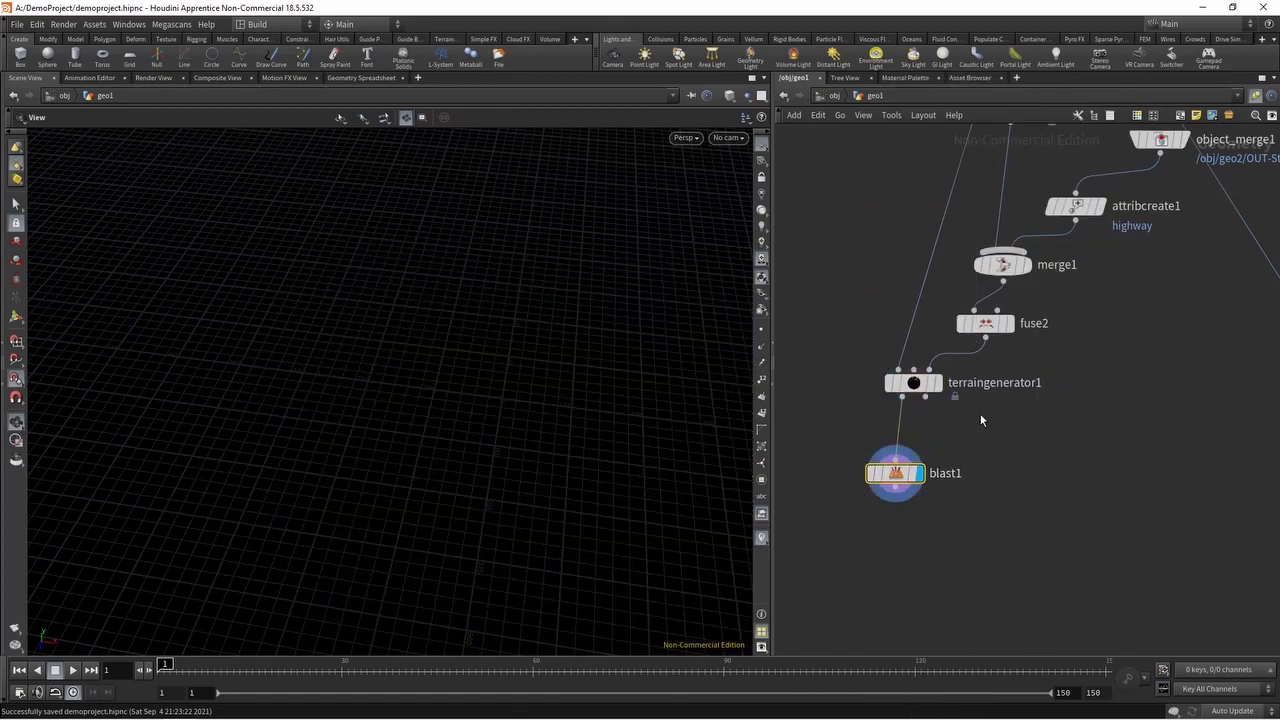
Set the Blast node's group to Curbs, Edges and roads to remove them from the terrain
key(p)
click(1255, 151)
click(1250, 170)
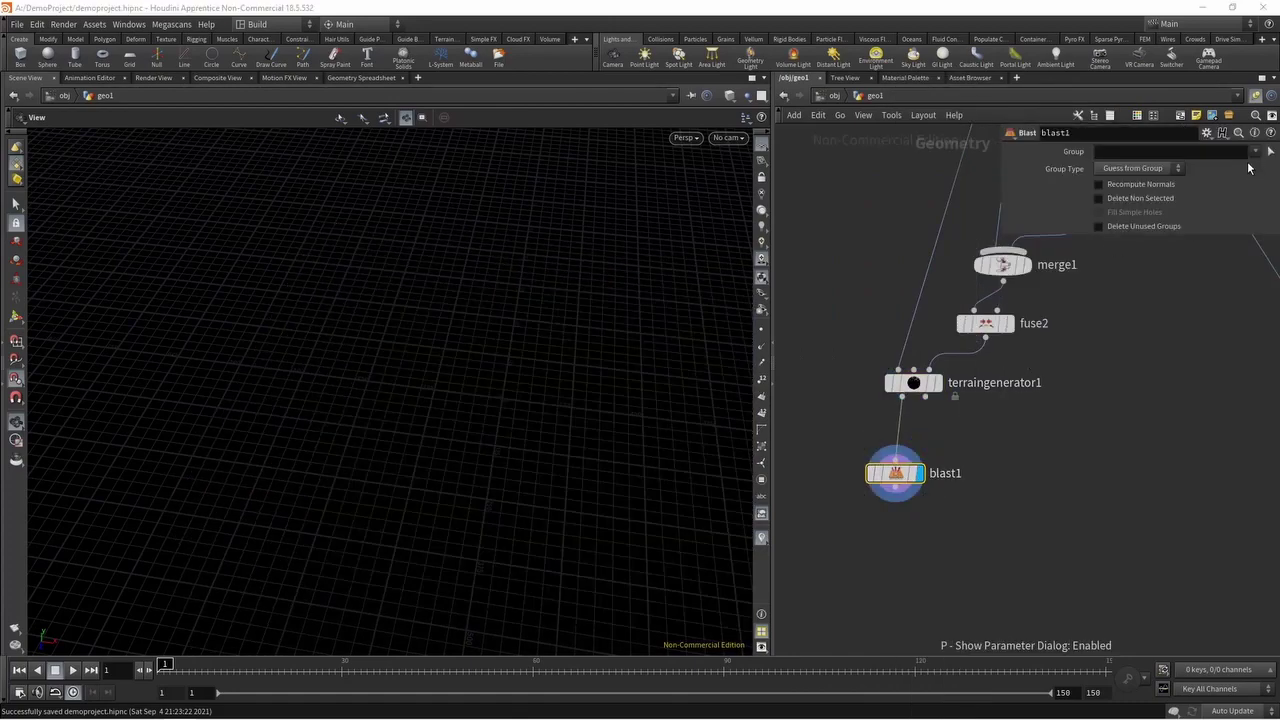
click(1255, 151)
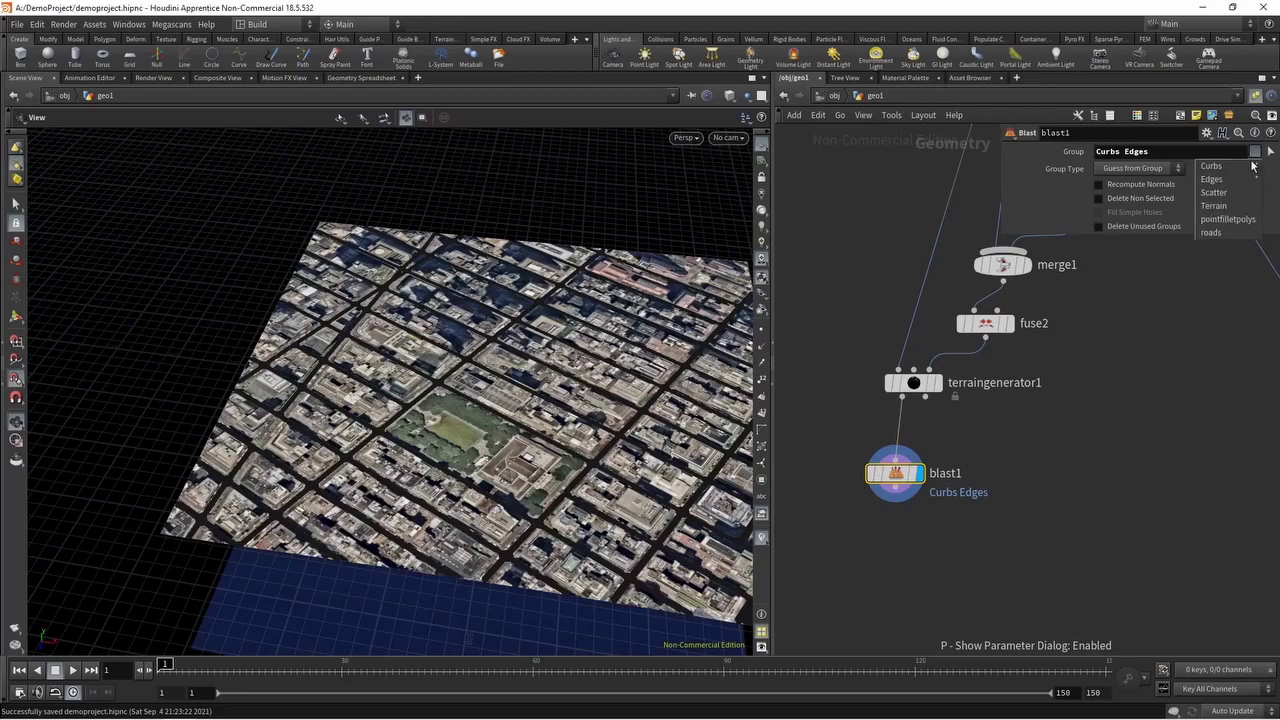
click(1212, 232)
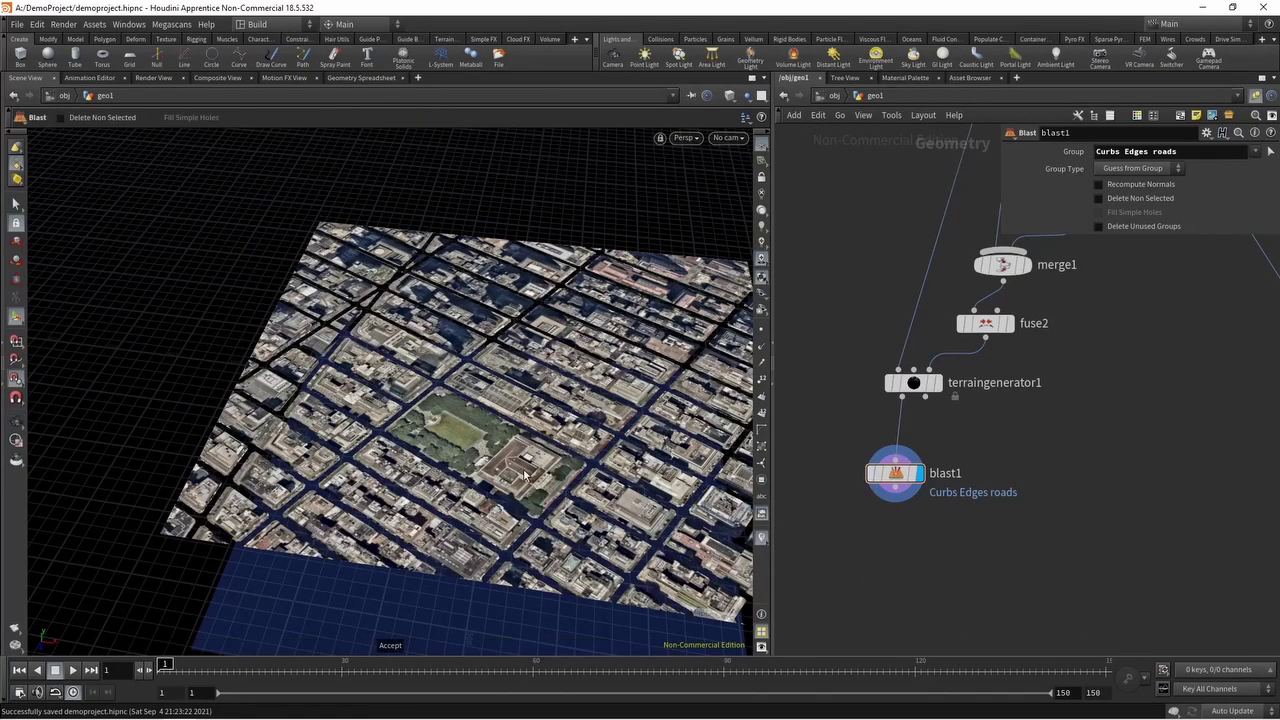
Select the leftover base geometry below the terrain surface in the viewport and delete it
key(Escape)
drag(502, 428, 508, 477)
drag(491, 523, 496, 465)
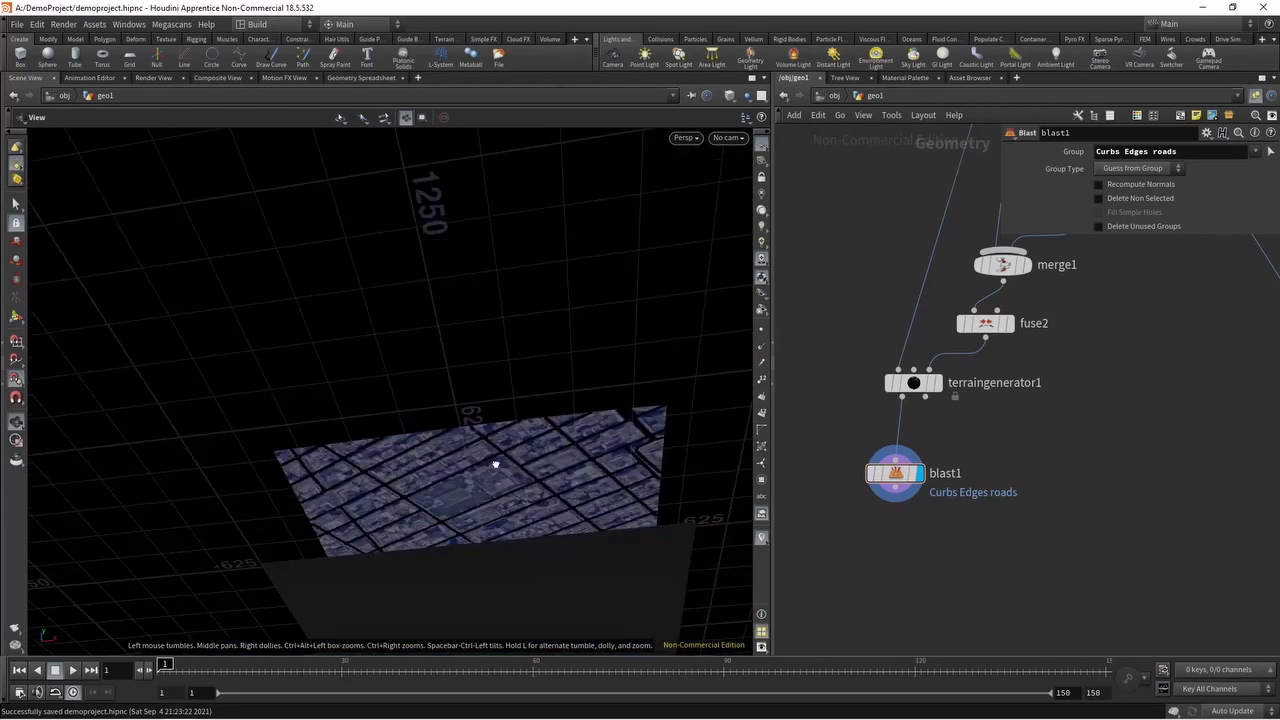
key(s)
double_click(511, 580)
key(Delete)
key(Escape)
Append a Group node to the second Blast node and display it
drag(523, 409, 388, 527)
scroll(388, 527, up, 5)
scroll(923, 557, down, 2)
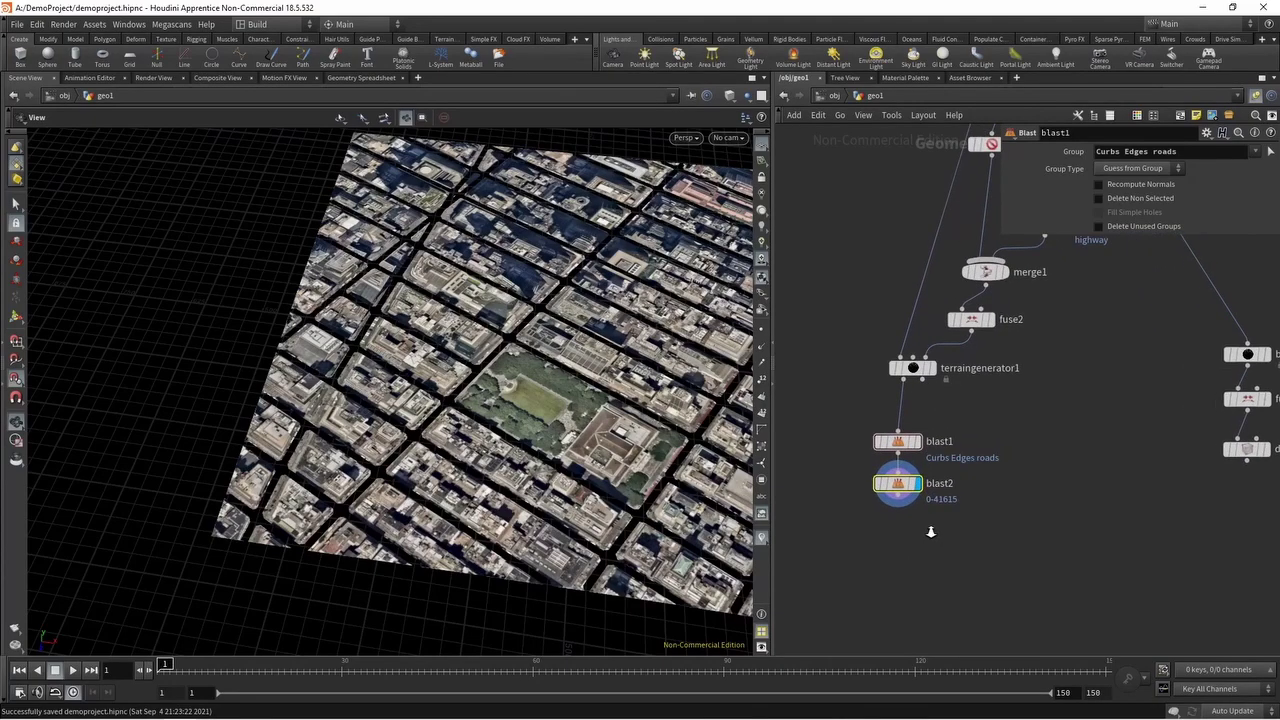
drag(893, 500, 890, 566)
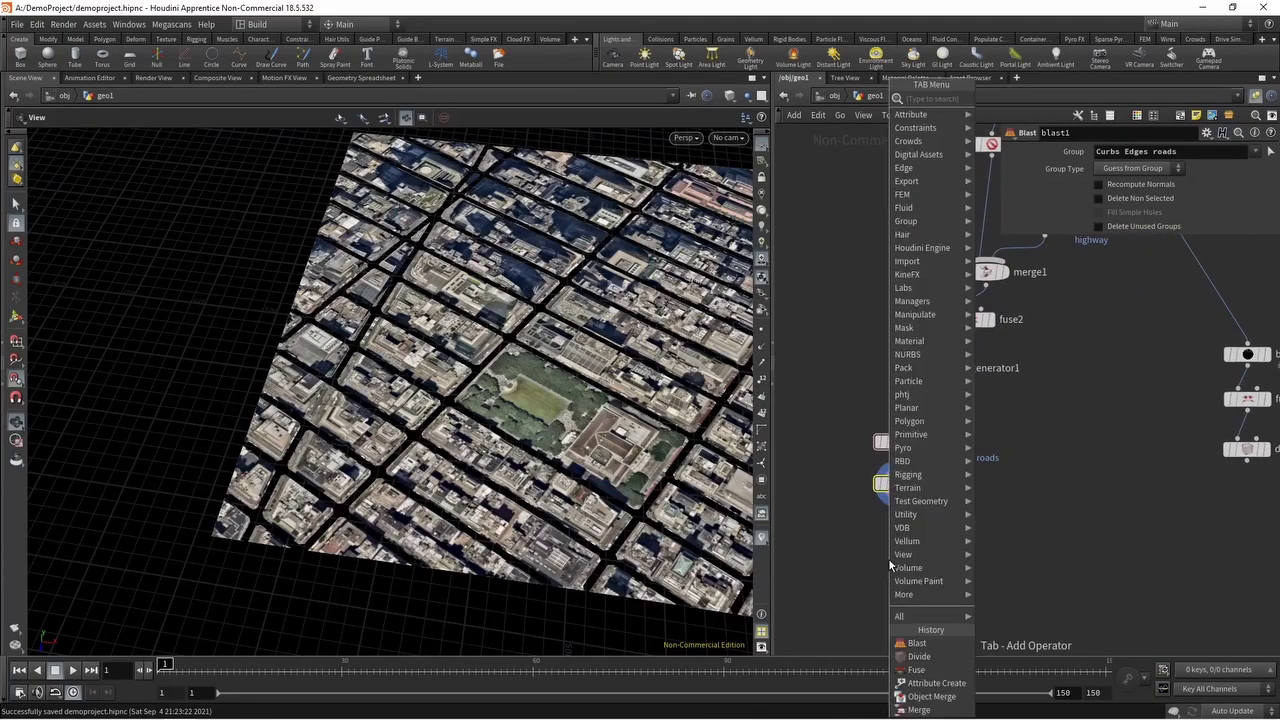
text(group)
key(Return)
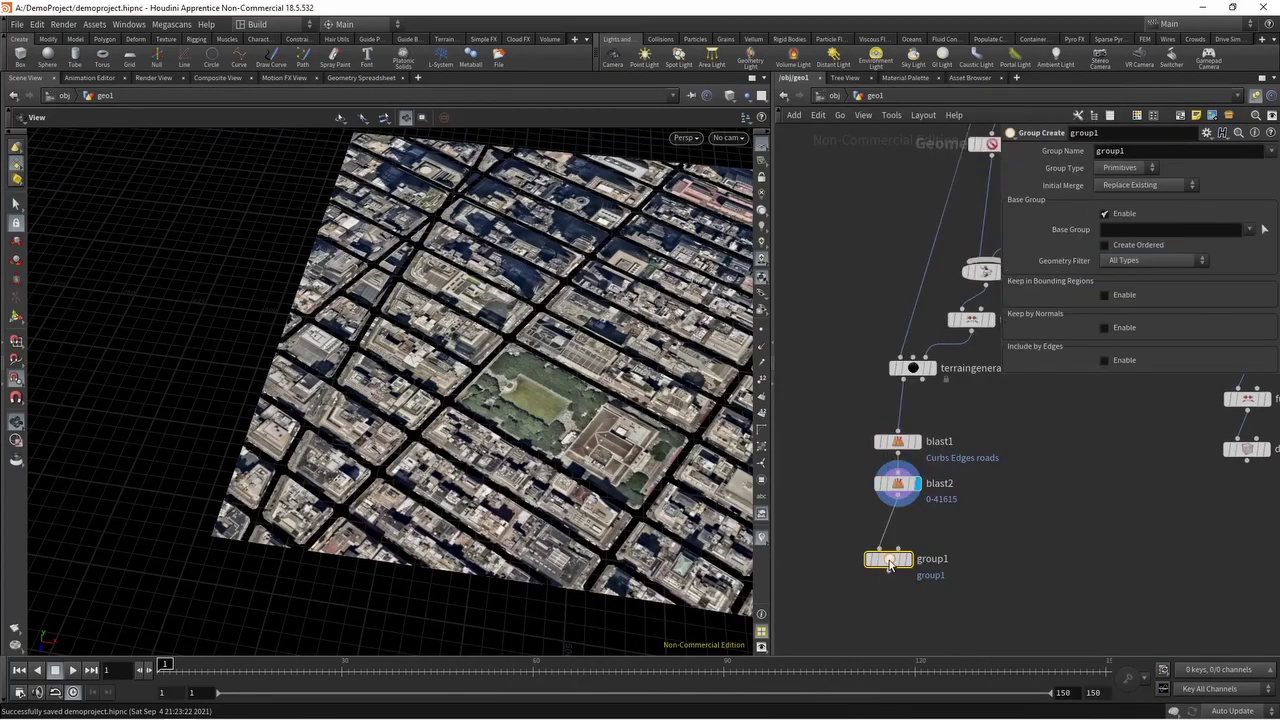
click(921, 567)
Set the Group node's type to Edges, disable the base group, and include only unshared edges
click(1133, 168)
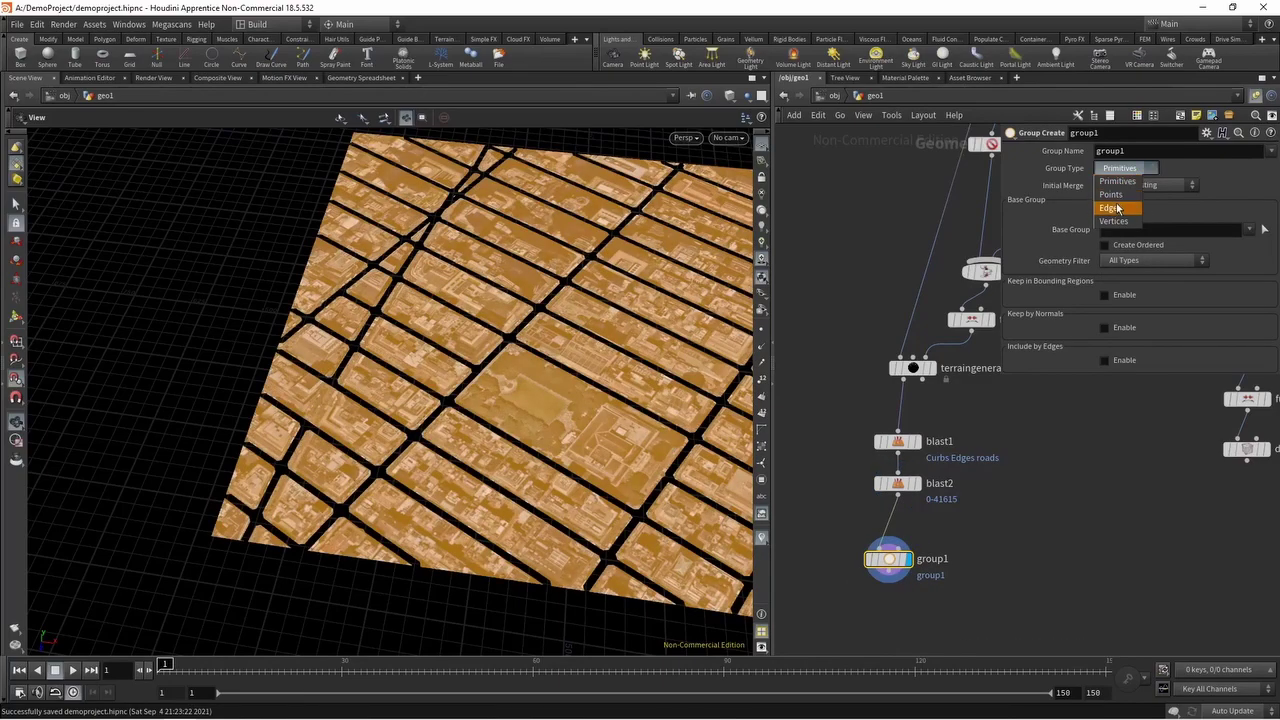
click(1118, 205)
click(1104, 213)
click(1104, 312)
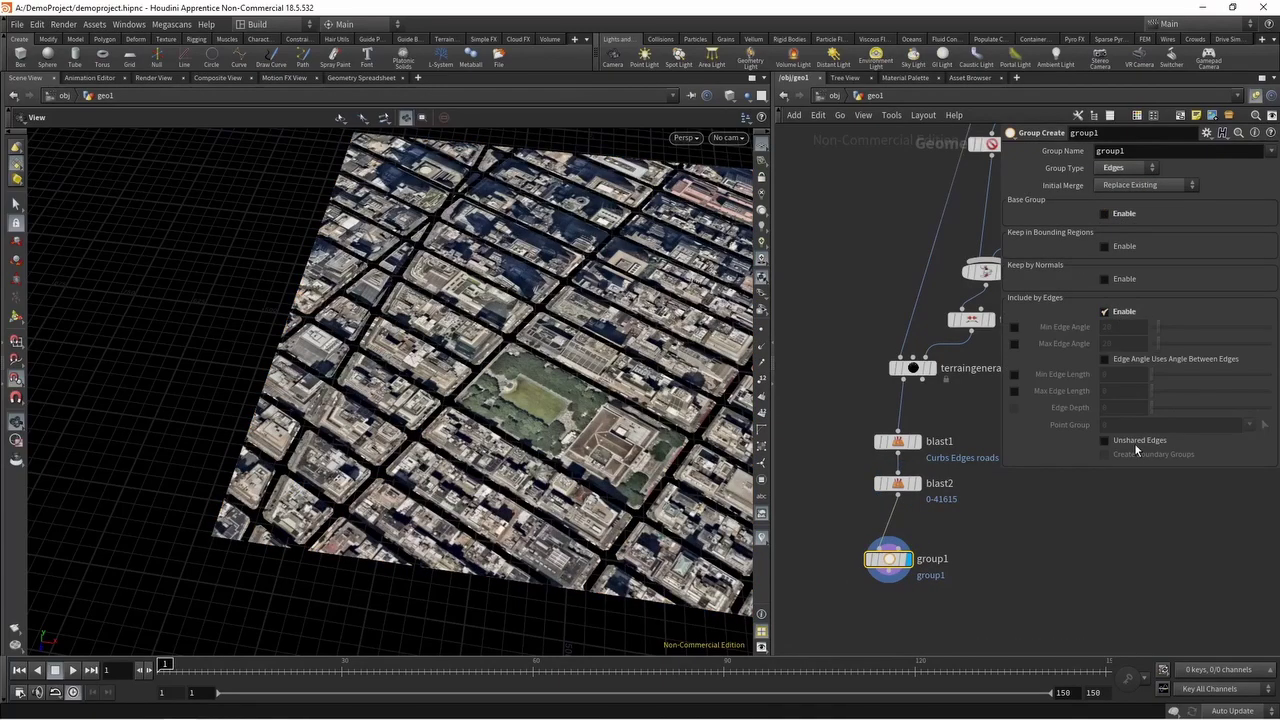
click(1105, 440)
Append a Labs Edge Group To Curve node to the Group node and set its group to group1
drag(889, 572, 888, 613)
text(edge g)
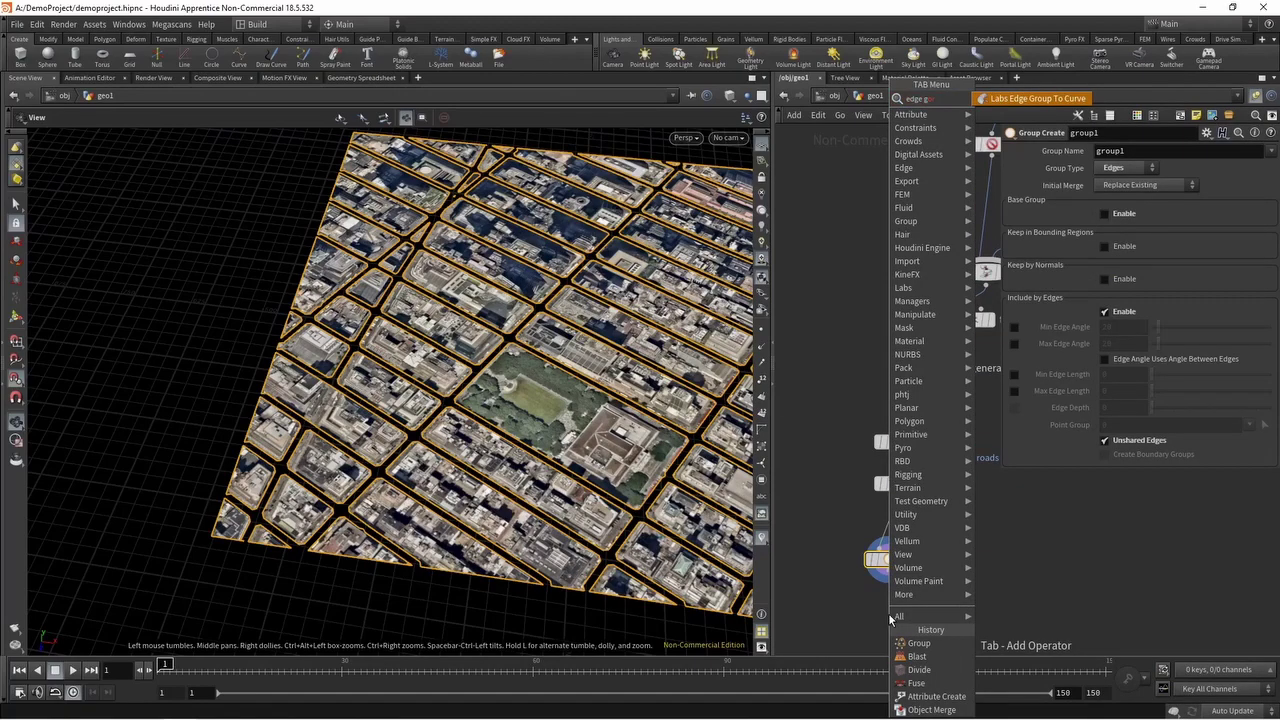
key(Return)
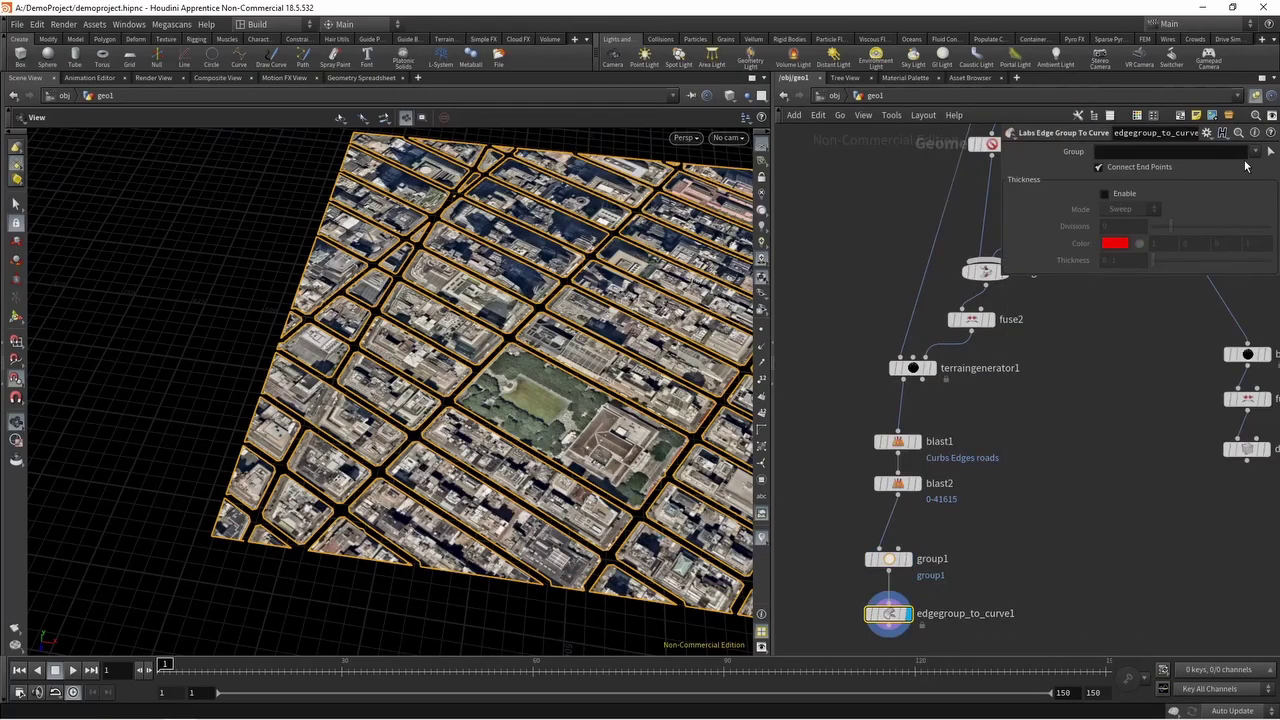
click(1243, 187)
Save the Edge Group To Curve node's geometry as A:/DemoProject/roadlines.iges, replacing the existing file
drag(485, 487, 634, 492)
middle_drag(934, 591, 922, 460)
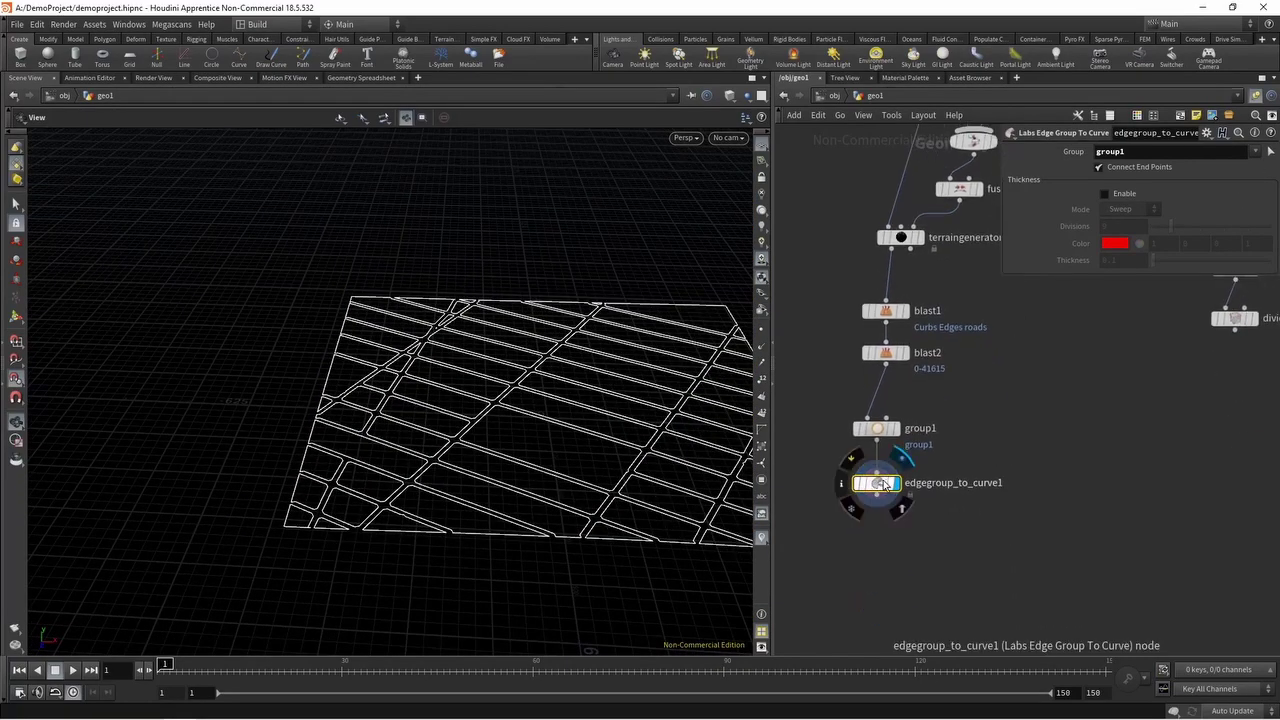
right_click(880, 484)
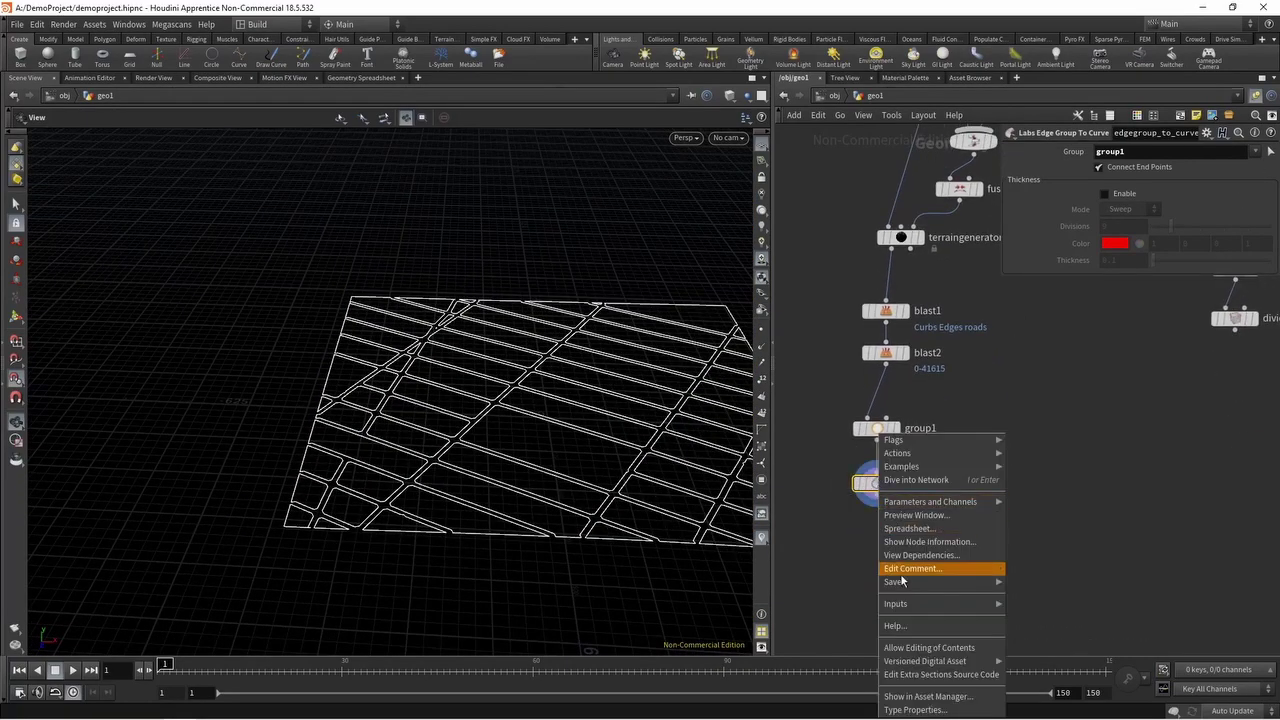
click(1028, 582)
click(1116, 601)
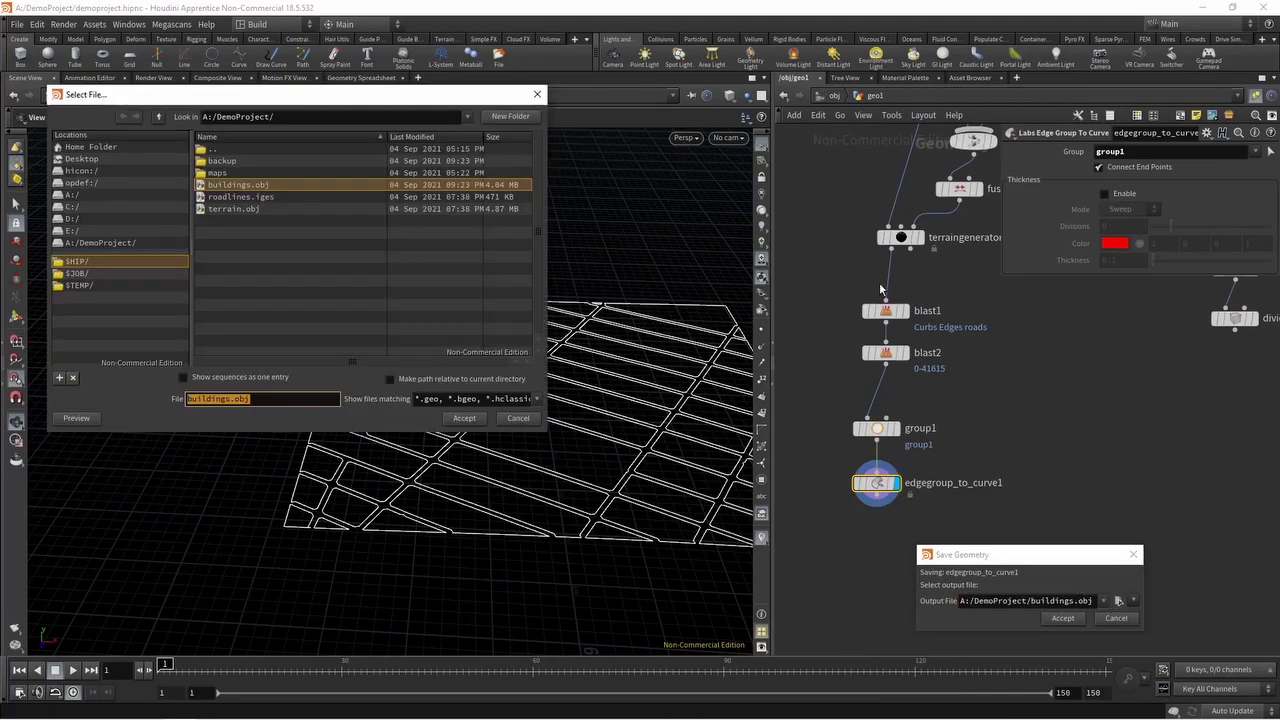
double_click(270, 200)
click(1057, 619)
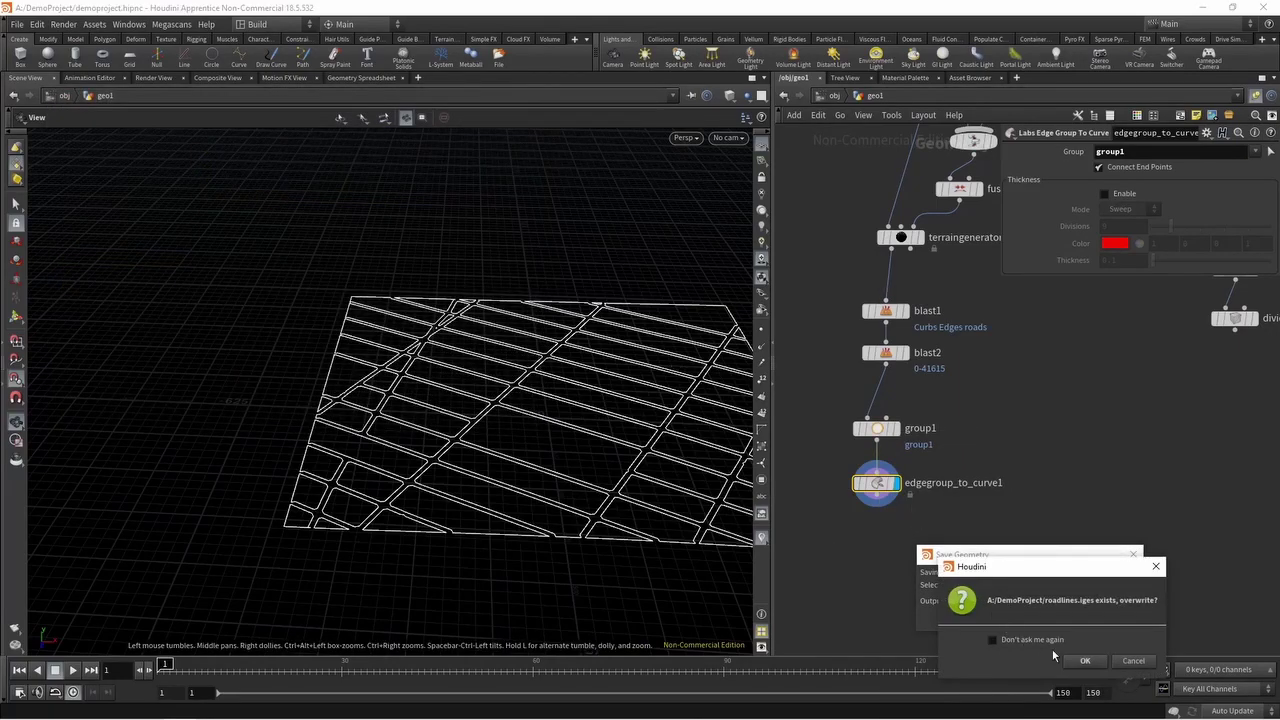
click(1085, 663)
Disable roads in the terrain generator's Roads parameters
drag(540, 486, 491, 486)
key(h)
scroll(975, 475, down, 5)
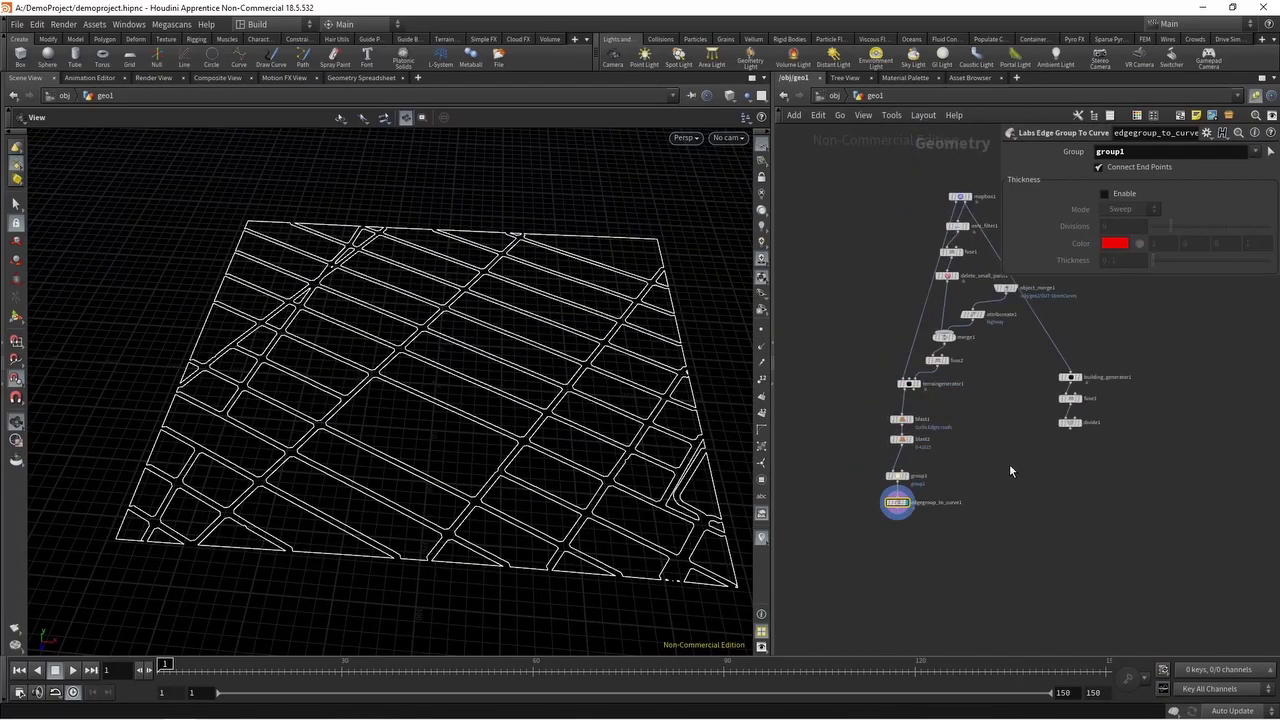
scroll(975, 475, up, 5)
click(955, 272)
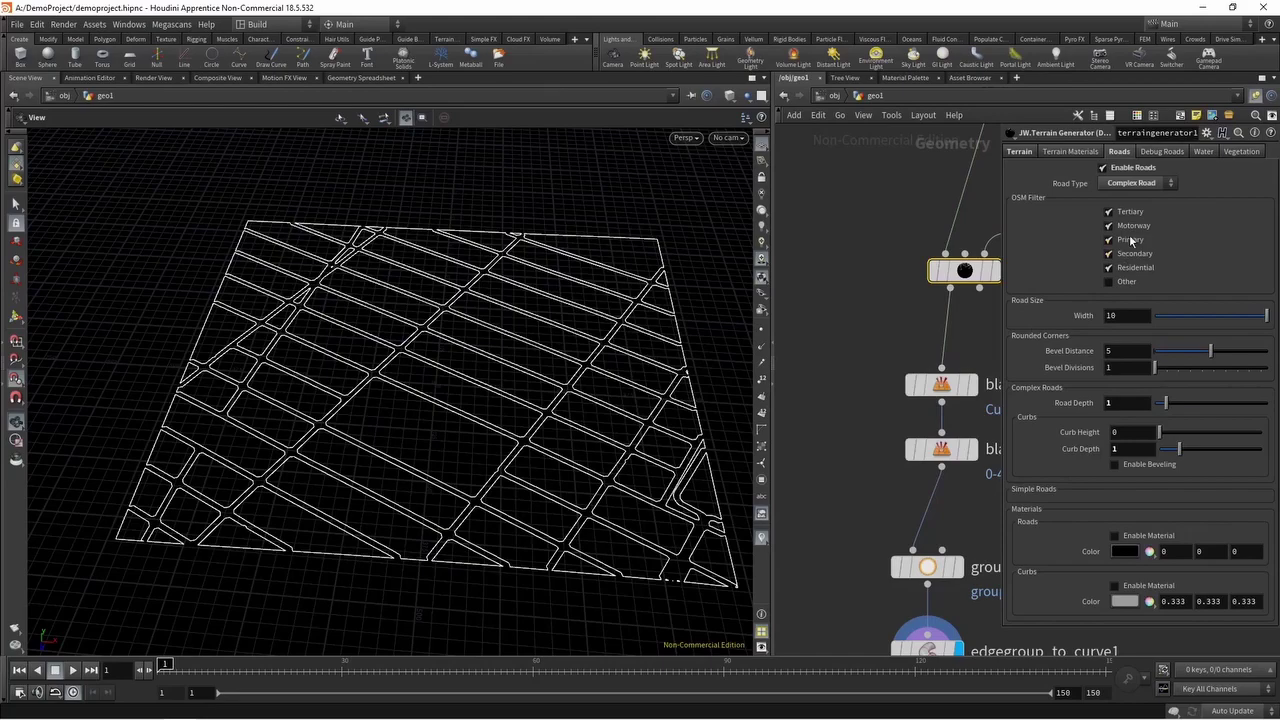
click(1127, 170)
Display the second Blast node and open its save options
click(970, 450)
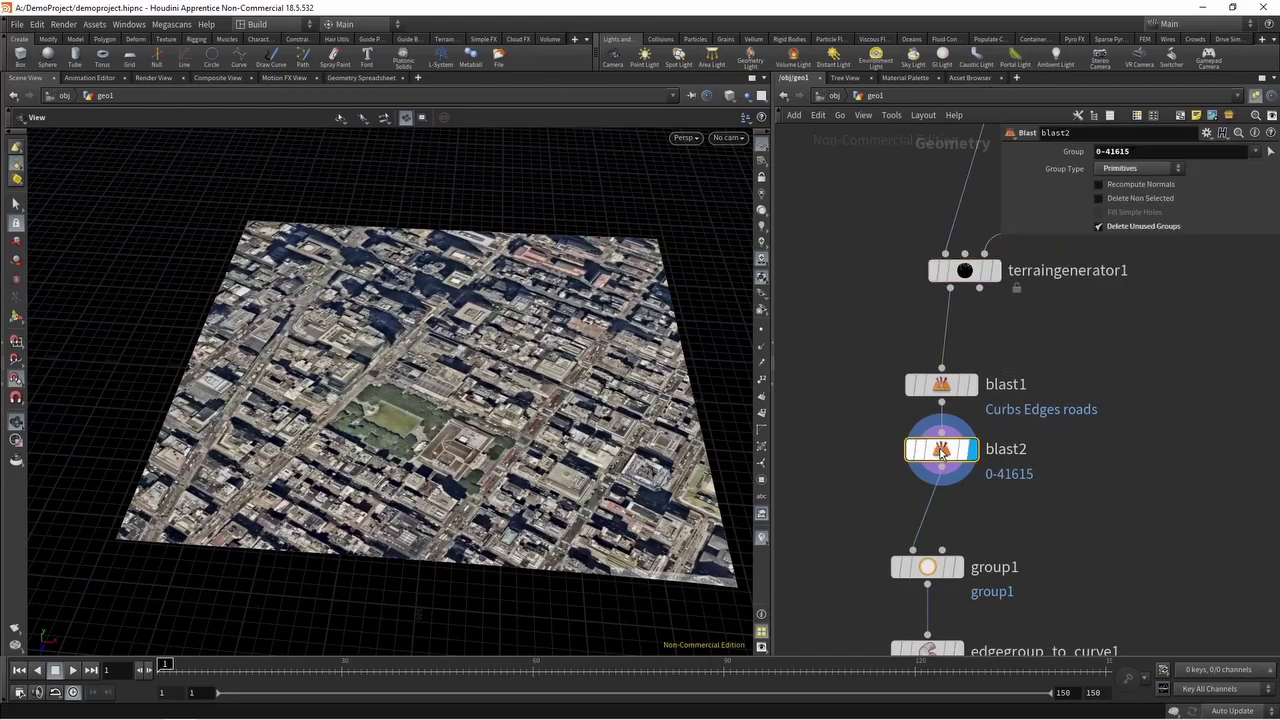
right_click(940, 452)
mouse_move(1000, 574)
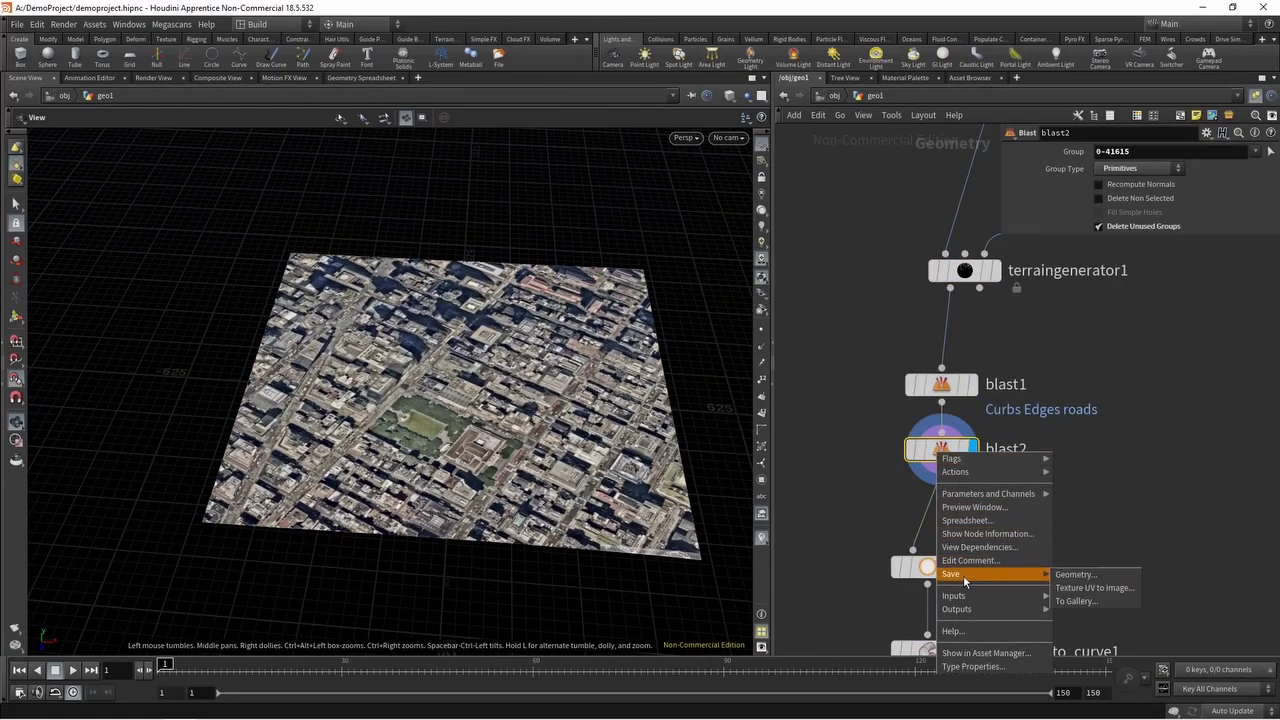
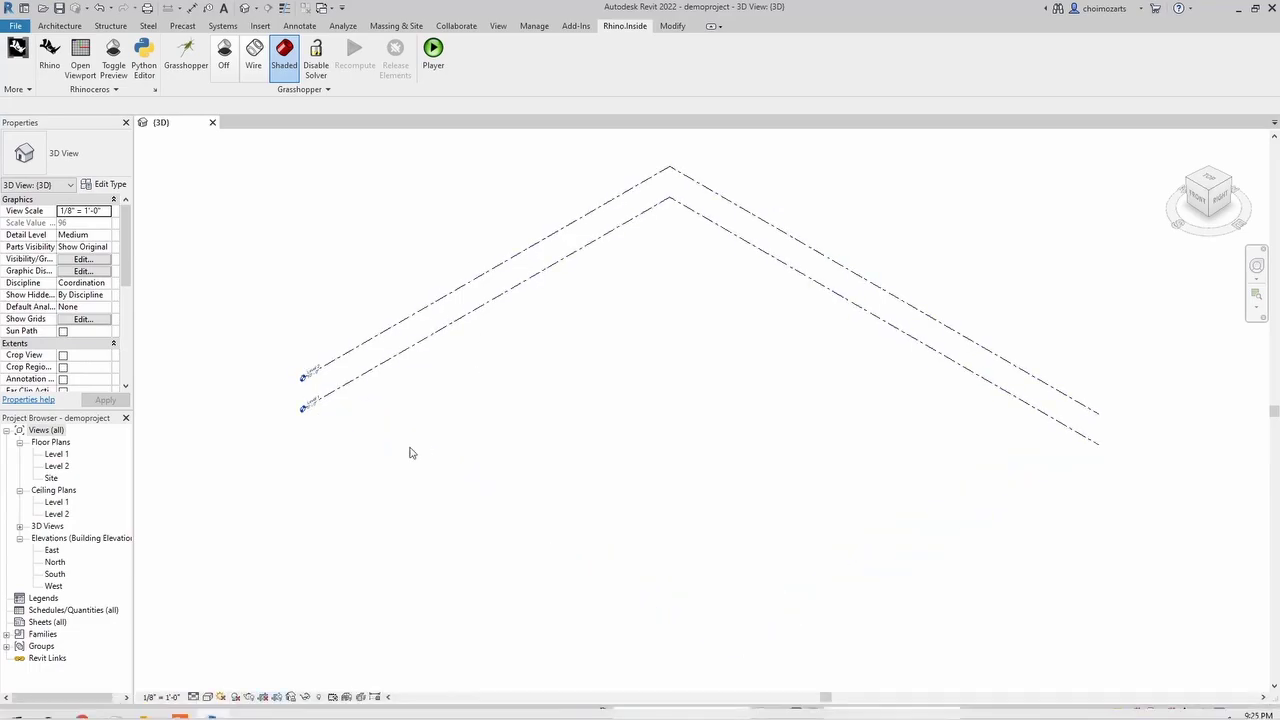
Switch to Revit, open Rhino through Rhino.Inside and maximize the Perspective viewport
scroll(411, 450, down, 6)
scroll(471, 475, up, 5)
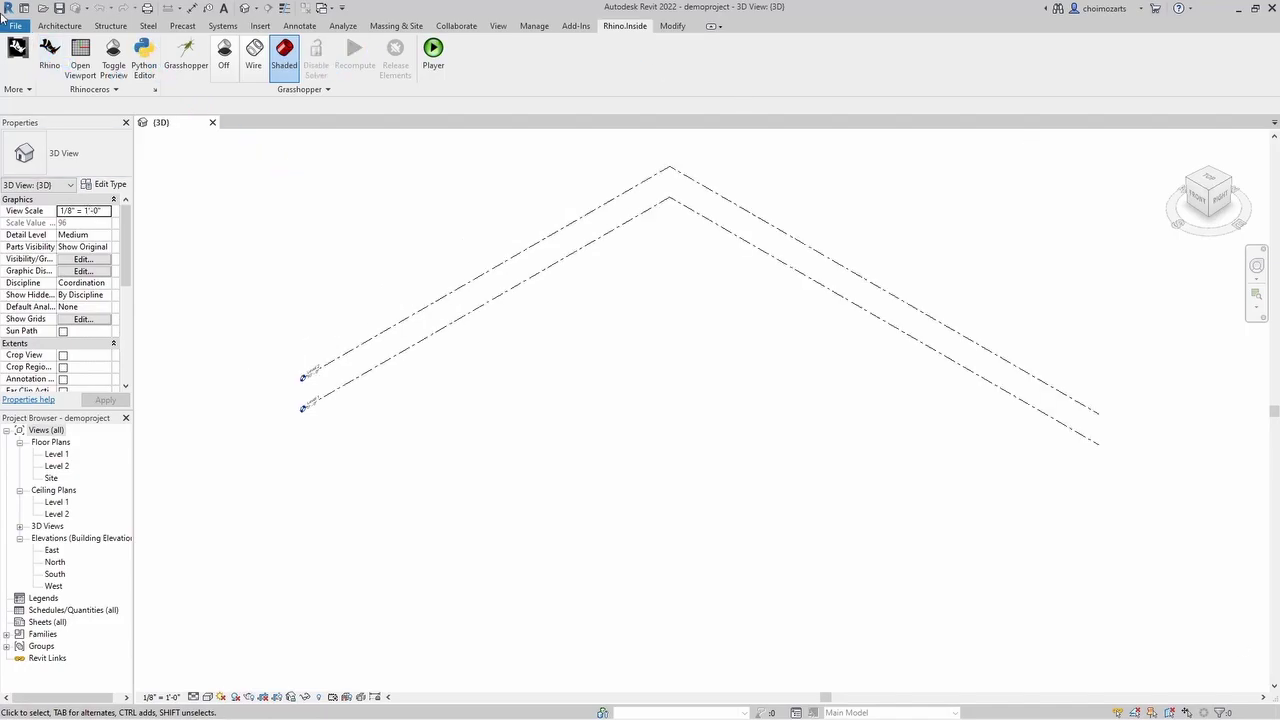
click(52, 64)
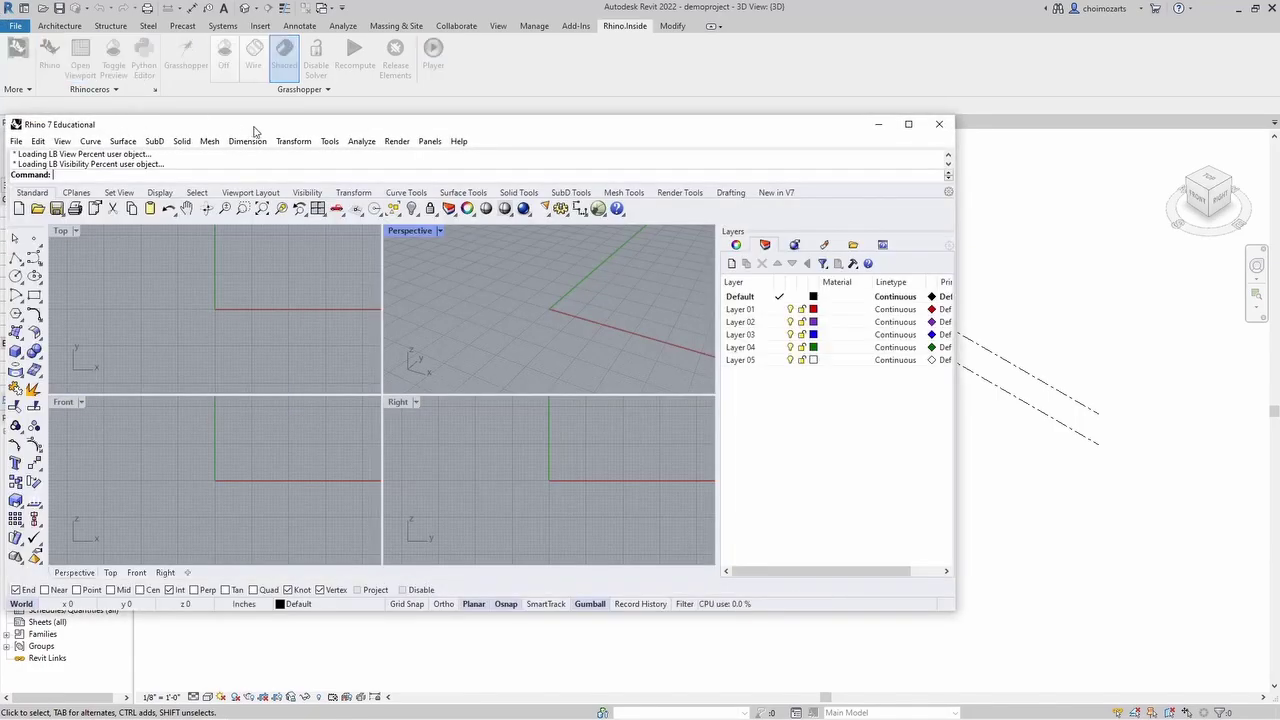
key(ctrl+m)
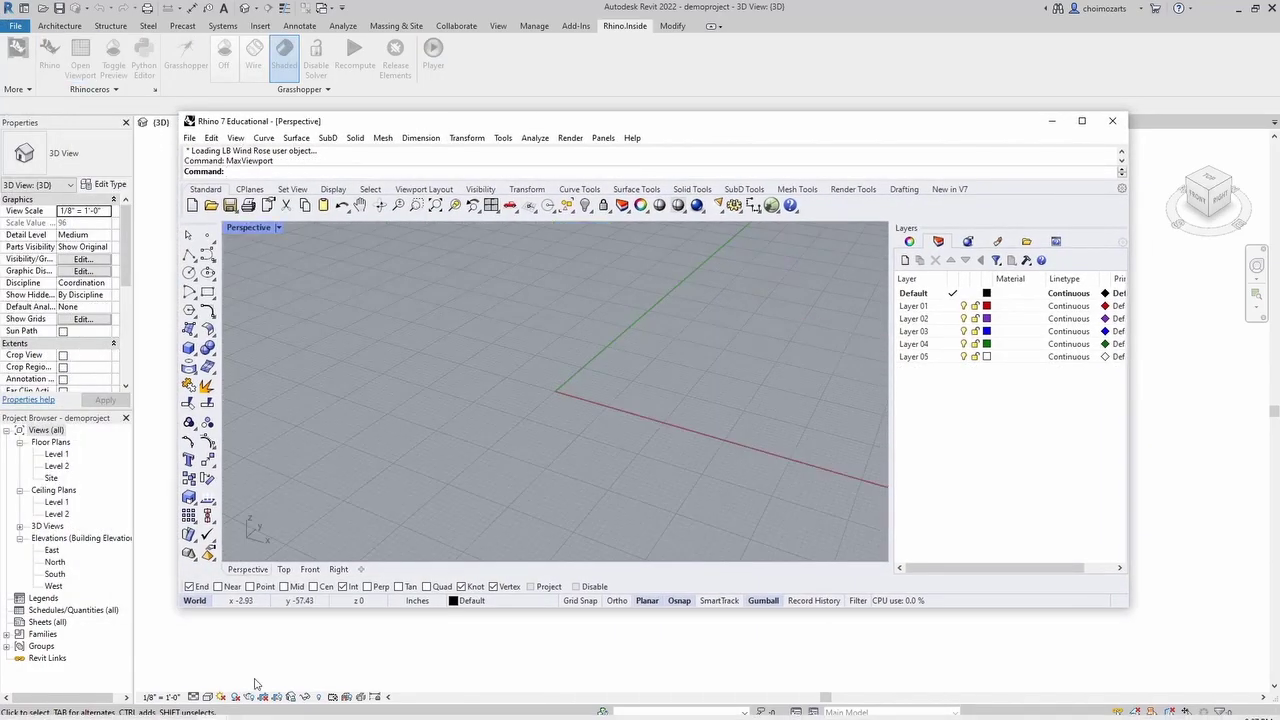
Import the roadlines IGES file from the DemoProject folder into Rhino
click(147, 707)
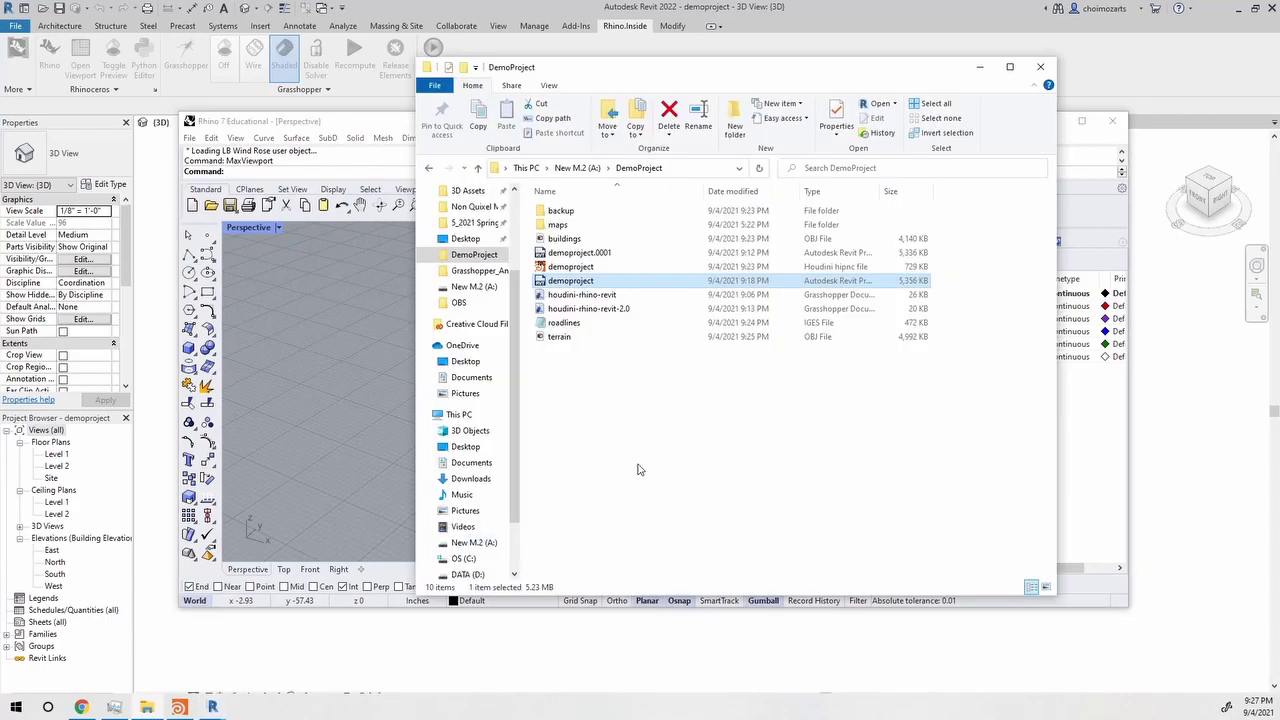
click(647, 326)
click(316, 408)
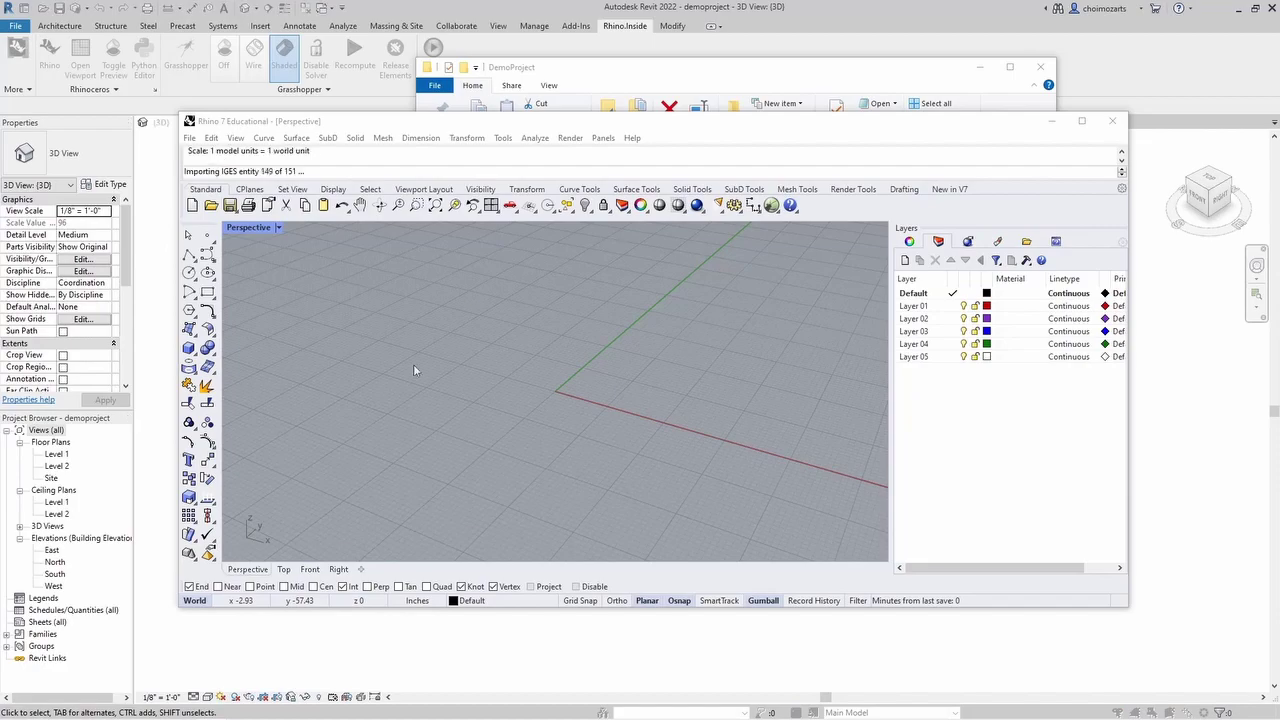
Apply a gumball value of 0 along the Z axis to the imported road curves
scroll(496, 408, down, 10)
click(528, 420)
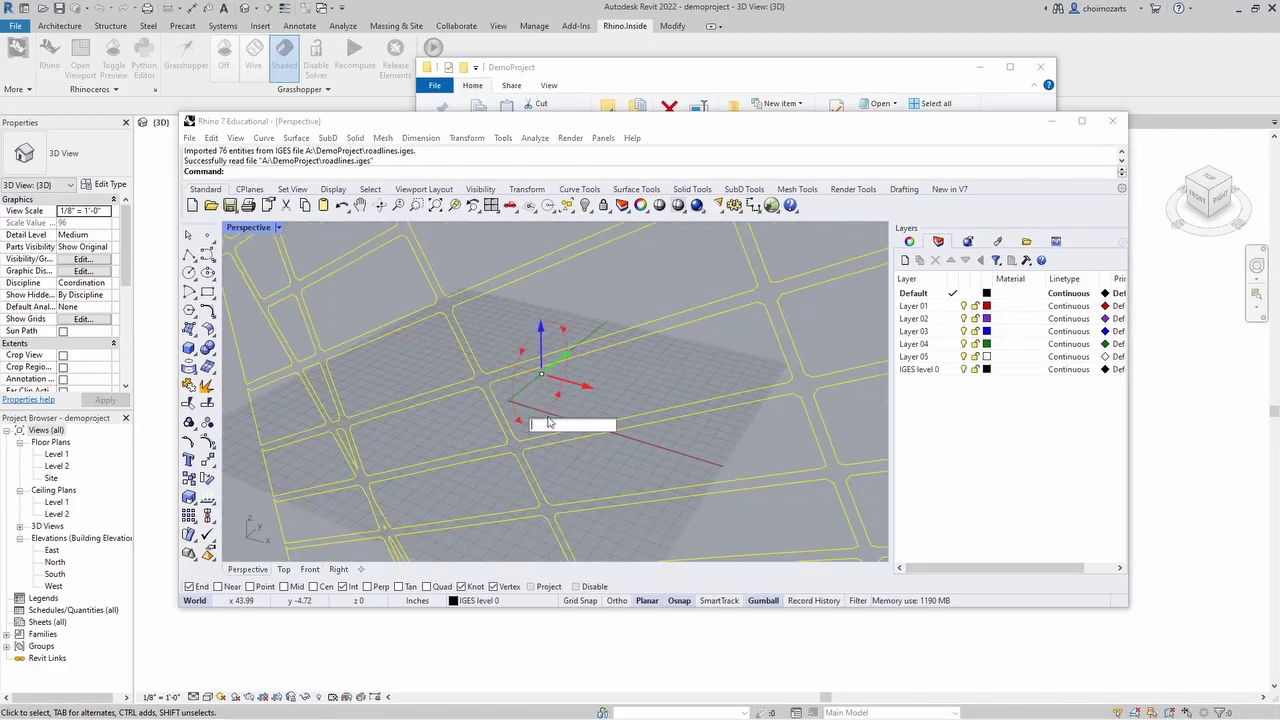
drag(548, 422, 625, 377)
right_drag(625, 377, 565, 389)
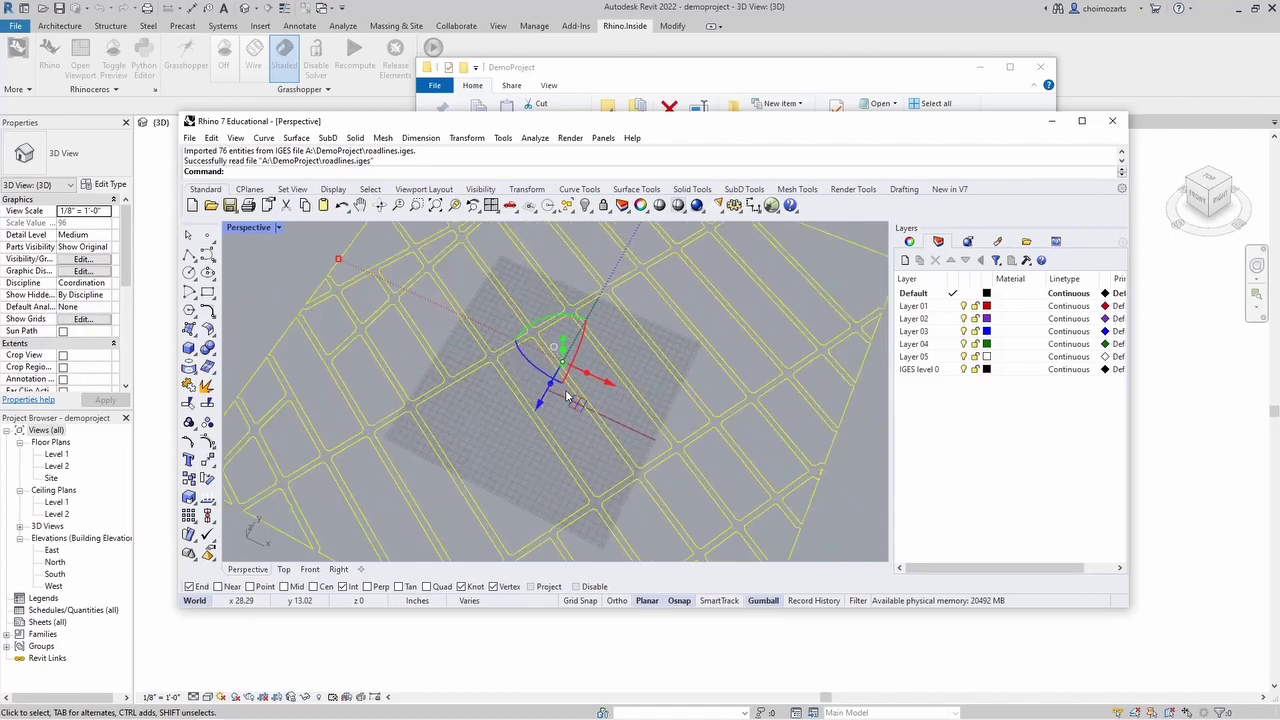
drag(540, 403, 634, 431)
key(Return)
text(0)
key(Return)
Deselect the road curves and examine their overall layout in the Perspective viewport
scroll(593, 404, down, 8)
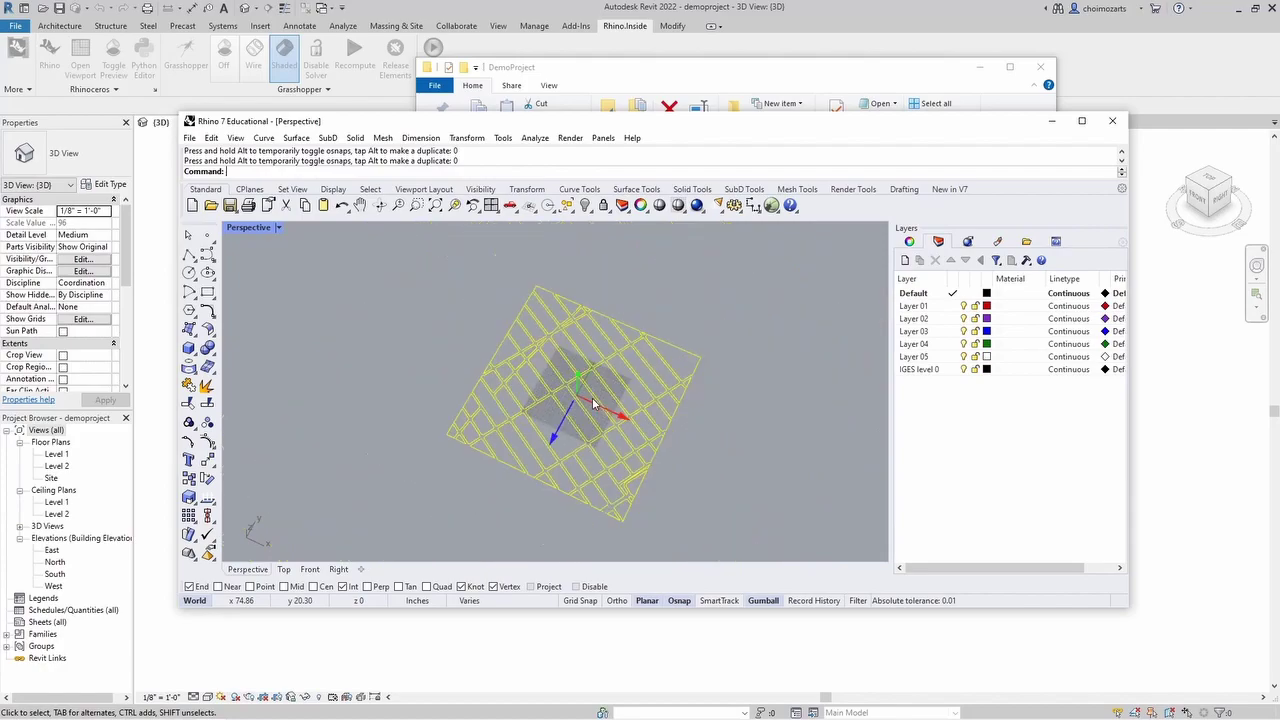
click(680, 378)
scroll(678, 390, up, 4)
right_drag(678, 400, 688, 362)
scroll(688, 362, down, 4)
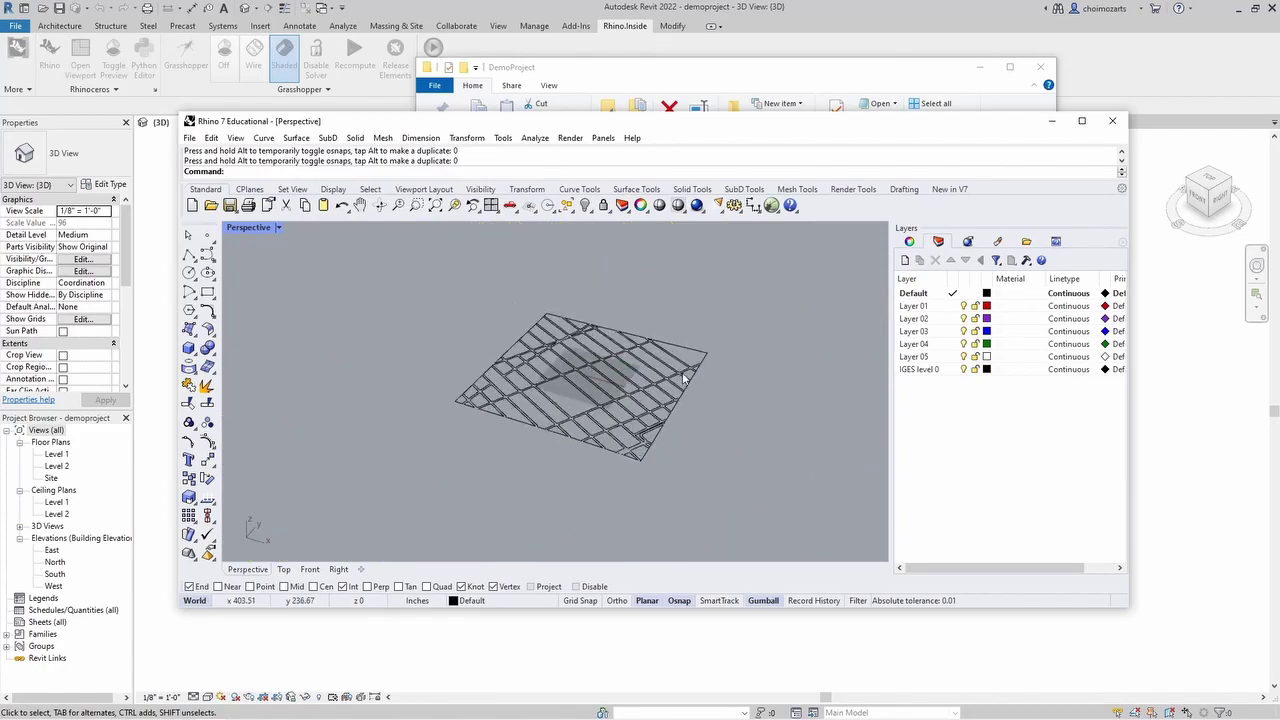
scroll(685, 372, up, 2)
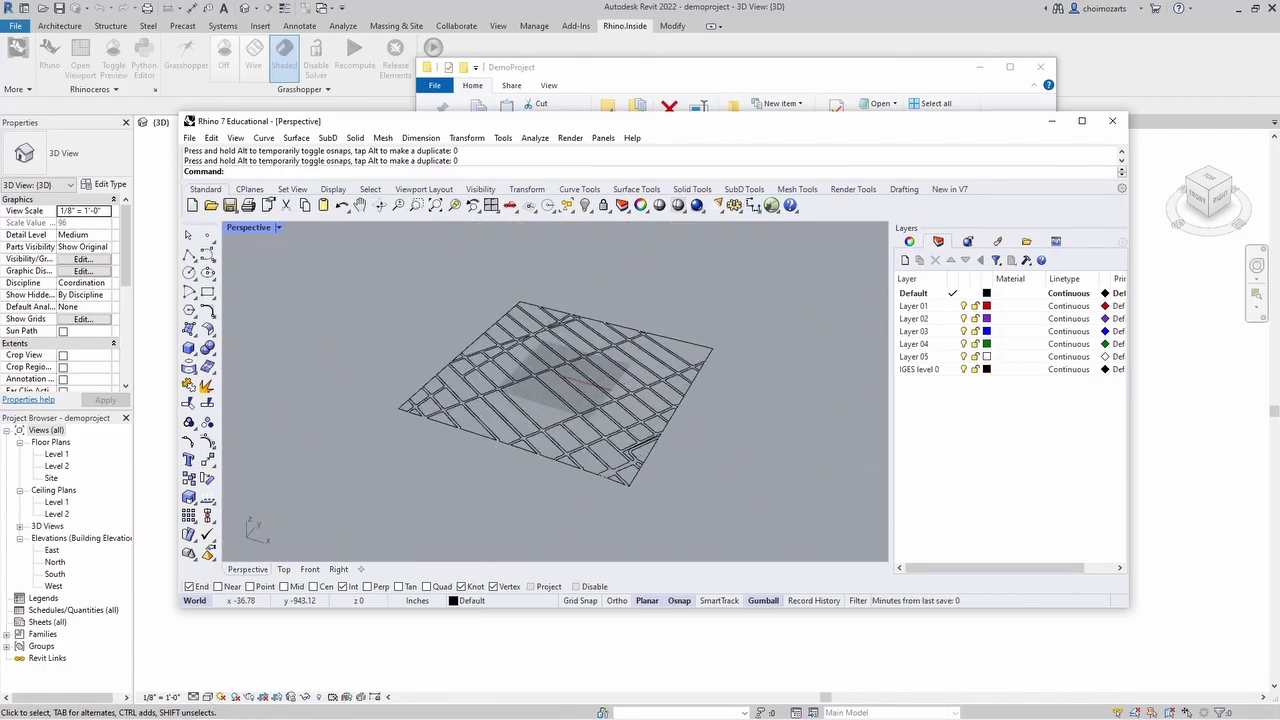
Open the houdini-rhino-revit-2.0 Grasshopper definition from the DemoProject folder in Rhino
click(212, 708)
click(714, 311)
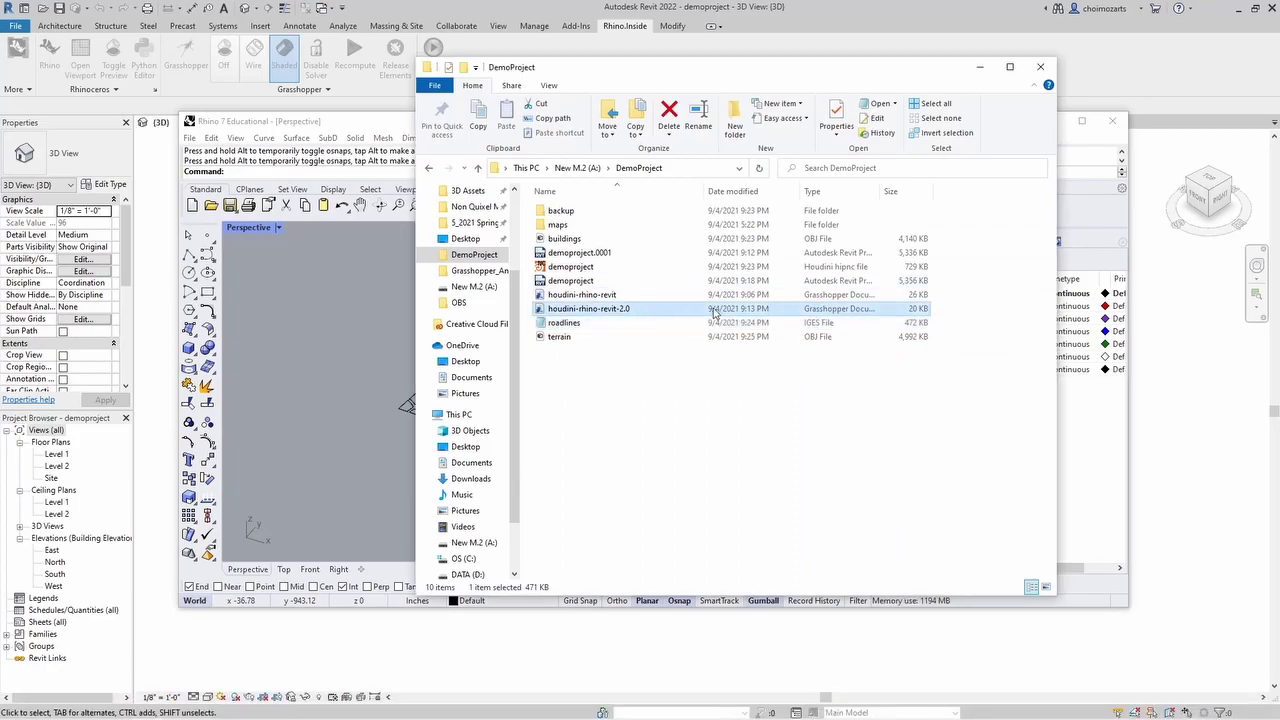
drag(714, 311, 337, 375)
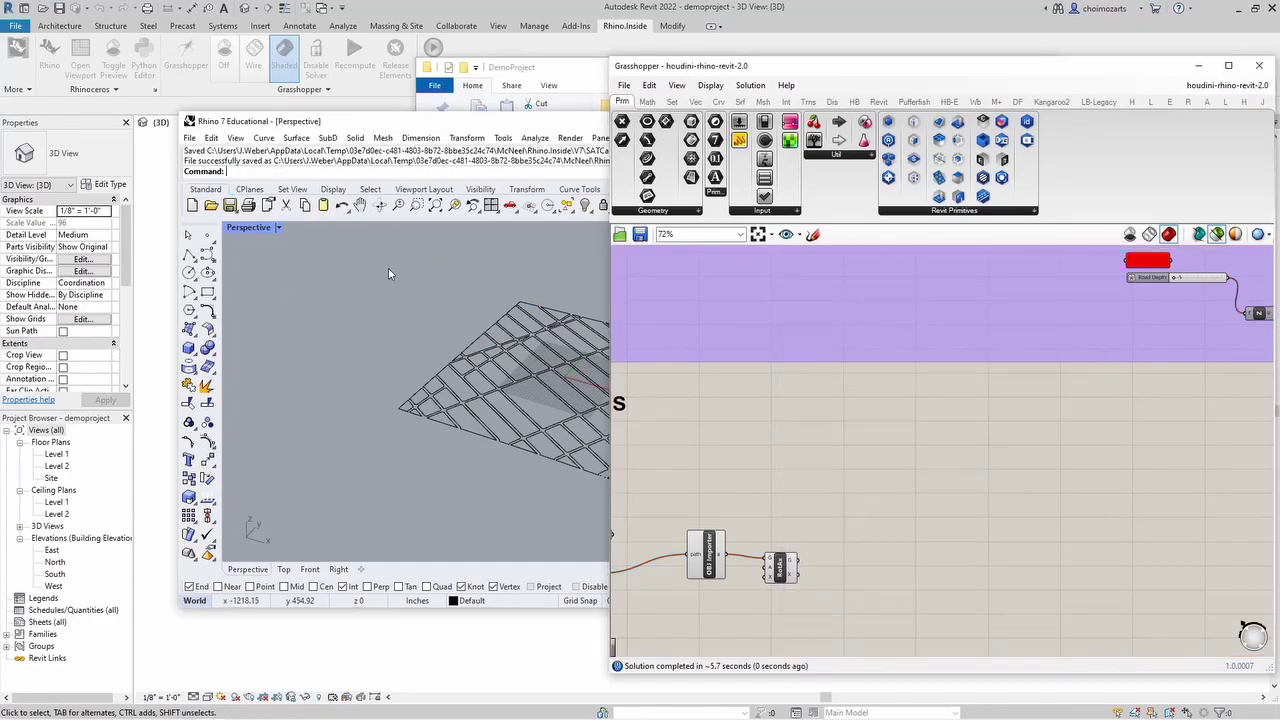
Change the Rhino model units from inches to feet without scaling the model
text(Units)
key(Return)
key(Return)
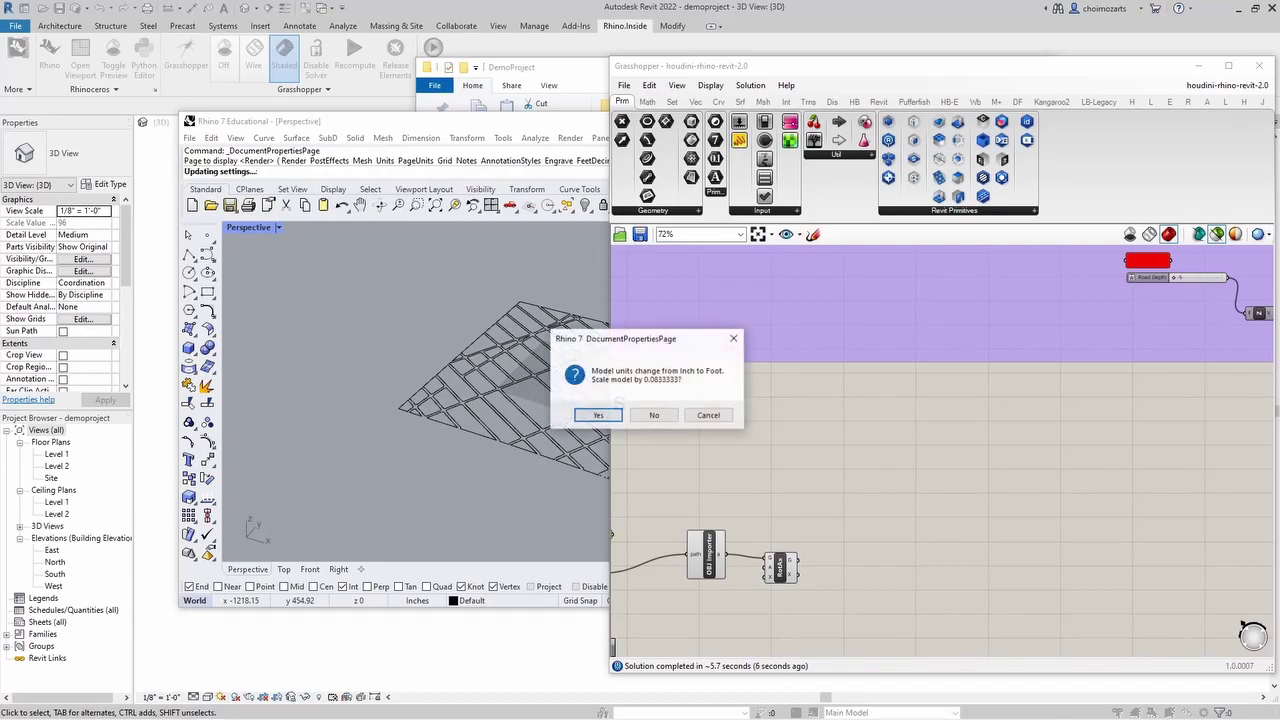
click(640, 414)
Disable the solver of the Grasshopper definition
scroll(738, 454, down, 4)
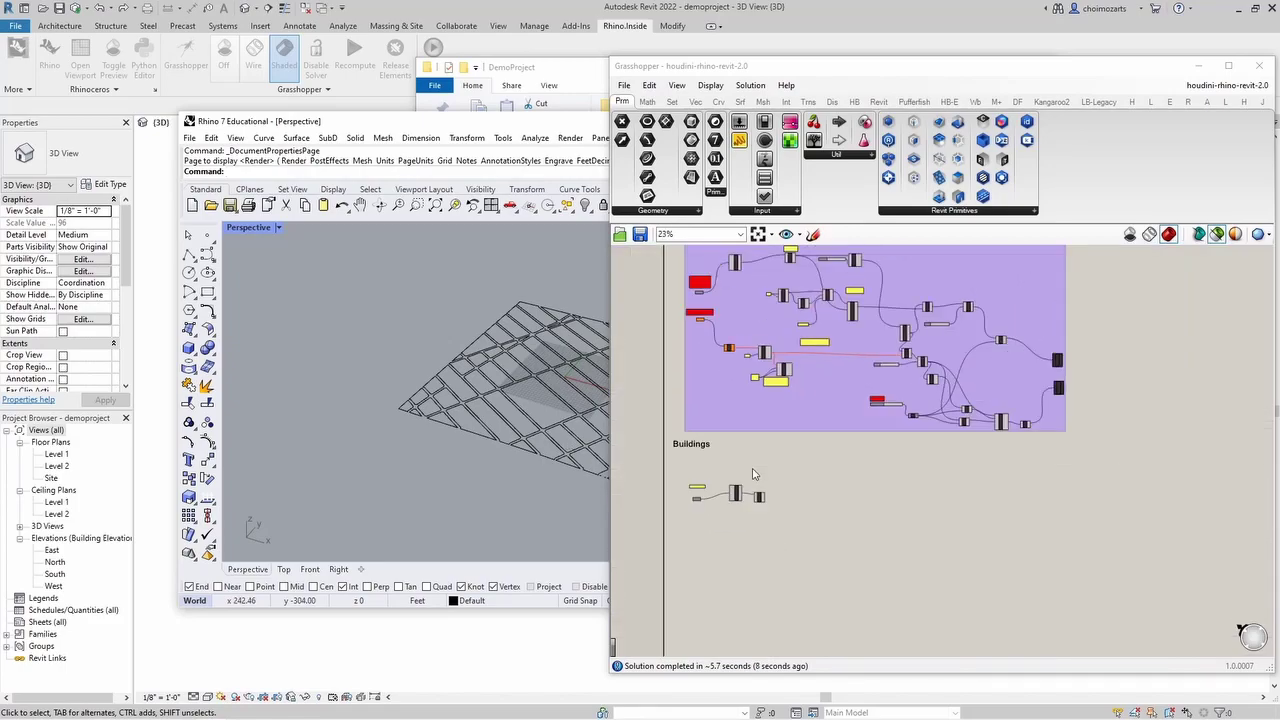
scroll(877, 497, up, 4)
middle_click(920, 478)
click(922, 513)
middle_click(925, 514)
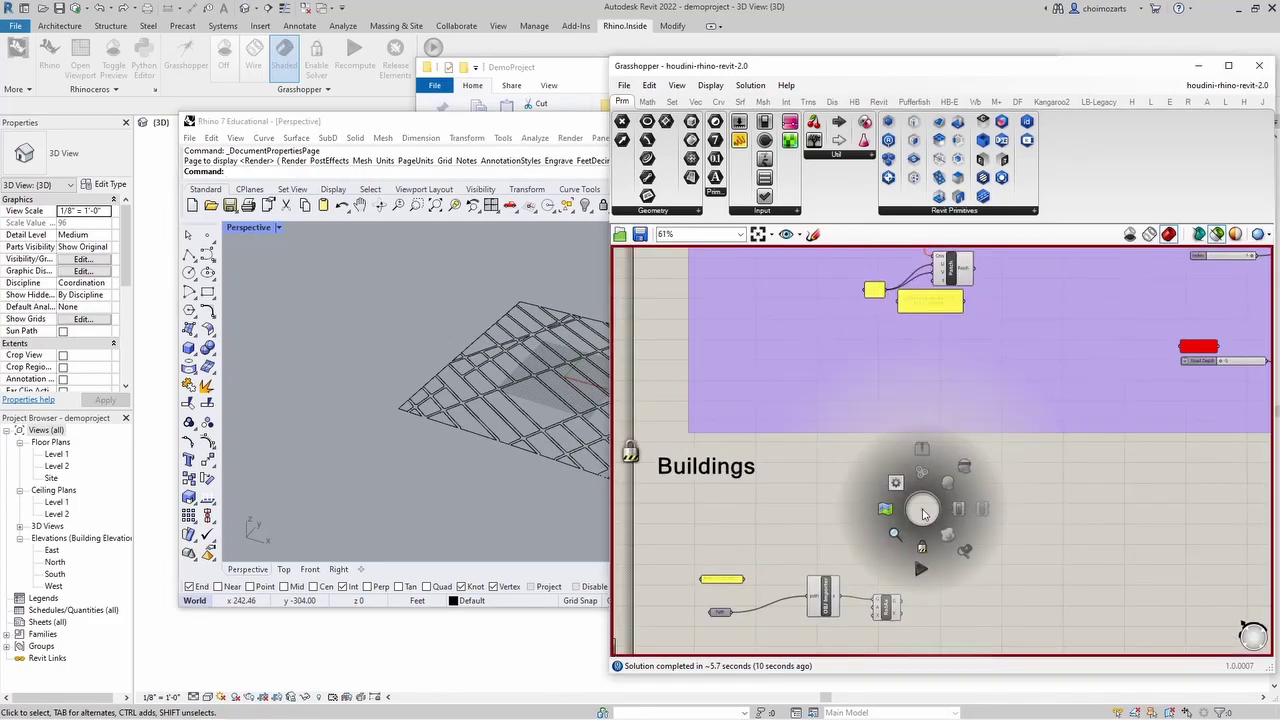
Select all imported road curves in Rhino and assign them as multiple curves to the Crv parameter under the IGES files note
scroll(1071, 515, down, 3)
scroll(752, 365, up, 5)
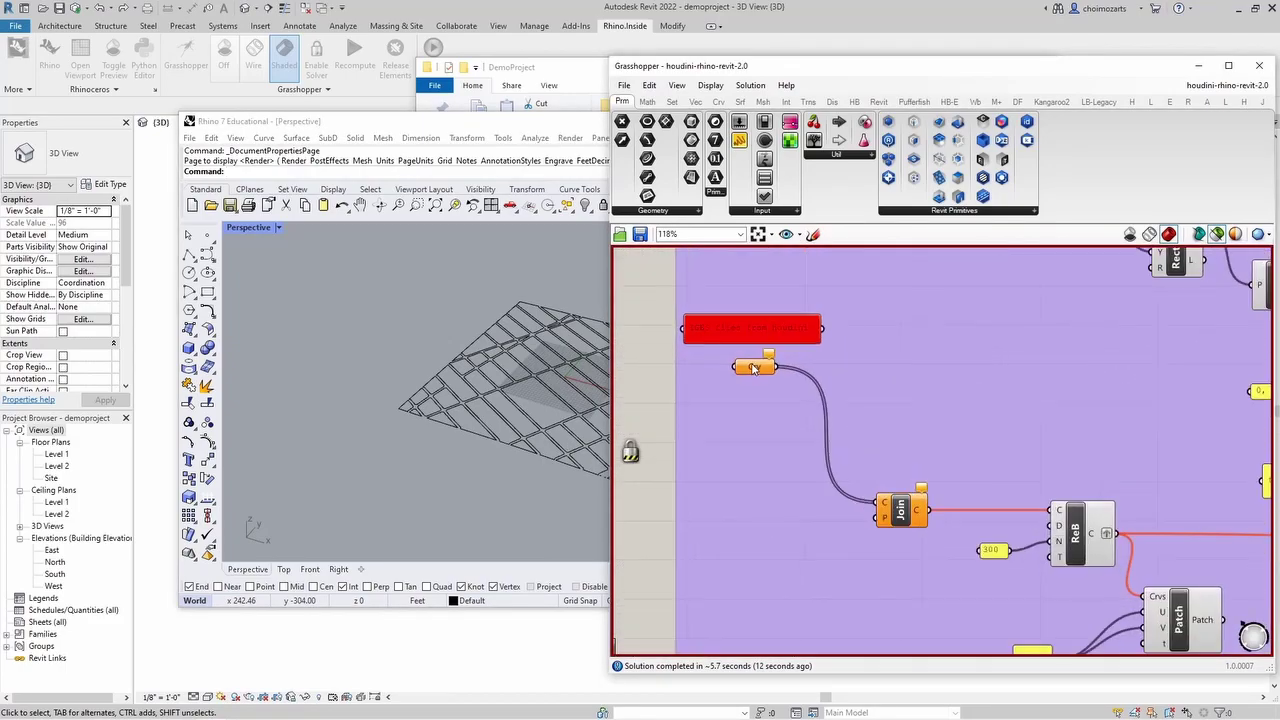
scroll(540, 398, down, 10)
right_drag(542, 400, 583, 434)
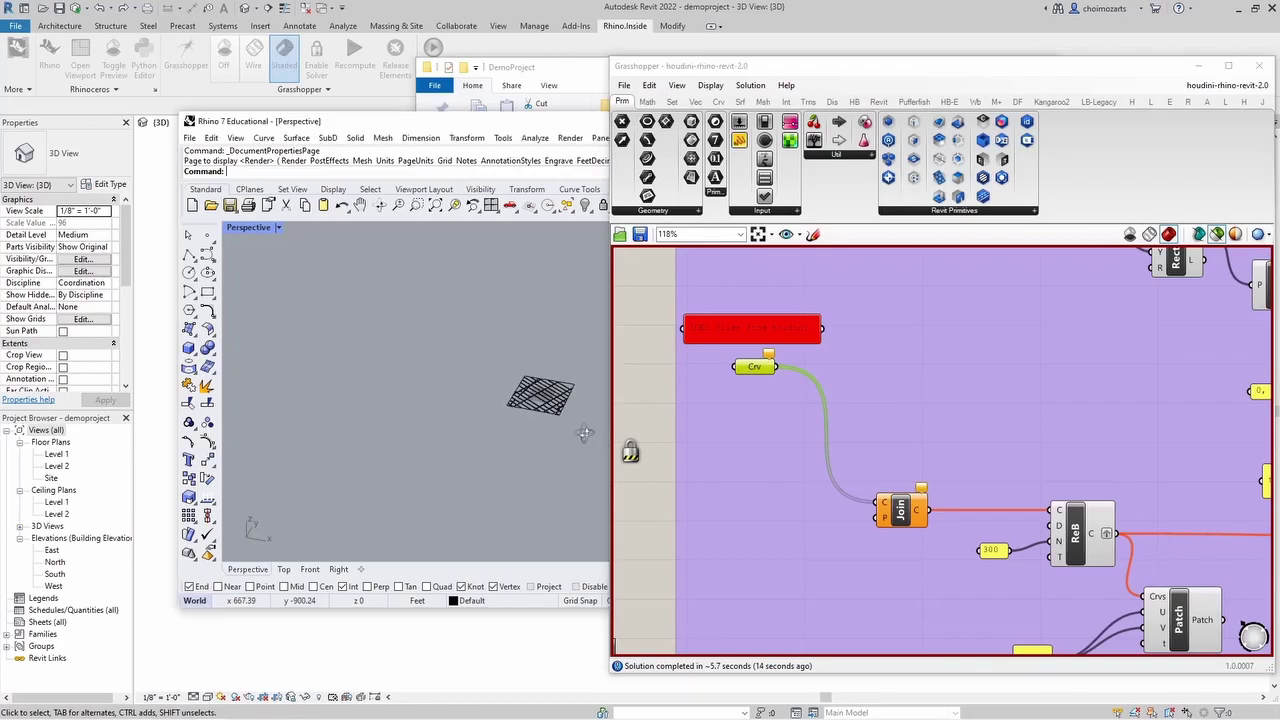
scroll(550, 398, up, 8)
drag(587, 378, 325, 330)
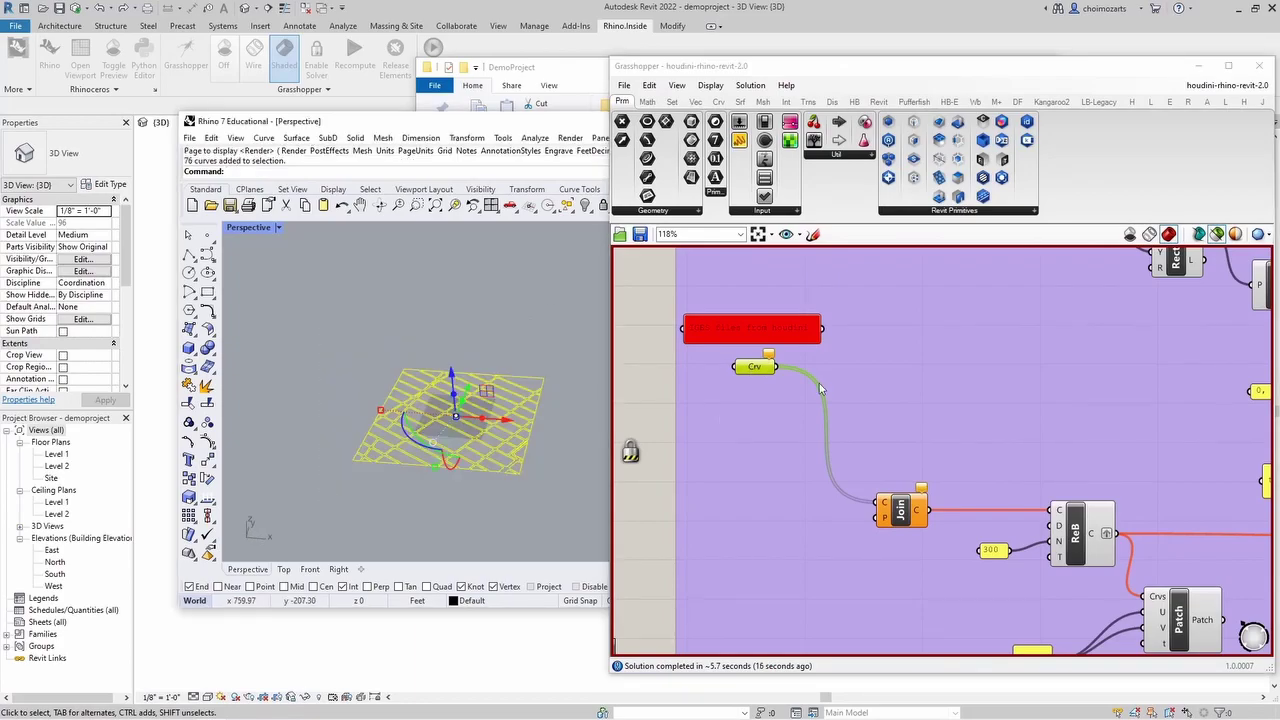
right_click(756, 368)
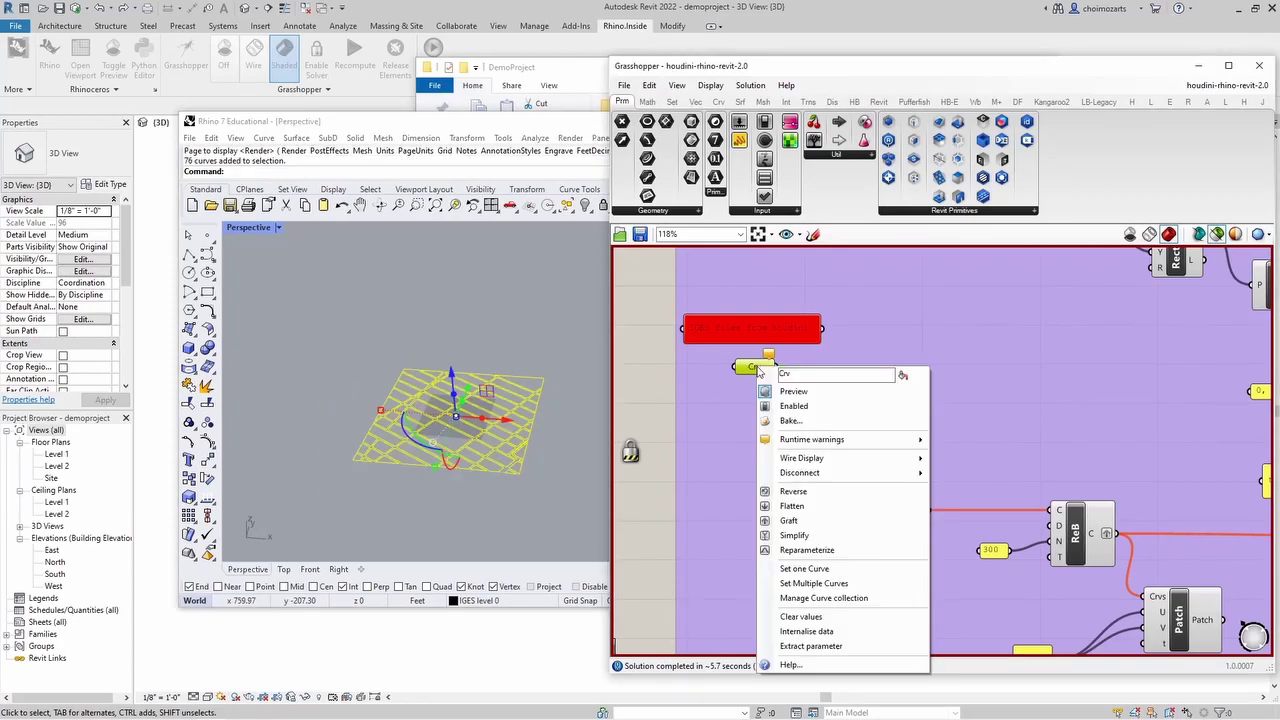
click(814, 583)
Turn off the IGES level 0 layer in Rhino and move the Rhino window back beside Grasshopper
click(491, 320)
drag(545, 120, 56, 131)
click(475, 385)
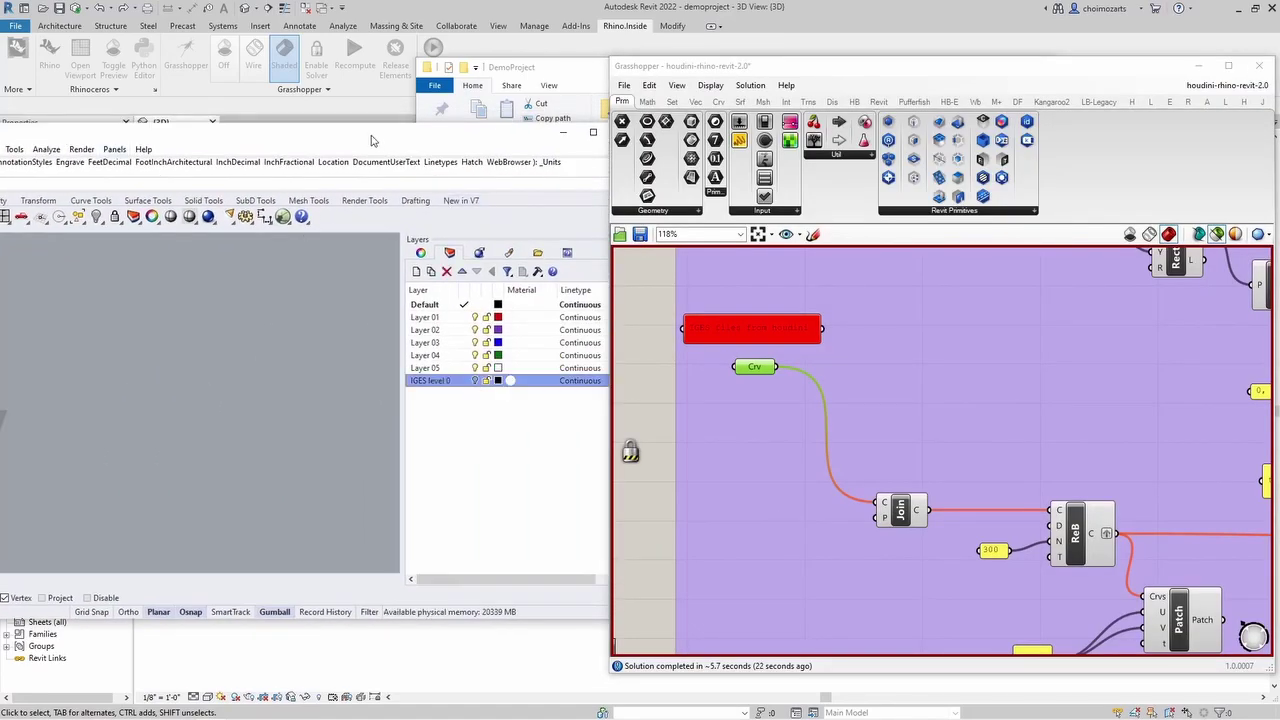
drag(375, 132, 759, 127)
Set the terrain OBJ file from DemoProject as the Path parameter feeding the Roads and Blocks OBJ Importer
scroll(923, 417, down, 4)
right_drag(929, 333, 911, 426)
scroll(853, 403, up, 5)
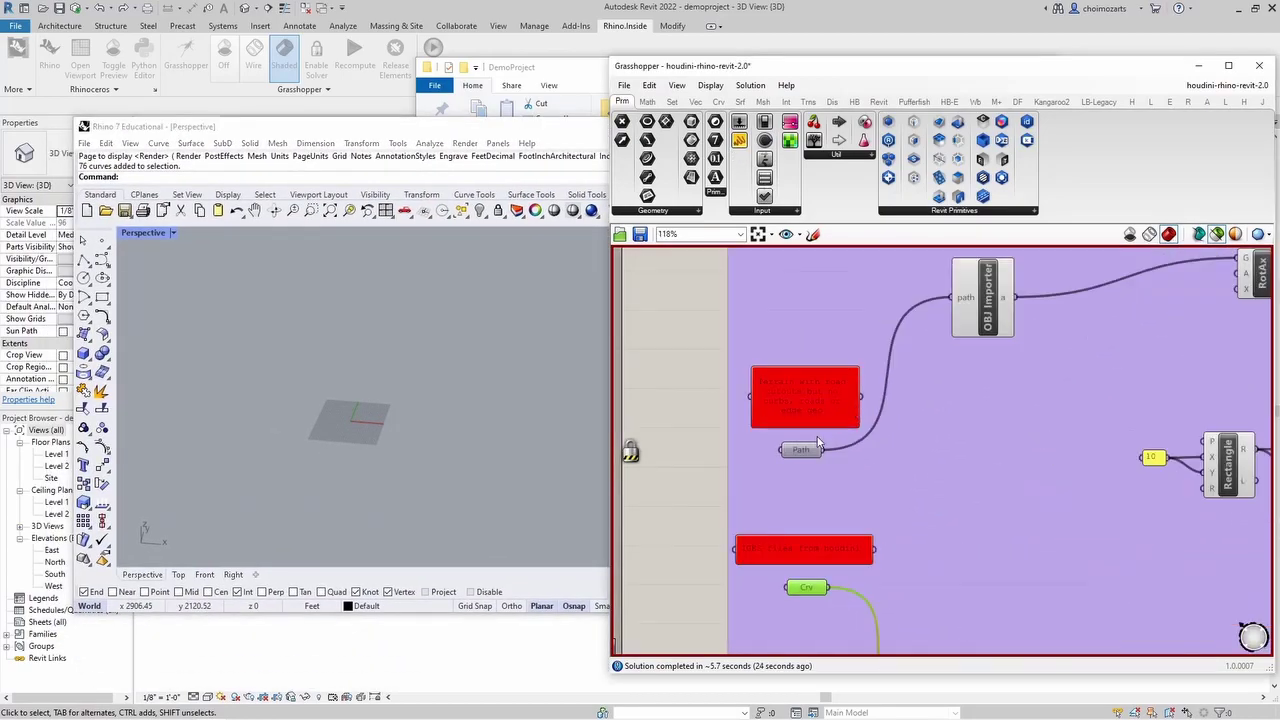
click(791, 459)
right_click(793, 460)
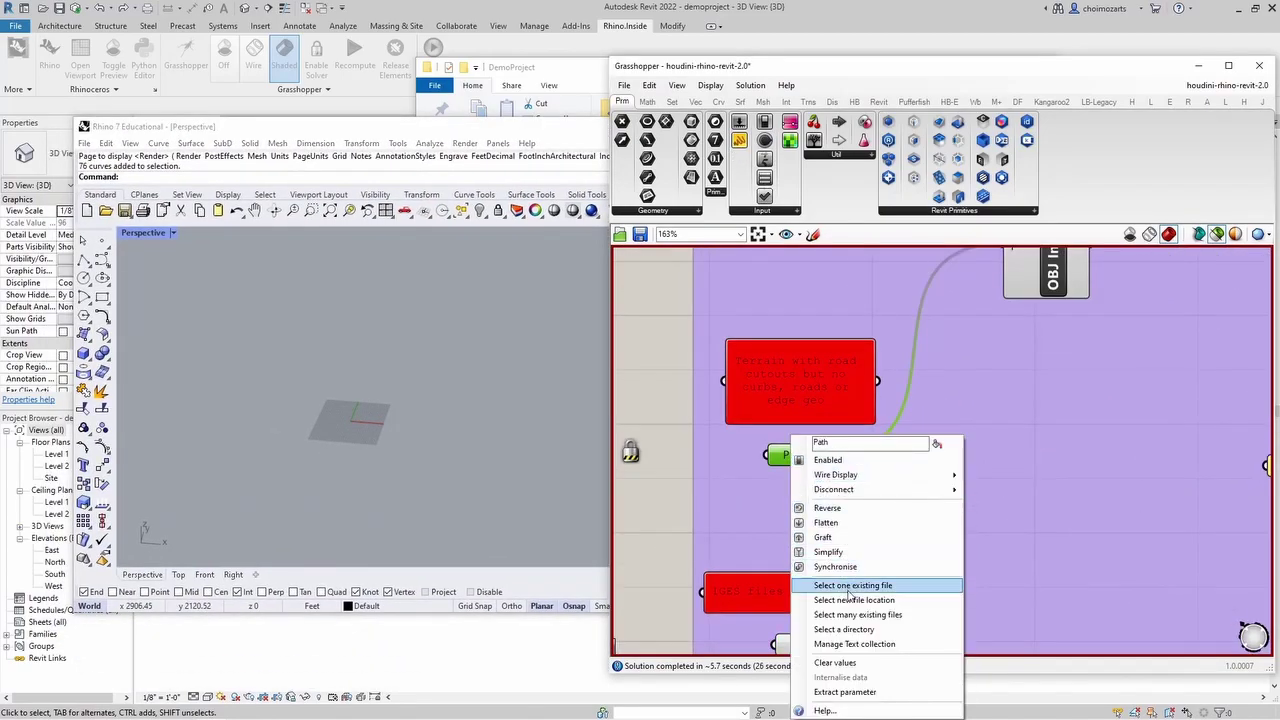
click(855, 588)
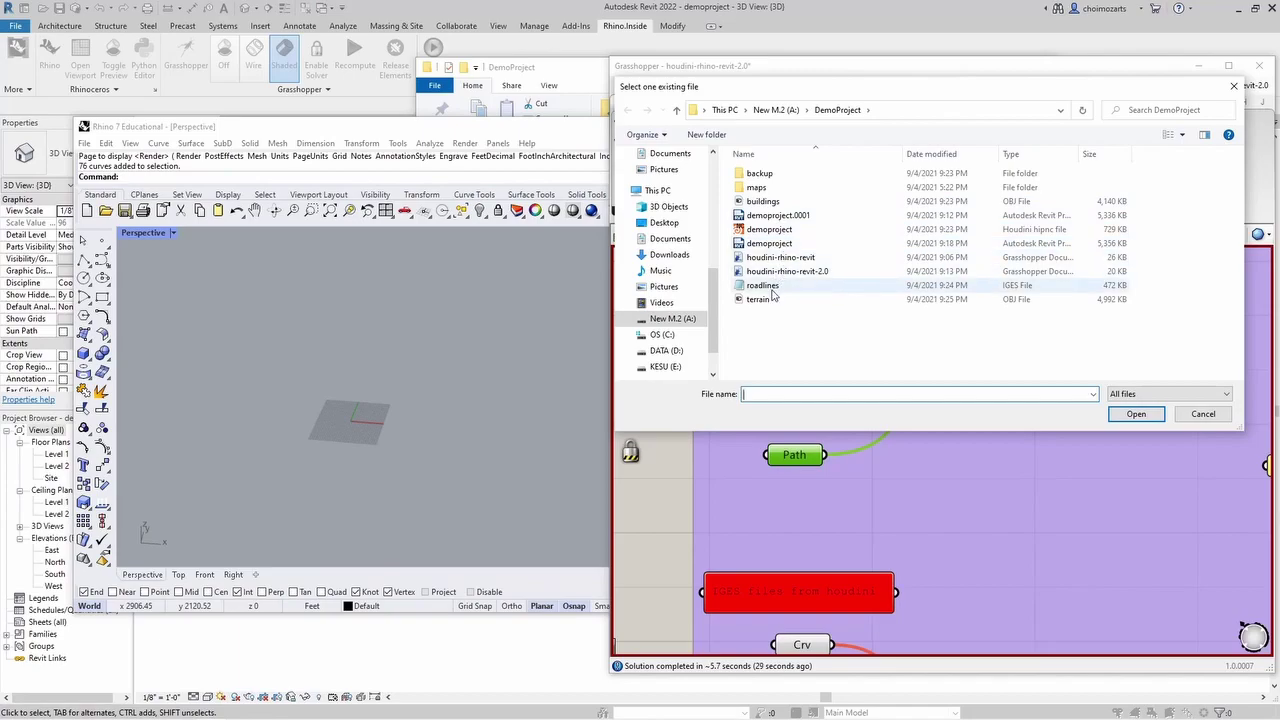
double_click(775, 299)
Re-enable the Grasshopper solver to compute the Roads and Blocks group and generate its geometry in Revit
scroll(757, 447, down, 6)
scroll(1057, 394, down, 3)
scroll(835, 547, up, 4)
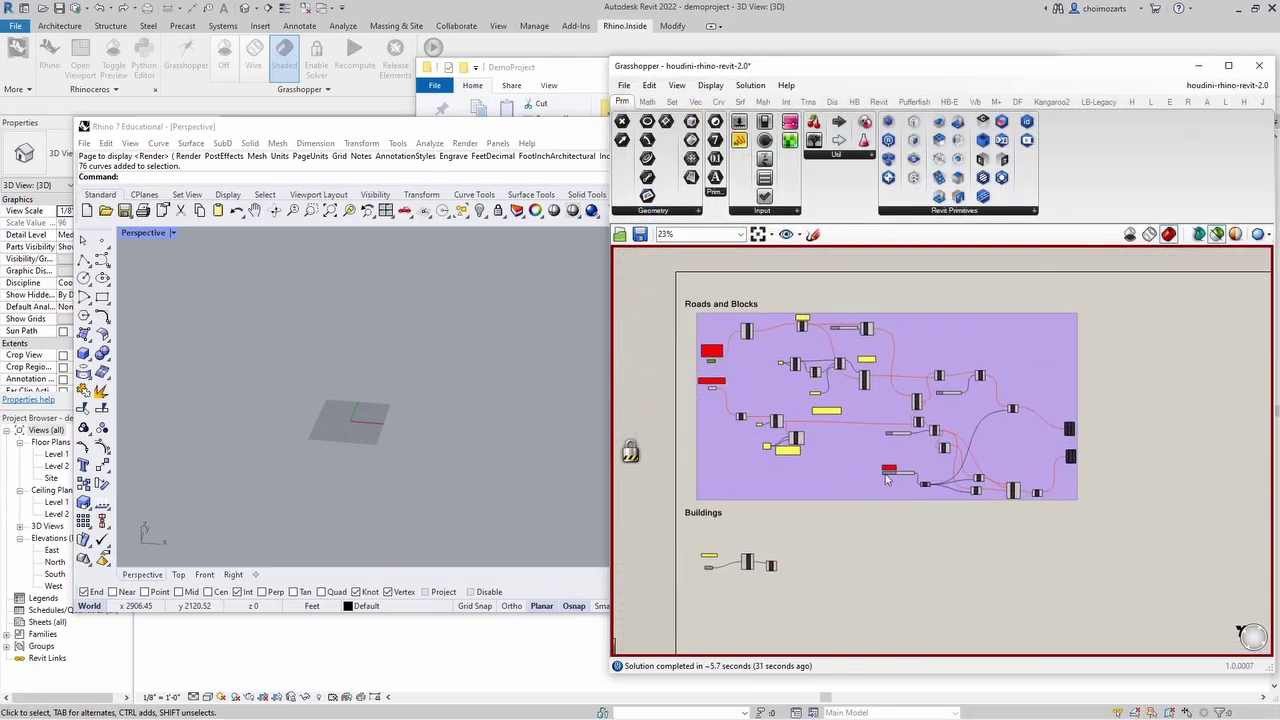
scroll(819, 452, down, 3)
scroll(831, 449, up, 3)
right_drag(938, 440, 529, 595)
scroll(999, 542, down, 3)
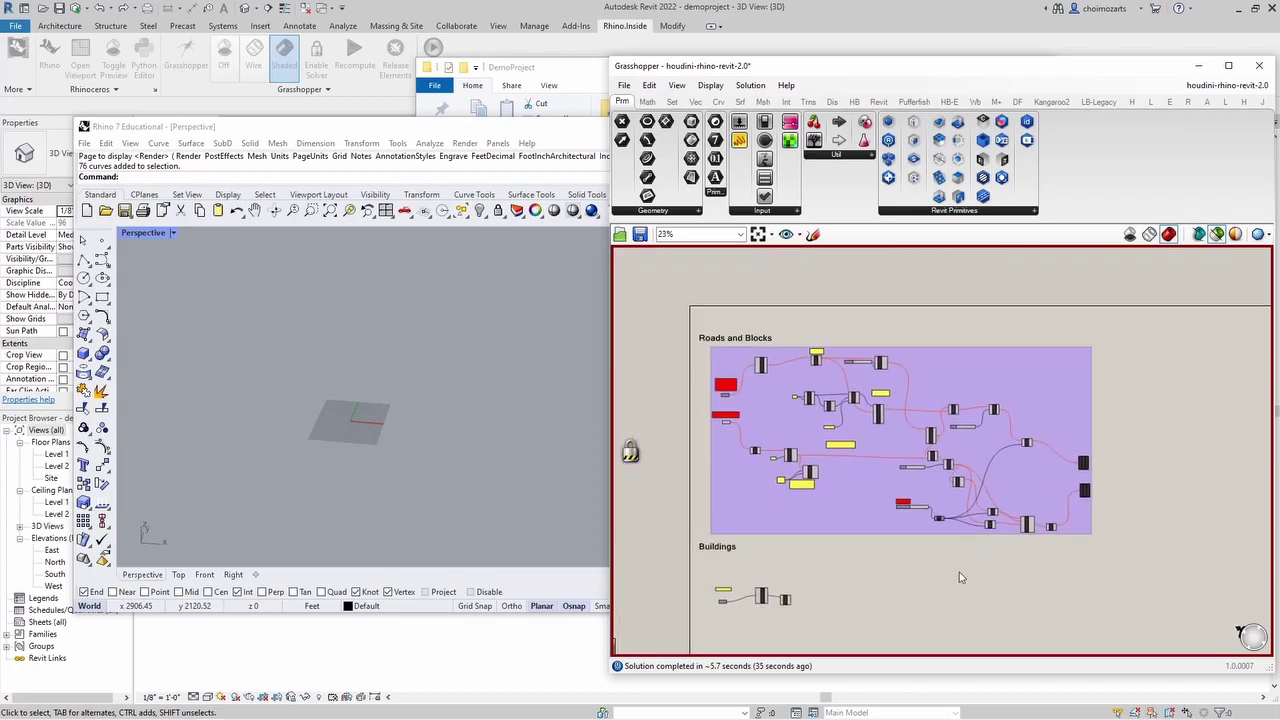
scroll(957, 577, up, 2)
middle_click(893, 555)
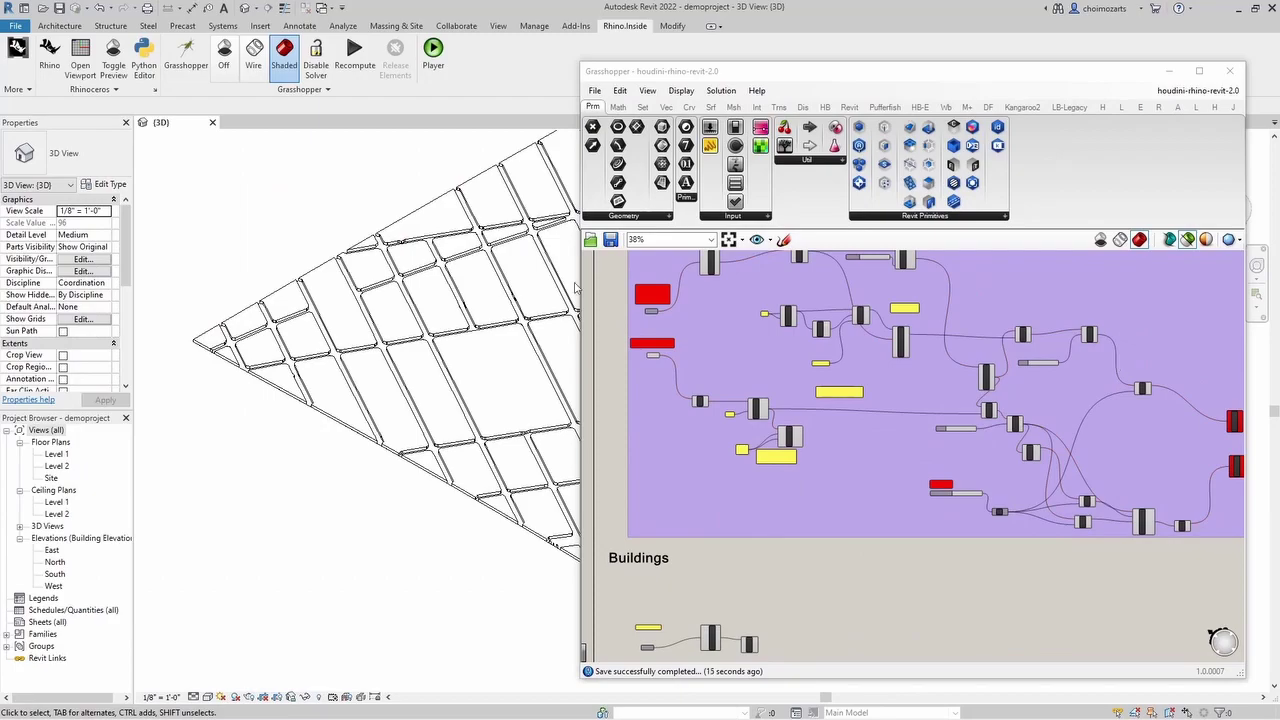
Examine the Revit output components and the generated roads and blocks, selecting individual generic models and the outer road base in the 3D view
scroll(1060, 445, down, 3)
scroll(829, 397, up, 2)
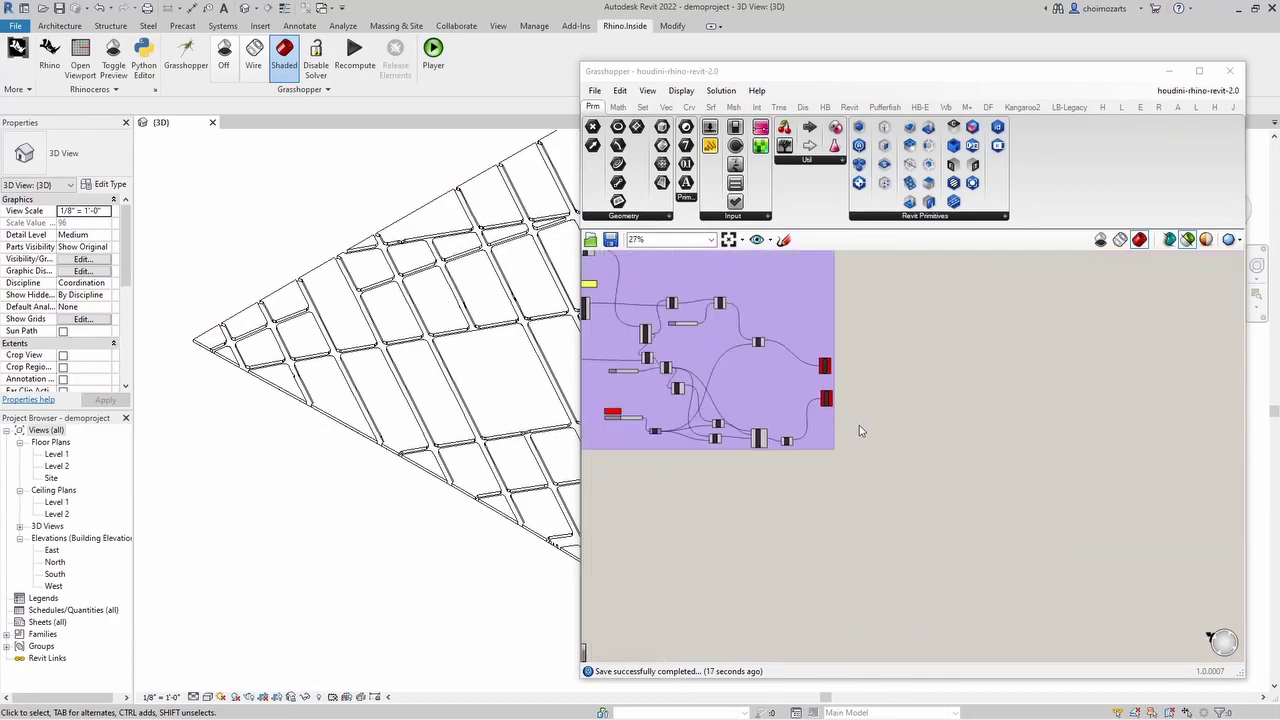
scroll(743, 349, up, 2)
scroll(380, 374, down, 3)
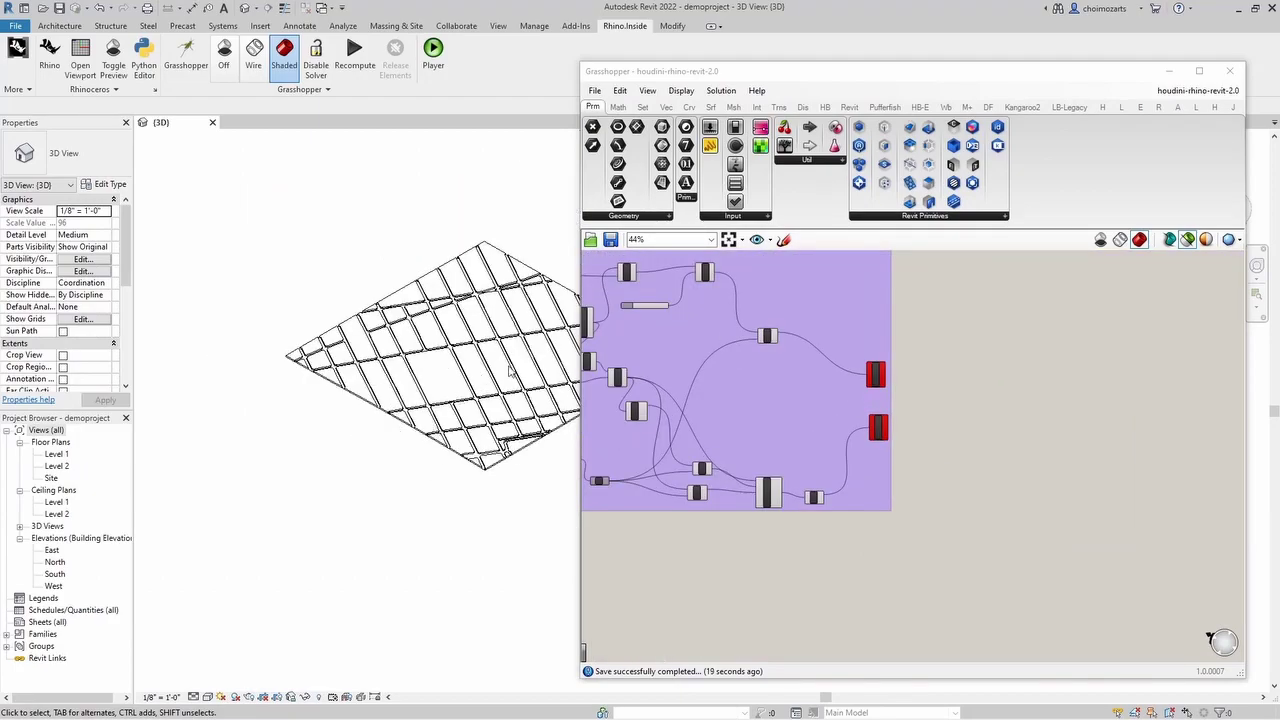
scroll(508, 365, up, 3)
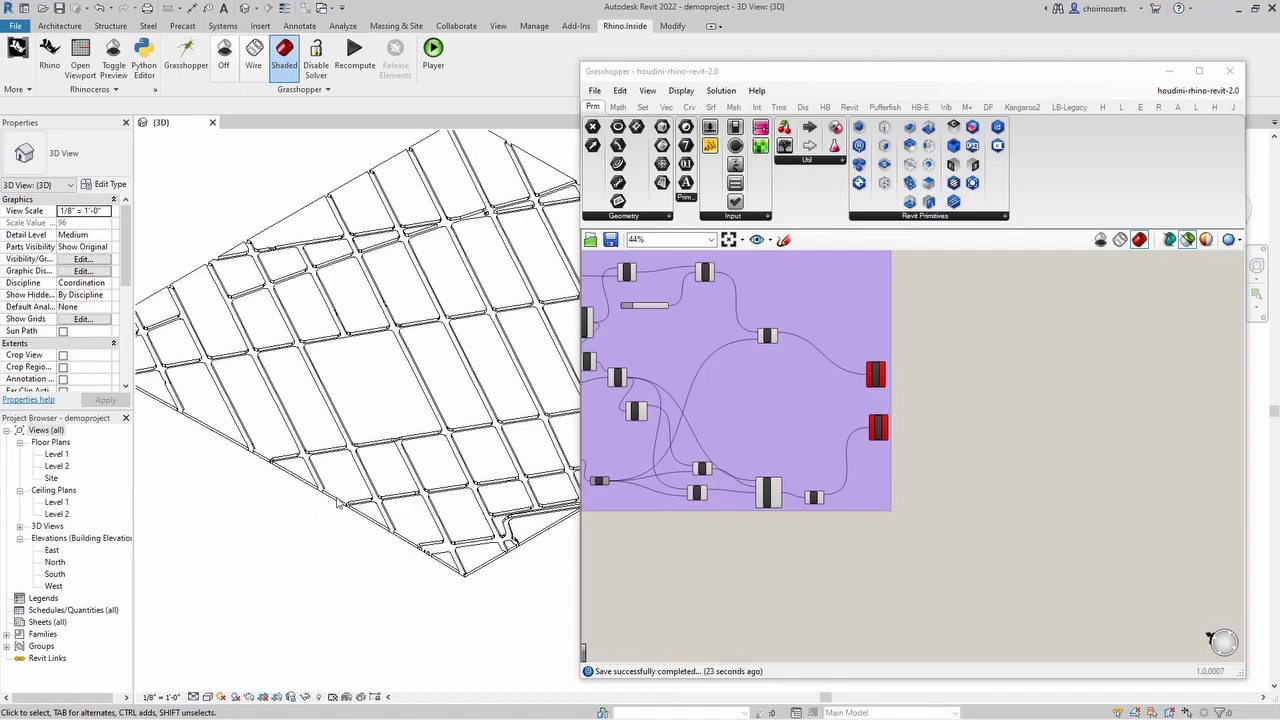
click(302, 450)
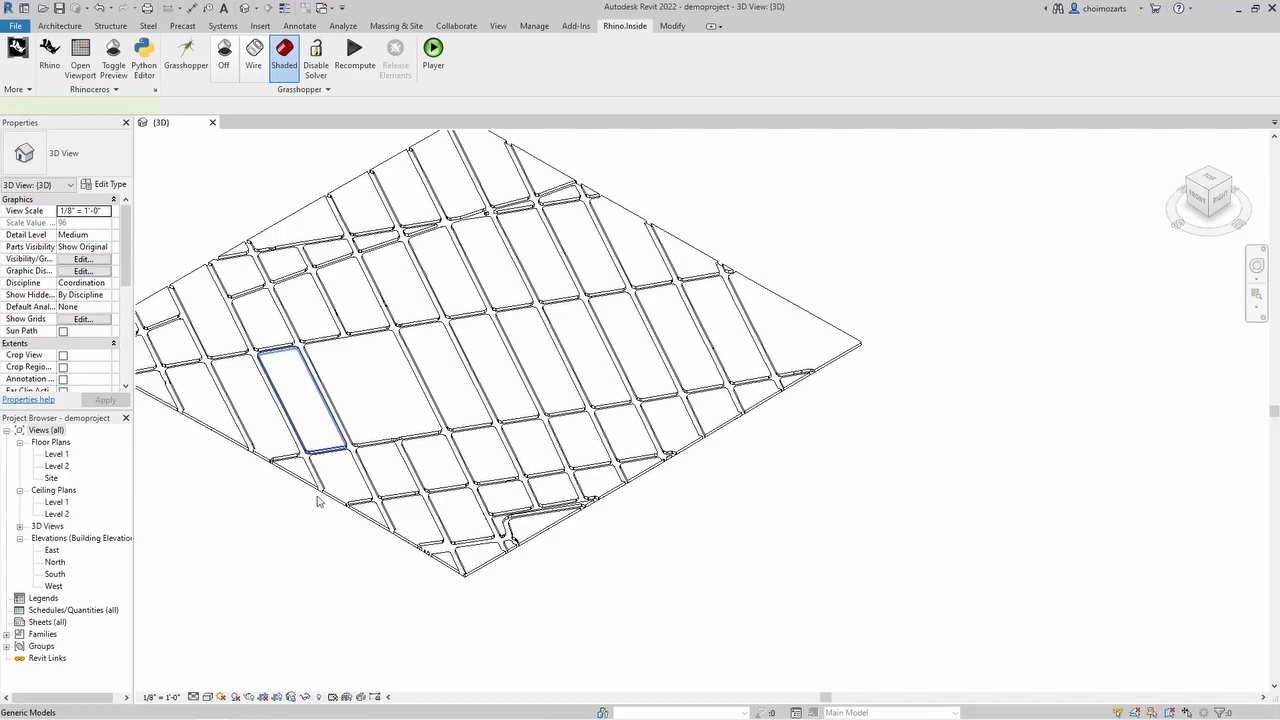
click(322, 440)
click(414, 594)
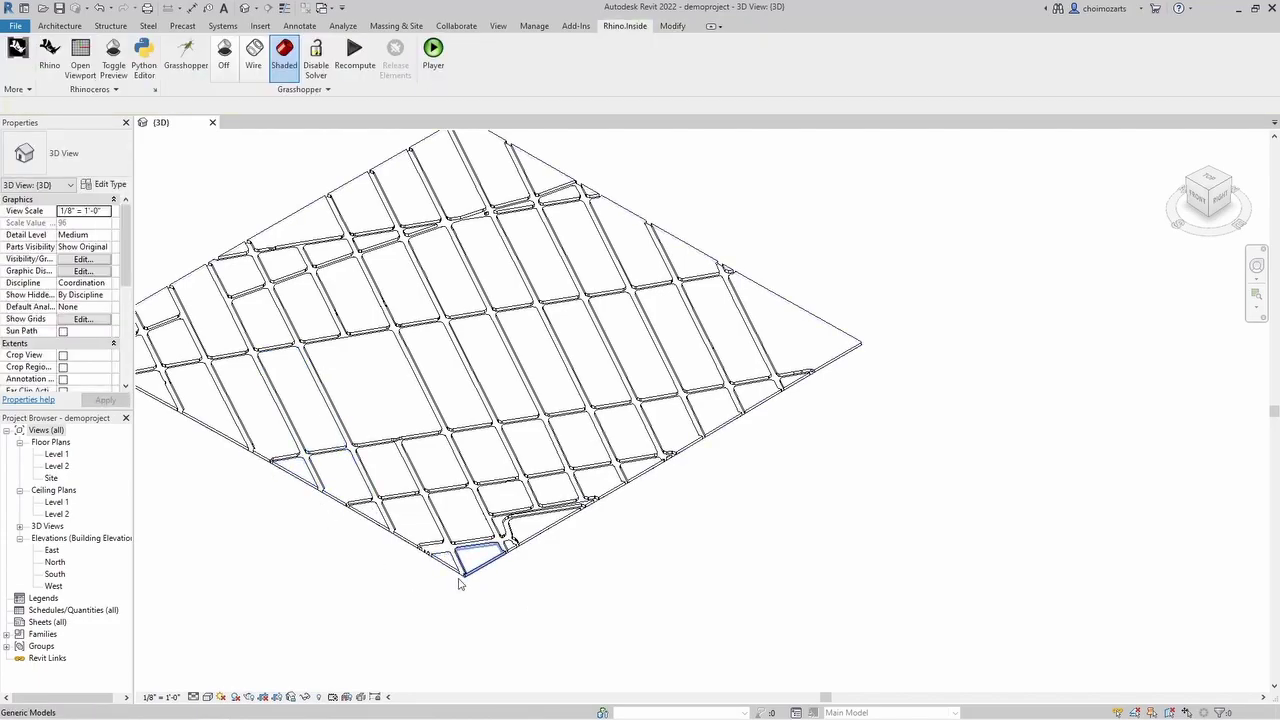
click(458, 581)
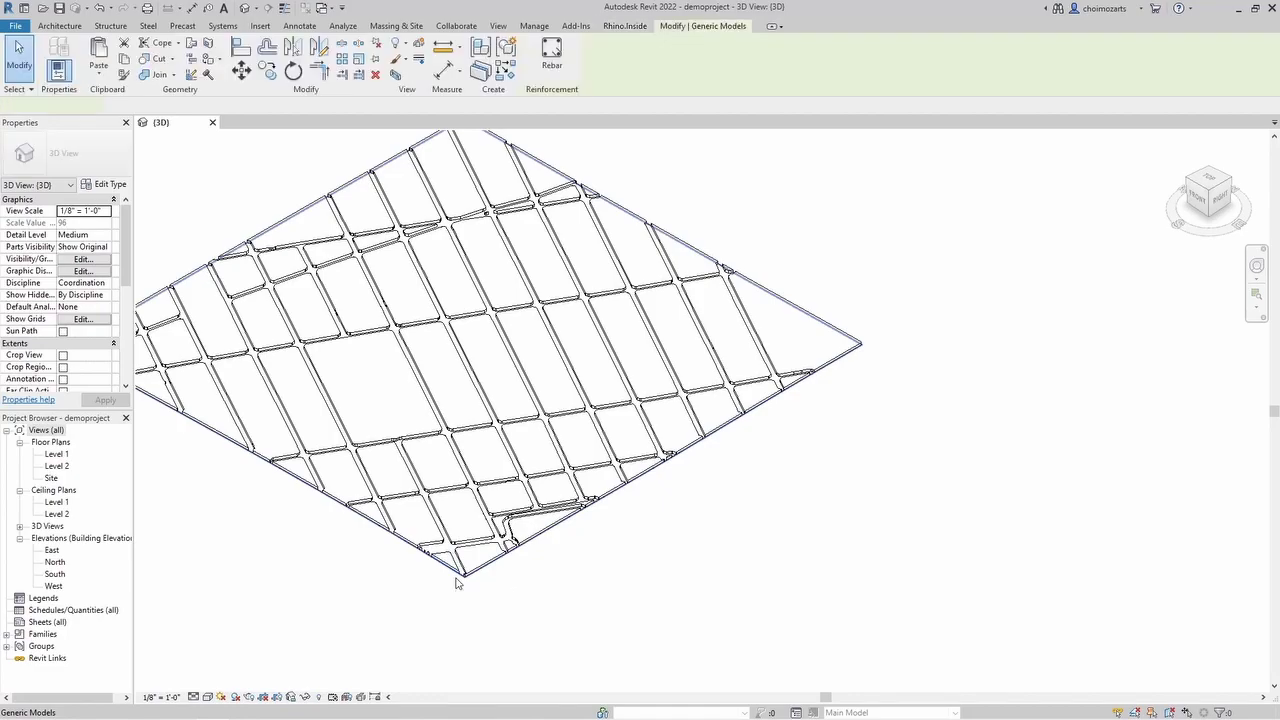
click(600, 599)
scroll(601, 594, down, 6)
scroll(554, 591, up, 6)
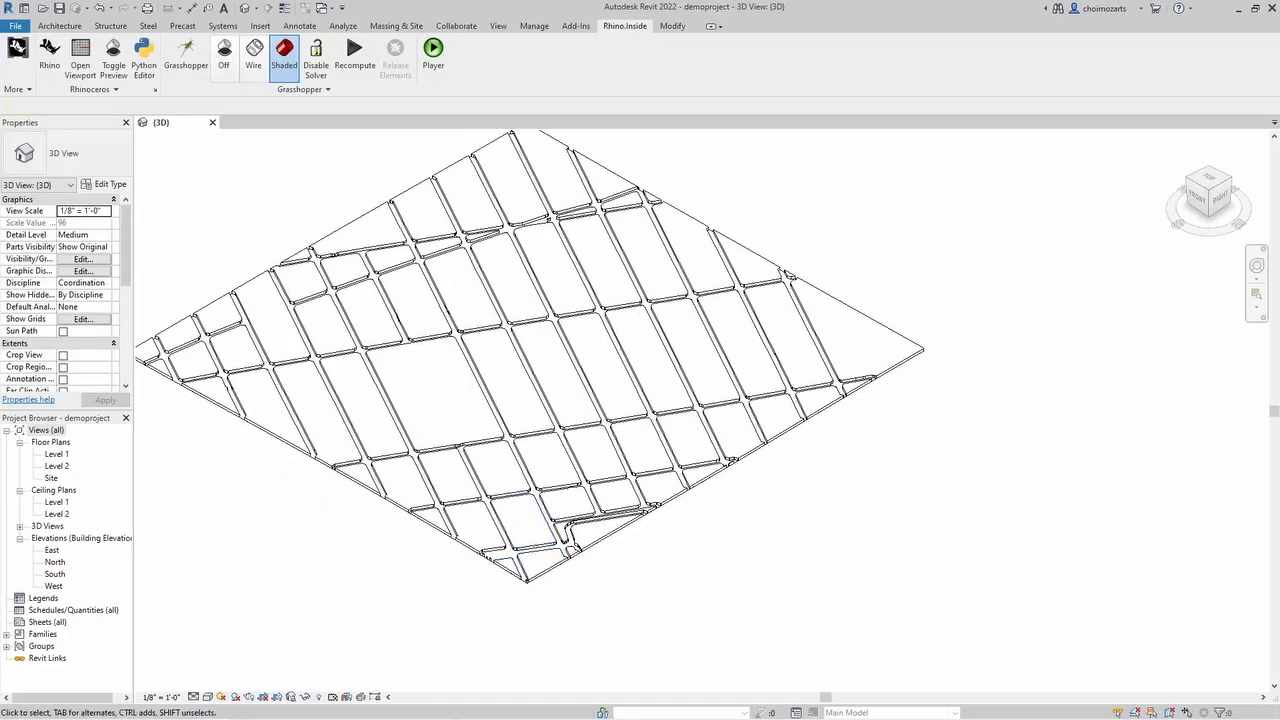
Reopen Grasshopper and set the buildings OBJ file from DemoProject as the Path parameter in the Buildings section
mouse_move(233, 699)
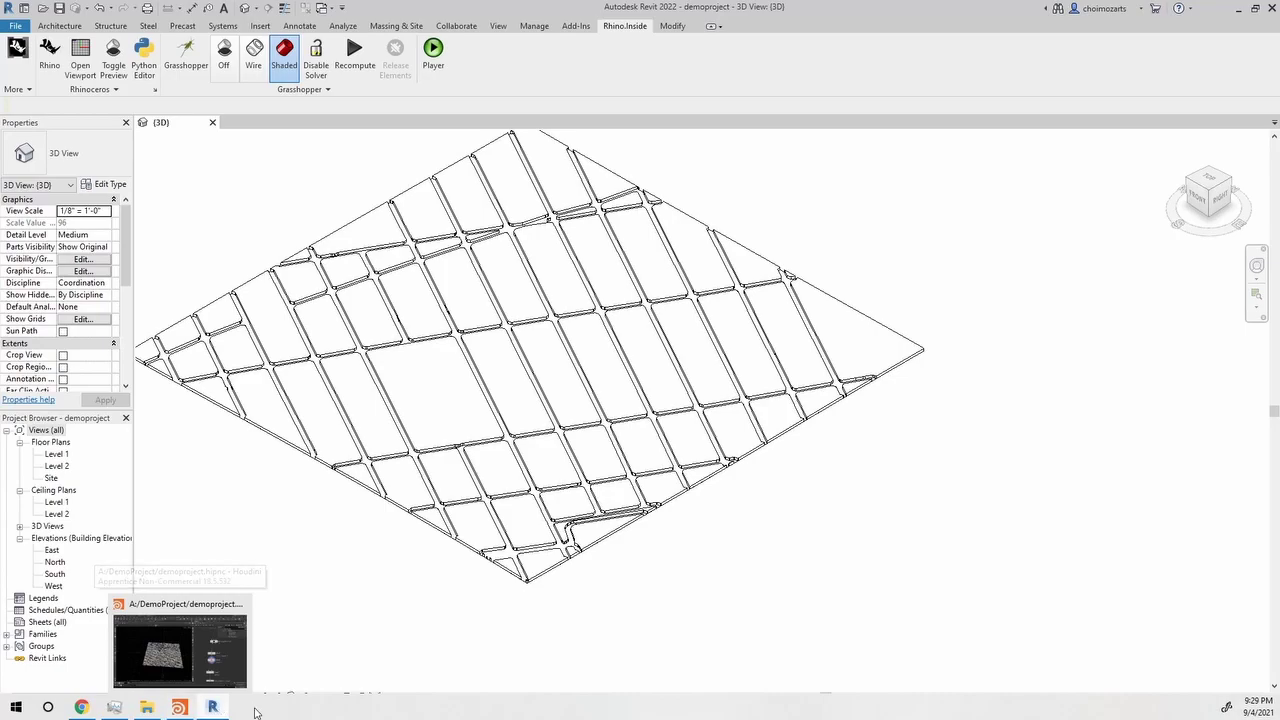
click(186, 50)
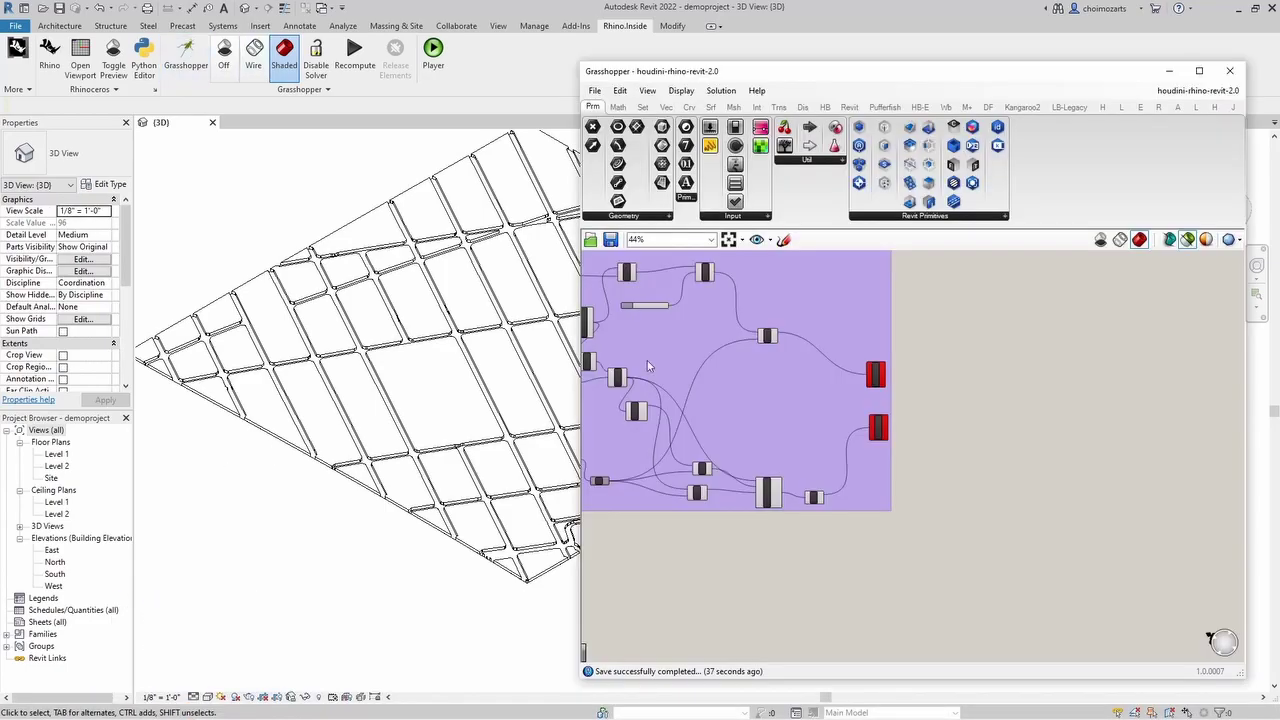
scroll(730, 571, down, 4)
right_drag(730, 571, 1092, 521)
scroll(797, 543, up, 9)
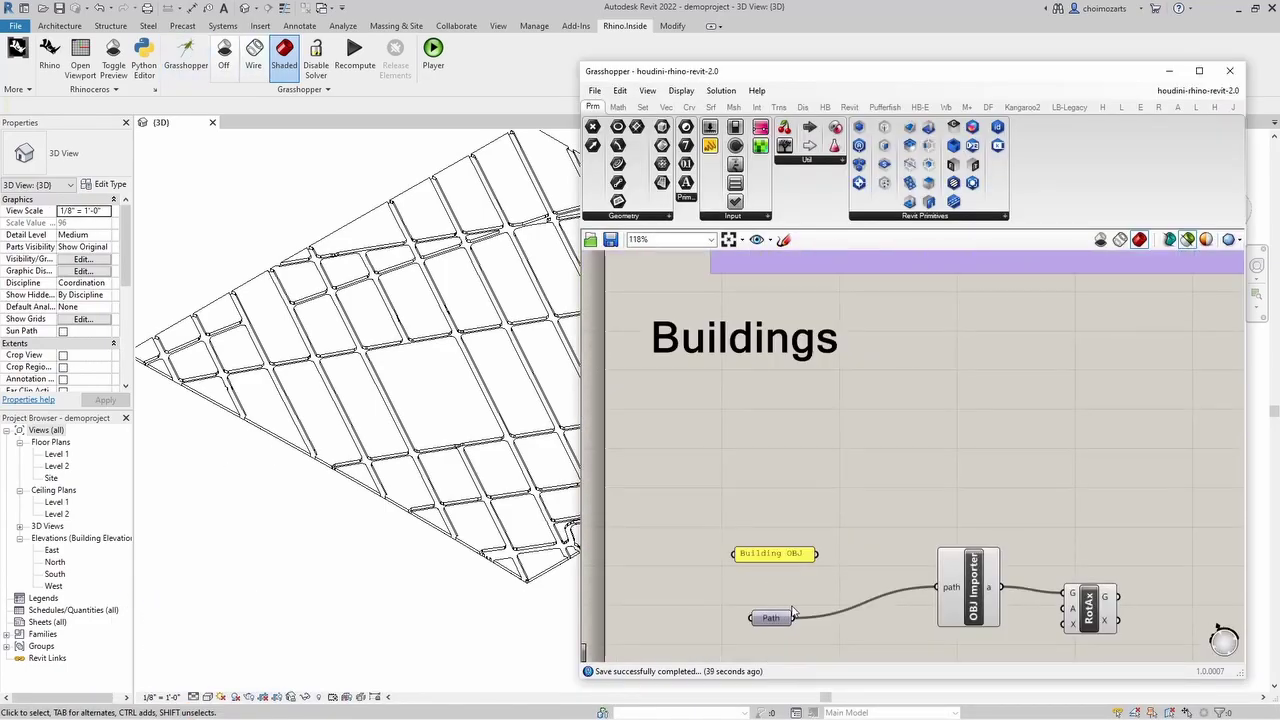
right_click(771, 620)
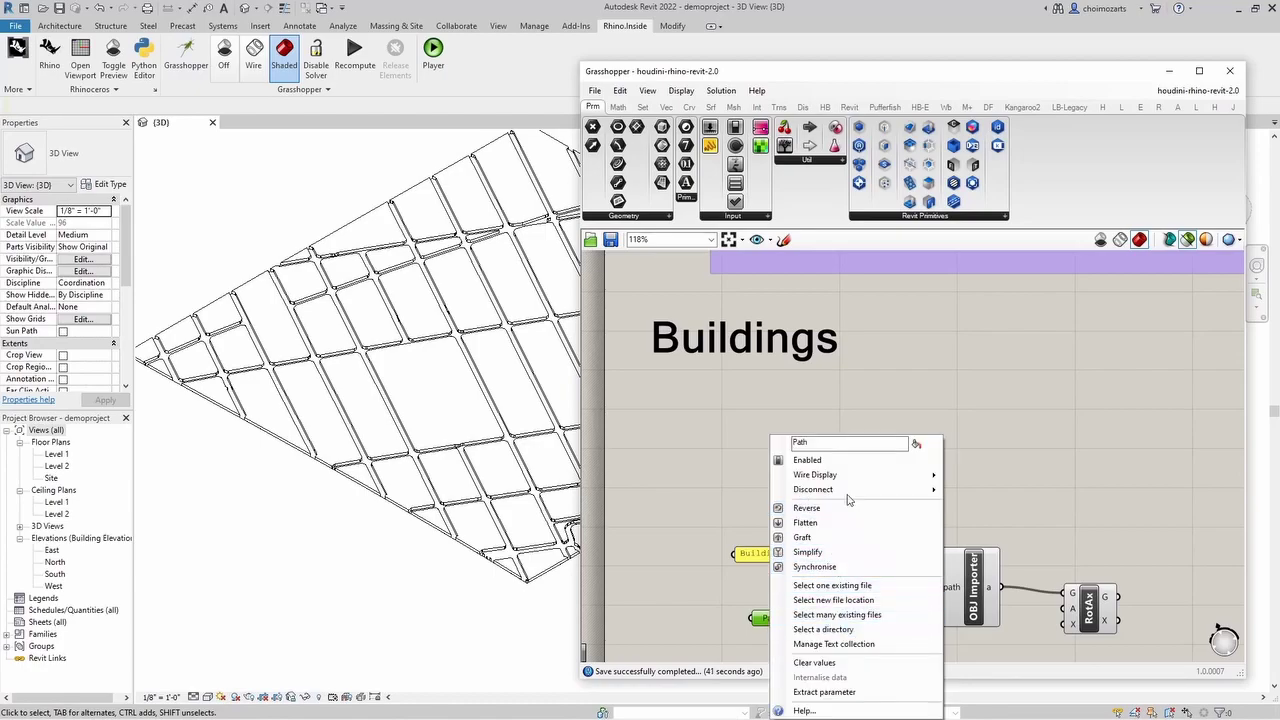
mouse_move(853, 494)
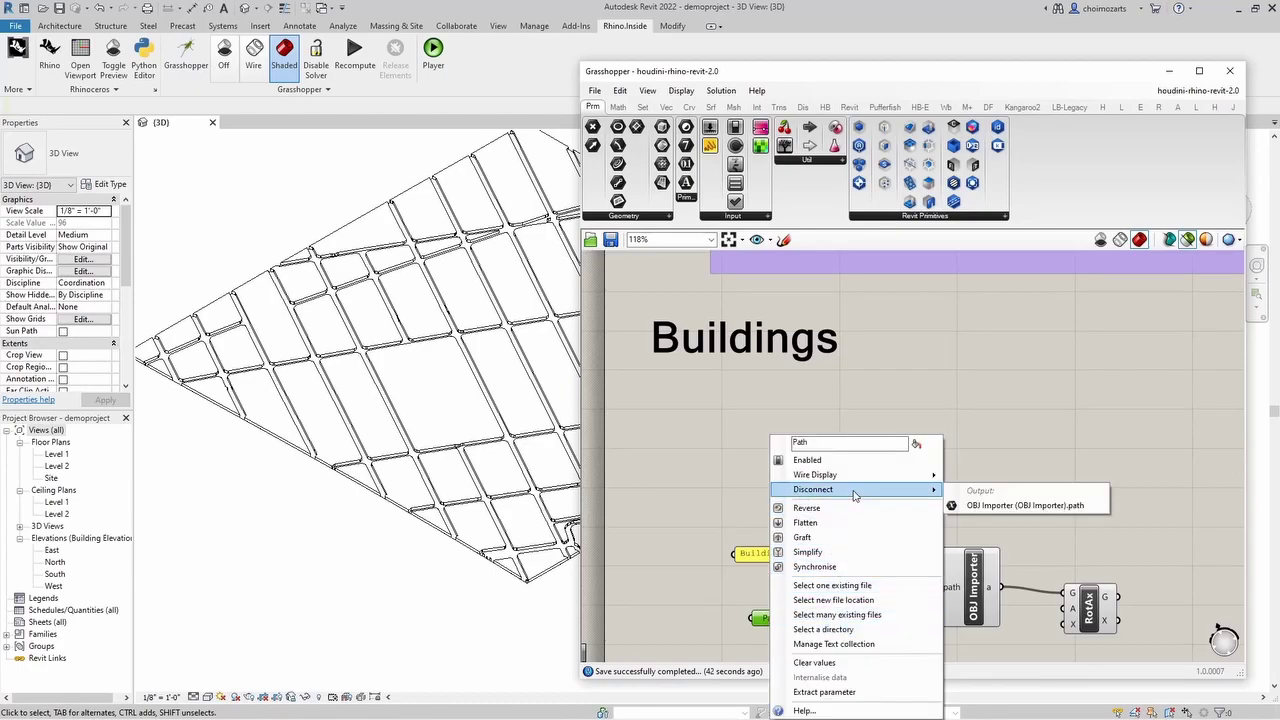
click(850, 588)
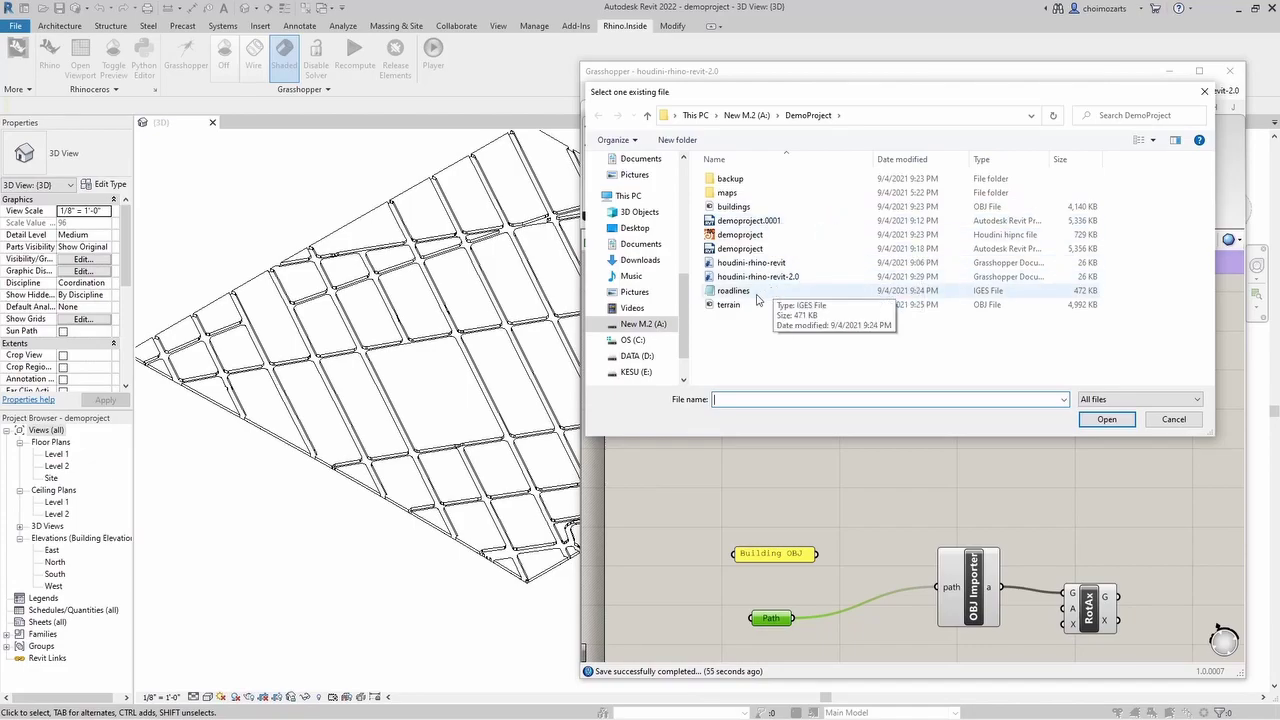
double_click(735, 206)
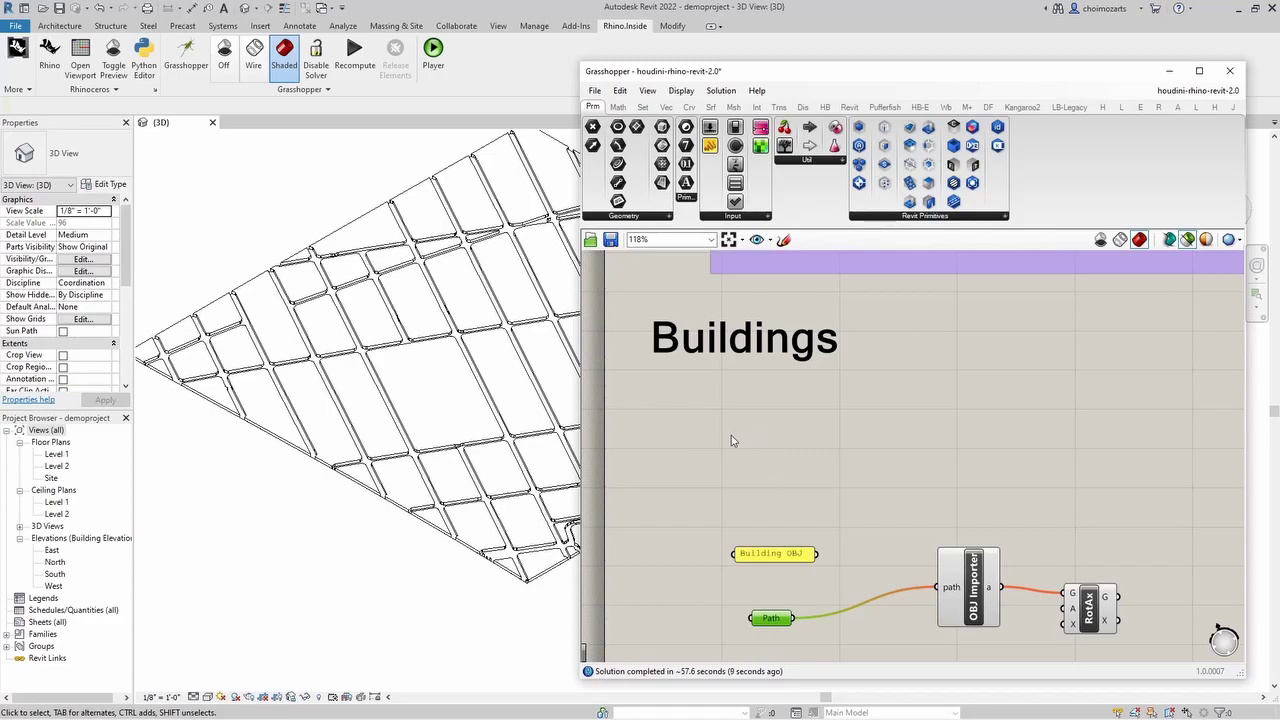
Examine the Buildings section's RotAx and OBJ Importer components, and move the Grasshopper window aside to check the Revit view
scroll(731, 435, down, 3)
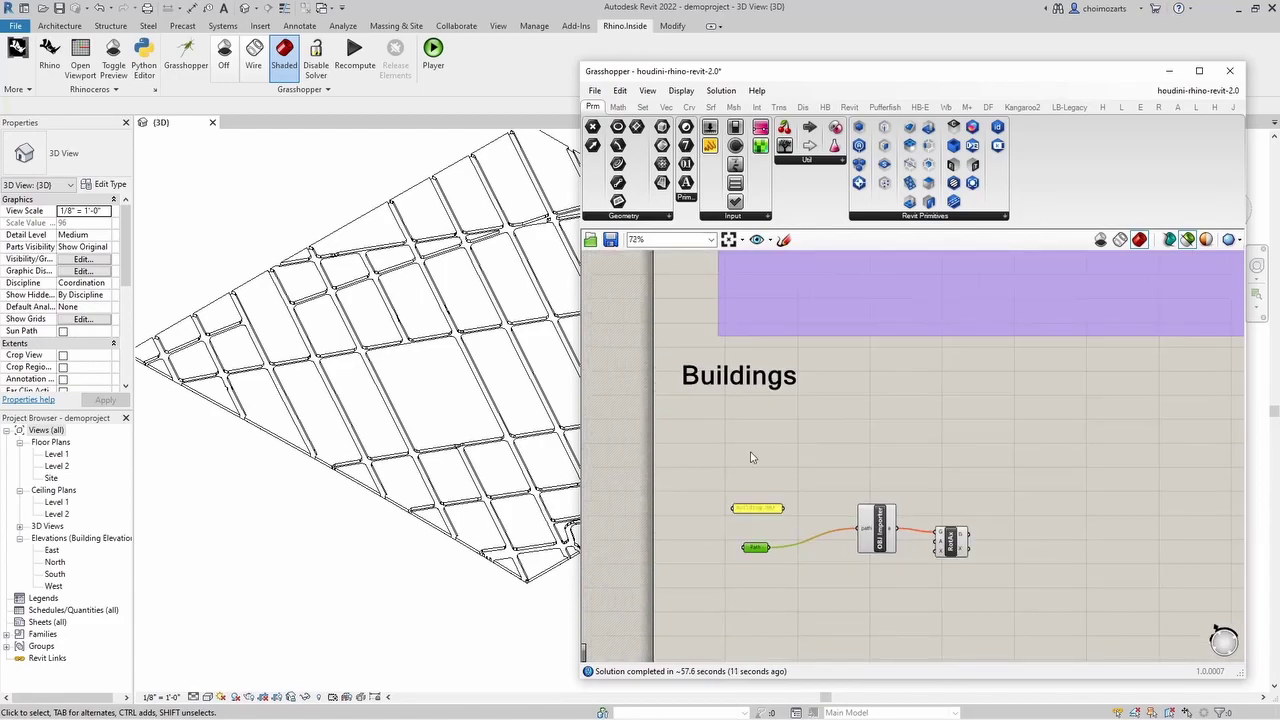
scroll(912, 544, up, 3)
click(972, 537)
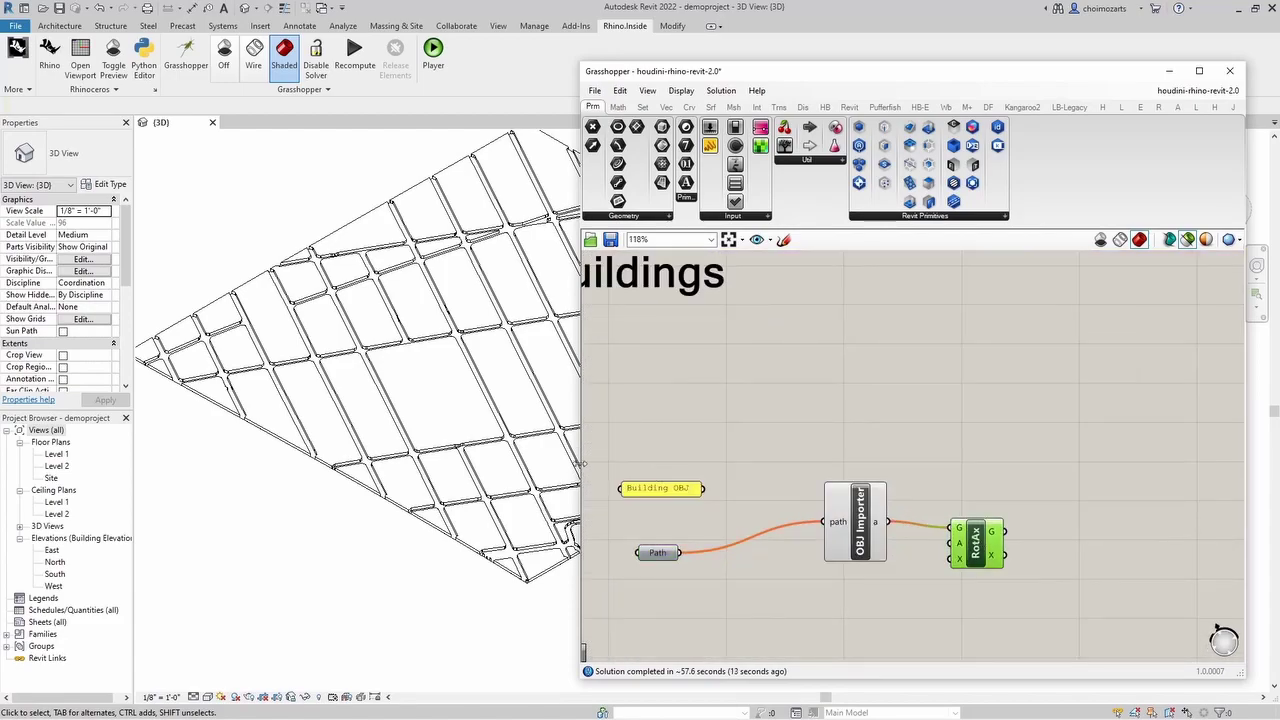
click(870, 522)
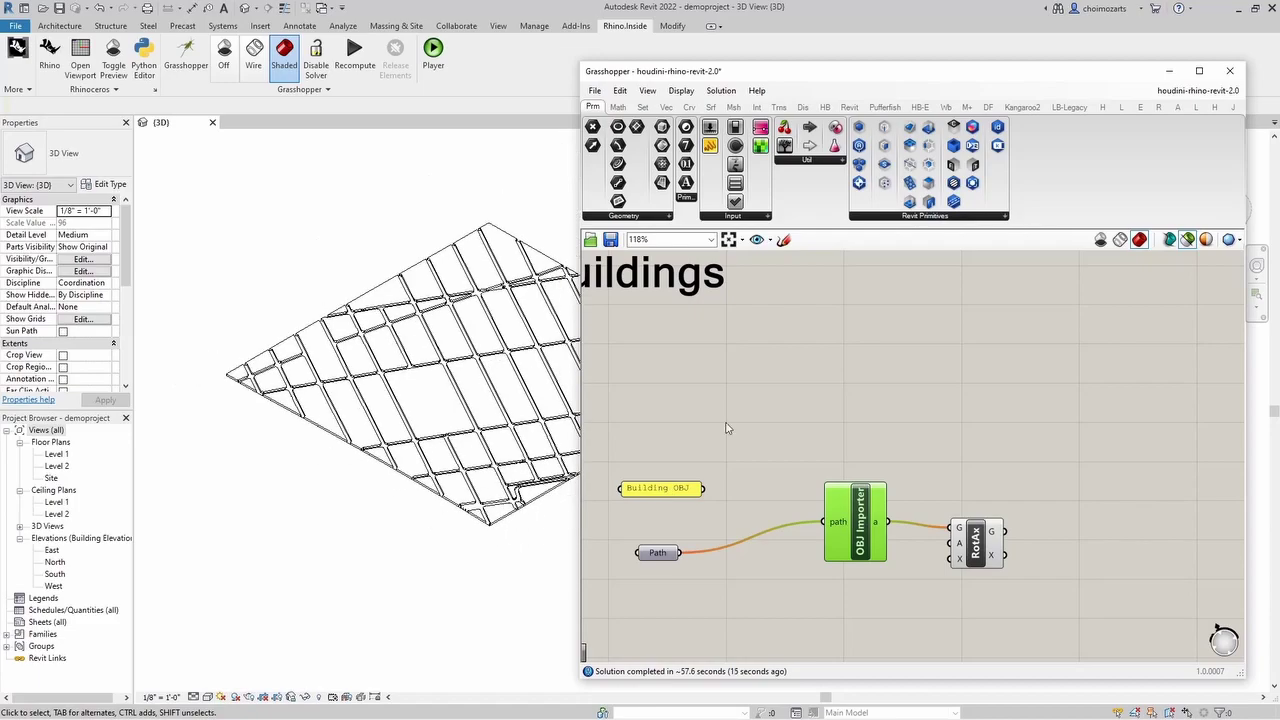
drag(797, 77, 853, 65)
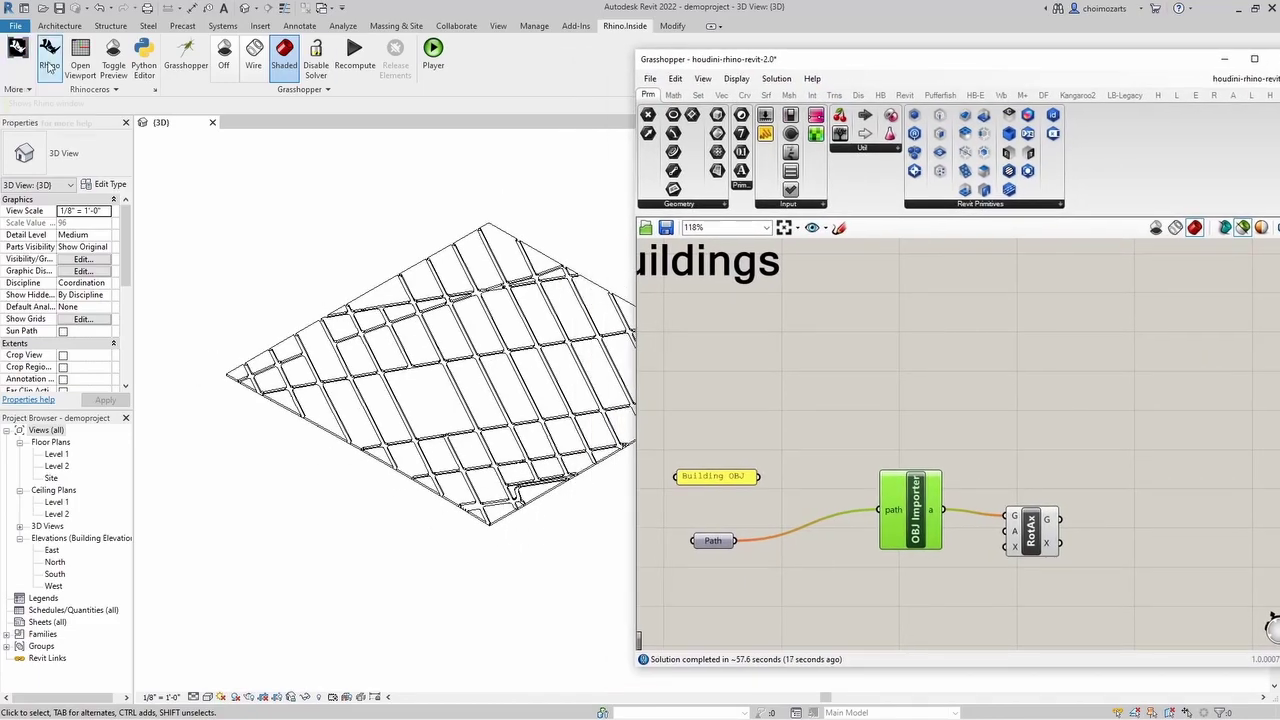
right_drag(1021, 437, 858, 370)
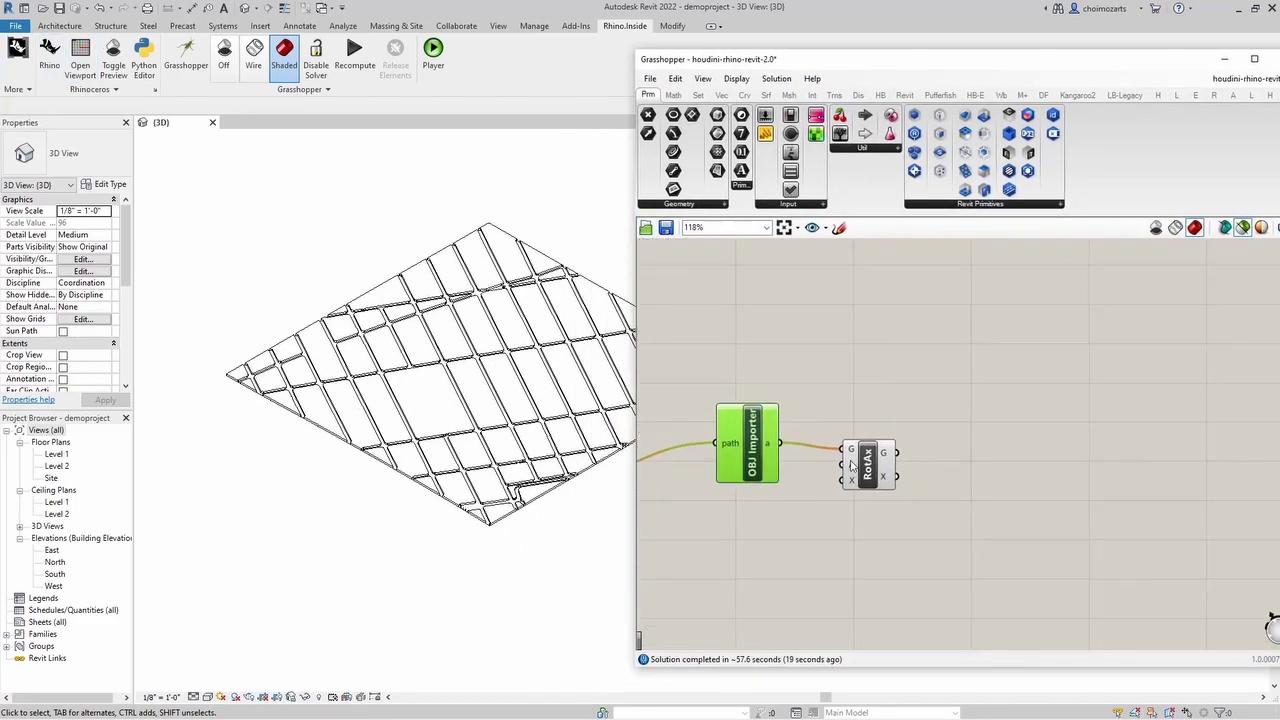
Add an Add Geometry DirectShape component after RotAx in the Buildings section and connect the rotated geometry to its G input
double_click(955, 457)
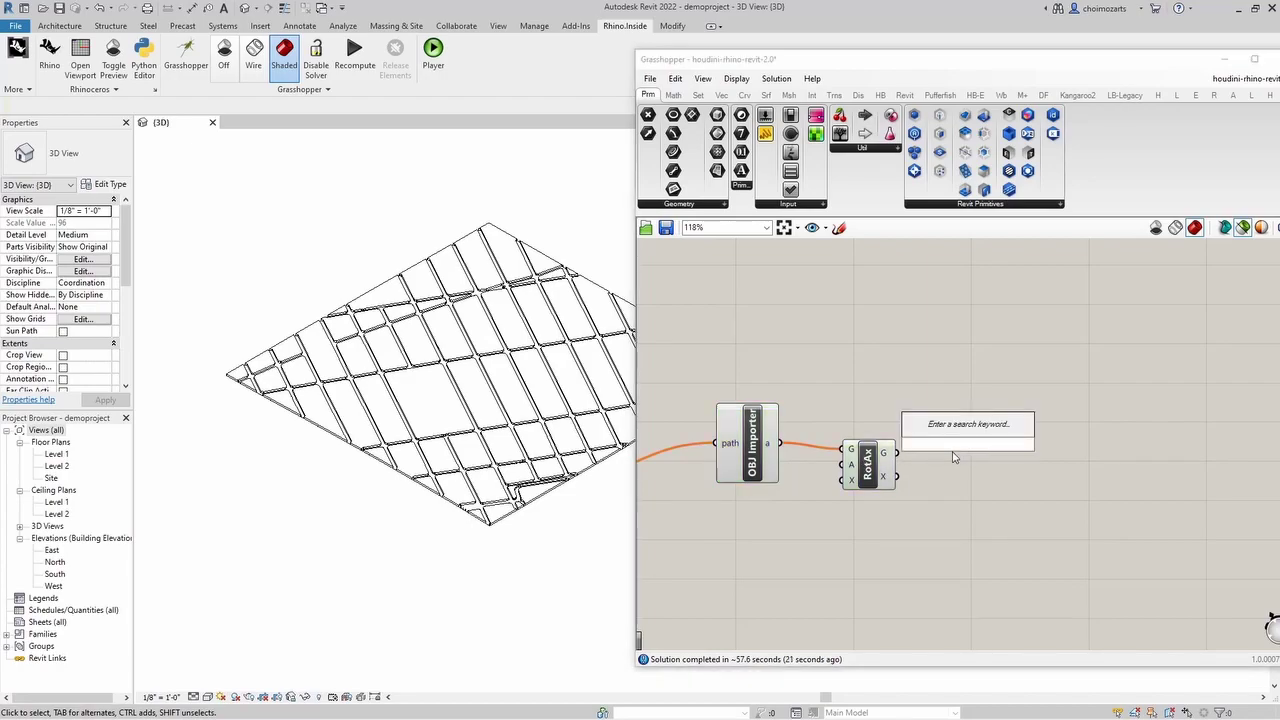
text(geom)
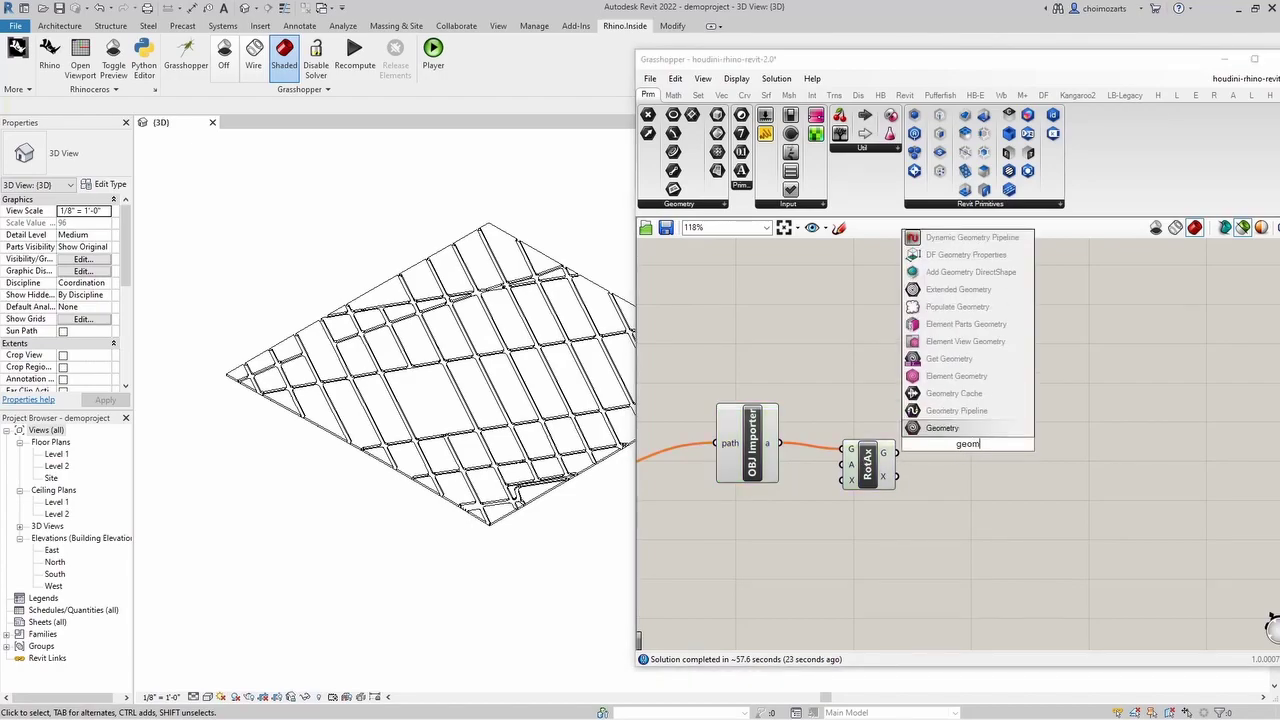
text(etry direc)
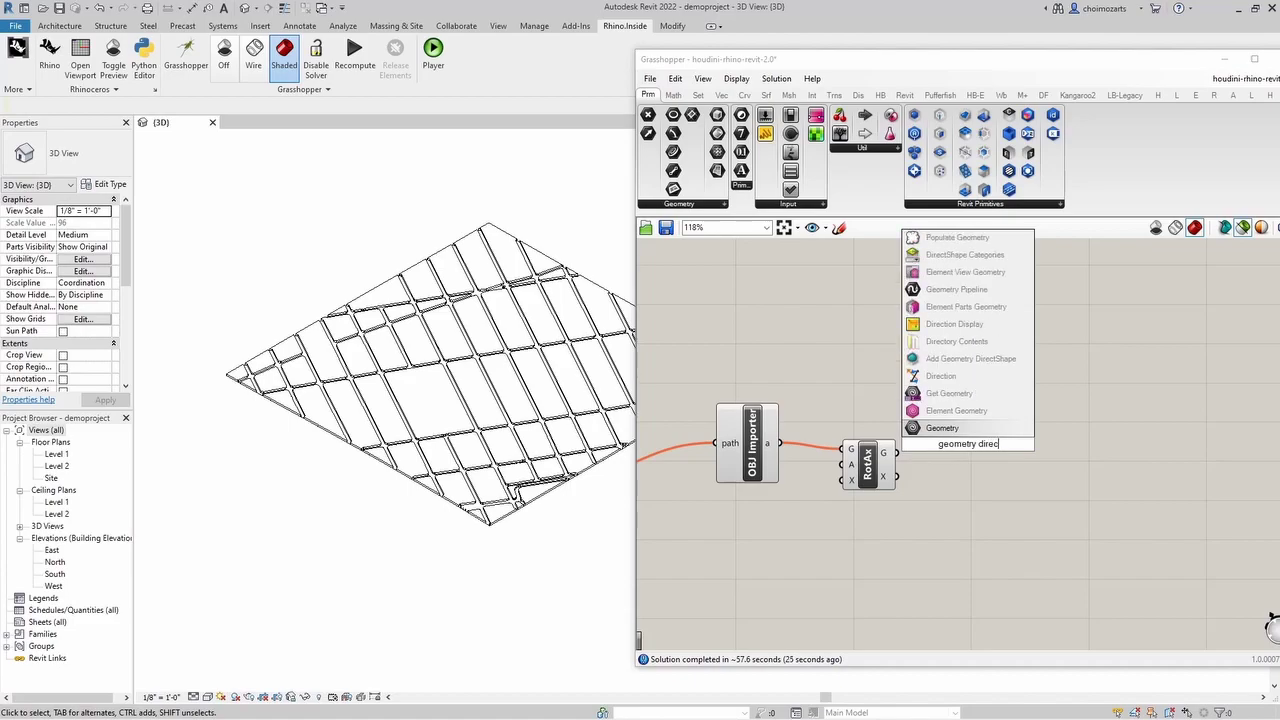
key(Up)
key(Up)
key(Up)
key(Up)
key(Return)
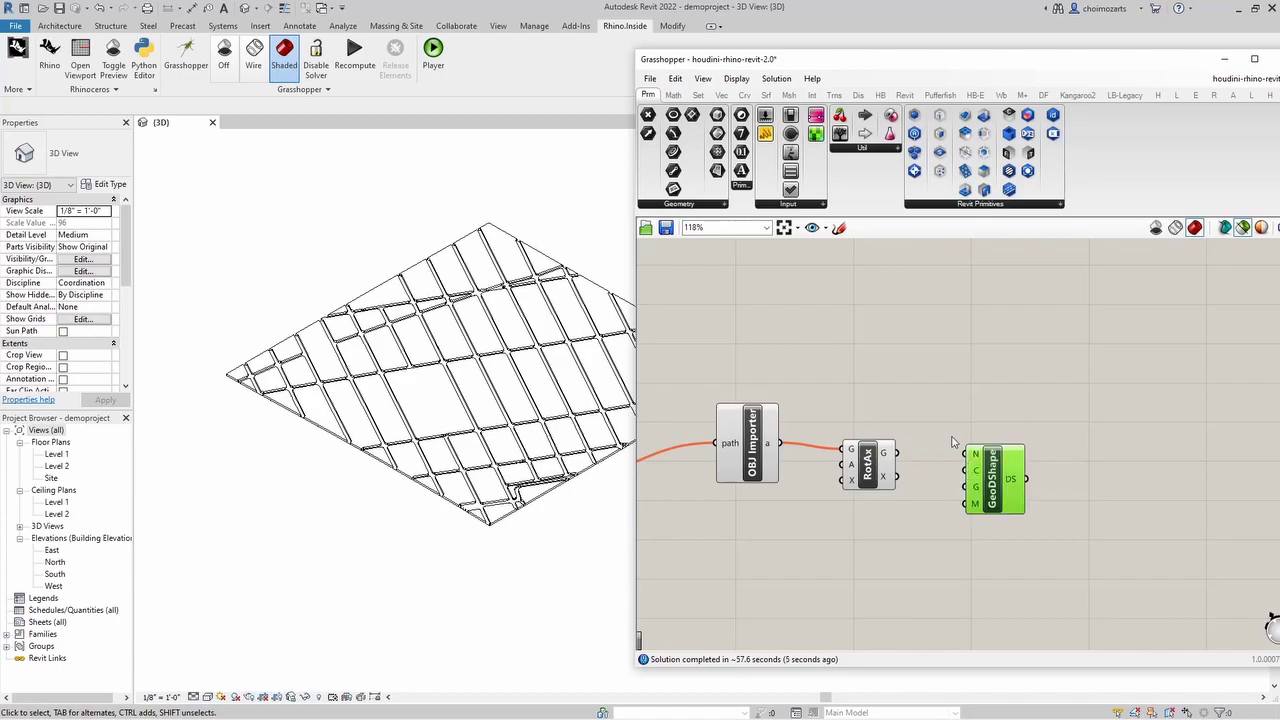
drag(898, 455, 967, 487)
scroll(460, 499, down, 3)
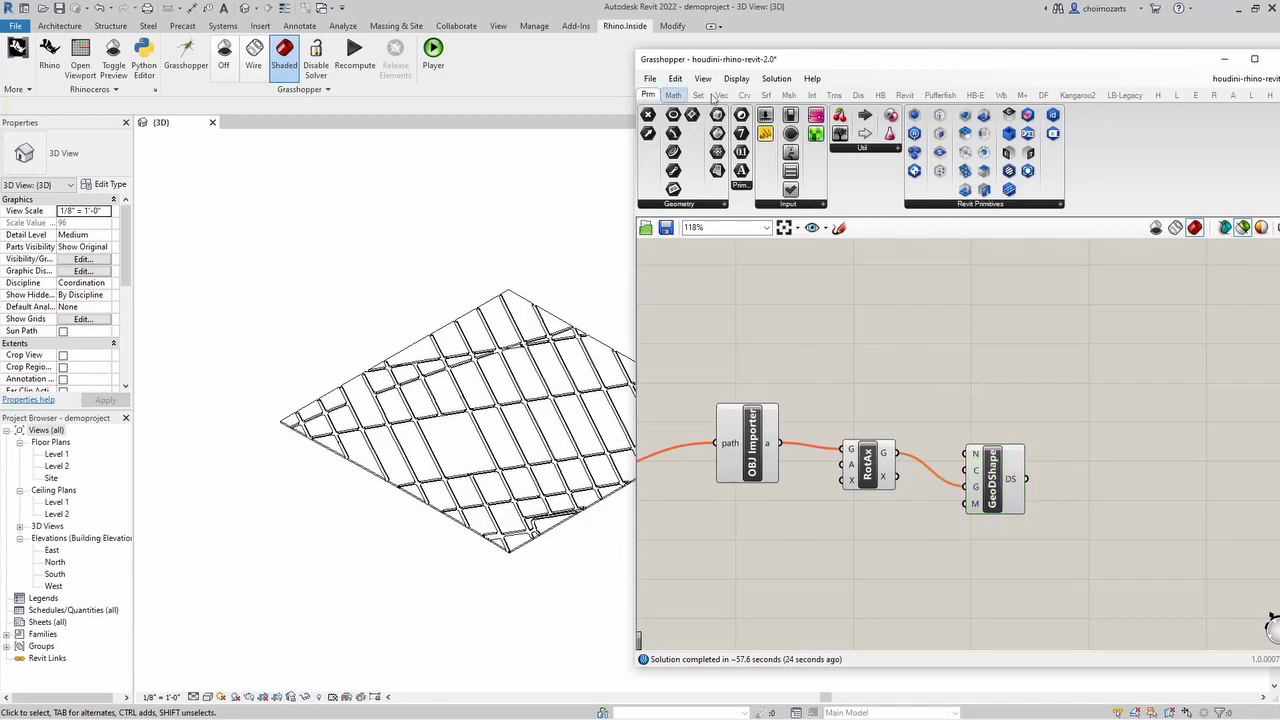
Reopen Grasshopper, select the RotAx component and zoom the Rhino Perspective viewport to its extents to check the preview
drag(851, 70, 673, 72)
scroll(754, 361, down, 2)
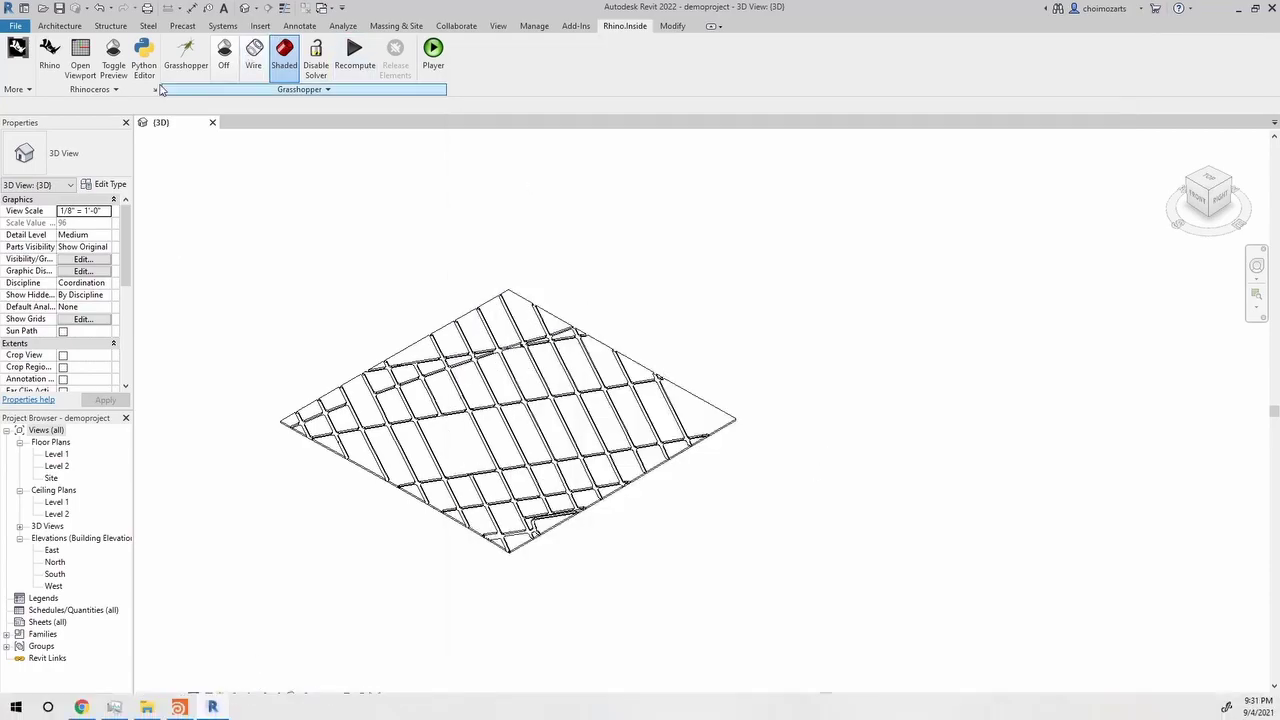
click(188, 60)
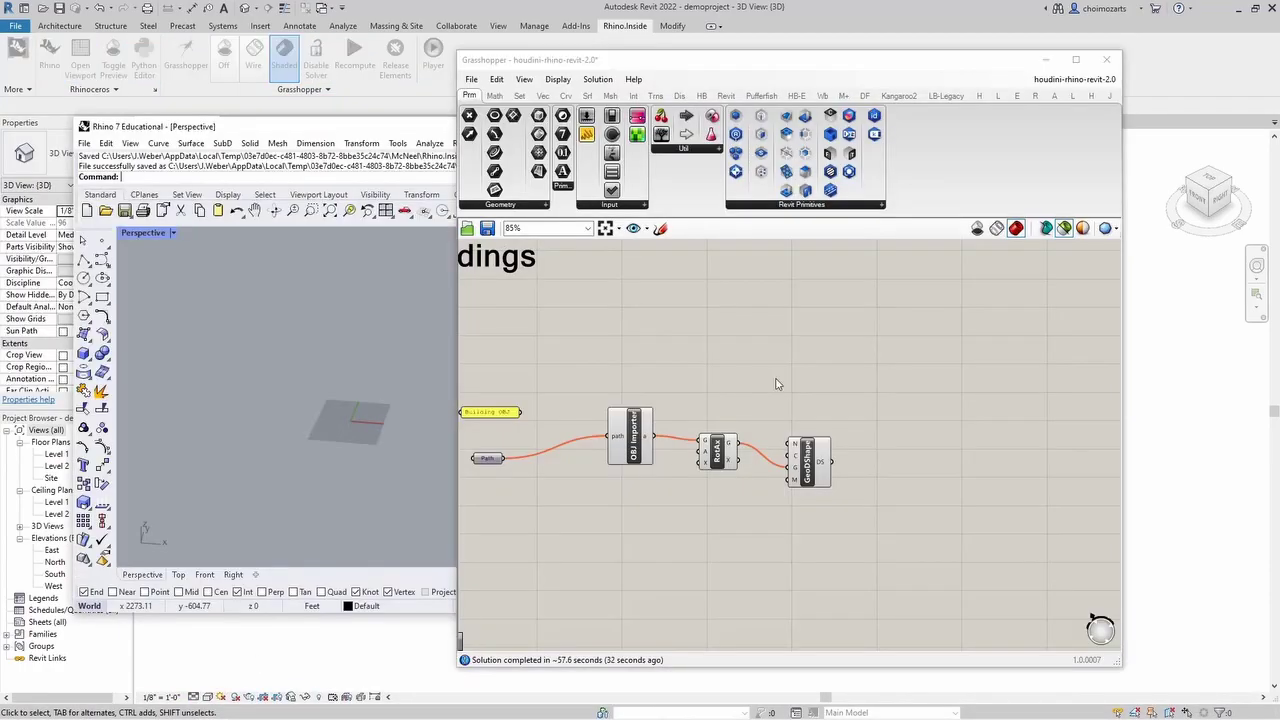
click(809, 462)
click(716, 454)
click(328, 358)
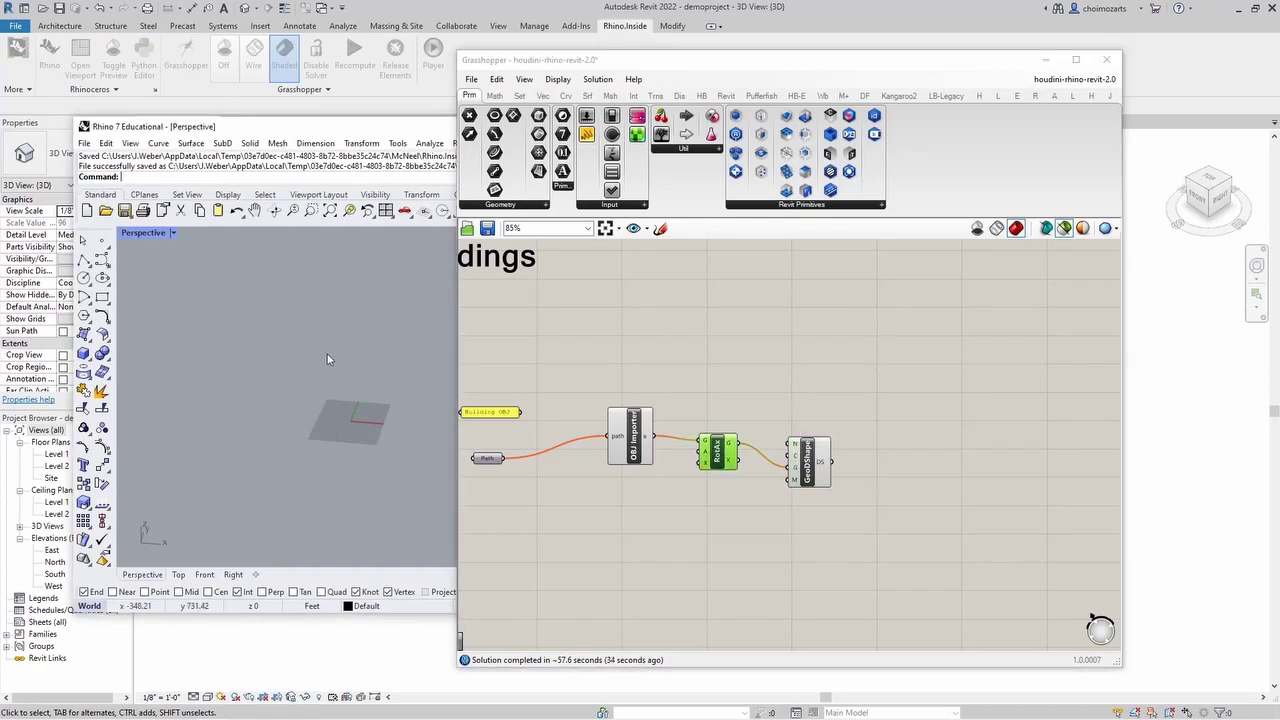
text(z)
key(Return)
text(e)
key(Return)
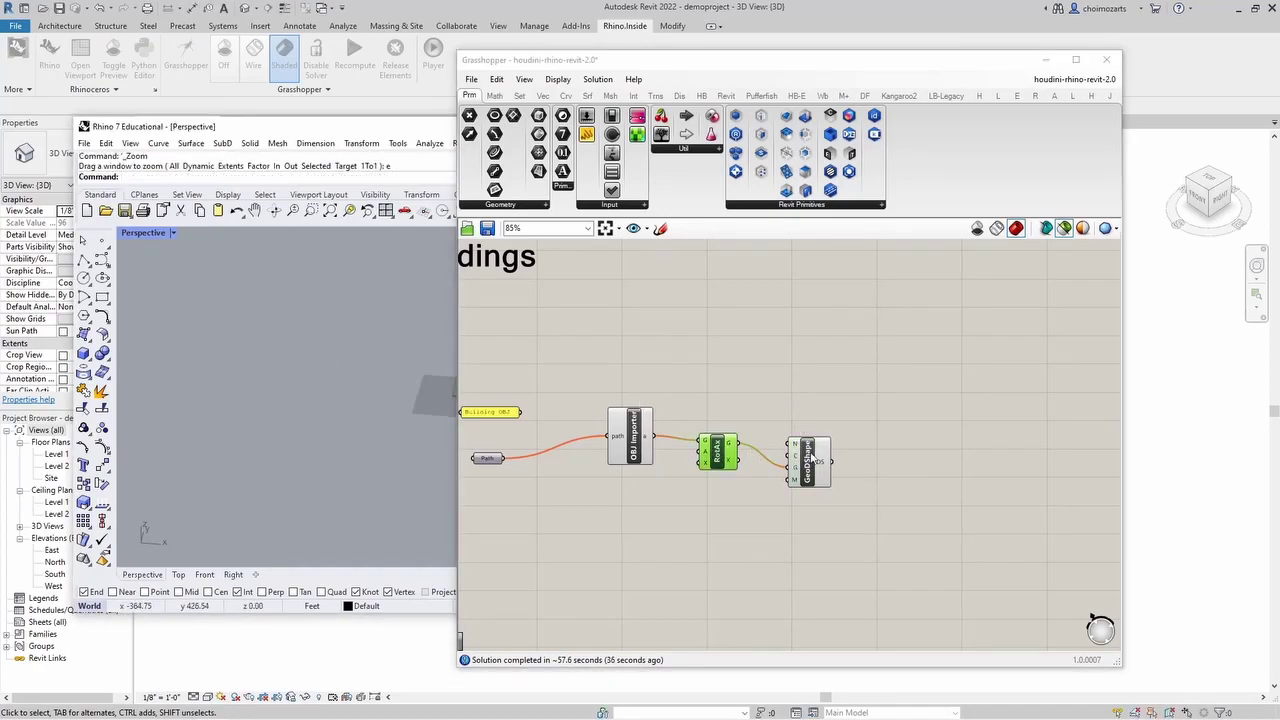
Compute the Buildings definition to generate the building geometry in Revit, and move the Rhino window aside to check the 3D view
click(829, 371)
click(482, 46)
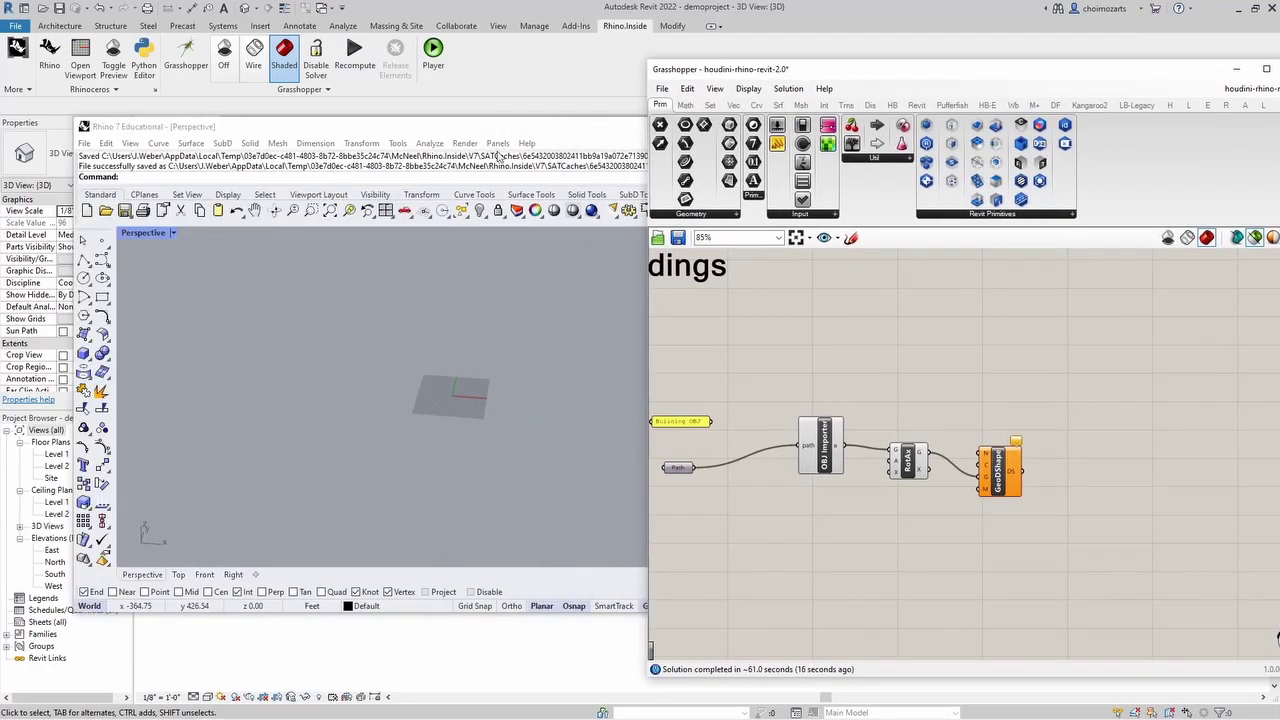
drag(497, 131, 128, 200)
click(597, 197)
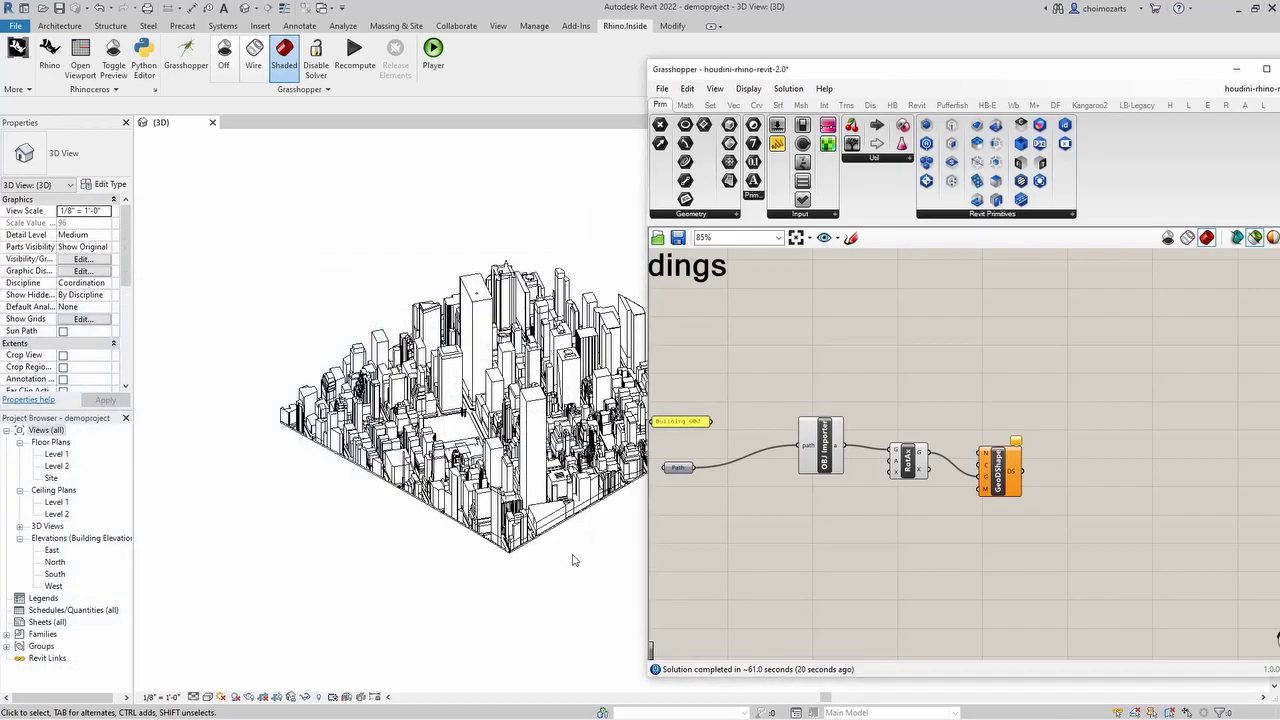
Save the Grasshopper definition and close its window
drag(840, 80, 661, 67)
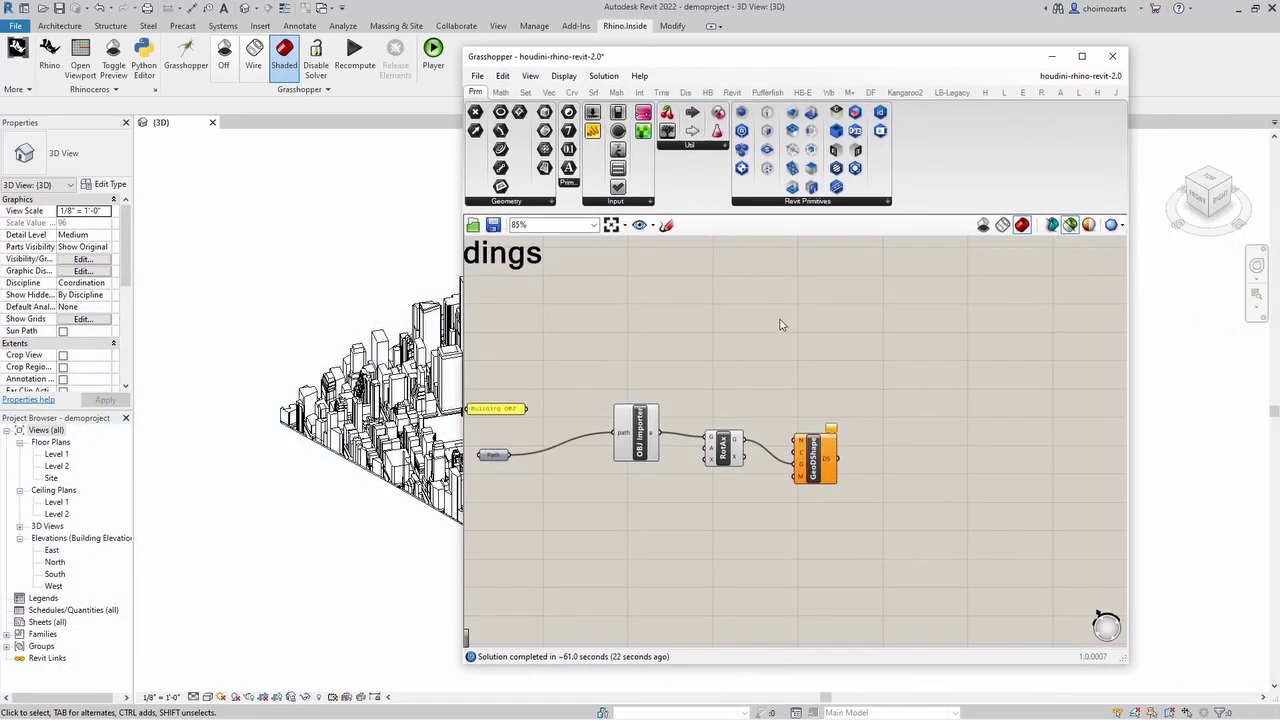
key(ctrl+s)
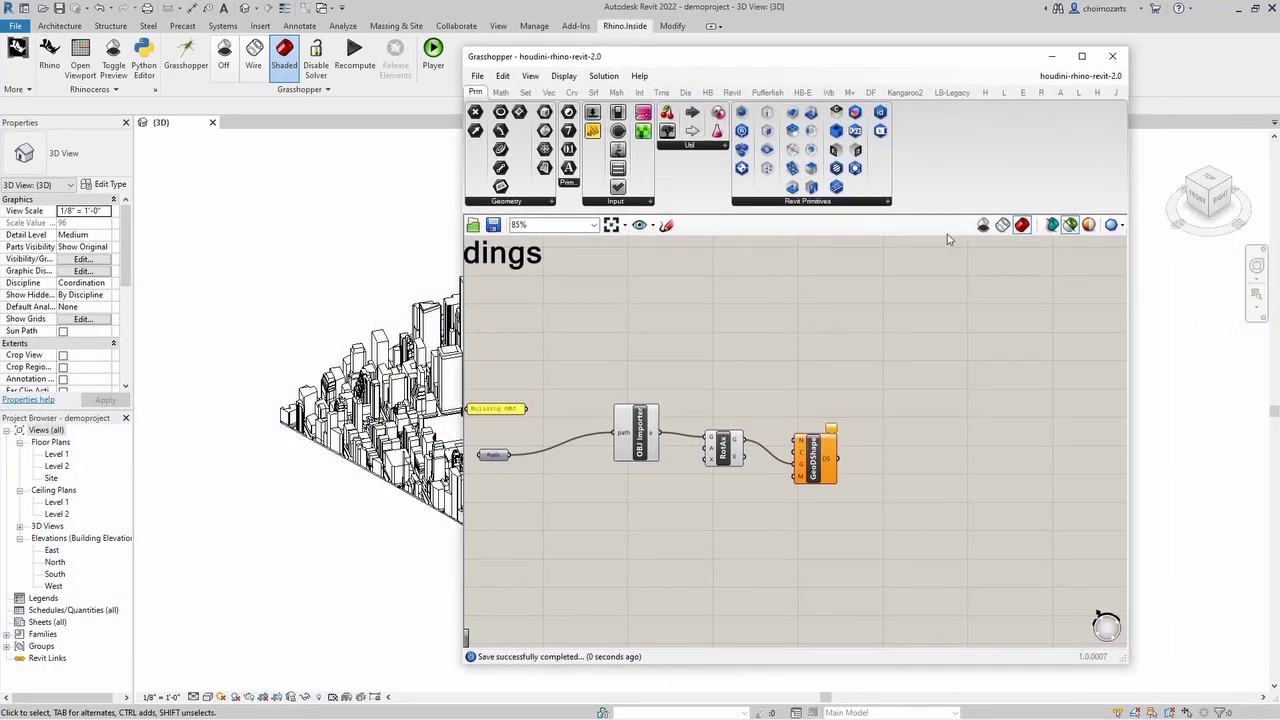
click(1111, 59)
Examine the generated city from several angles, selecting the large open block, and look over the massing and site tools
scroll(677, 497, up, 3)
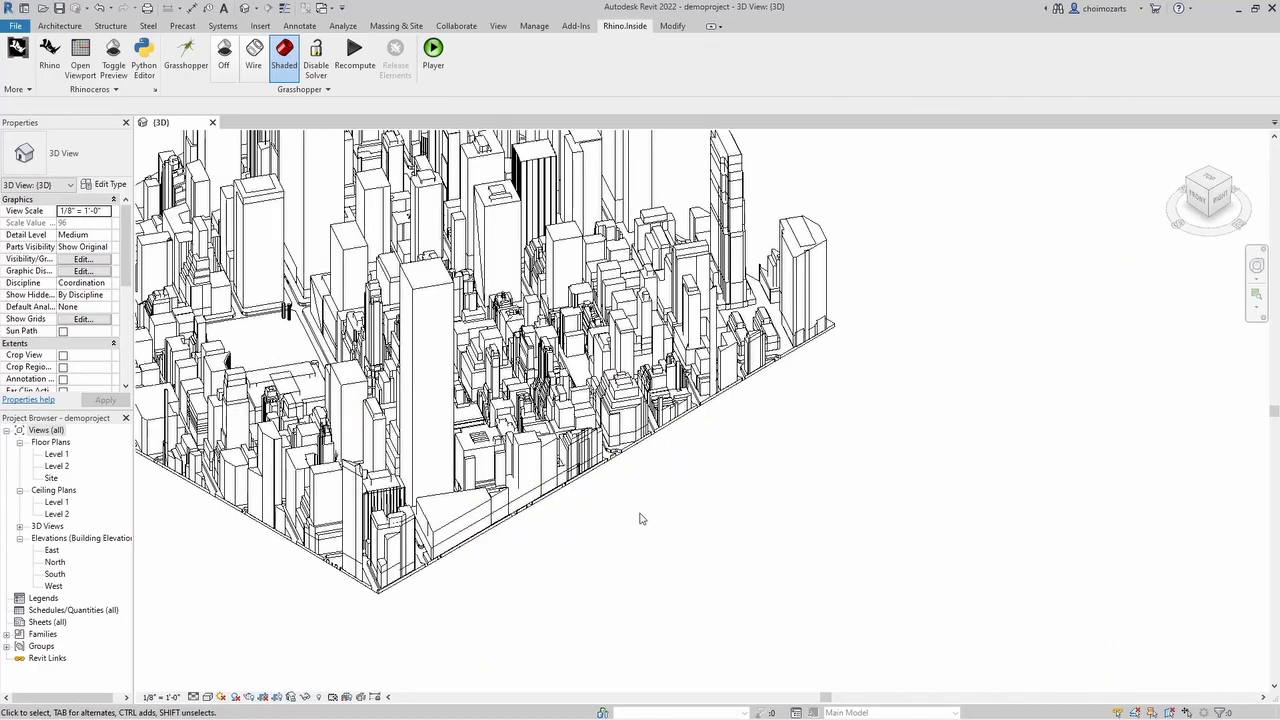
scroll(640, 517, down, 3)
shift+middle_drag(715, 556, 727, 470)
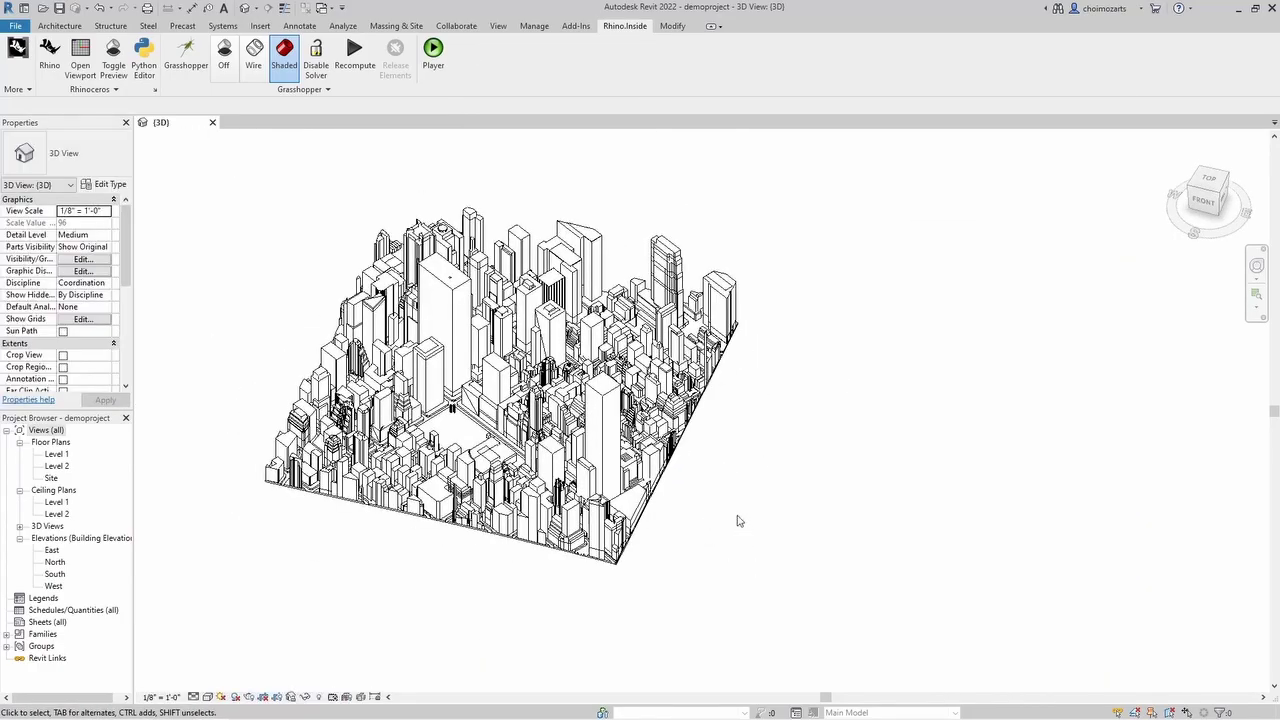
shift+middle_drag(739, 521, 600, 480)
scroll(531, 444, up, 4)
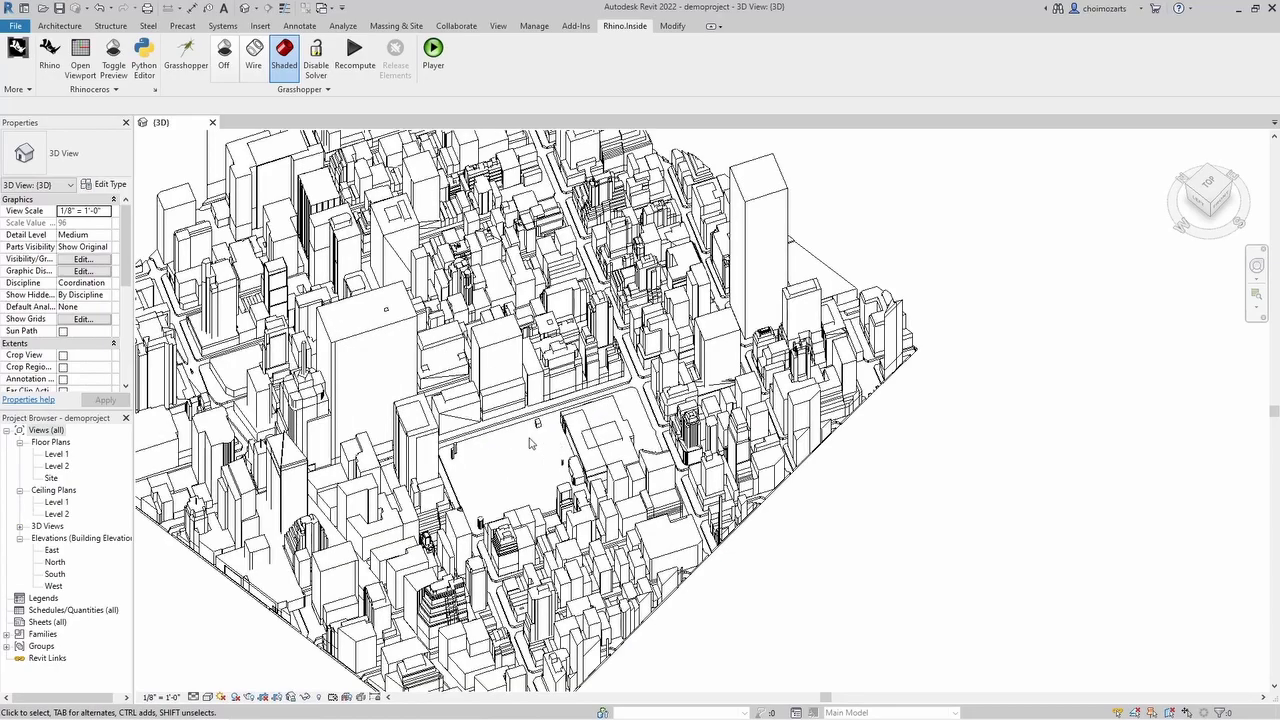
scroll(531, 444, up, 2)
click(489, 432)
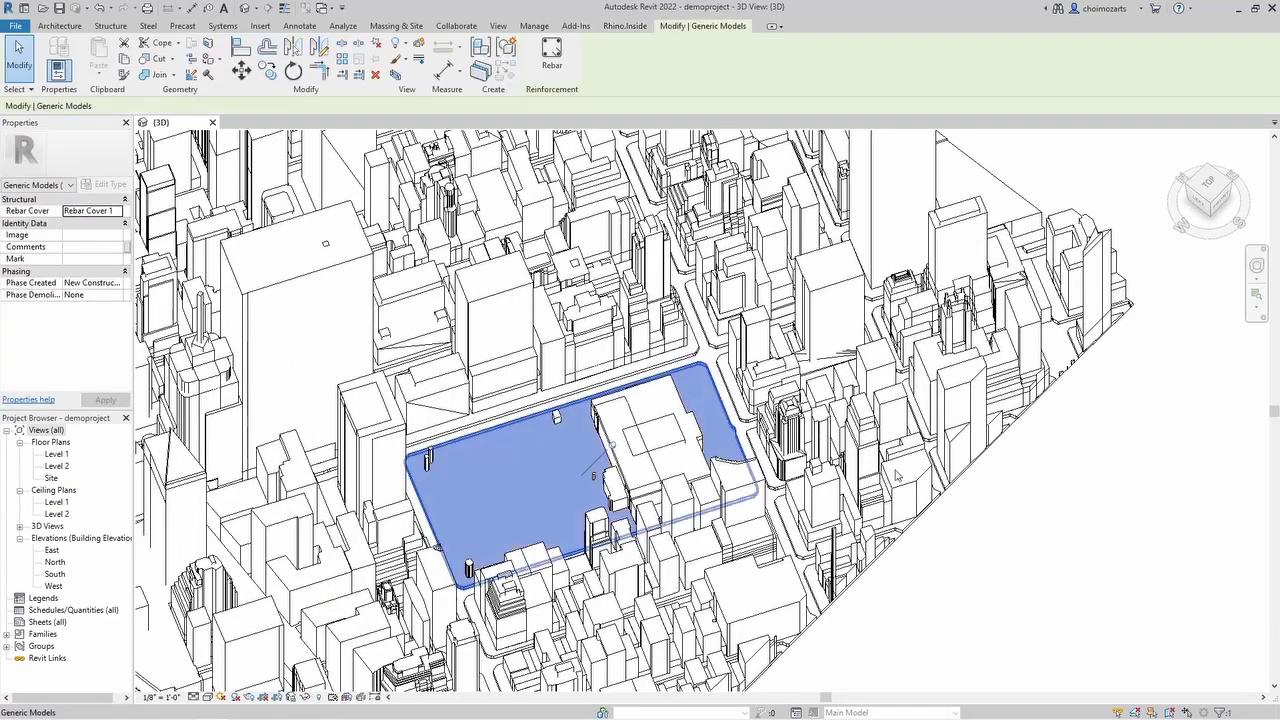
click(1090, 527)
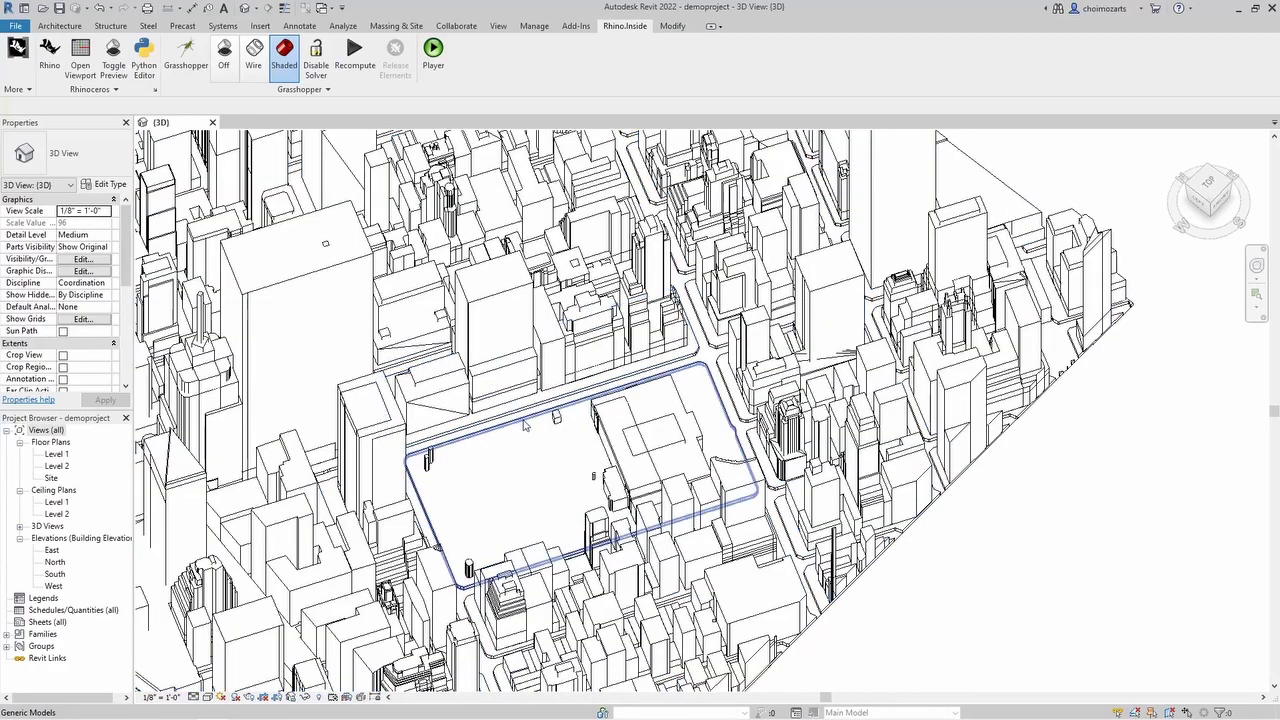
click(524, 424)
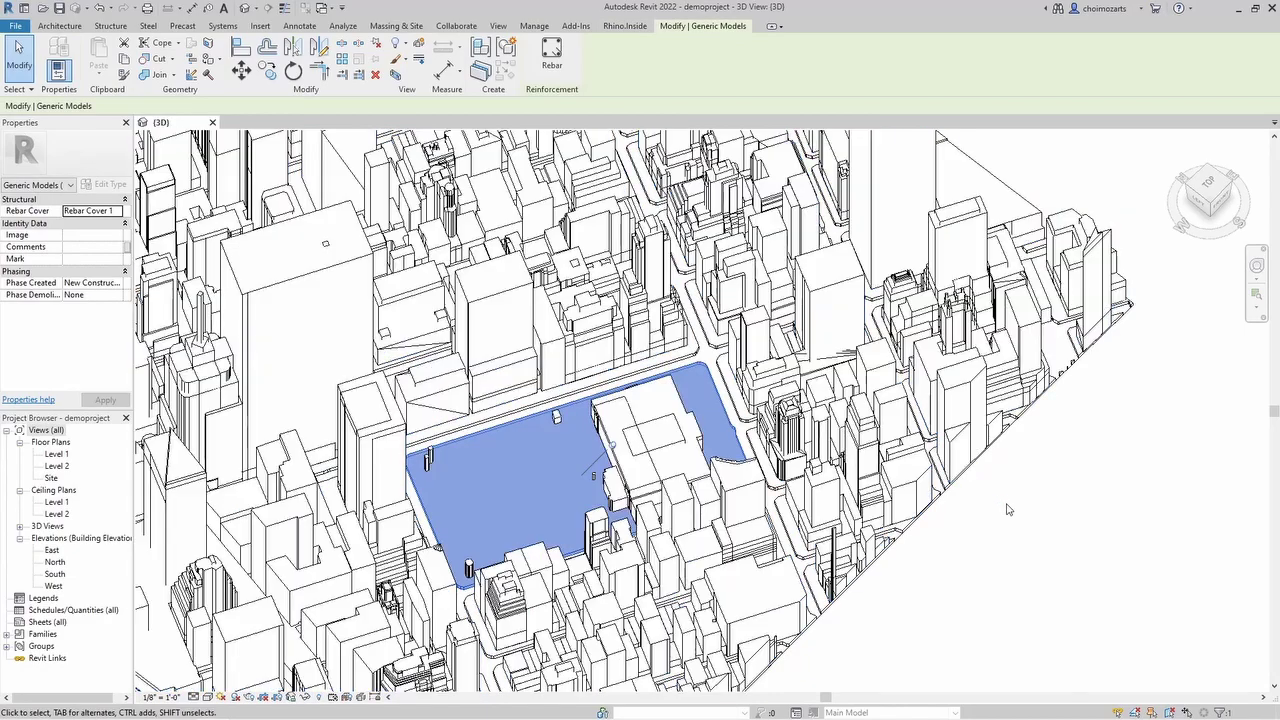
click(942, 520)
shift+middle_drag(942, 520, 963, 565)
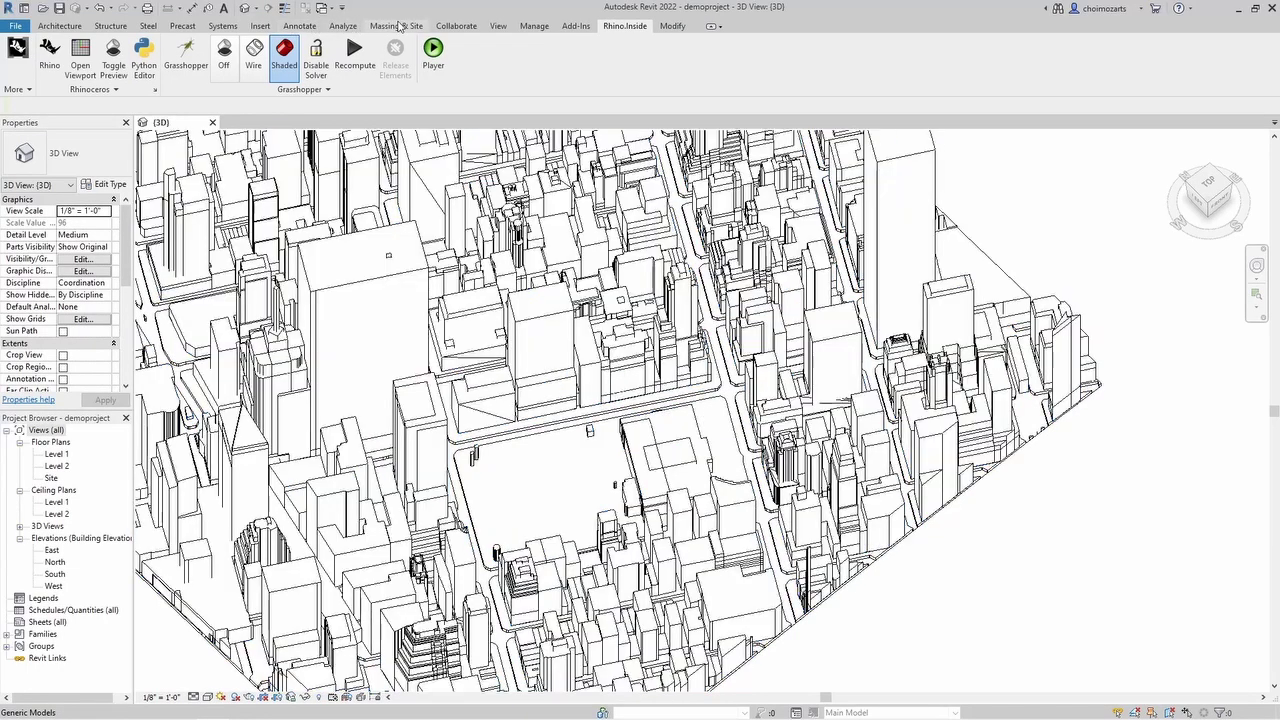
click(396, 26)
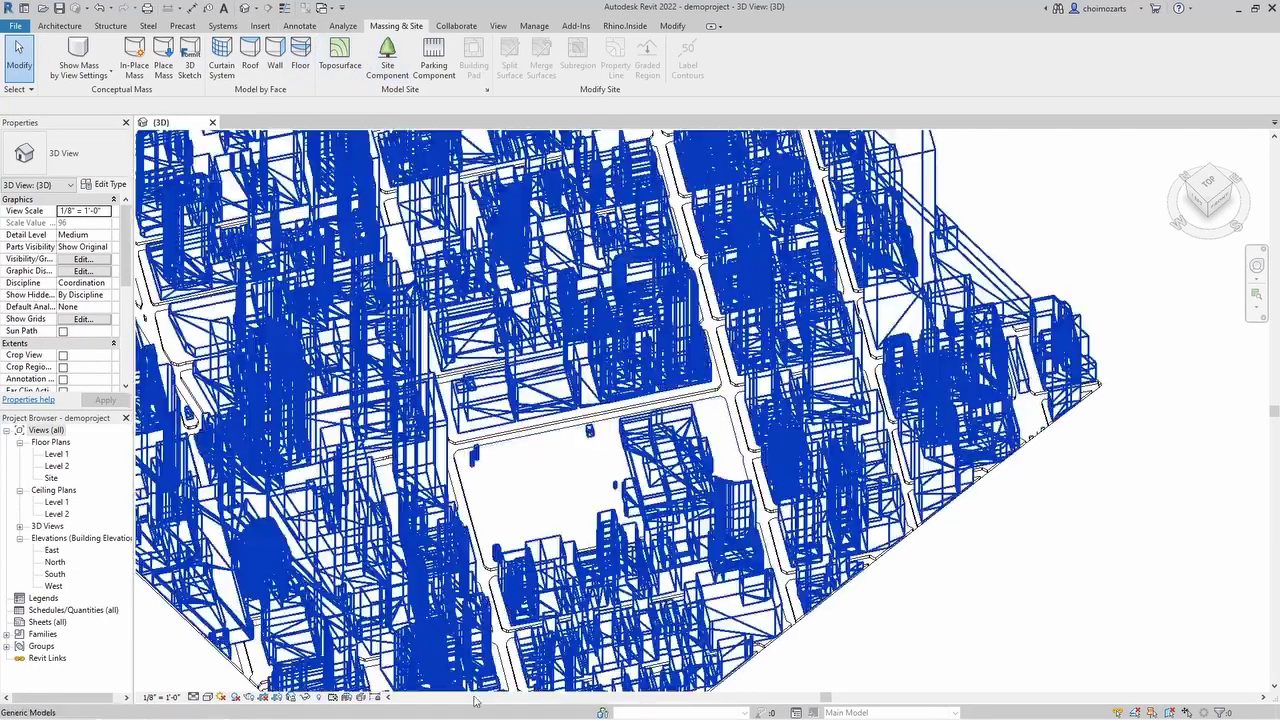
scroll(615, 470, down, 3)
shift+middle_drag(615, 470, 440, 475)
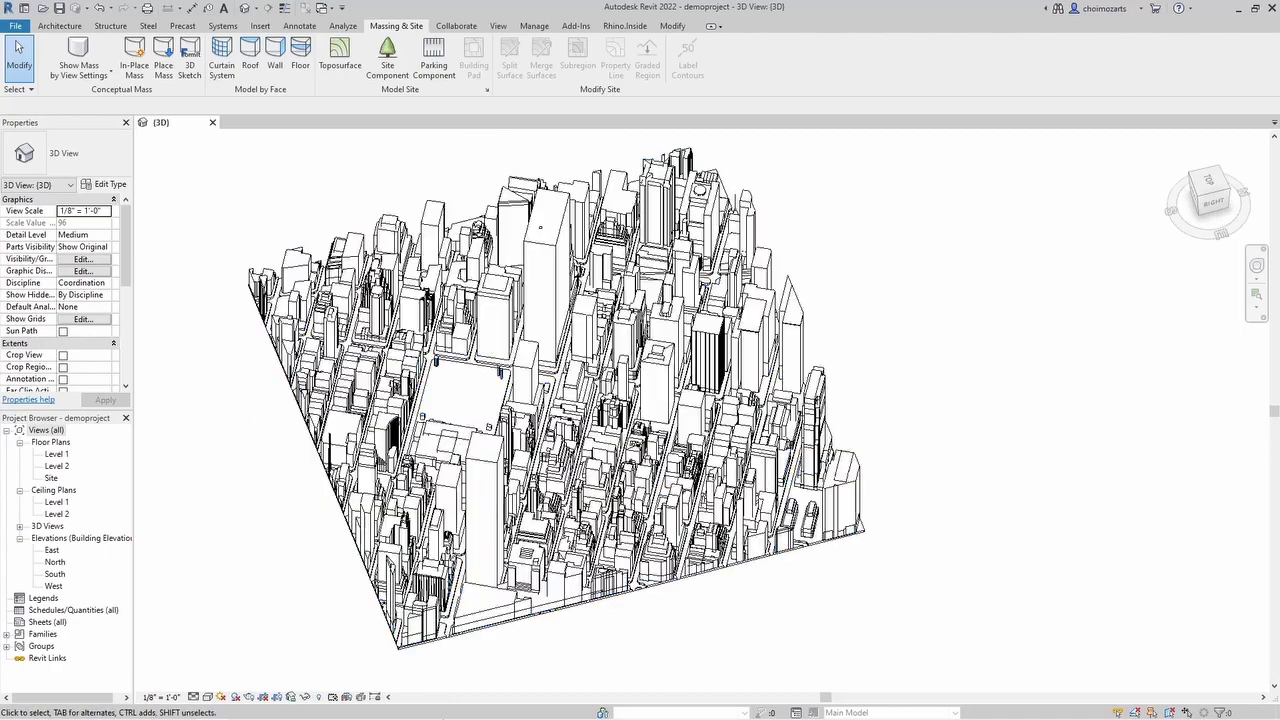
Bring up the Rhino window over the Revit view and launch Grasshopper with the Grasshopper command
click(625, 26)
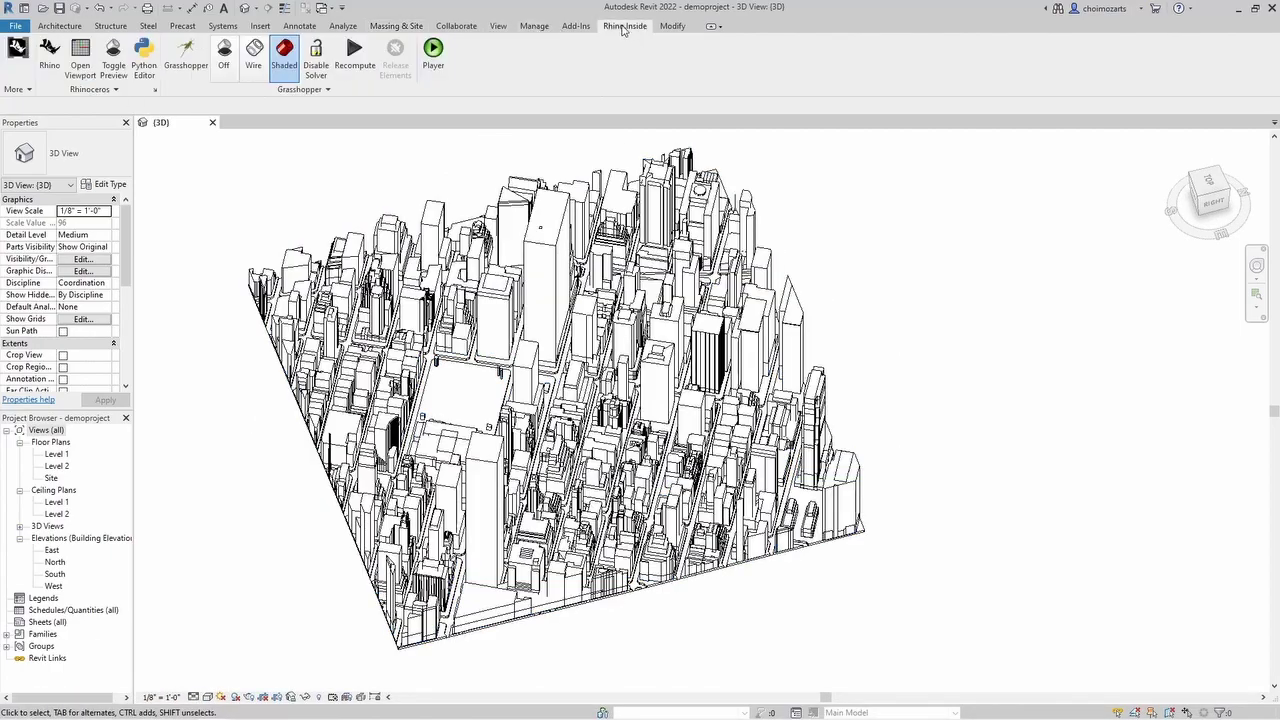
click(49, 55)
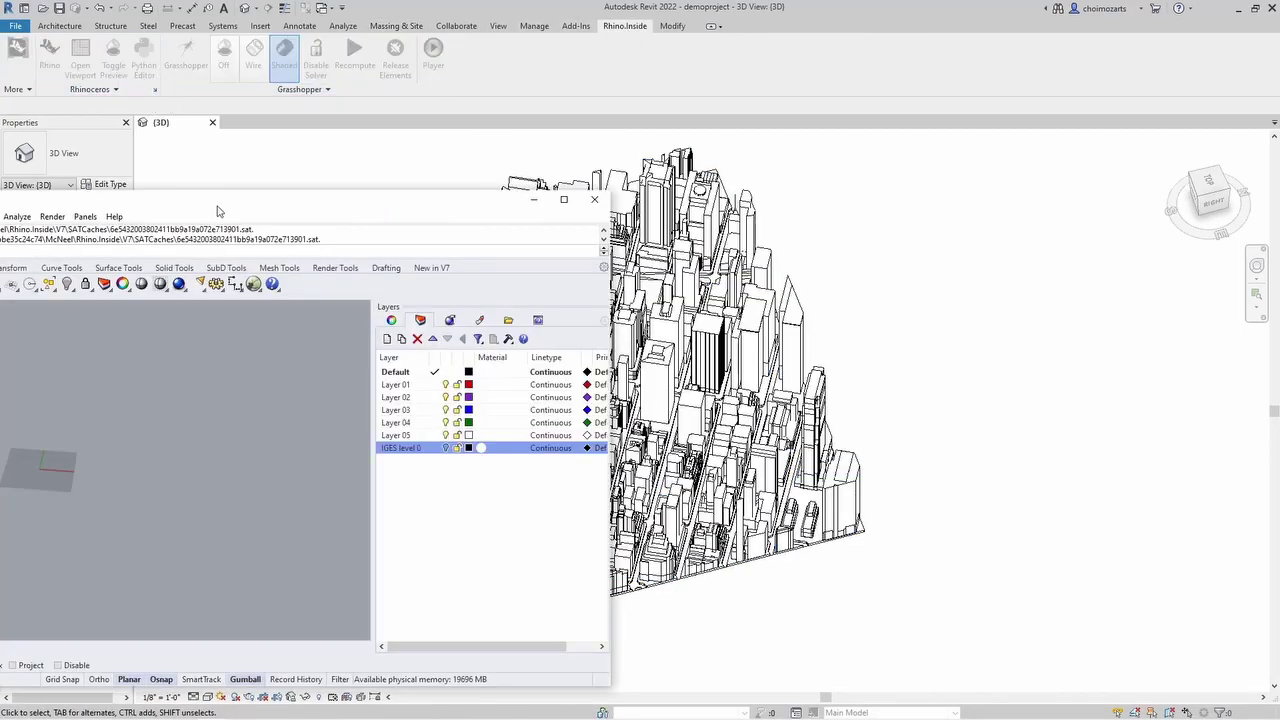
drag(212, 207, 754, 171)
drag(420, 169, 394, 160)
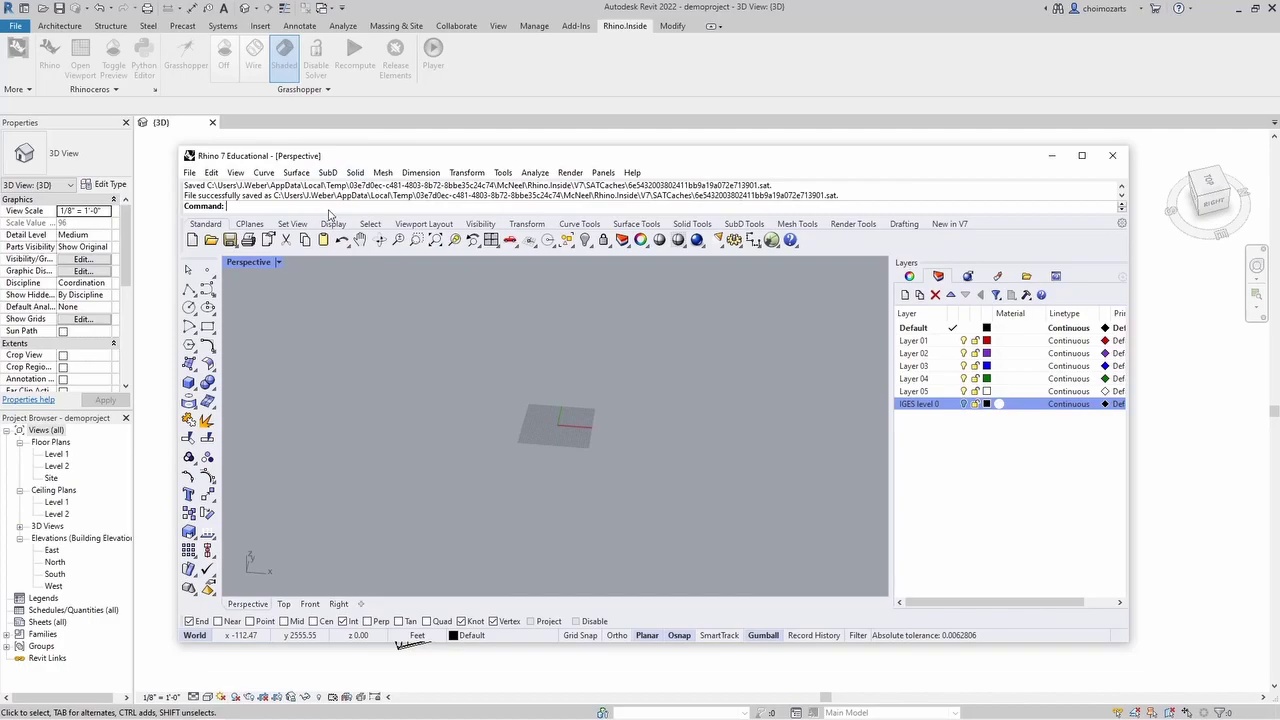
text(Grasshopper)
key(Return)
Bake the Join component's geometry from the purple roads and blocks group into Rhino
scroll(834, 440, down, 4)
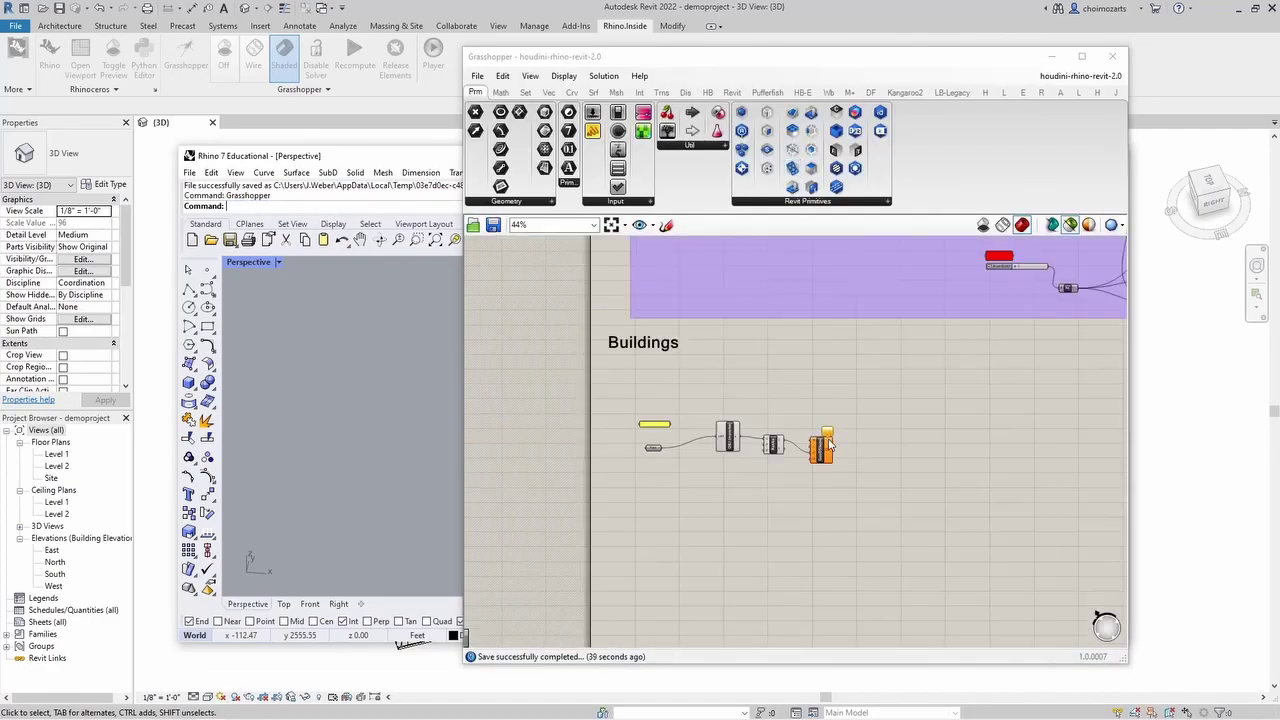
right_drag(866, 378, 526, 519)
scroll(915, 457, up, 4)
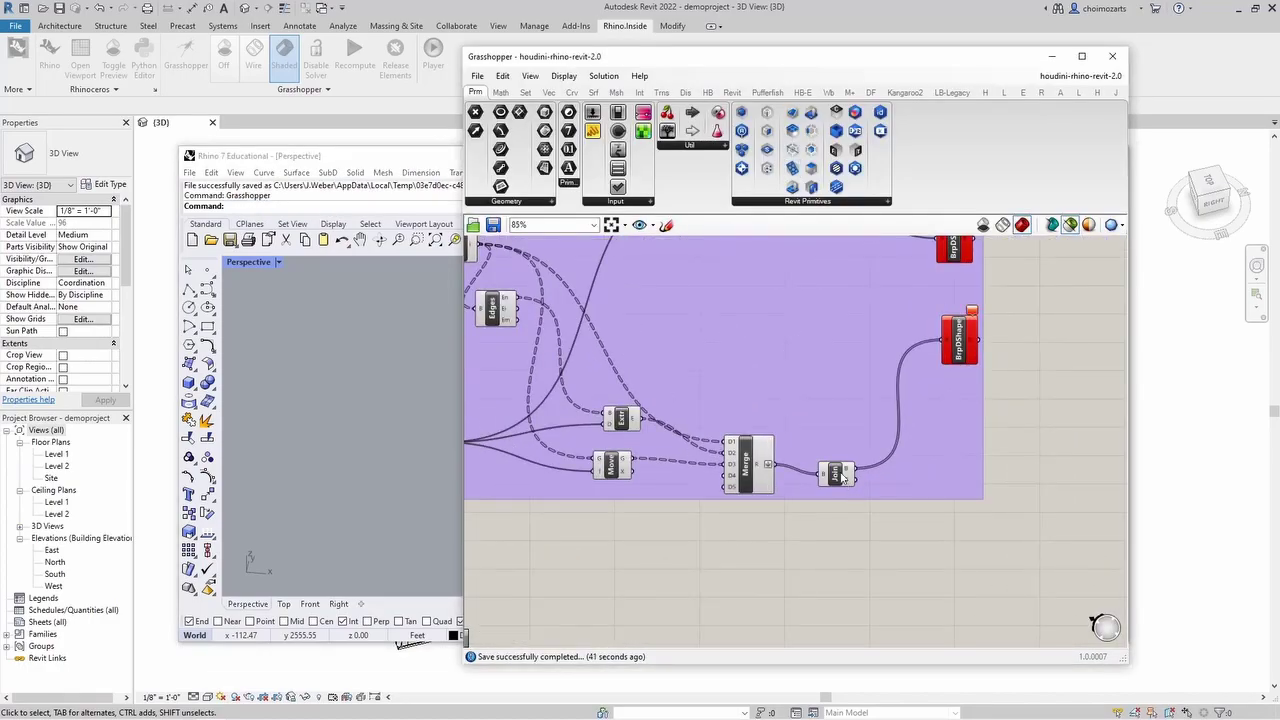
click(843, 477)
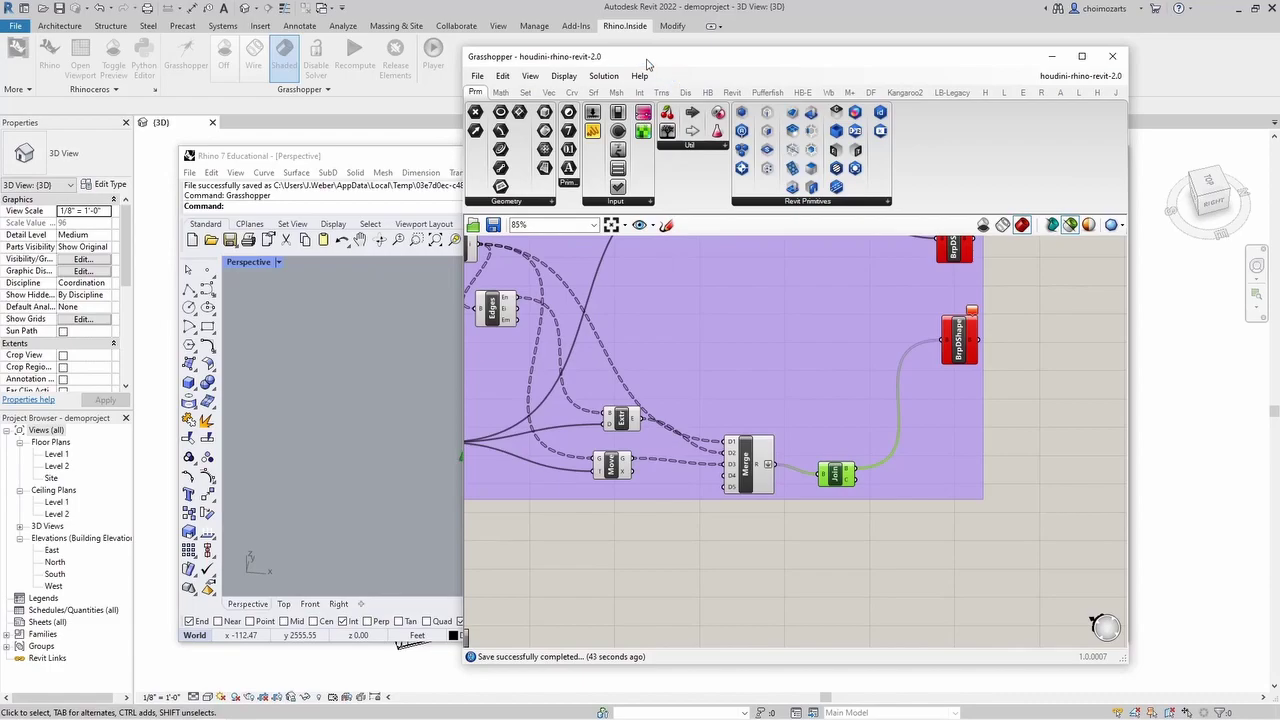
drag(664, 62, 848, 64)
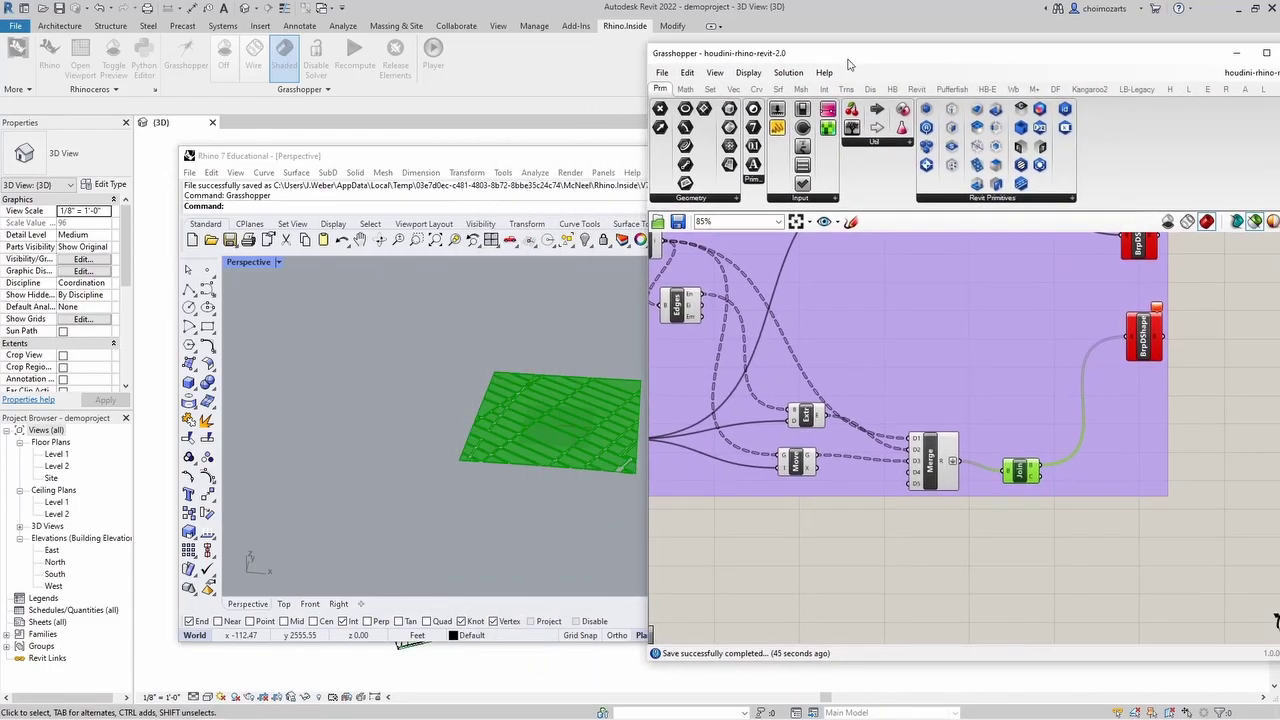
right_click(1024, 476)
click(1052, 526)
click(1069, 647)
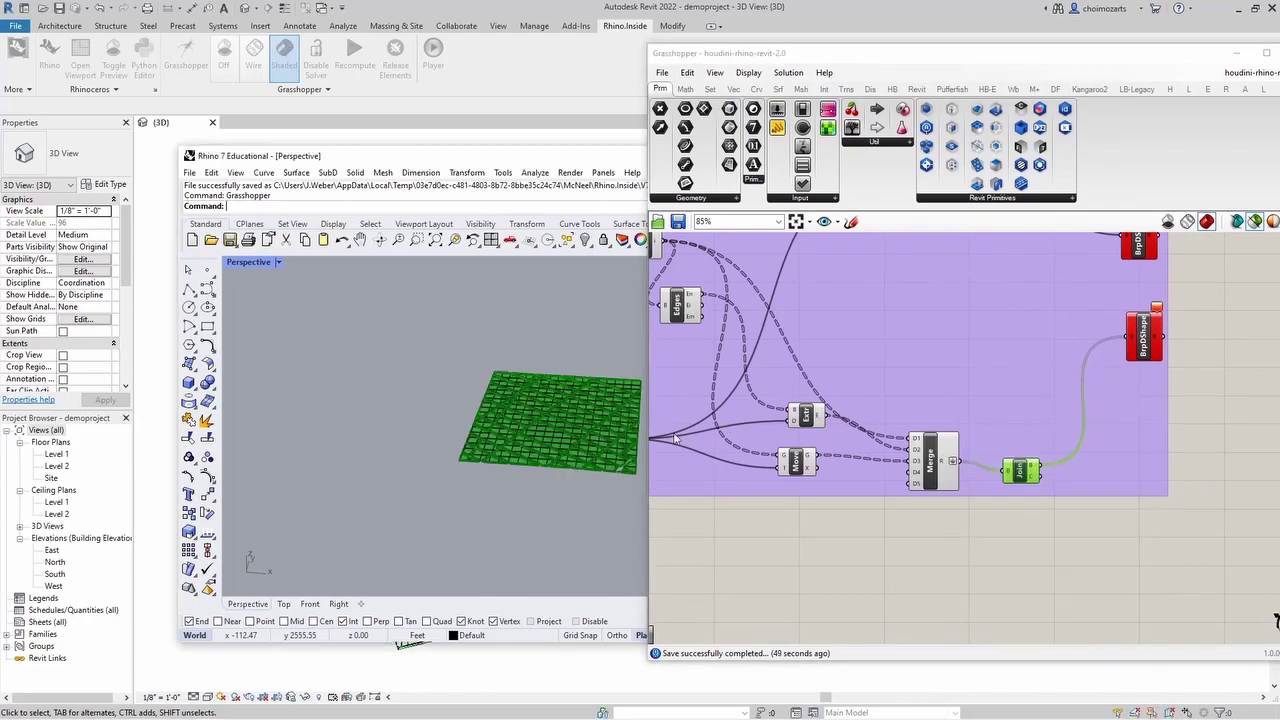
Close Grasshopper, inspect the baked road and block geometry in Rhino's Perspective viewport, and switch back to the Revit model
drag(1141, 61, 740, 73)
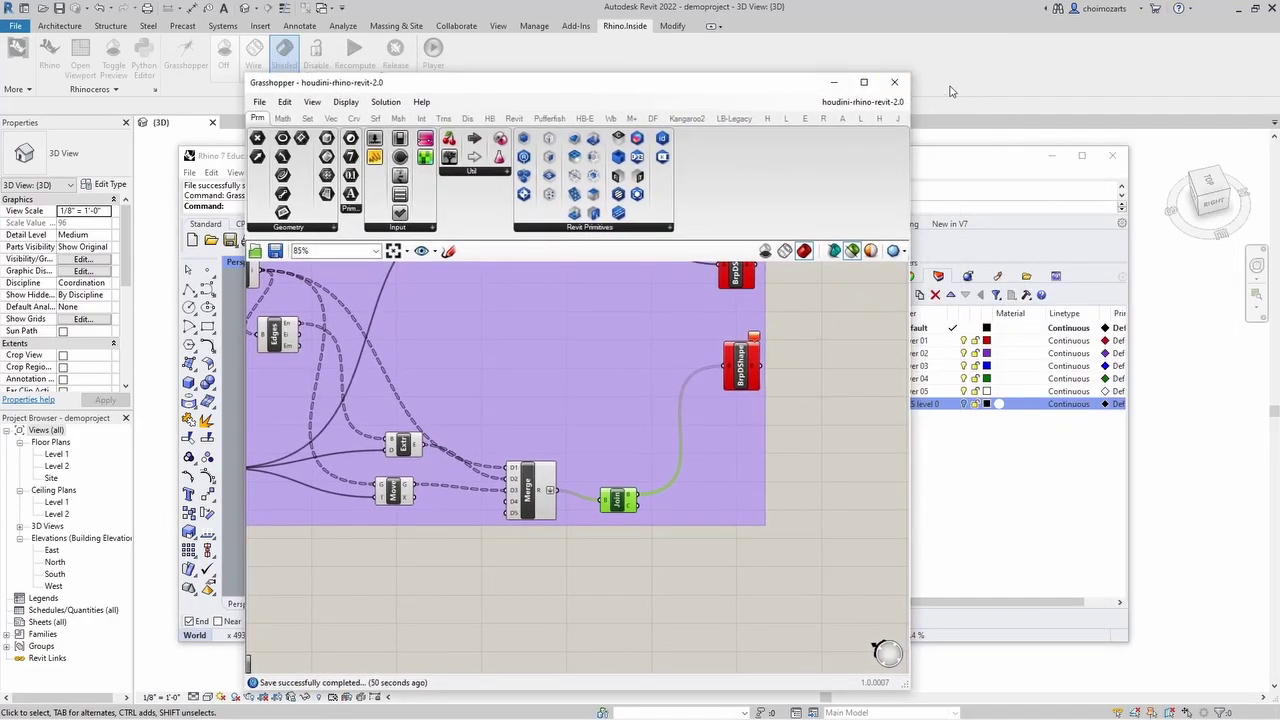
click(894, 83)
scroll(557, 458, up, 5)
drag(712, 157, 944, 308)
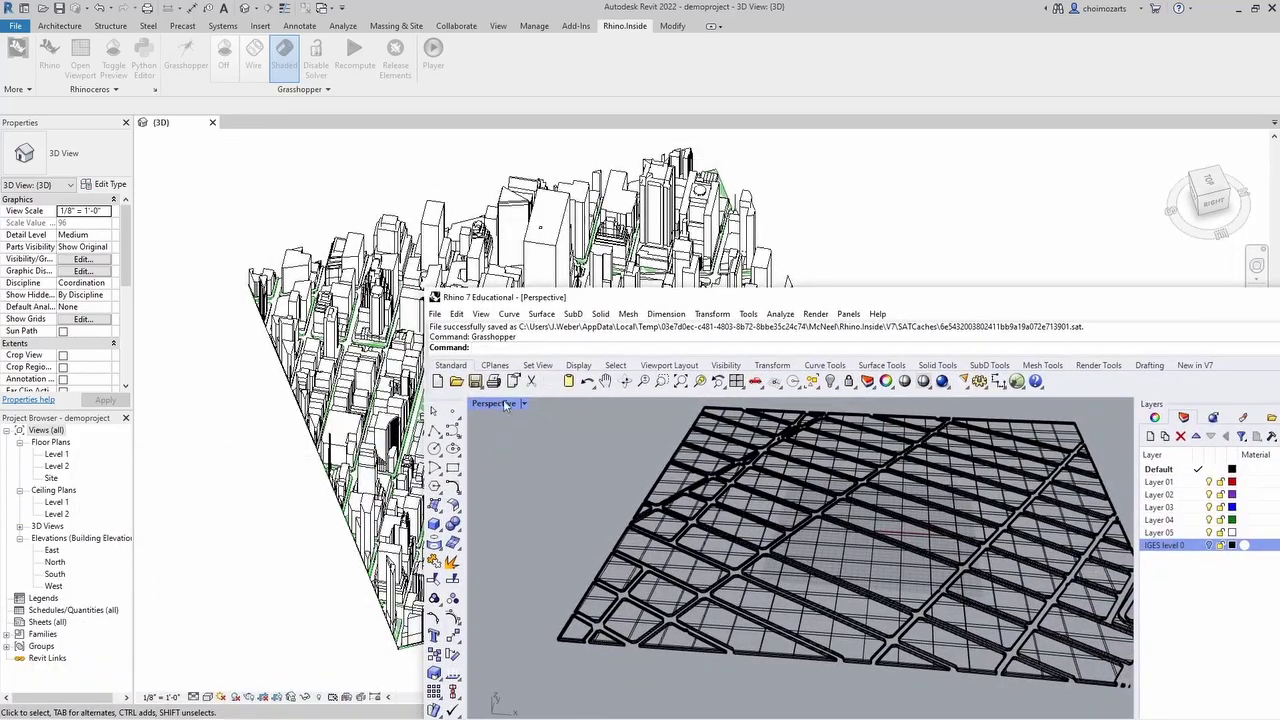
scroll(295, 490, down, 2)
click(274, 482)
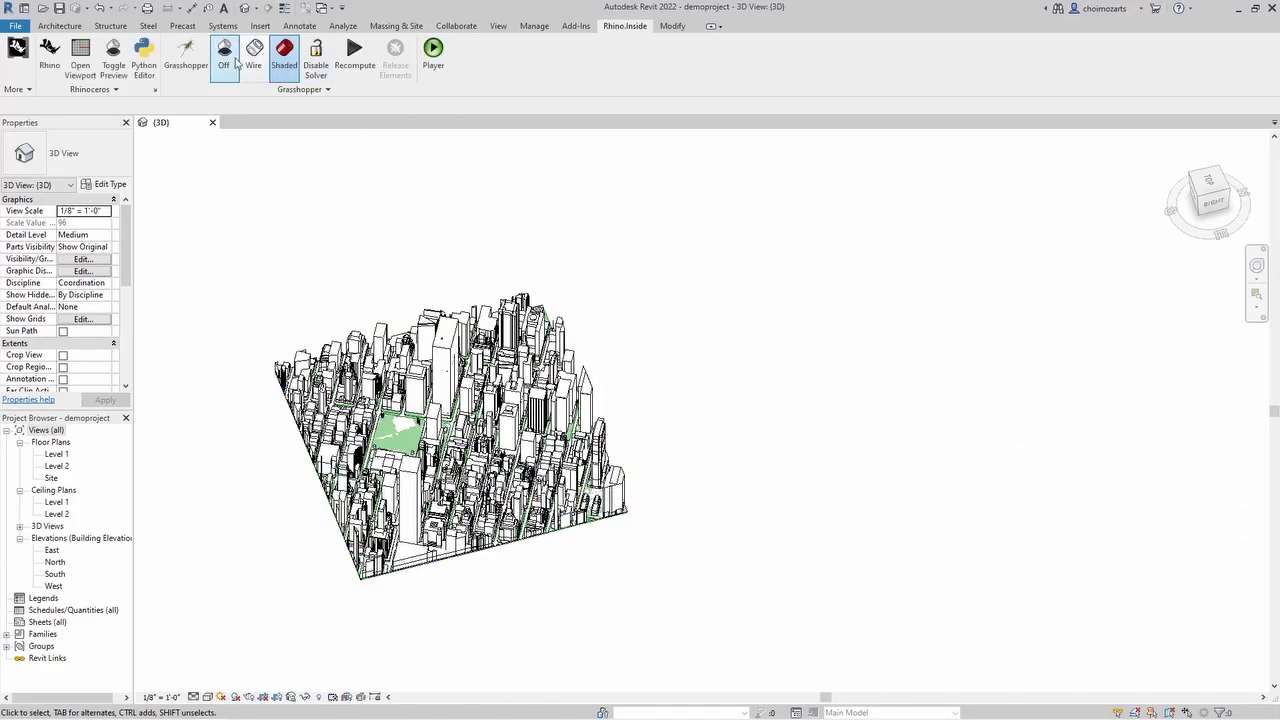
Turn off the Grasshopper preview in Revit and examine the streets and buildings up close in the 3D view
click(231, 62)
scroll(397, 388, up, 3)
shift+middle_drag(480, 535, 538, 542)
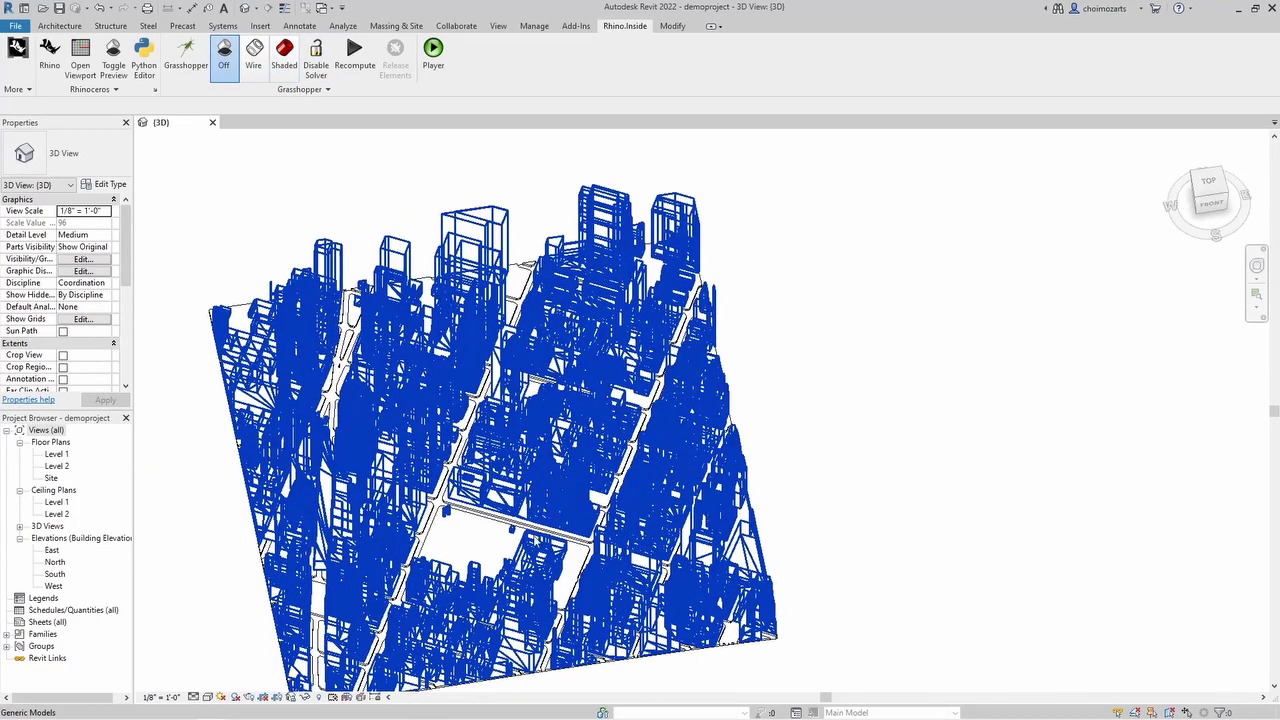
scroll(538, 542, up, 3)
shift+middle_drag(453, 512, 438, 575)
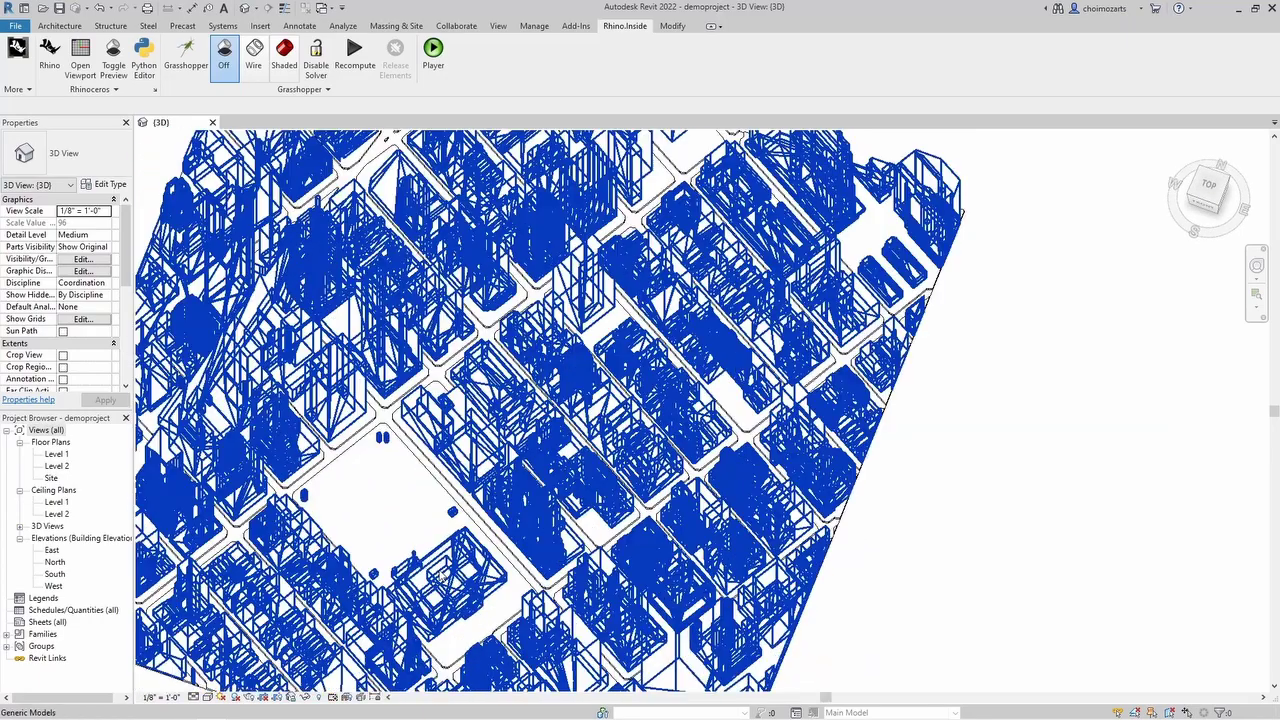
In Rhino, delete every city block polysurface except the rectangular one near the model's centre
click(186, 55)
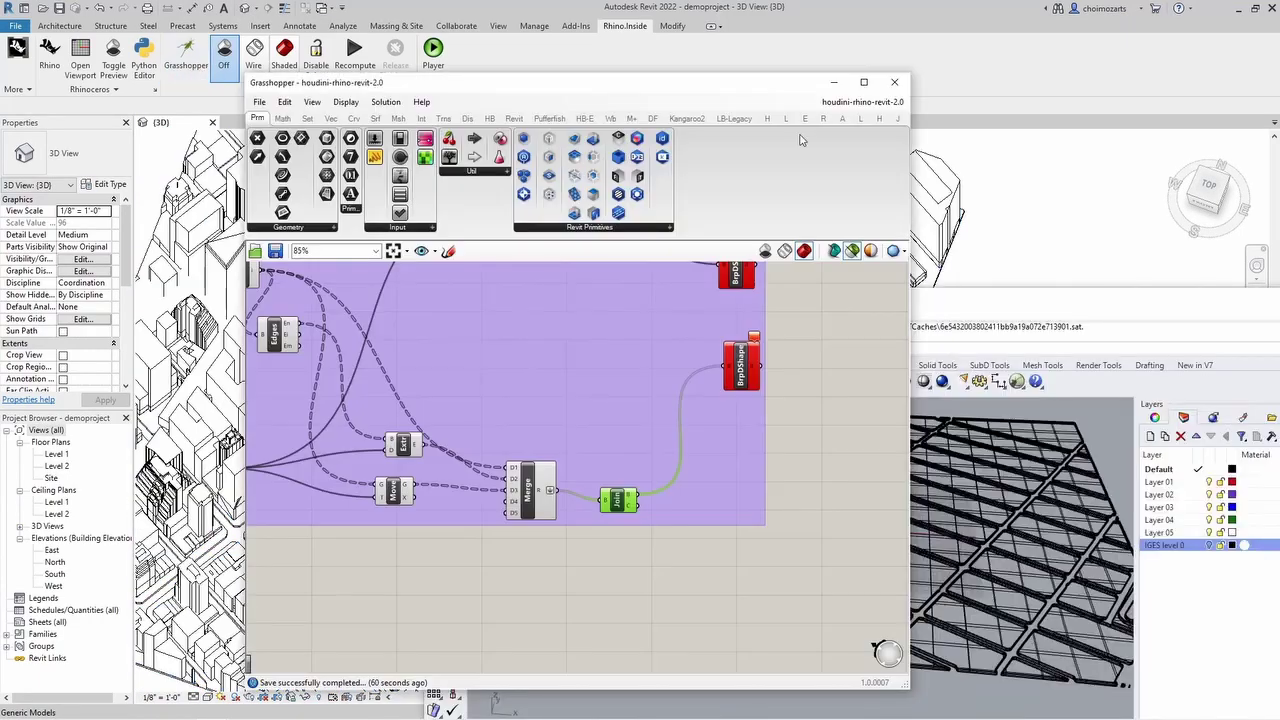
click(896, 83)
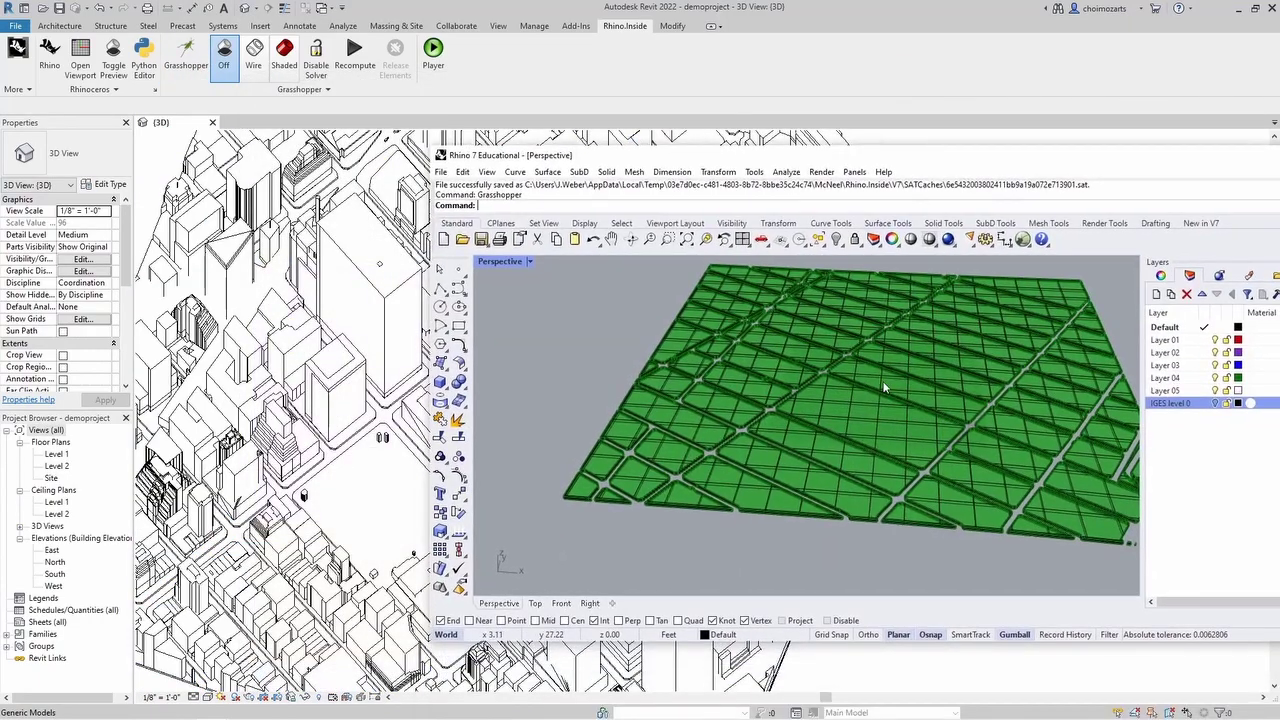
click(874, 424)
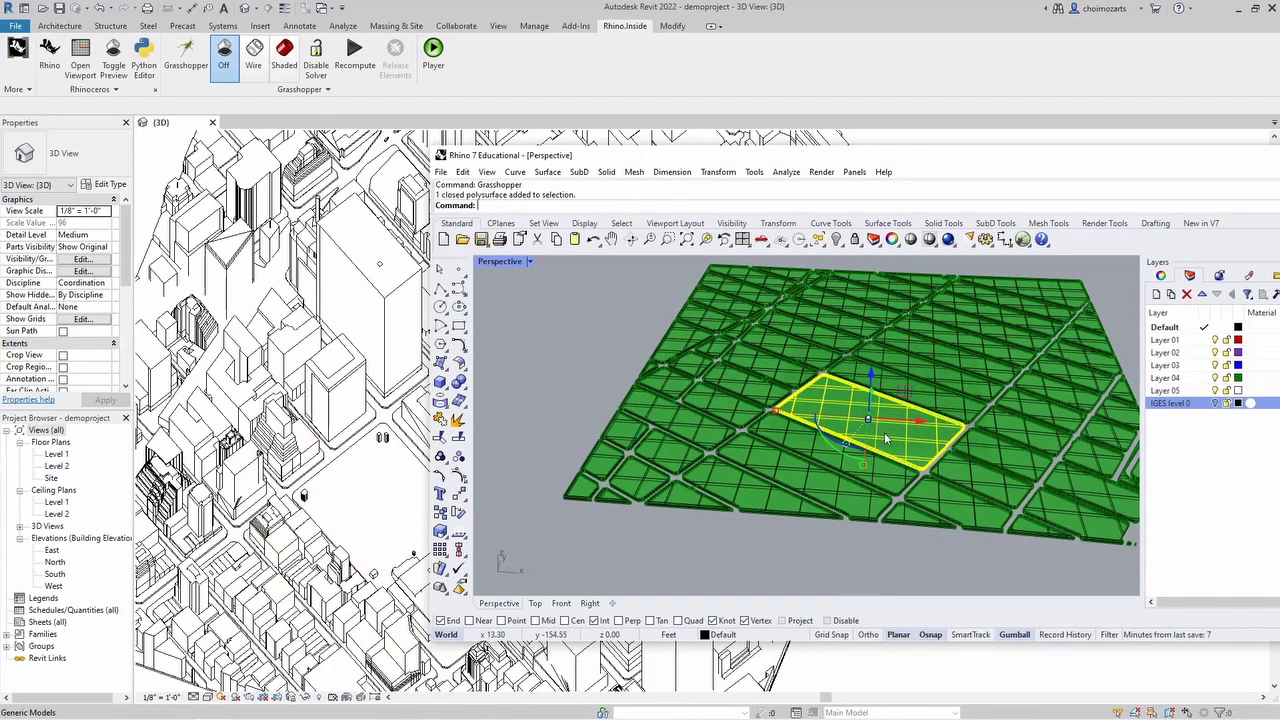
key(Return)
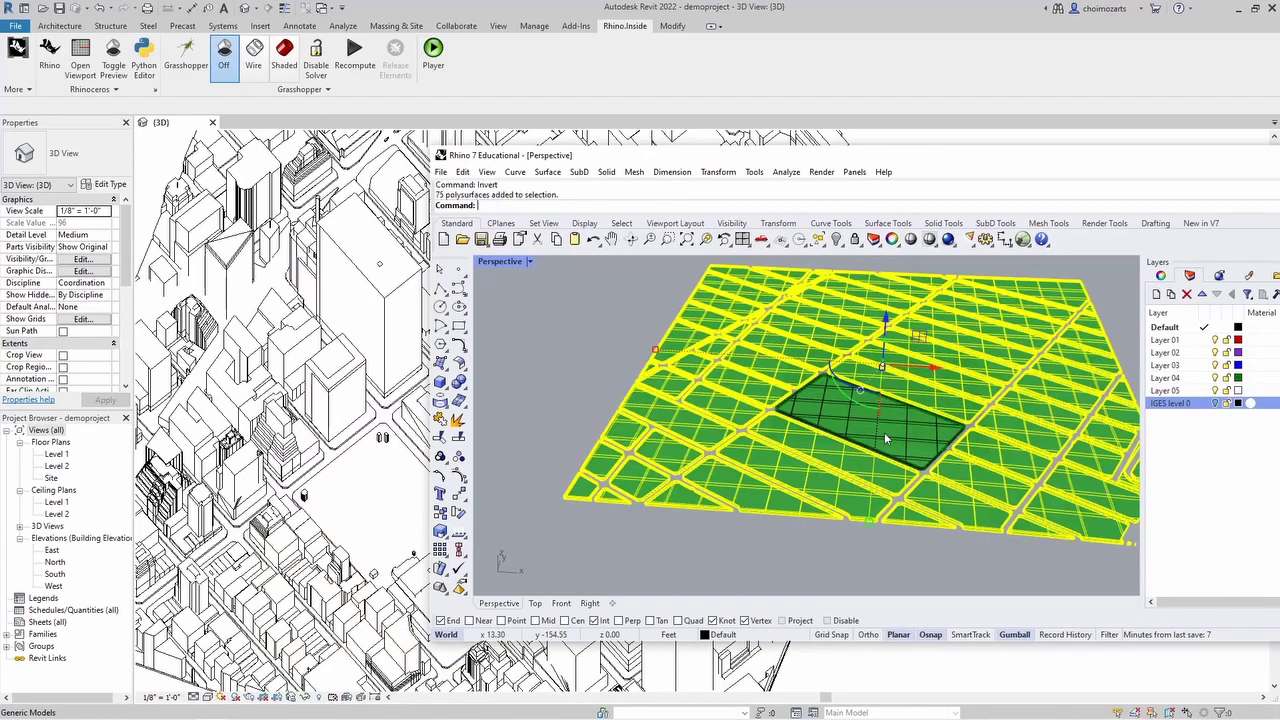
key(Delete)
scroll(770, 532, up, 3)
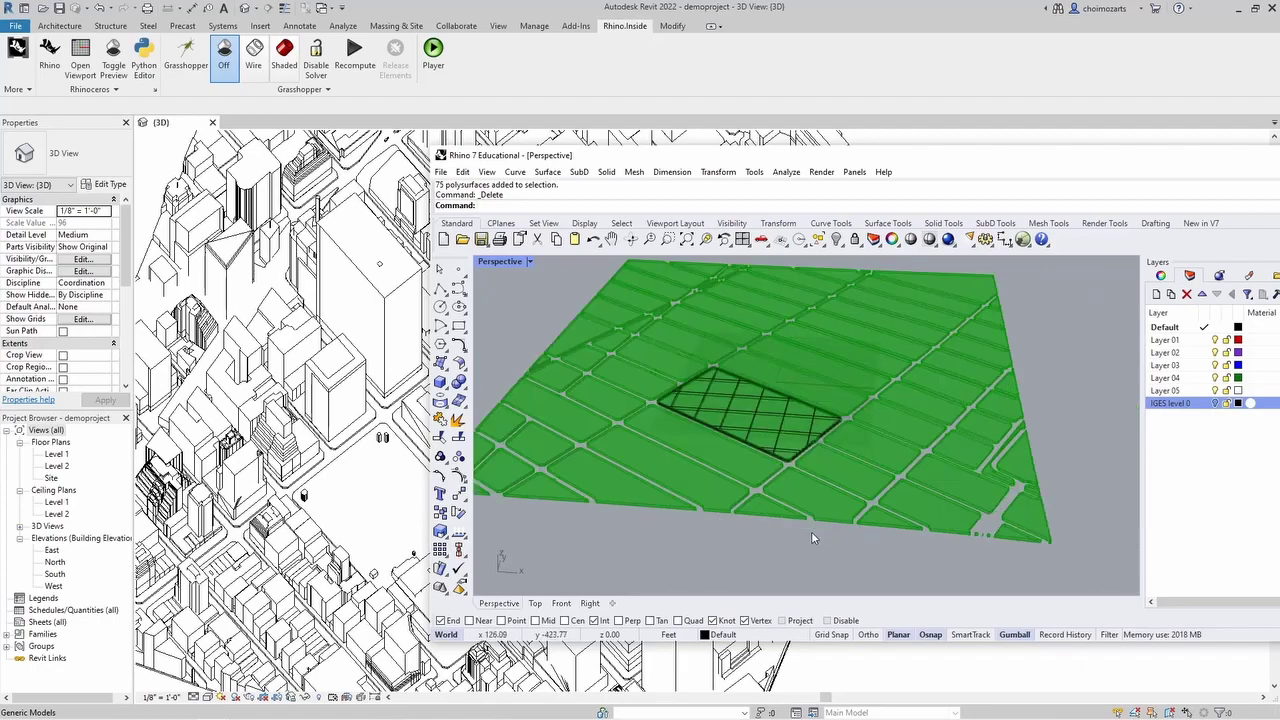
Deselect the Join component in Grasshopper, then set Rhino's Perspective viewport to Shaded display
text(Grasshopper)
key(Return)
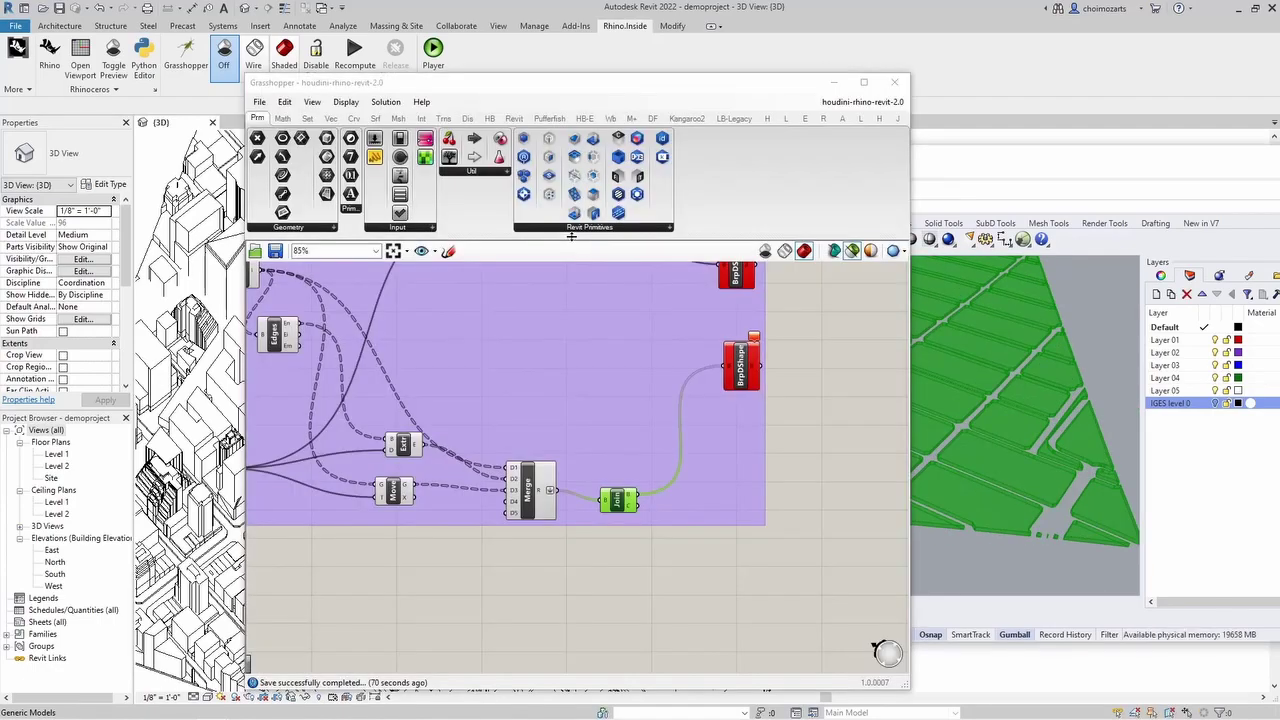
click(817, 412)
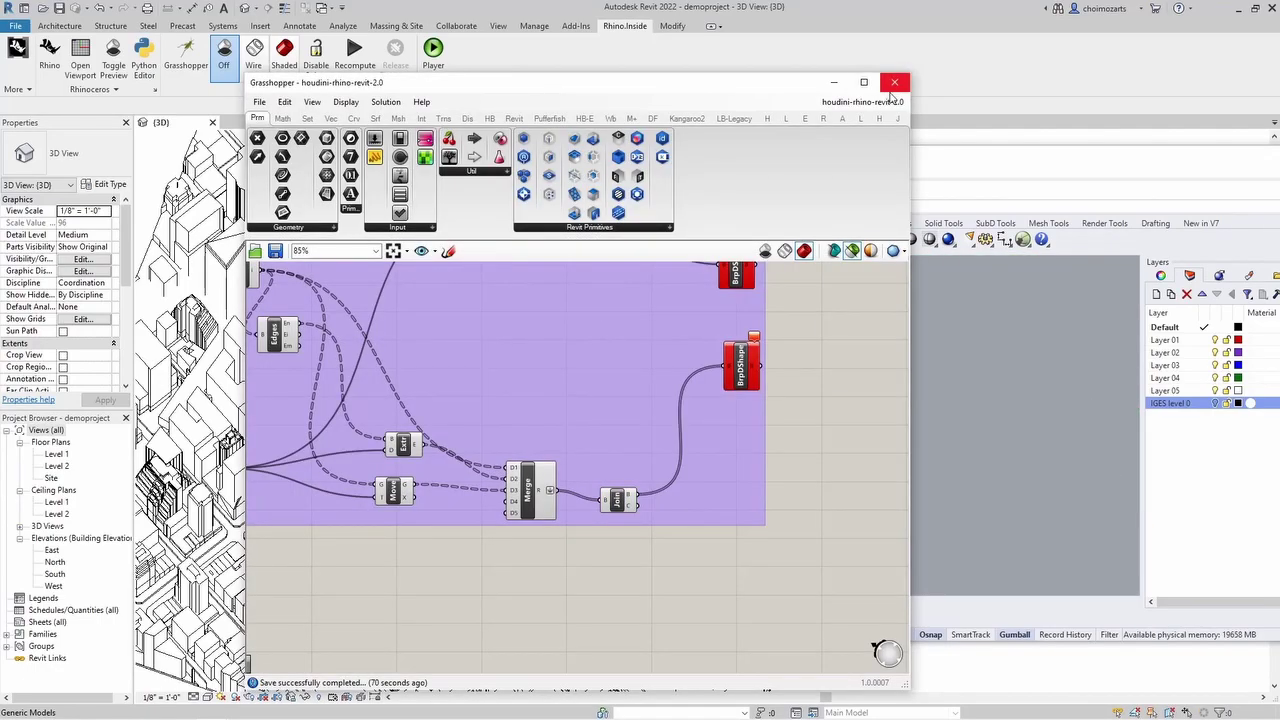
click(891, 87)
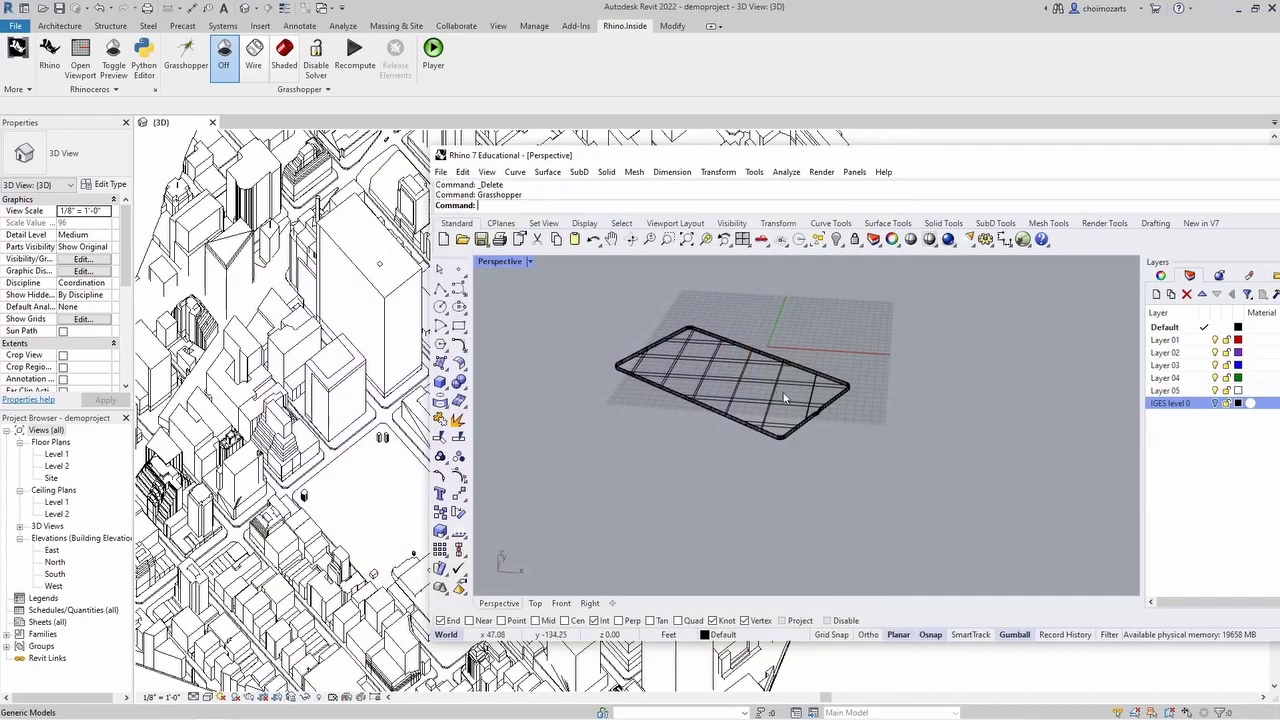
click(529, 262)
click(565, 258)
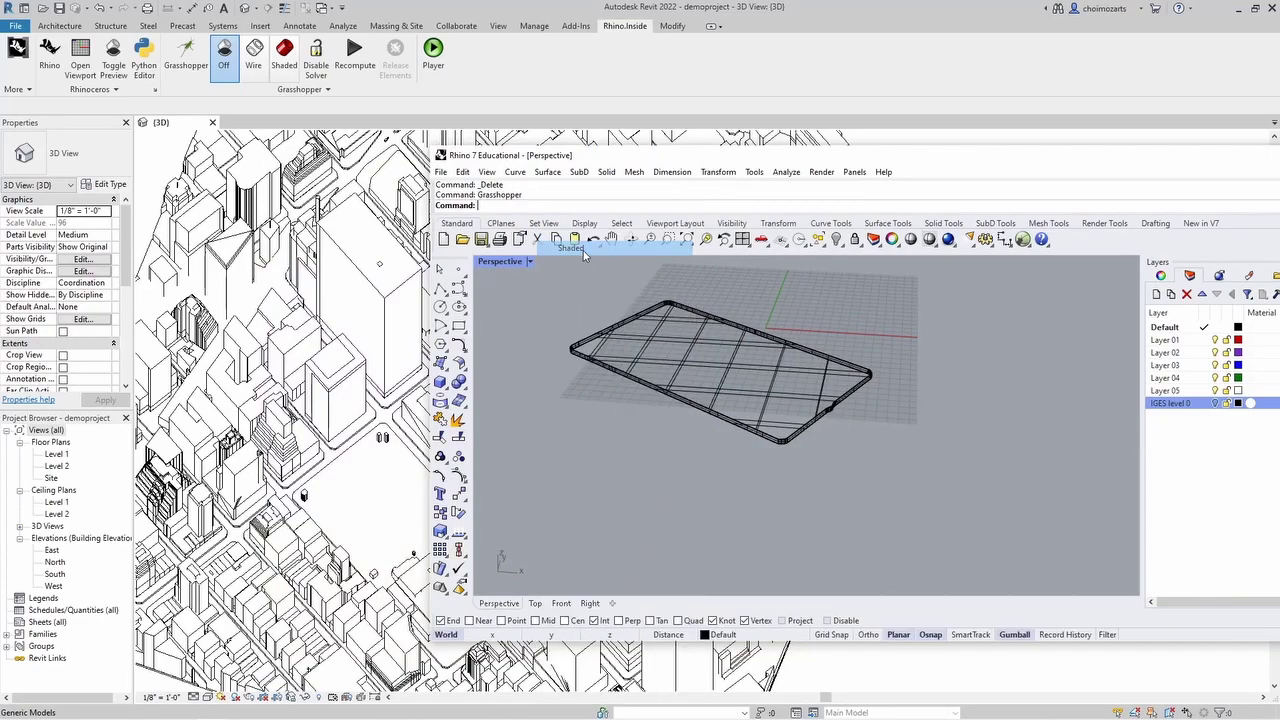
Explode the remaining block polysurface into separate surfaces
click(748, 417)
scroll(772, 408, up, 5)
text(Explode)
key(Return)
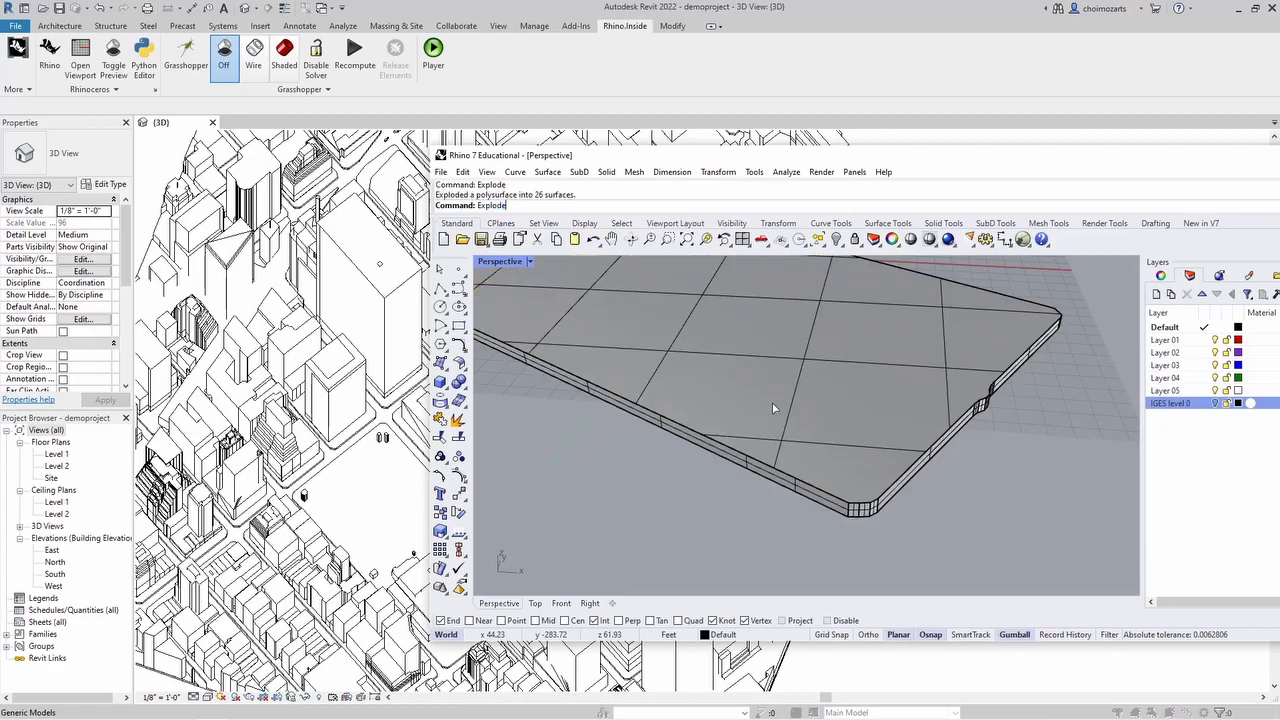
Contour the block's top surface along the vertical direction with a distance of 1 ft between contours
click(677, 497)
click(766, 408)
scroll(766, 408, down, 5)
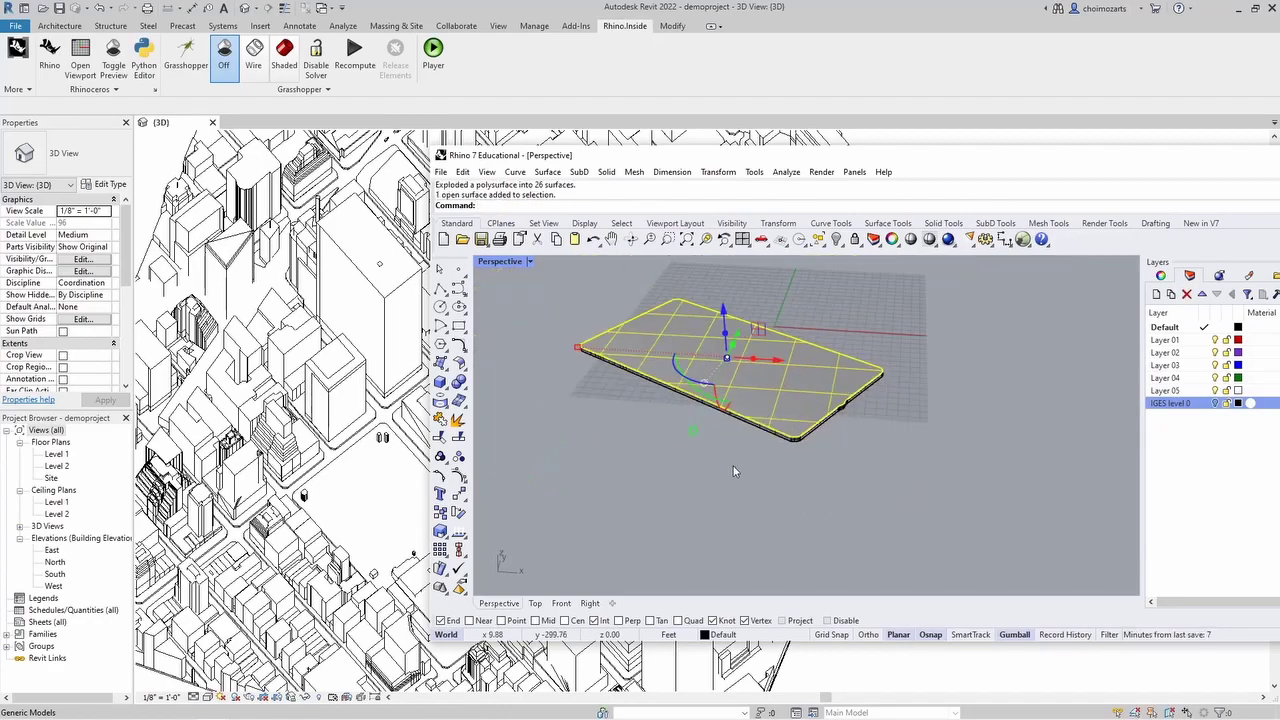
right_drag(771, 456, 752, 474)
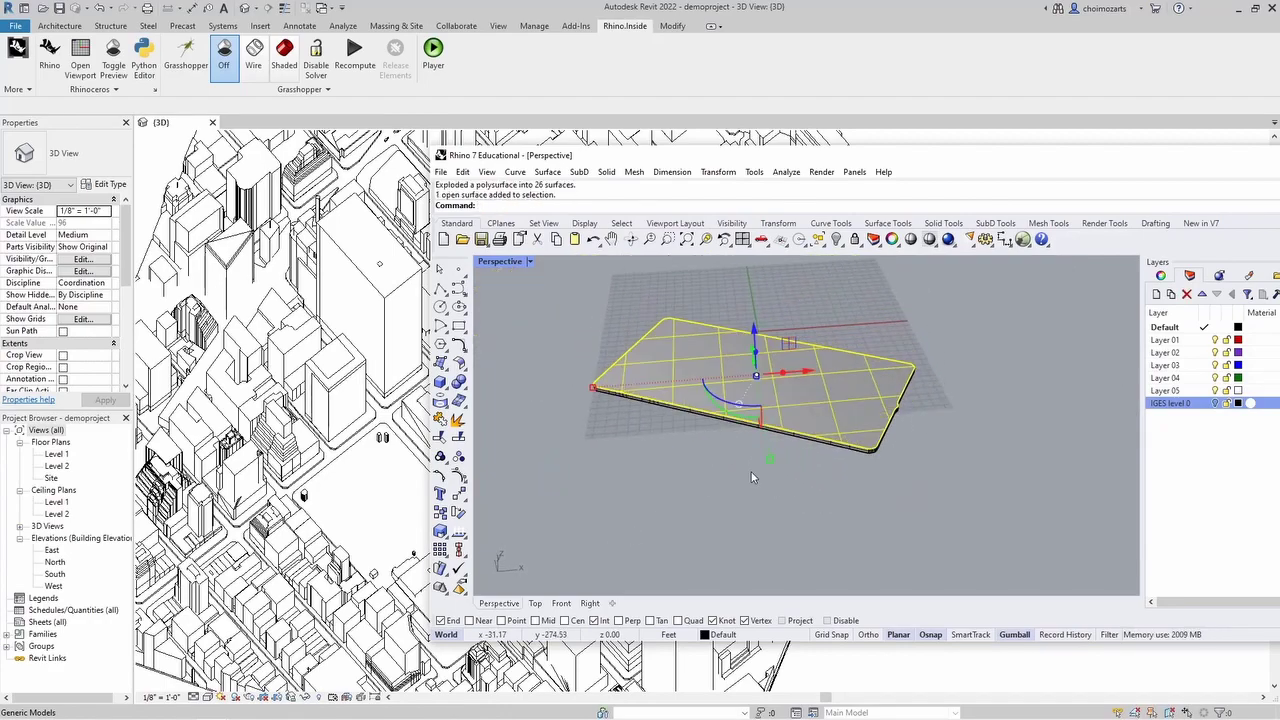
key(Return)
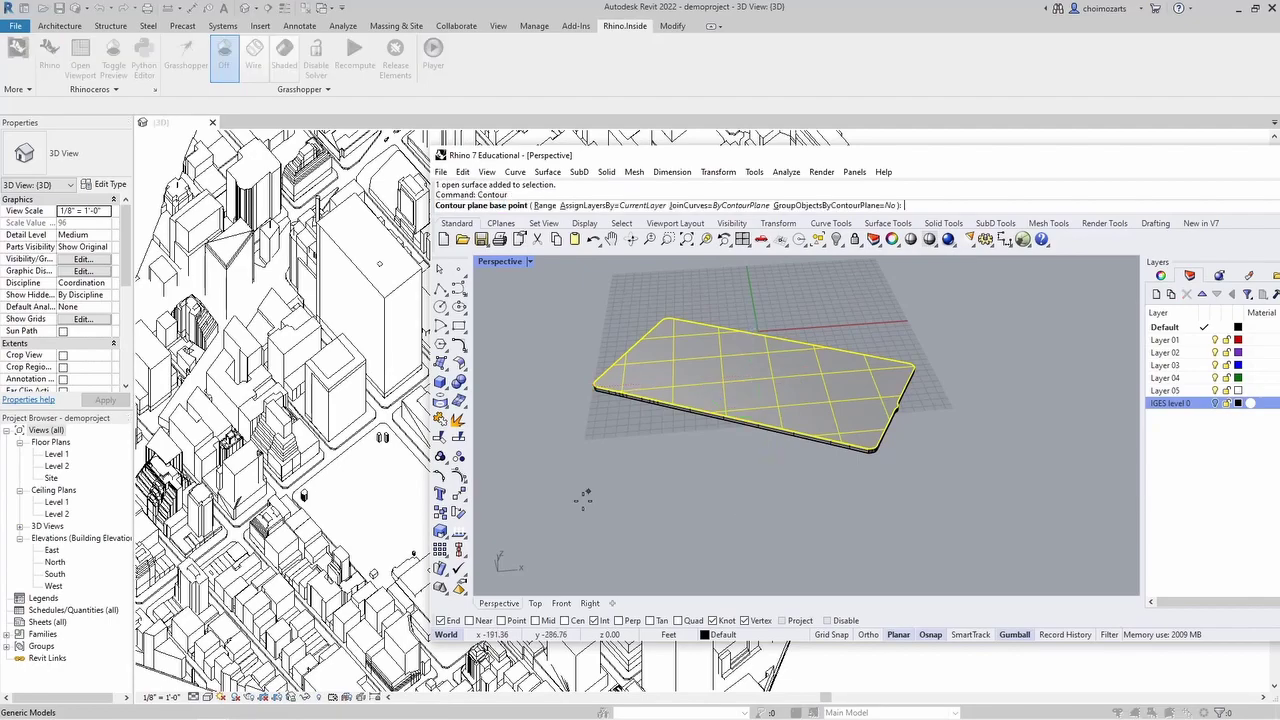
click(561, 603)
scroll(700, 480, down, 3)
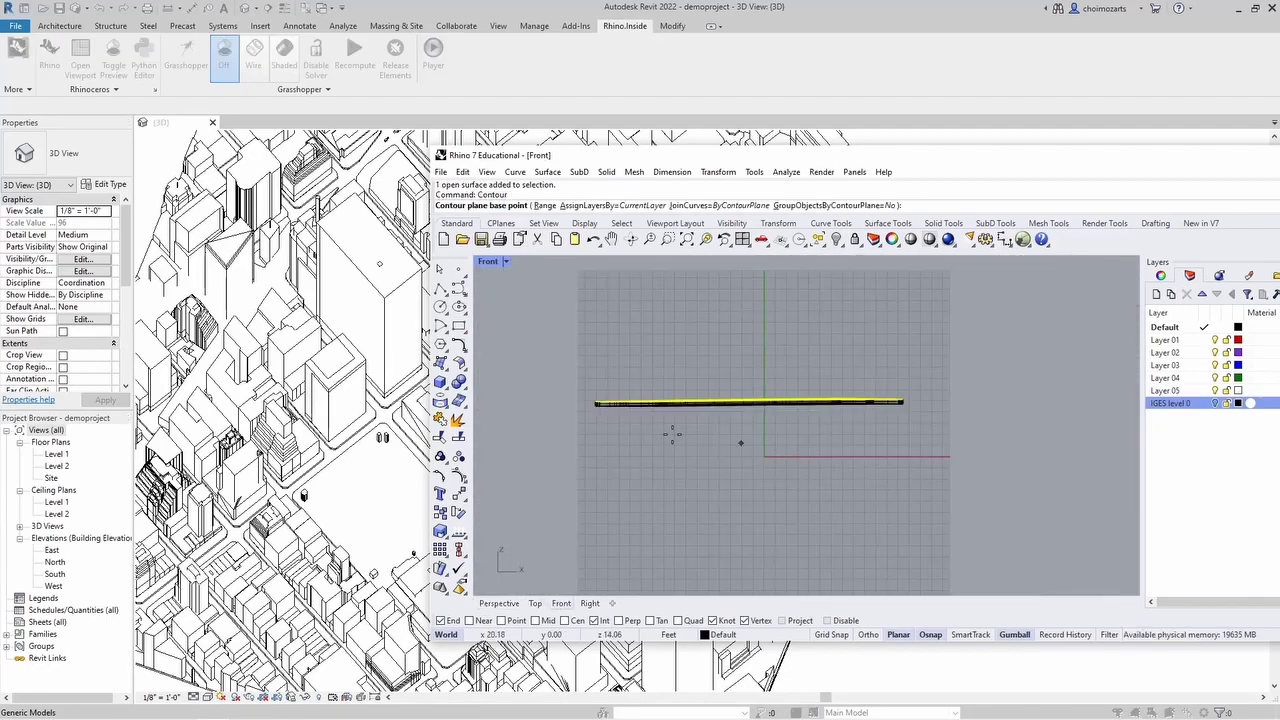
click(560, 429)
shift+click(560, 355)
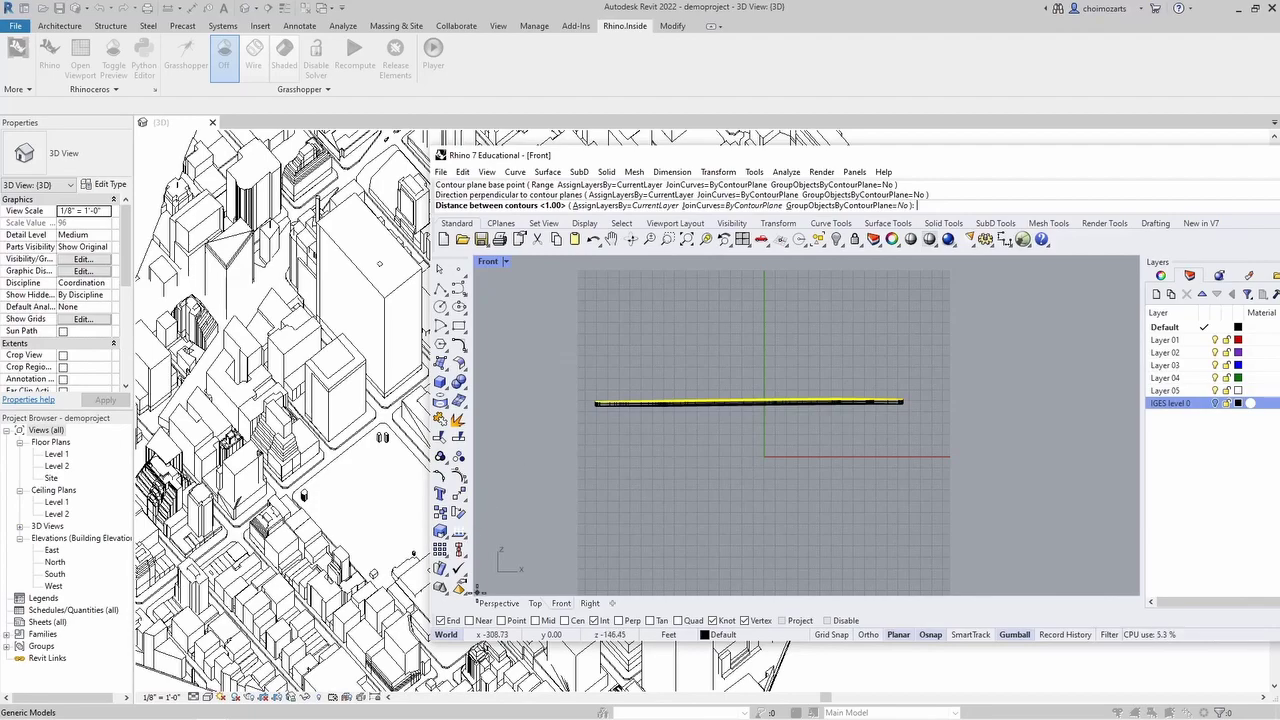
click(491, 603)
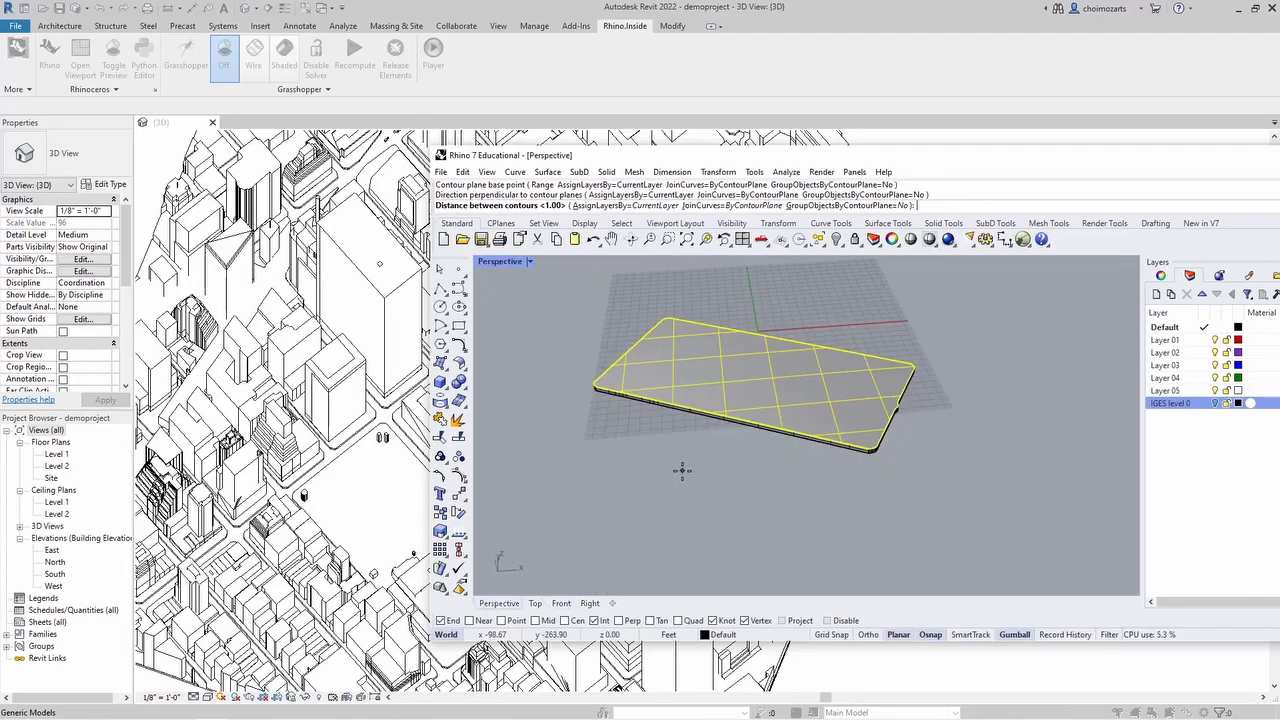
text(1)
key(Return)
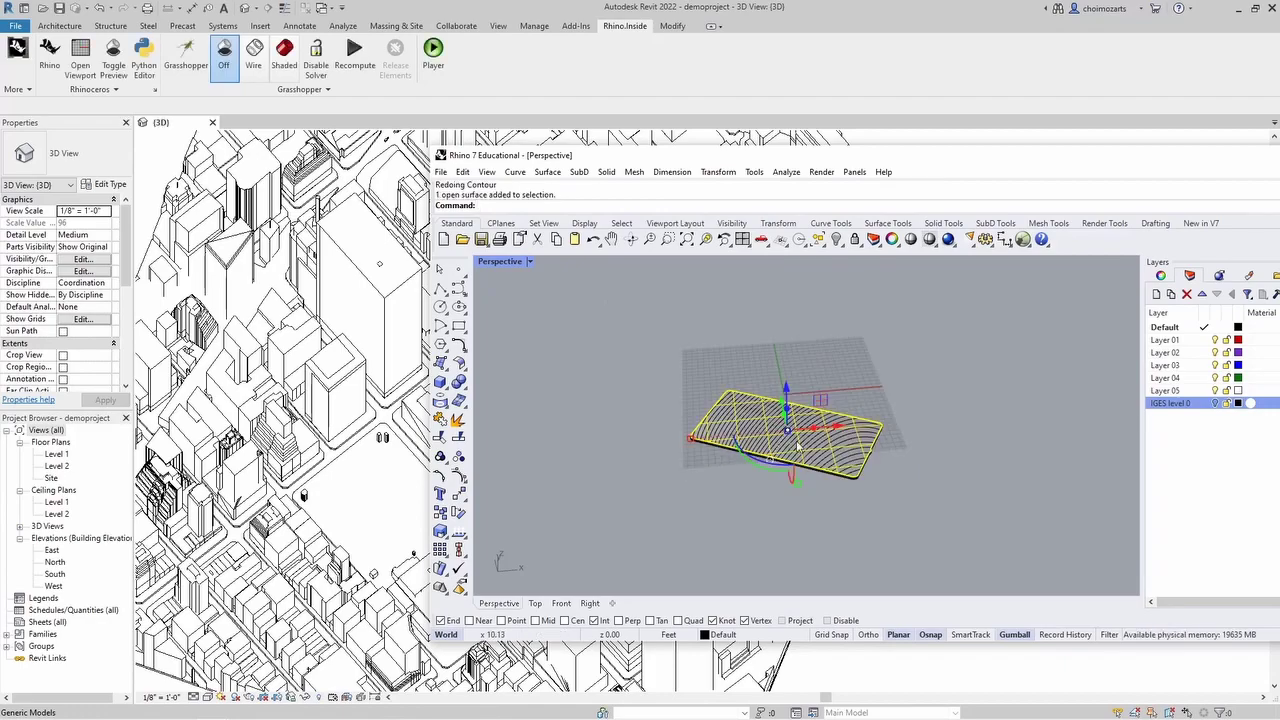
Isolate the block's top surface and inspect one of its boundary edges
text(Isolate)
key(Return)
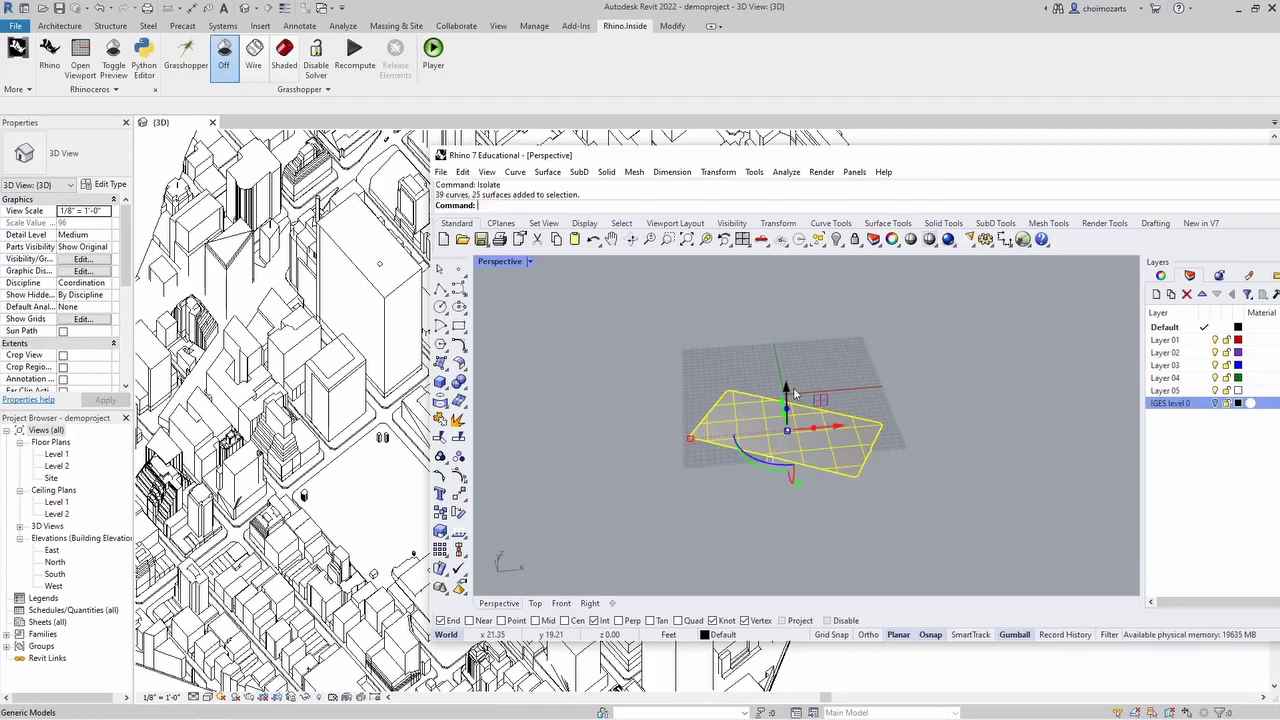
scroll(844, 405, up, 6)
right_drag(866, 328, 869, 353)
scroll(870, 358, down, 4)
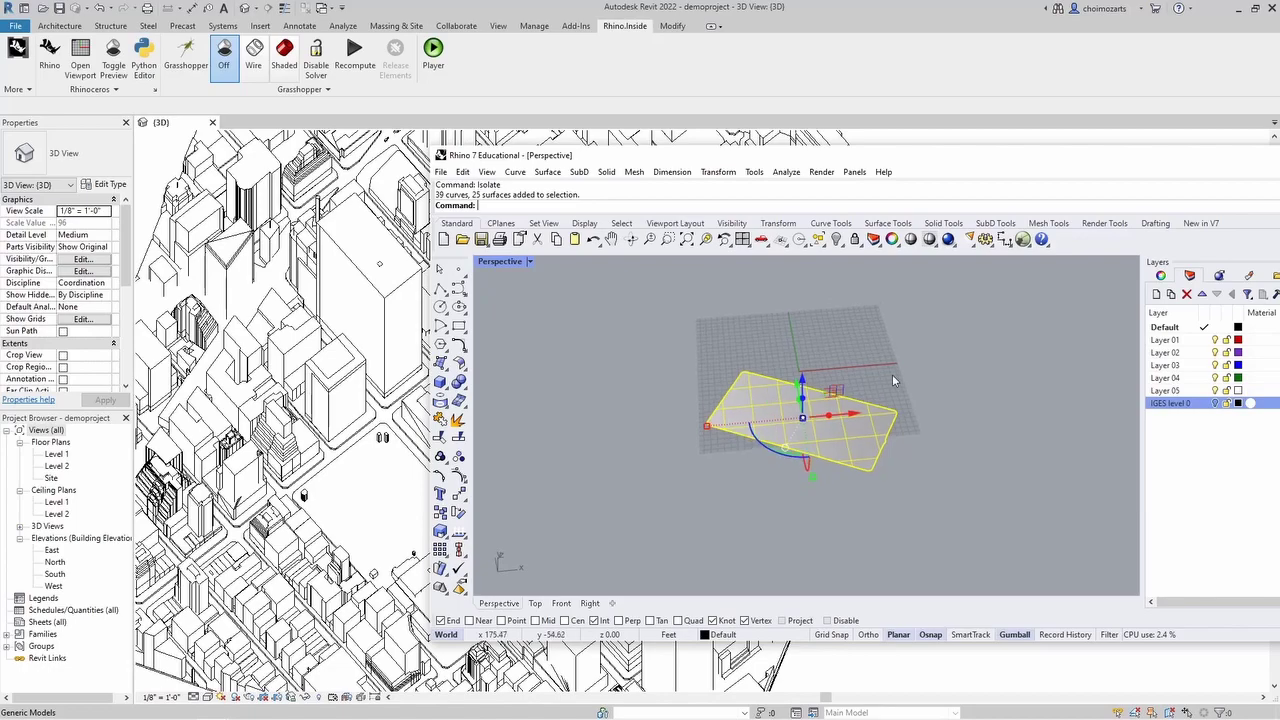
key(Escape)
scroll(888, 420, up, 3)
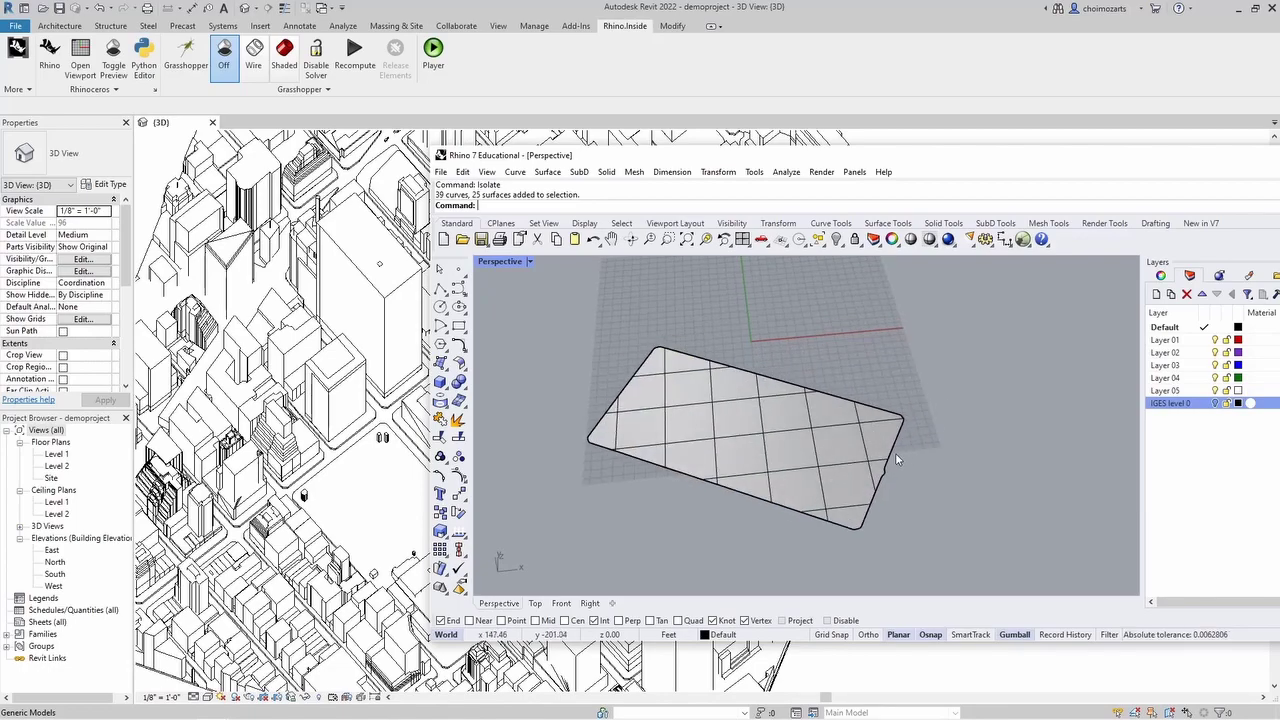
click(884, 448)
key(Escape)
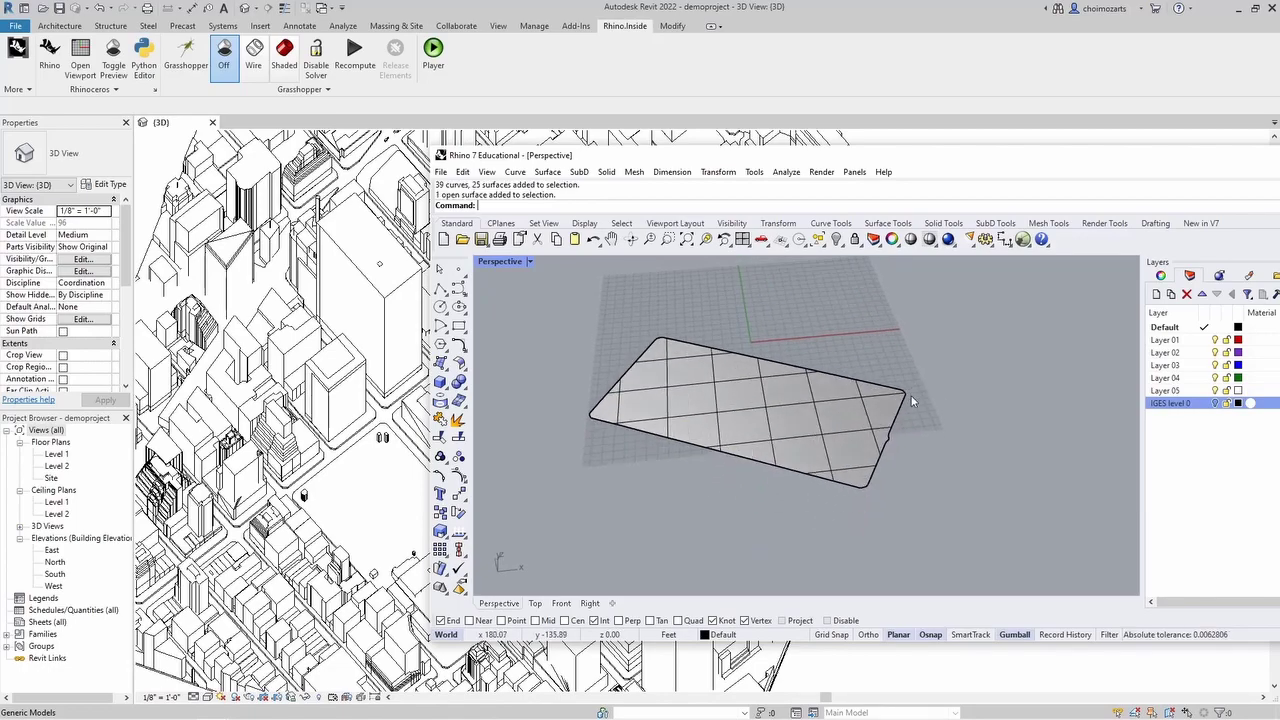
ctrl+shift+click(897, 415)
key(Escape)
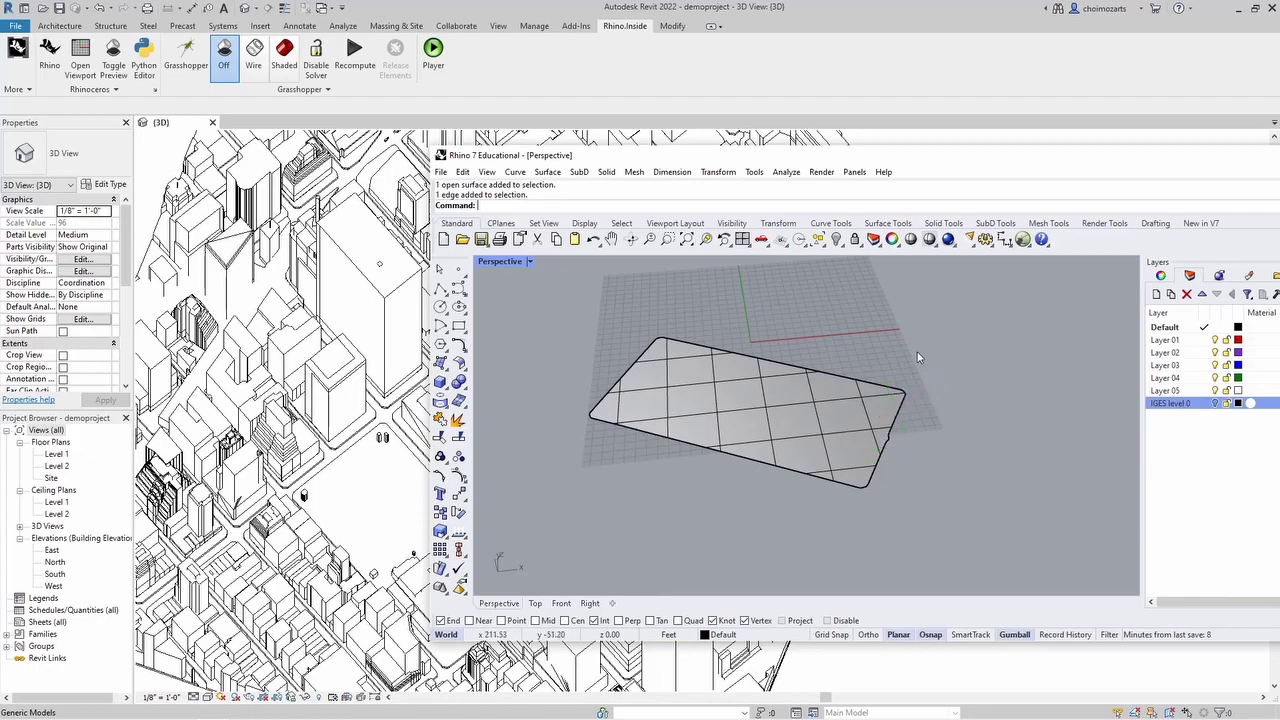
In Grasshopper, add a Brep parameter below the purple group and reference the isolated top surface in it
text(Grasshopper)
key(Return)
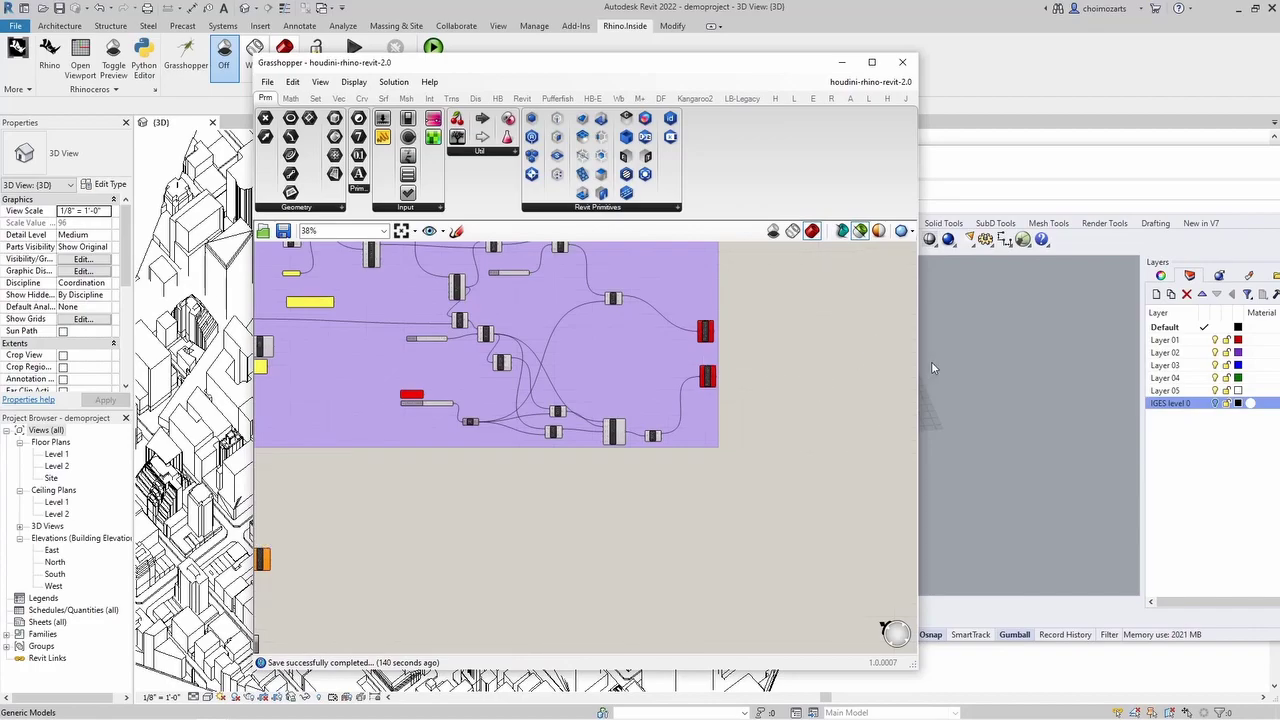
double_click(620, 503)
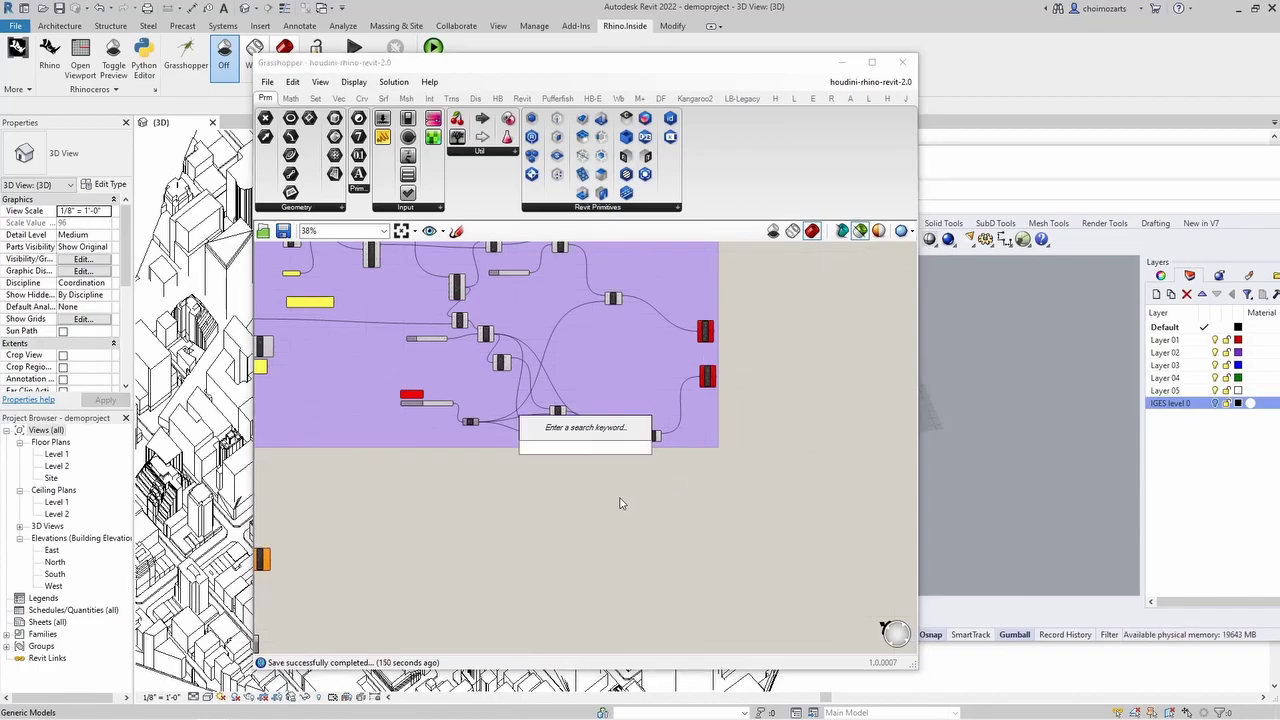
text(brep)
key(Return)
scroll(603, 496, up, 3)
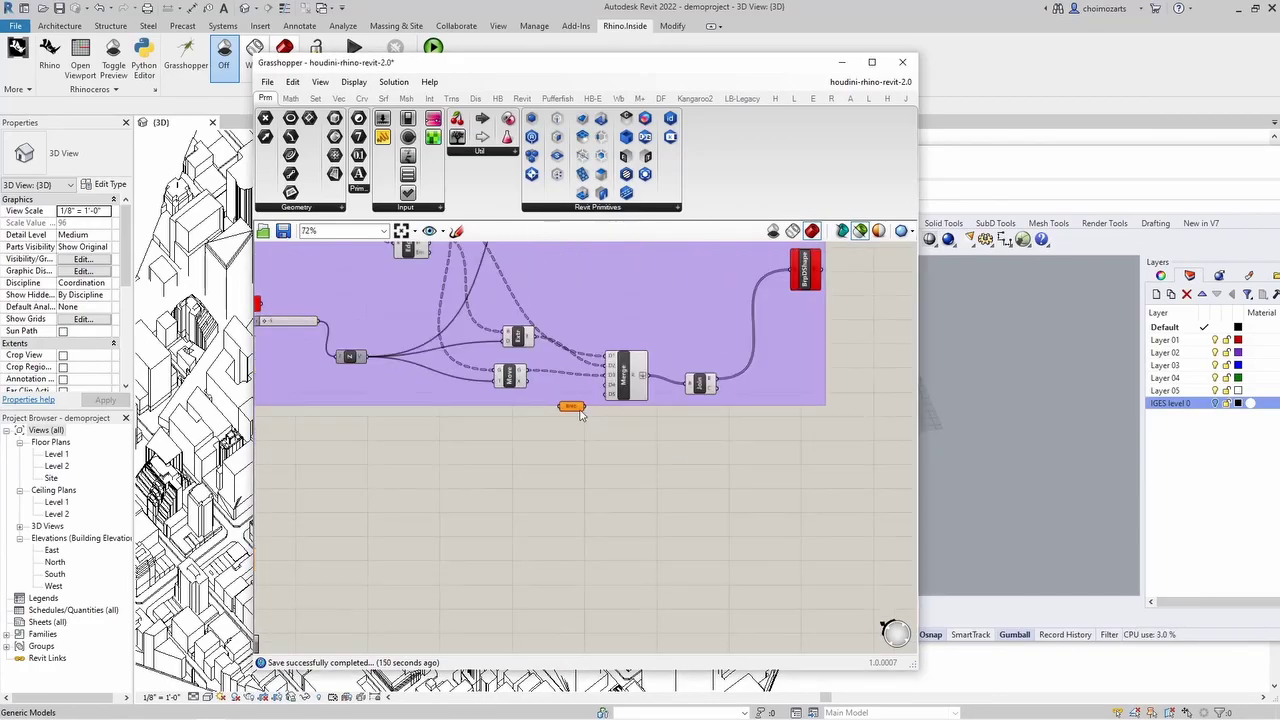
drag(576, 408, 590, 473)
drag(551, 66, 260, 59)
right_click(295, 469)
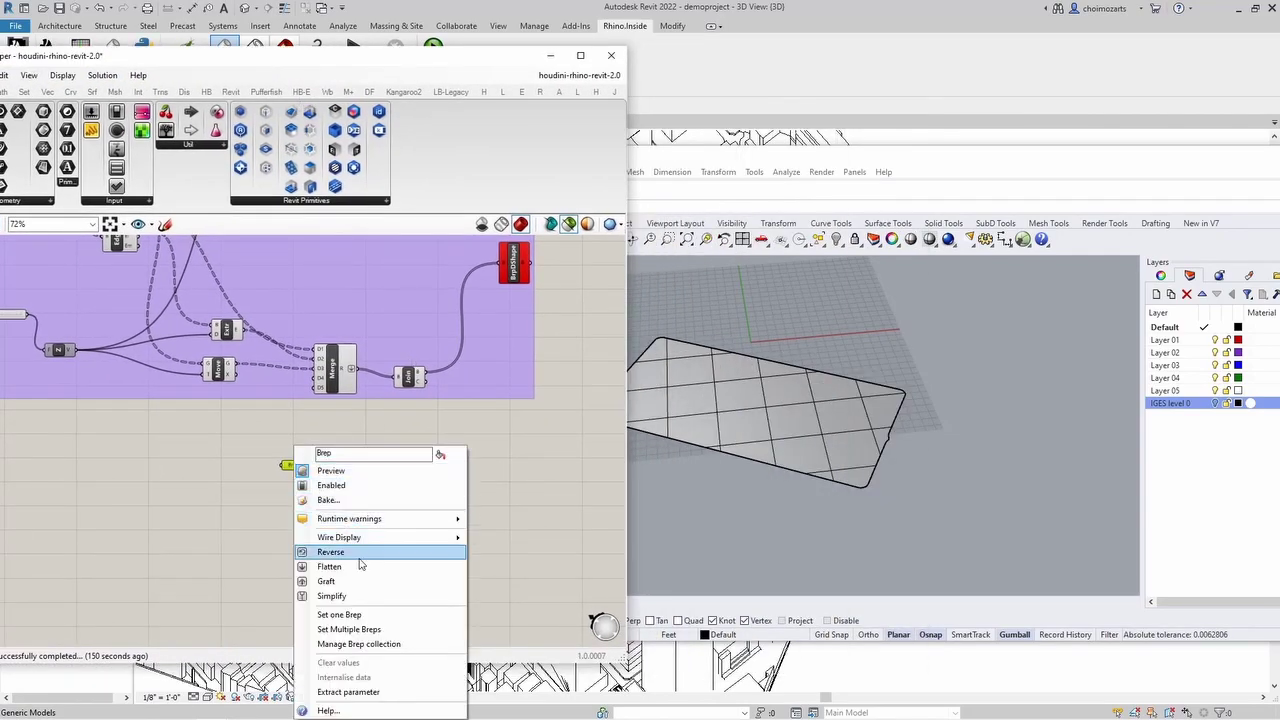
click(366, 613)
click(723, 412)
Add a Brep Edges component beside the Brep parameter and feed the Brep into it
double_click(320, 466)
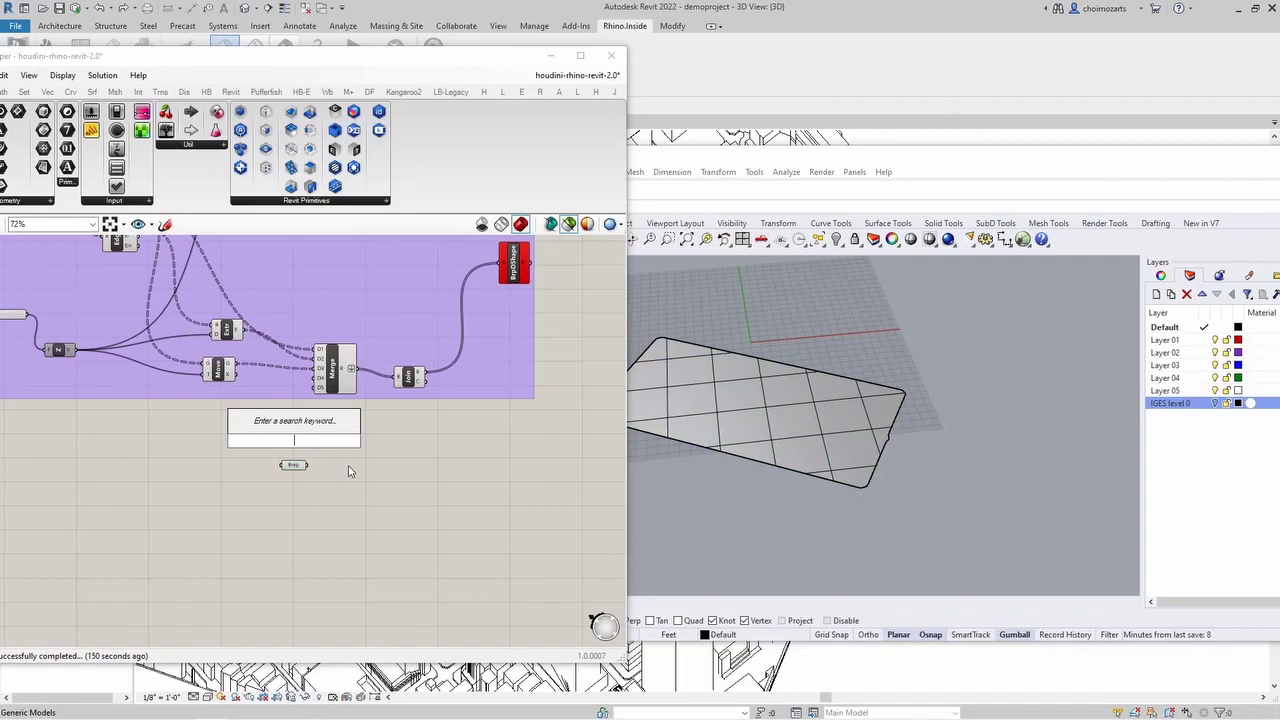
text(brep edges)
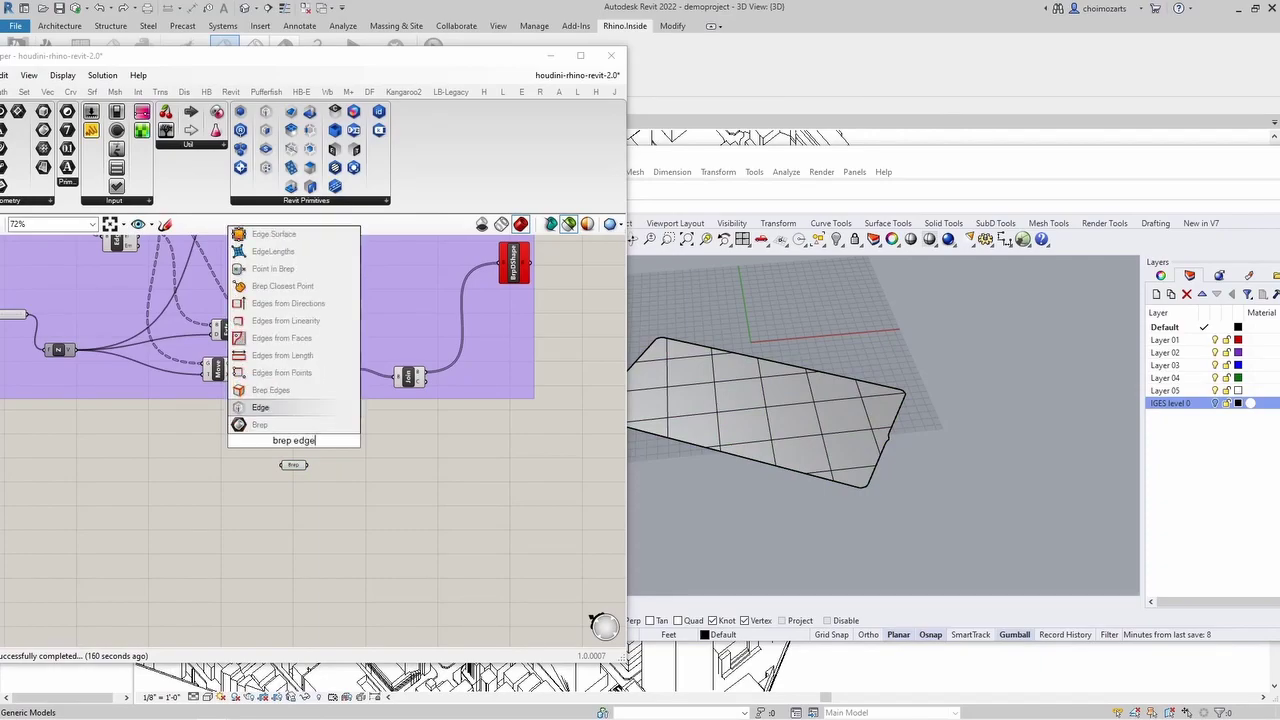
key(Return)
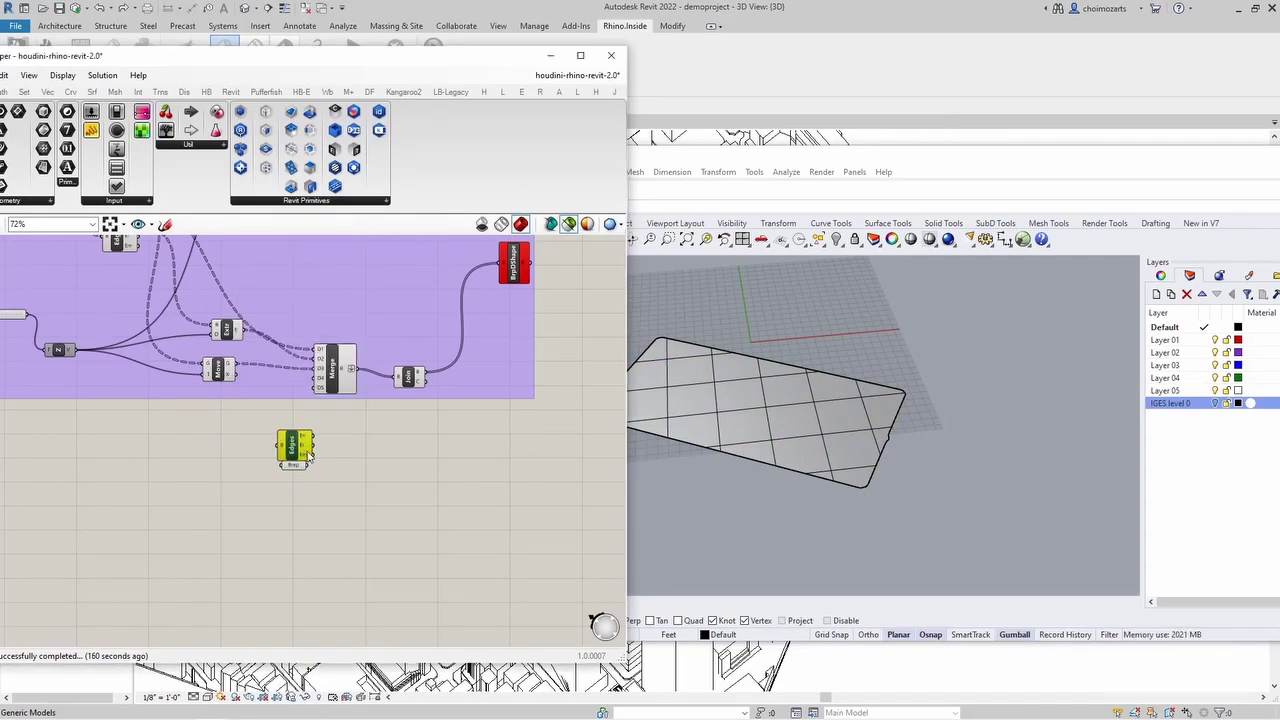
drag(277, 452, 340, 480)
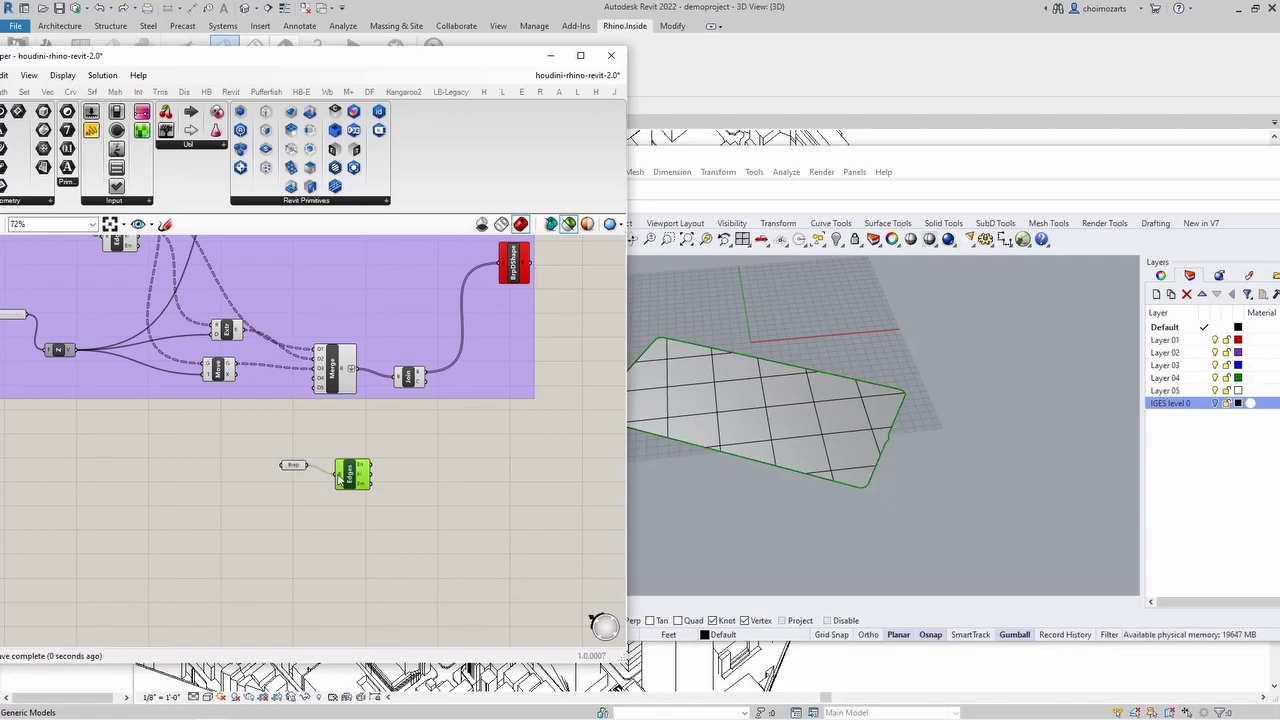
Bake the Brep Edges output into Rhino with the default attributes
right_click(352, 475)
click(414, 526)
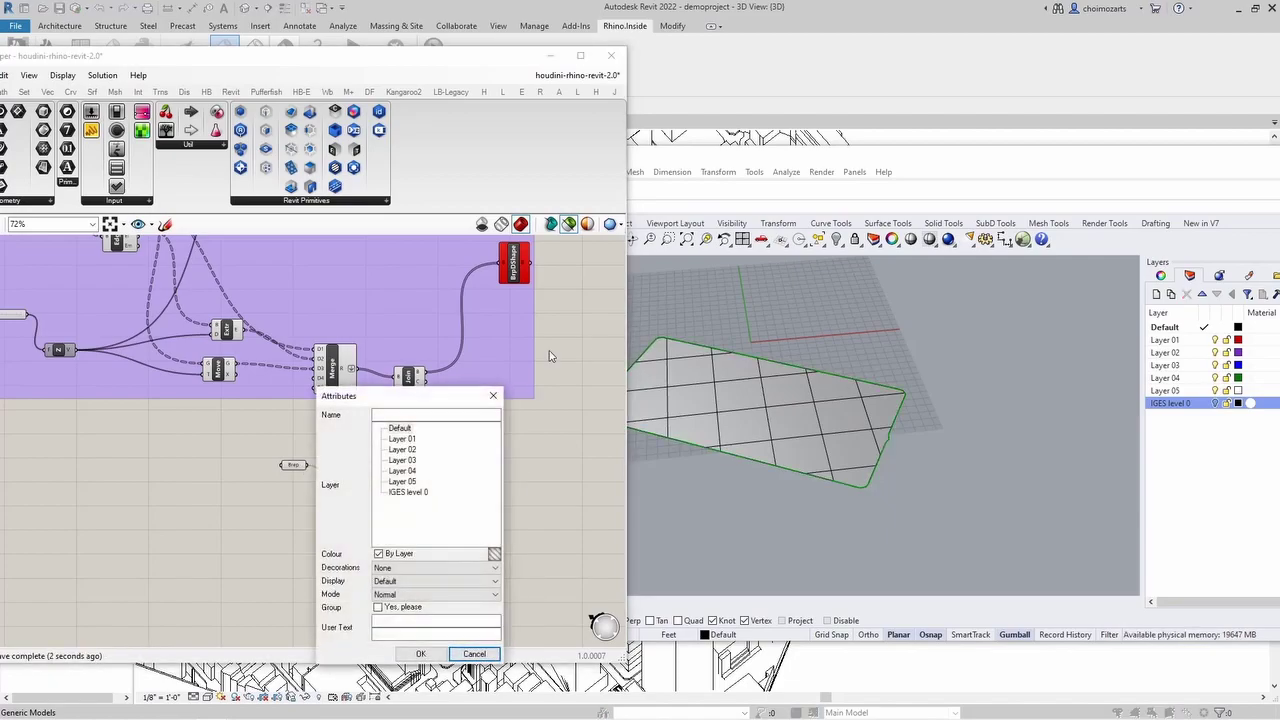
click(420, 653)
click(445, 495)
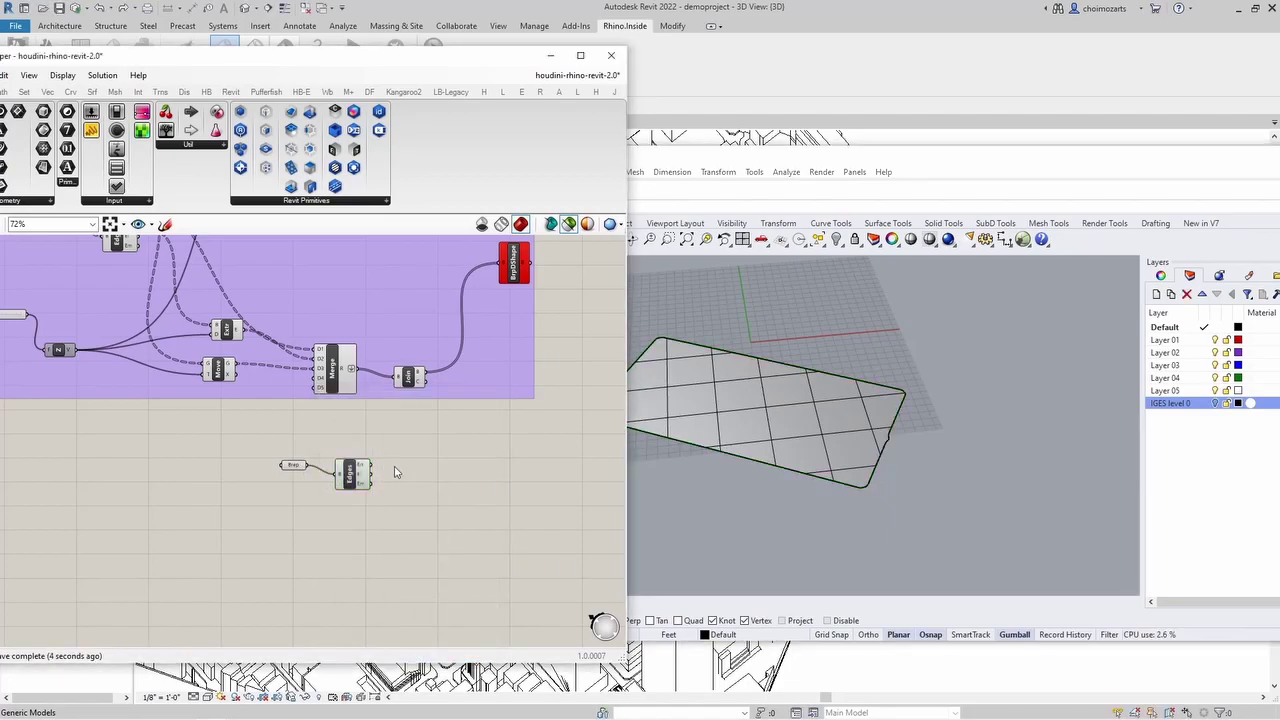
Delete the temporary Brep and Brep Edges components and close the Grasshopper window
drag(382, 432, 244, 537)
key(Delete)
click(611, 55)
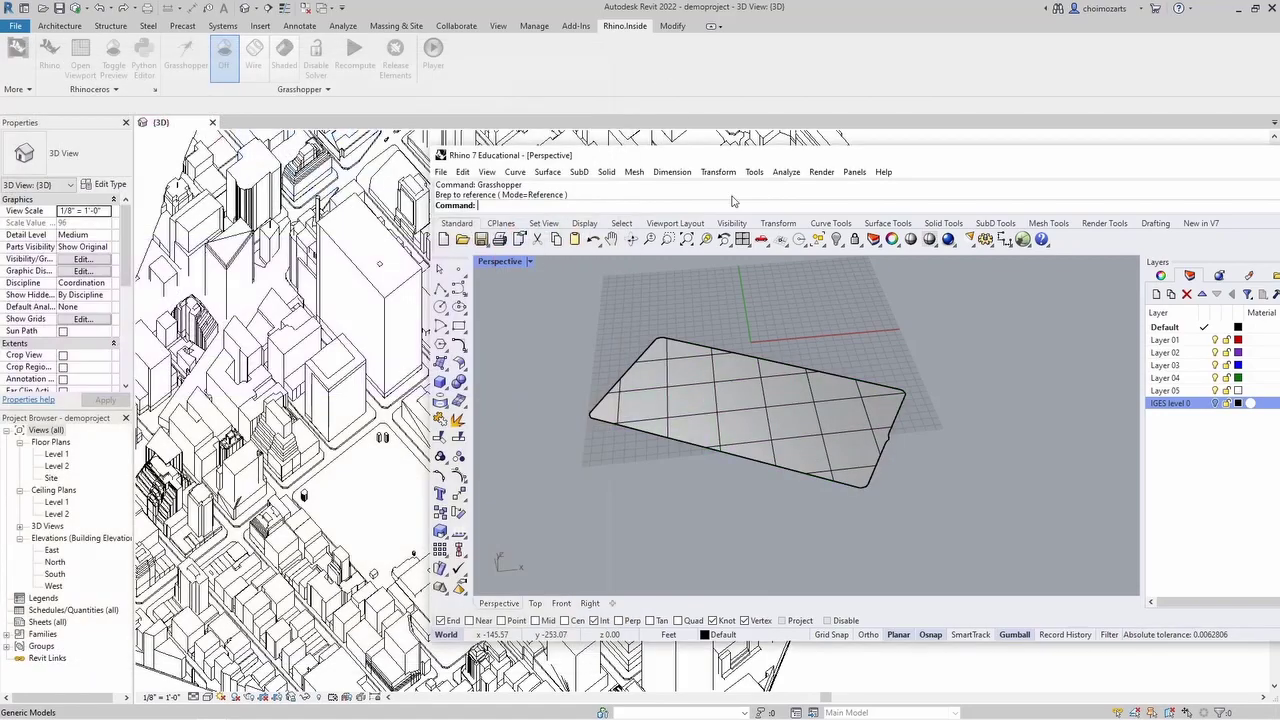
Deselect the top surface and unisolate the hidden contour curves and side surfaces in Rhino
click(790, 372)
click(837, 328)
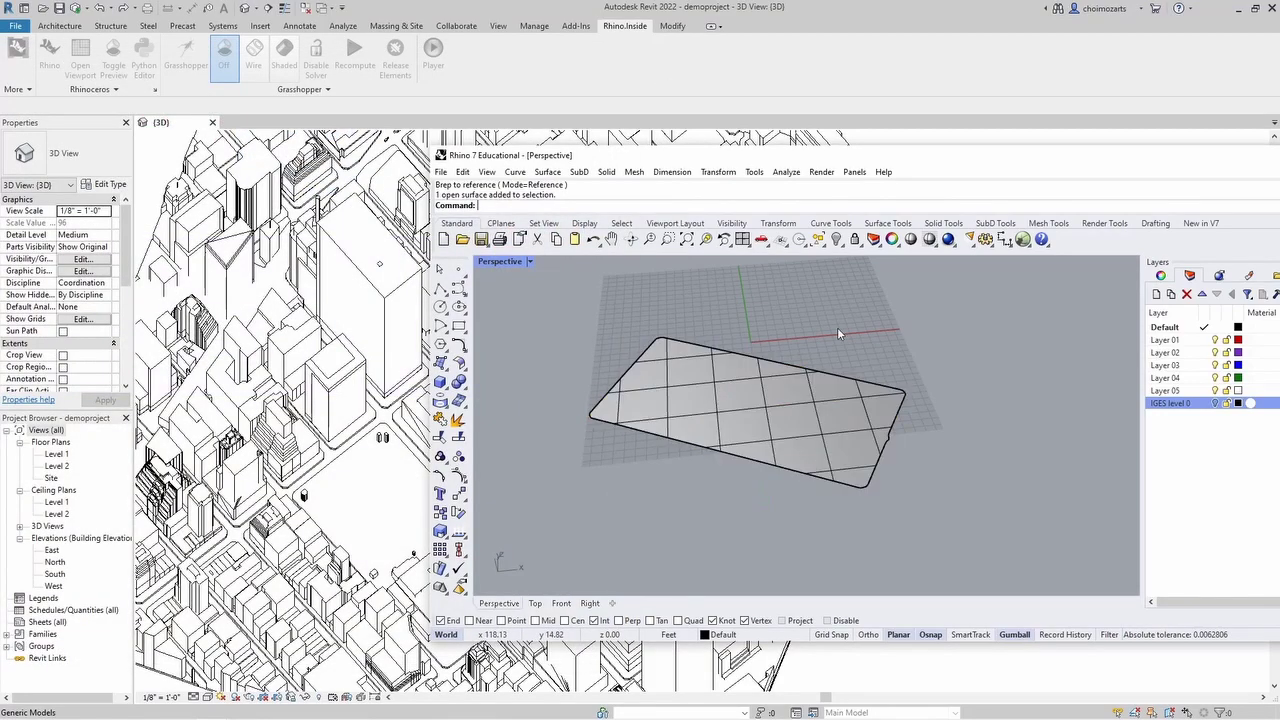
text(Unisolate)
key(Return)
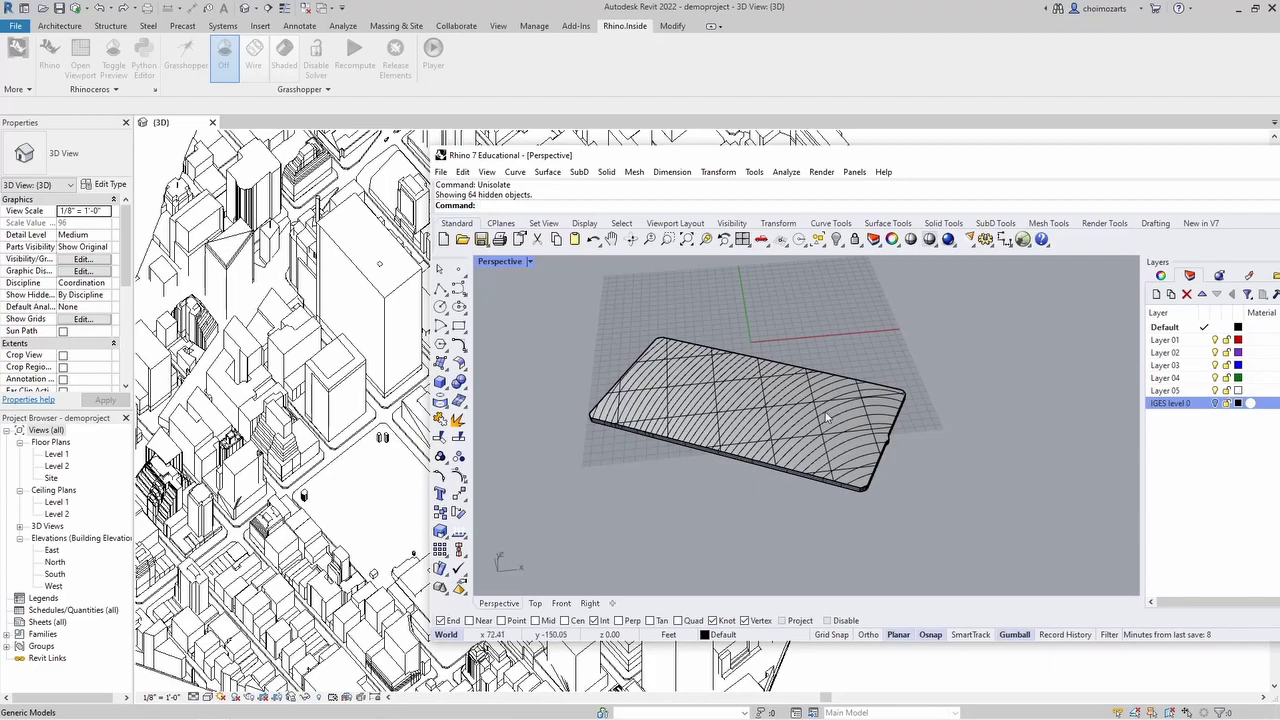
Examine the side surfaces and boundary curve along the block's front edge, and clear the selection
scroll(828, 430, up, 4)
scroll(820, 500, down, 1)
click(820, 520)
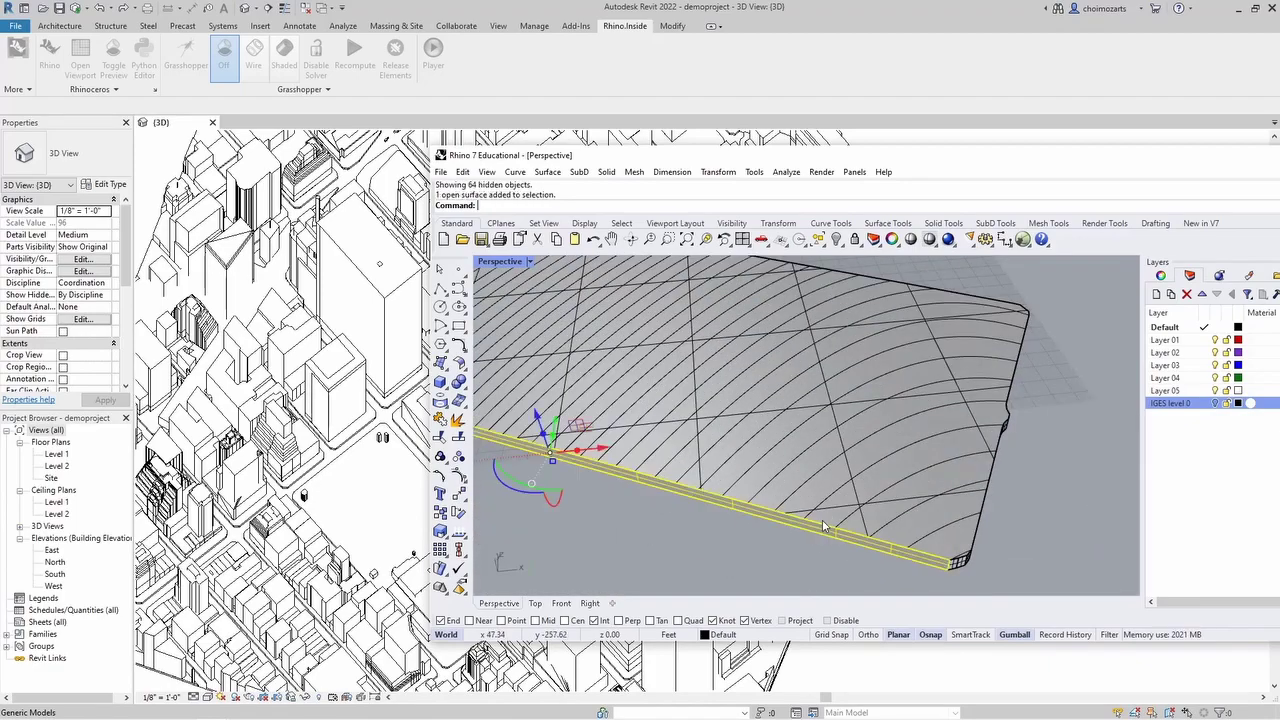
click(822, 521)
scroll(850, 515, down, 5)
scroll(868, 515, down, 4)
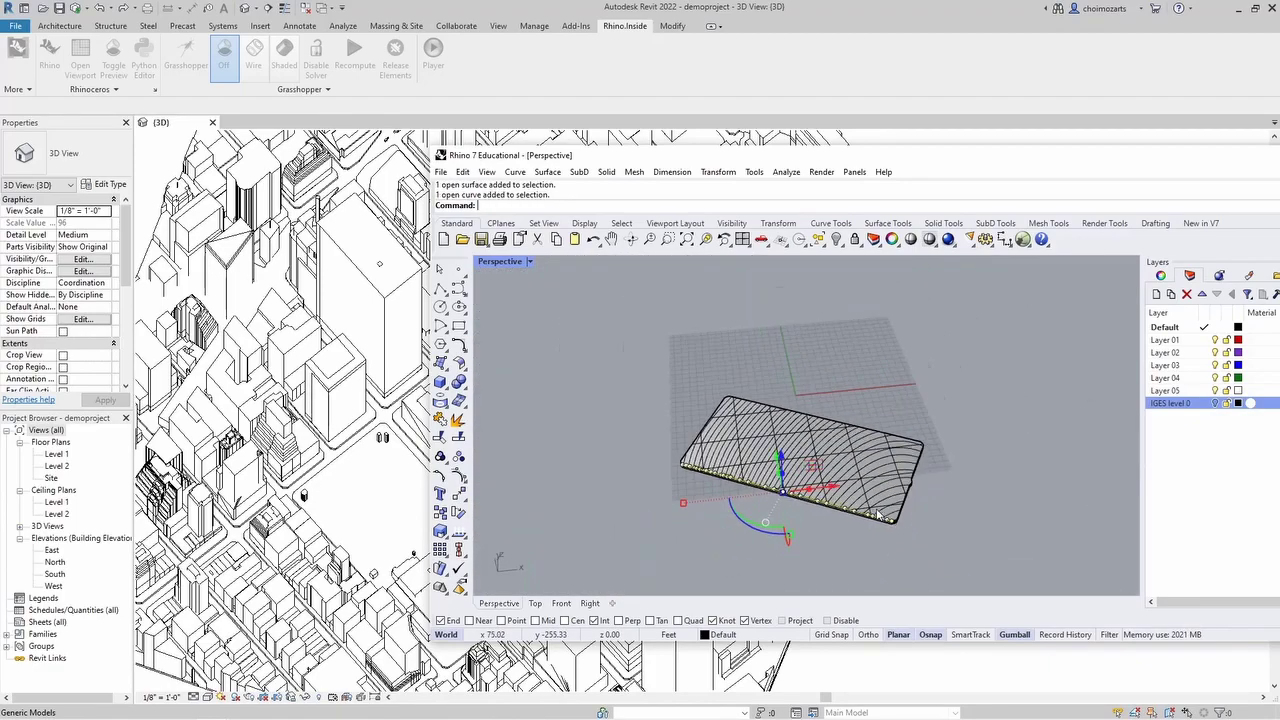
key(Escape)
scroll(868, 514, up, 6)
scroll(872, 522, down, 5)
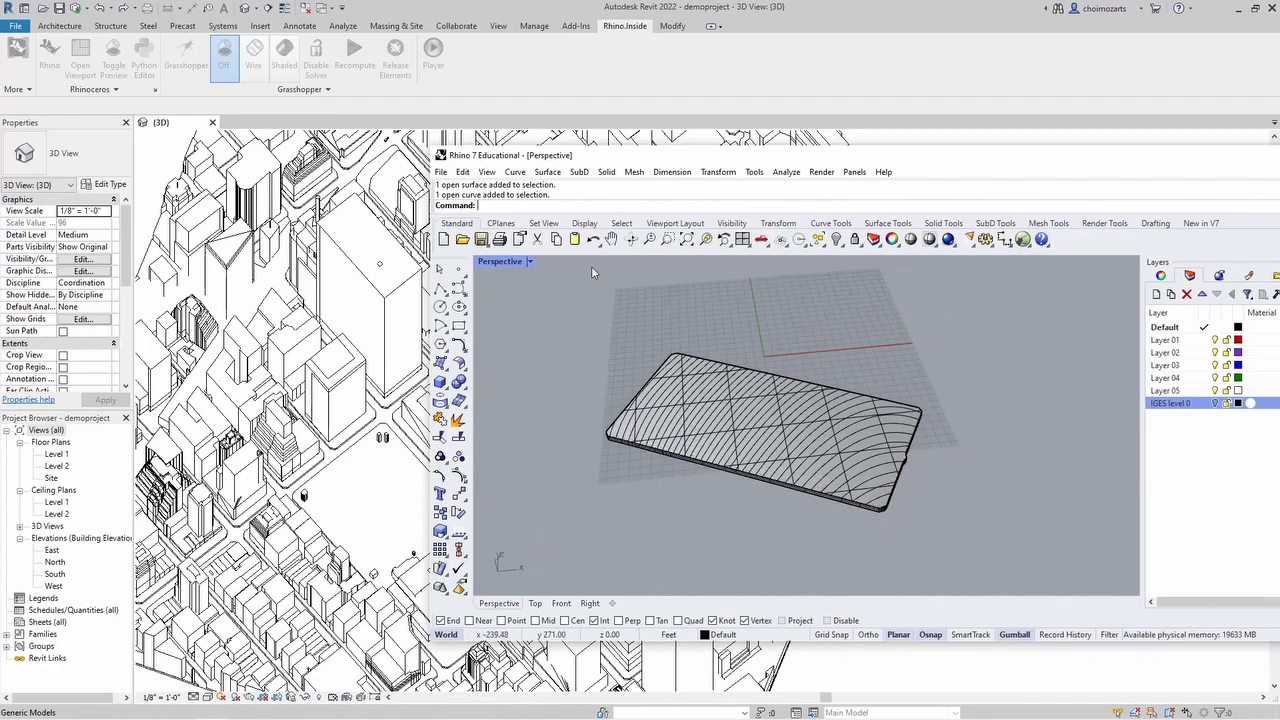
Restrict the Selection Filter to curves, select all of the block's curves, and group them
text(SelectionFilter)
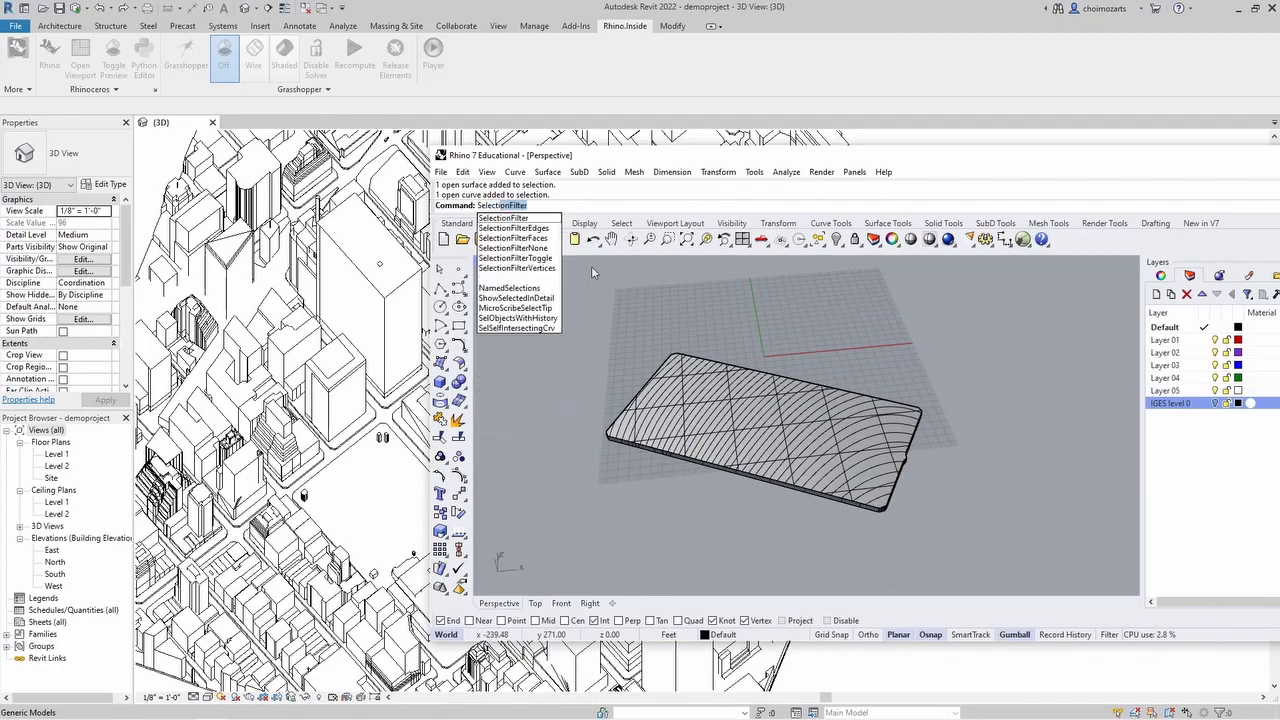
key(Return)
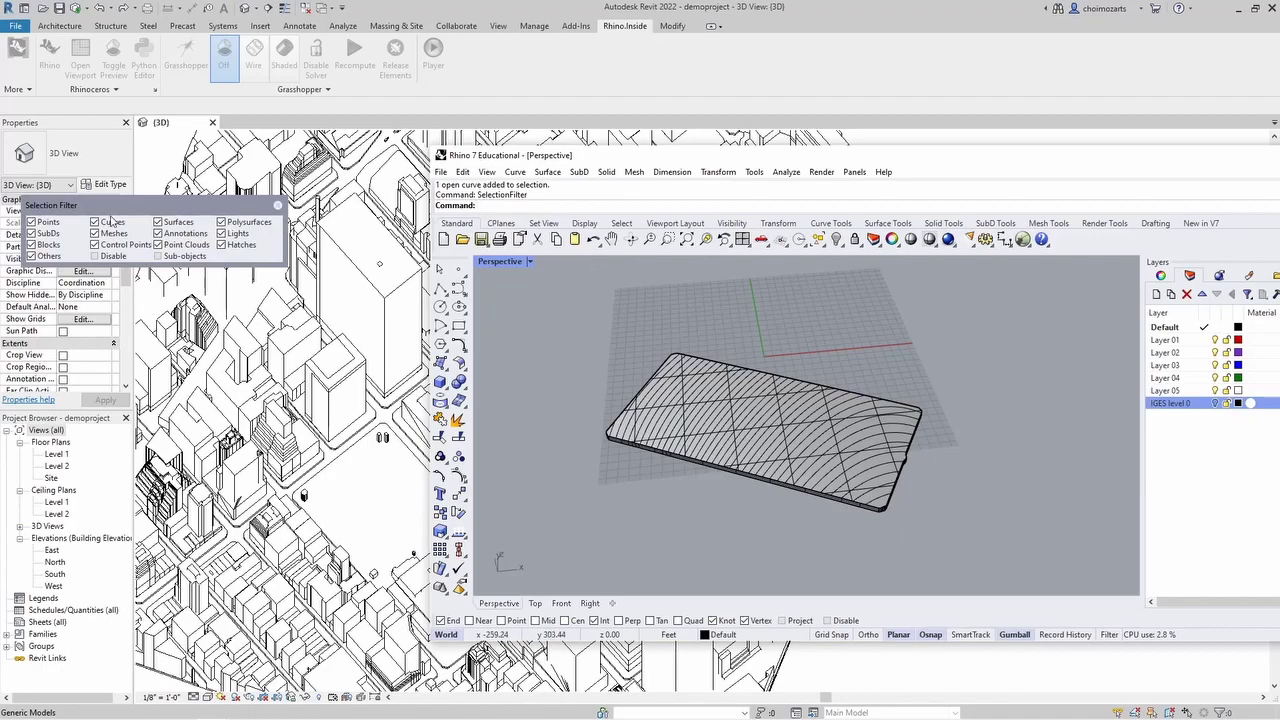
right_click(111, 222)
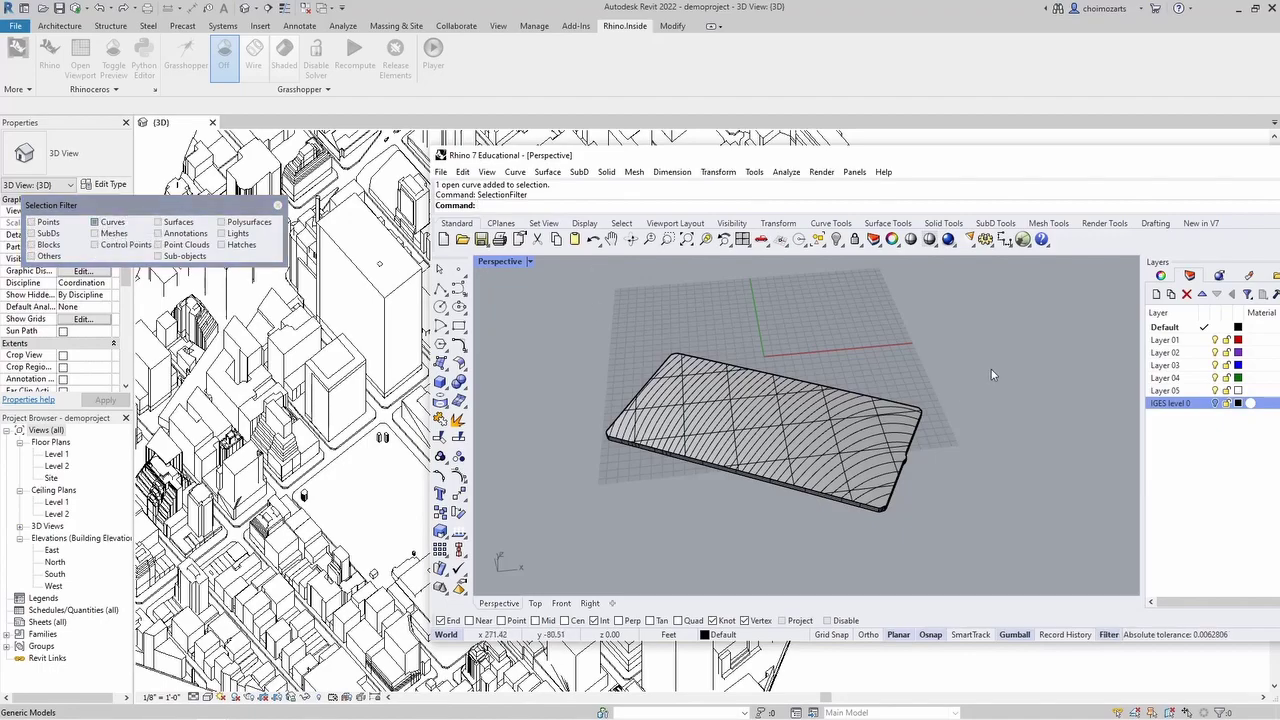
drag(1012, 334, 531, 525)
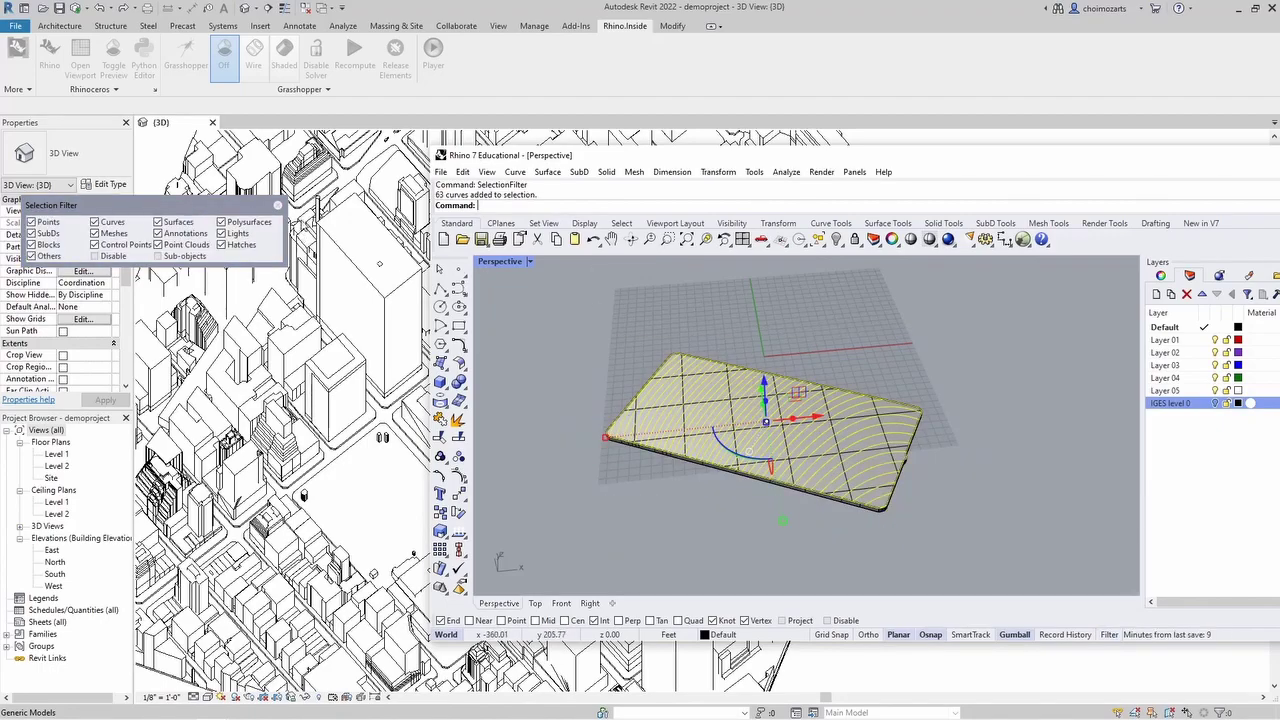
click(278, 208)
text(Gro)
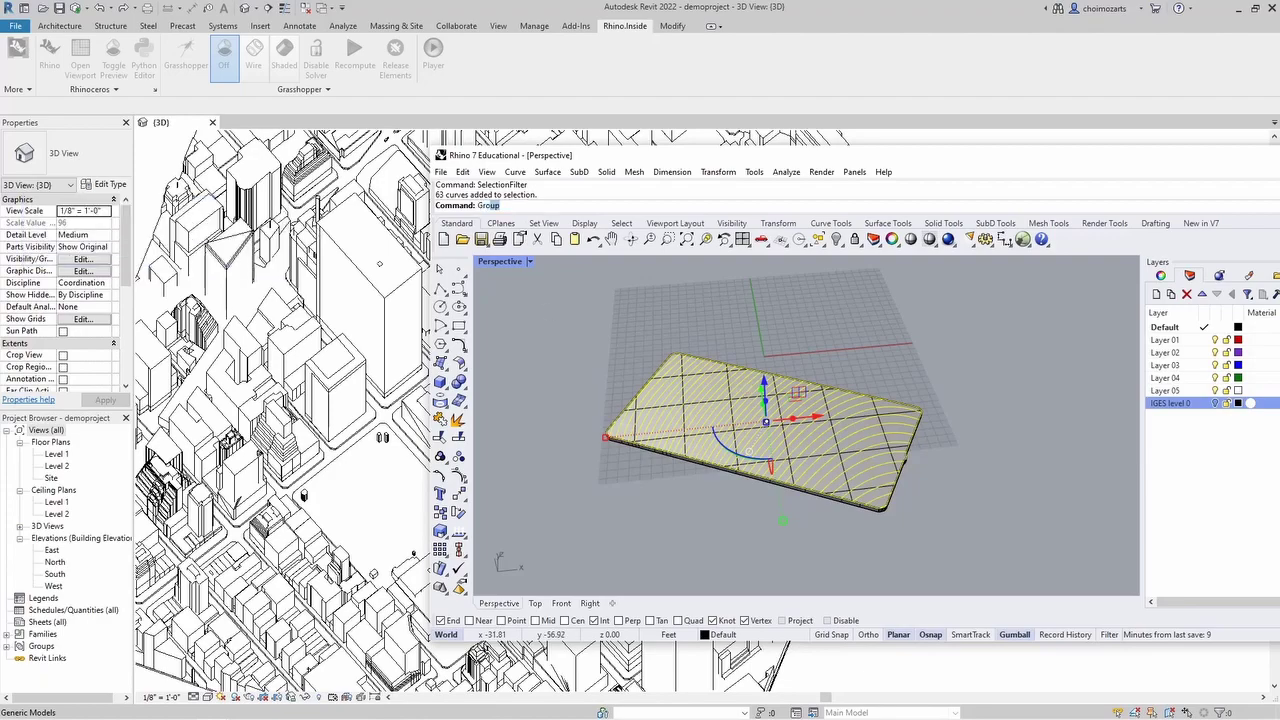
text(up)
key(Return)
text(E)
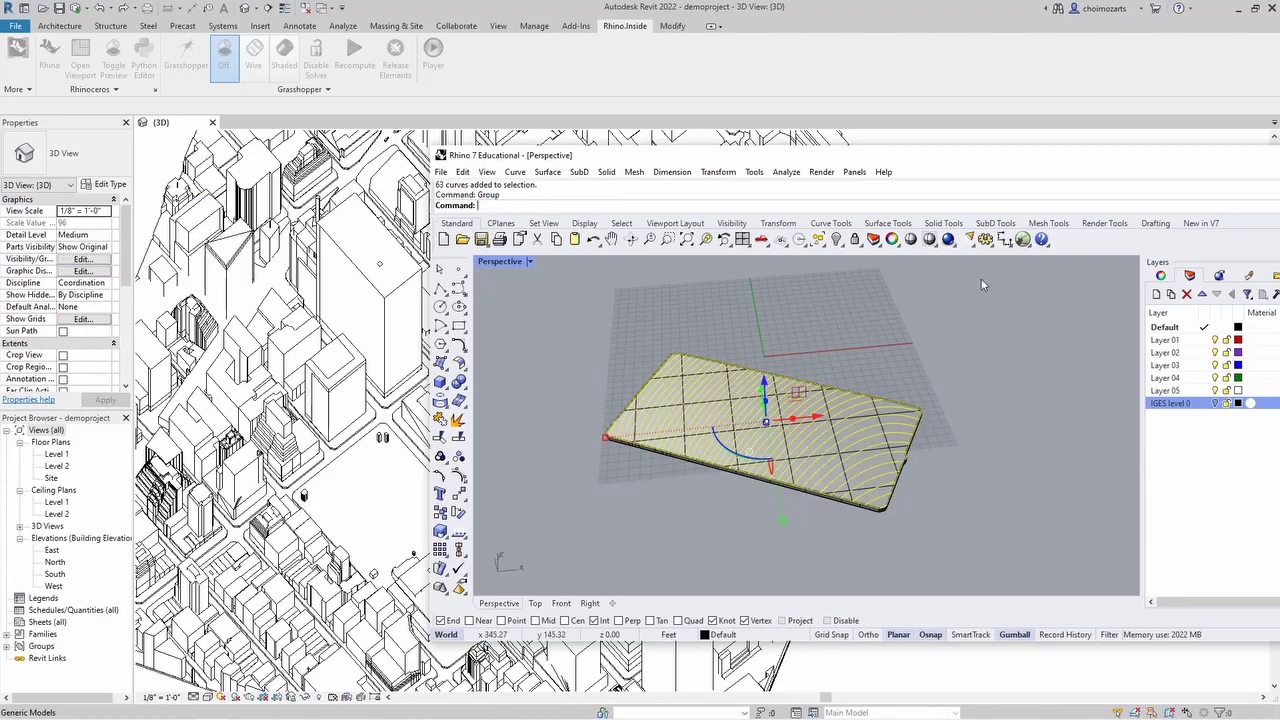
key(Return)
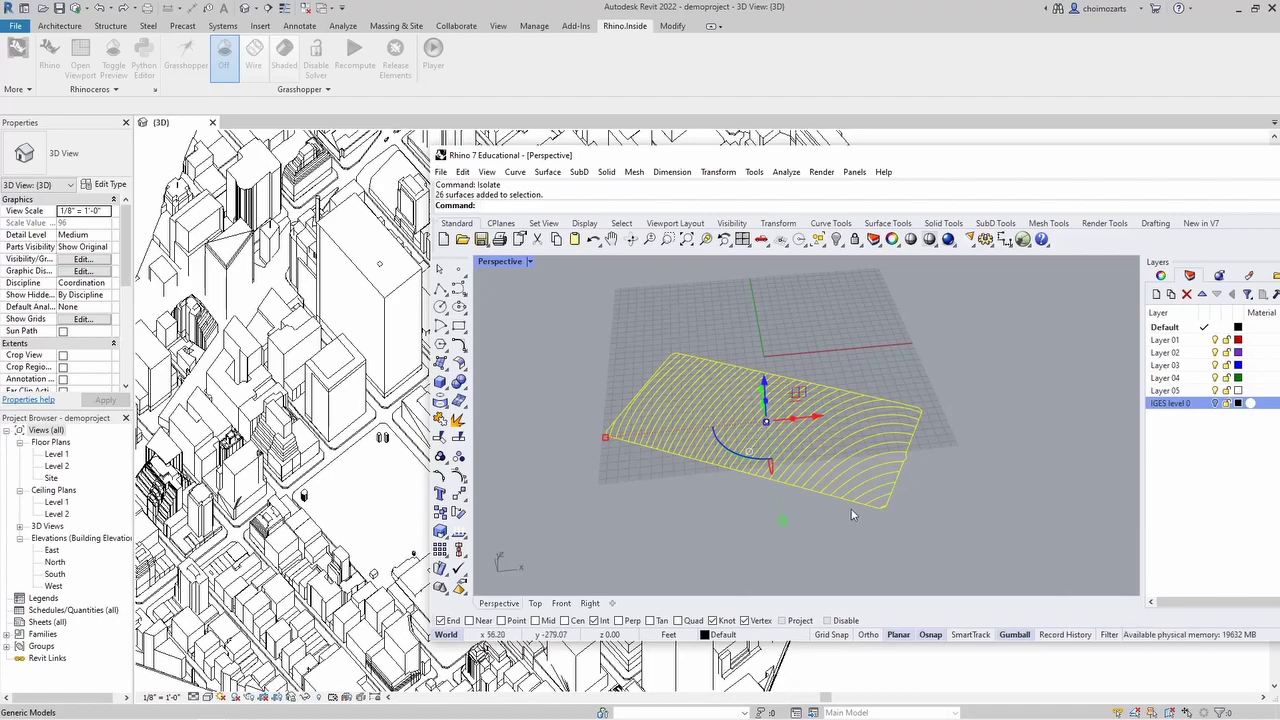
text(Undo)
key(Return)
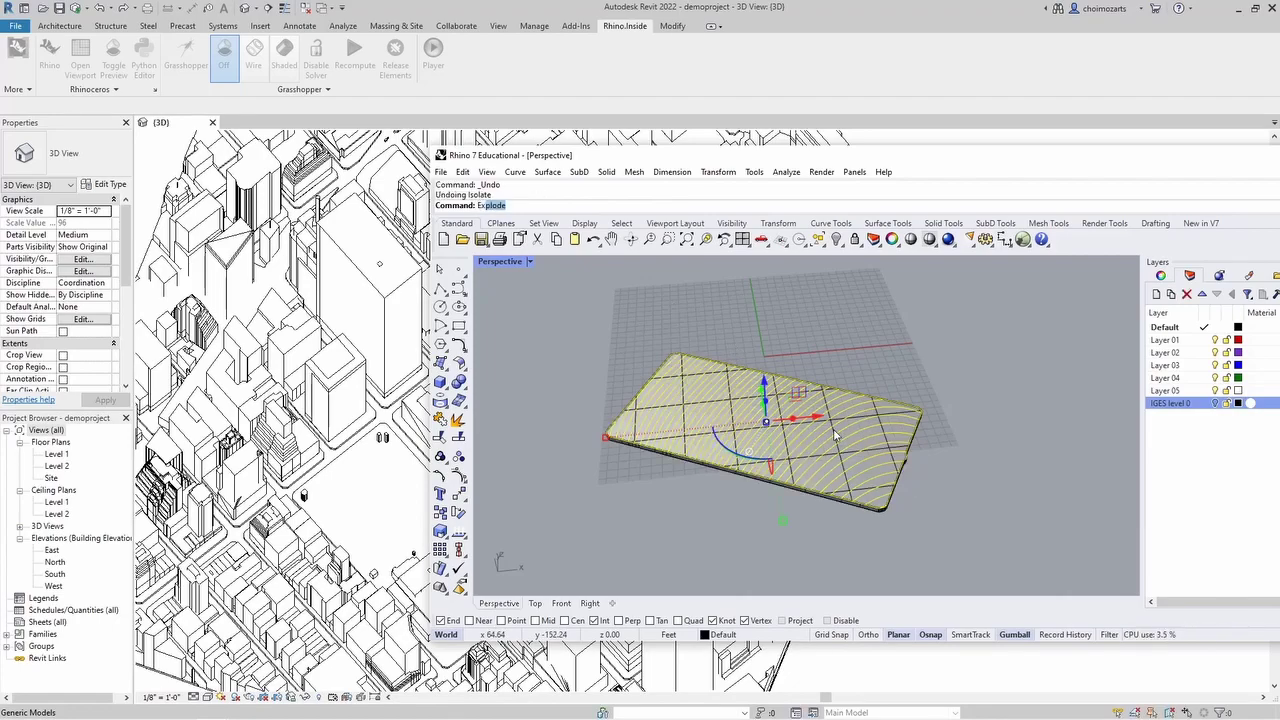
text(Ex)
key(Return)
key(ctrl+z)
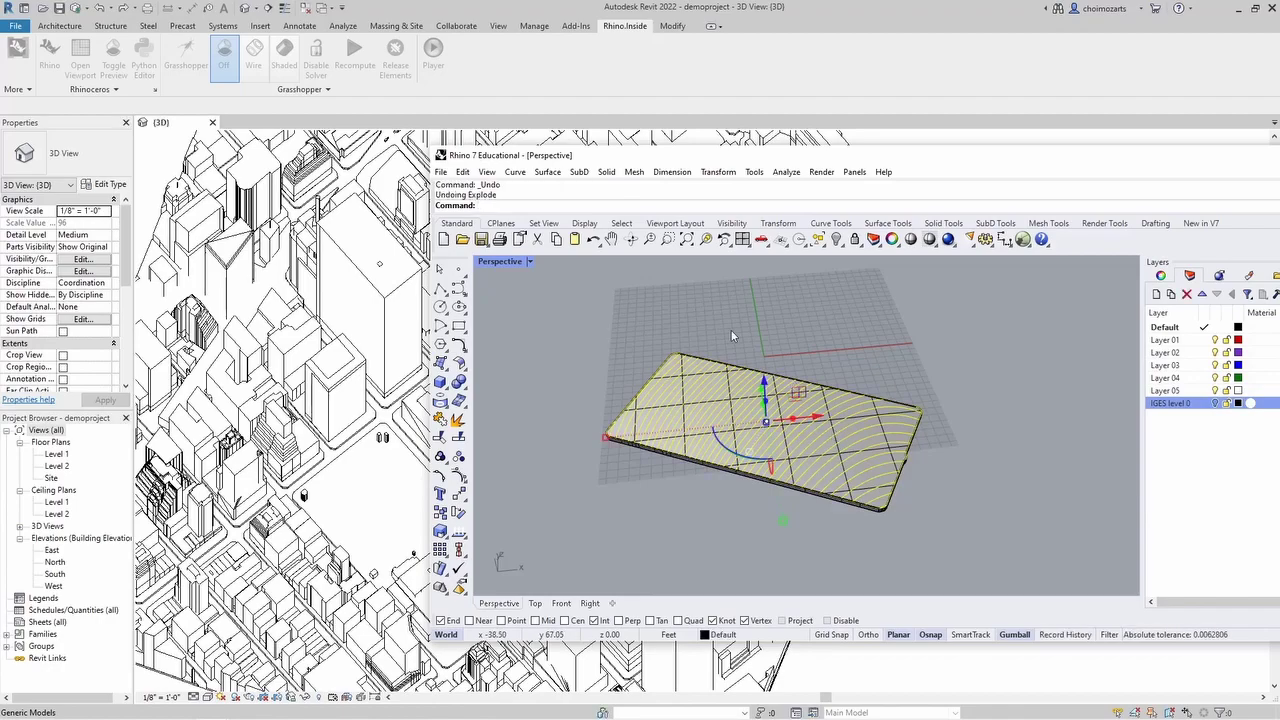
Export the grouped curves as an AutoCAD drawing over the existing site.dwg in the DemoProject folder, and hide them in Rhino
text(Export)
key(Return)
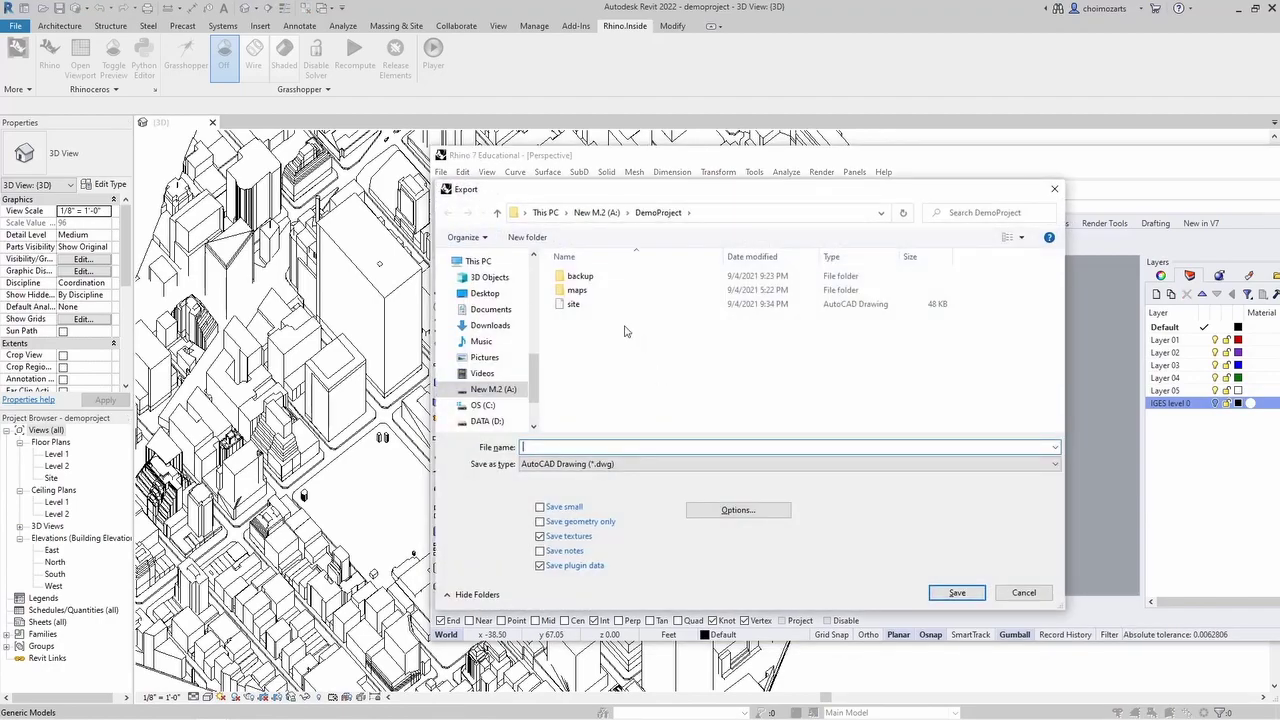
double_click(594, 308)
click(633, 414)
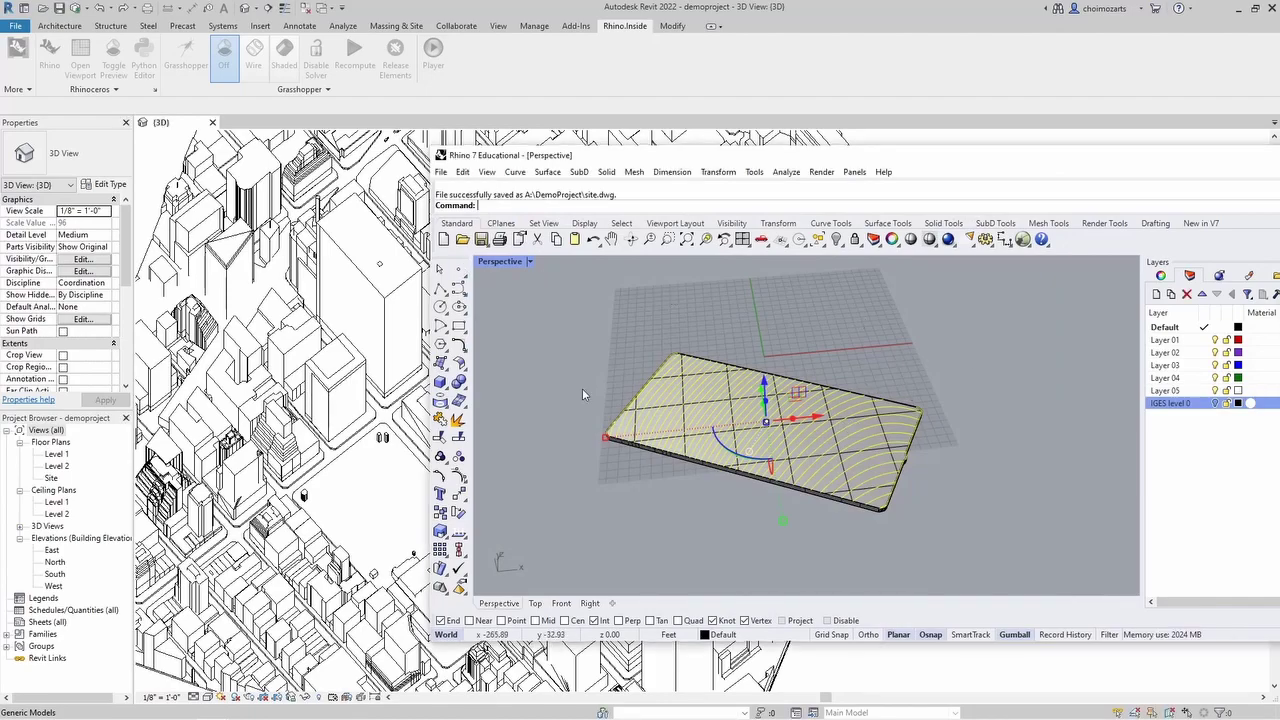
key(Return)
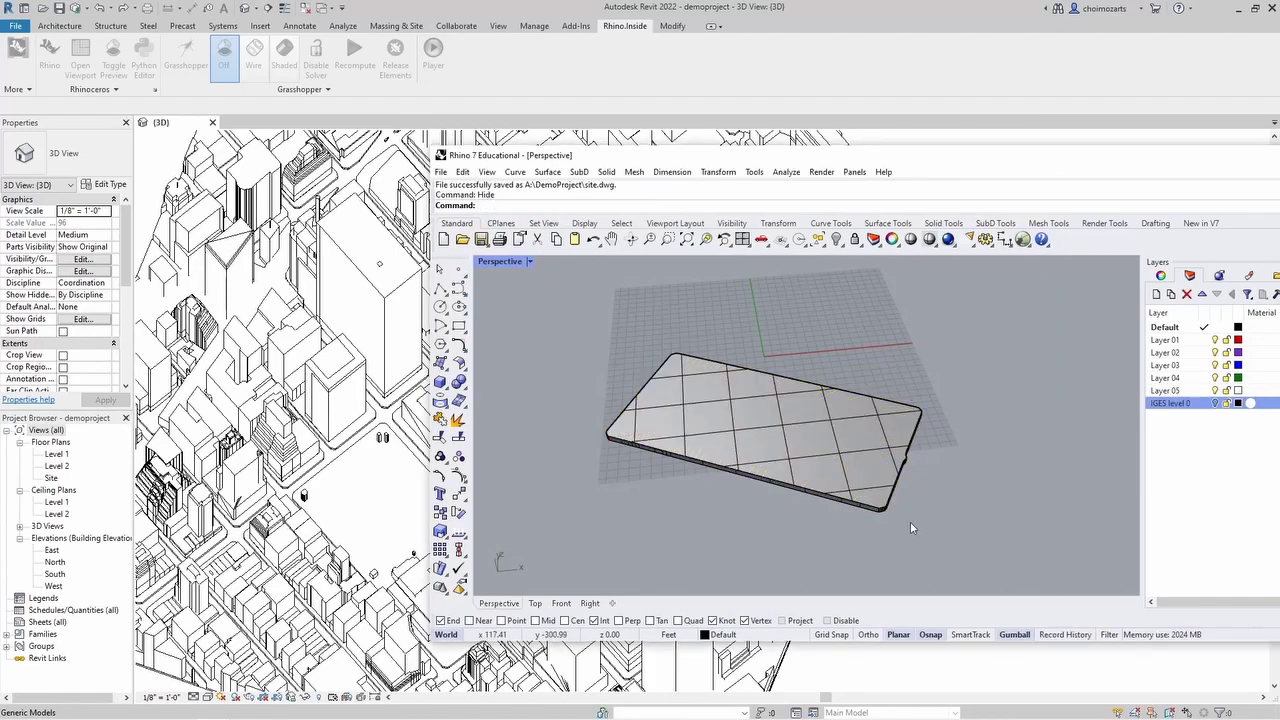
Delete the top surface of the city block
scroll(855, 530, up, 4)
right_drag(853, 529, 850, 495)
scroll(864, 373, down, 4)
scroll(863, 372, up, 5)
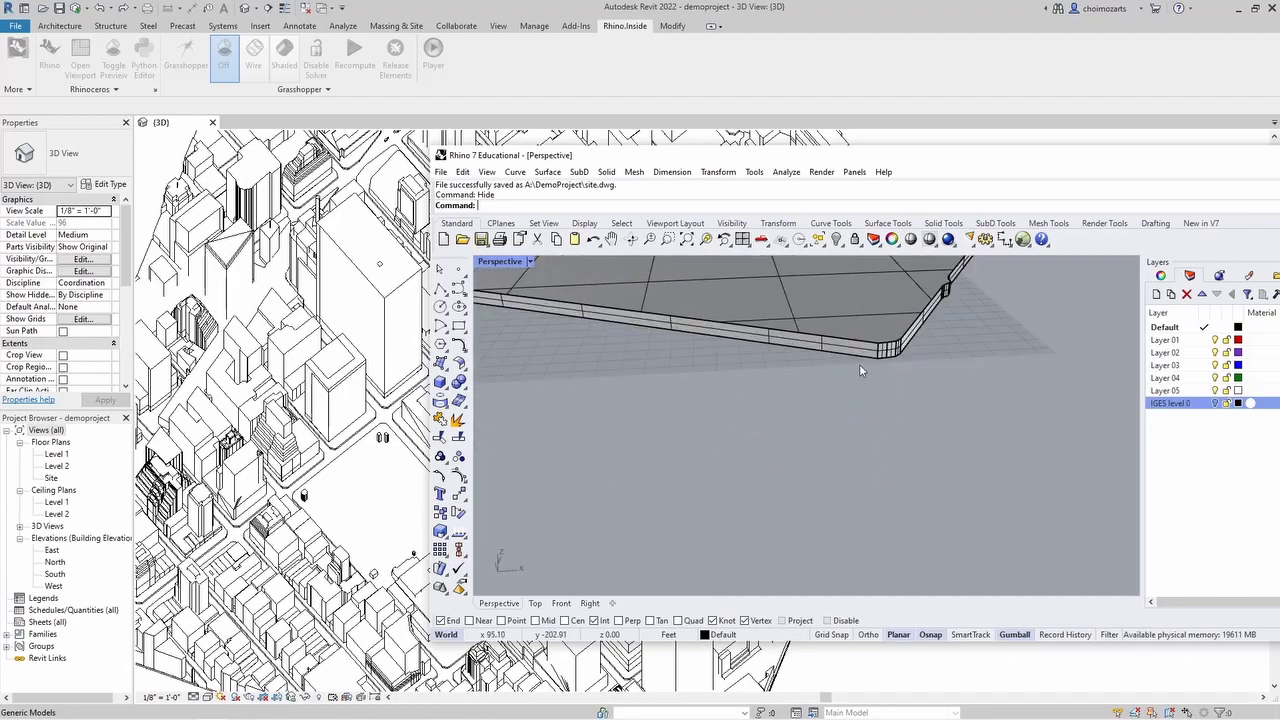
click(866, 364)
scroll(879, 389, down, 3)
shift+click(870, 355)
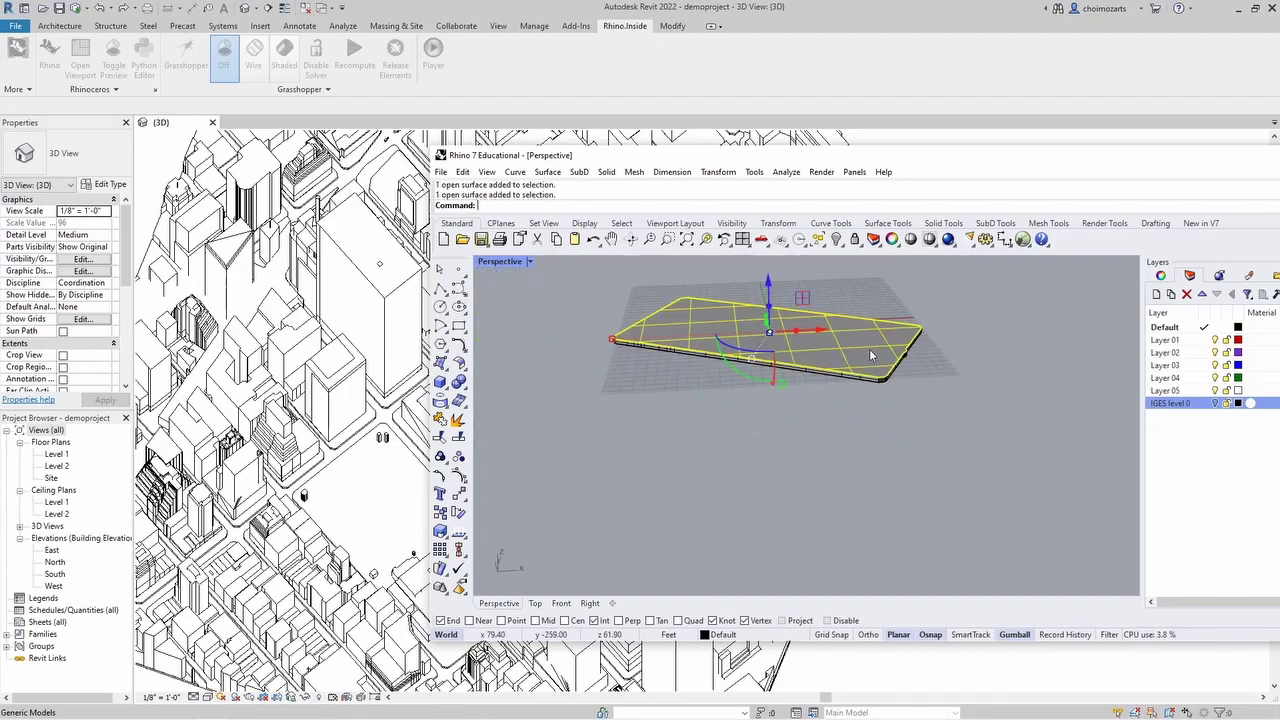
key(Delete)
Join all remaining surfaces and curves of the block
drag(942, 297, 548, 420)
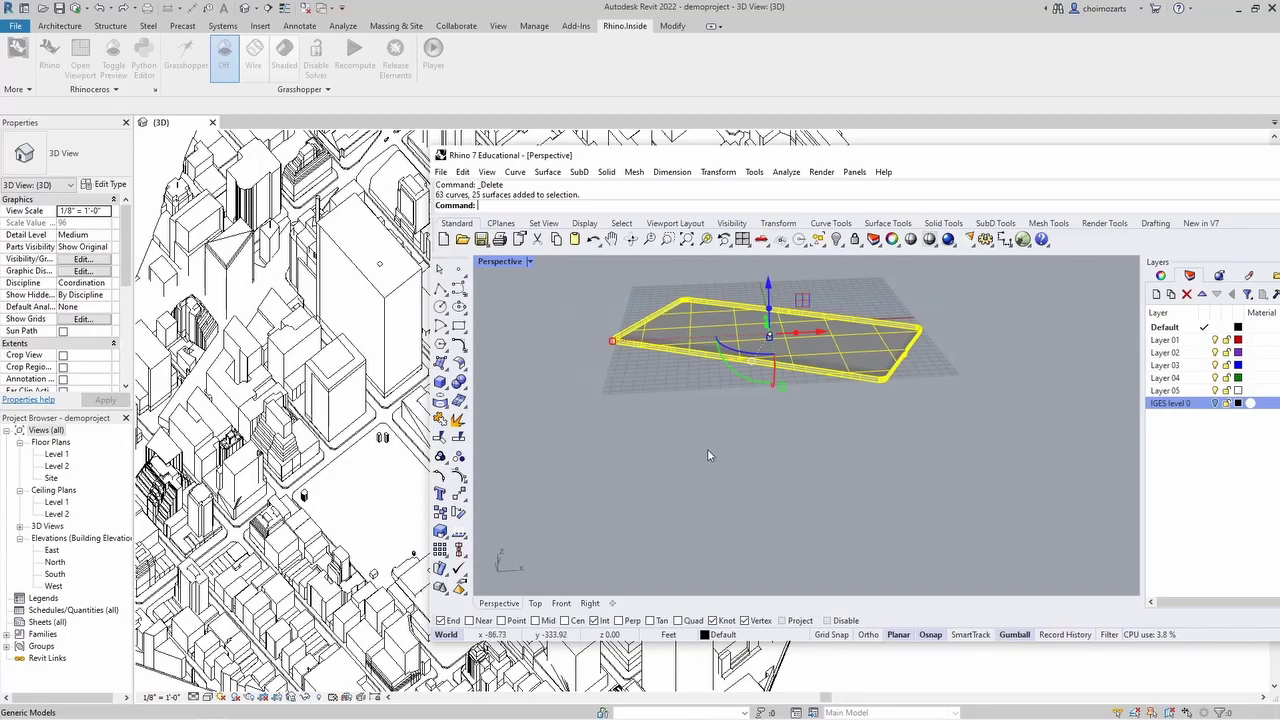
right_drag(707, 455, 713, 488)
key(Return)
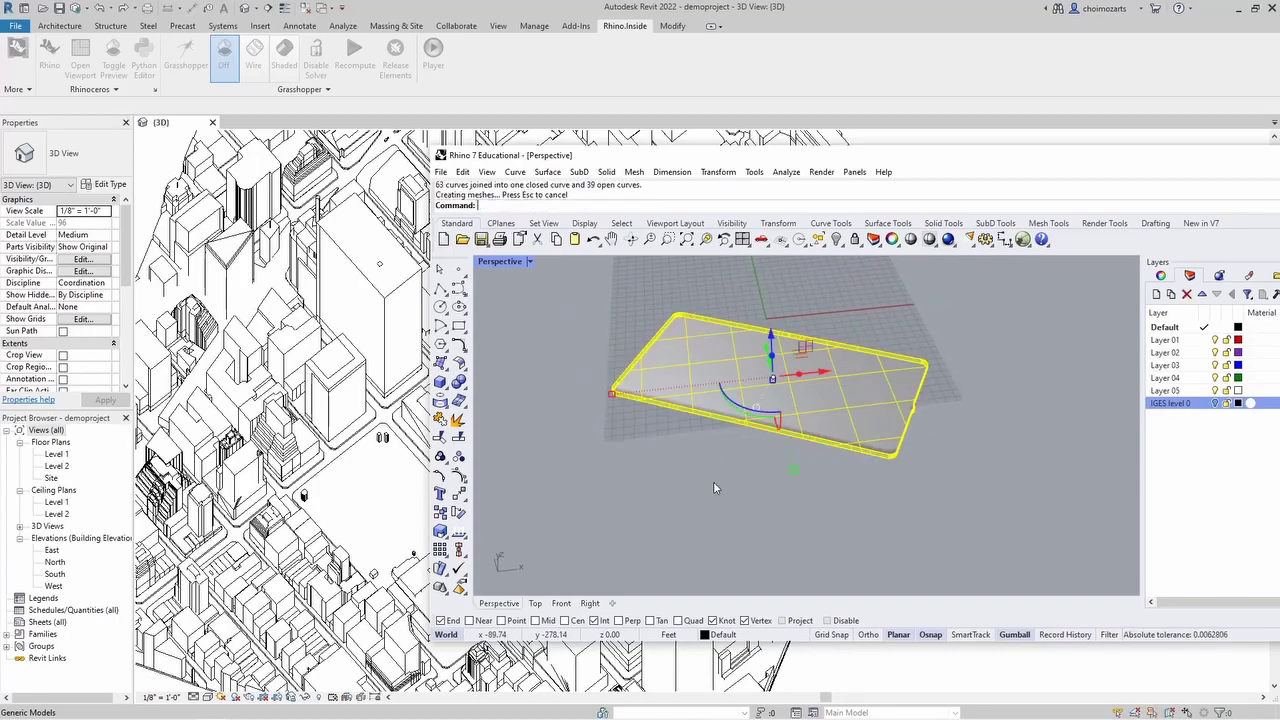
Switch to Revit, select the vacant city block, and disable the Grasshopper solver
click(371, 472)
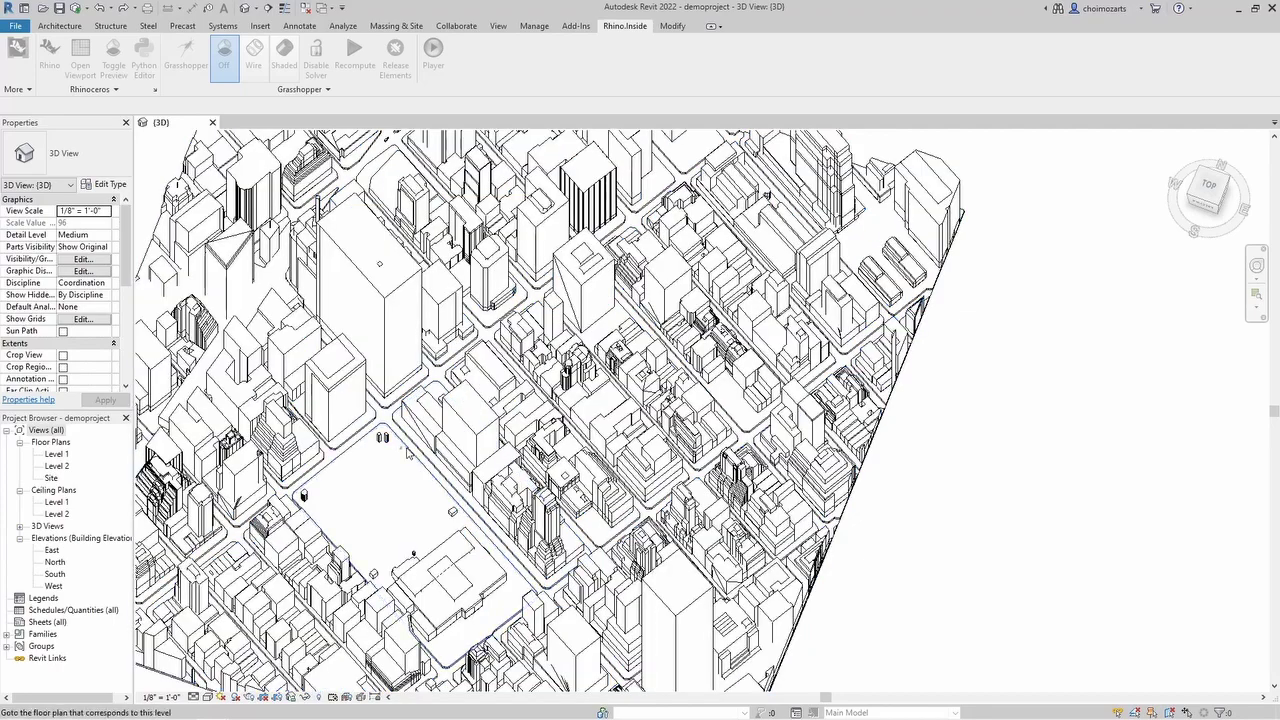
click(405, 462)
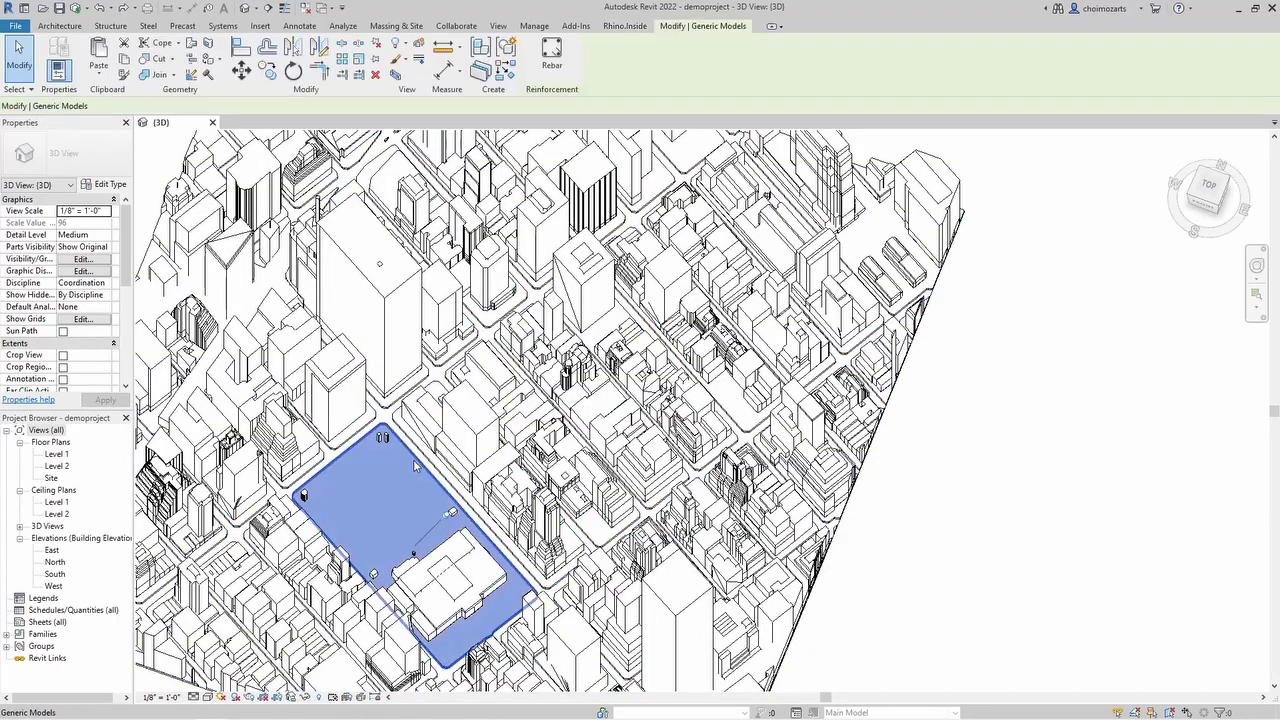
key(alt+Tab)
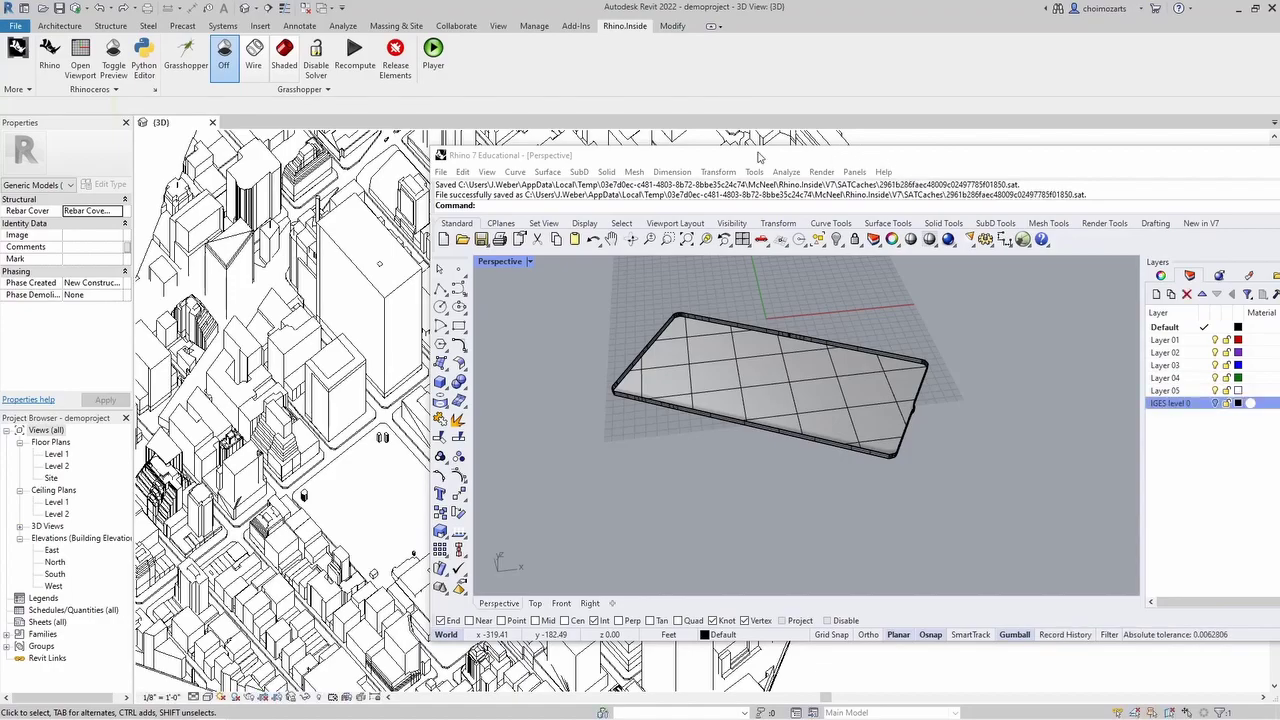
drag(848, 154, 720, 147)
click(318, 60)
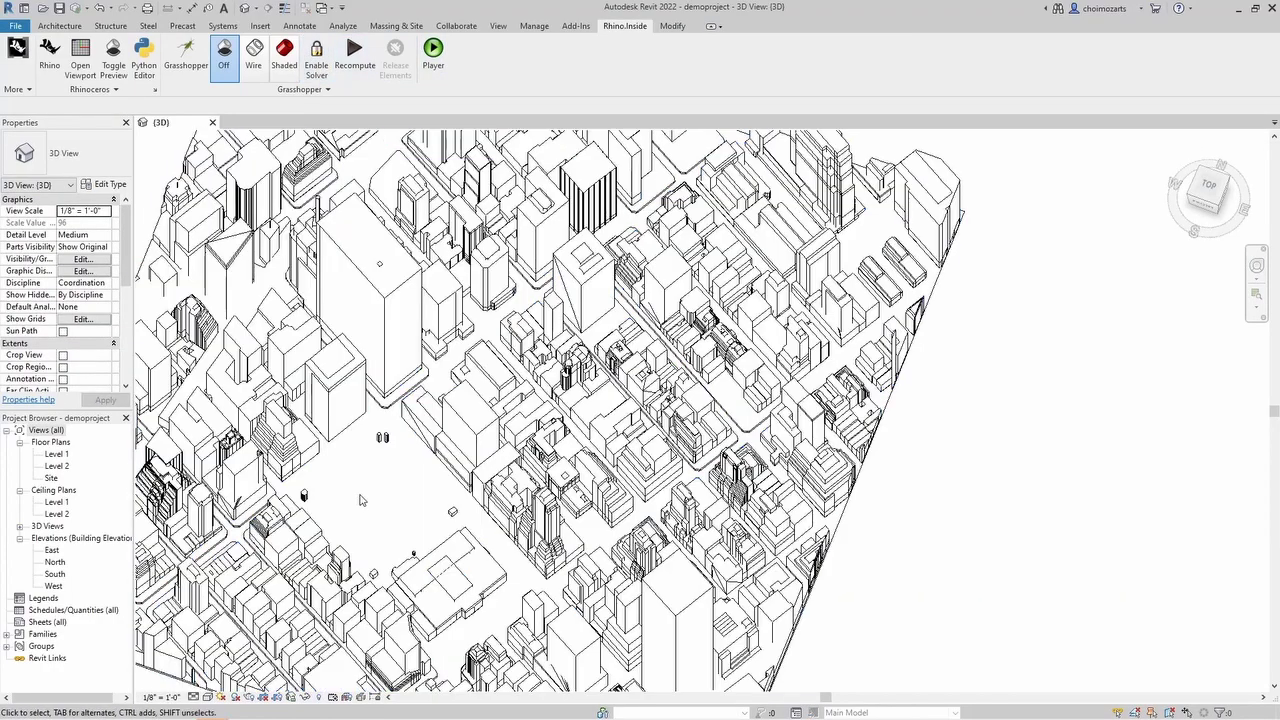
Inspect the vacant city block in the Revit 3D view by selecting it, and clear the selection
scroll(398, 477, down, 2)
scroll(395, 488, up, 2)
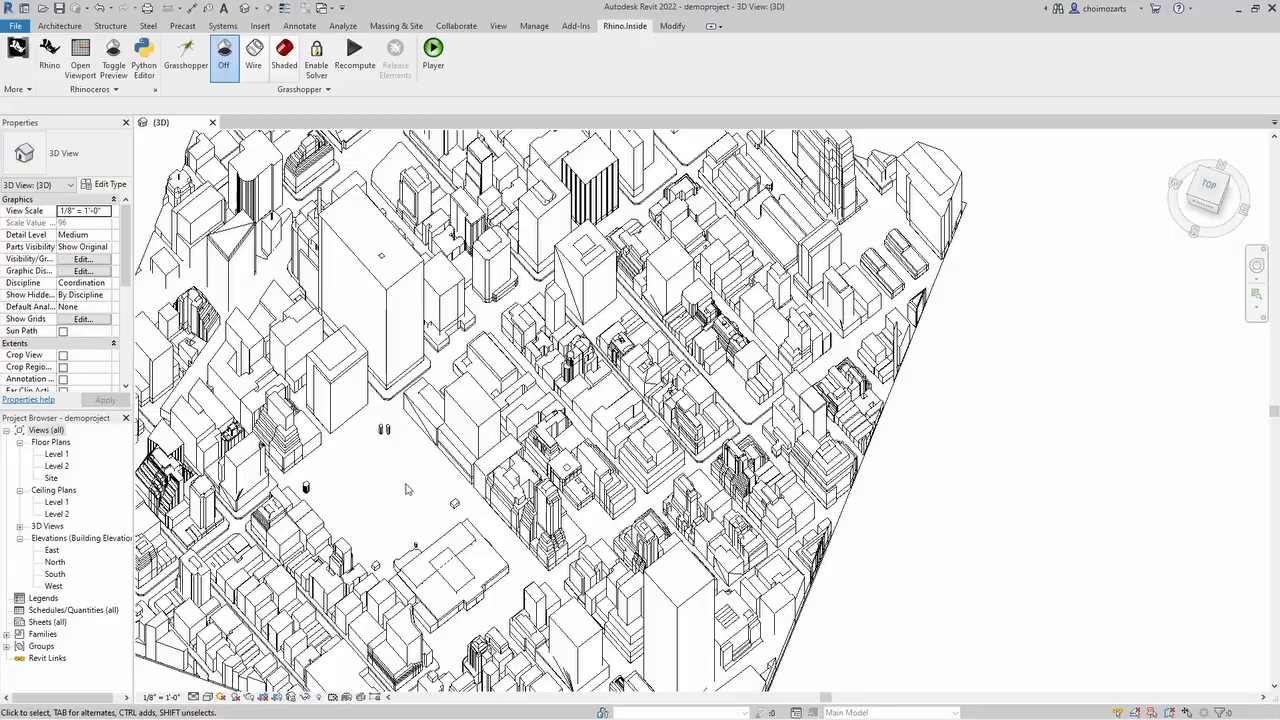
mouse_move(406, 488)
shift+middle_down()
mouse_move(463, 452)
mouse_move(520, 495)
mouse_move(490, 530)
mouse_move(515, 525)
mouse_move(560, 465)
shift+middle_up()
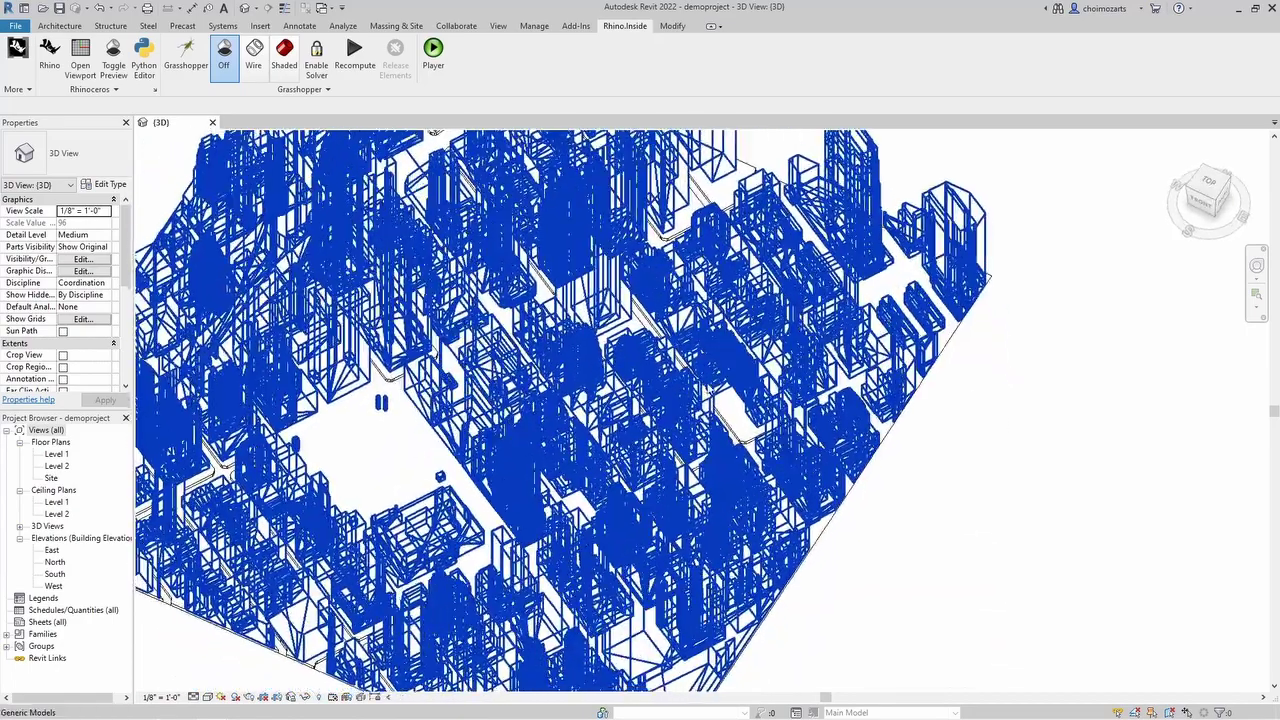
middle_drag(991, 549, 989, 558)
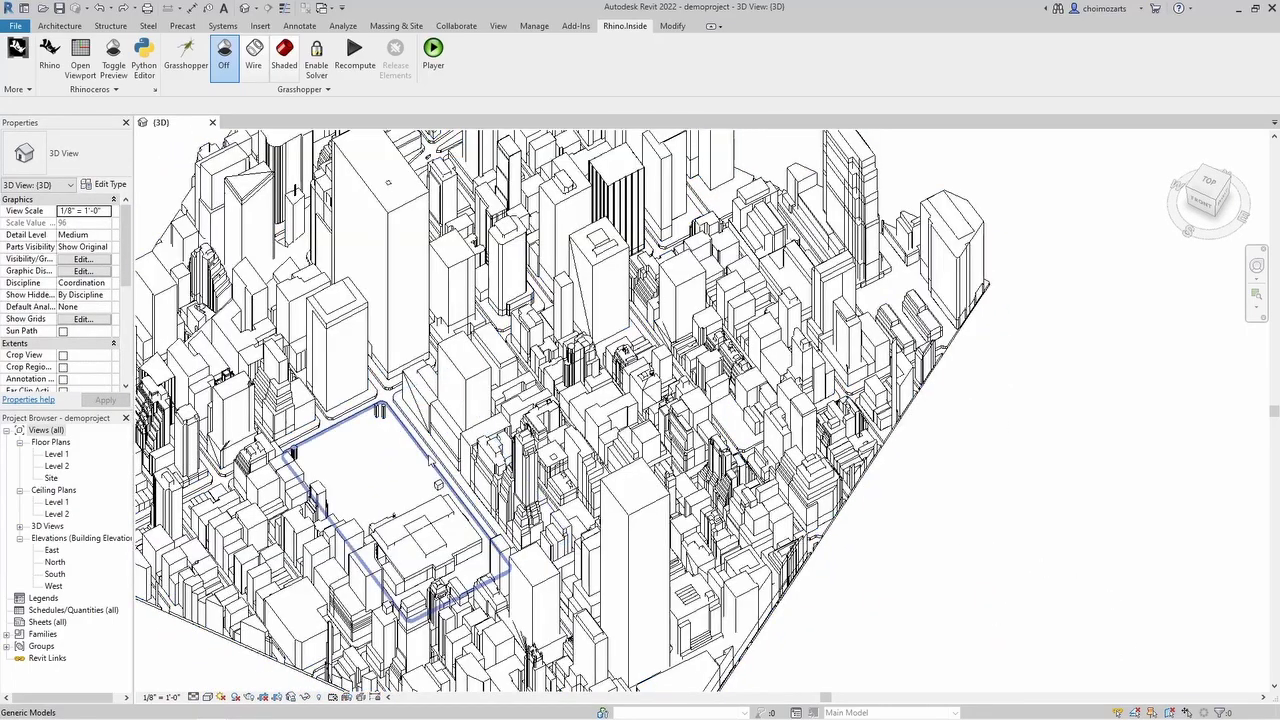
click(429, 460)
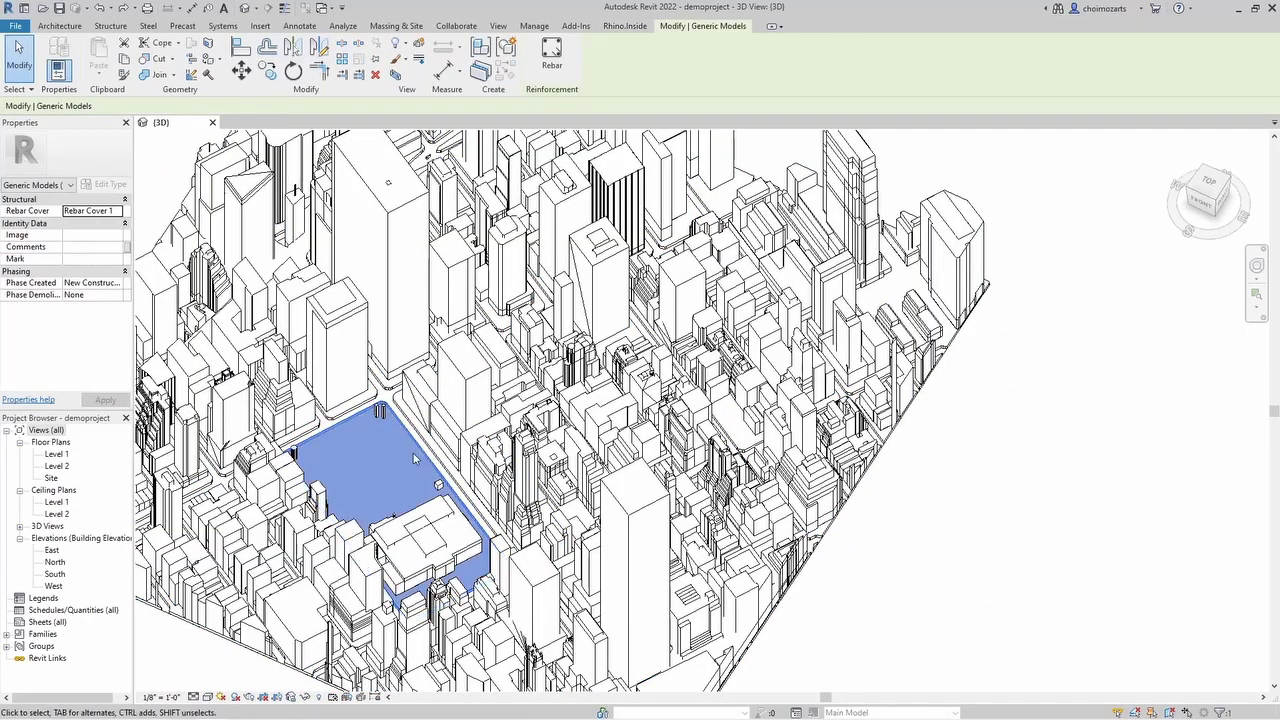
key(Escape)
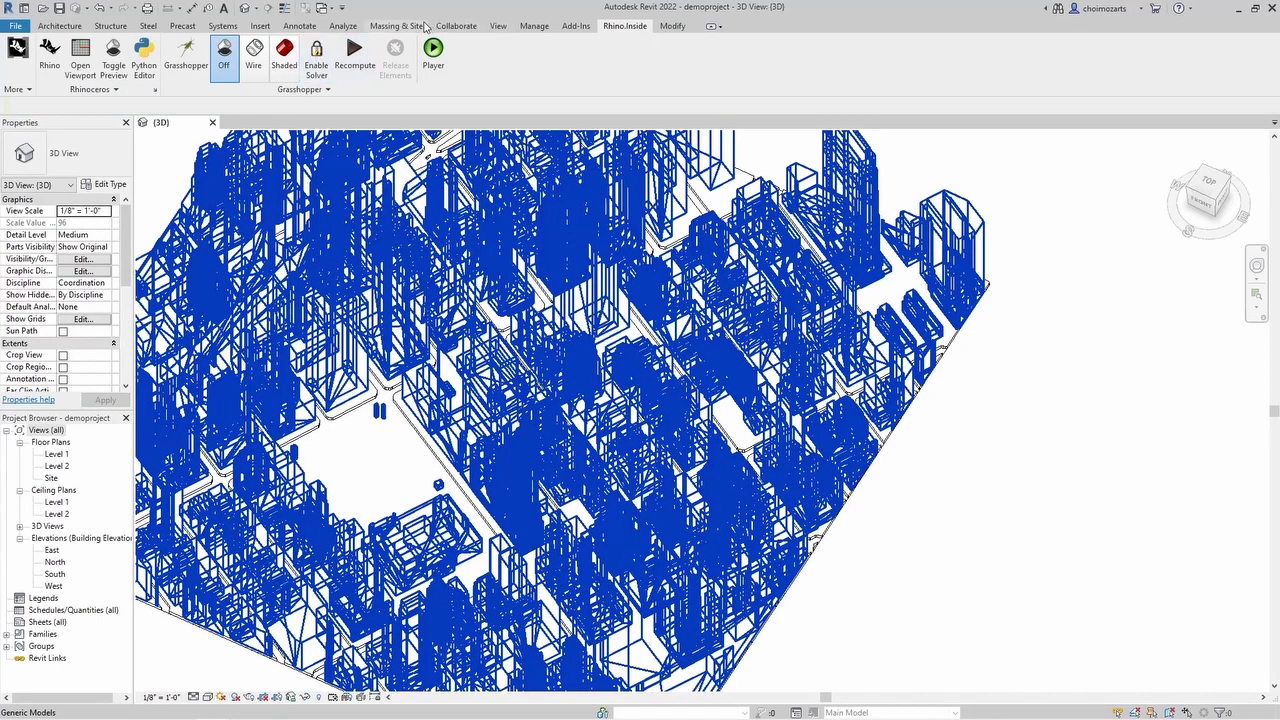
Import the CAD file site.dwg into the Revit 3D view
click(259, 26)
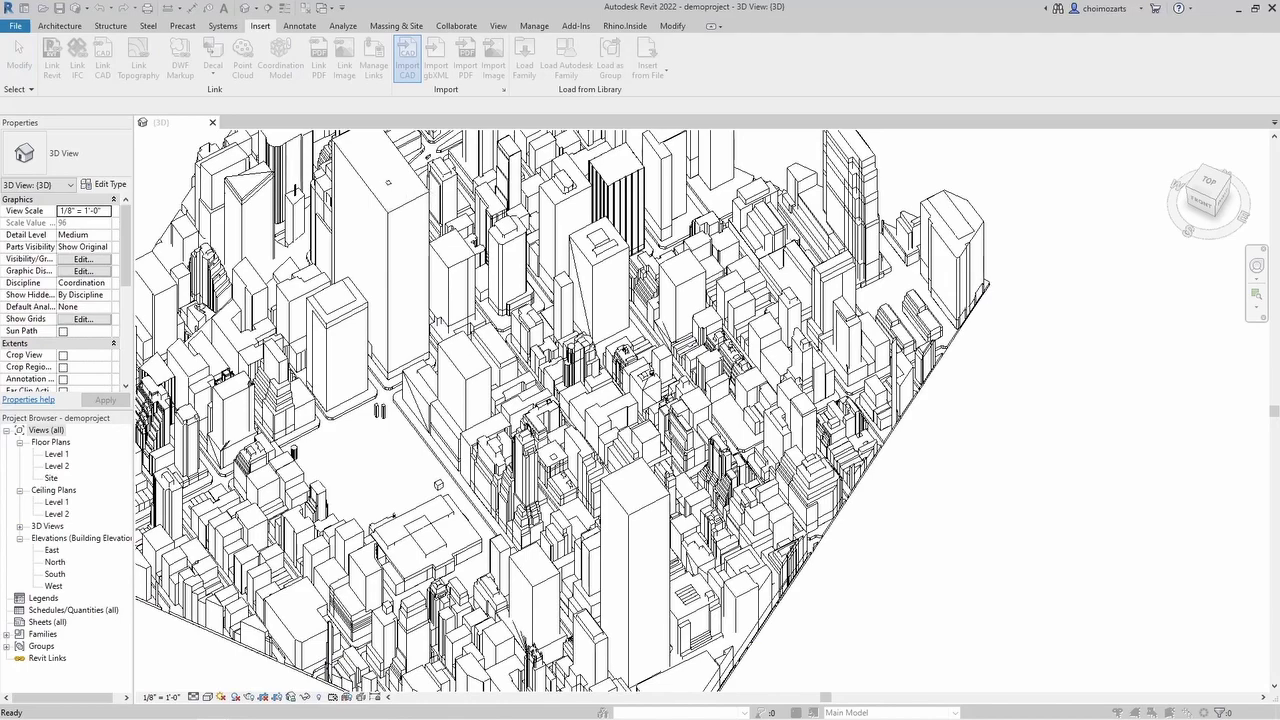
click(407, 60)
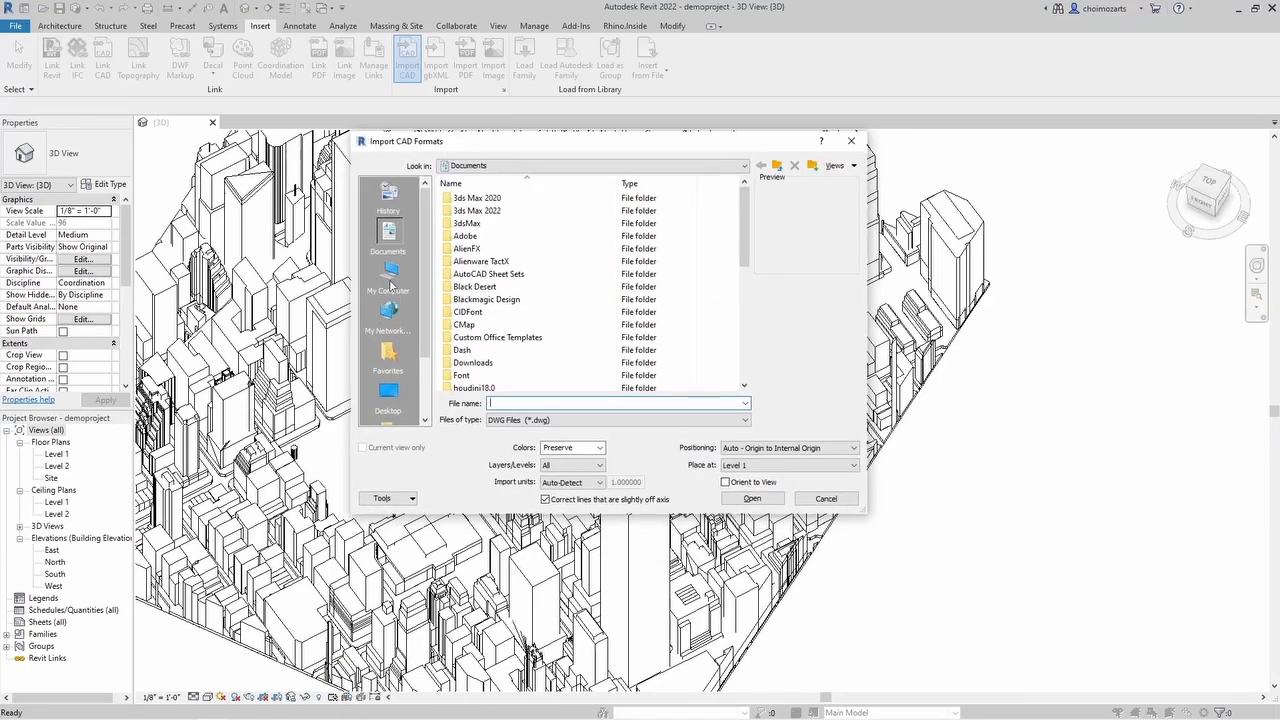
key(Escape)
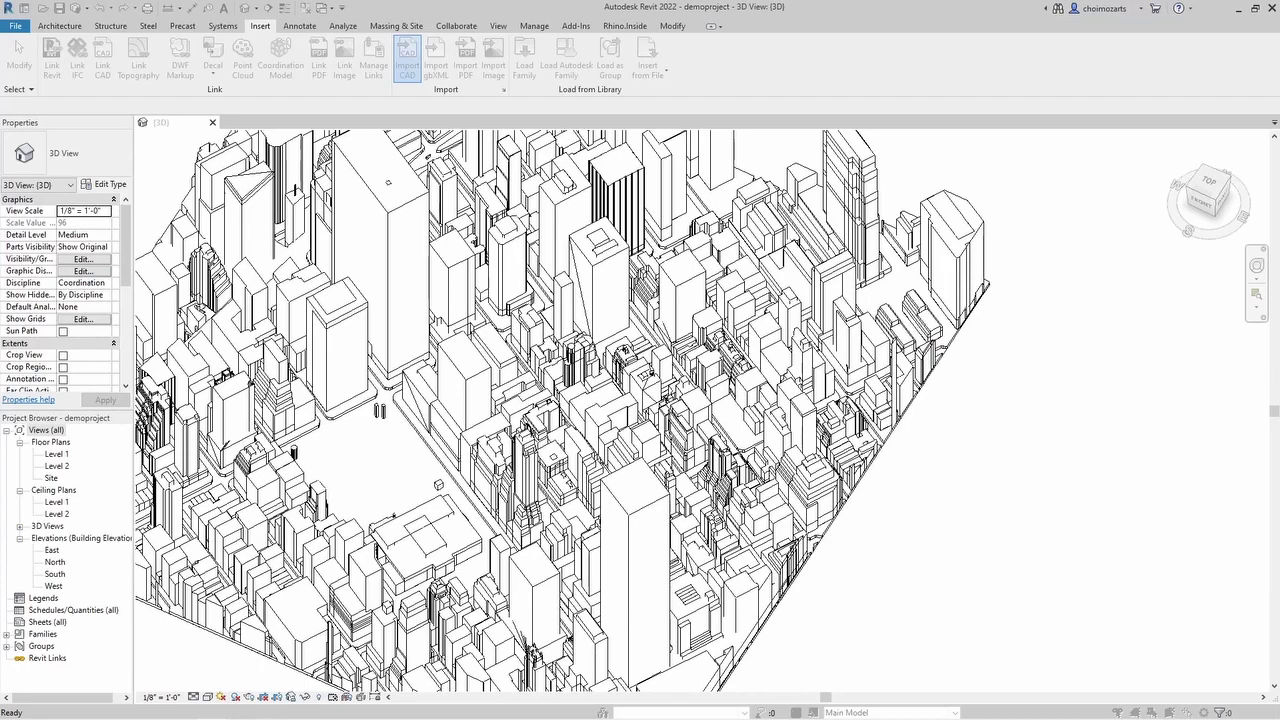
double_click(630, 244)
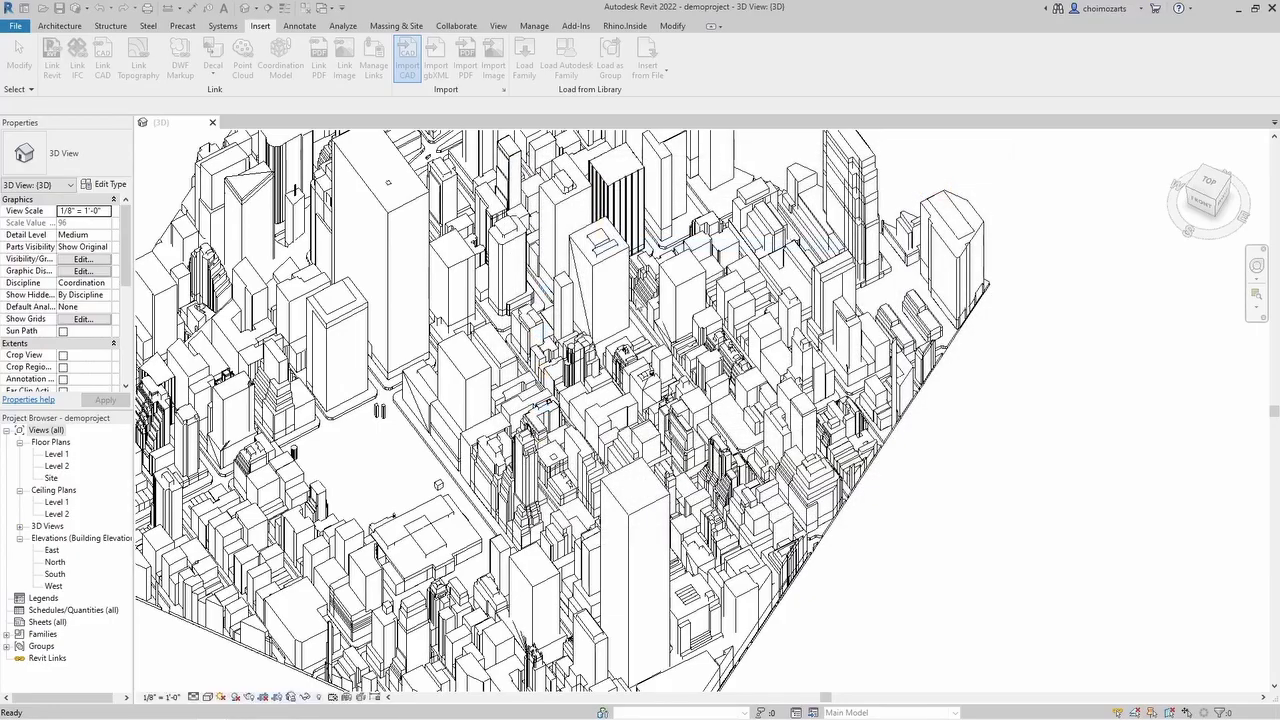
Create a toposurface from the imported site.dwg contours in the vacant block and finish the surface
scroll(410, 400, up, 5)
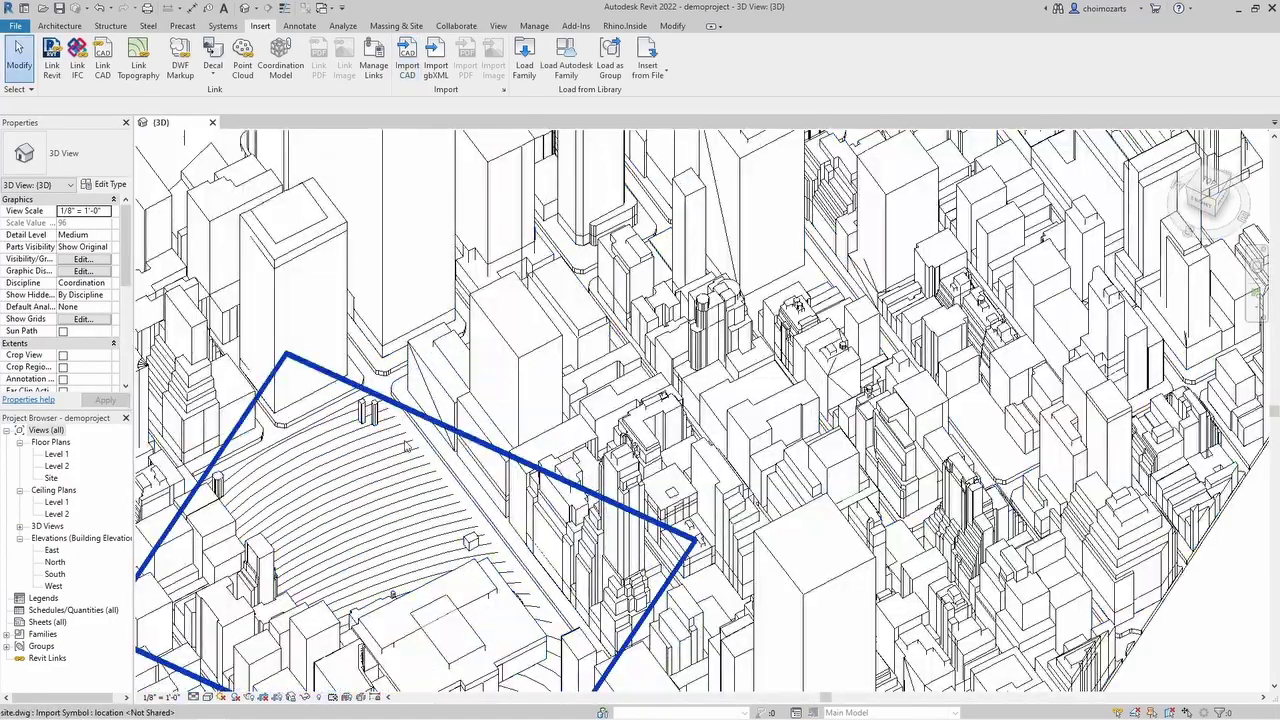
scroll(449, 360, down, 3)
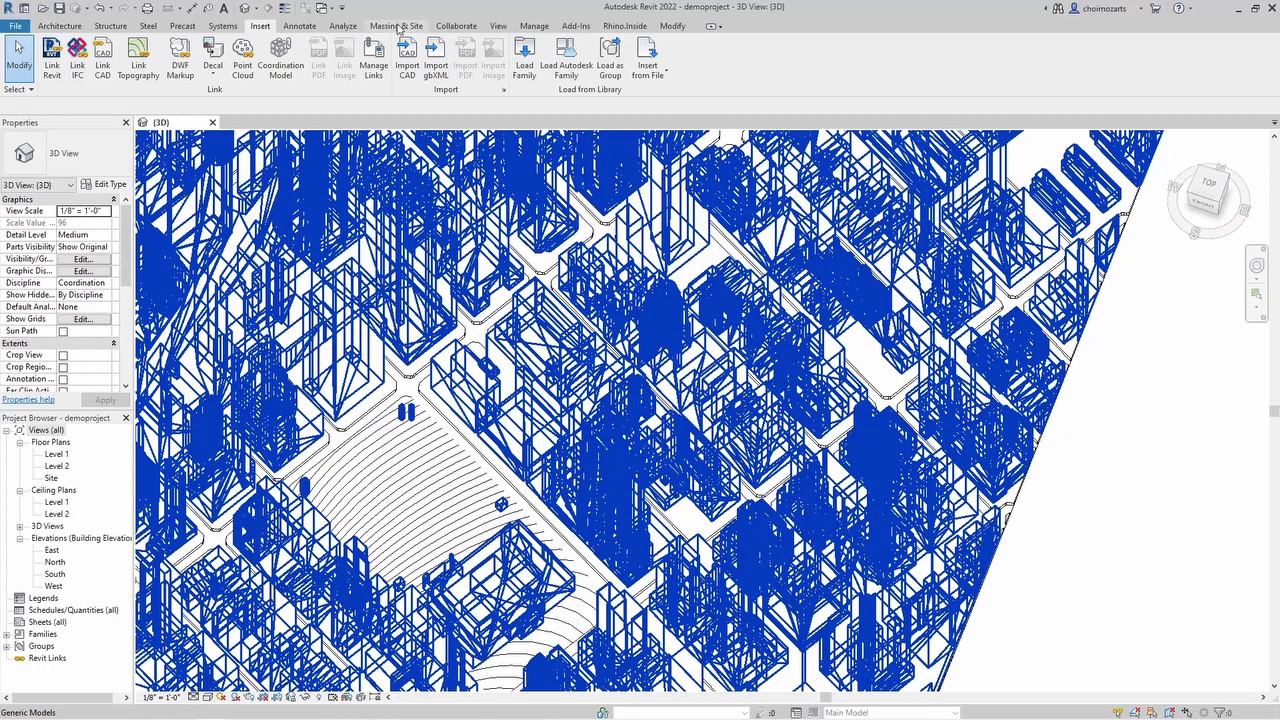
click(398, 28)
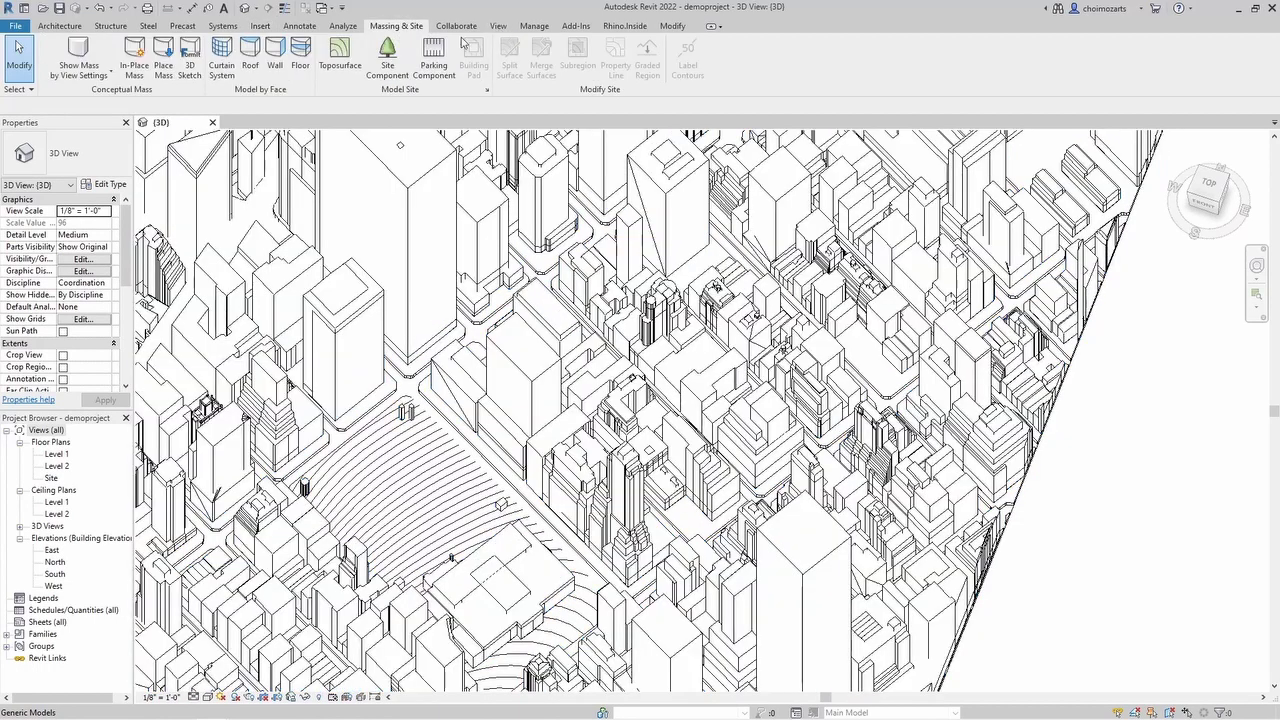
click(334, 58)
click(624, 66)
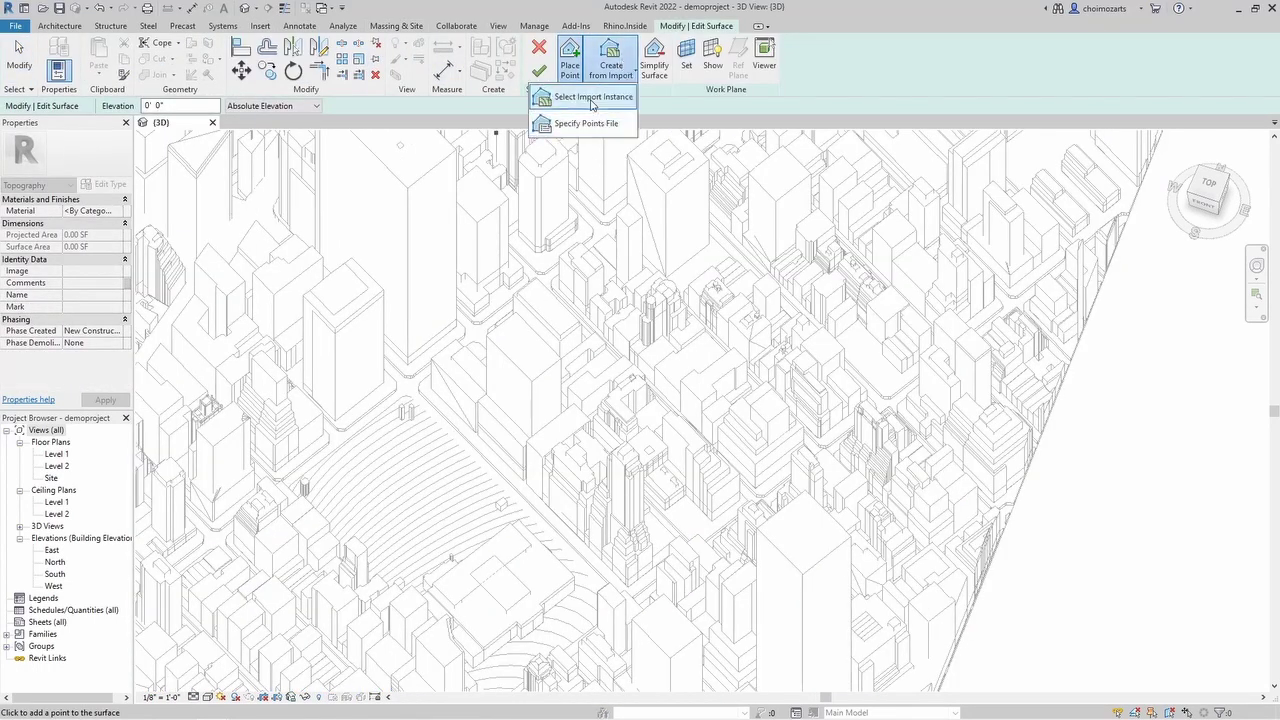
click(585, 94)
click(464, 462)
click(539, 465)
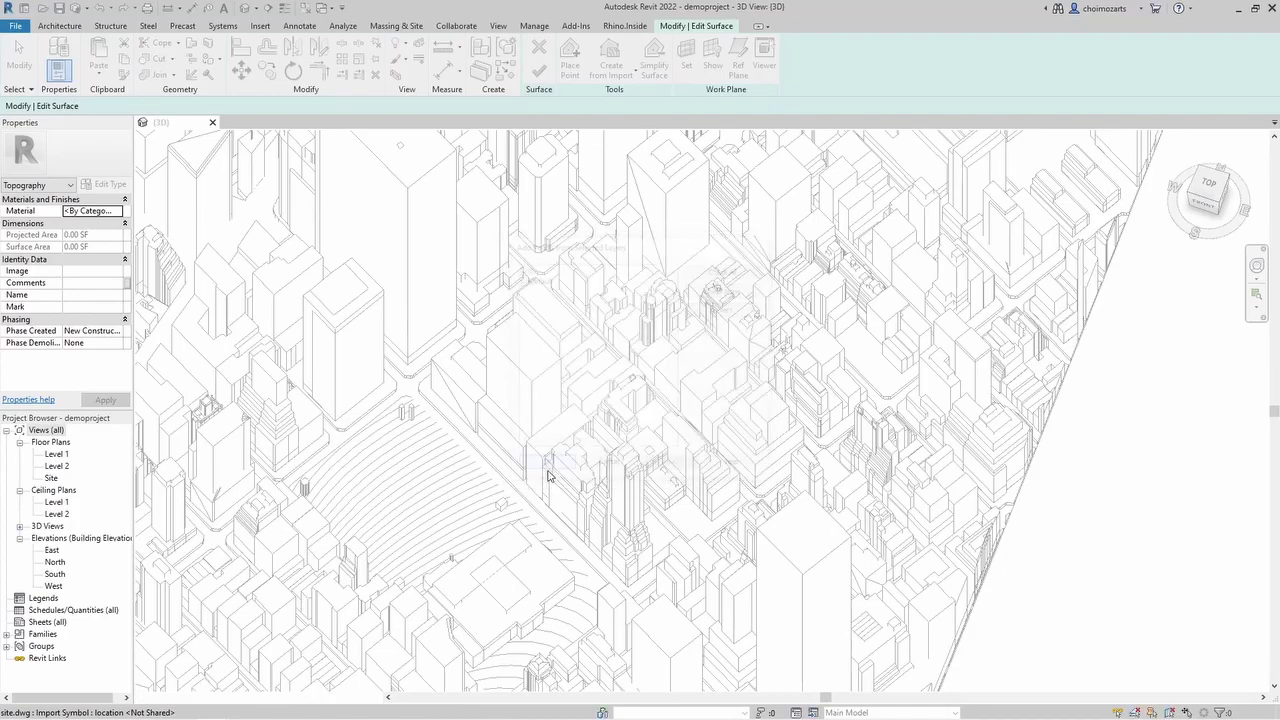
click(539, 72)
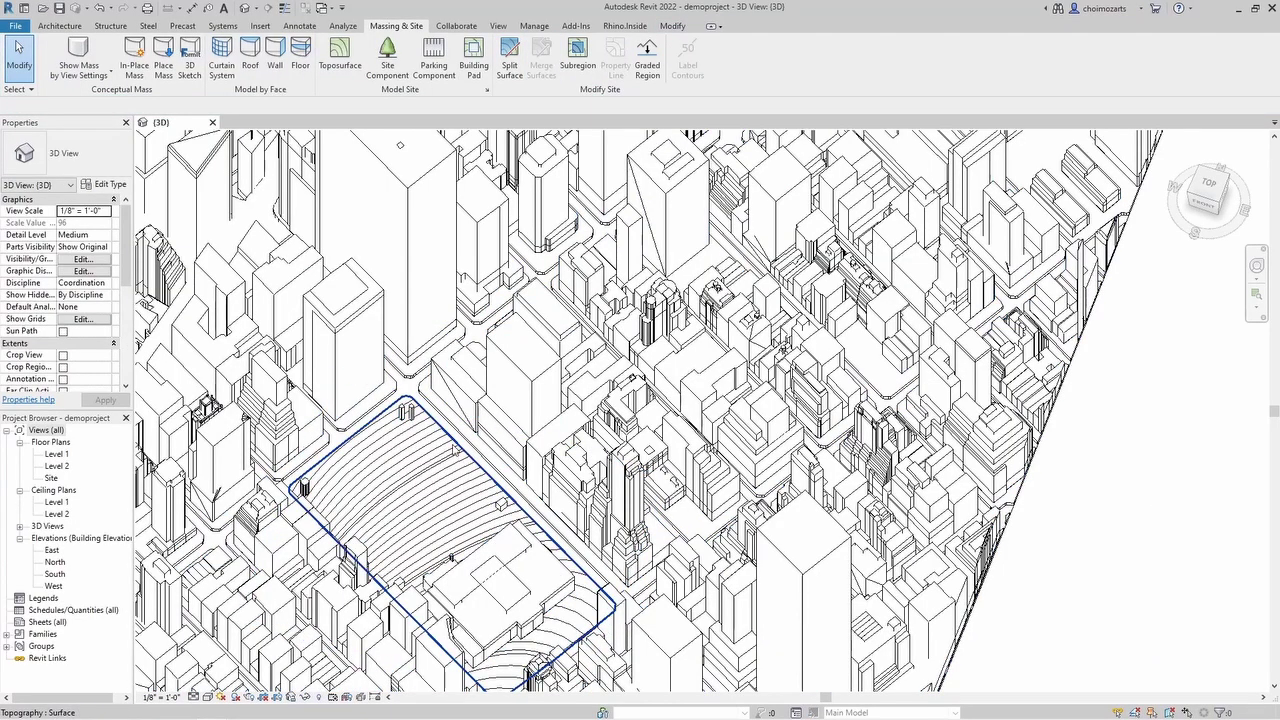
Remove the imported site.dwg, select the new toposurface, and inspect it from several directions
click(447, 449)
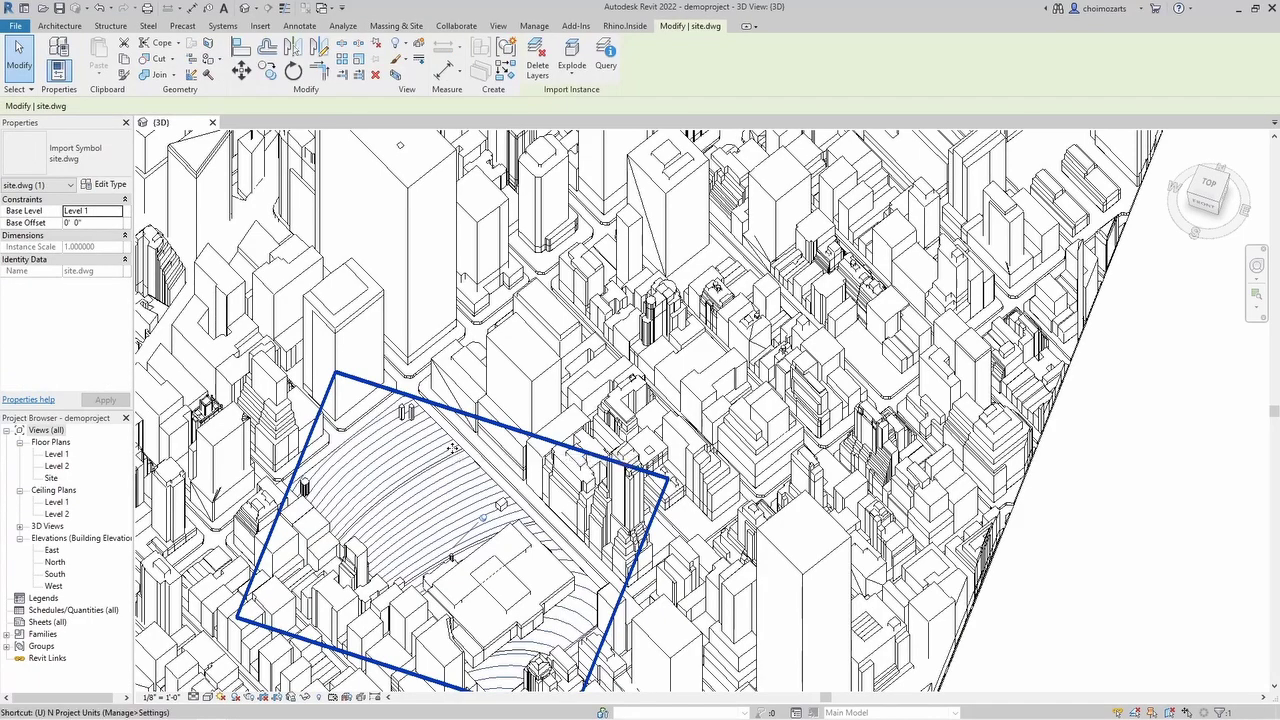
key(Escape)
click(482, 452)
scroll(482, 455, down, 2)
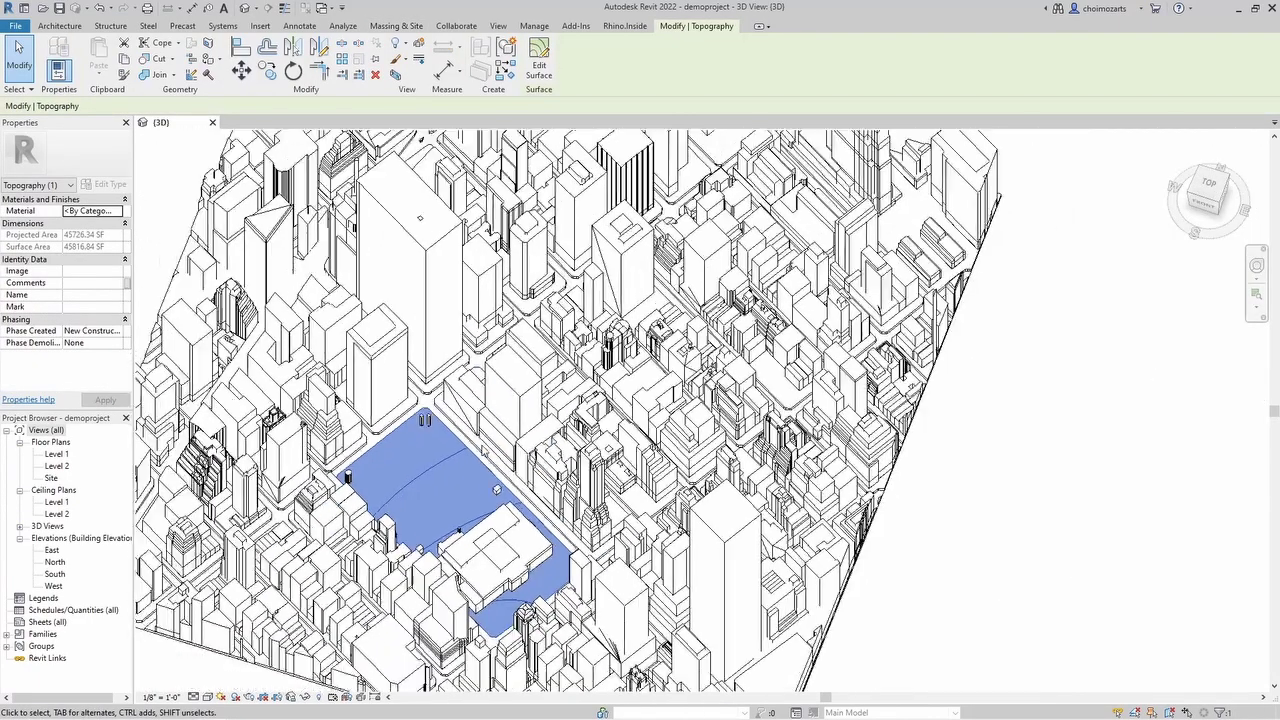
shift+middle_drag(403, 495, 760, 379)
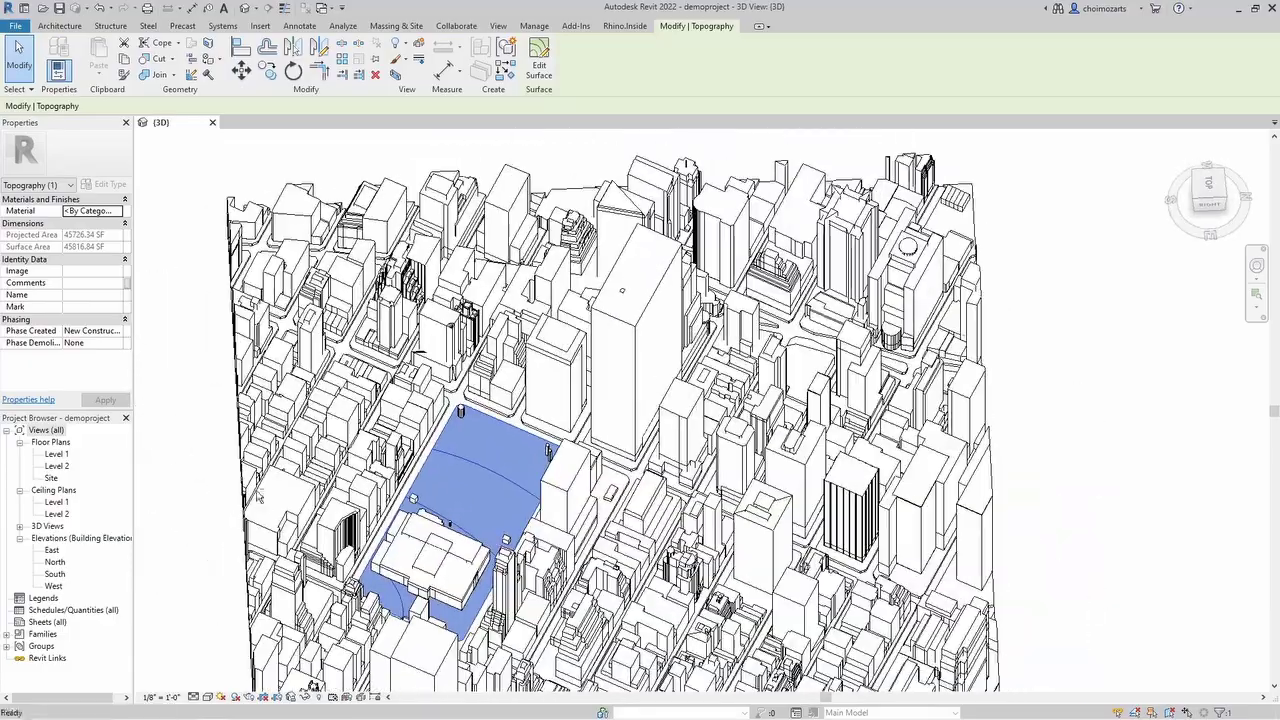
scroll(540, 437, up, 2)
shift+middle_drag(531, 442, 860, 420)
scroll(532, 440, down, 2)
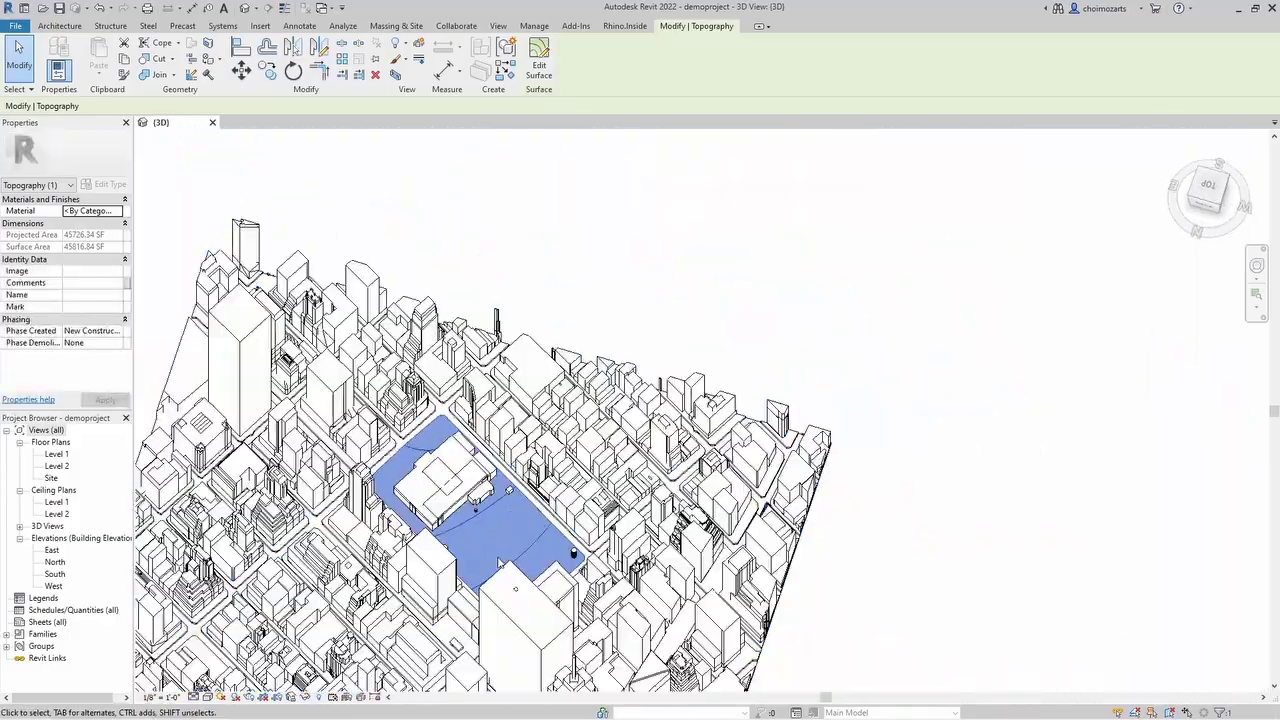
scroll(472, 556, up, 2)
In the Site floor plan, sketch a rectangular building pad about 84' by 30' near the toposurface's southwest edge and finish it
click(497, 27)
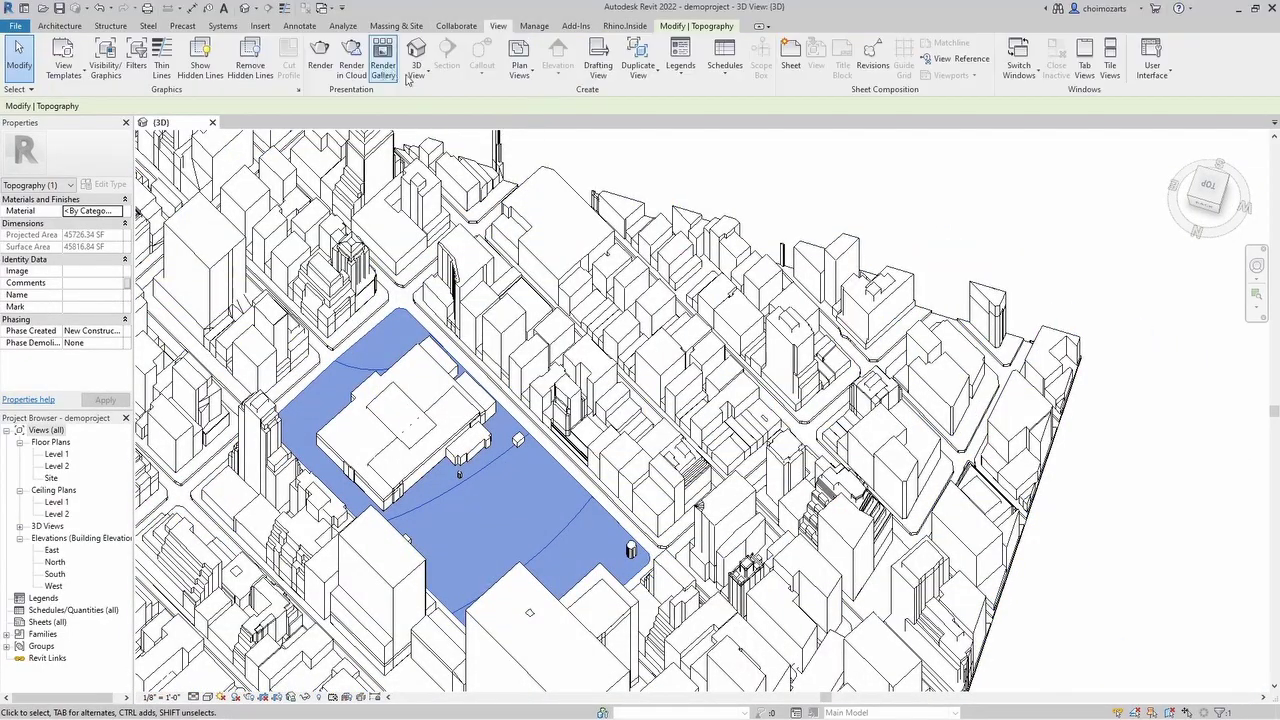
double_click(52, 478)
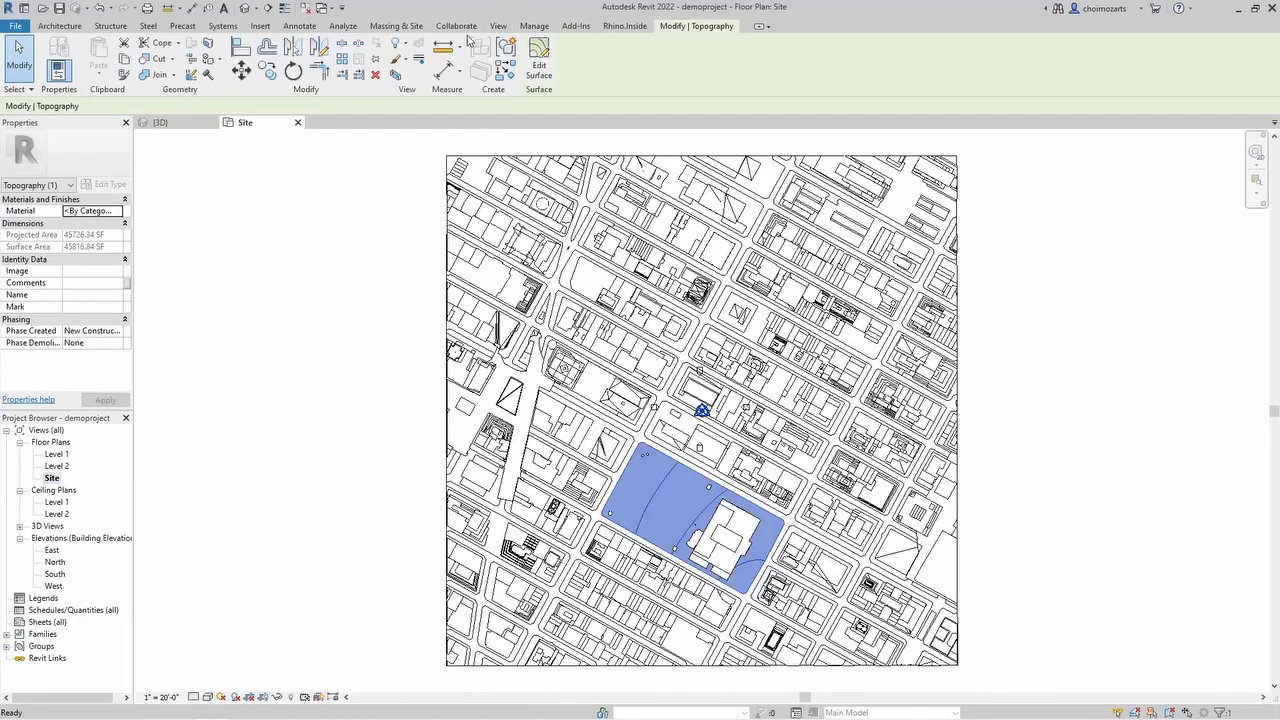
click(396, 26)
click(471, 55)
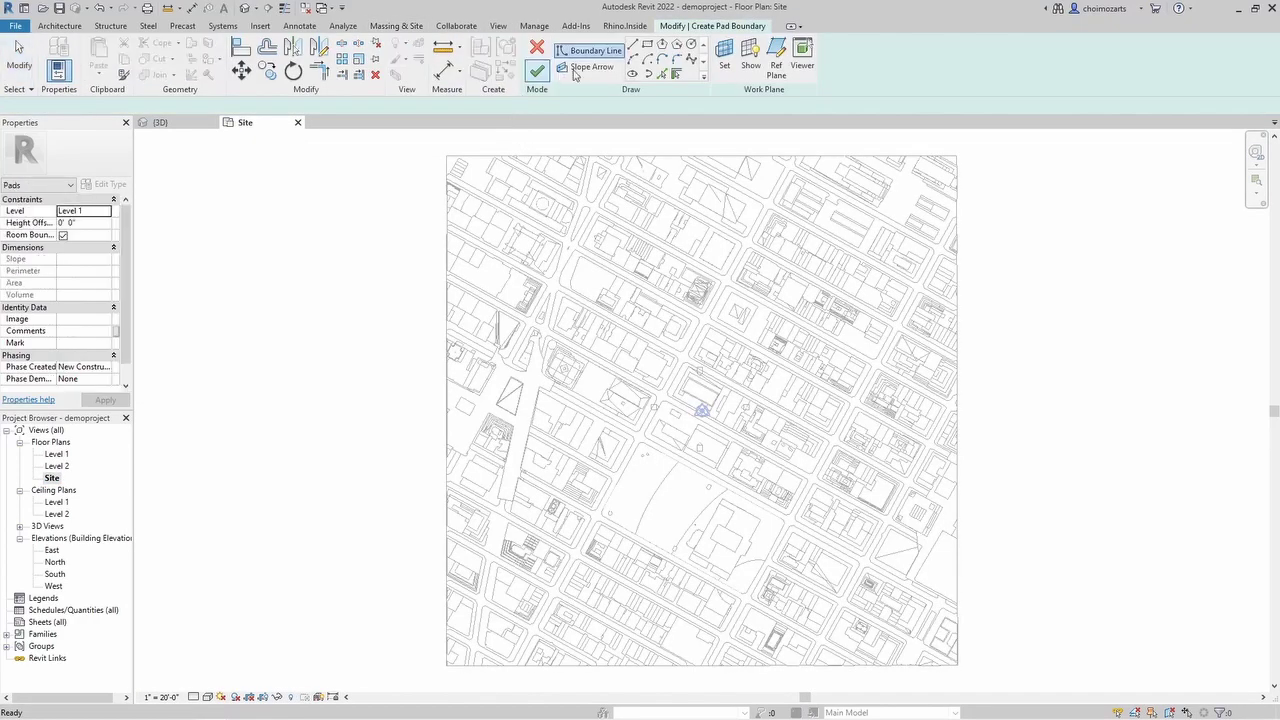
click(633, 45)
scroll(686, 497, up, 2)
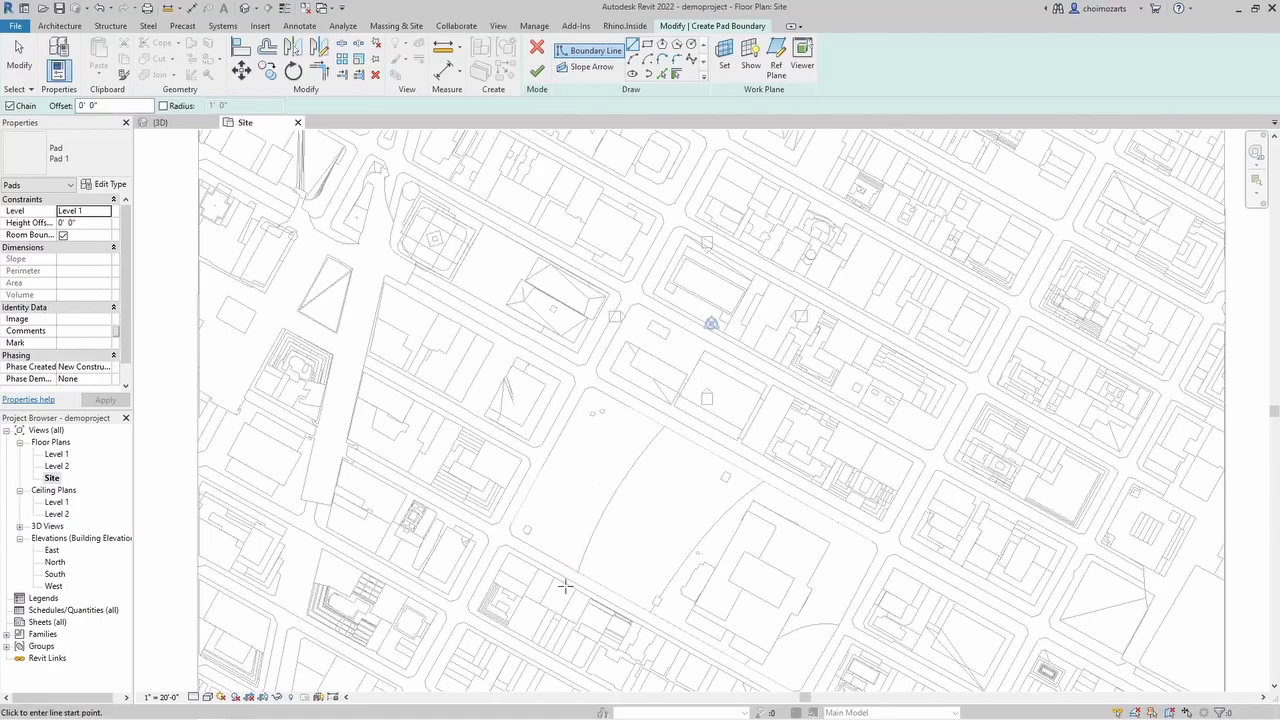
scroll(545, 516, up, 2)
click(541, 517)
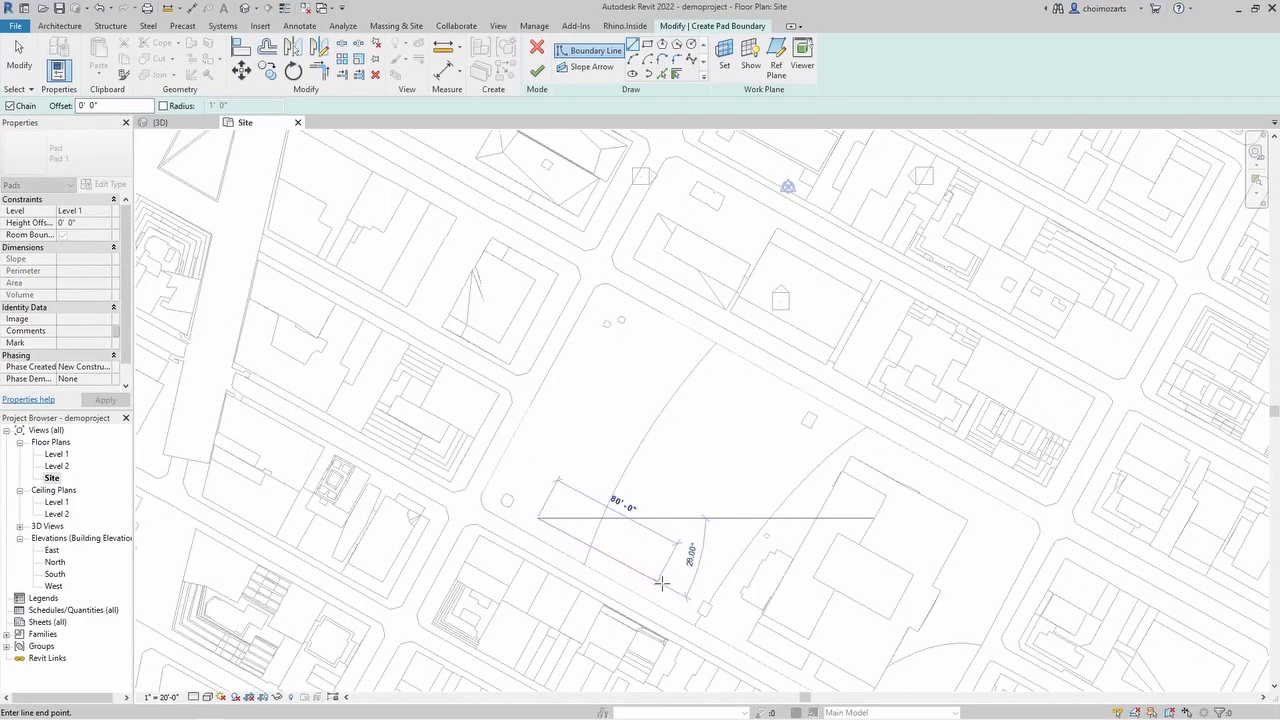
click(660, 588)
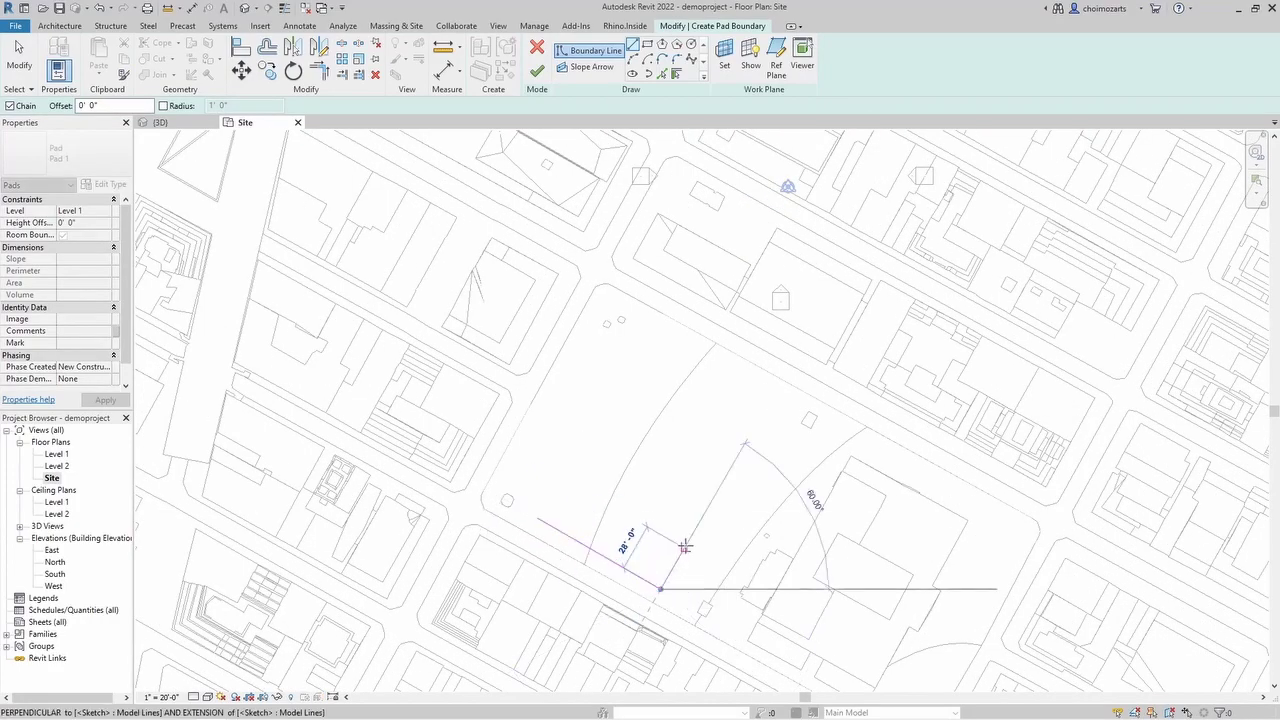
click(688, 542)
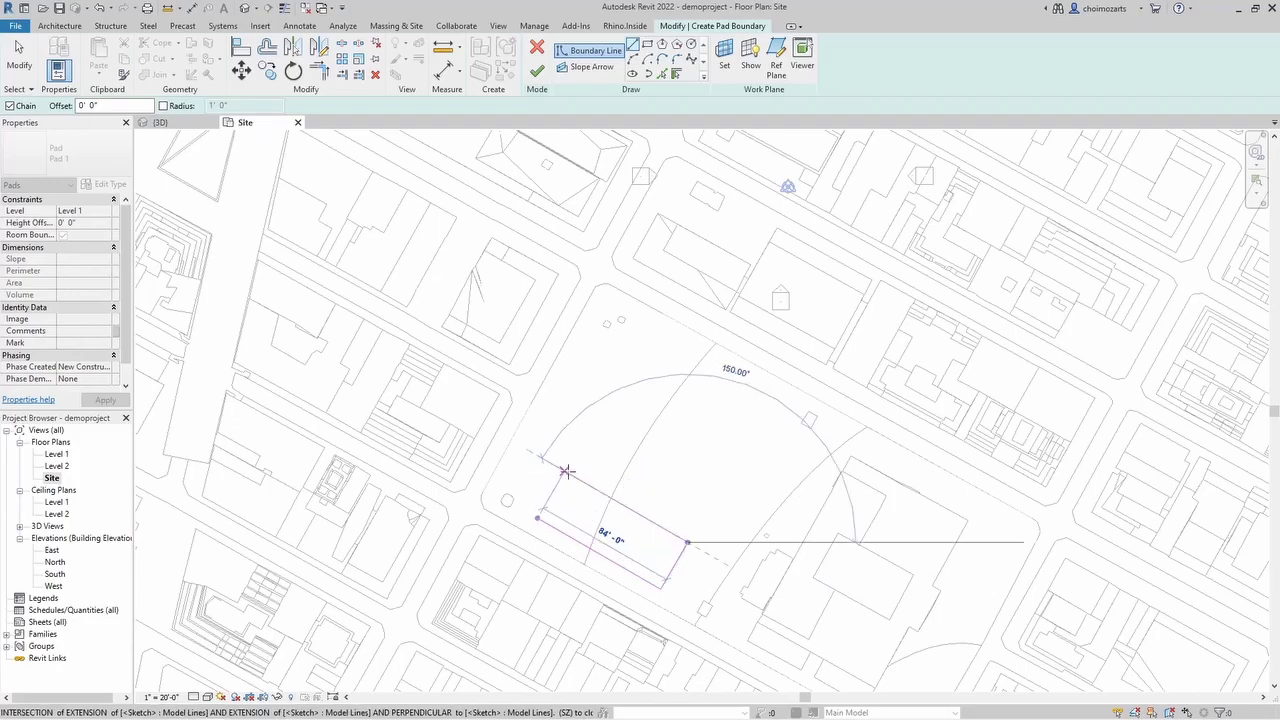
click(565, 470)
click(541, 516)
click(537, 71)
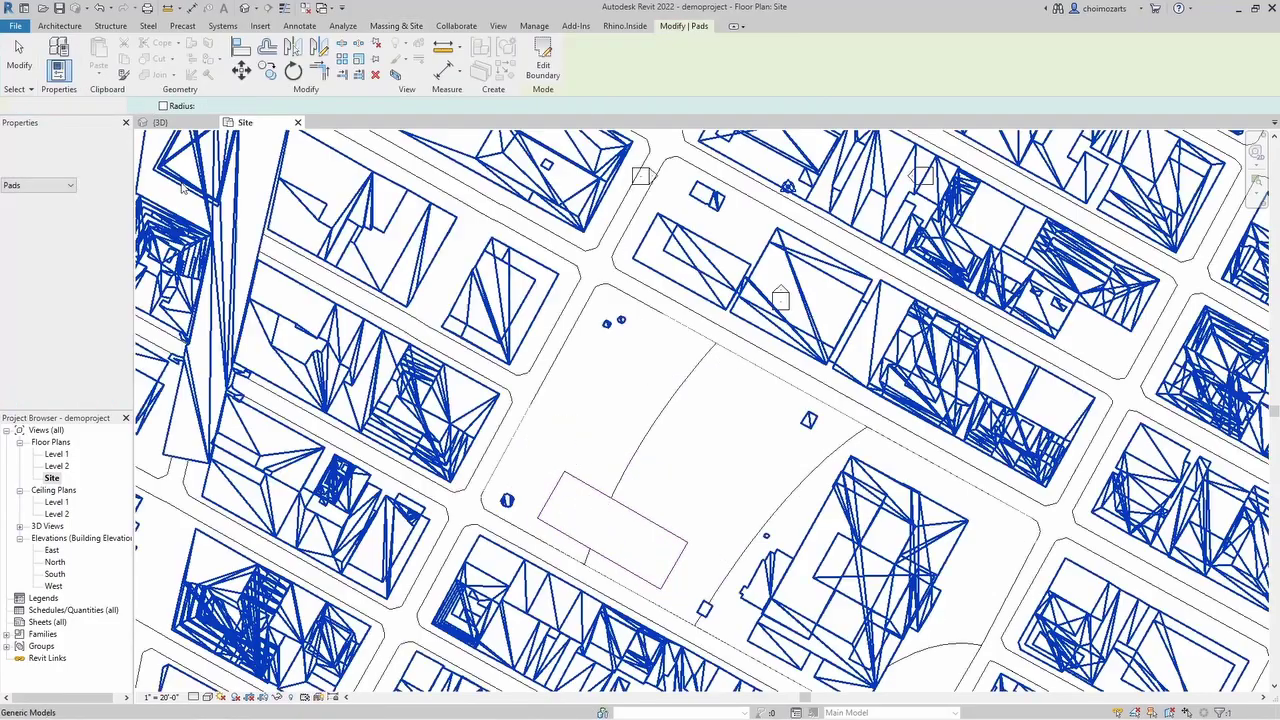
Return to the 3D view, set its visual style to Shaded, and inspect the building pad in the topography
click(170, 122)
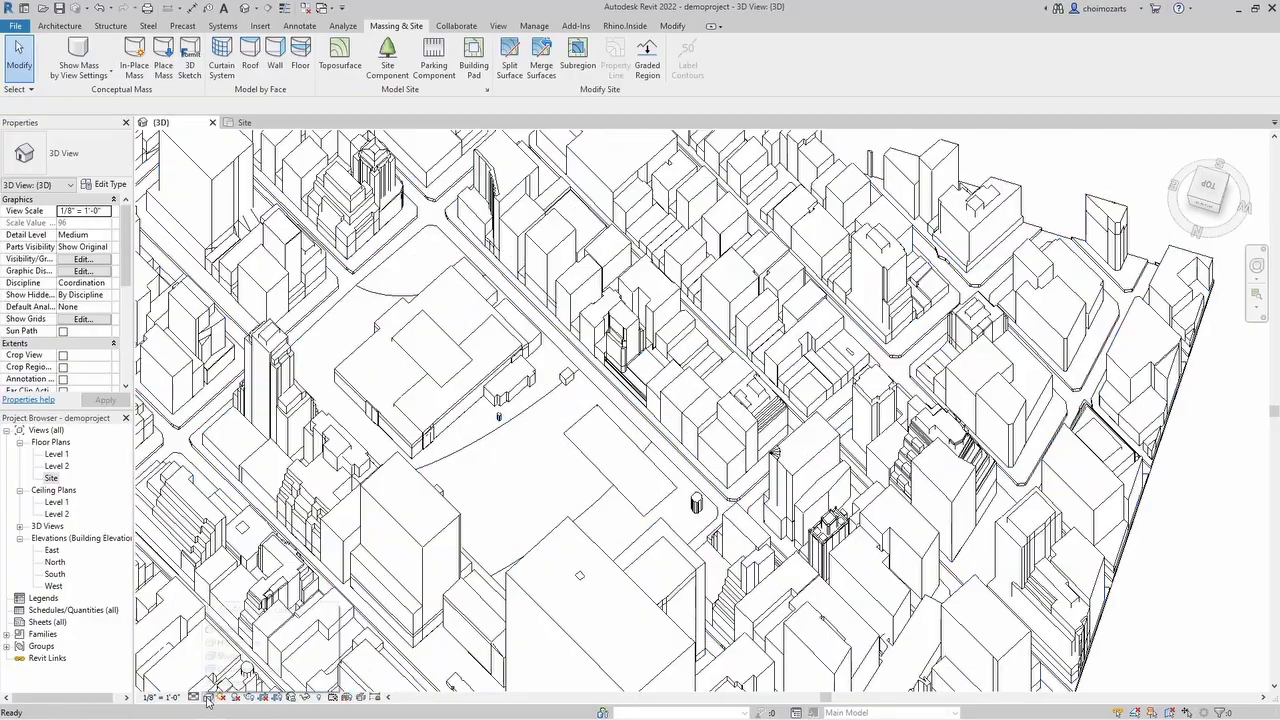
click(207, 697)
click(256, 656)
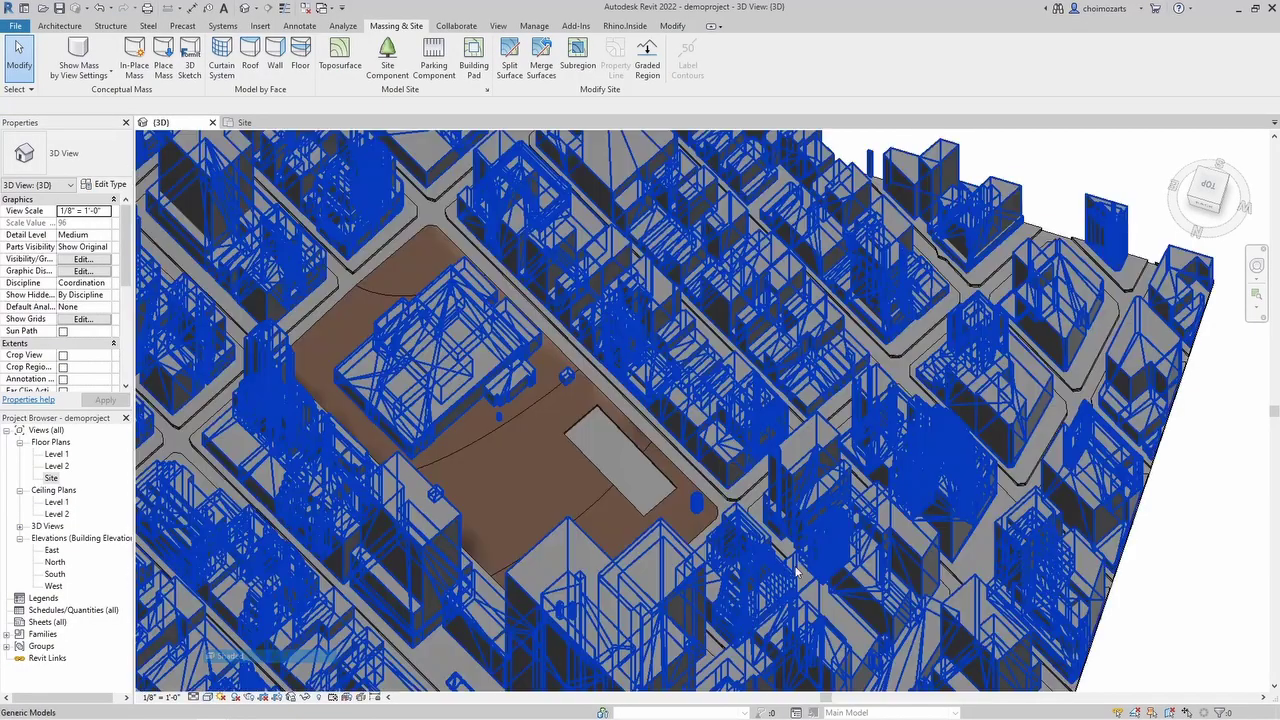
mouse_move(754, 505)
shift+middle_down()
mouse_move(655, 418)
mouse_move(334, 457)
mouse_move(285, 400)
shift+middle_up()
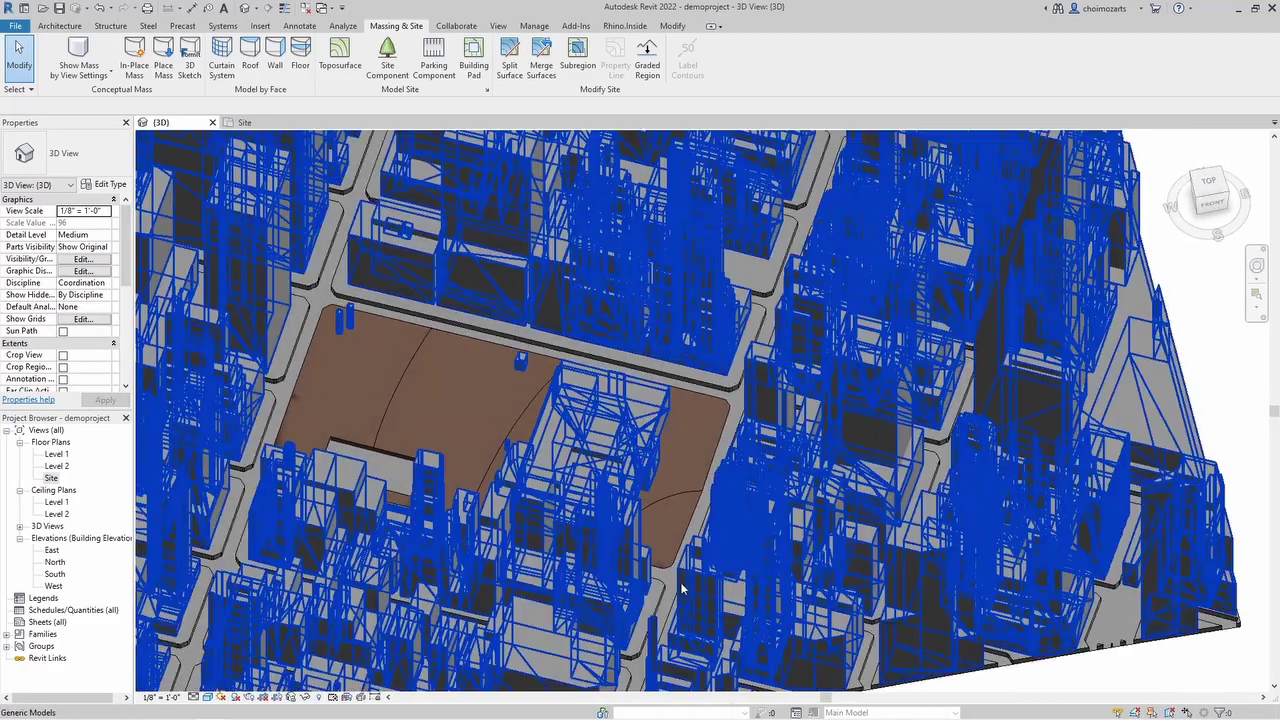
scroll(651, 566, up, 2)
scroll(666, 563, down, 2)
shift+middle_drag(666, 563, 696, 508)
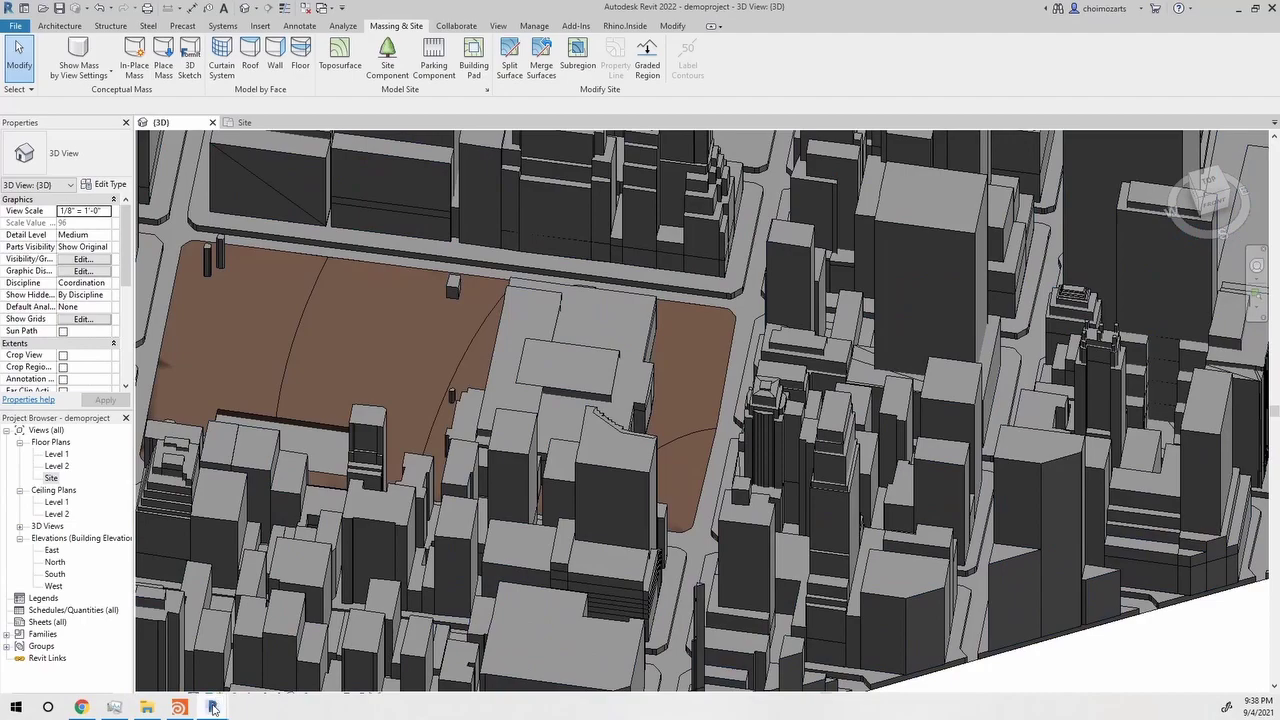
Switch to Rhino, select the block's polysurface, and open the Grasshopper definition beside it
mouse_move(229, 706)
click(285, 645)
click(683, 371)
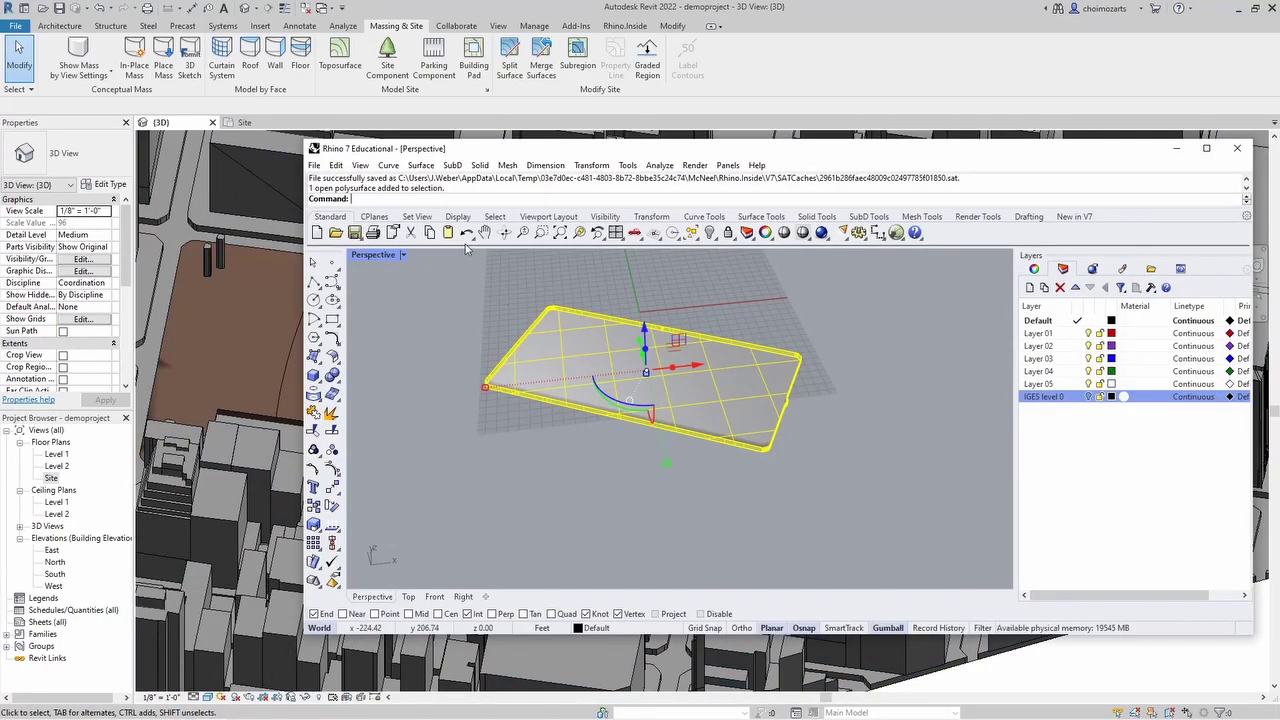
key(Return)
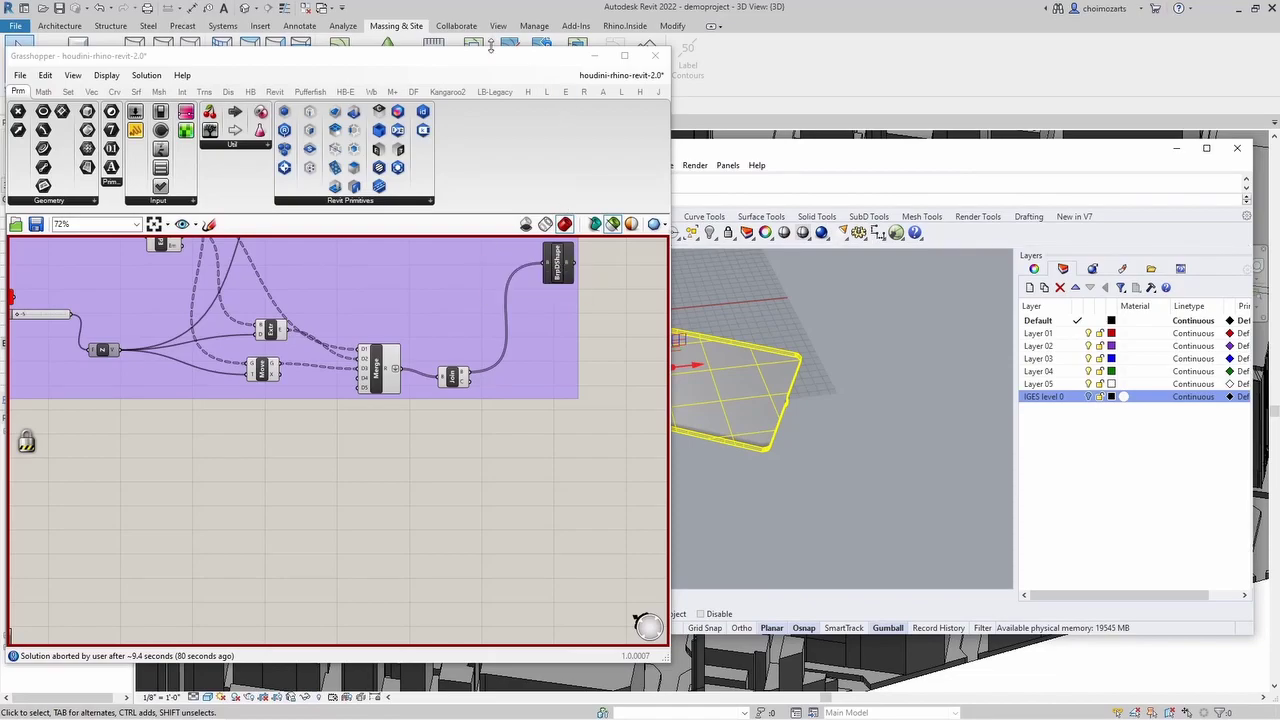
drag(473, 57, 808, 72)
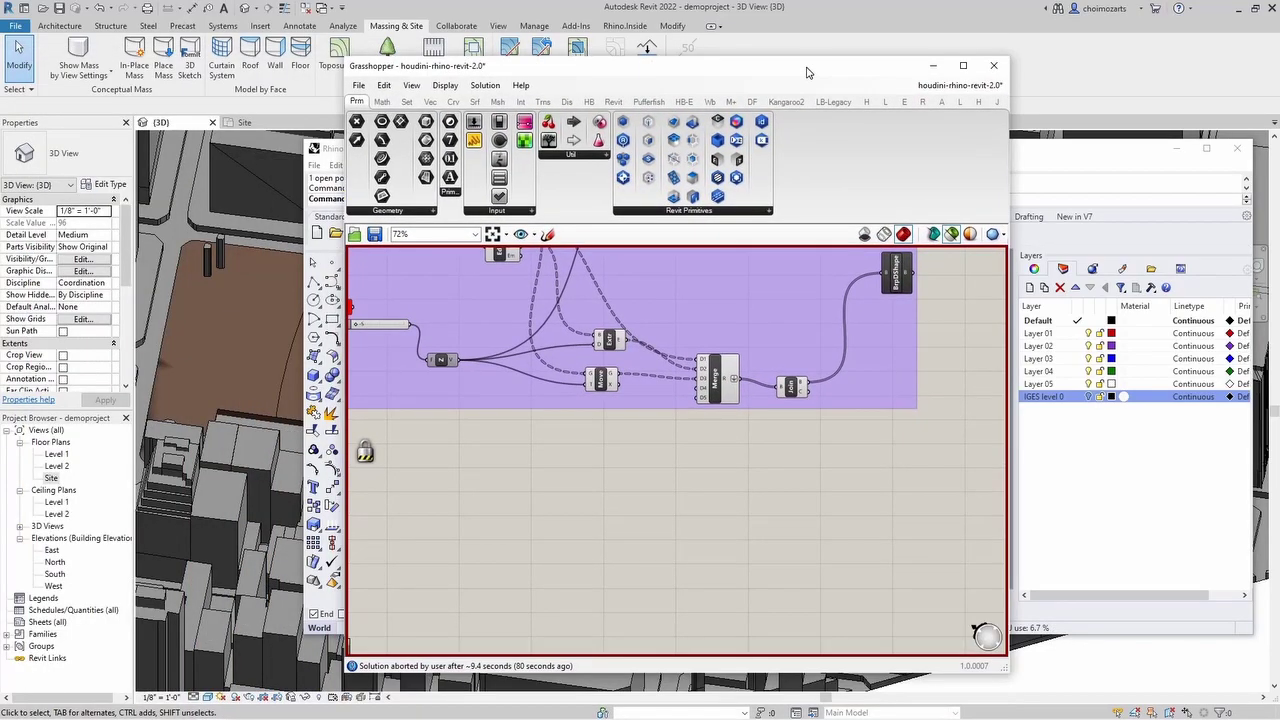
Add a Brep parameter below the purple group and set it to the block's polysurface from Rhino
double_click(567, 466)
text(brep)
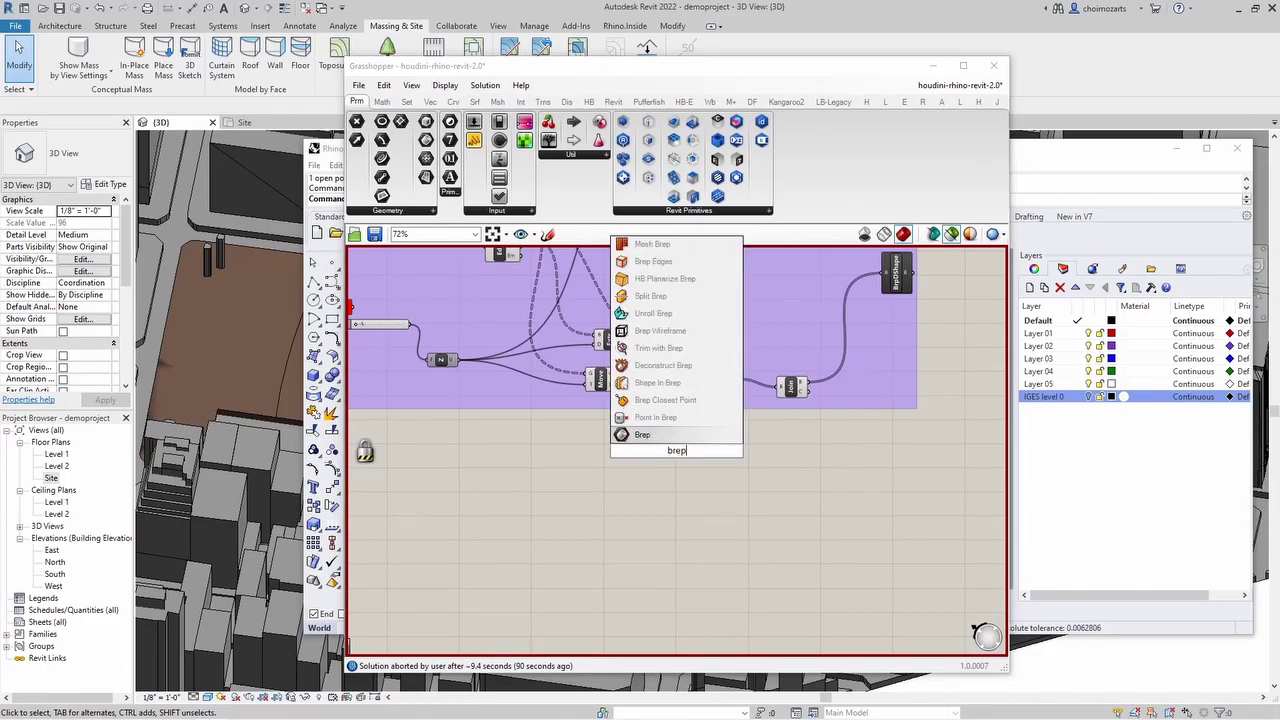
key(Return)
right_click(676, 455)
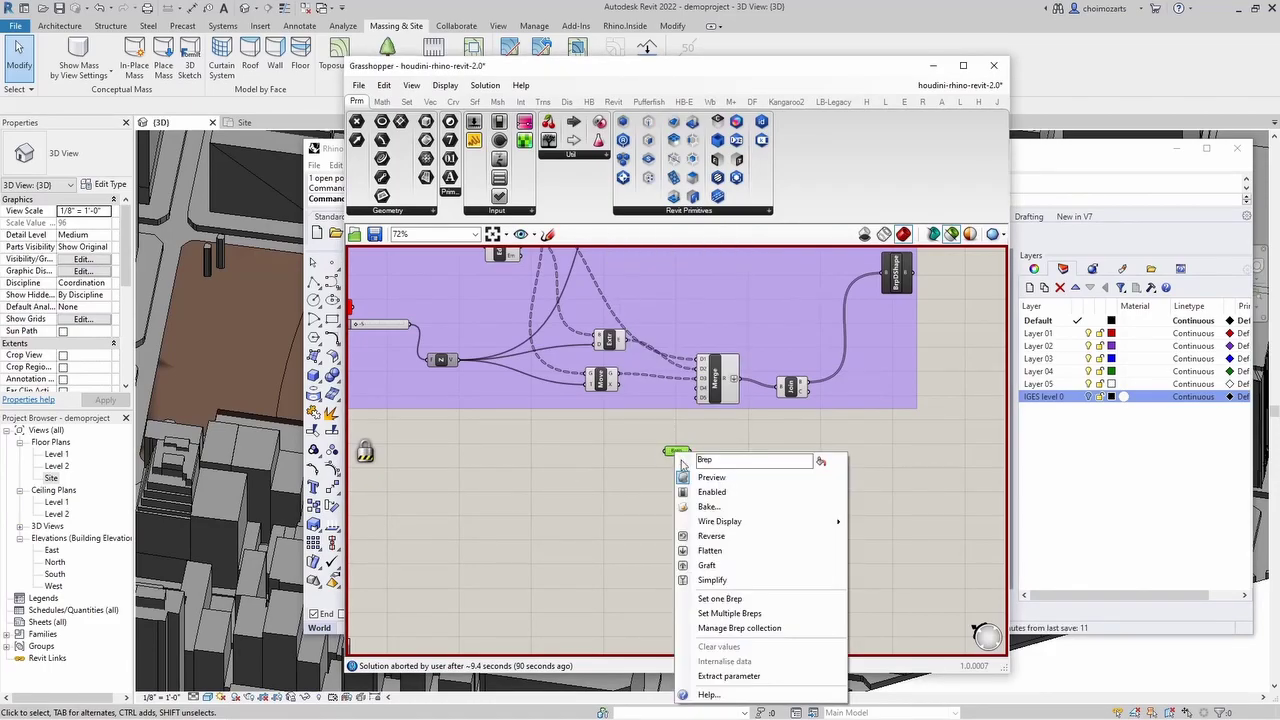
click(715, 600)
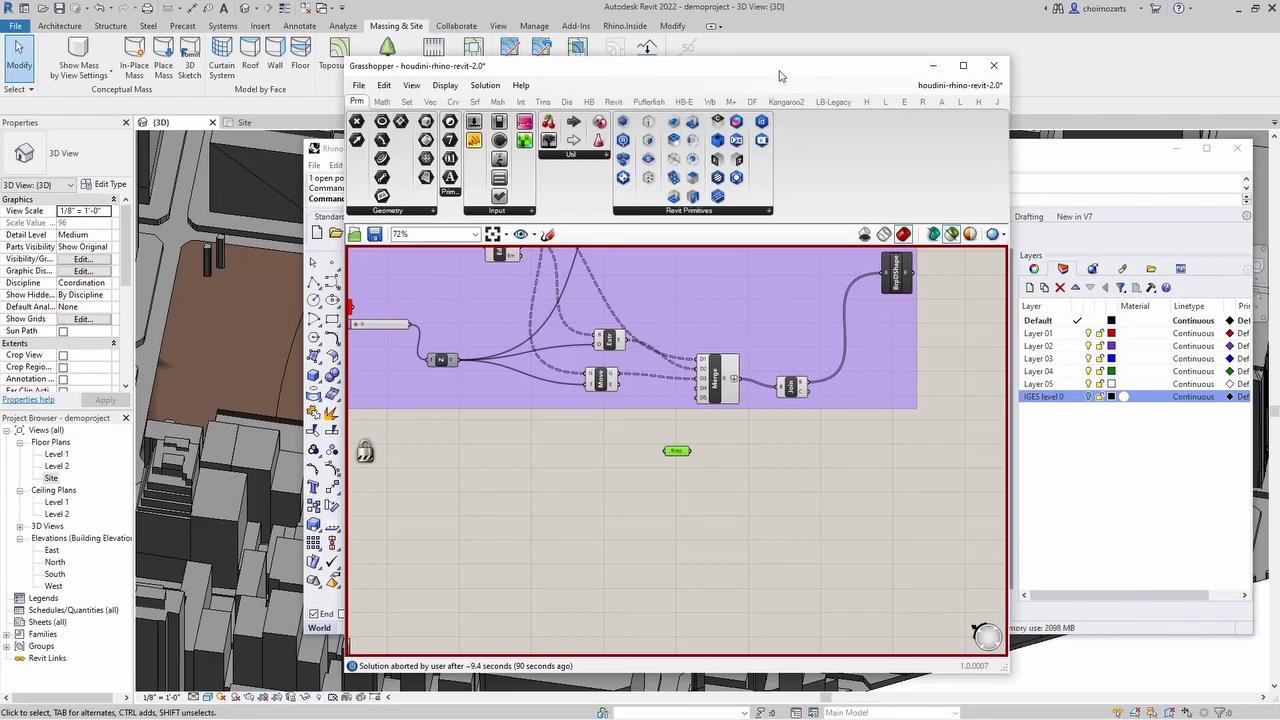
drag(780, 76, 648, 80)
Connect the Brep parameter to a new Add Brep DirectShape component and re-enable the Grasshopper solver
double_click(545, 455)
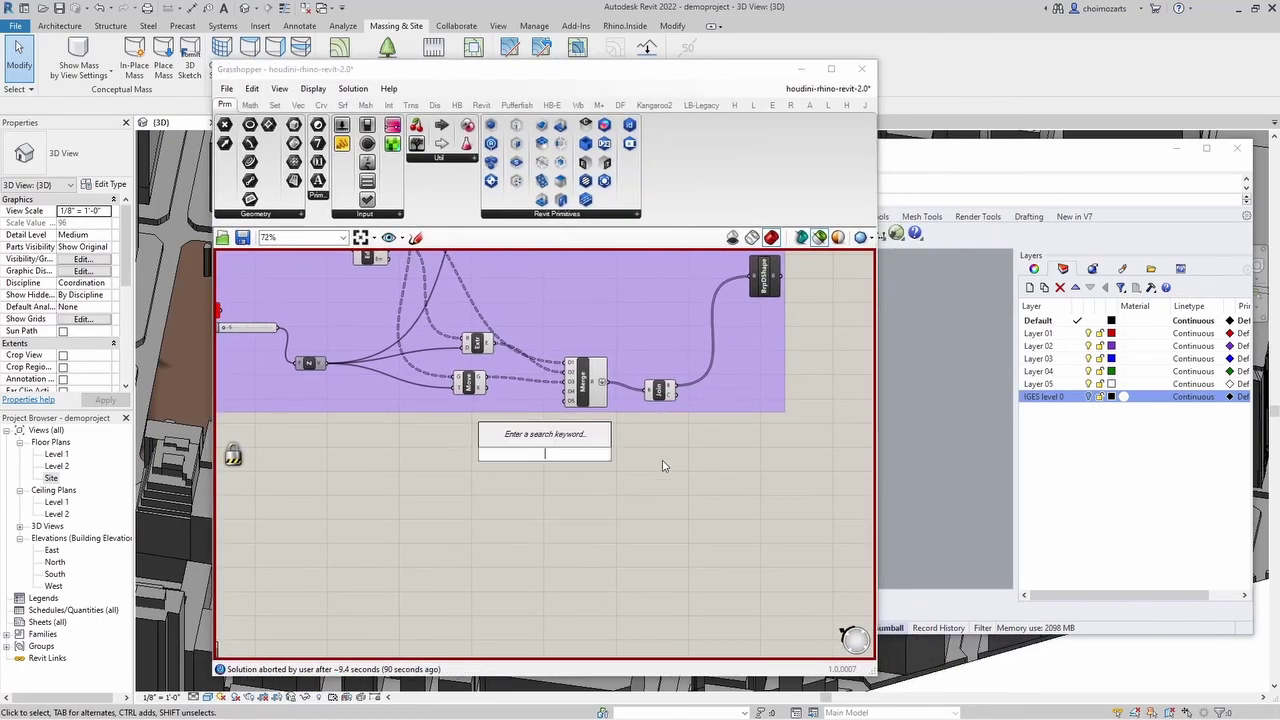
text(brep direct)
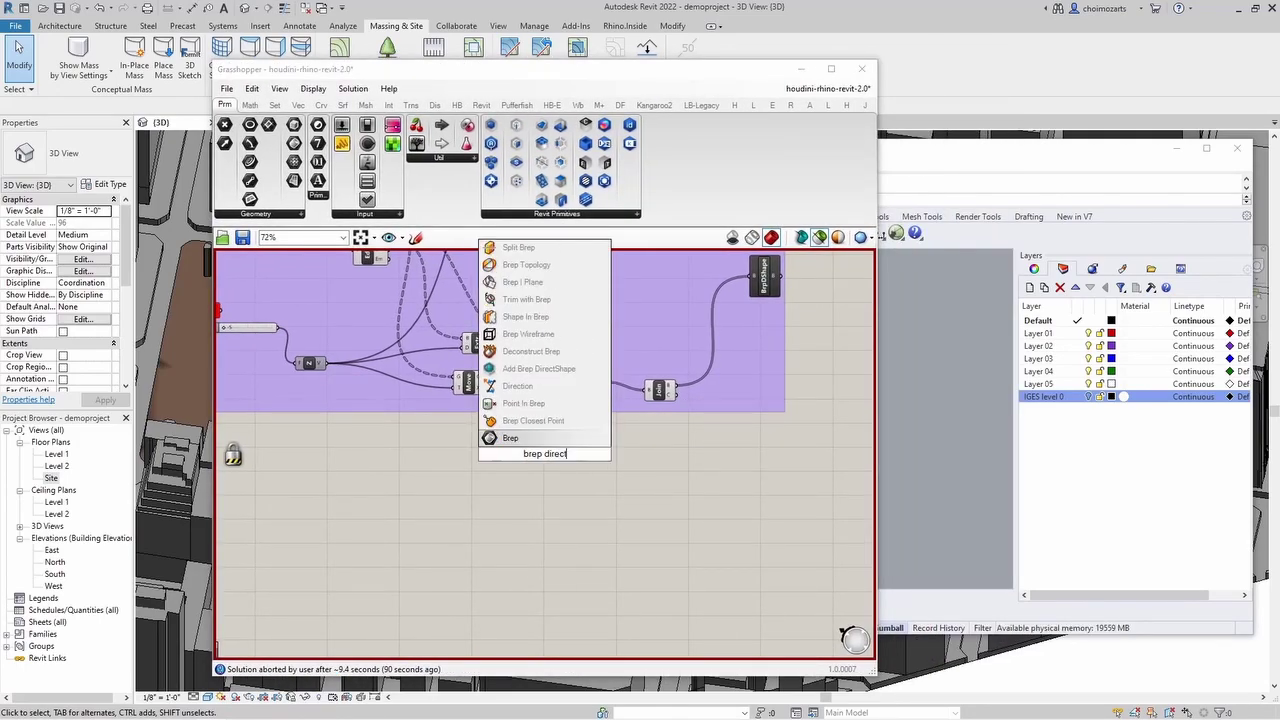
key(Return)
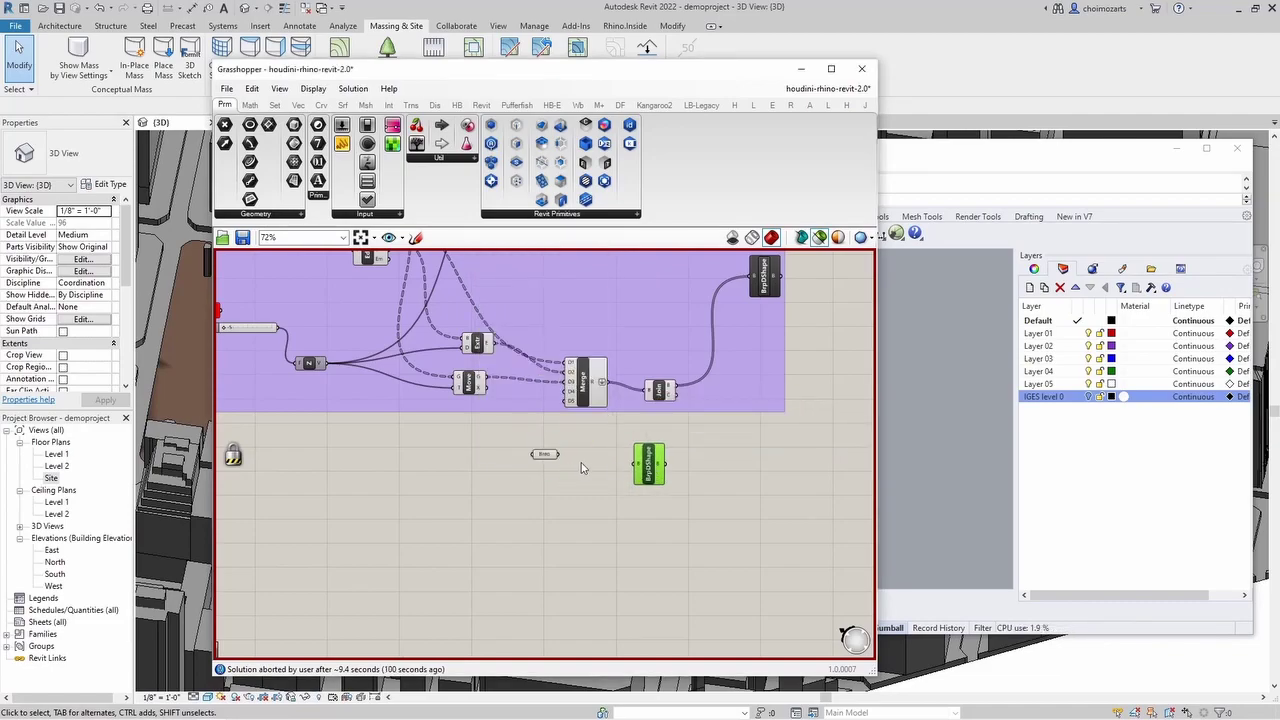
drag(585, 463, 634, 464)
click(630, 533)
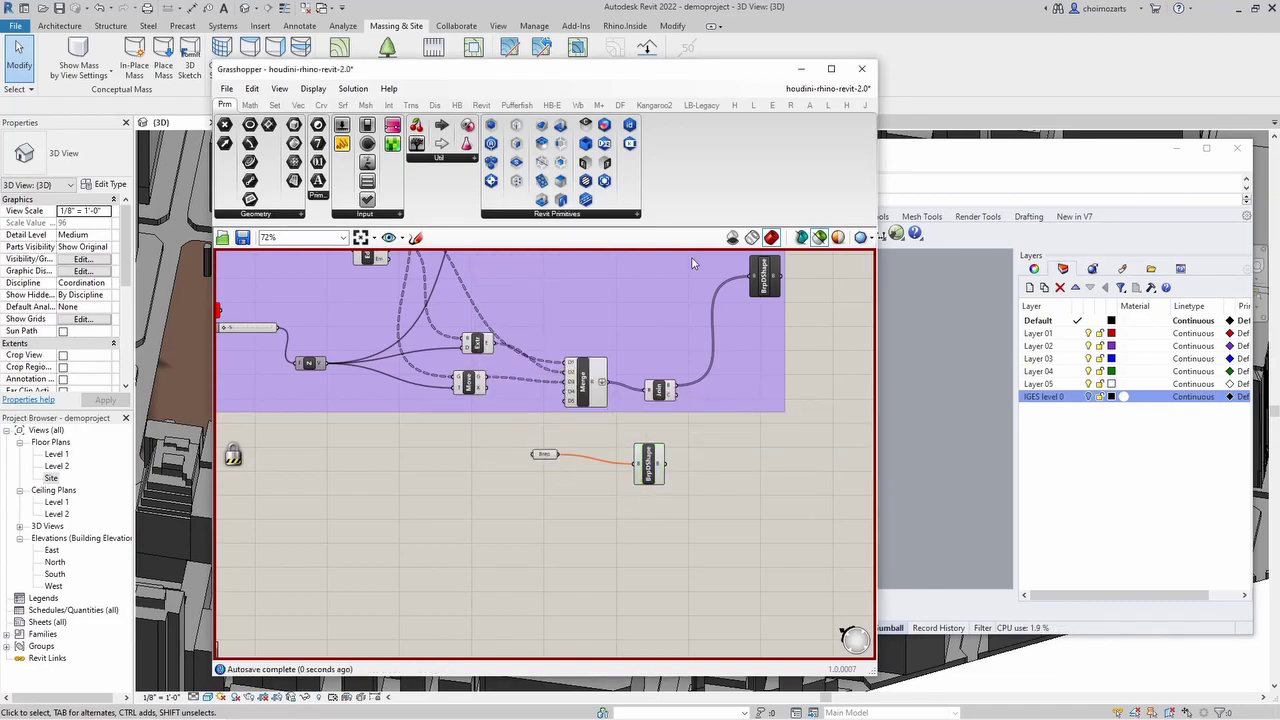
middle_click(454, 470)
click(455, 502)
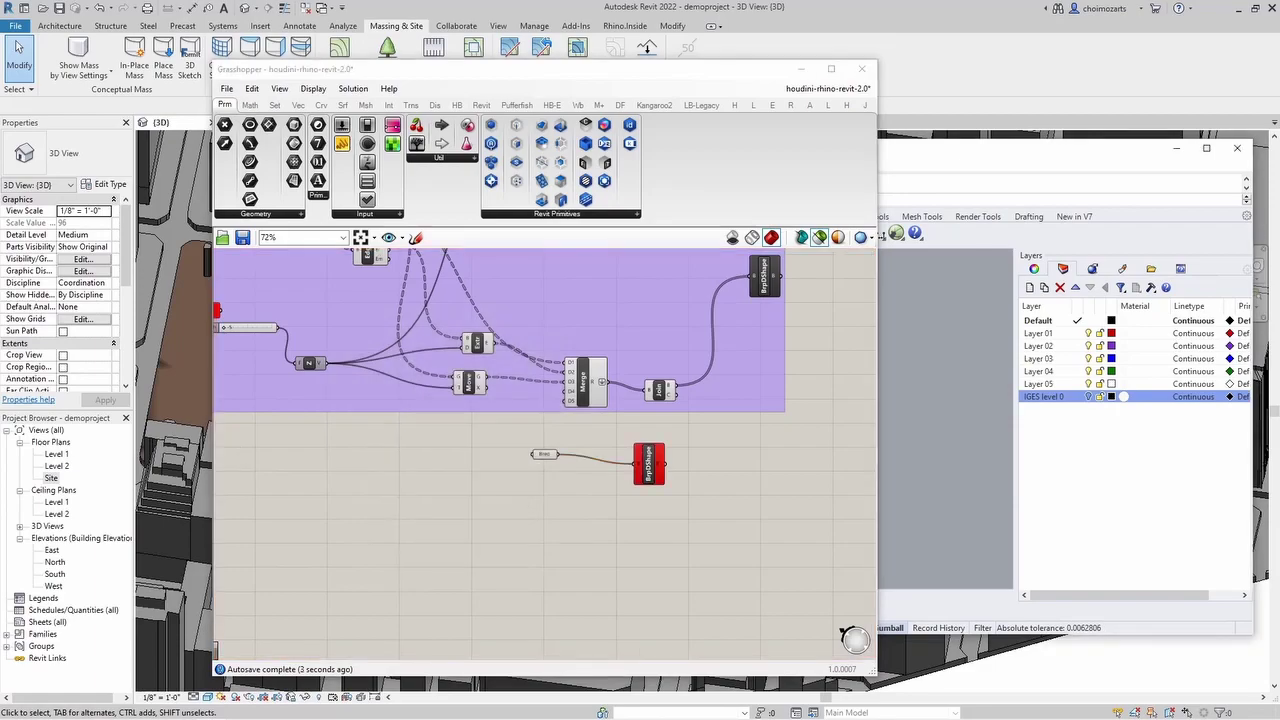
Save the Grasshopper definition, close its window, and clear the polysurface selection in Rhino
click(874, 100)
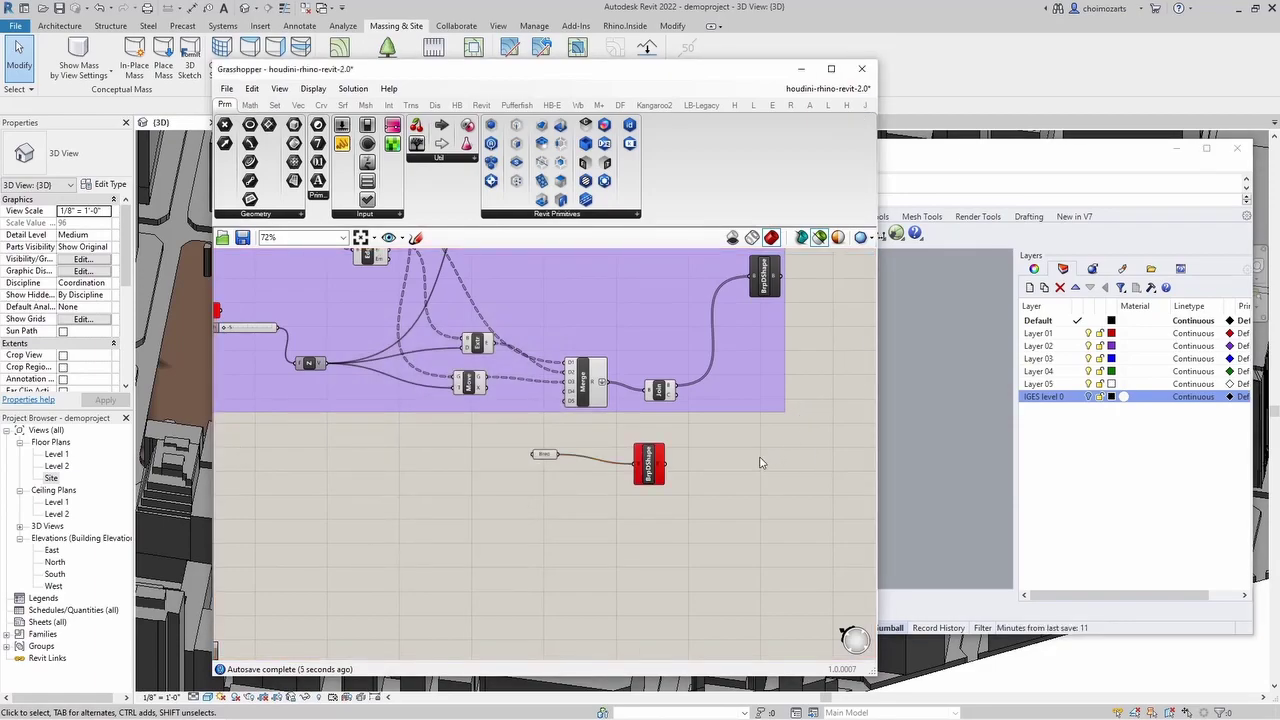
key(ctrl+s)
click(870, 70)
click(856, 343)
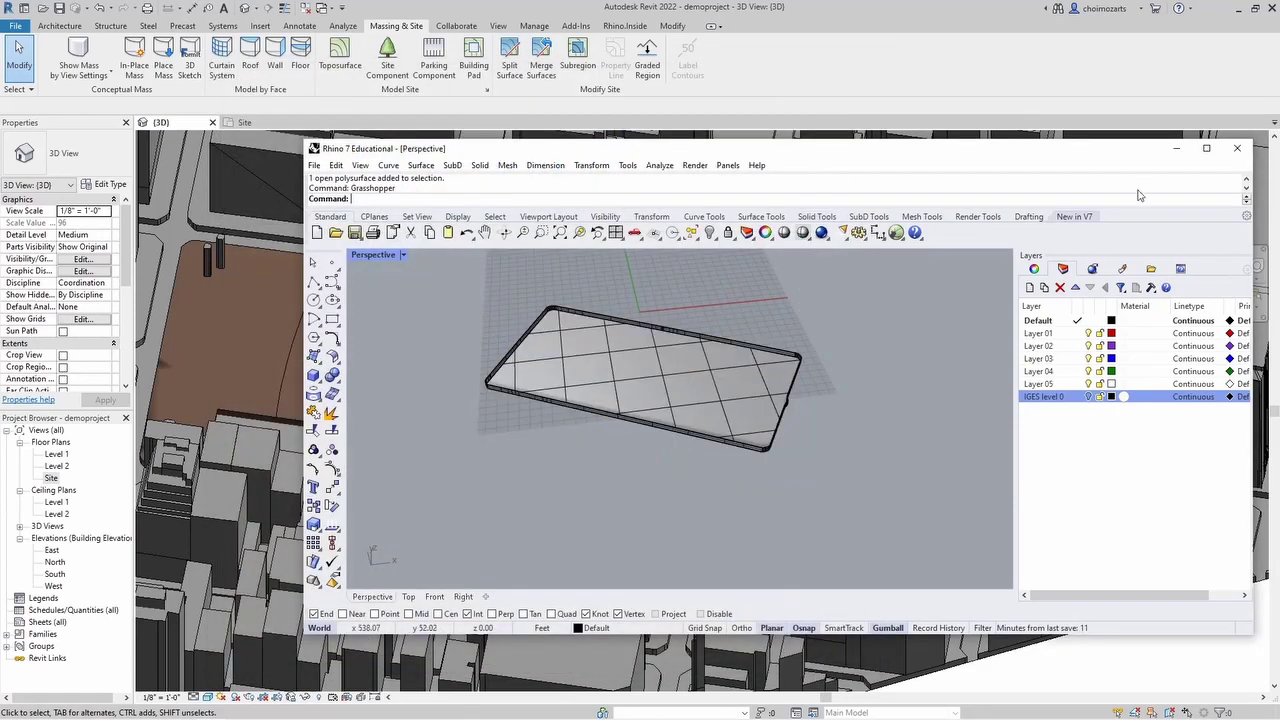
Close the Rhino window and look over the city block in Revit's 3D view
click(1236, 148)
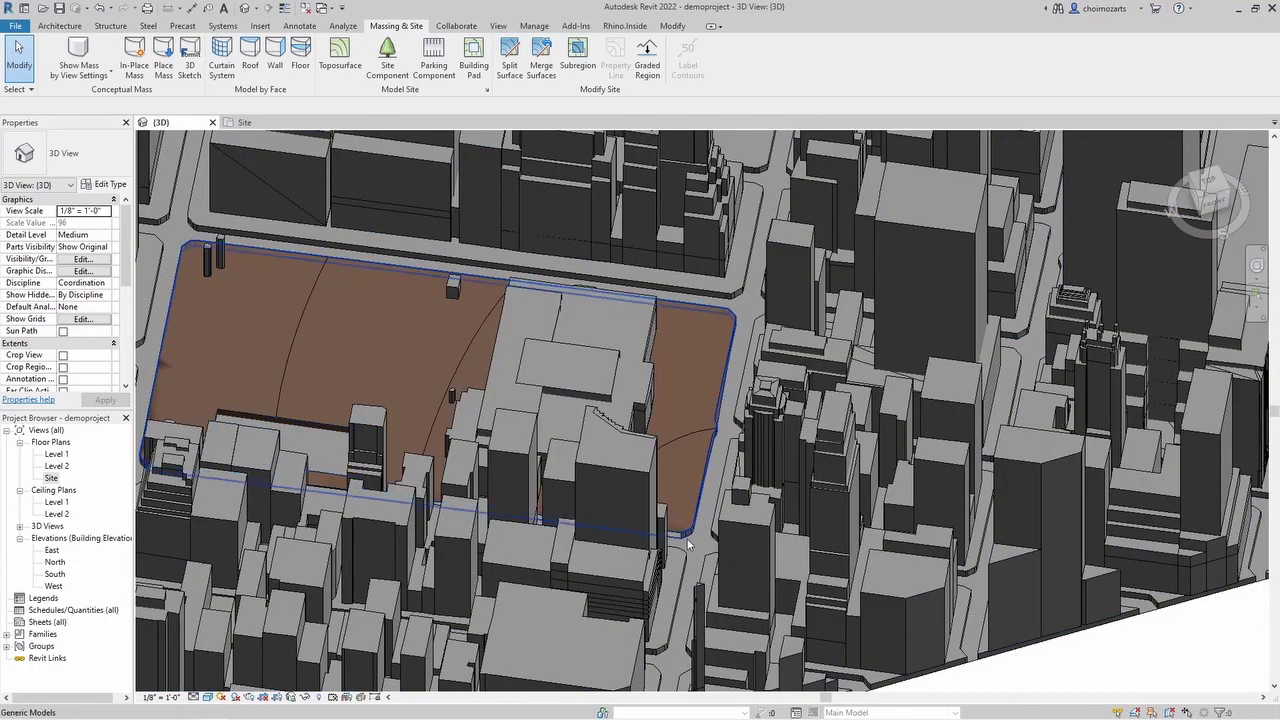
scroll(680, 510, down, 3)
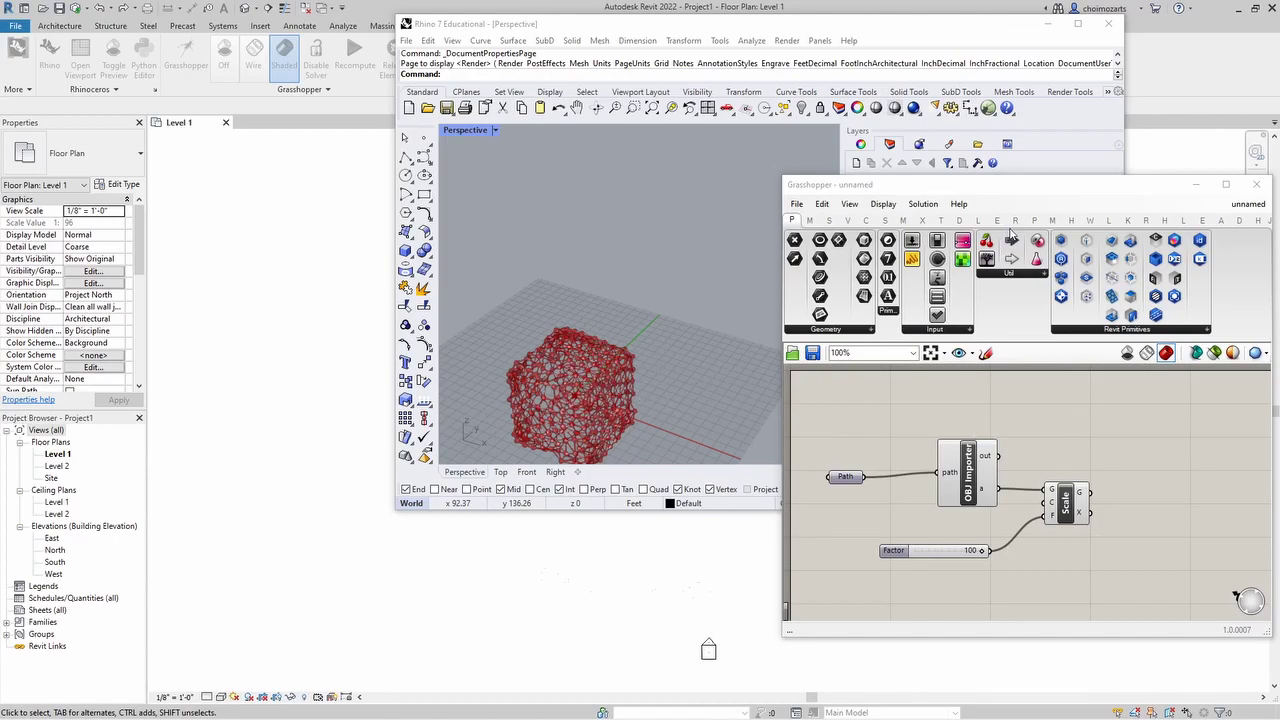
Place an Add Mesh DirectShape component beside the Scale component and feed it the scaled geometry
drag(988, 193, 936, 177)
scroll(1065, 490, up, 1)
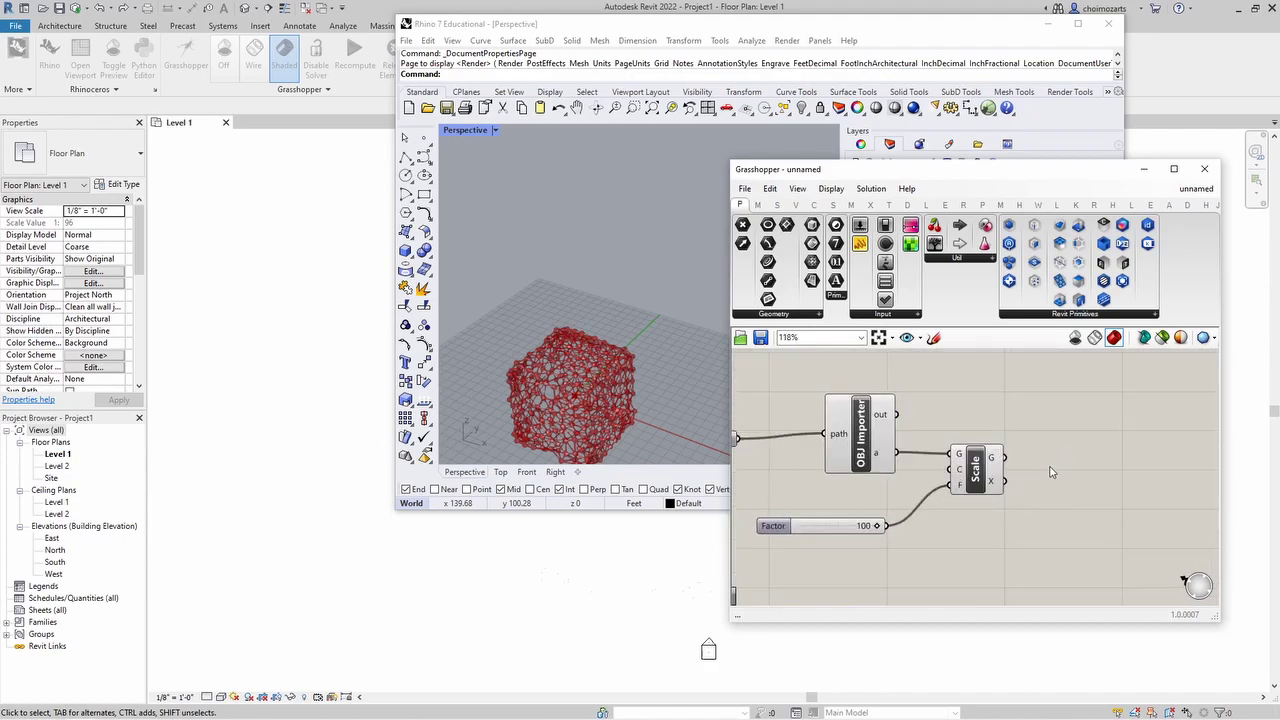
click(999, 472)
scroll(563, 393, up, 3)
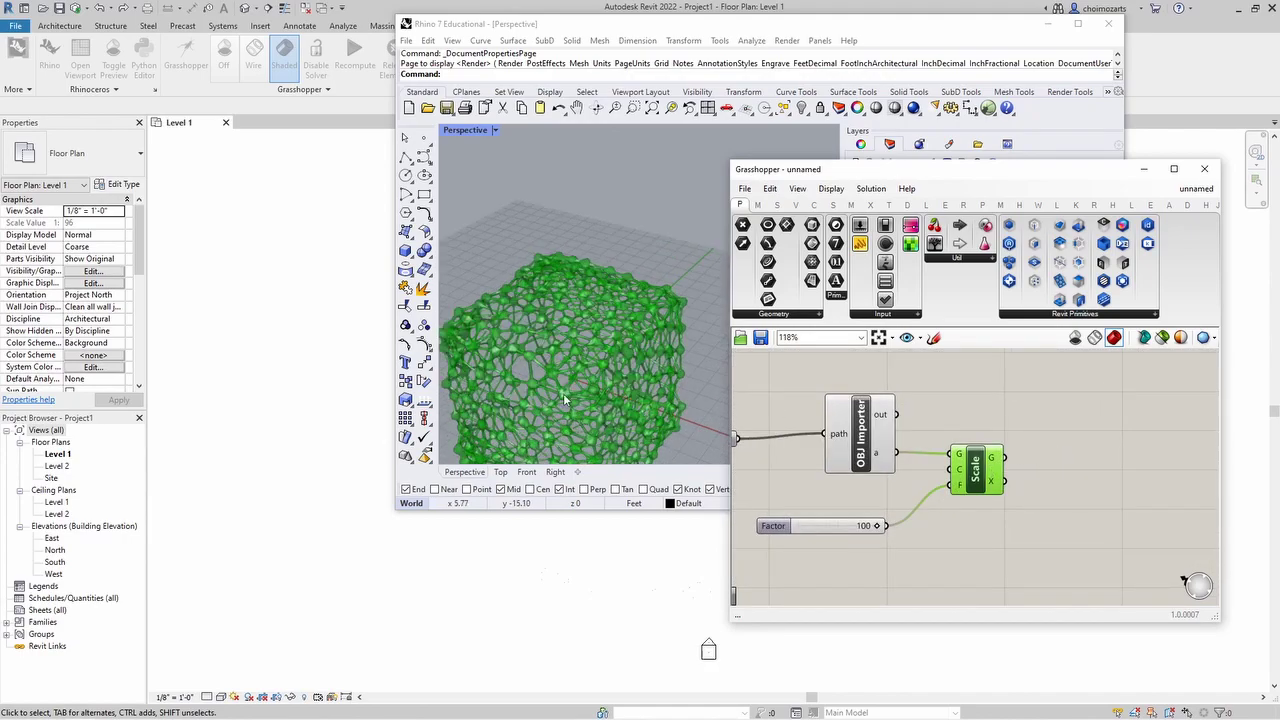
scroll(1059, 457, down, 2)
double_click(1059, 457)
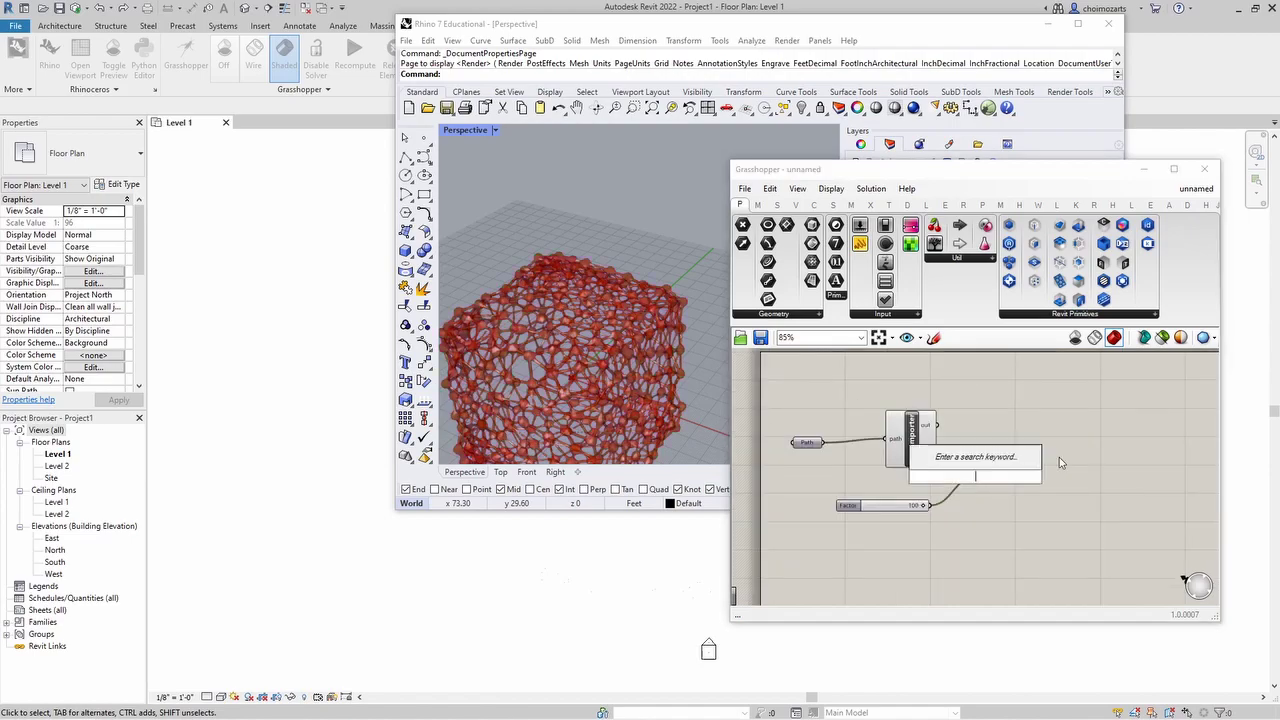
text(mesh)
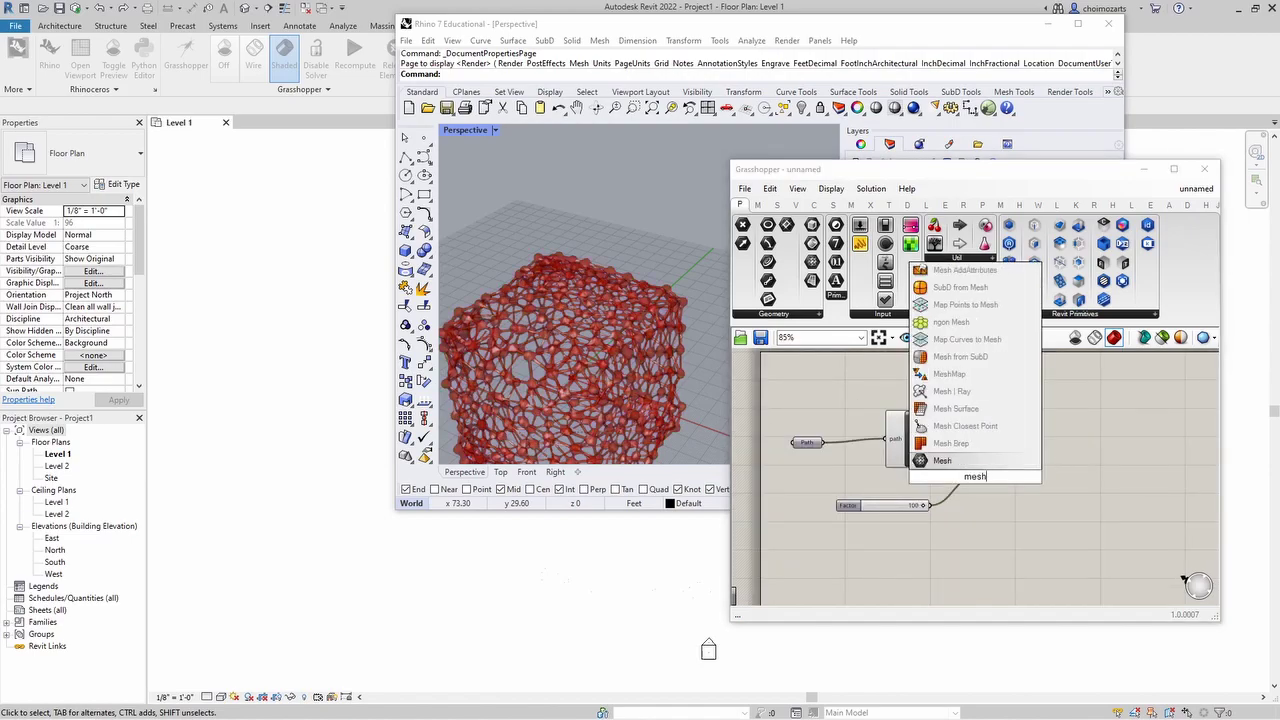
text( dire)
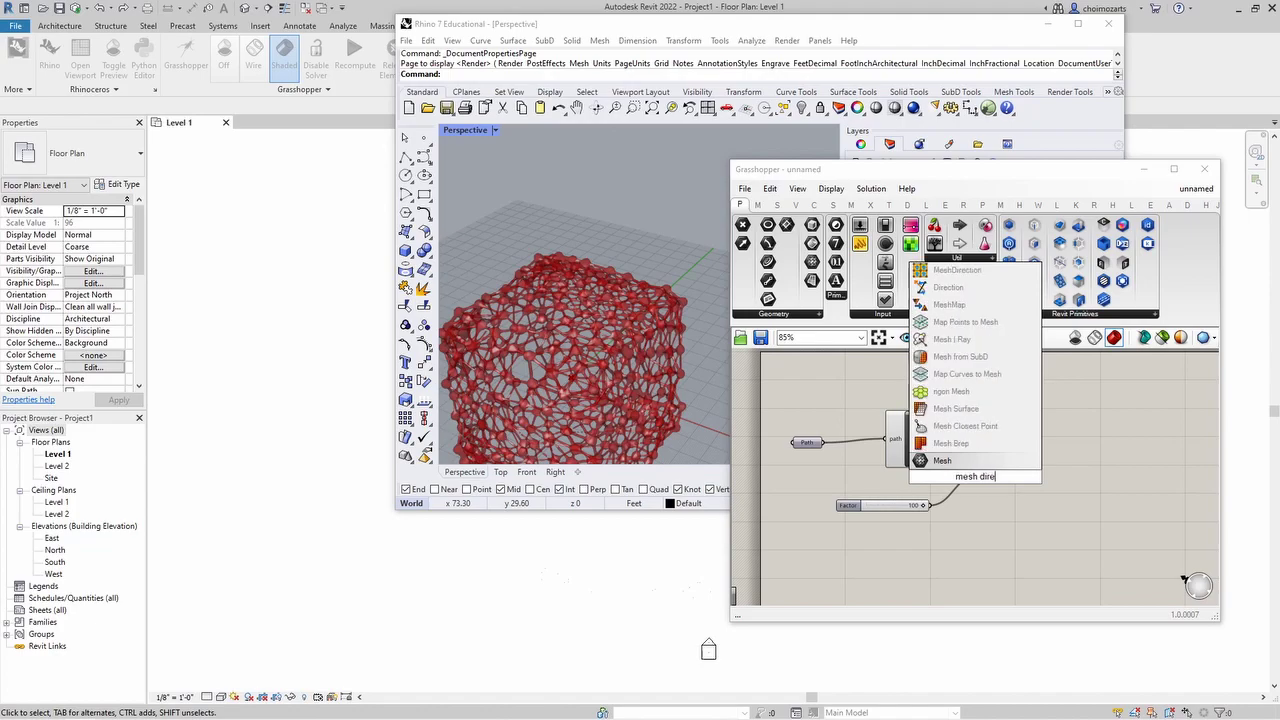
text(ctsh)
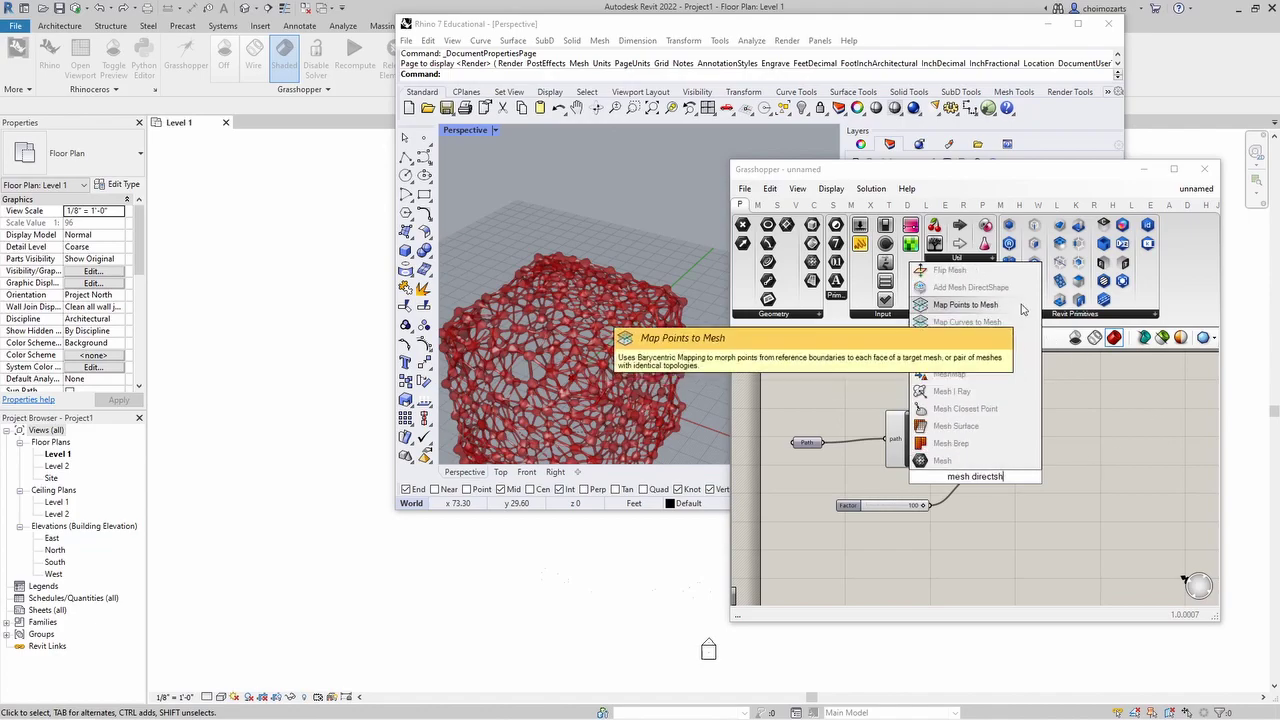
click(970, 287)
drag(980, 483, 1073, 473)
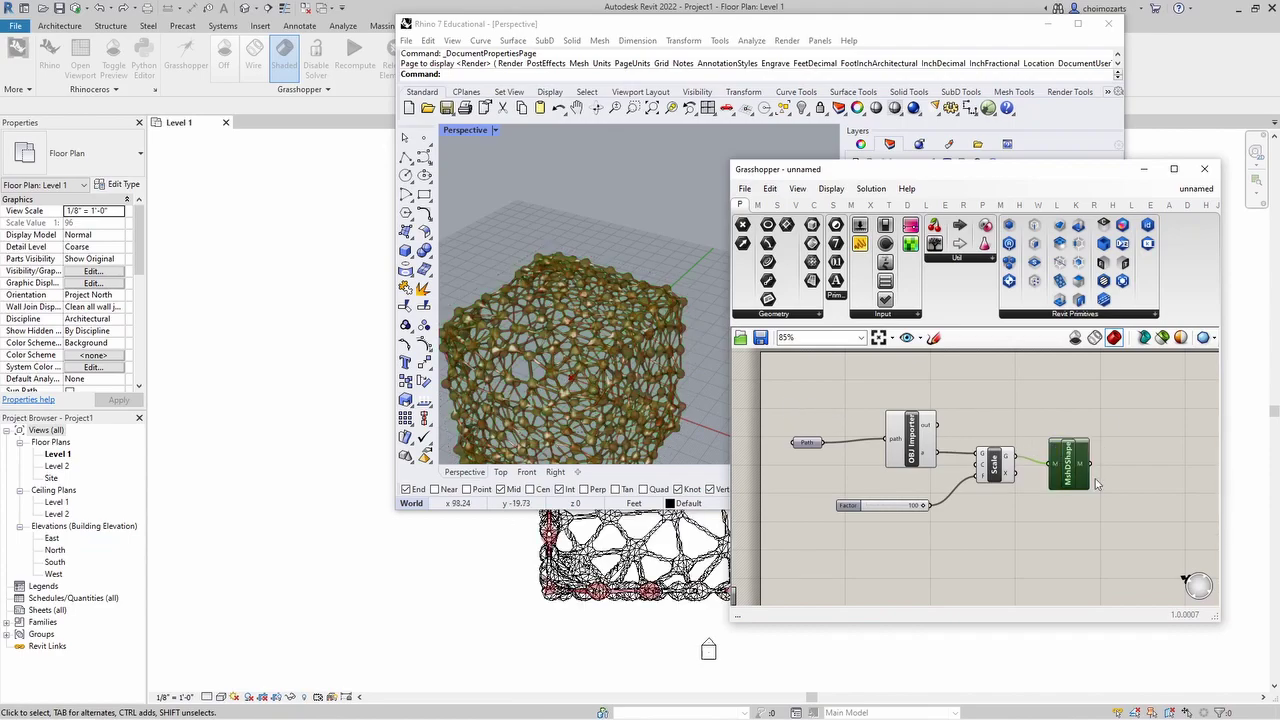
Close the Grasshopper and Rhino windows and open Revit's default 3D view on the imported mesh
click(1204, 168)
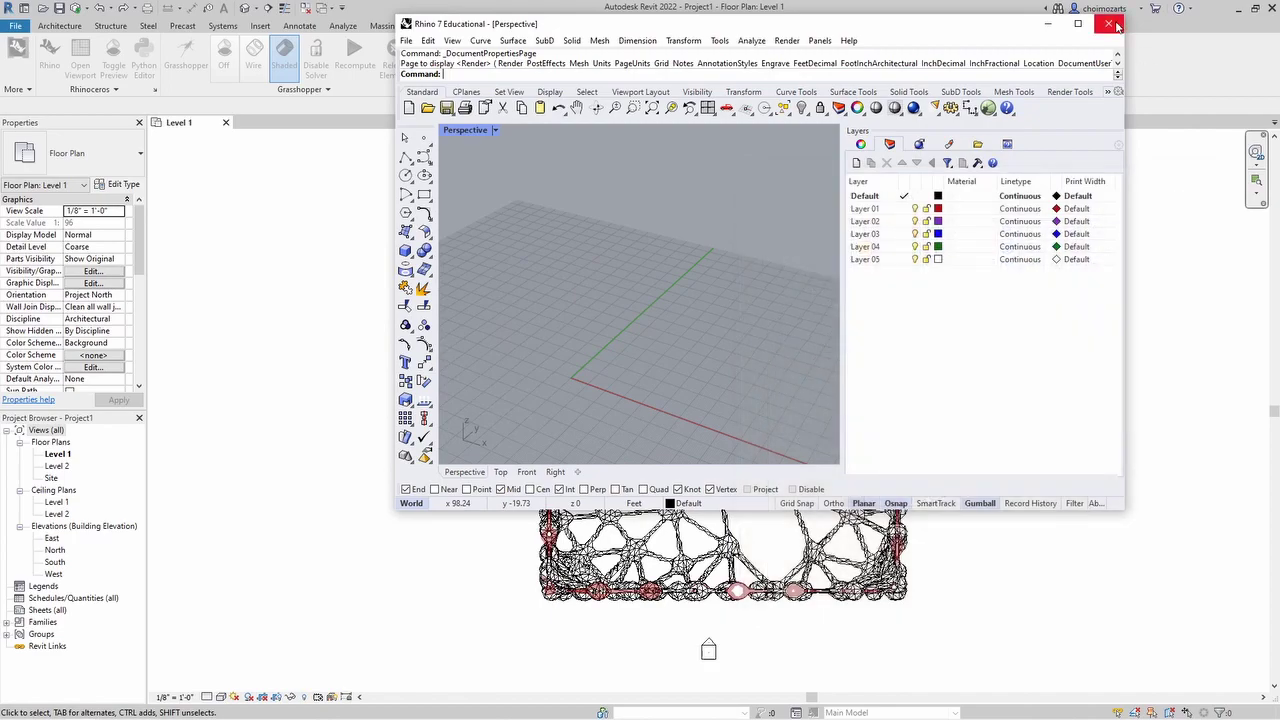
click(990, 256)
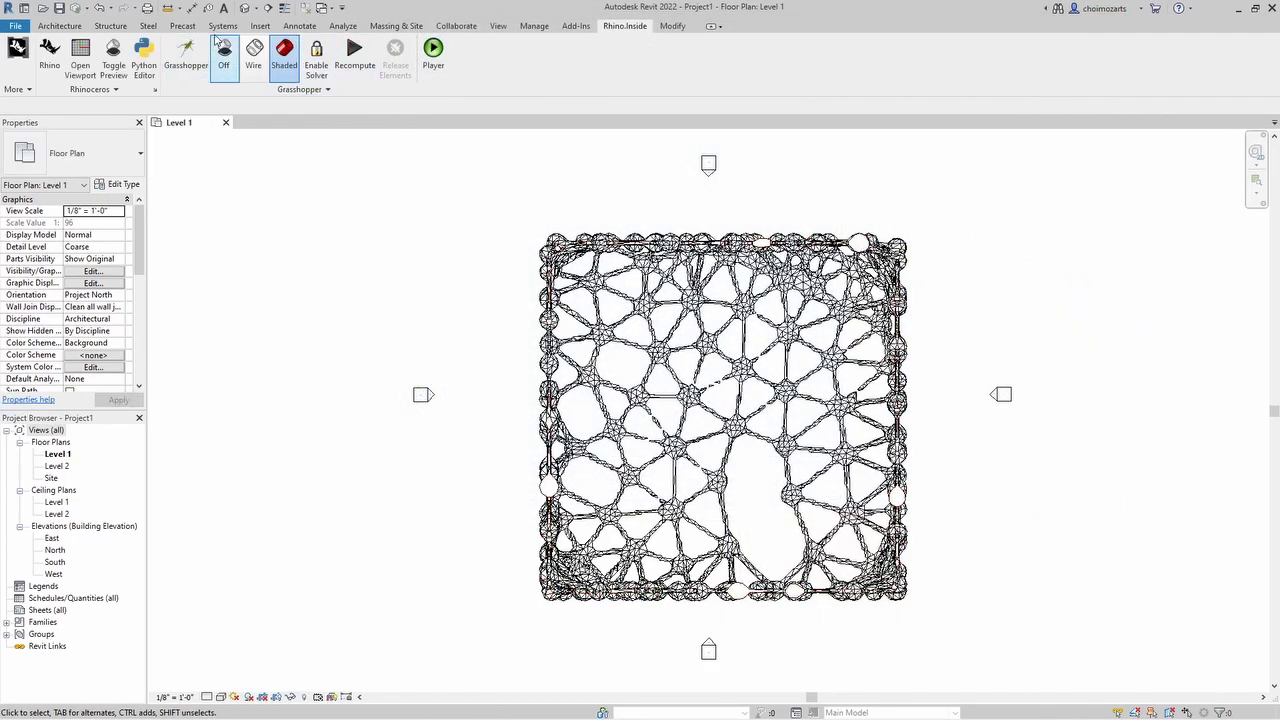
click(245, 7)
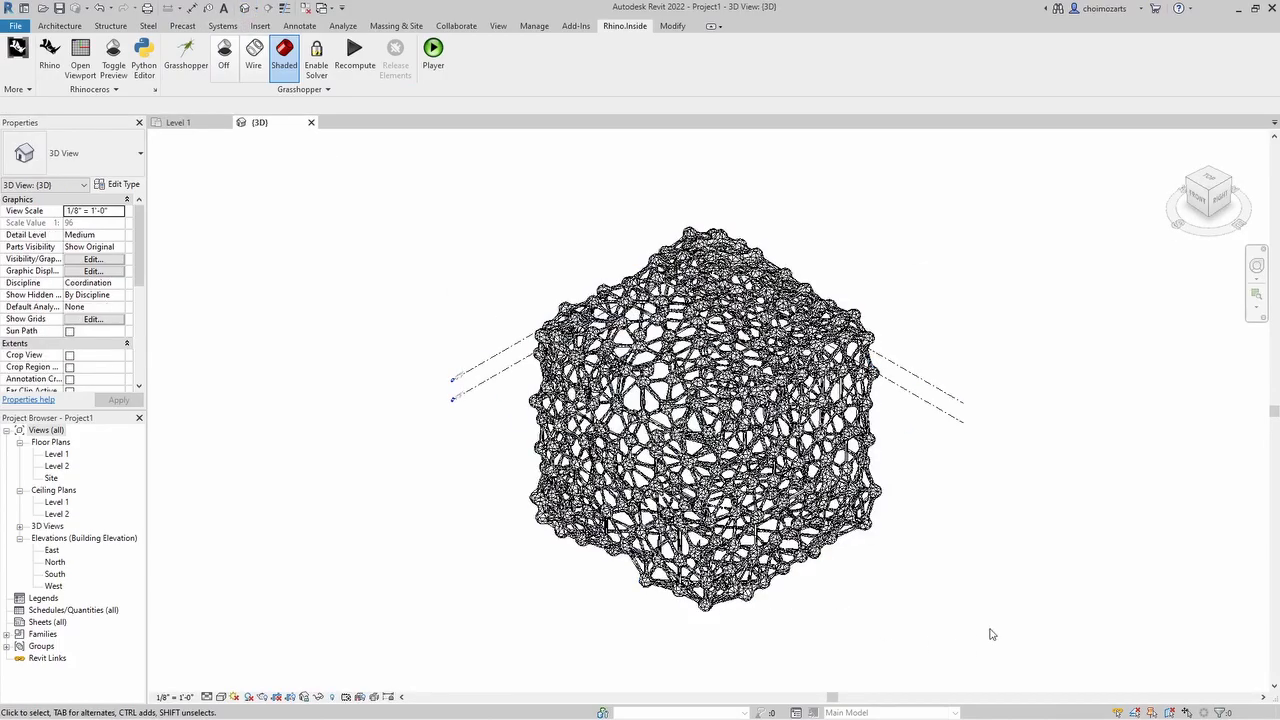
scroll(912, 600, up, 1)
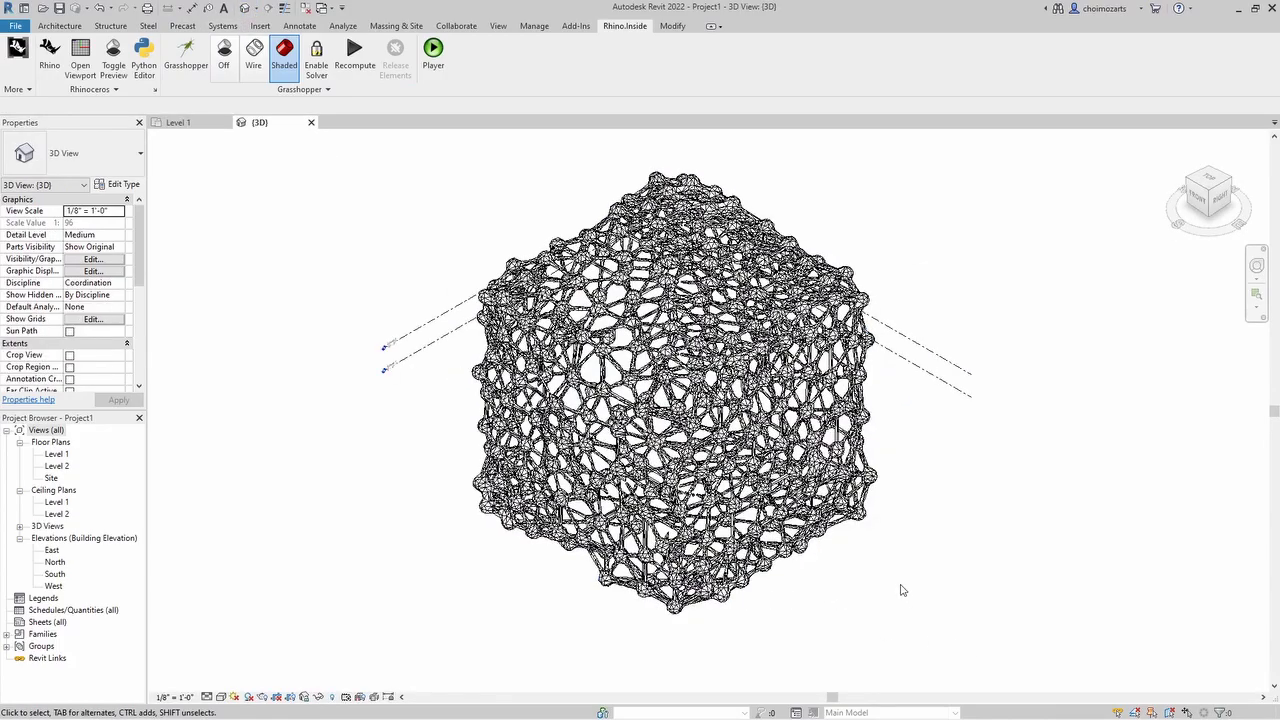
scroll(871, 611, up, 1)
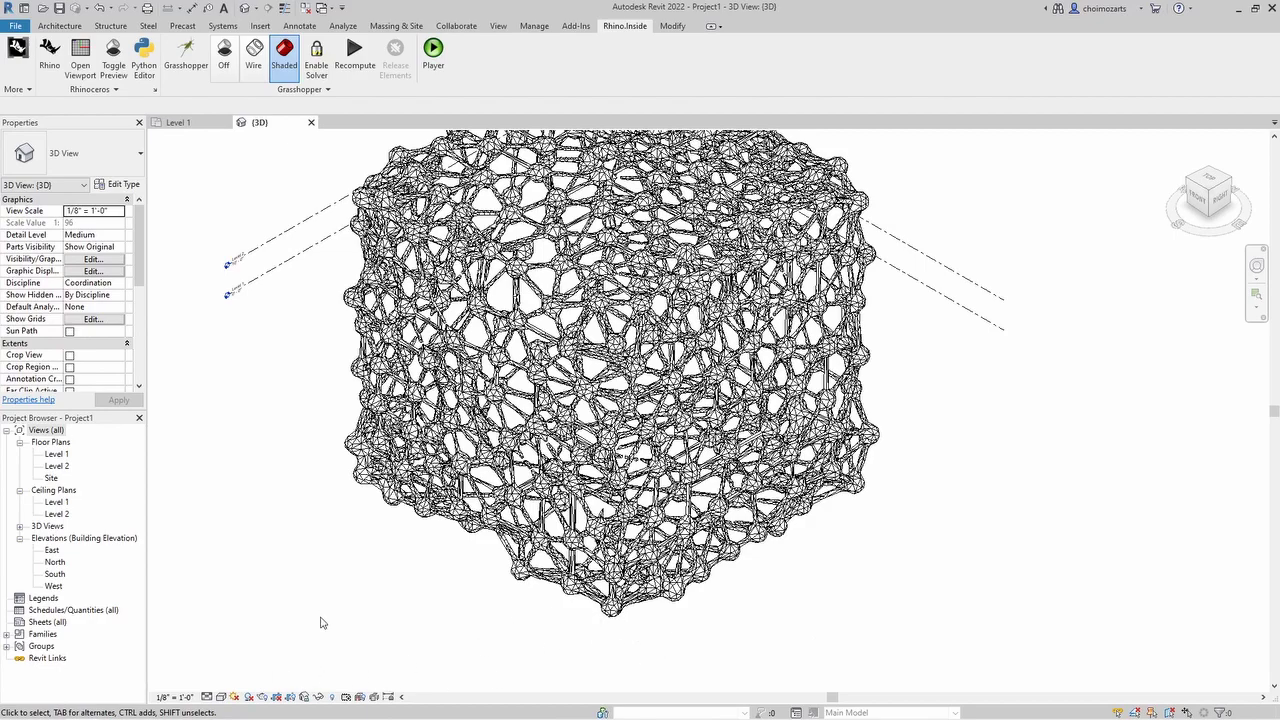
Try the Hidden Line and Shaded visual styles on the mesh in the 3D view
click(220, 697)
click(272, 641)
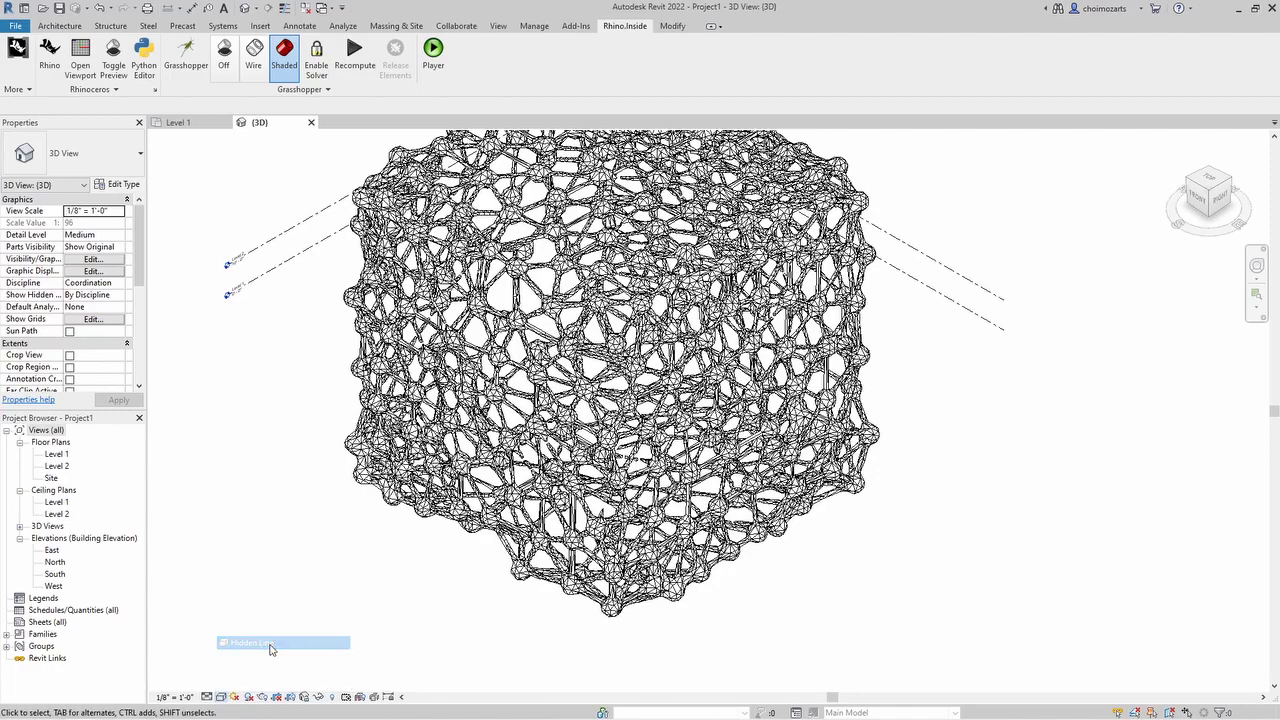
click(220, 697)
click(250, 657)
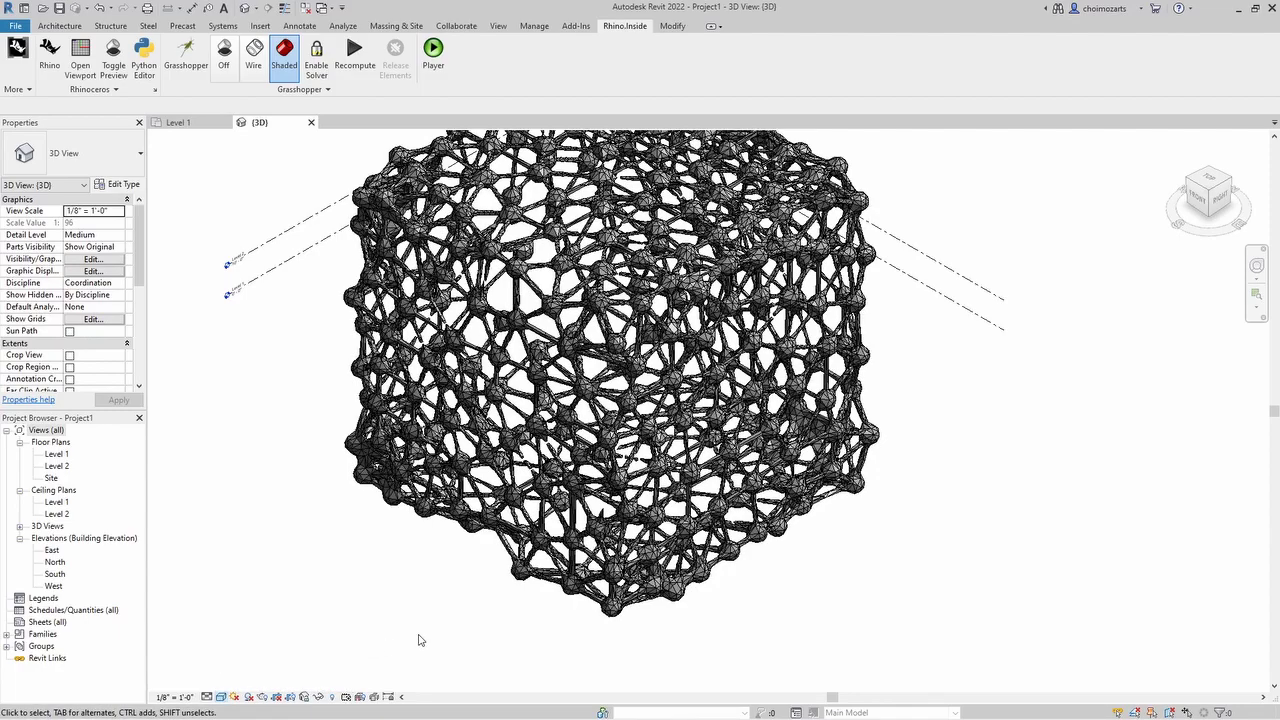
scroll(422, 640, down, 1)
scroll(426, 632, up, 2)
scroll(487, 623, down, 1)
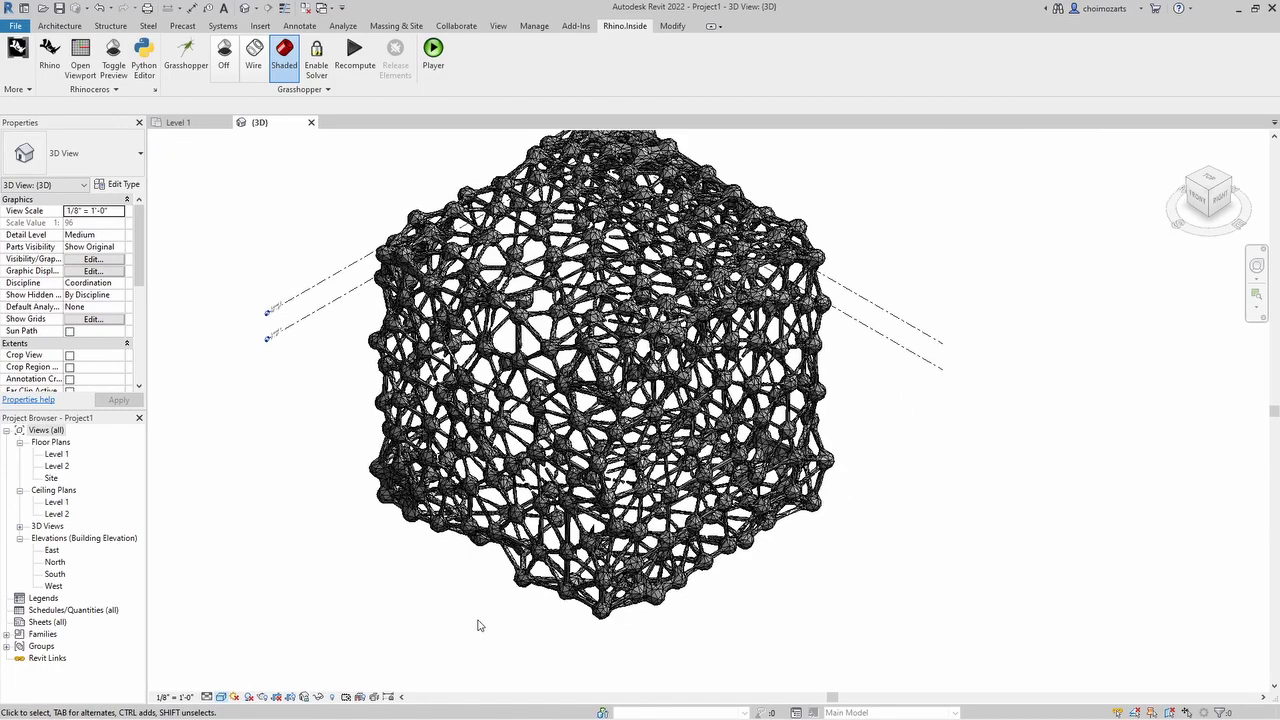
scroll(478, 624, down, 1)
scroll(486, 612, up, 3)
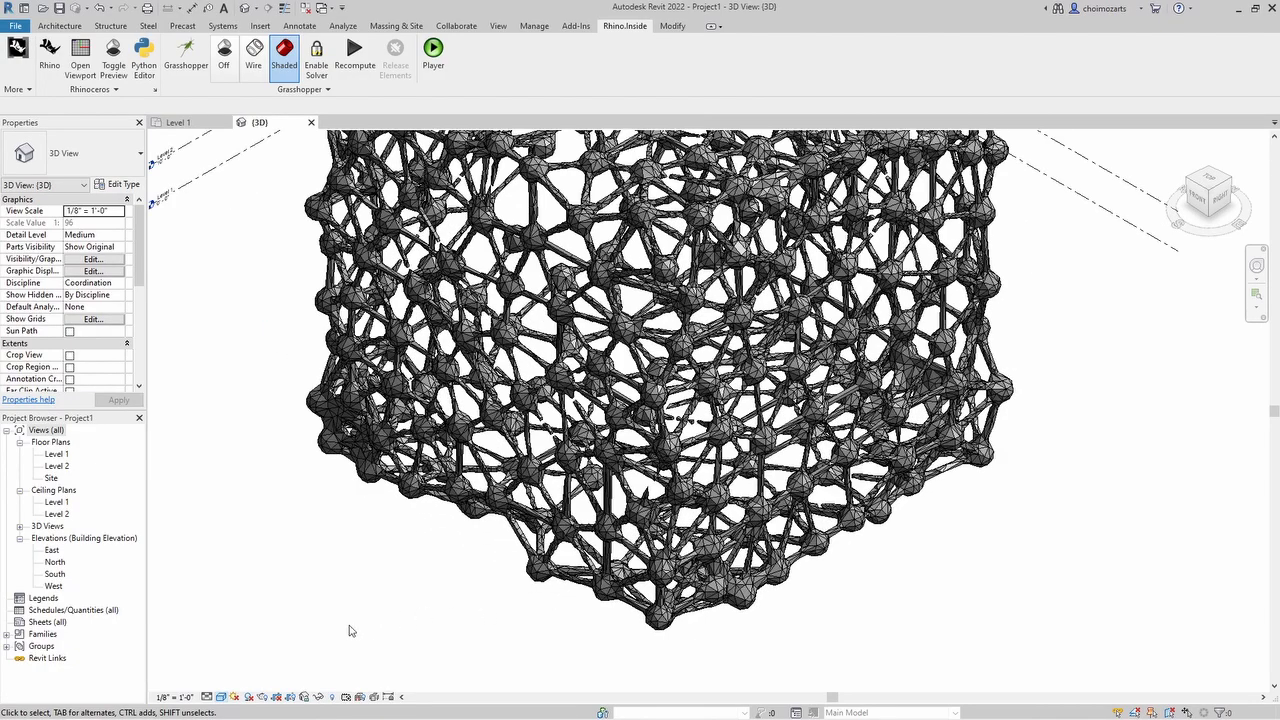
Set the 3D view's visual style to Consistent Colors
click(221, 697)
click(262, 669)
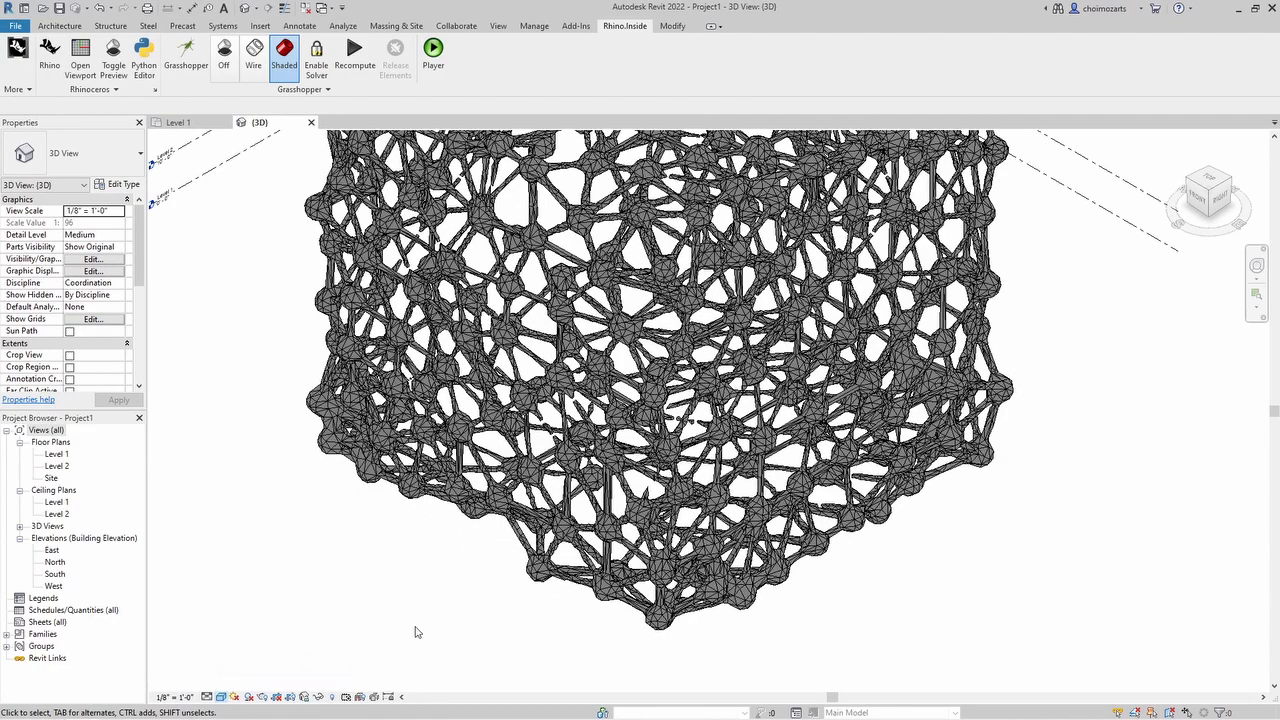
scroll(415, 633, down, 2)
scroll(452, 614, up, 1)
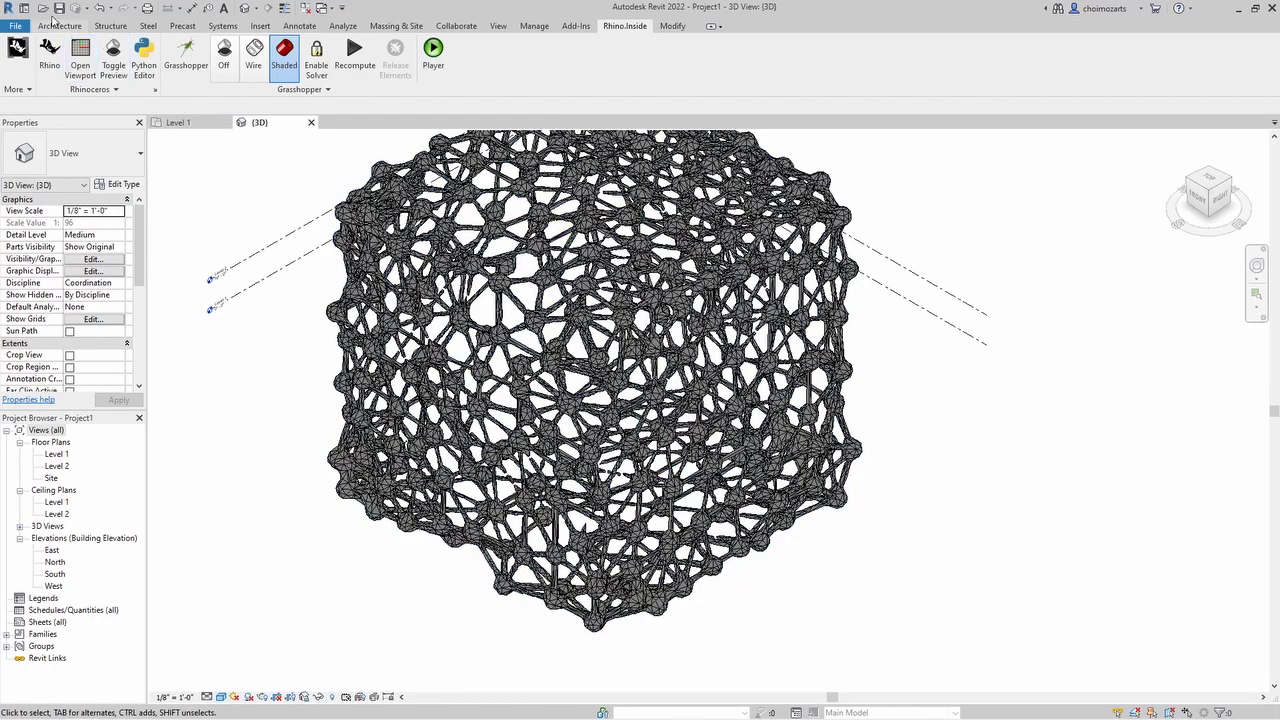
Override the projection line color of Generic Models in the 3D view with RGB 128-128-128
click(58, 24)
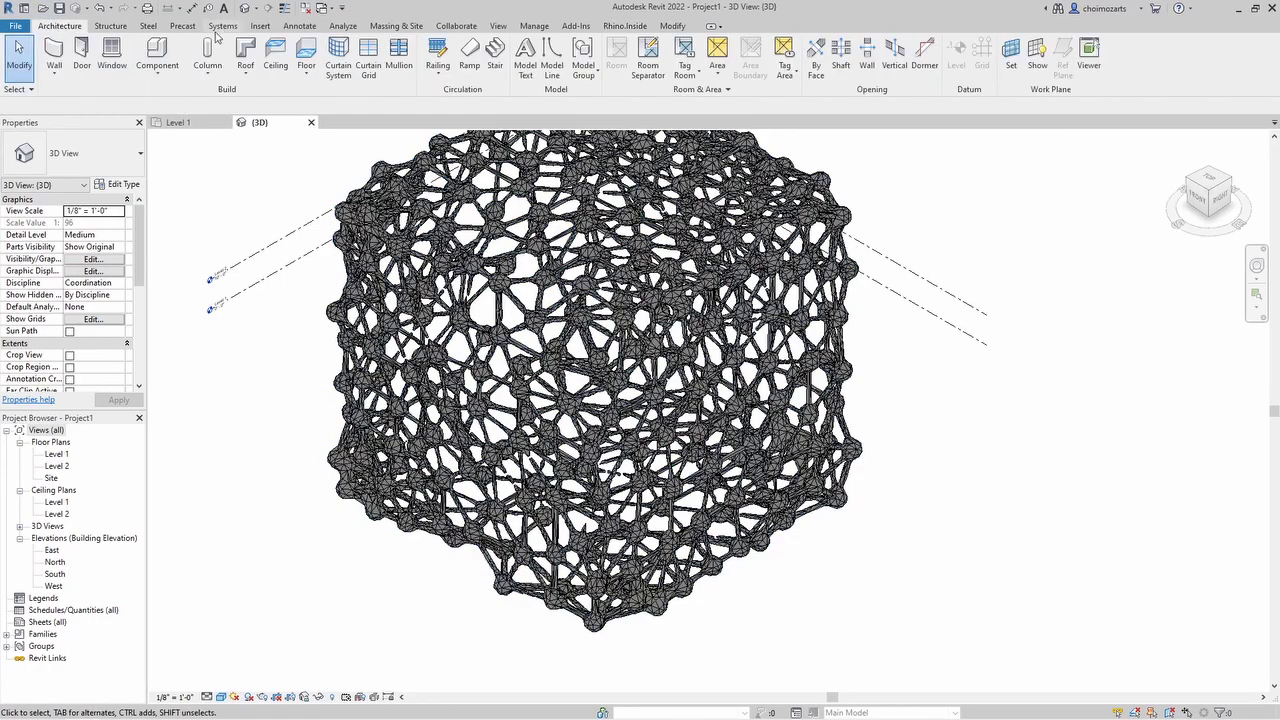
click(500, 26)
click(63, 68)
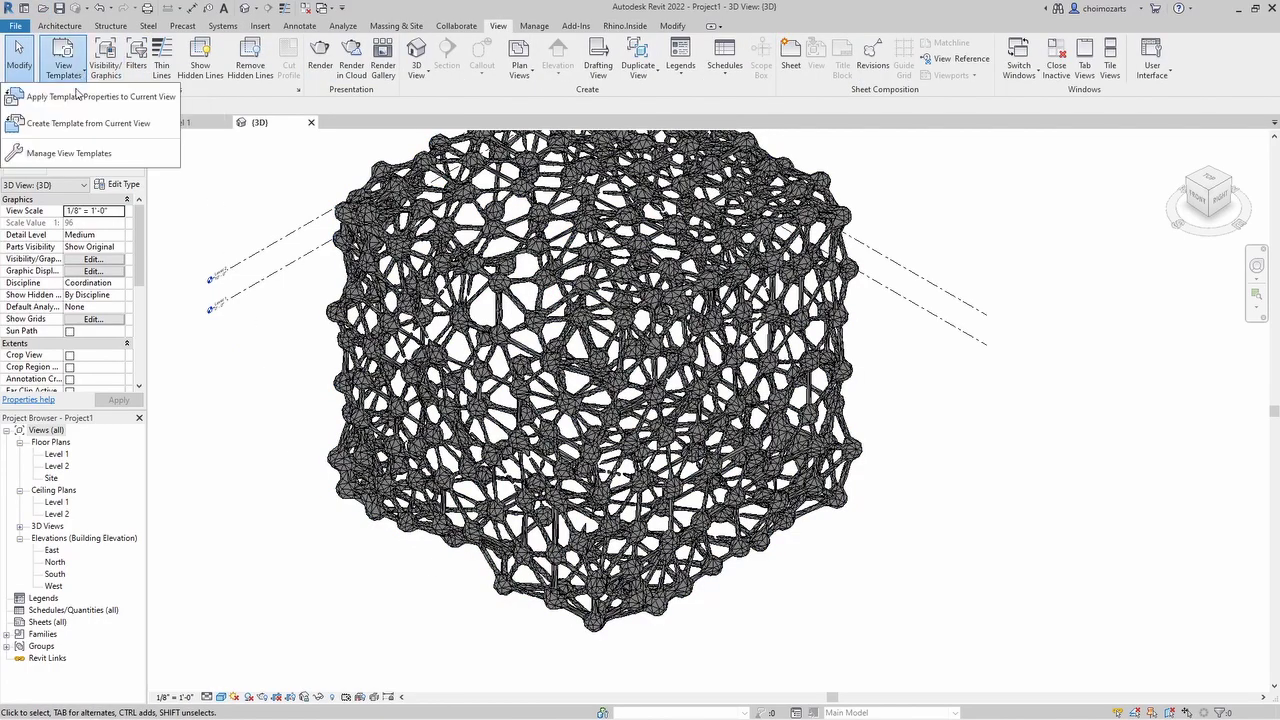
click(103, 62)
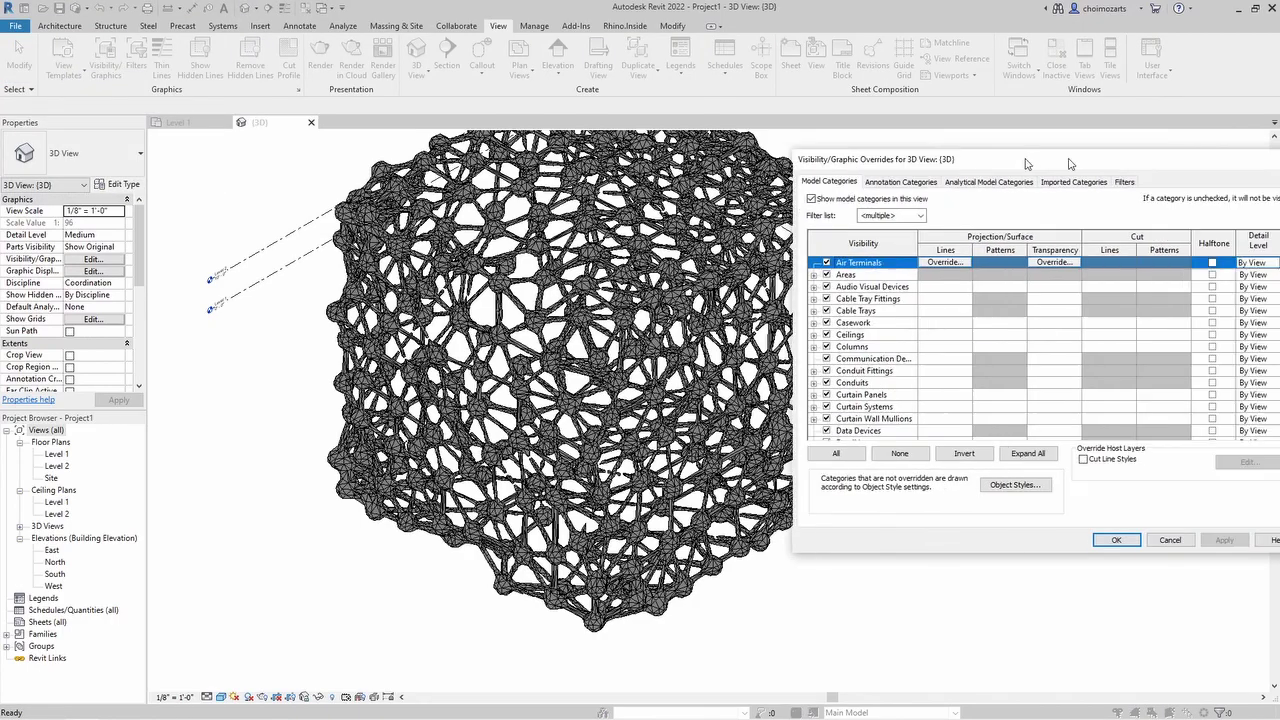
click(623, 314)
key(g)
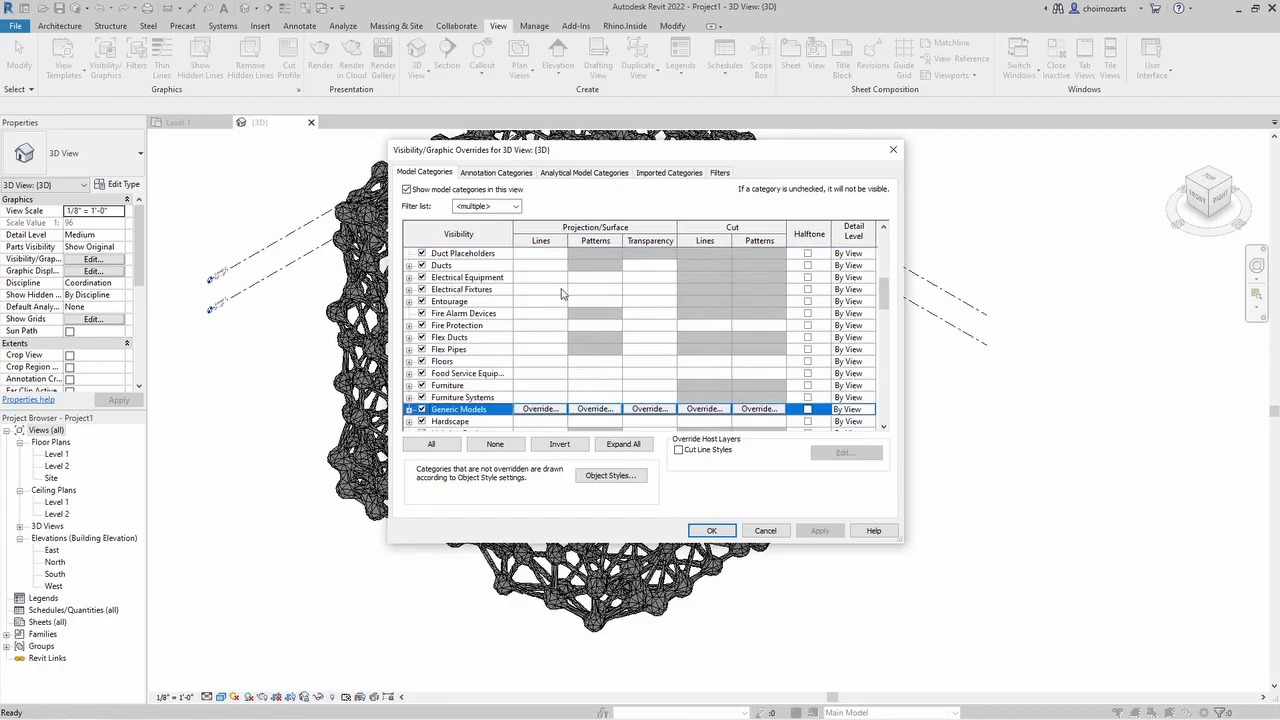
click(539, 409)
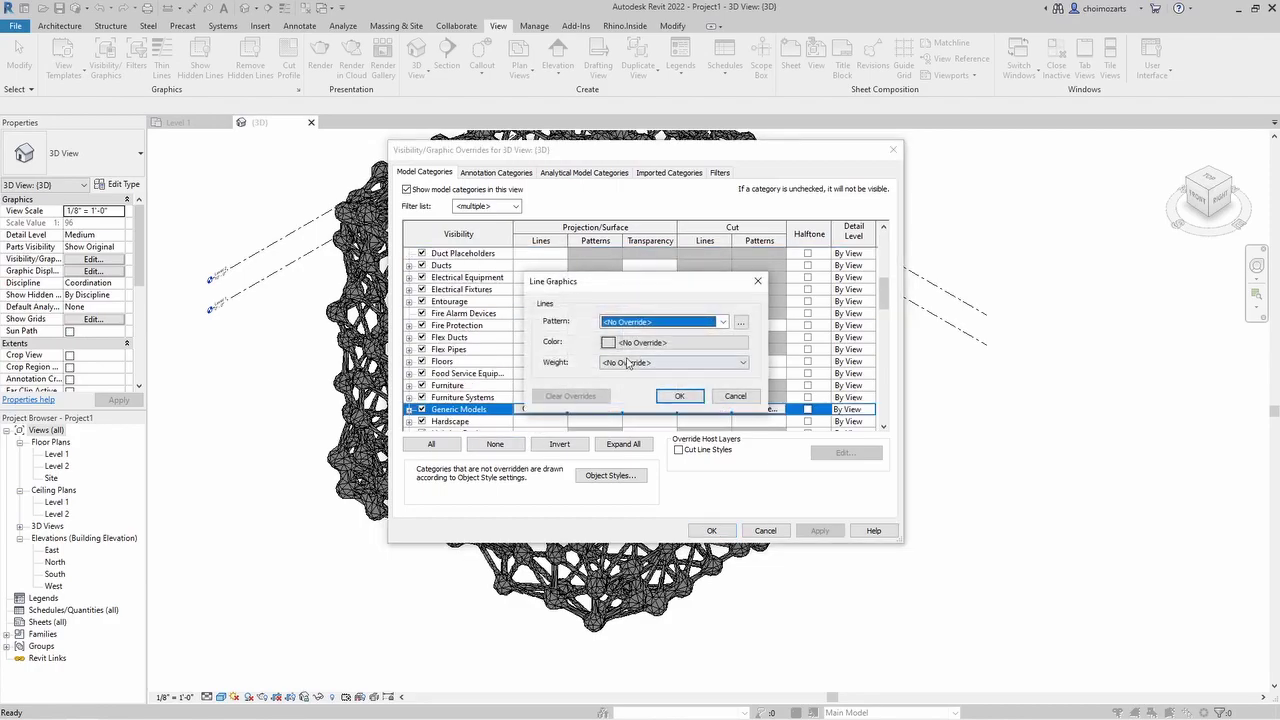
click(638, 351)
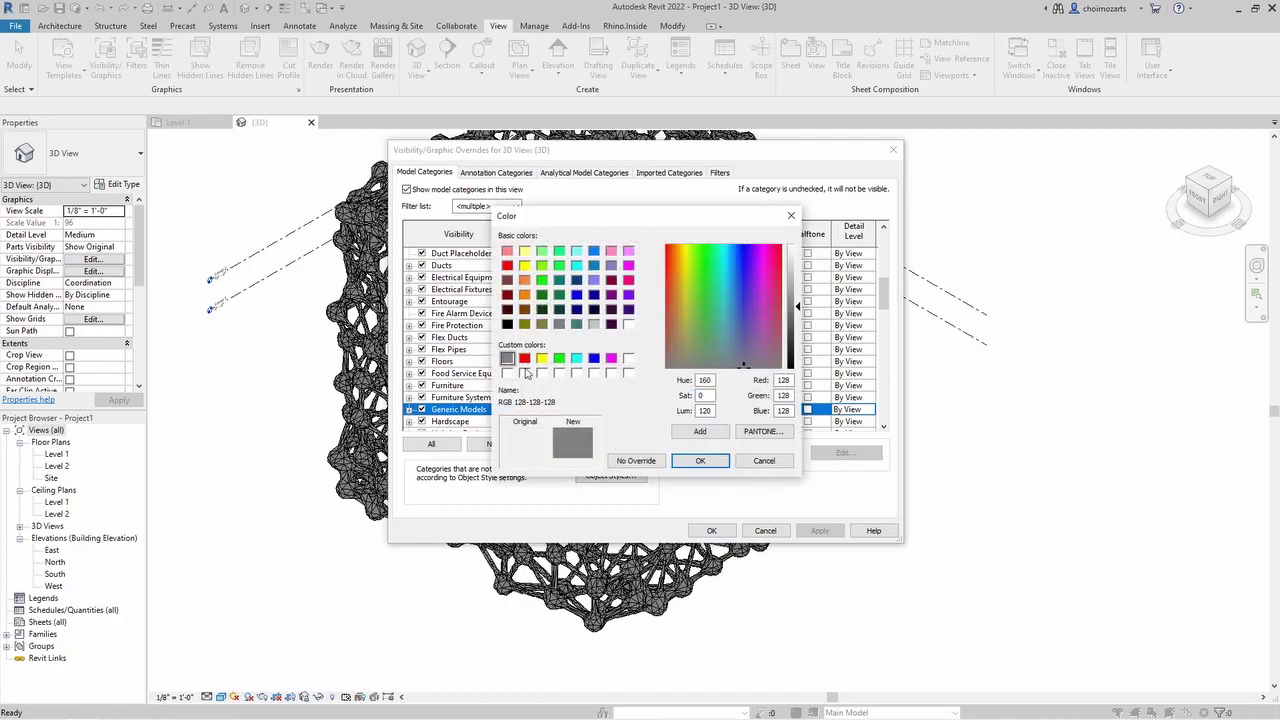
click(700, 460)
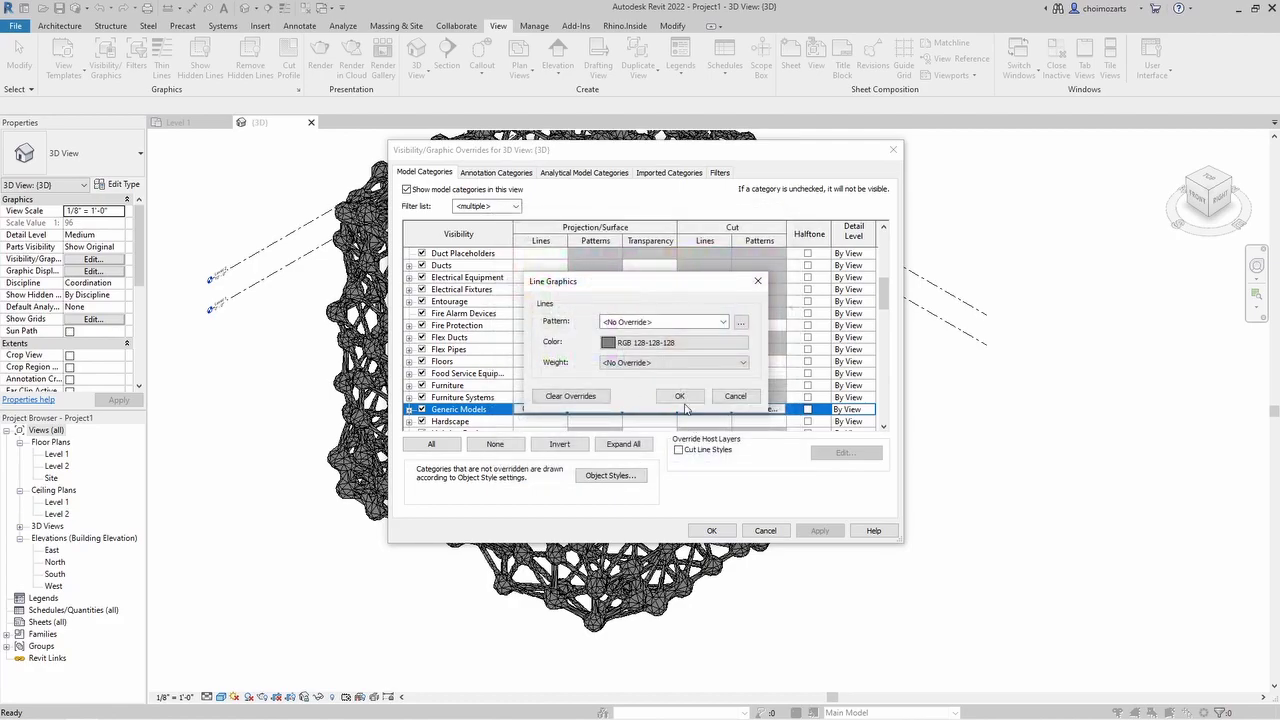
click(681, 399)
click(818, 531)
click(711, 531)
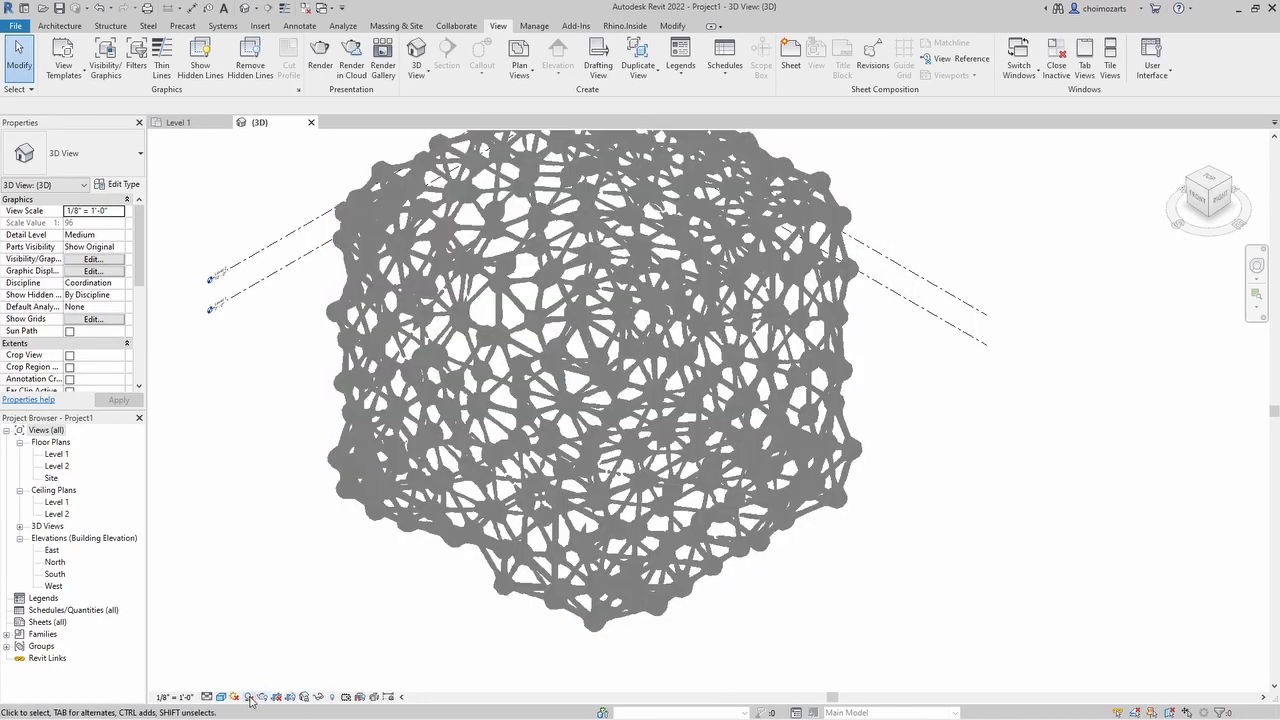
Turn on shadows in the 3D view, inspect the mesh from the front, and open the East elevation
shift+middle_drag(368, 616, 523, 563)
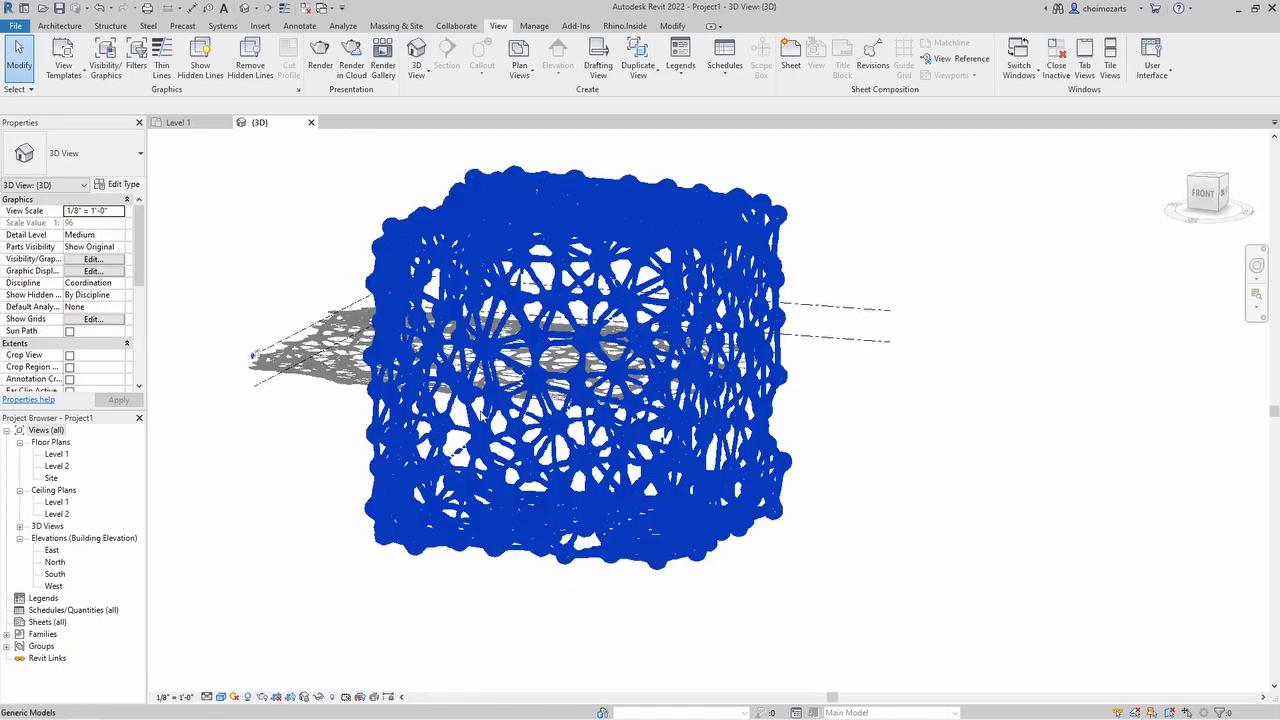
shift+middle_drag(417, 586, 419, 572)
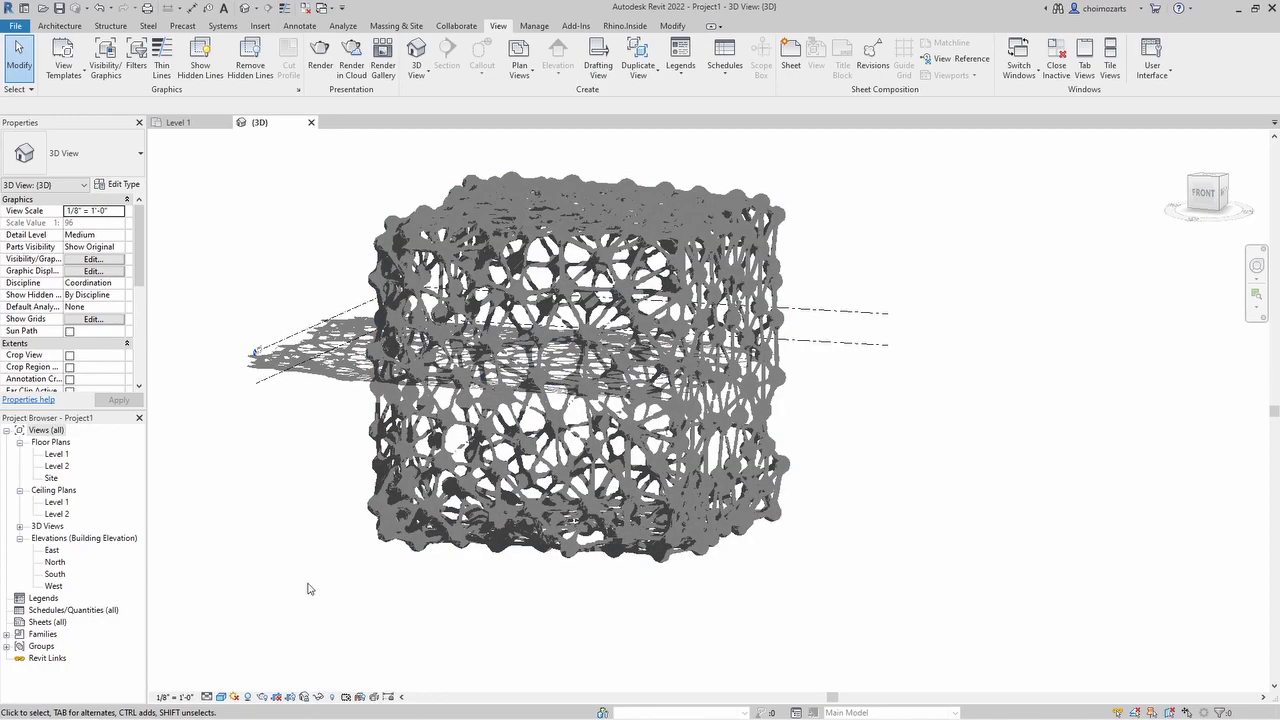
double_click(55, 551)
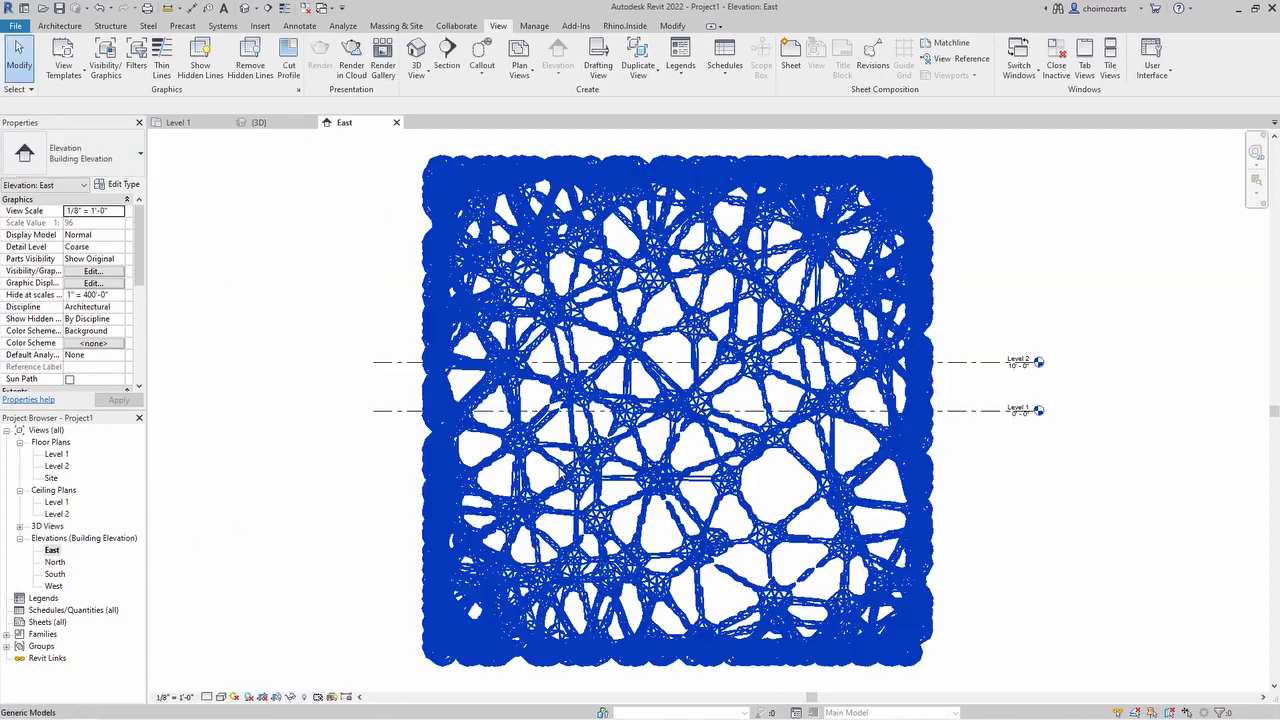
Try to move the mesh in the East elevation from below its lower-left corner up to Level 1
click(665, 519)
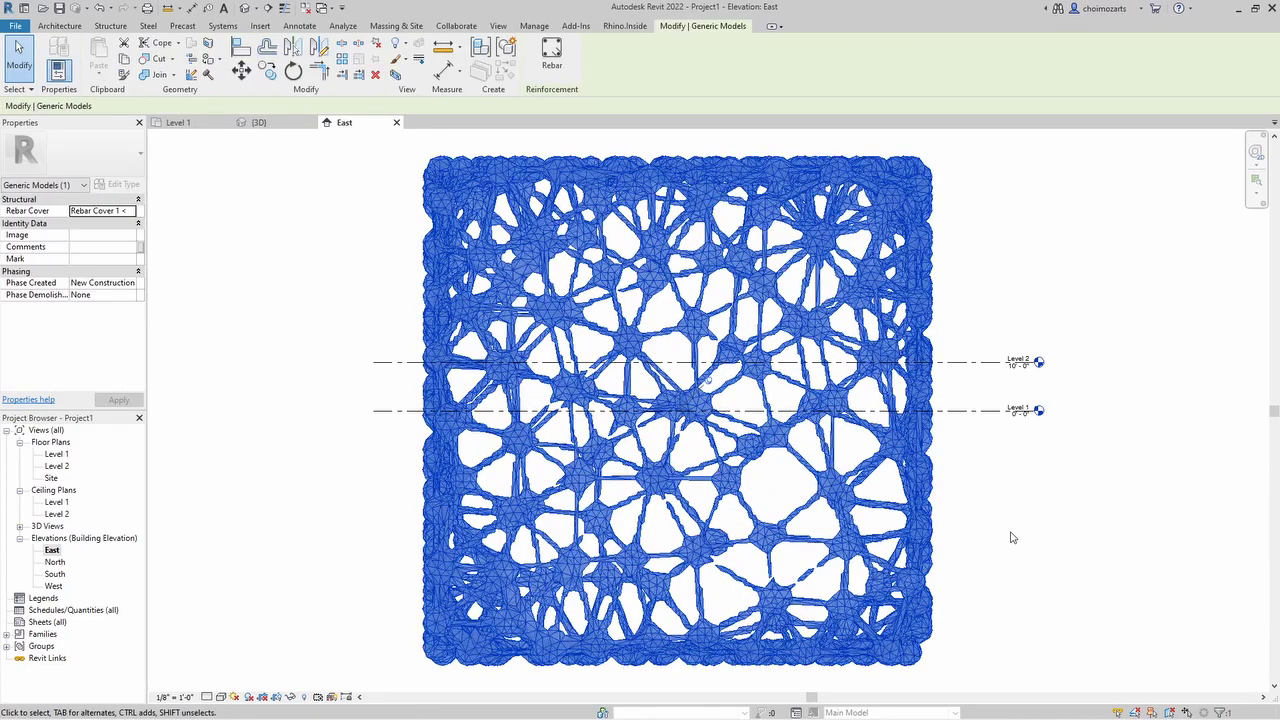
key(m)
key(v)
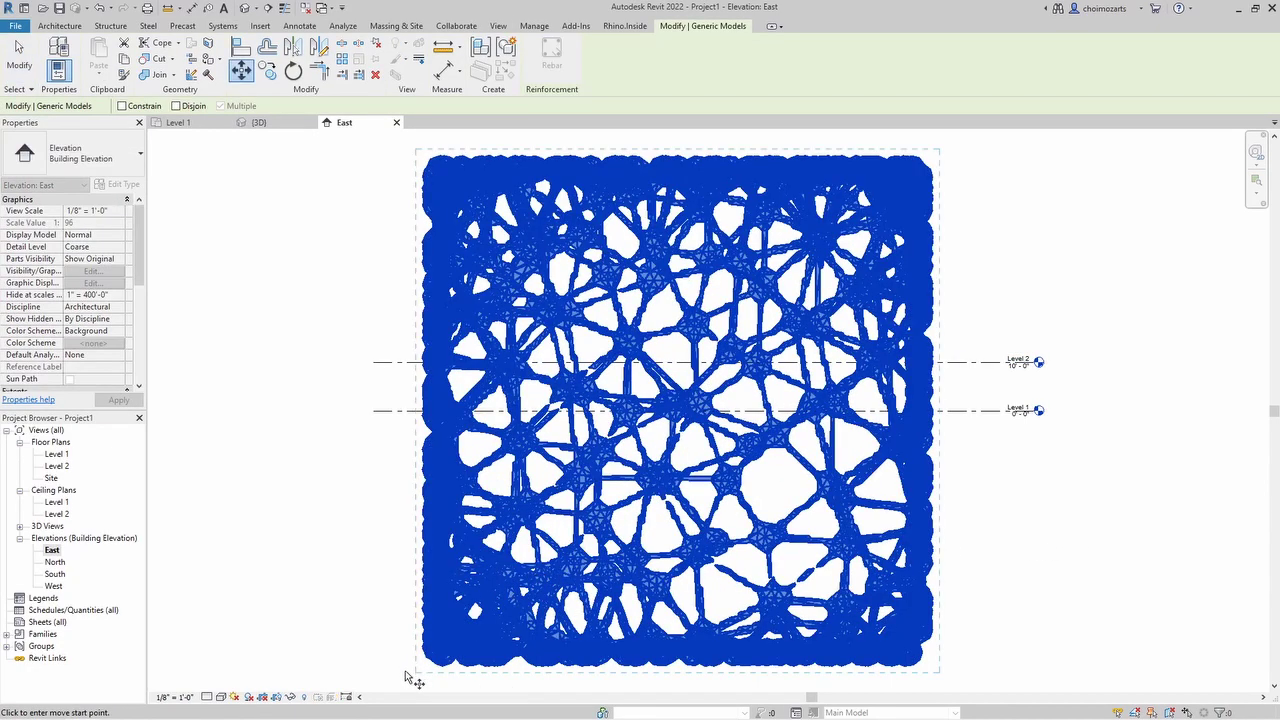
click(418, 678)
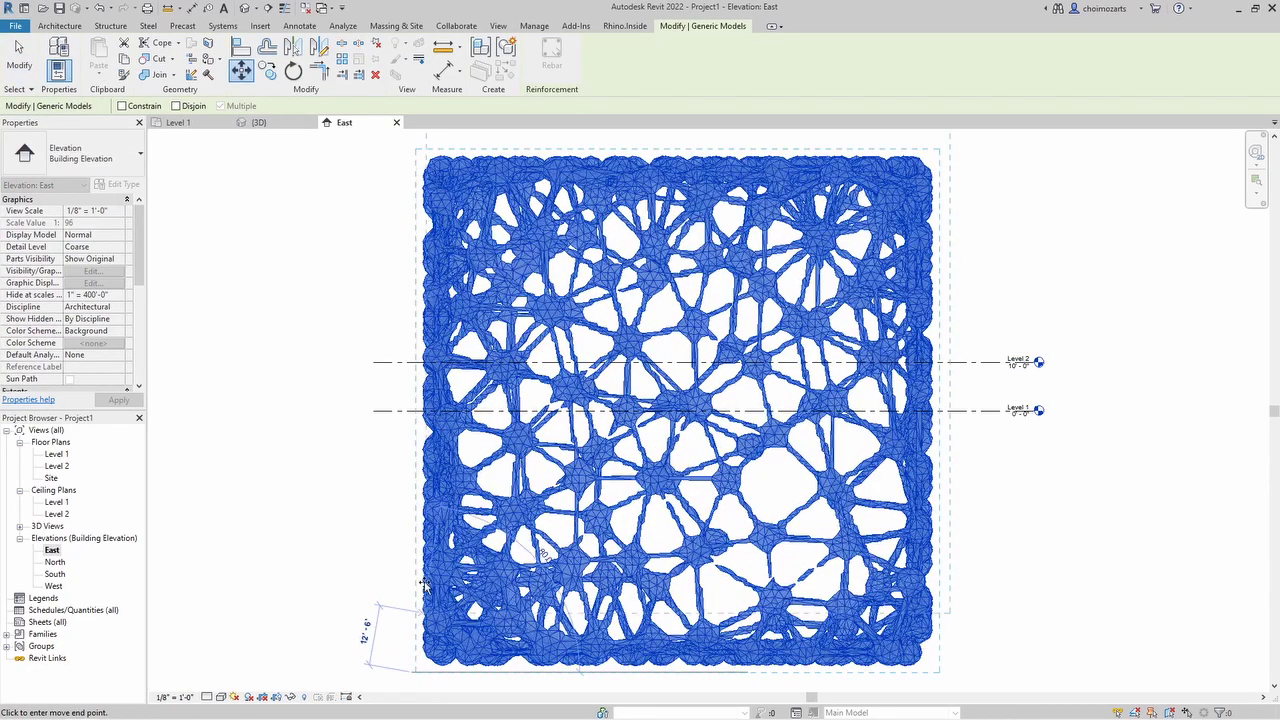
click(404, 410)
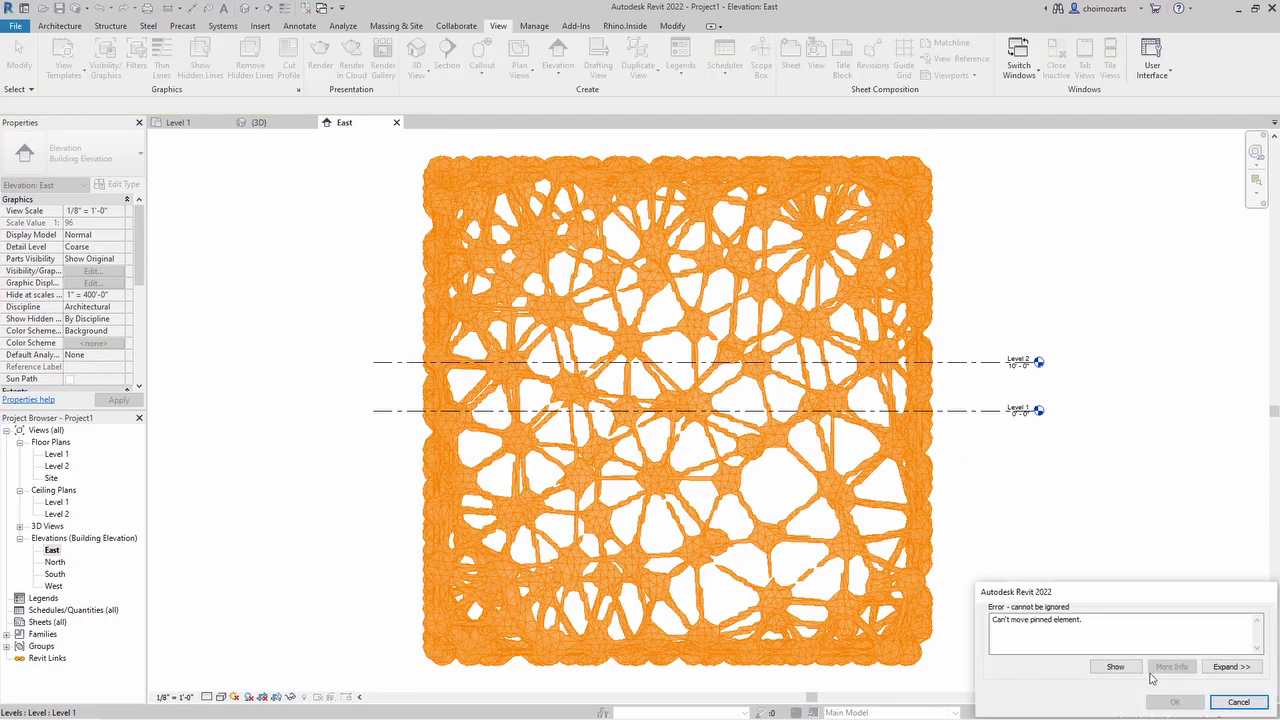
click(1238, 701)
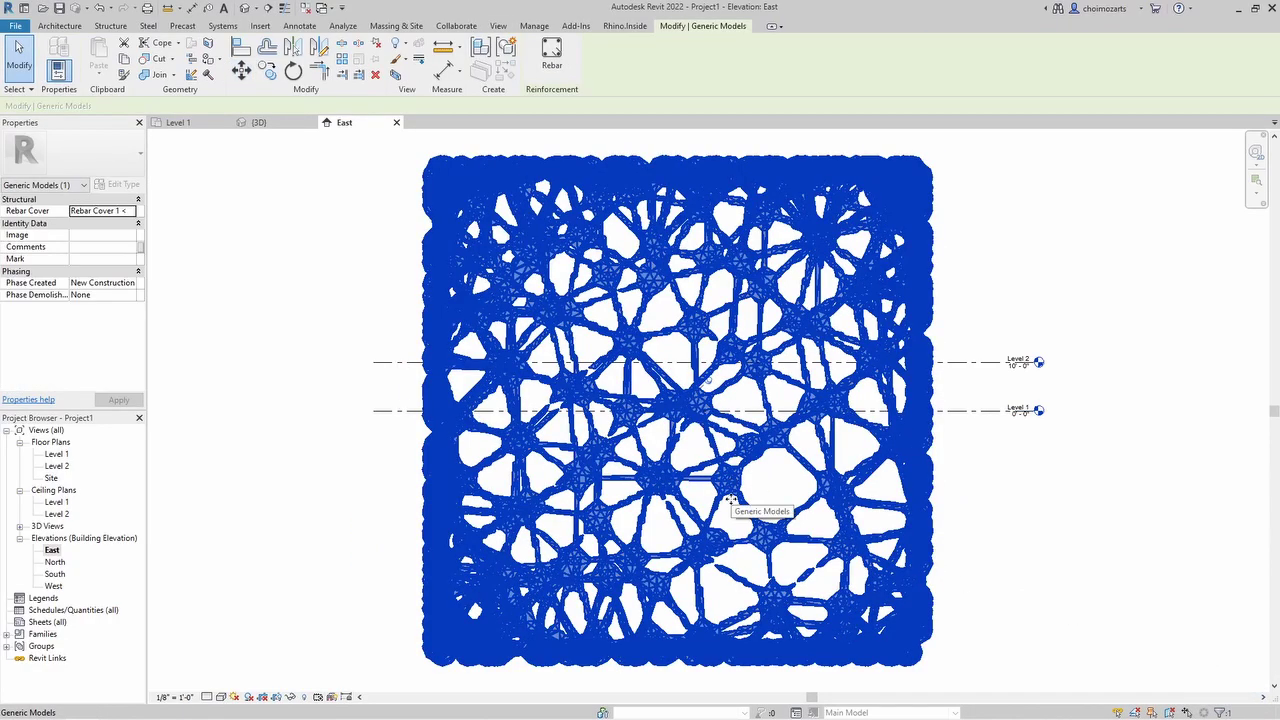
Move the selected mesh straight up in the East elevation so its base sits just above Level 1
key(m)
key(v)
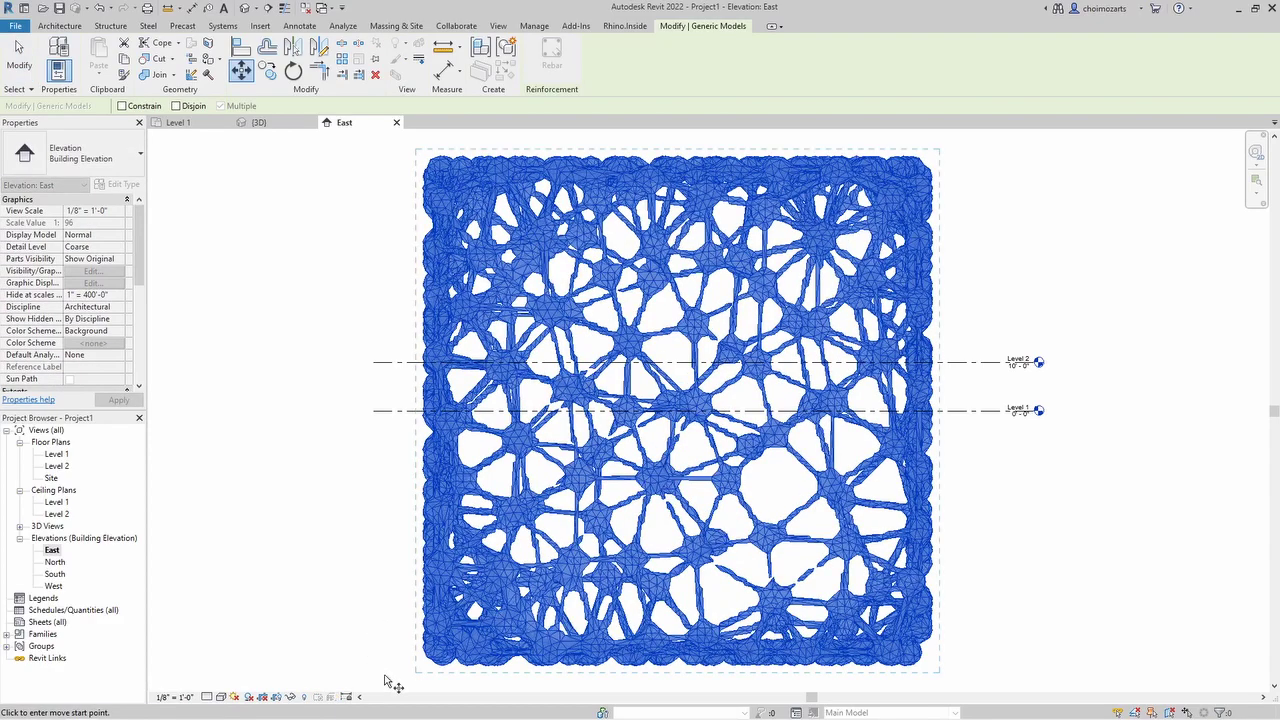
click(394, 680)
click(394, 410)
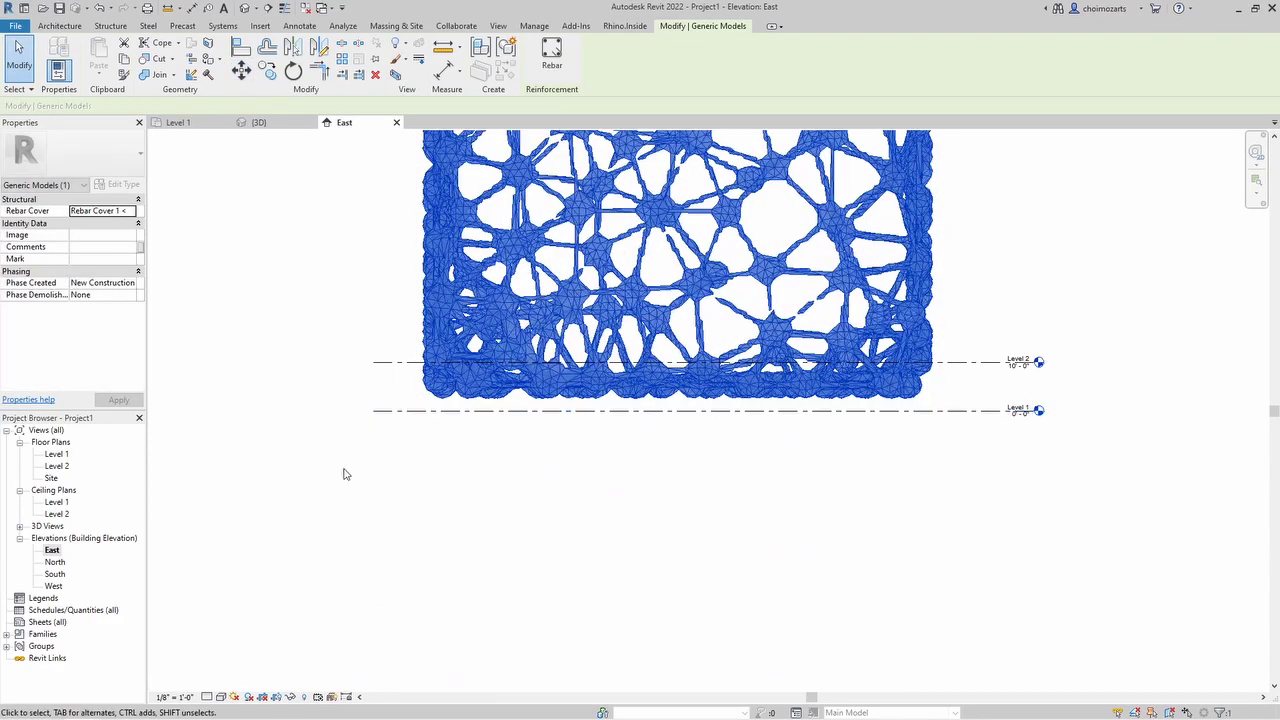
key(Escape)
Return to the 3D view, orbit the raised mesh and turn its shadows off
click(255, 122)
shift+middle_drag(537, 537, 613, 575)
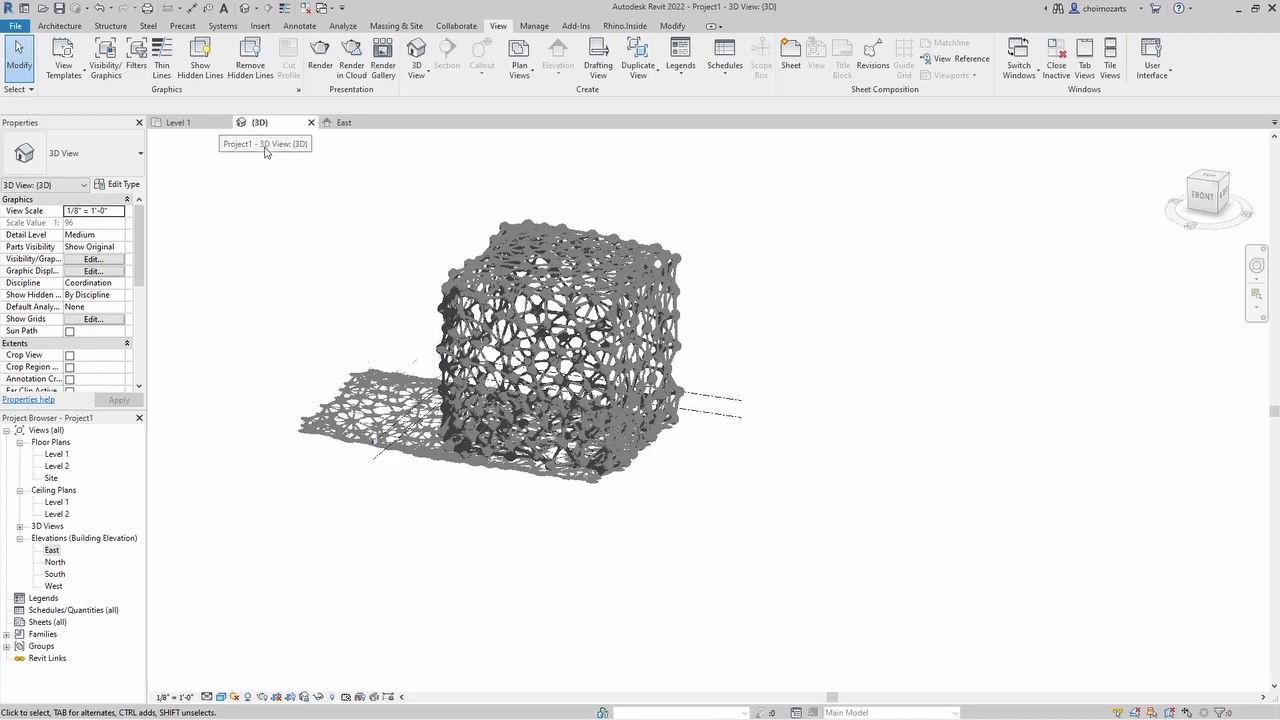
click(249, 697)
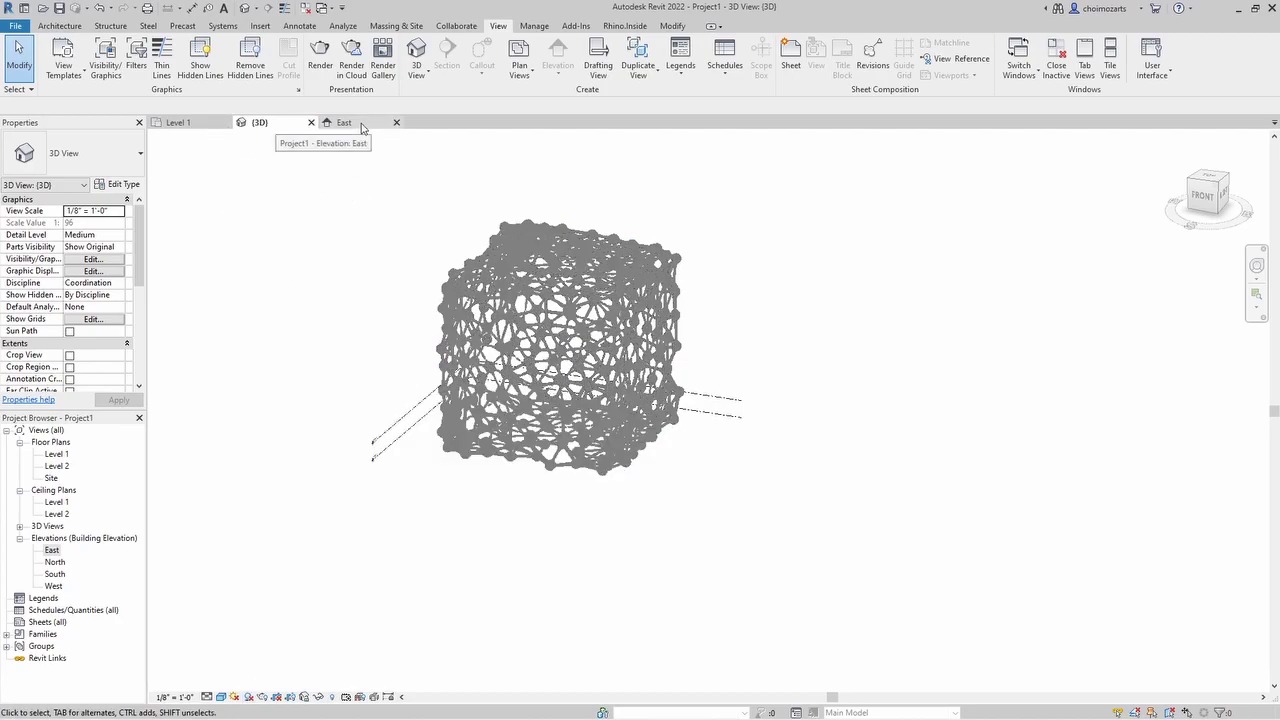
Open the Level 1 floor plan and set its visual style to Consistent Colors
click(178, 122)
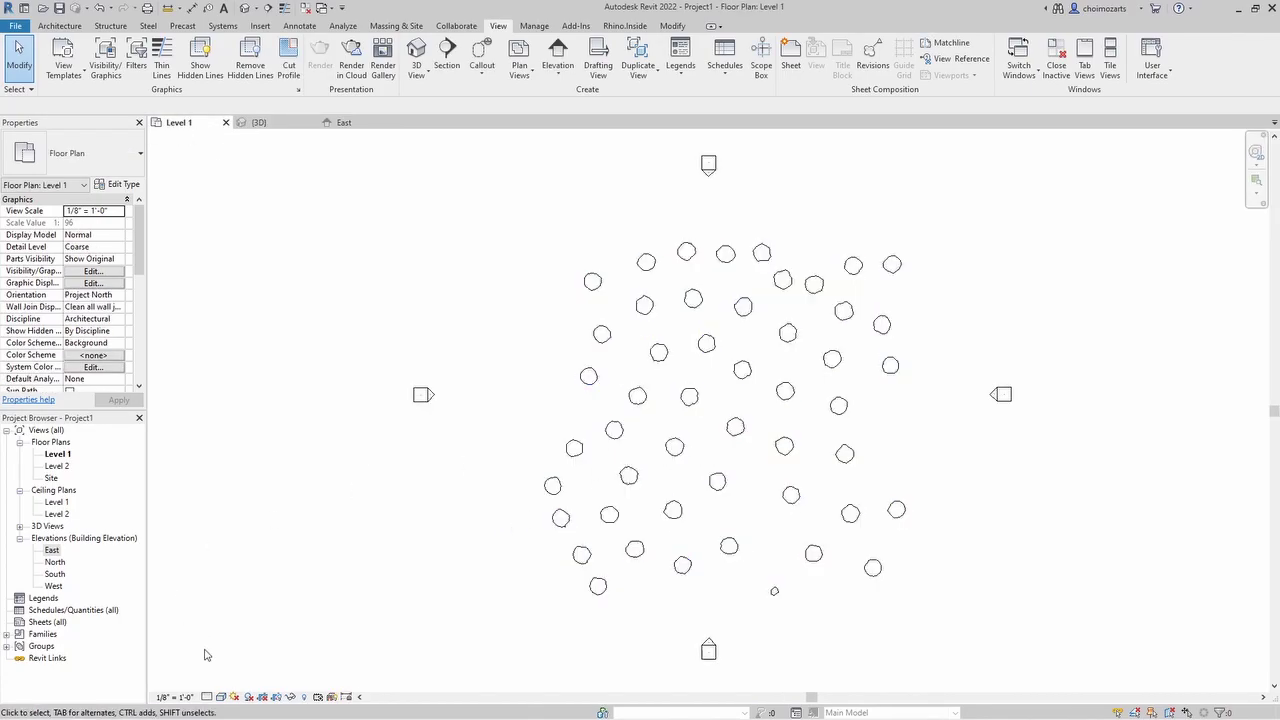
click(221, 697)
click(262, 669)
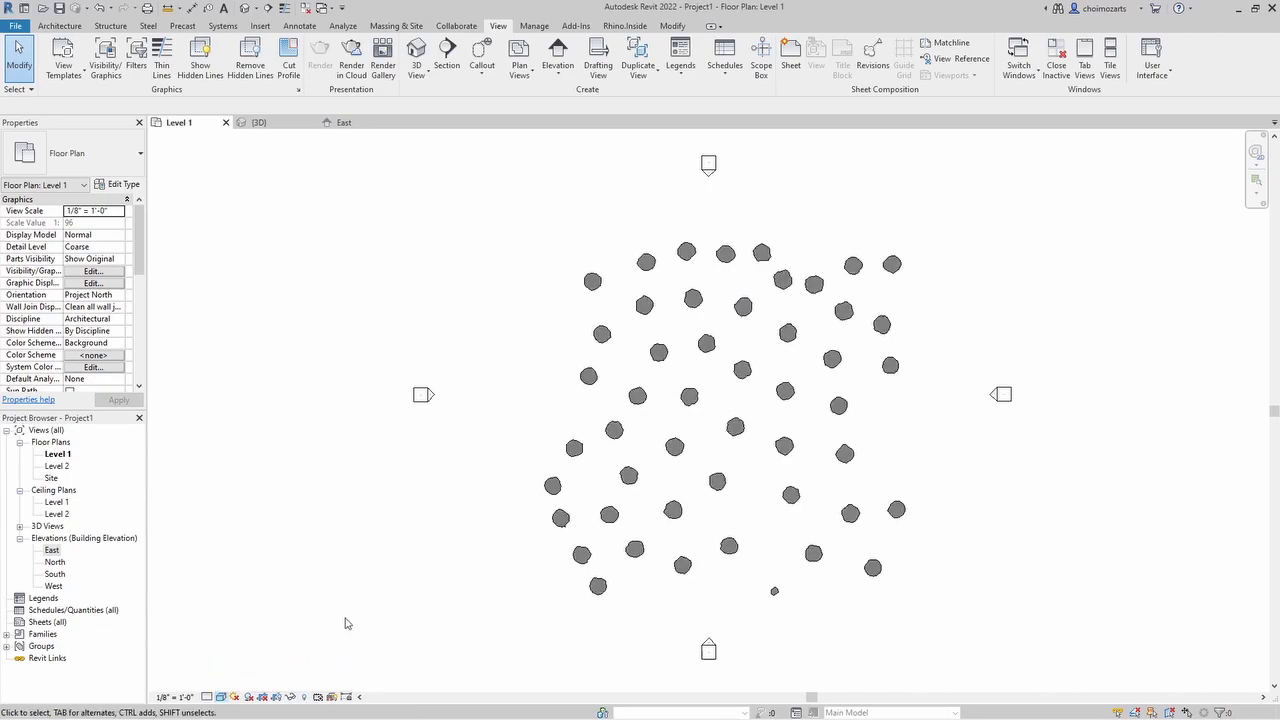
scroll(398, 610, down, 3)
scroll(385, 540, up, 2)
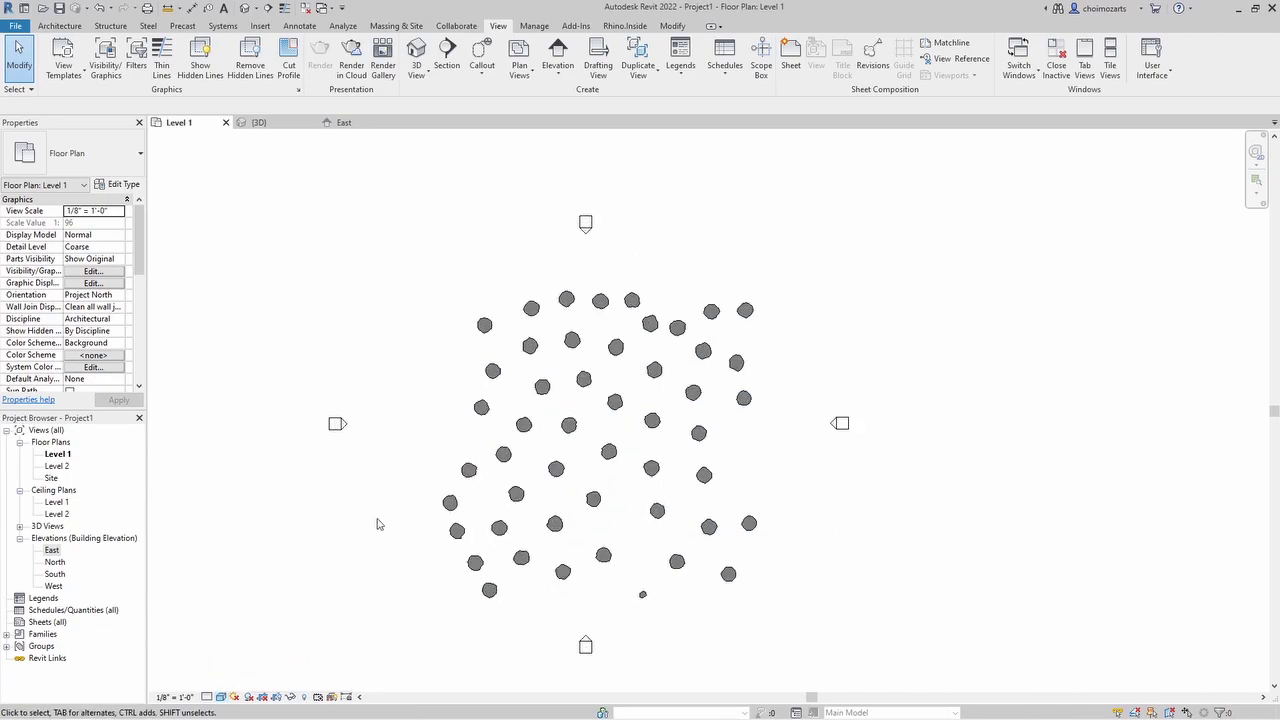
Check the mesh against the levels in the East elevation, and open the Level 2 floor plan
click(360, 124)
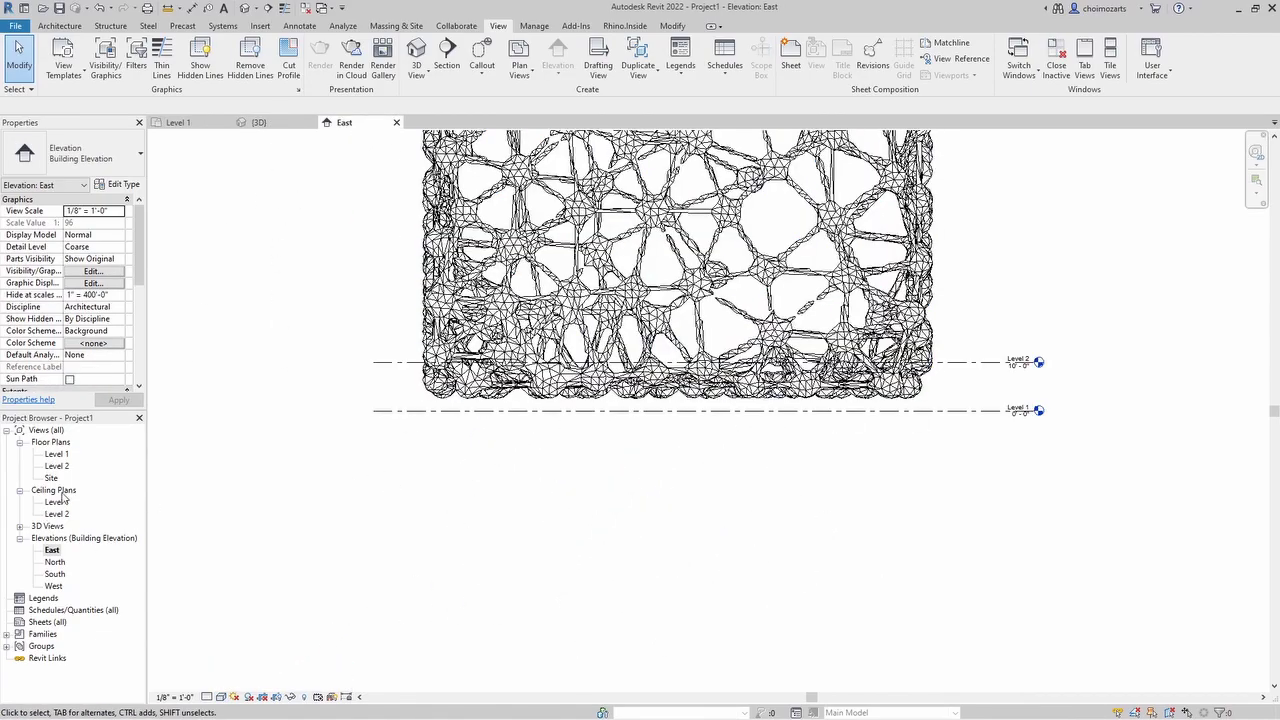
double_click(60, 467)
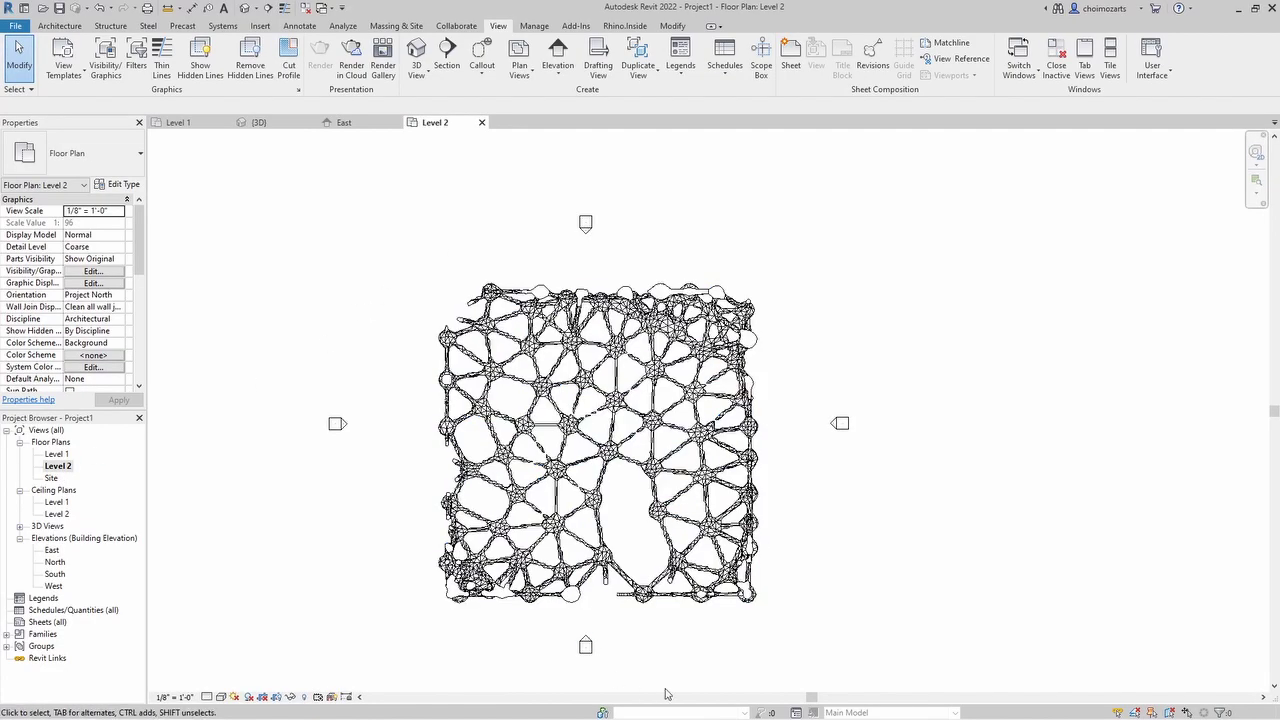
scroll(394, 623, up, 2)
scroll(395, 622, down, 1)
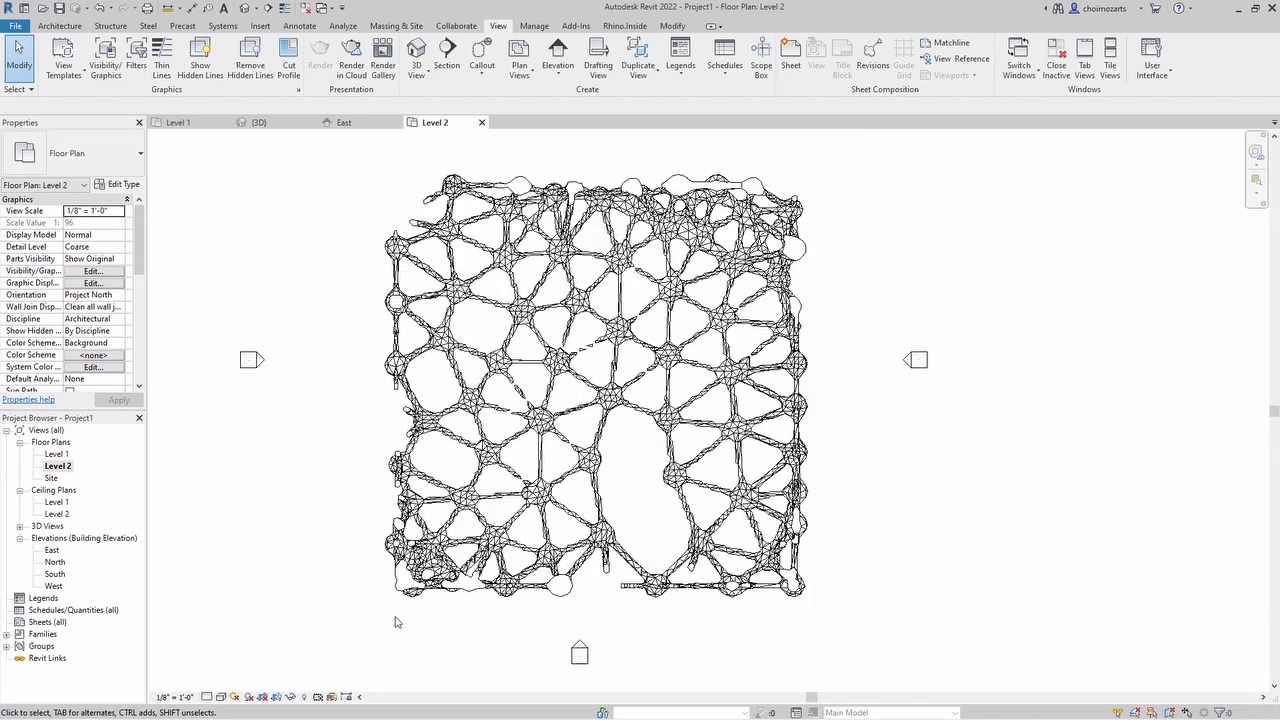
Duplicate the Architectural Plan view template and name the copy "plan"
click(64, 62)
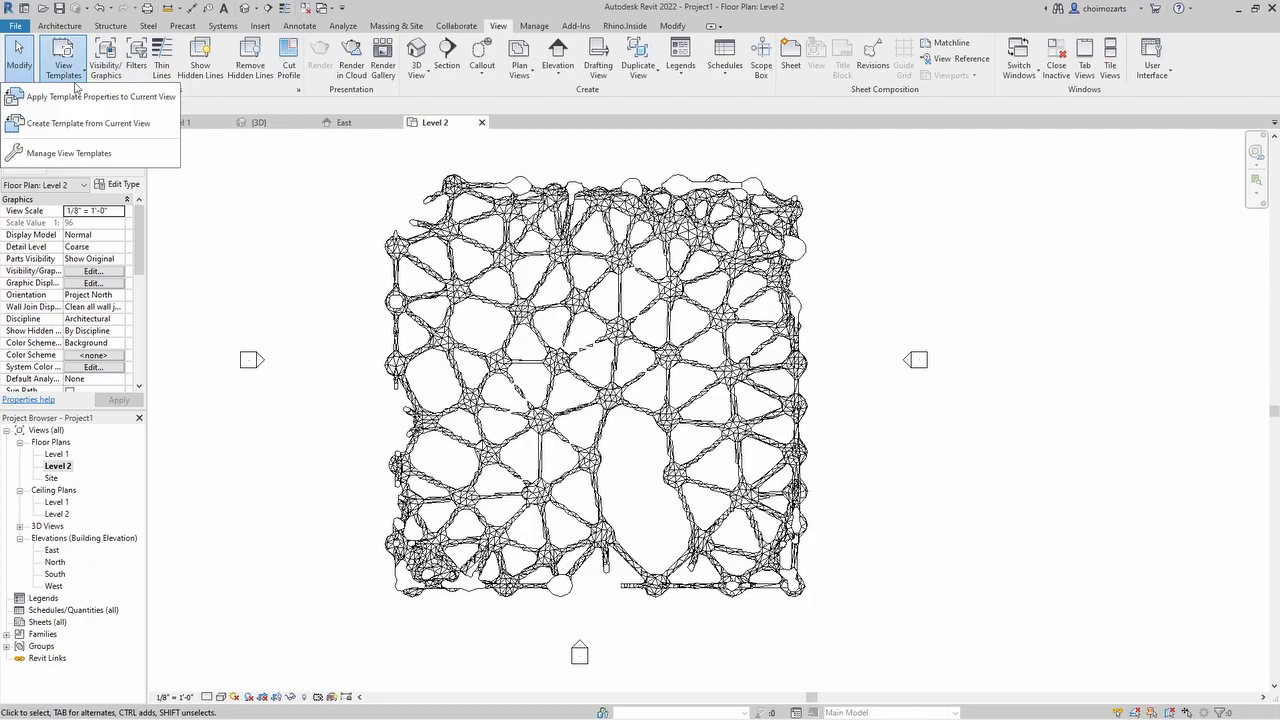
click(60, 132)
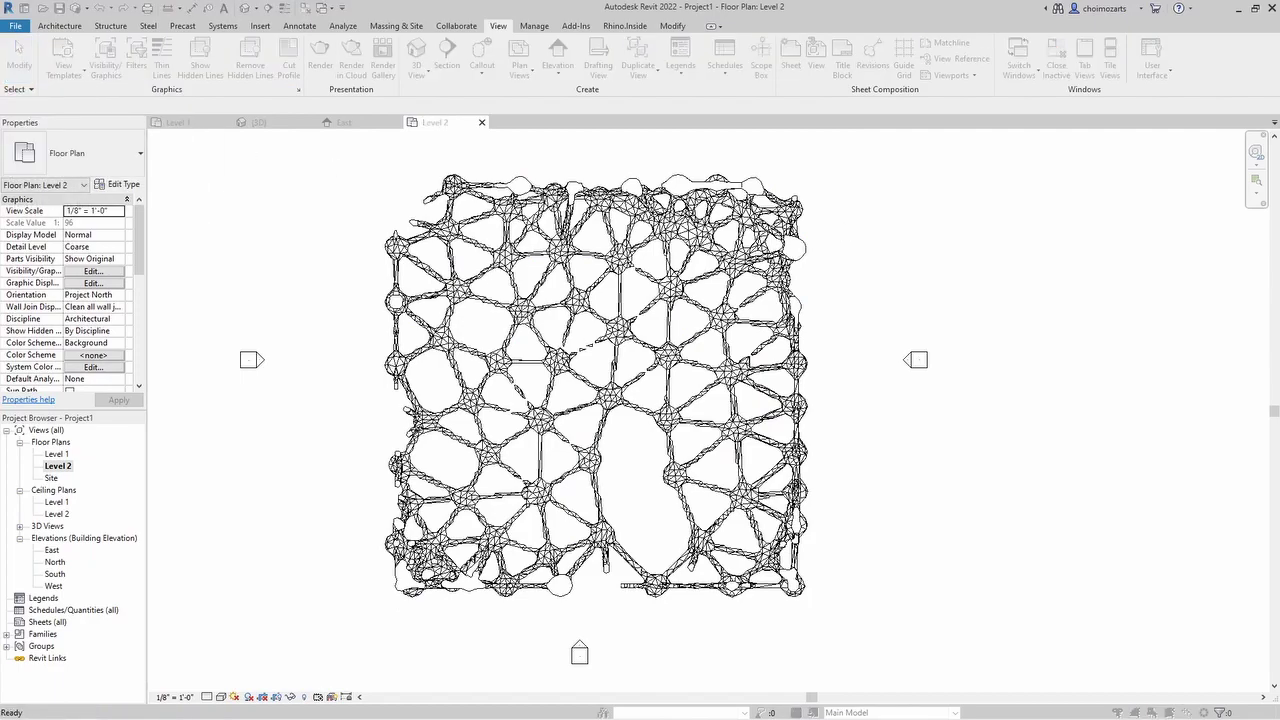
drag(508, 195, 790, 162)
click(720, 277)
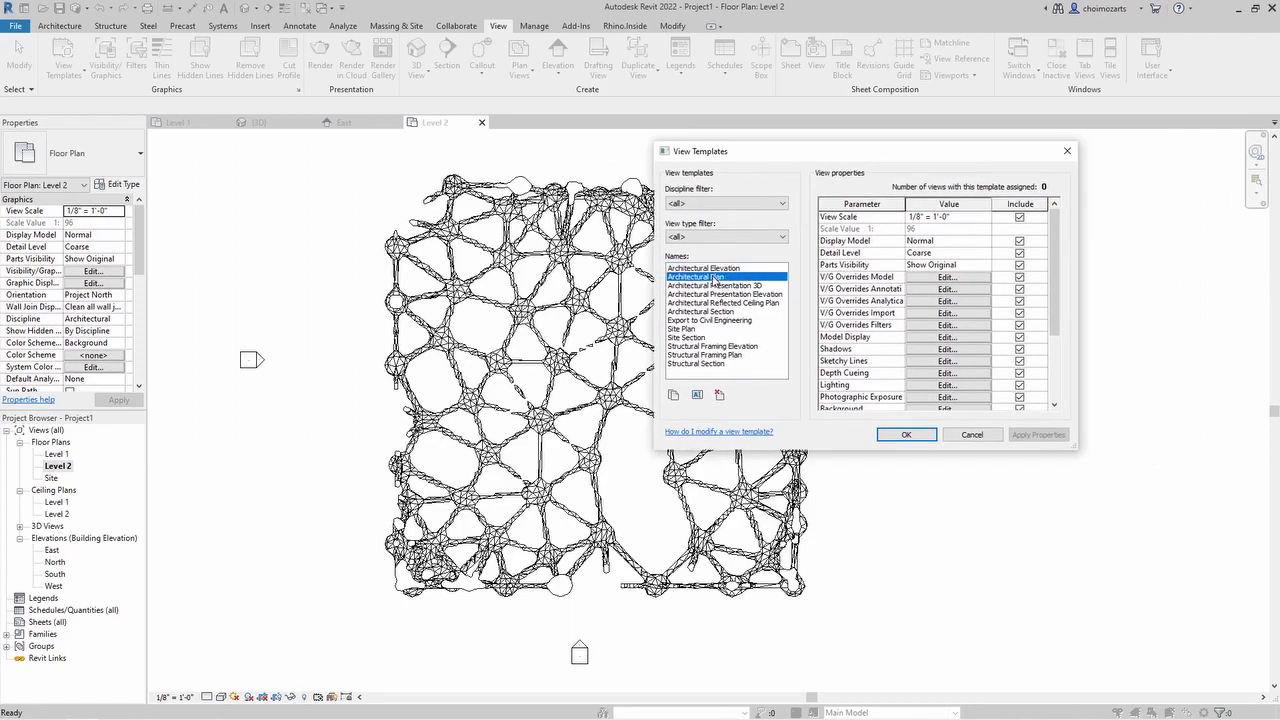
click(674, 396)
text(pla)
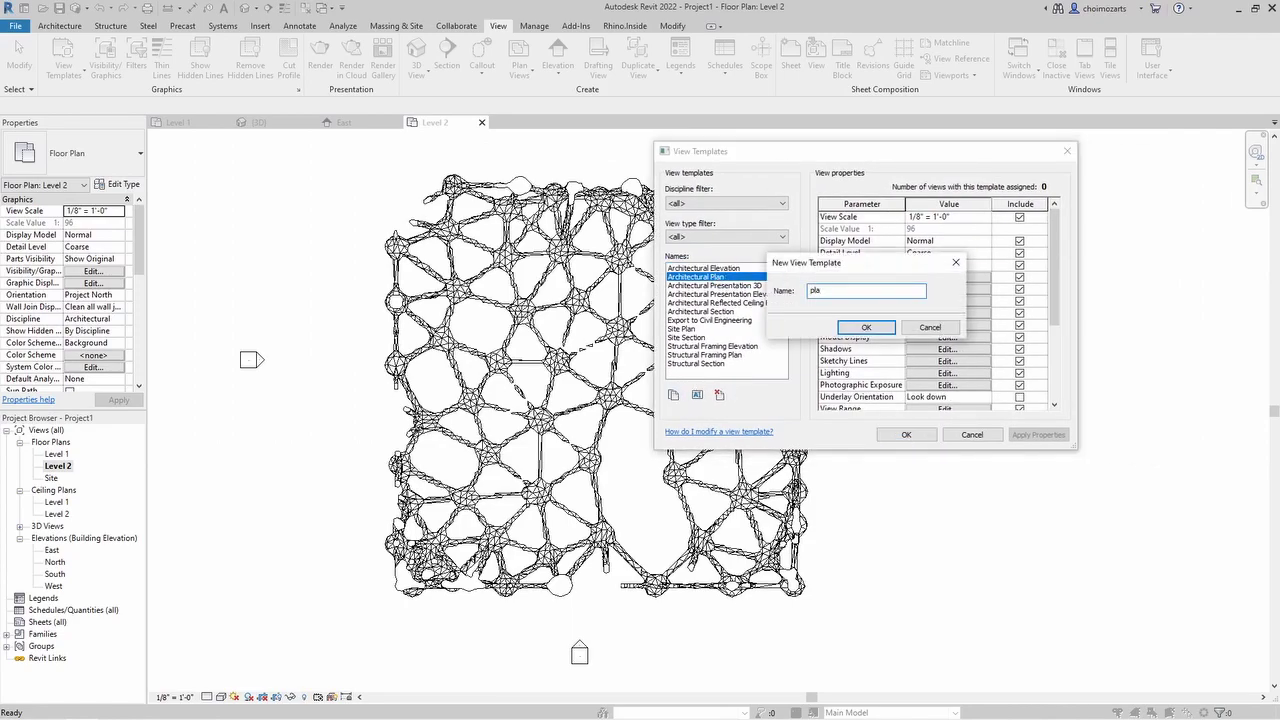
text(n)
key(Return)
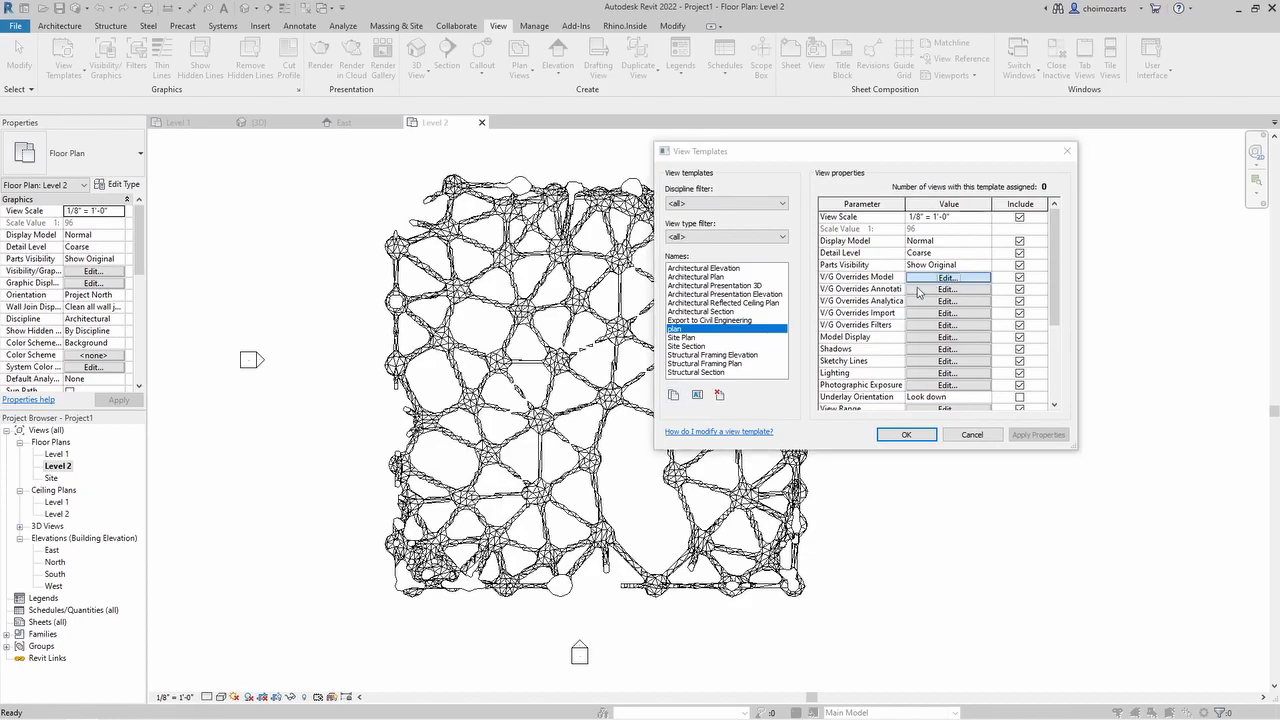
Override the projection line color of Generic Models in the plan template with RGB 128-128-128
click(944, 279)
drag(576, 152, 803, 80)
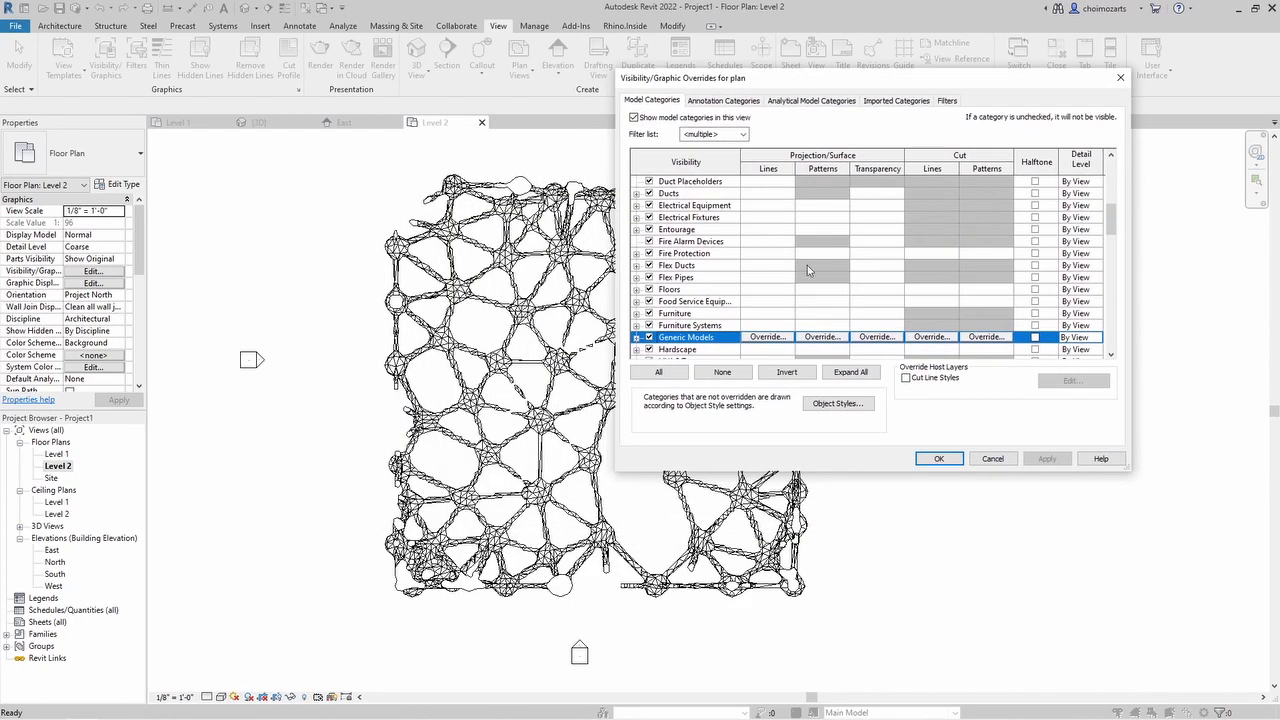
click(766, 337)
click(861, 272)
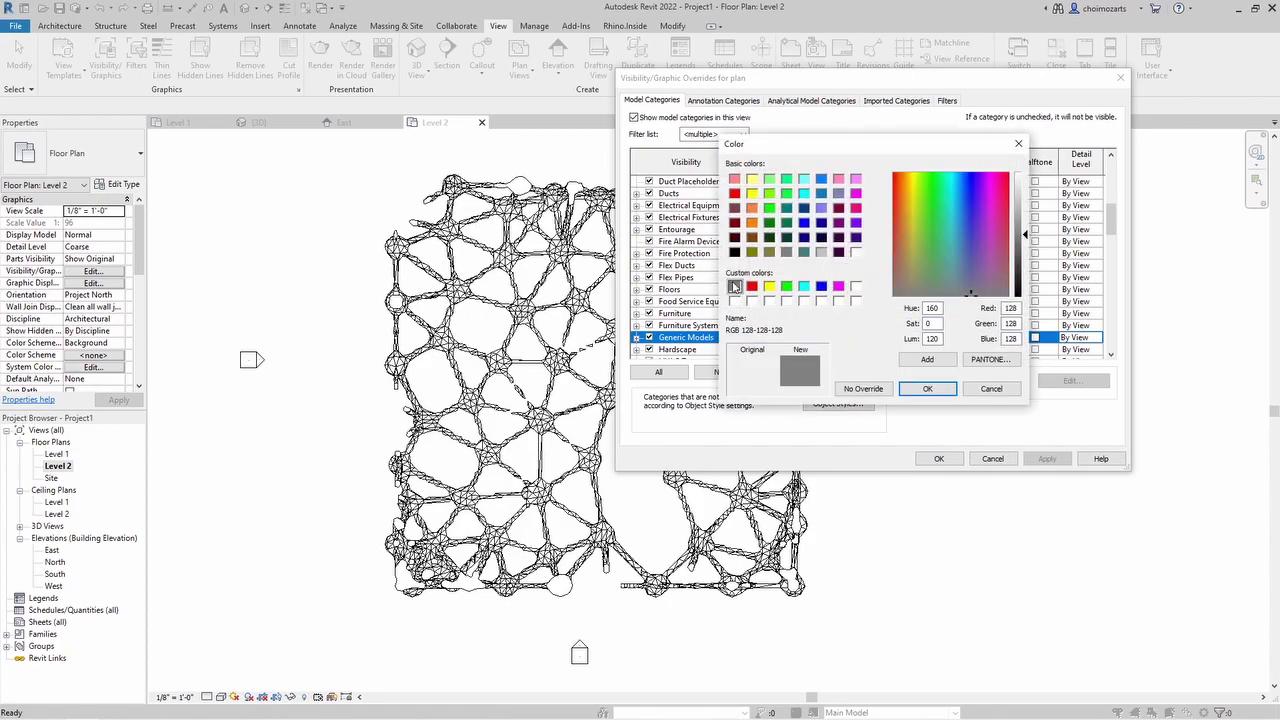
click(927, 390)
click(908, 324)
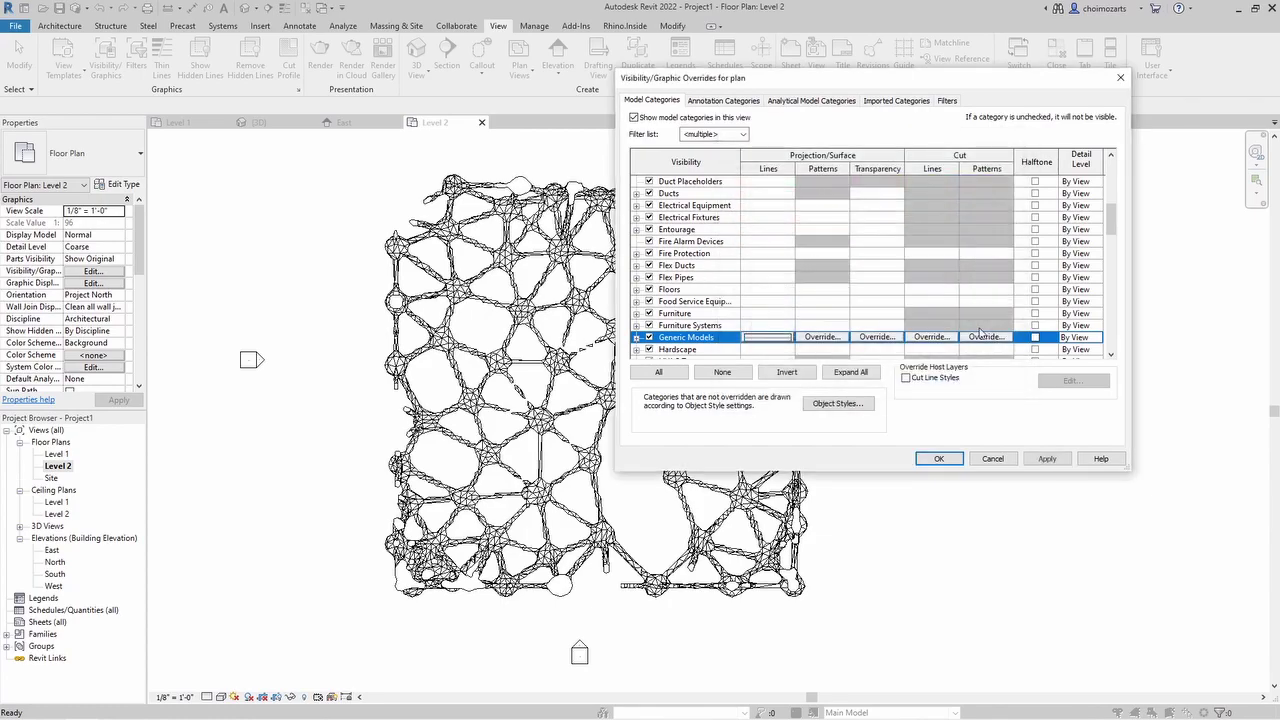
Override the Generic Models cut pattern with a solid fill foreground and save the plan template
click(980, 340)
click(950, 232)
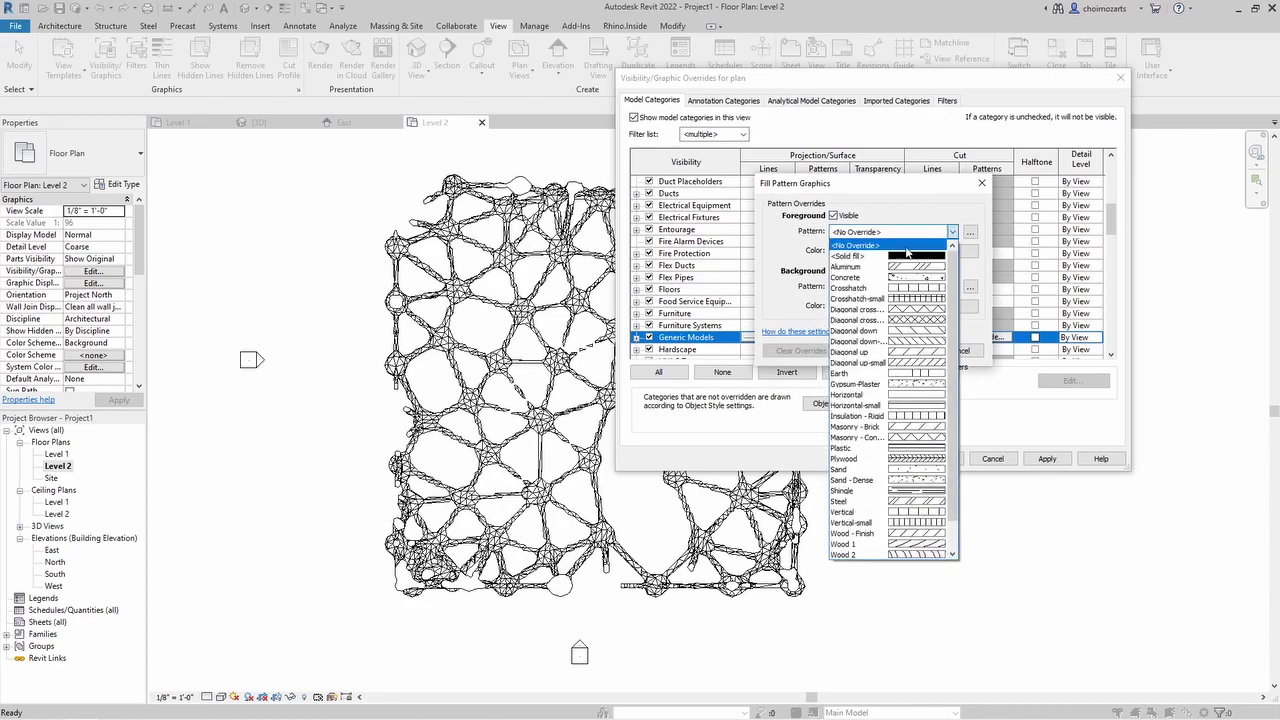
click(880, 252)
click(904, 350)
click(1047, 458)
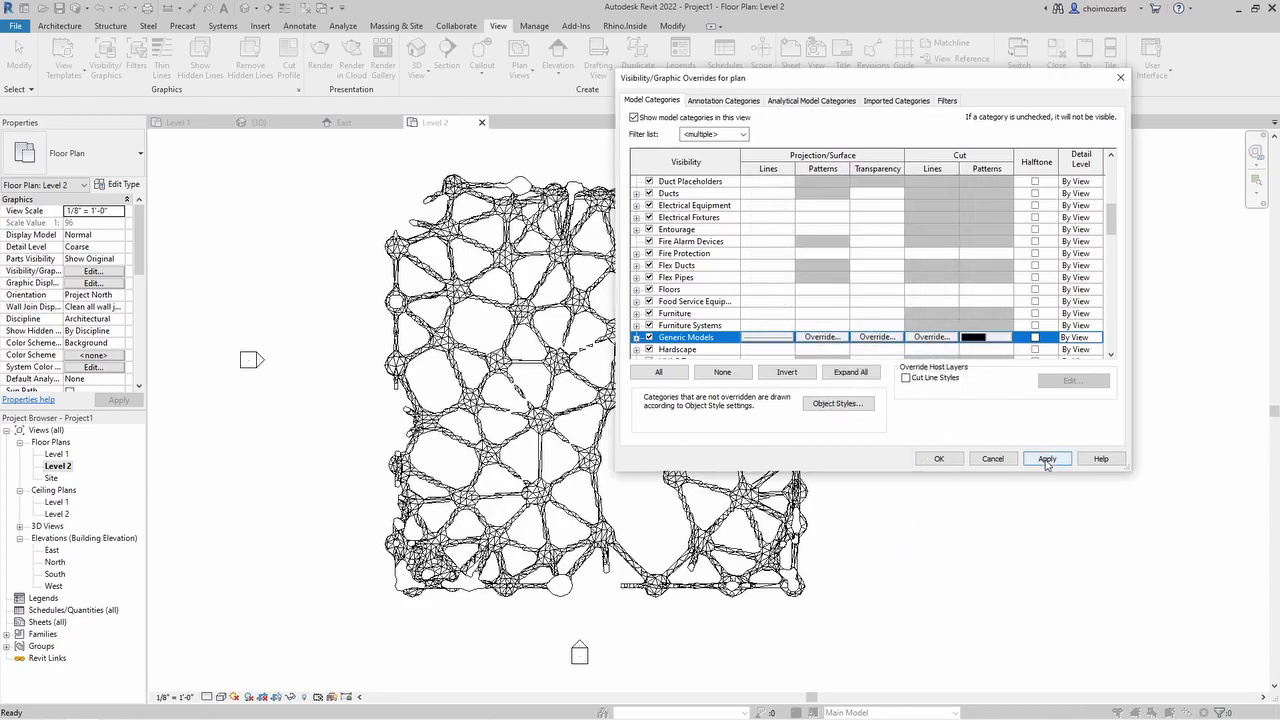
click(939, 458)
click(922, 436)
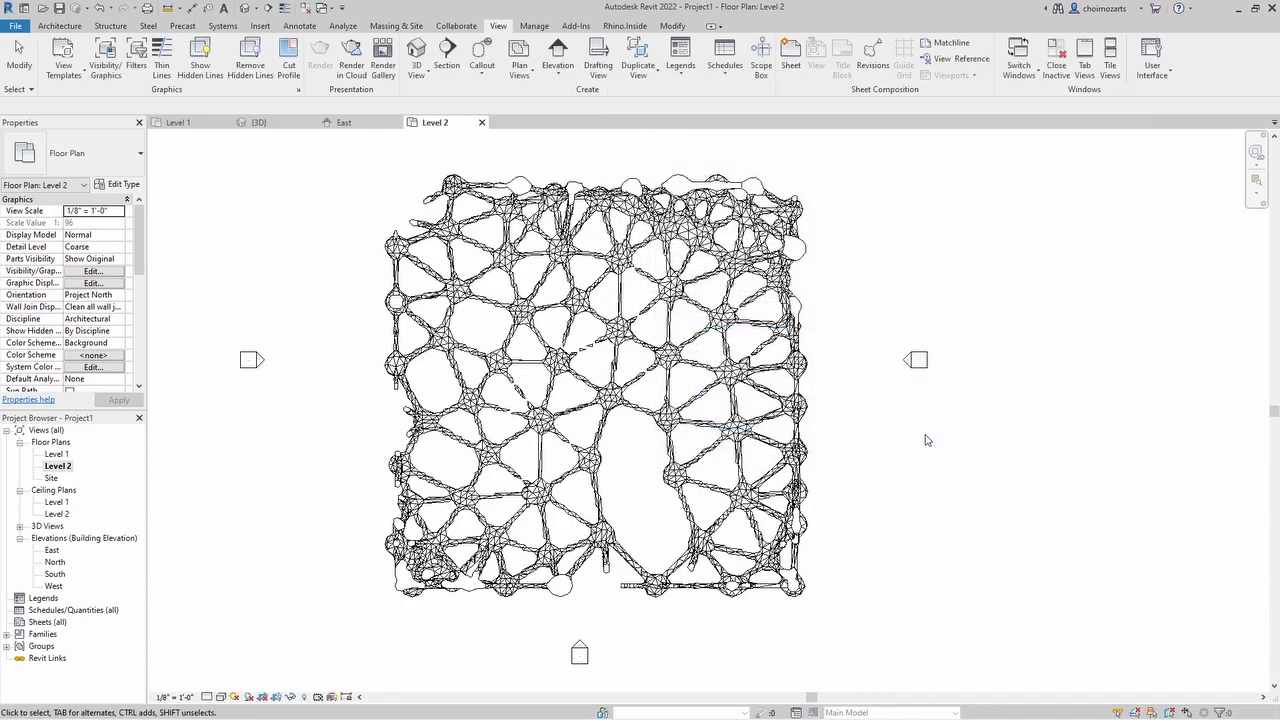
Apply the plan template to the Level 2 floor plan and set its visual style to Consistent Colors
click(63, 66)
click(66, 96)
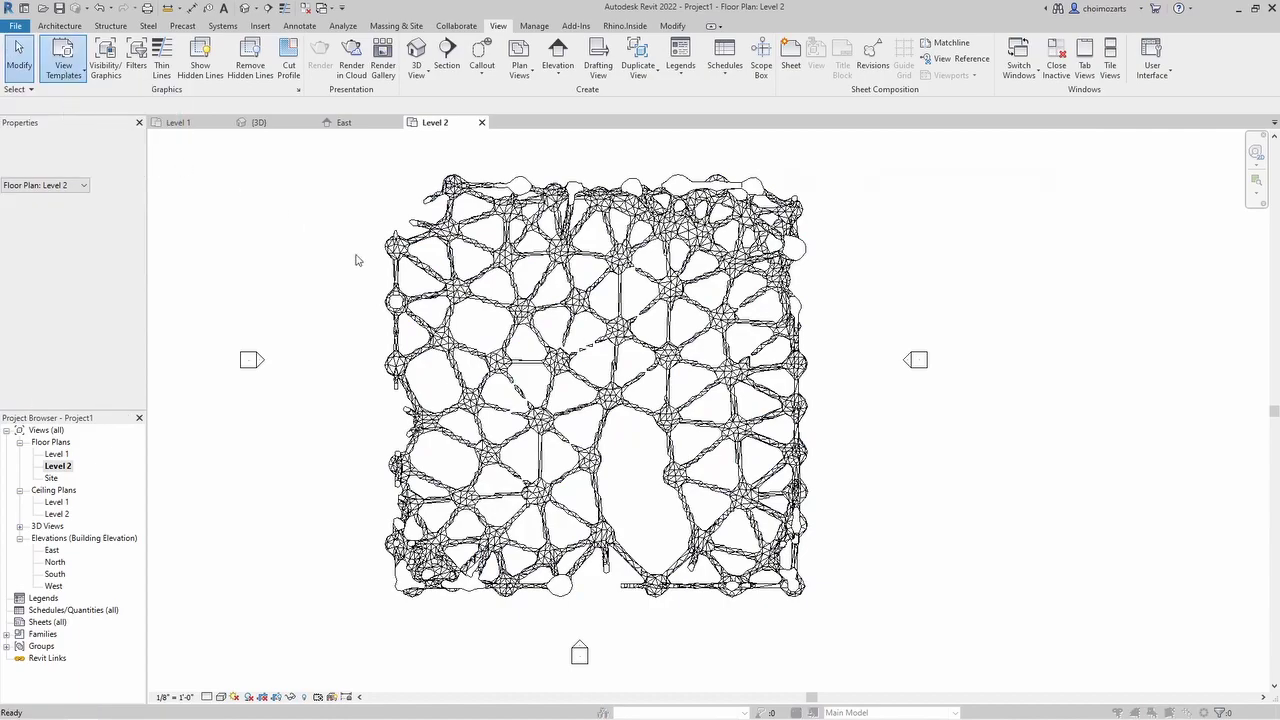
click(1038, 434)
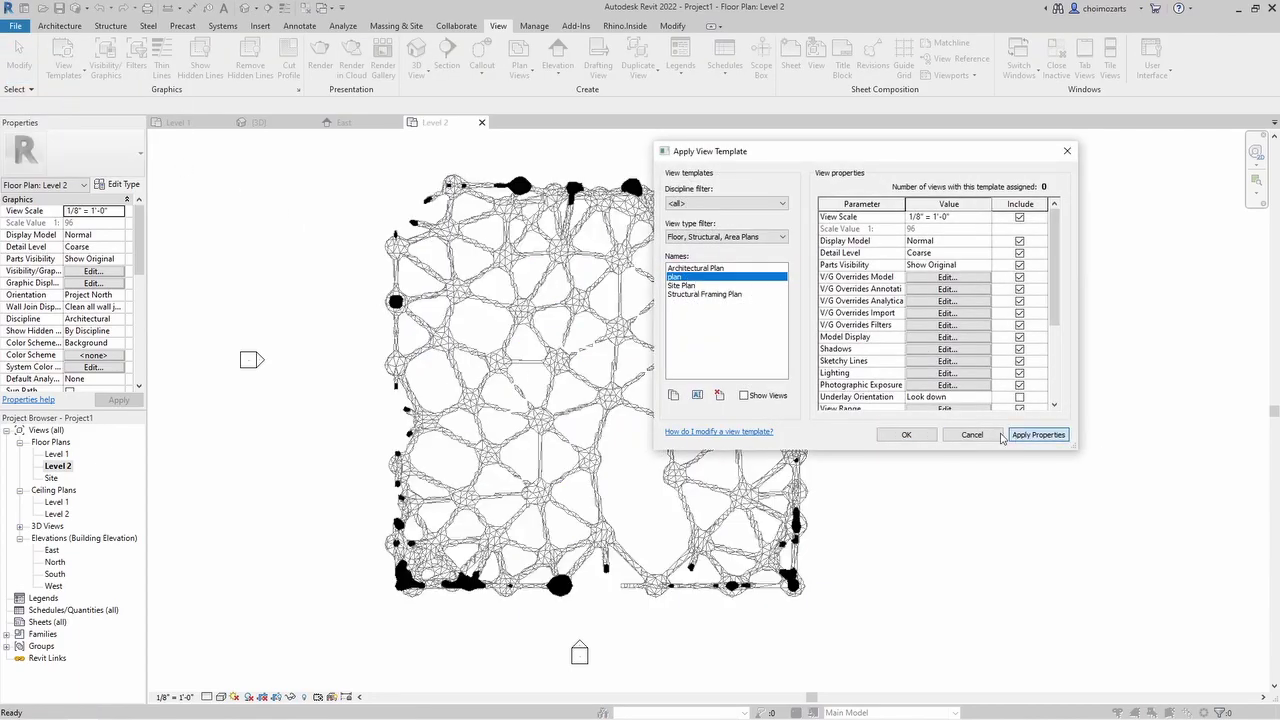
click(904, 434)
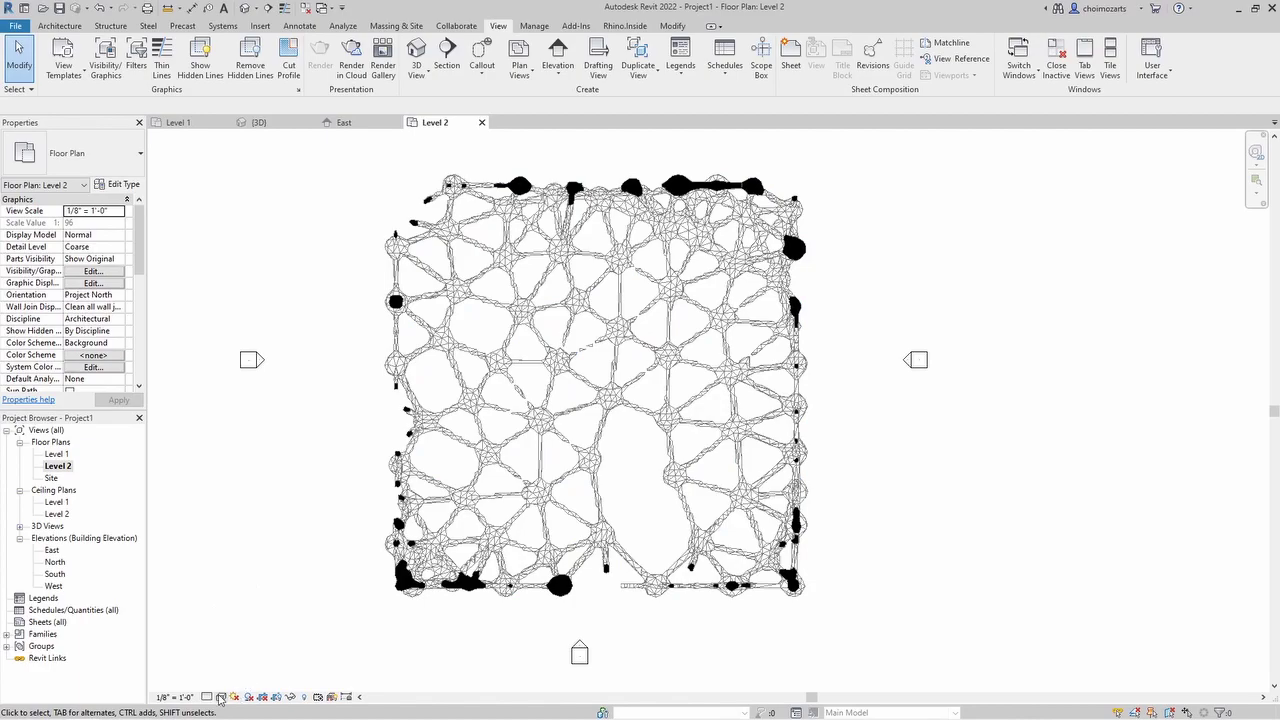
click(220, 698)
click(255, 671)
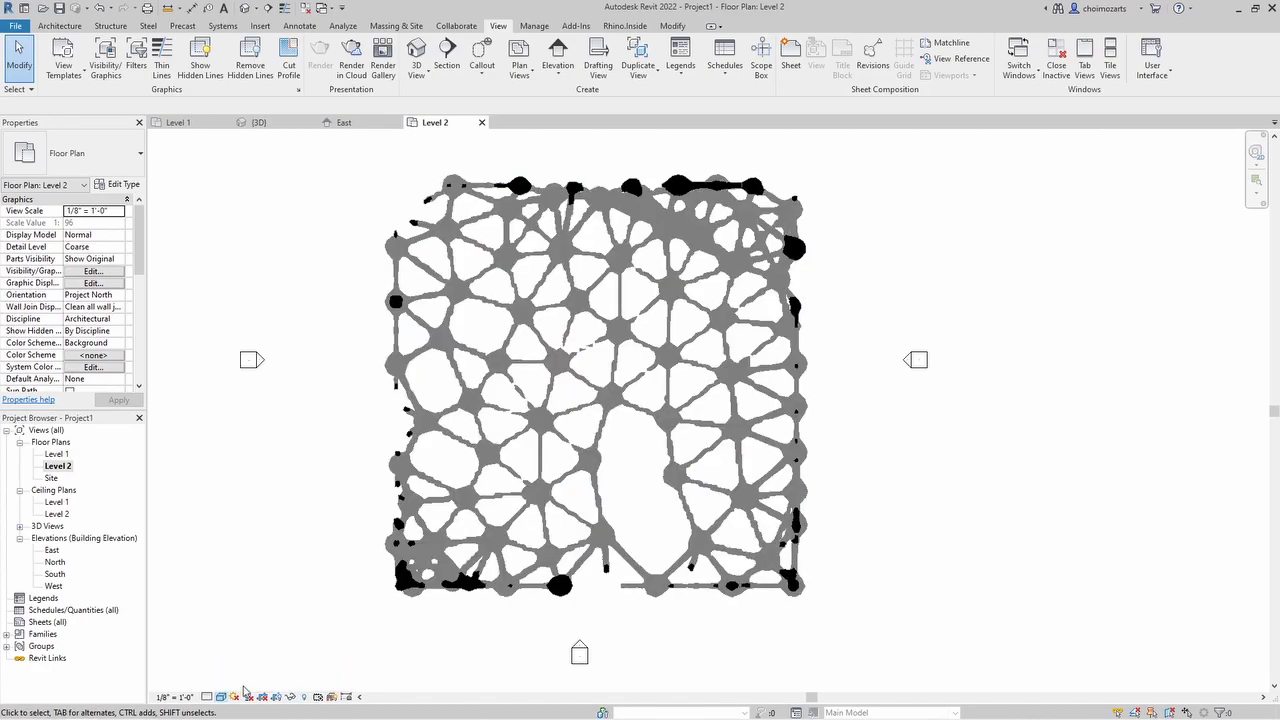
Preview shadows in the Level 2 floor plan and turn them back off
click(247, 698)
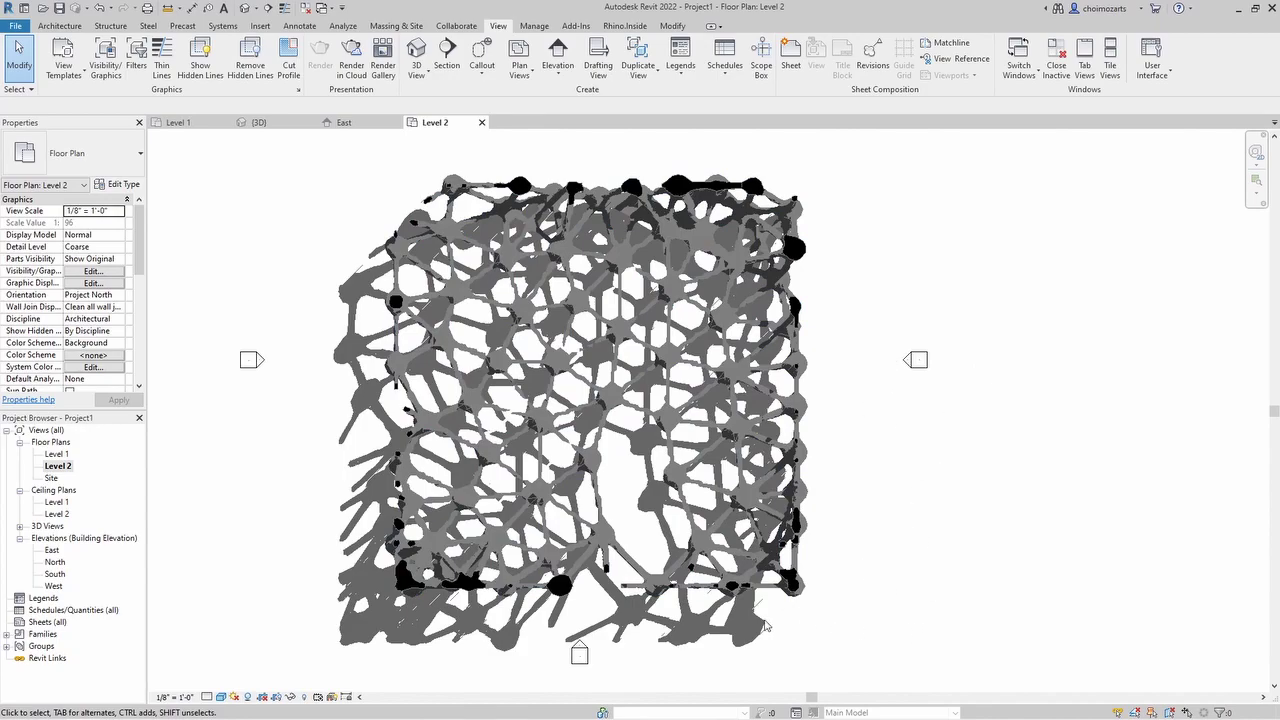
click(249, 698)
click(249, 698)
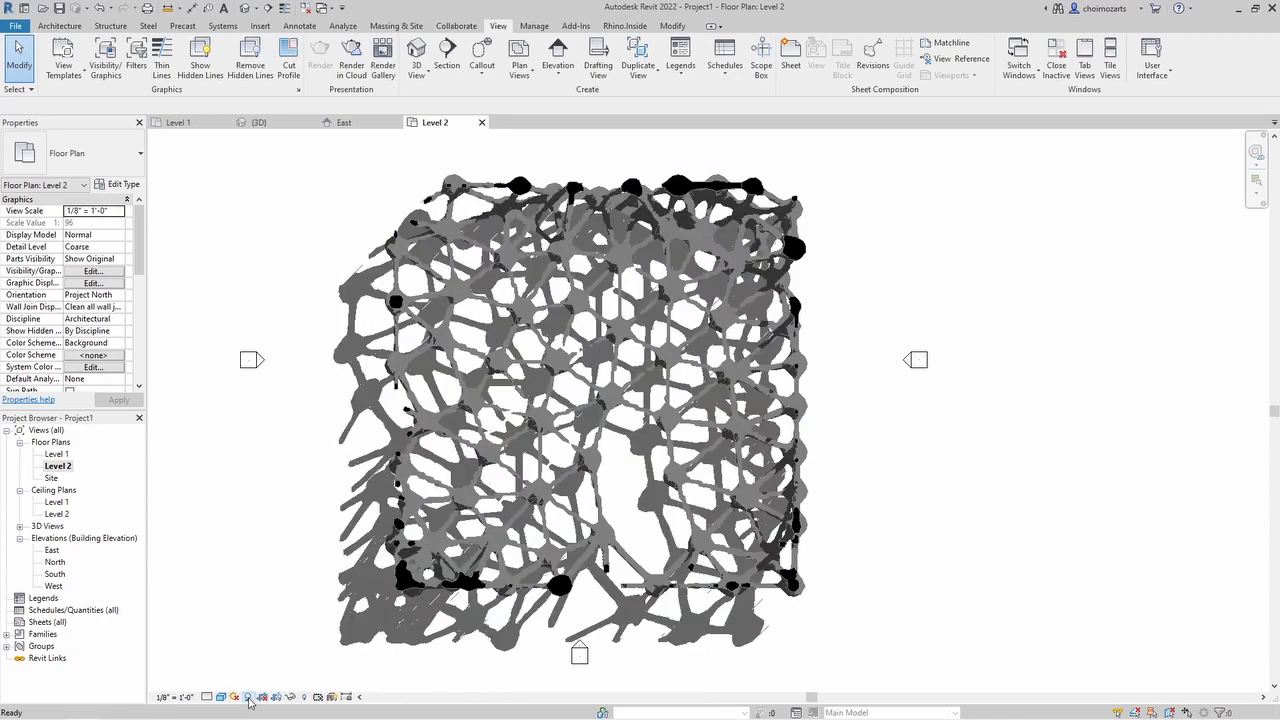
click(249, 698)
scroll(304, 620, down, 1)
scroll(306, 615, up, 1)
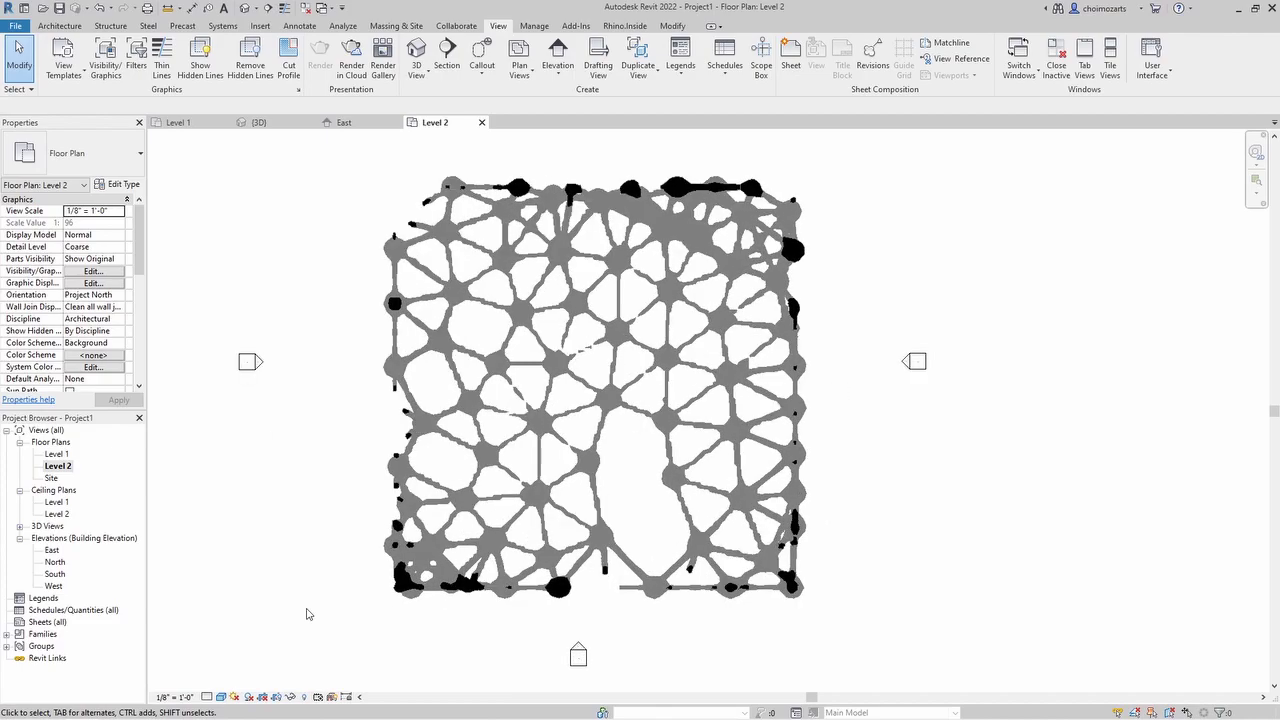
Draw a chain of three Generic - 8" walls on Level 2, from the mesh's lower-left corner outward and back to its left edge
key(w)
key(a)
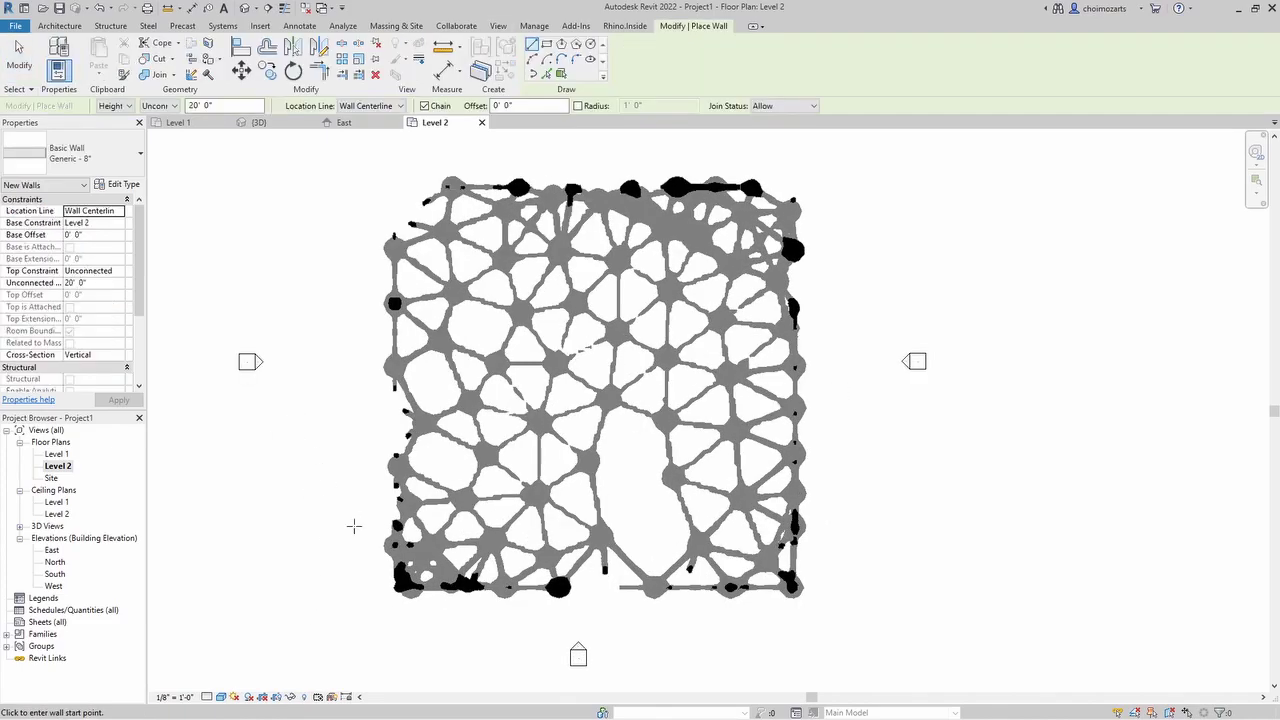
click(400, 580)
click(260, 490)
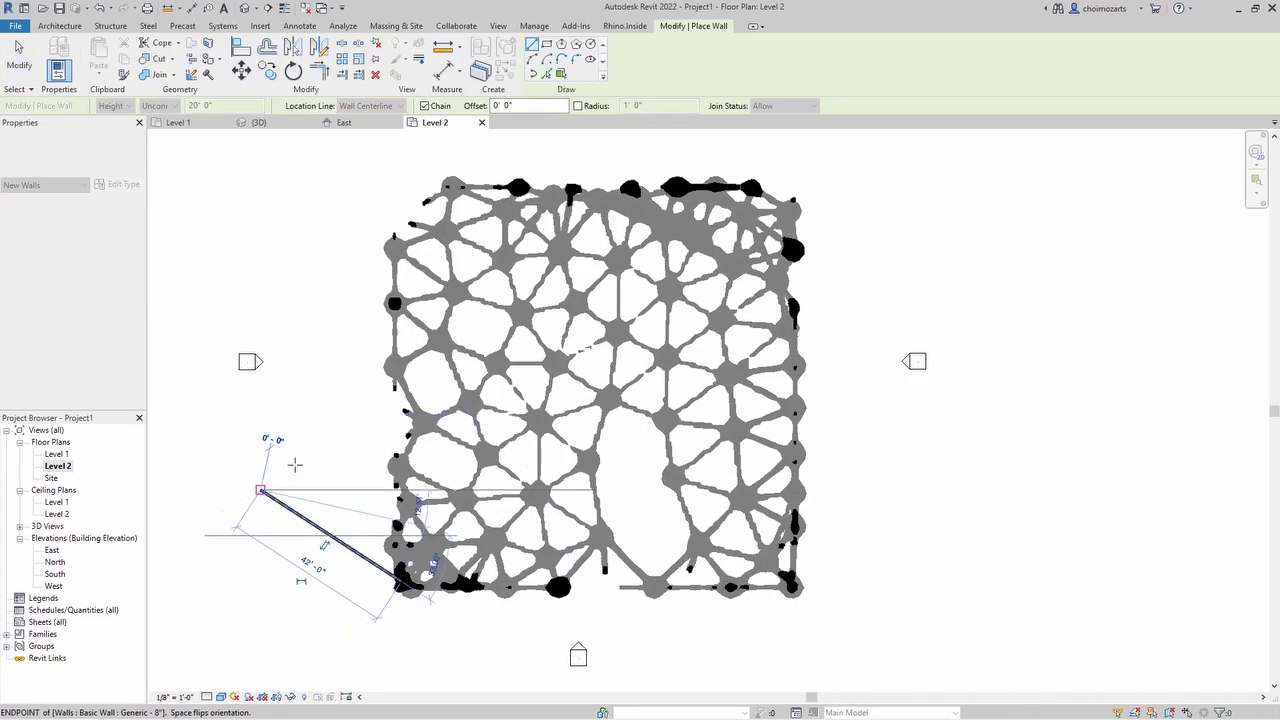
click(314, 207)
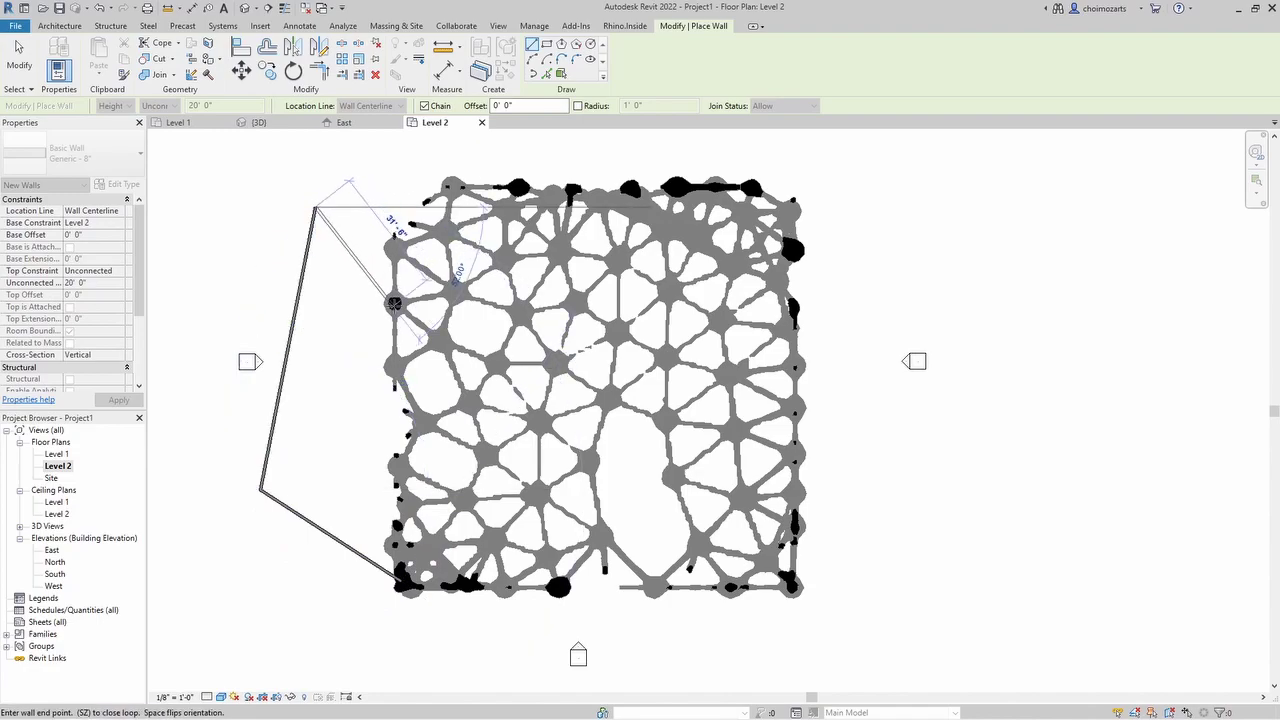
click(392, 302)
key(Escape)
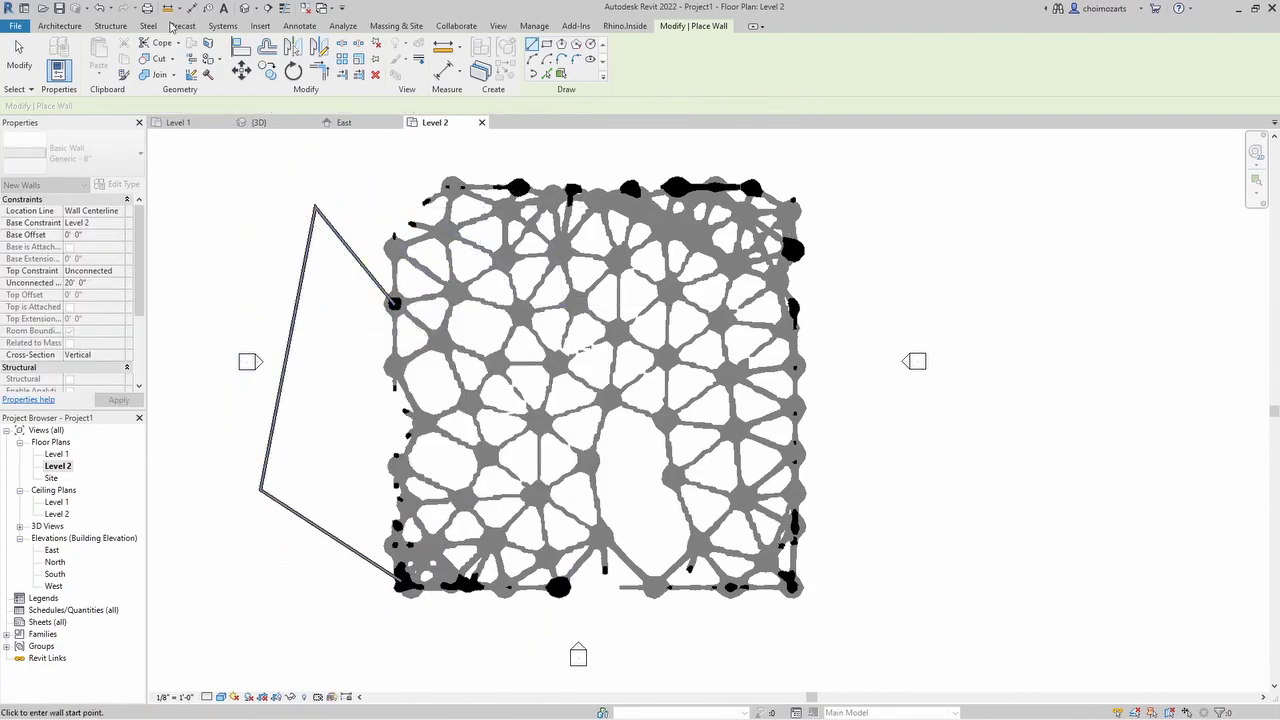
Override the Walls cut pattern with a solid fill foreground in the plan view template and save the template
click(497, 25)
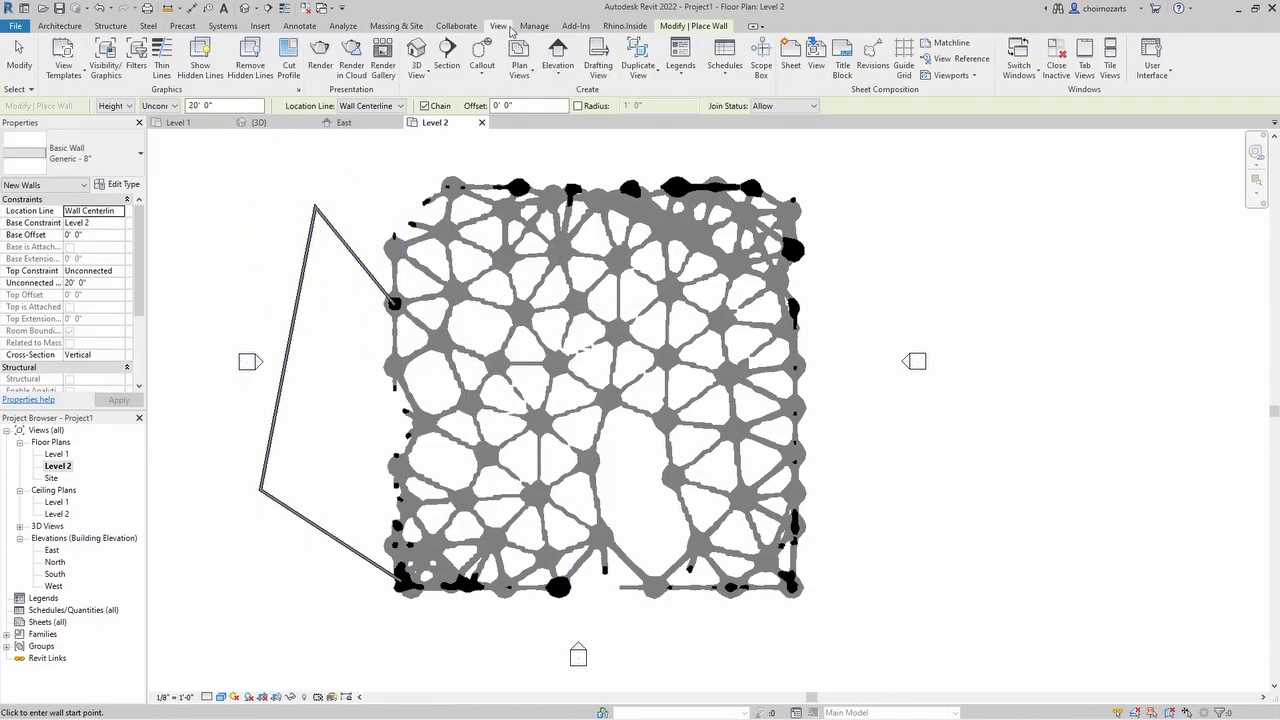
click(63, 55)
click(357, 212)
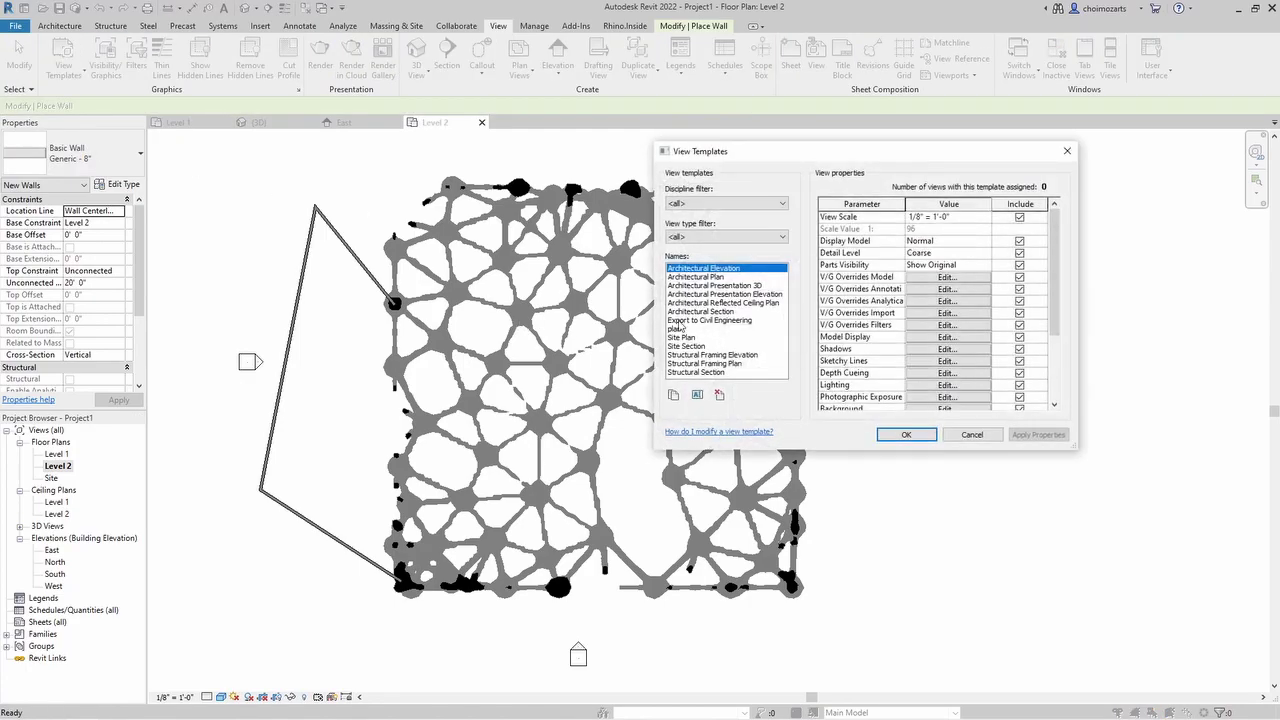
click(679, 328)
click(944, 277)
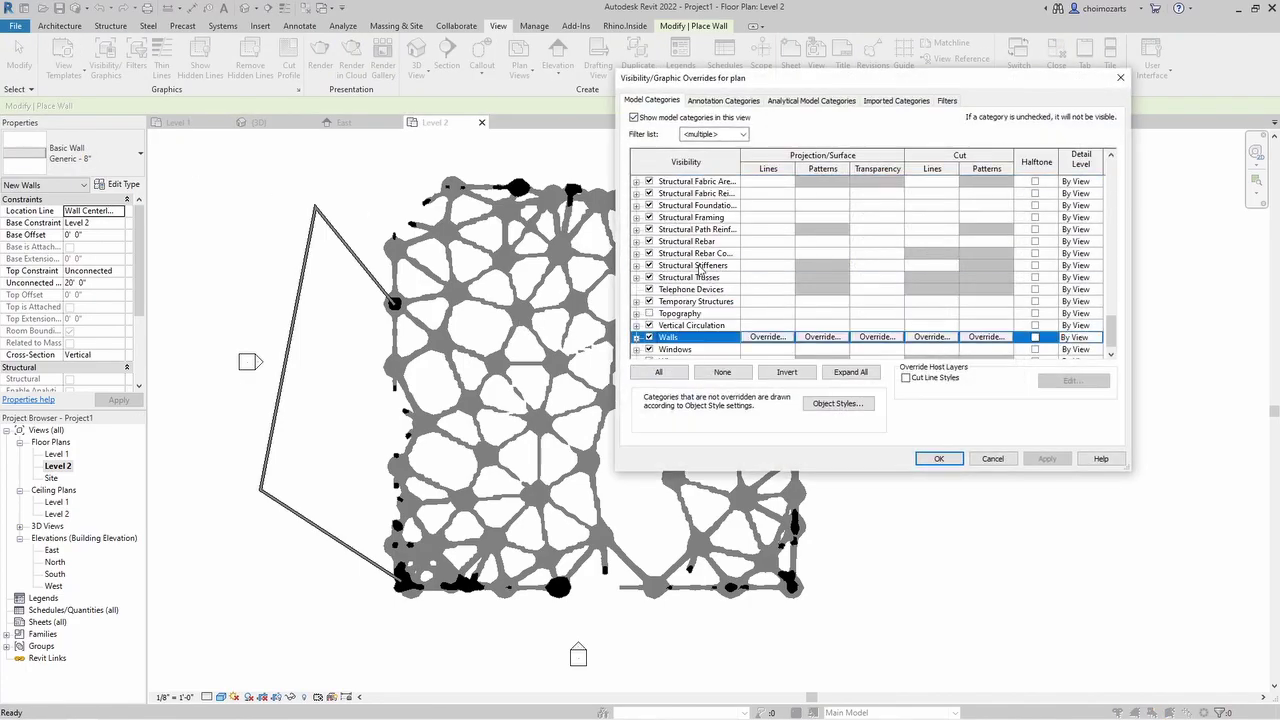
click(996, 337)
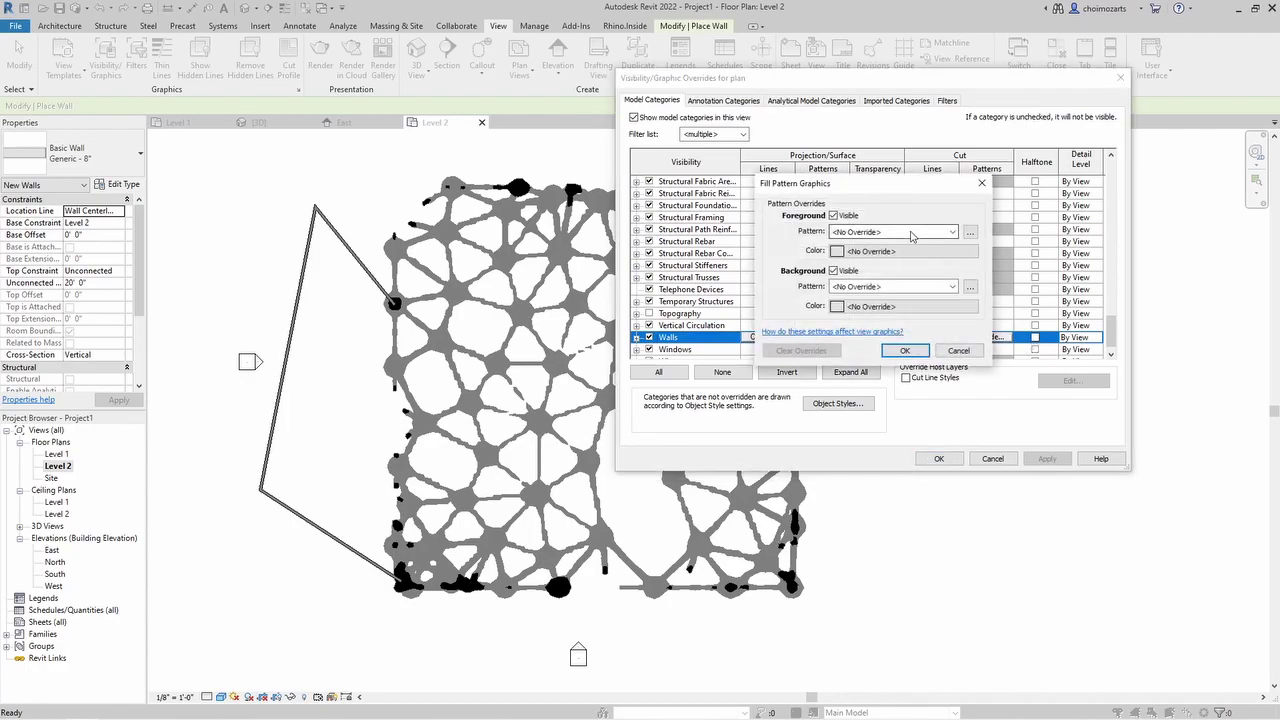
click(930, 231)
click(902, 263)
click(904, 350)
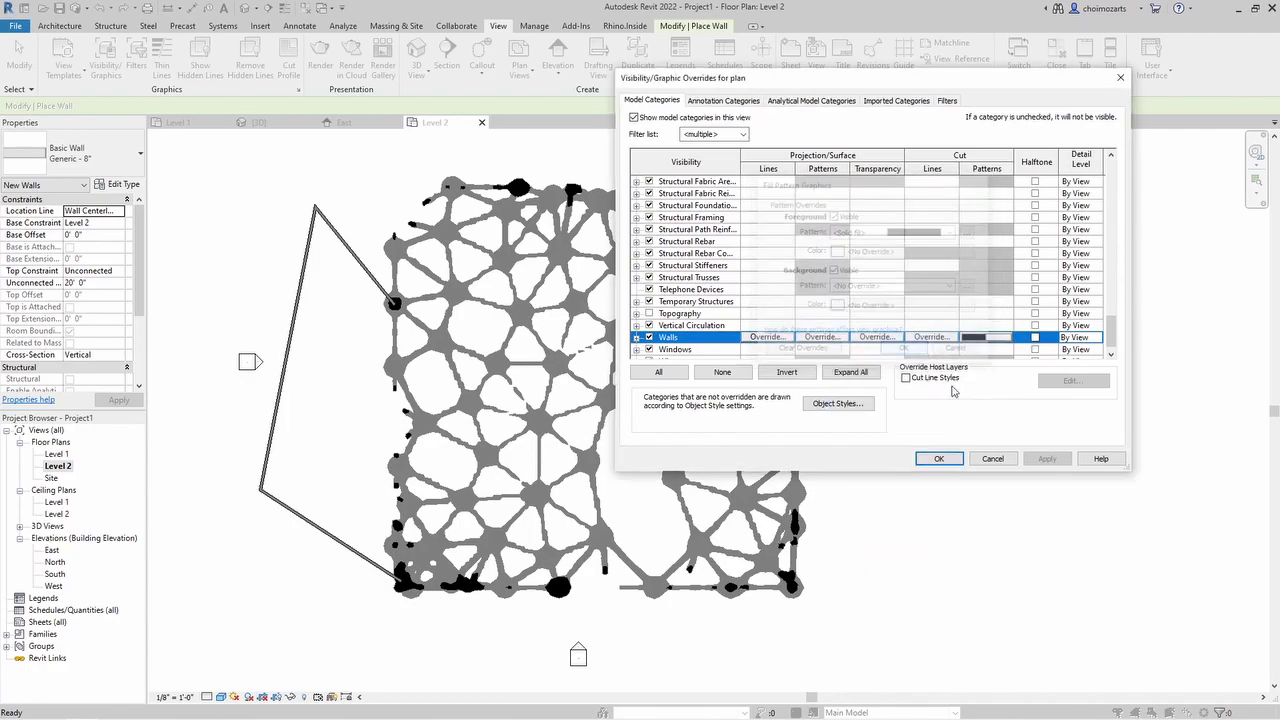
click(939, 458)
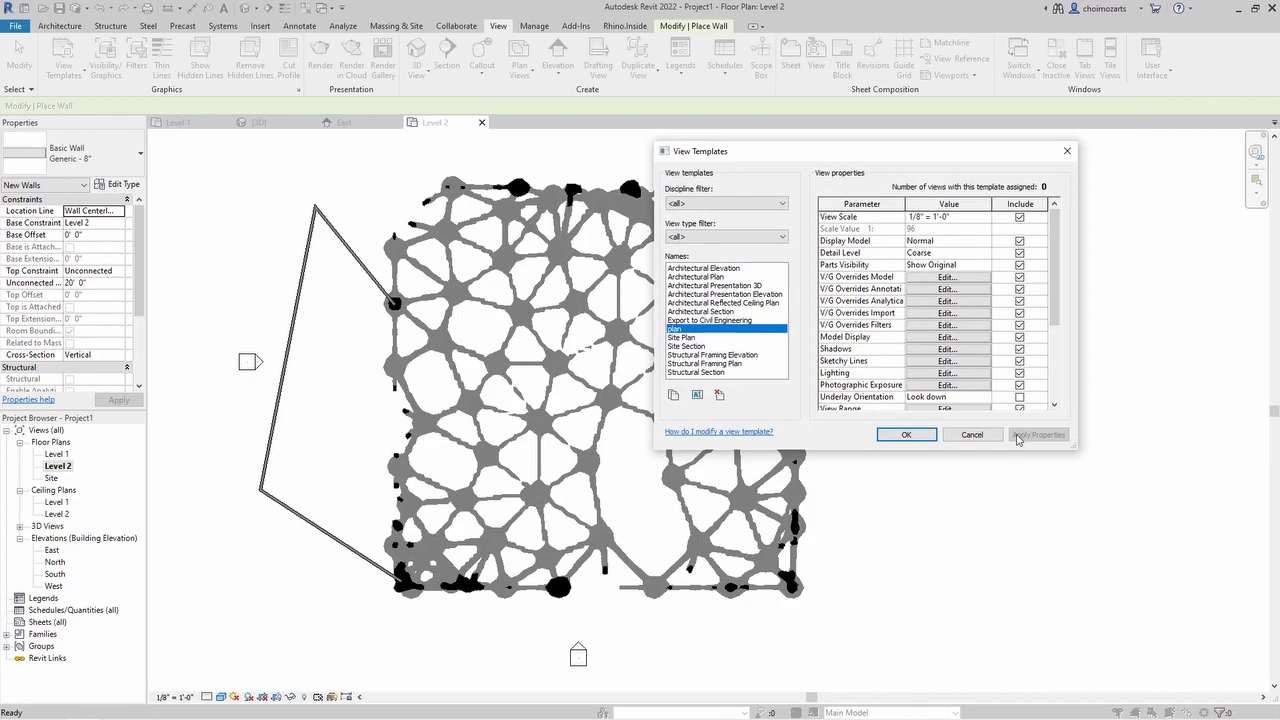
click(904, 434)
Apply the plan view template's properties to the Level 2 floor plan
click(63, 60)
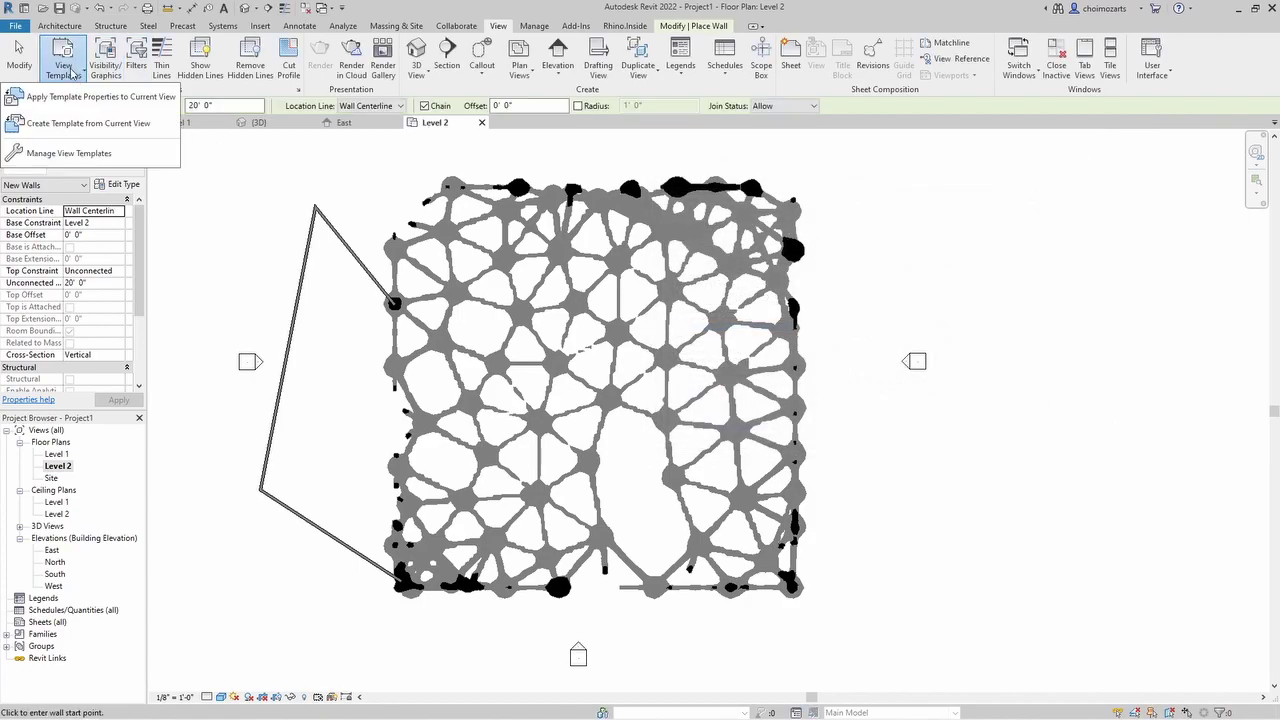
click(676, 278)
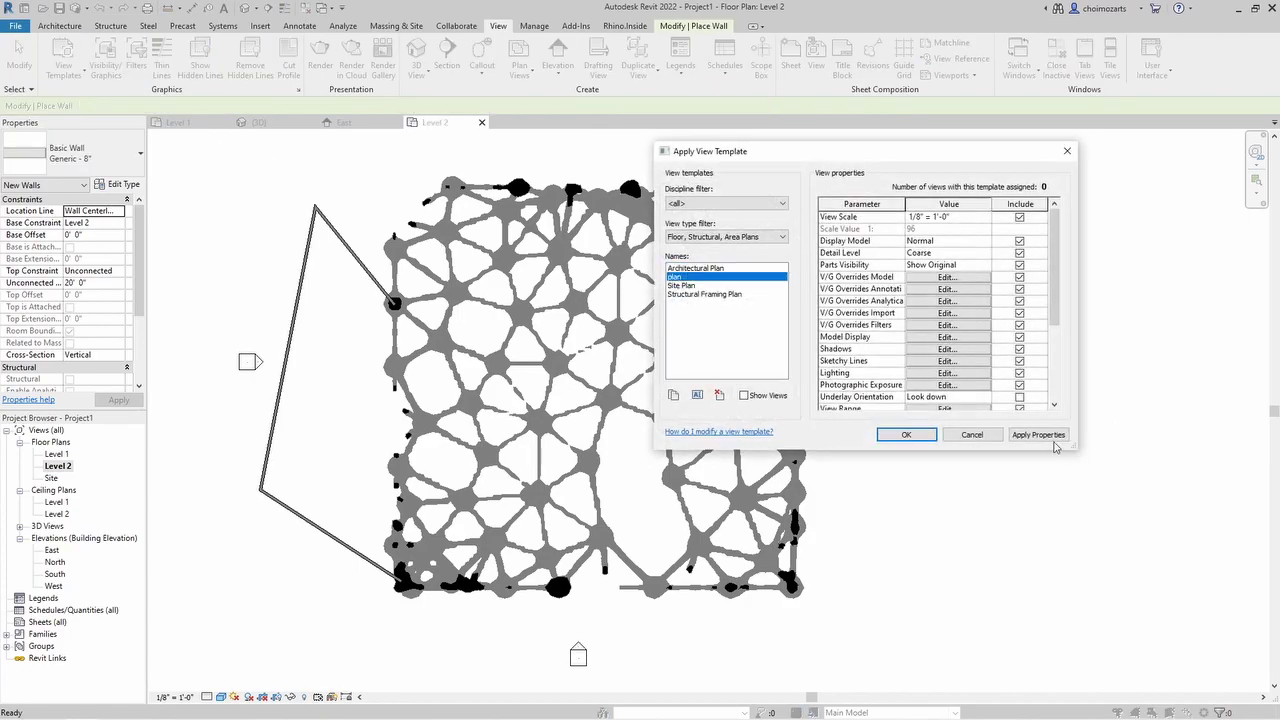
click(1038, 434)
click(906, 434)
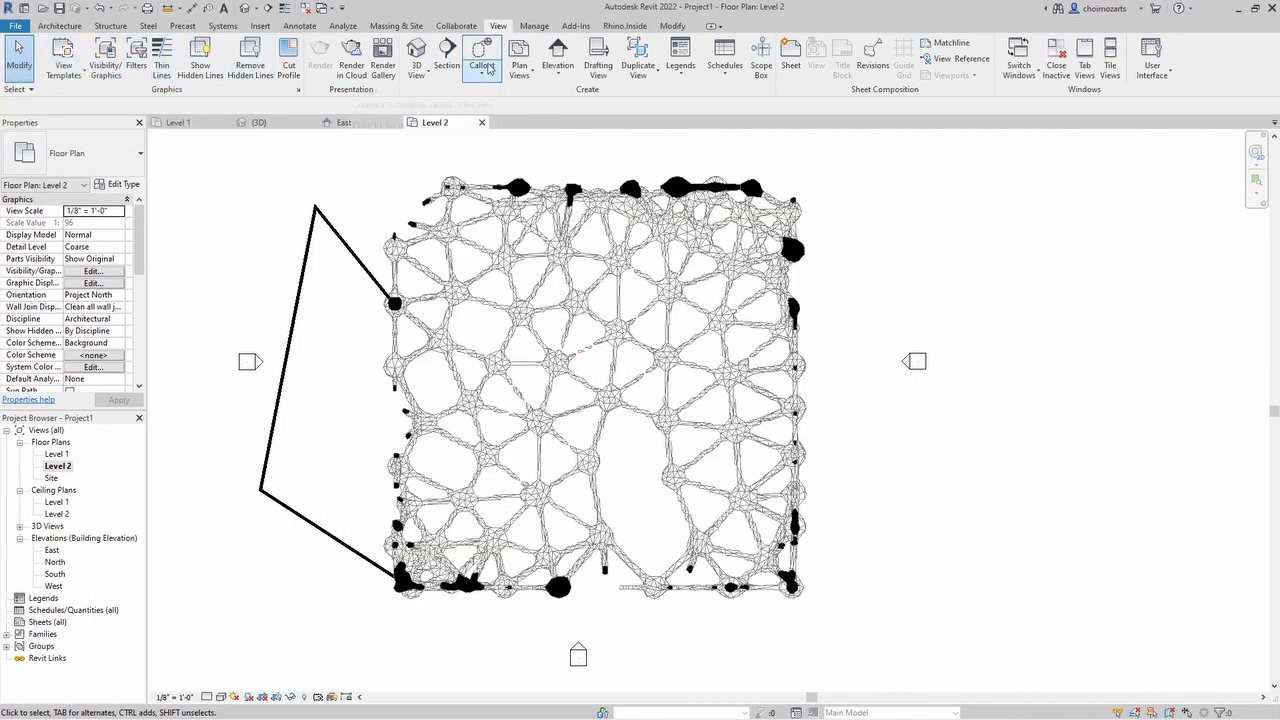
Create a horizontal building section through the mesh's lower edge, spanning its full width, and open the section view
click(447, 55)
click(373, 587)
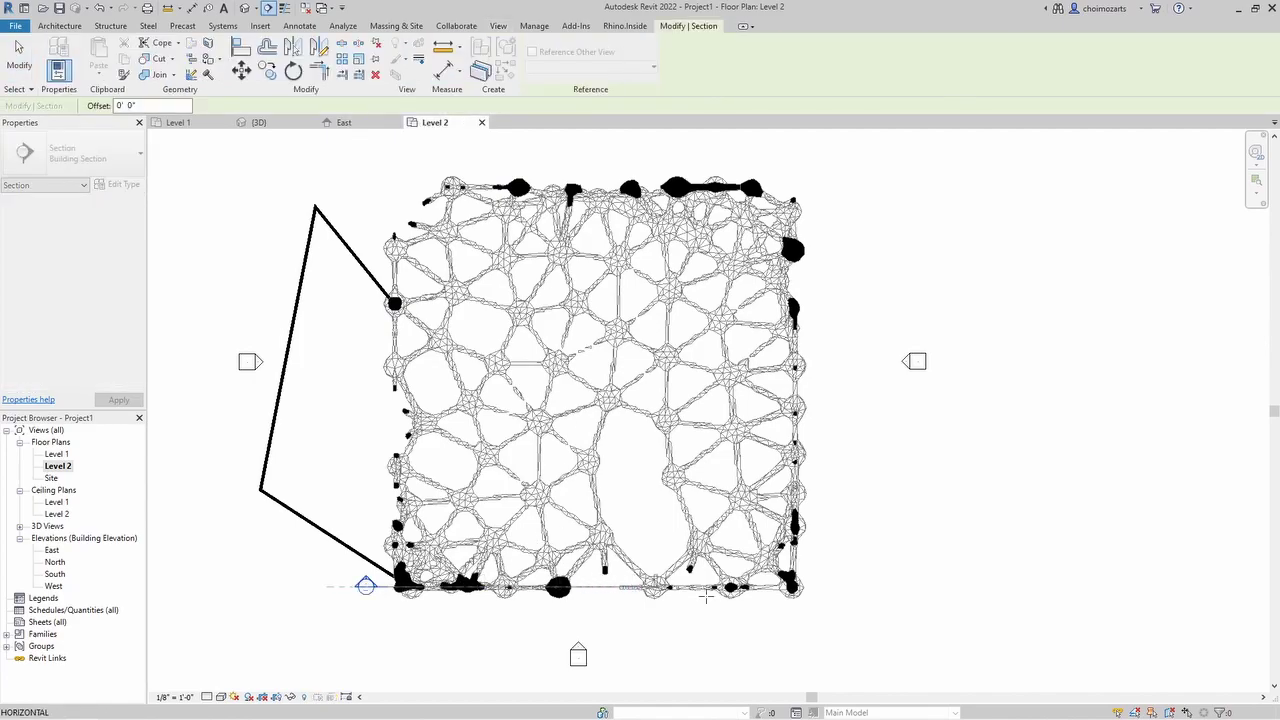
click(835, 586)
key(Escape)
key(Escape)
scroll(403, 597, up, 2)
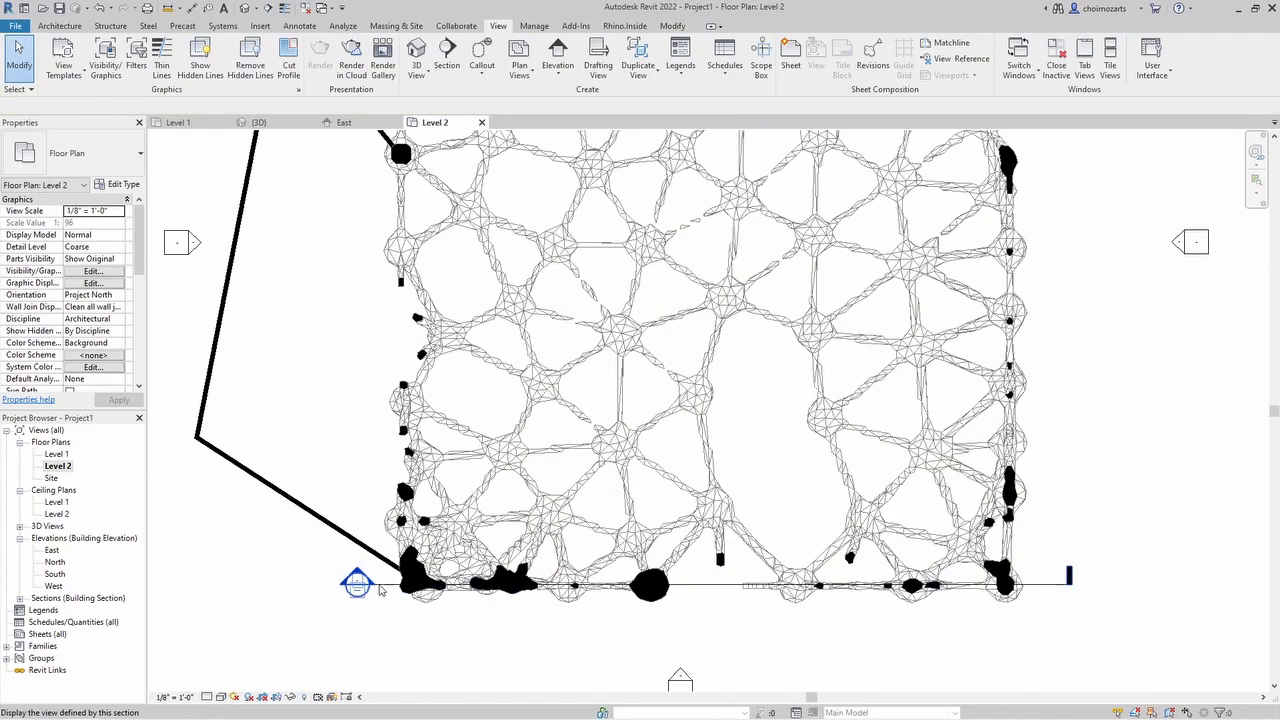
double_click(357, 580)
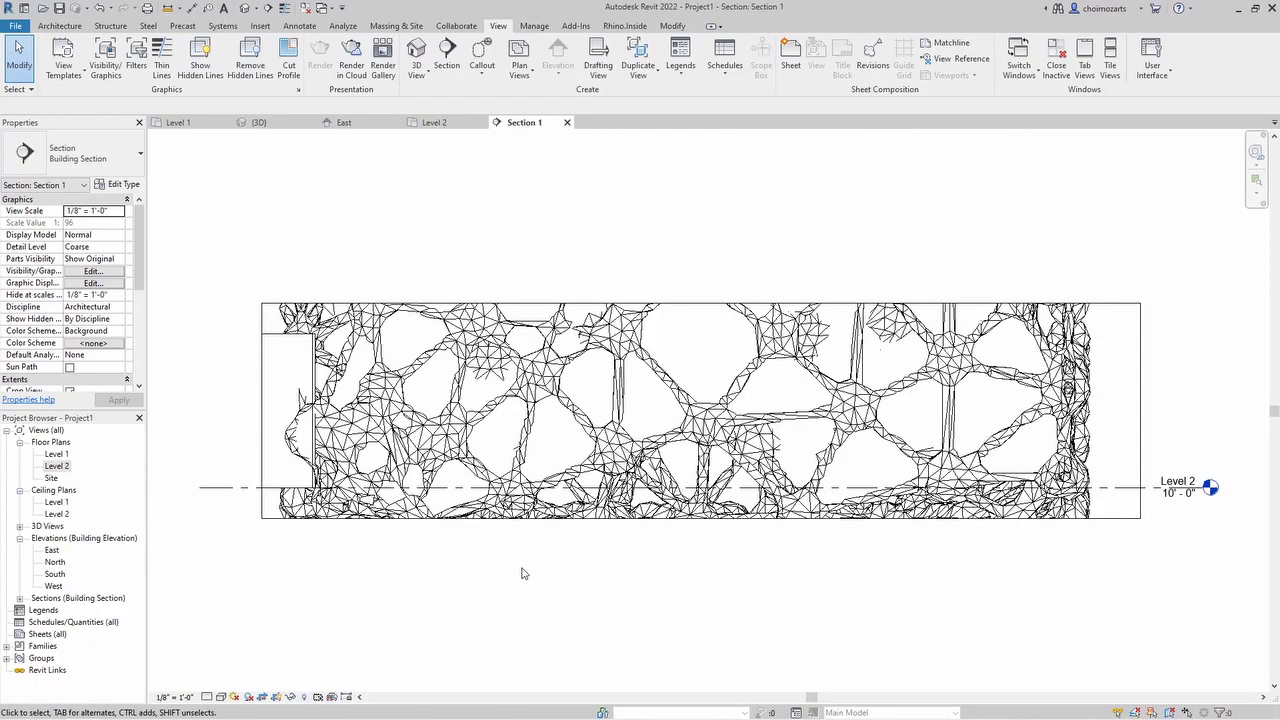
Turn off Crop View and Crop Region Visible for the Section 1 view
scroll(566, 591, down, 2)
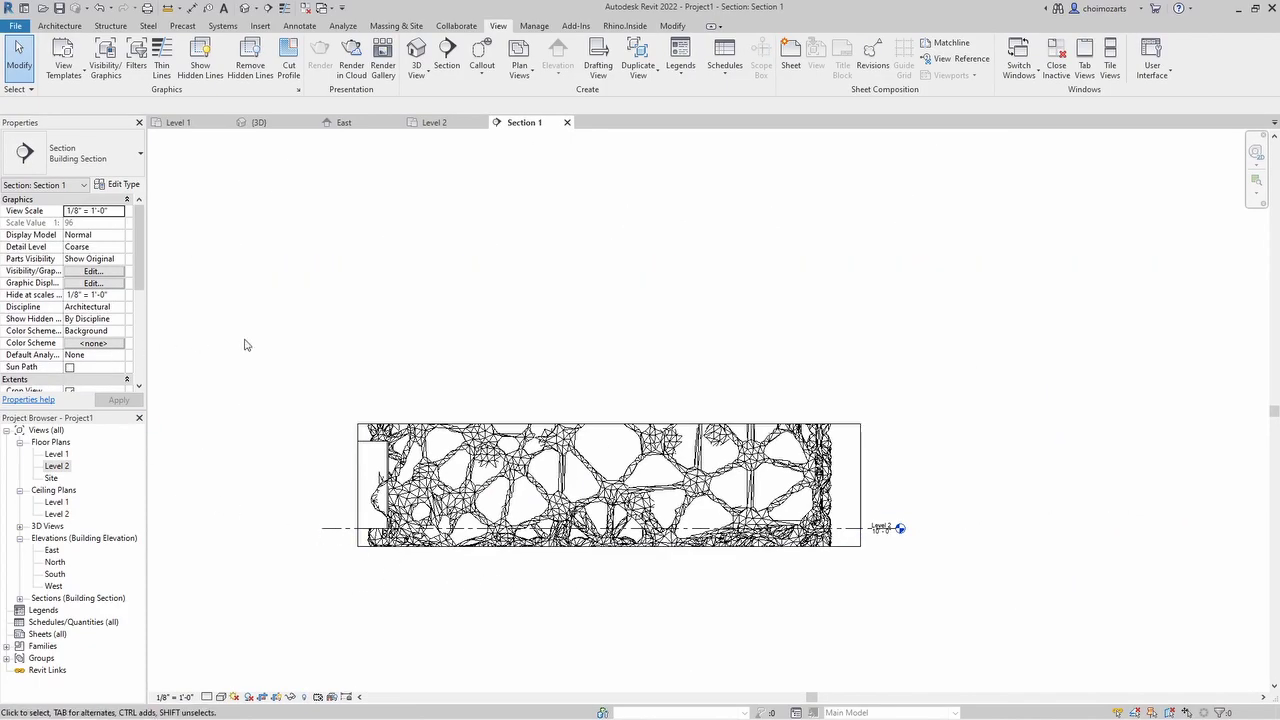
scroll(88, 330, down, 5)
scroll(60, 280, up, 3)
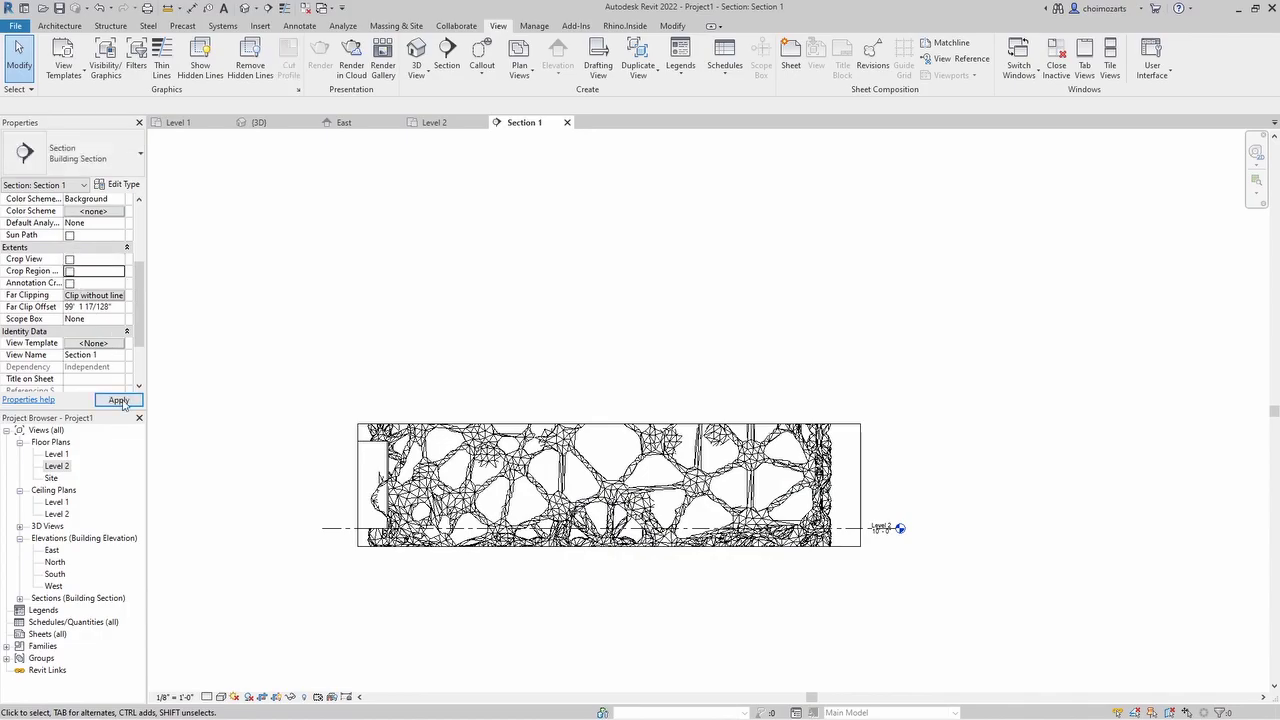
click(119, 400)
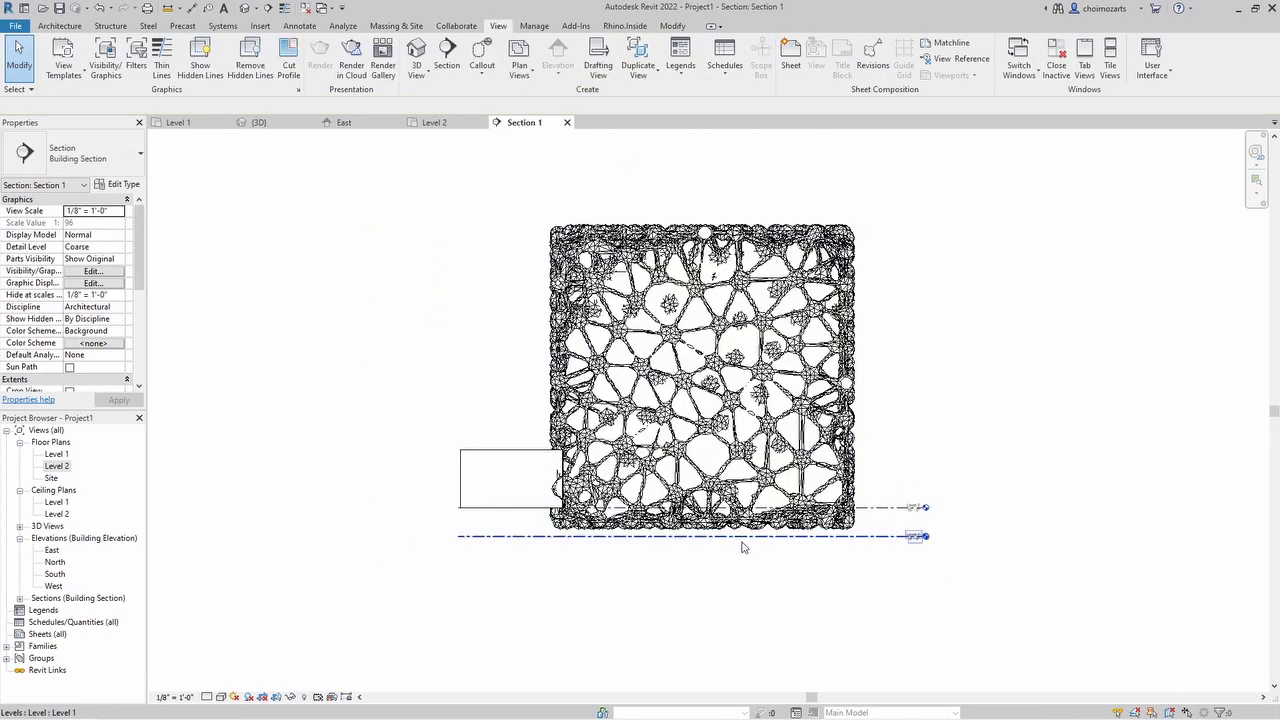
Stretch the top of the wall beside the mesh upward to about two thirds of the mesh's height
scroll(742, 547, up, 2)
click(424, 482)
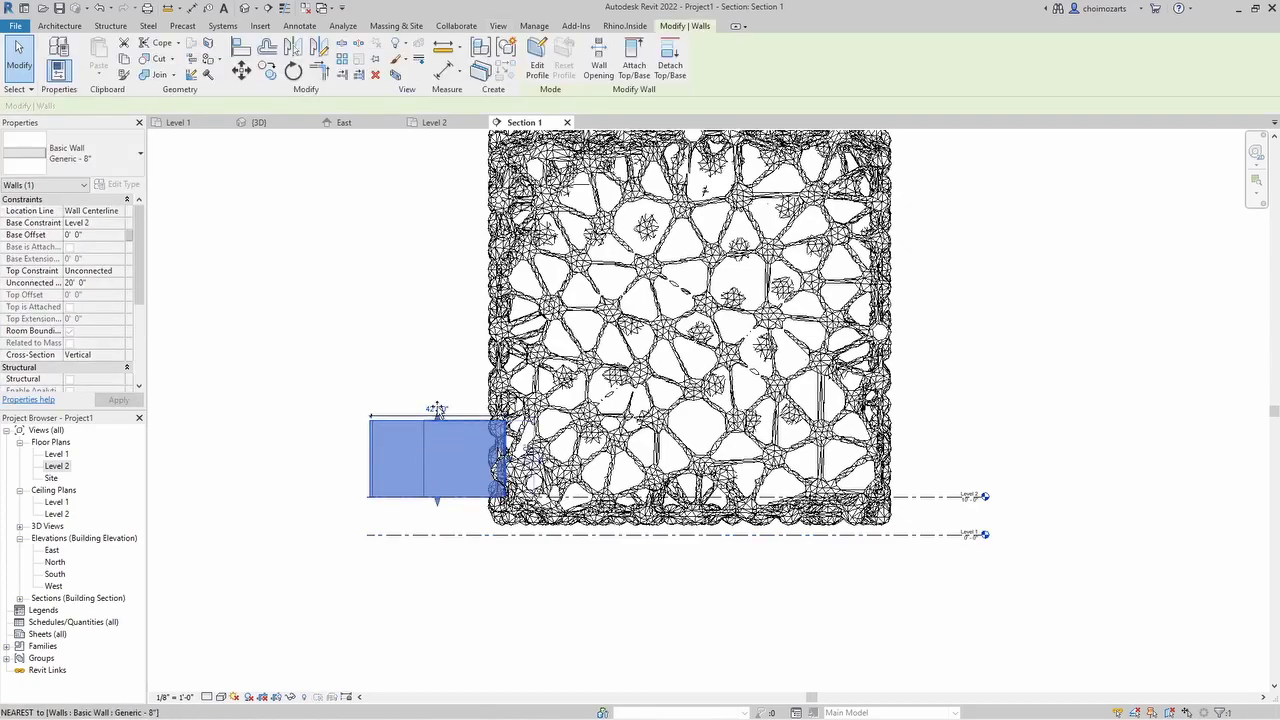
drag(437, 410, 440, 236)
scroll(477, 597, down, 2)
click(587, 598)
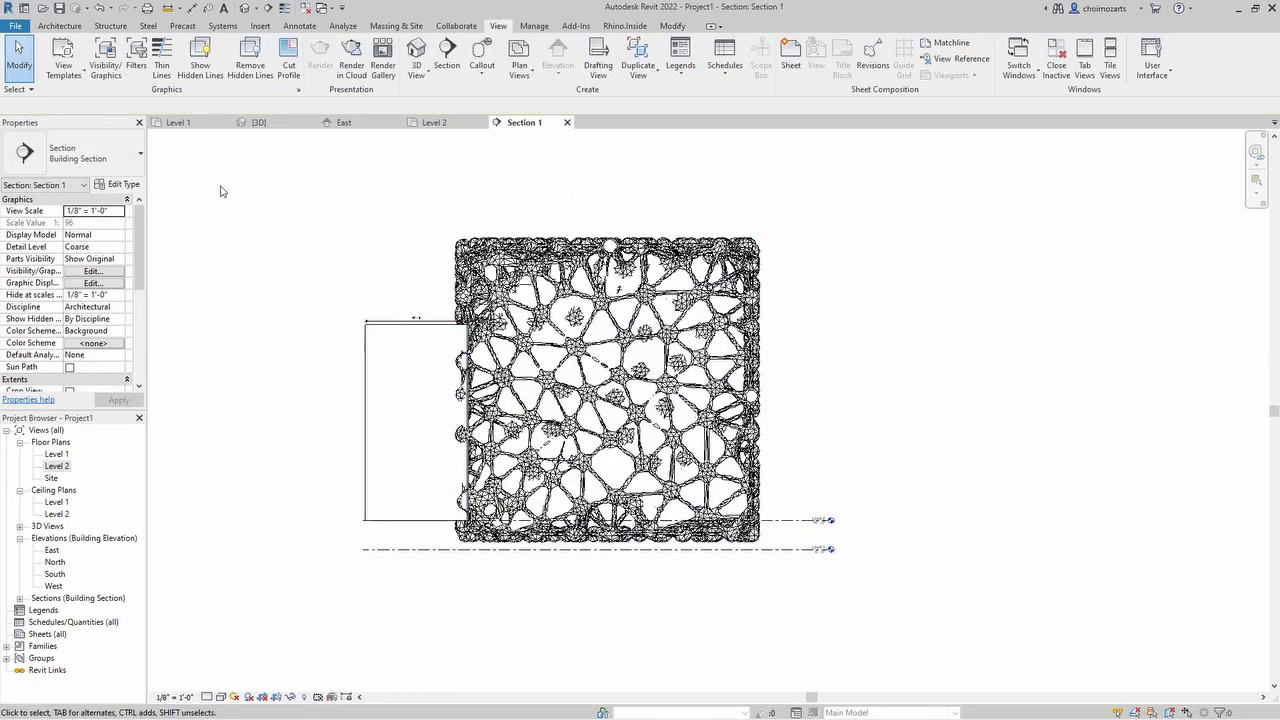
Duplicate the Architectural Elevation view template and name the copy "section"
click(66, 68)
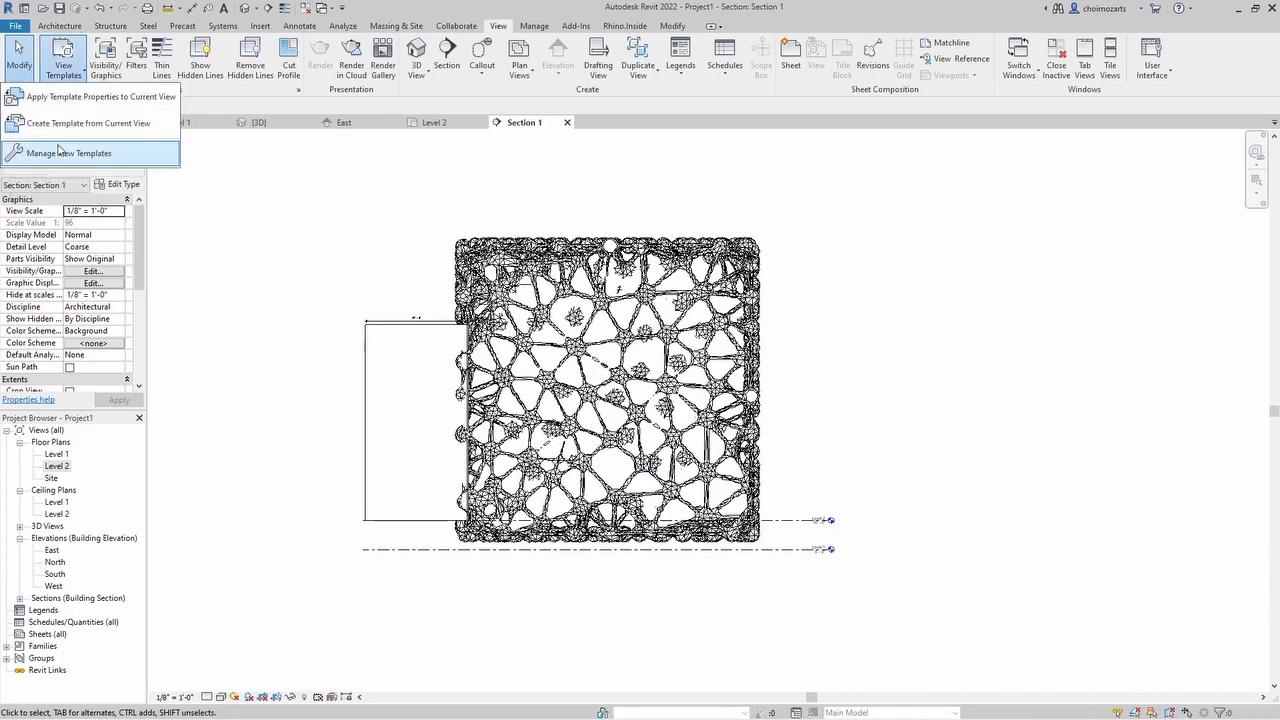
click(60, 150)
click(673, 394)
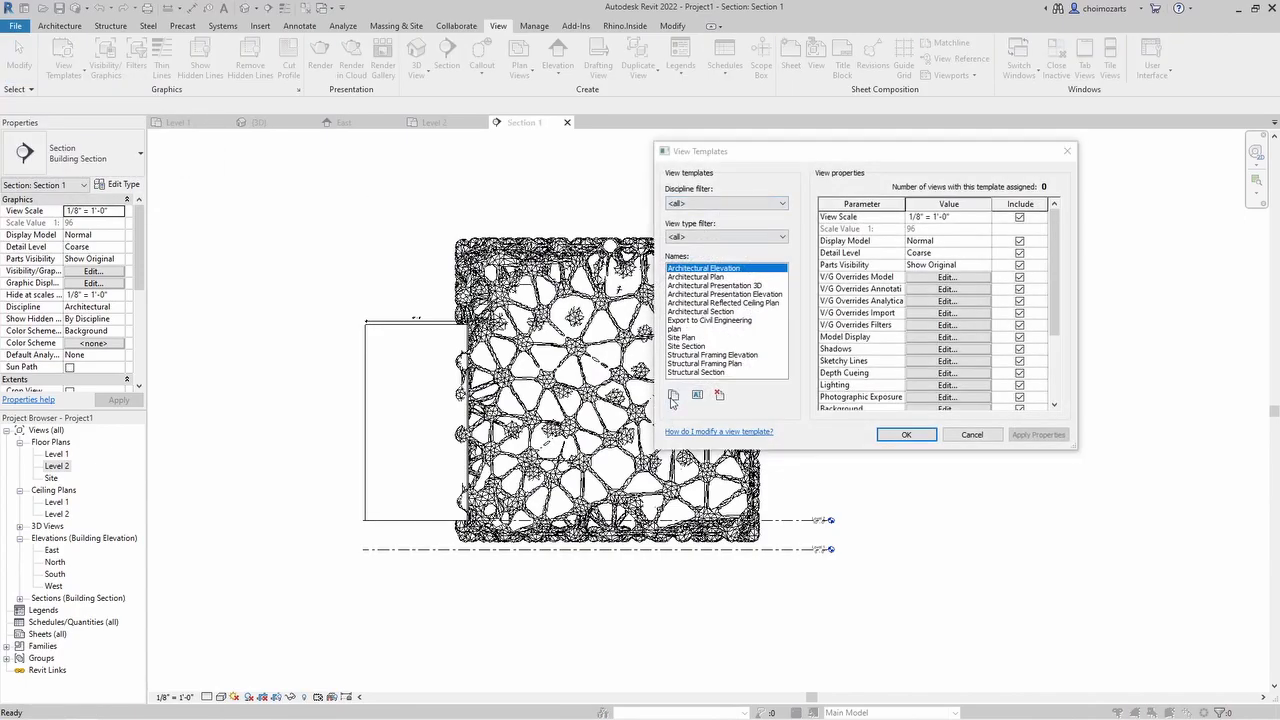
text(section)
key(Return)
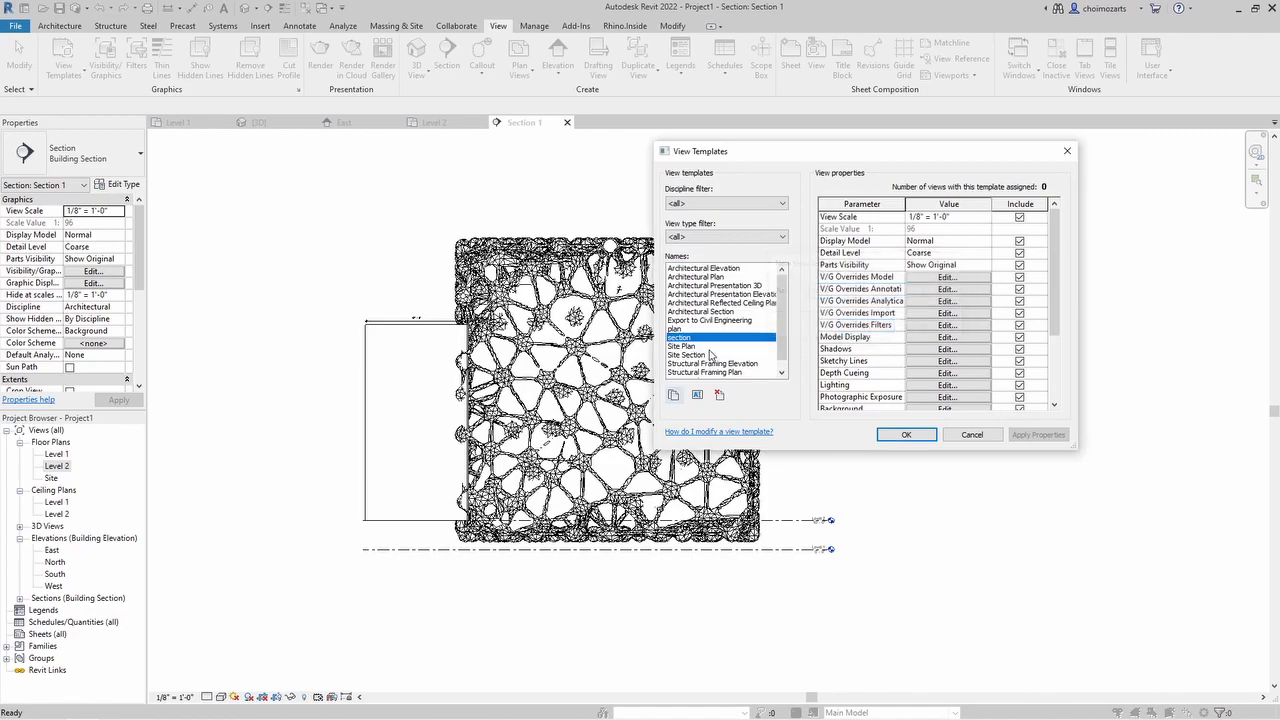
Override the projection line color of Generic Models in the section template with RGB 128-128-128
click(963, 276)
click(707, 279)
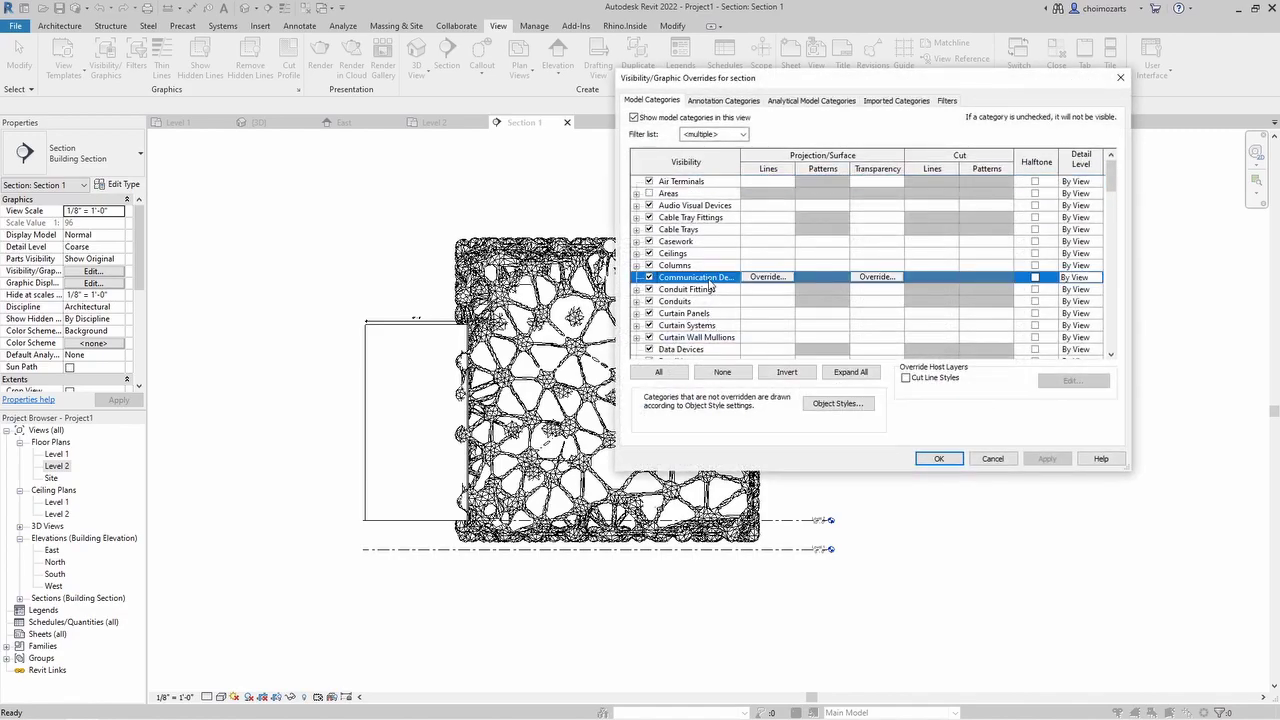
key(g)
click(766, 338)
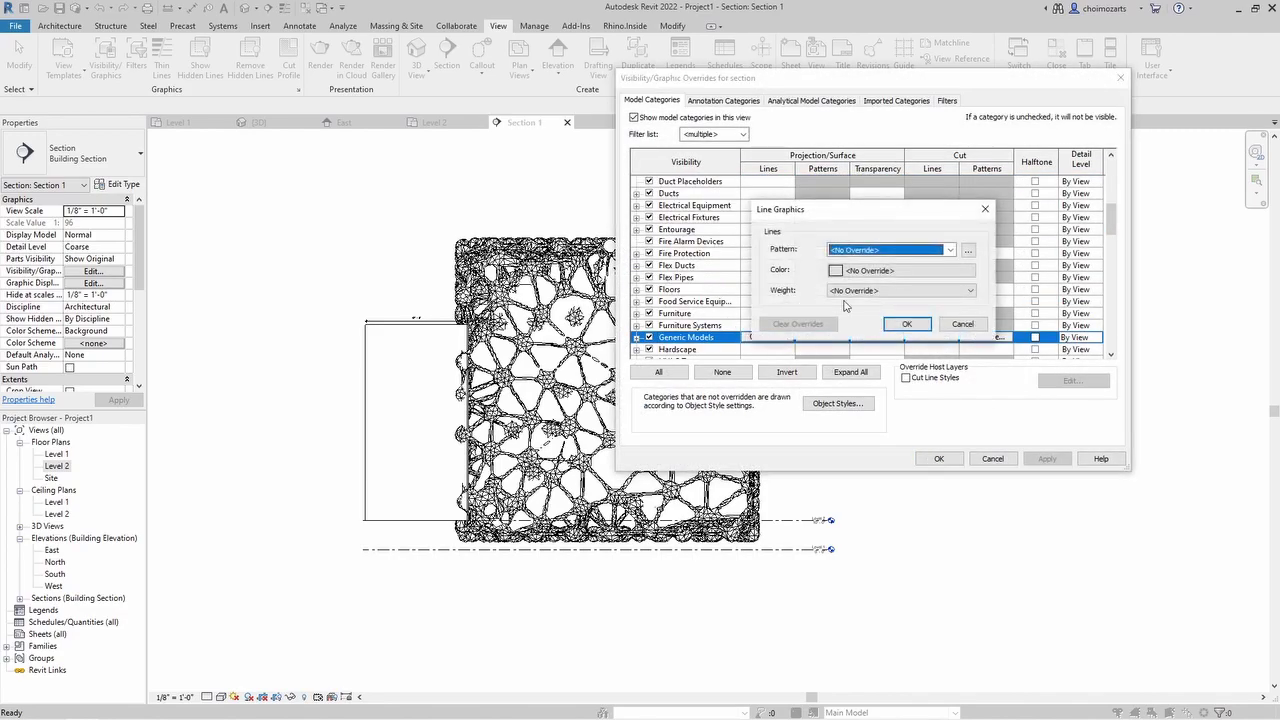
click(868, 271)
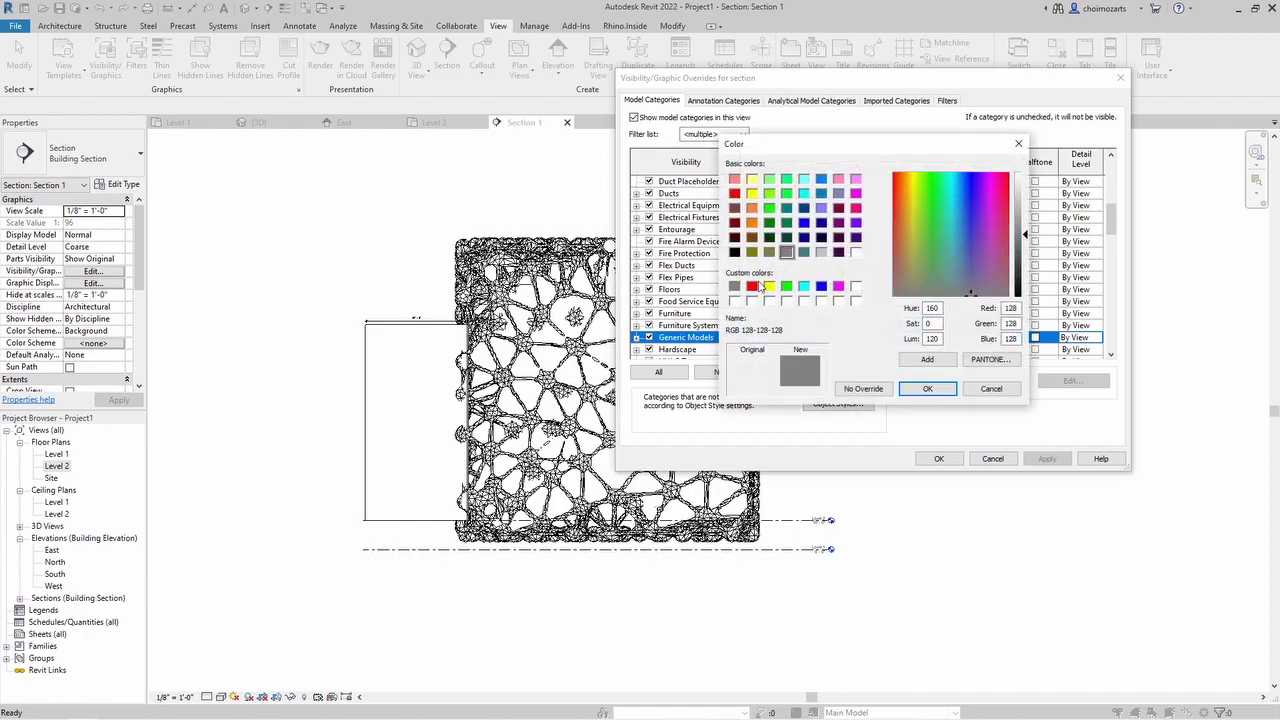
click(925, 387)
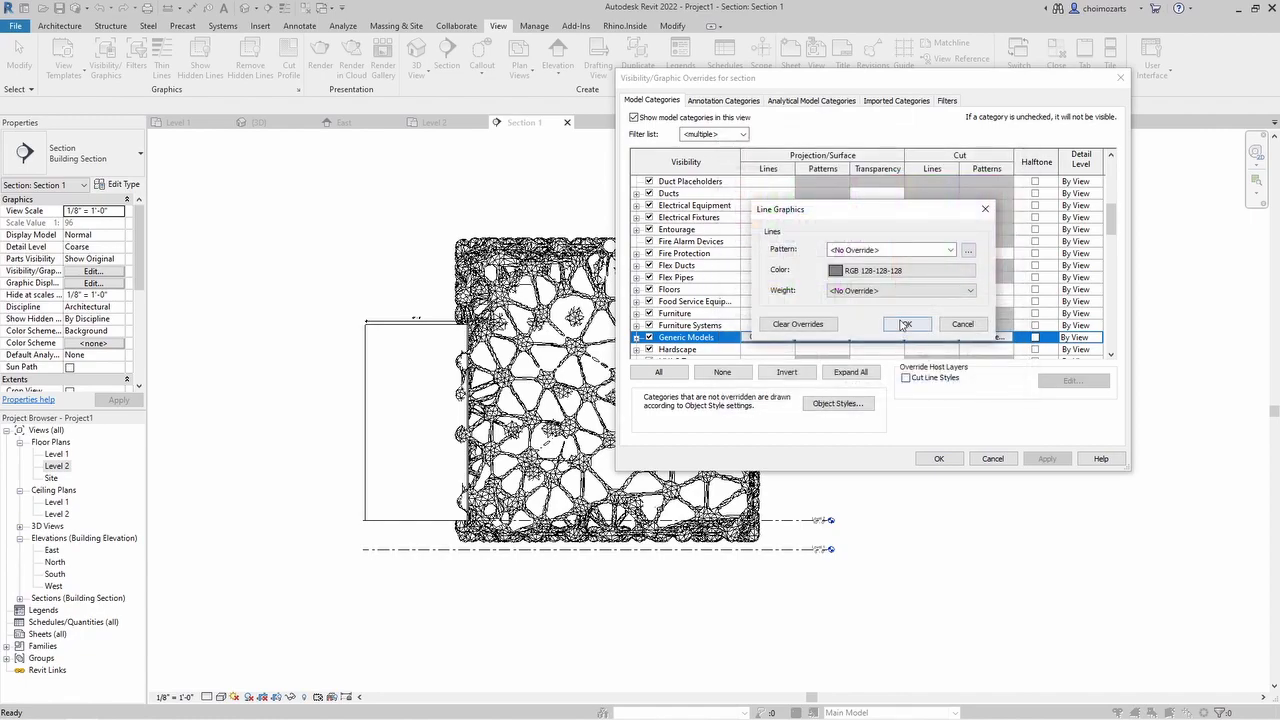
click(903, 403)
Override the Generic Models cut pattern with a solid fill foreground and save the section template
click(987, 338)
click(880, 231)
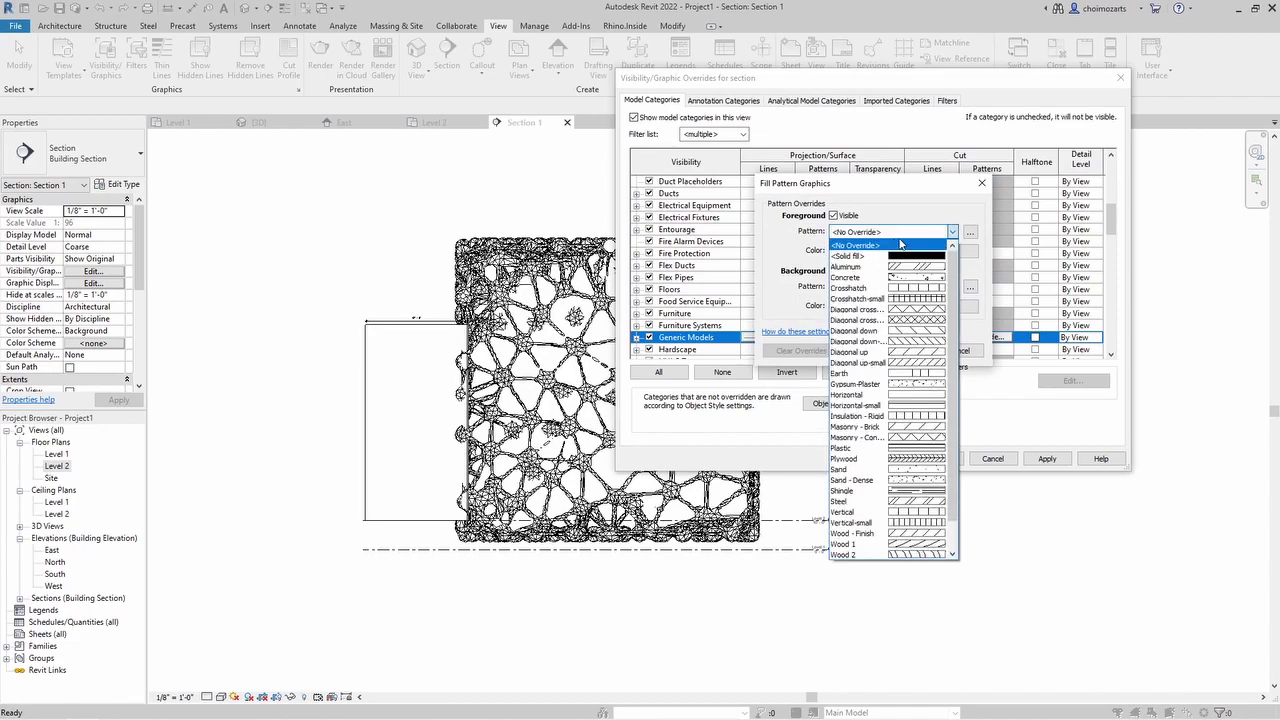
click(875, 257)
click(905, 350)
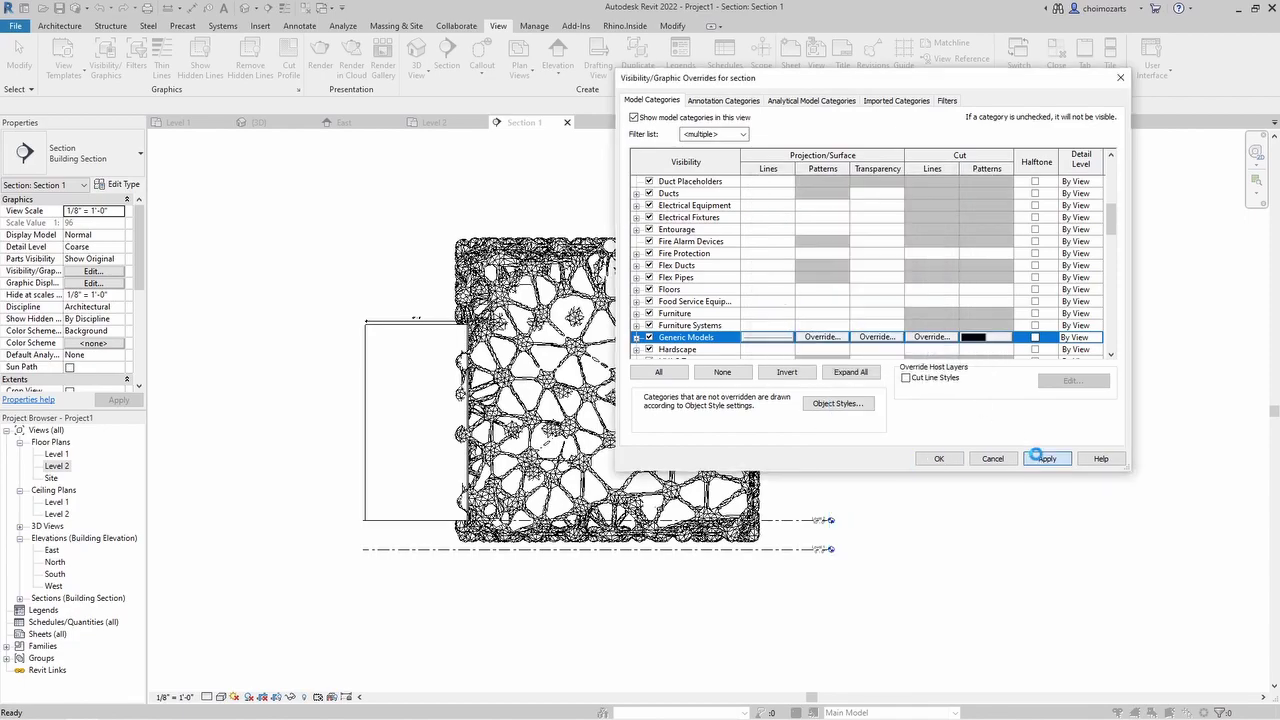
click(939, 458)
click(899, 434)
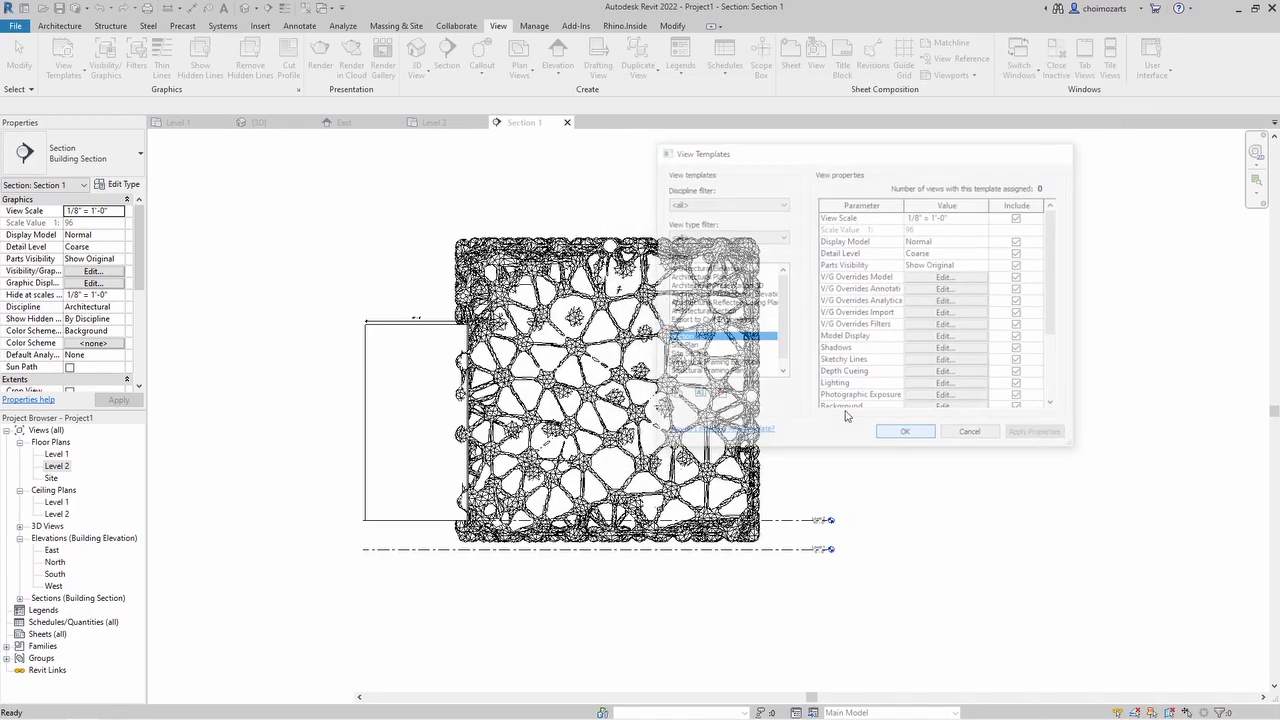
Apply the section view template to Section 1, deleting the invalid dimensions
click(60, 74)
click(82, 106)
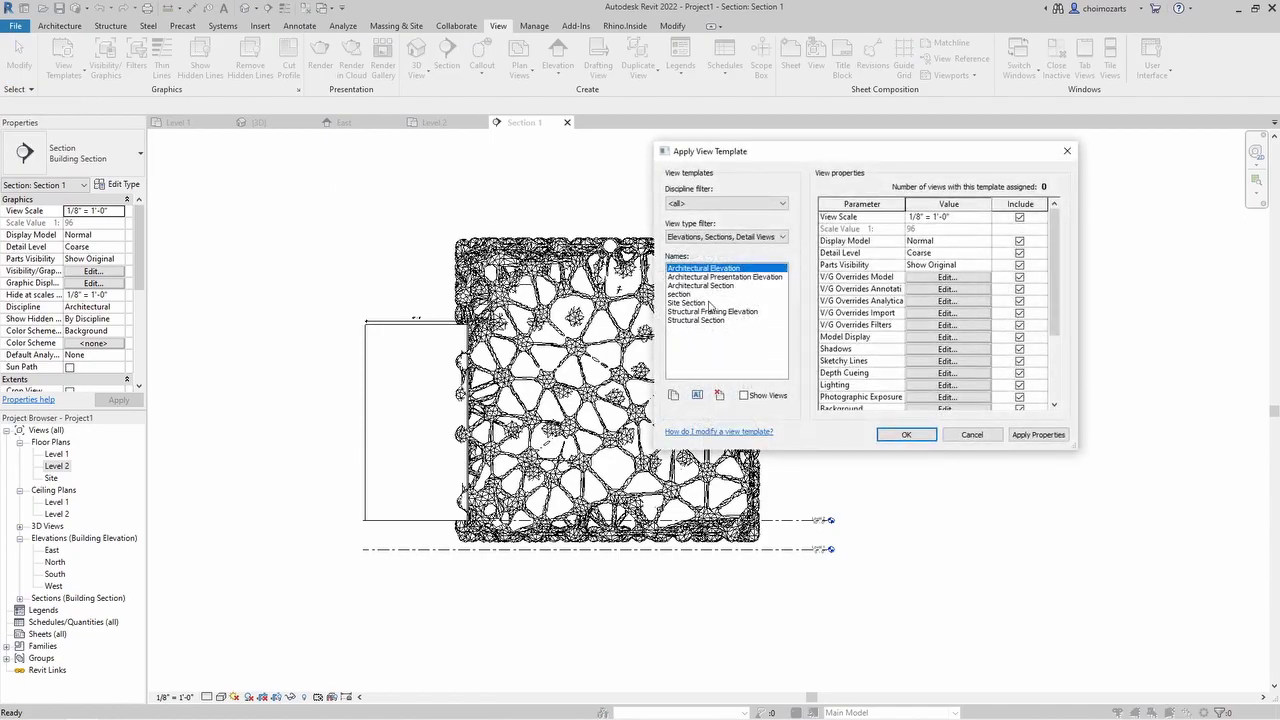
click(680, 295)
click(906, 434)
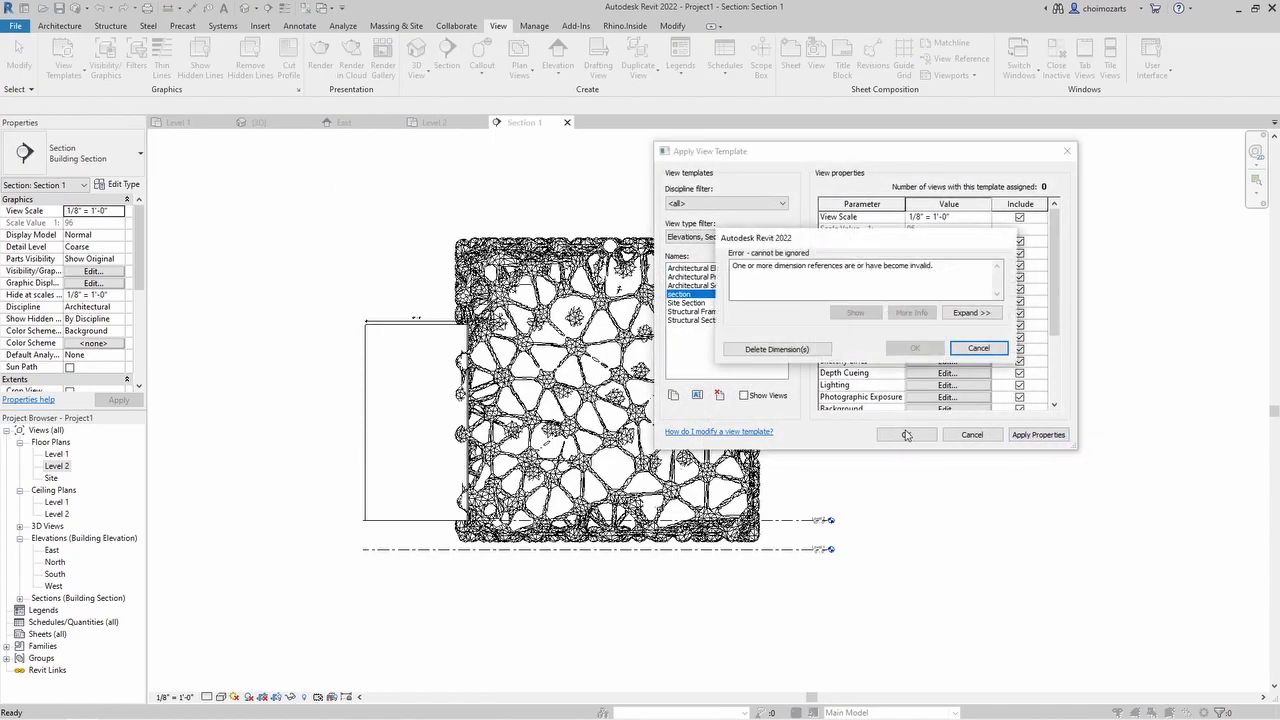
click(818, 348)
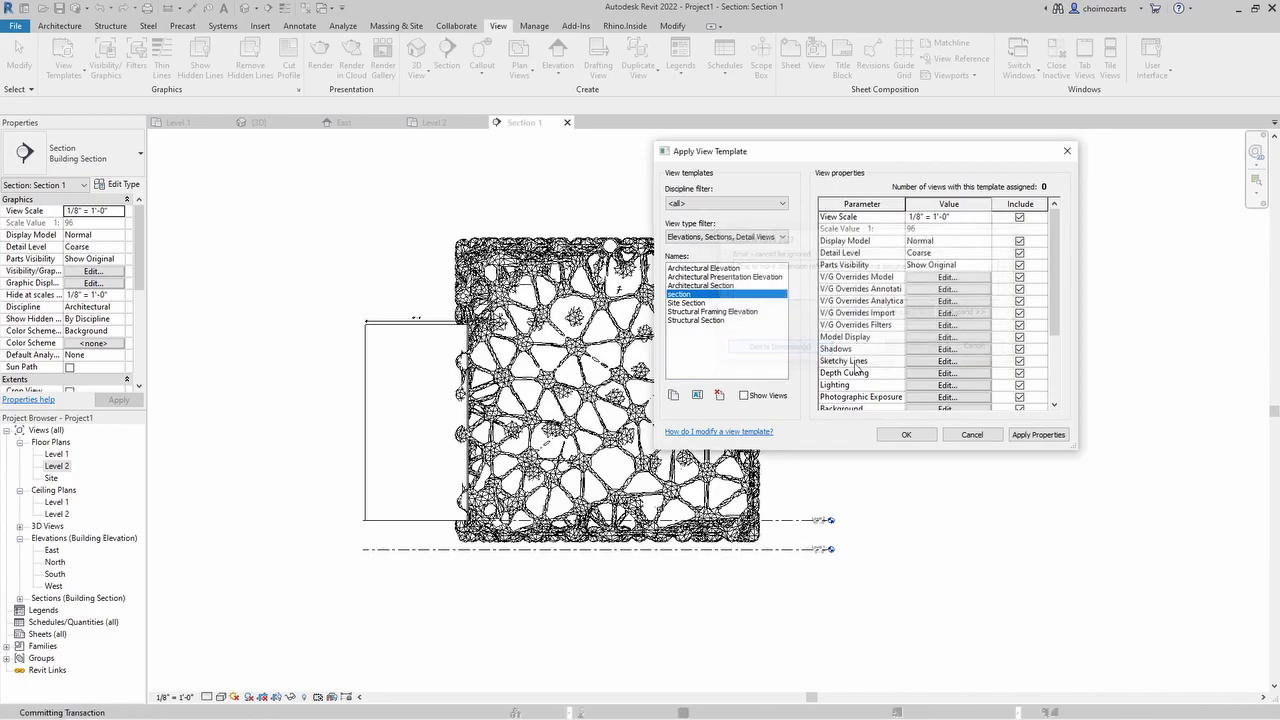
click(906, 434)
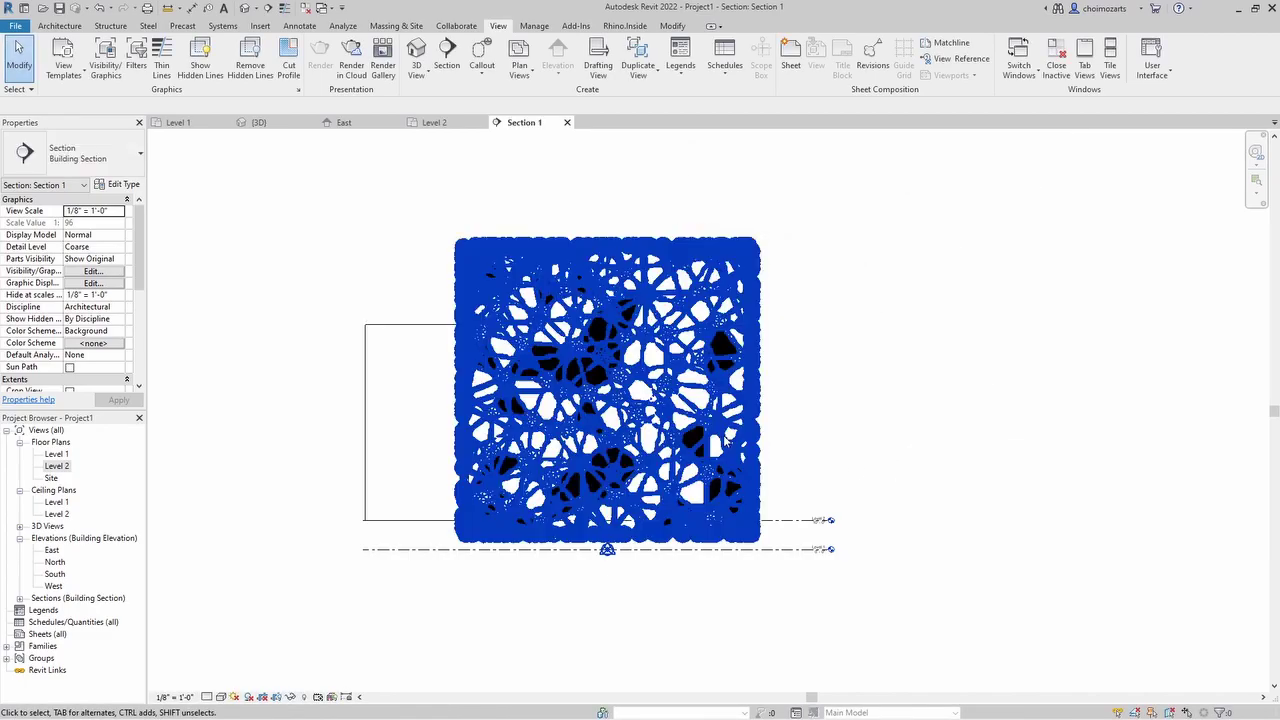
Fit the Section 1 view to its contents and set its visual style to Consistent Colors
key(z)
key(f)
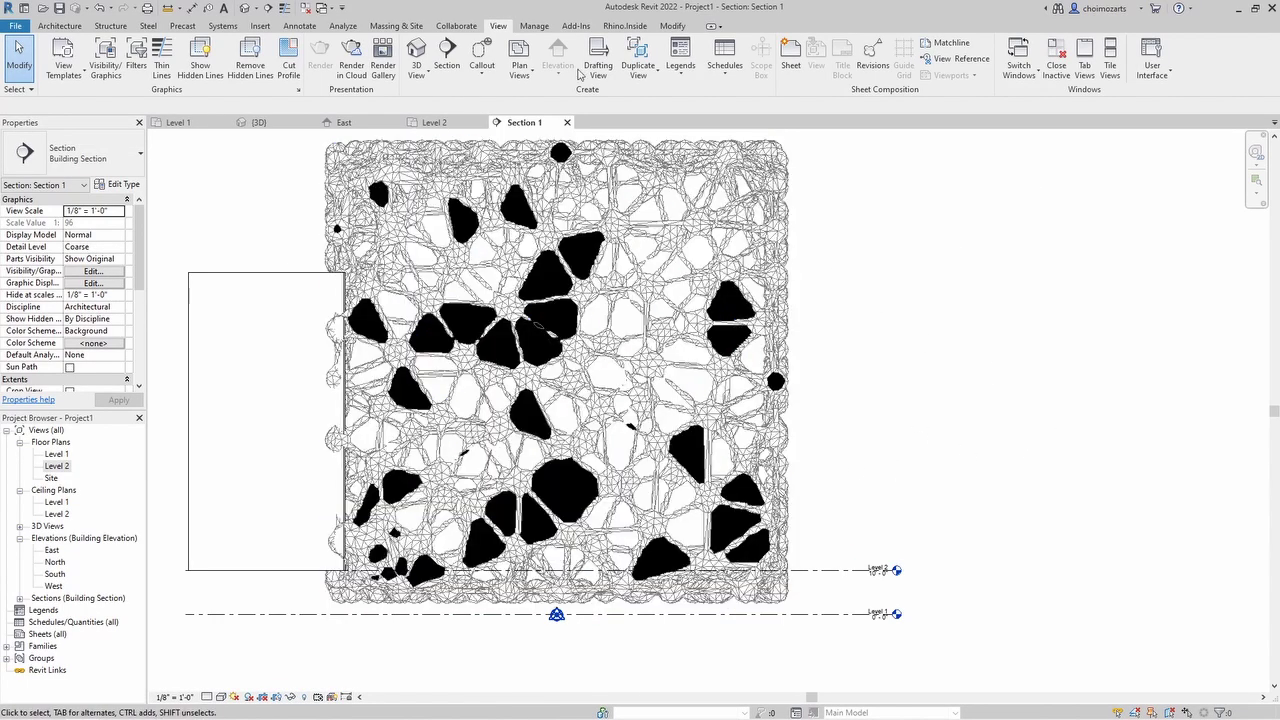
click(220, 697)
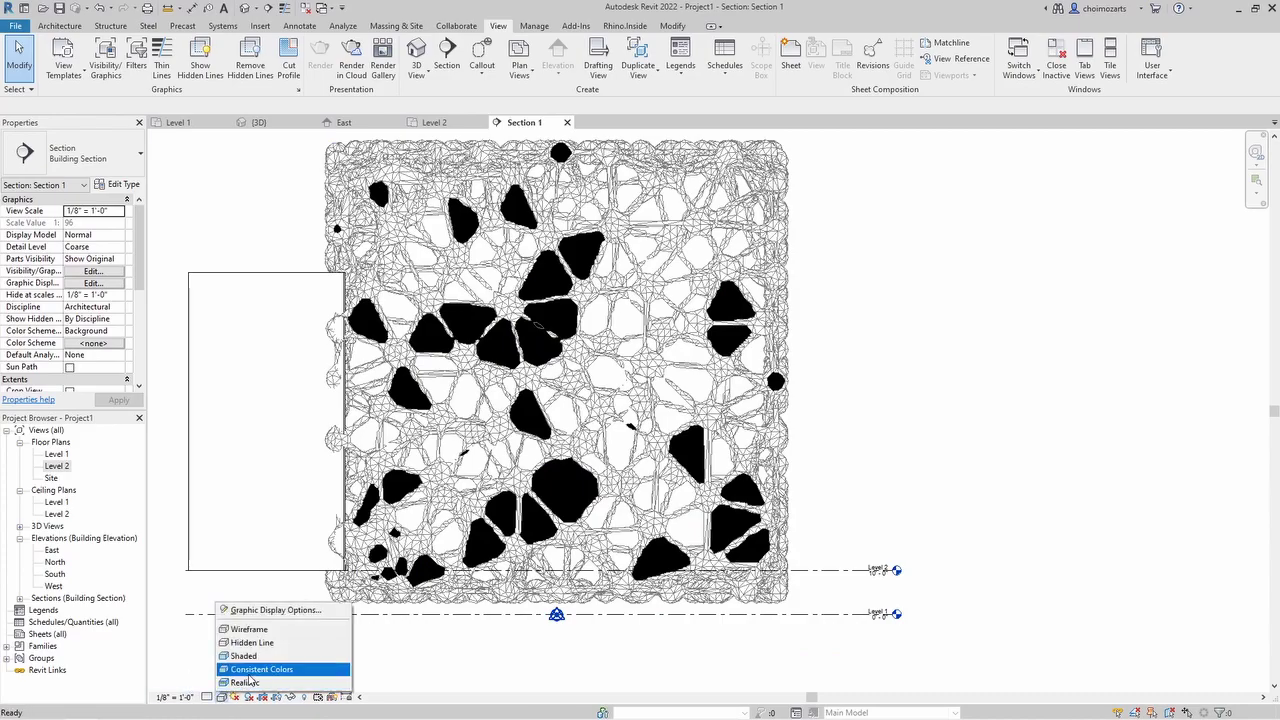
click(262, 669)
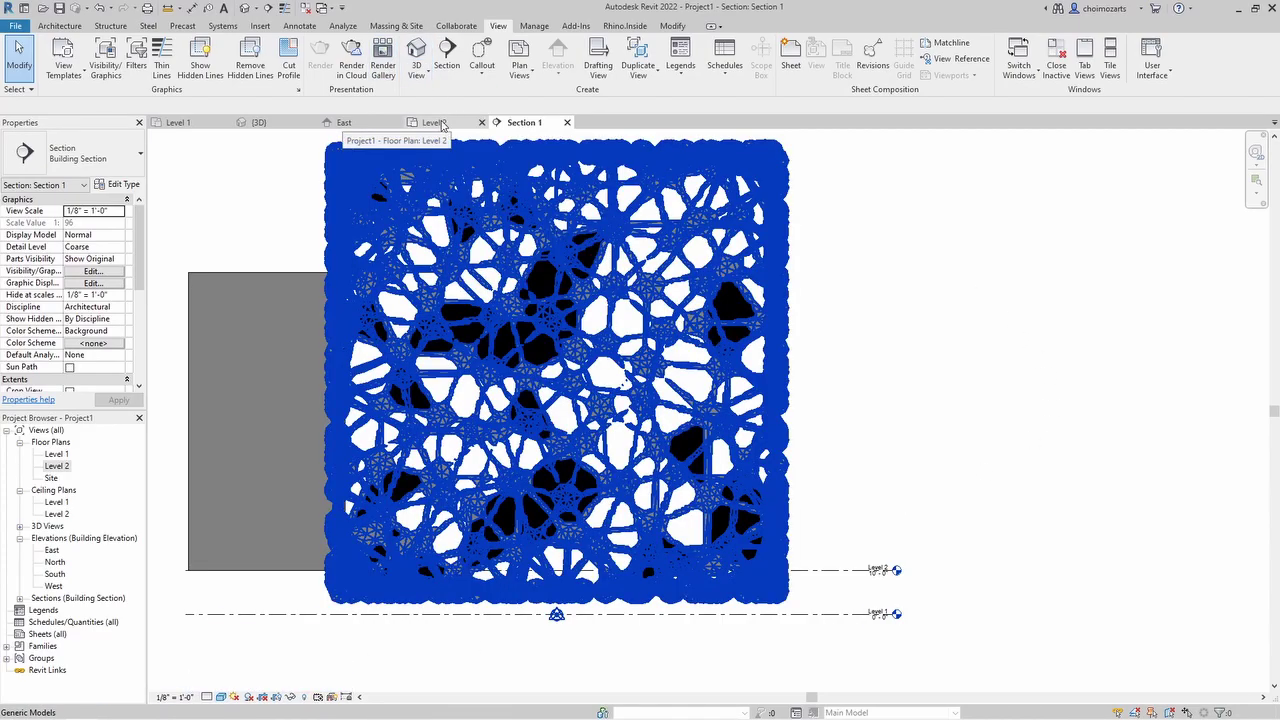
In the Level 2 plan, shift the section line slightly outward toward the mesh's lower outer edge, and return to Section 1 to check the cut
click(441, 124)
click(690, 553)
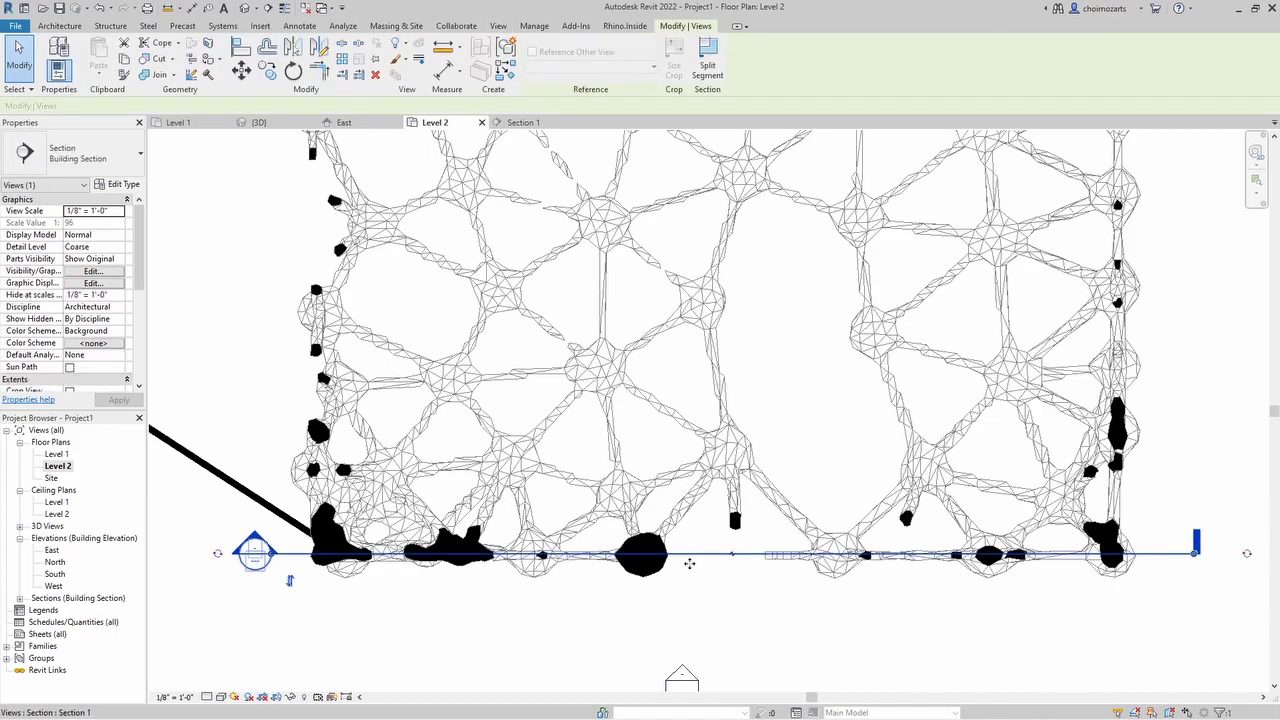
drag(689, 563, 688, 577)
key(Escape)
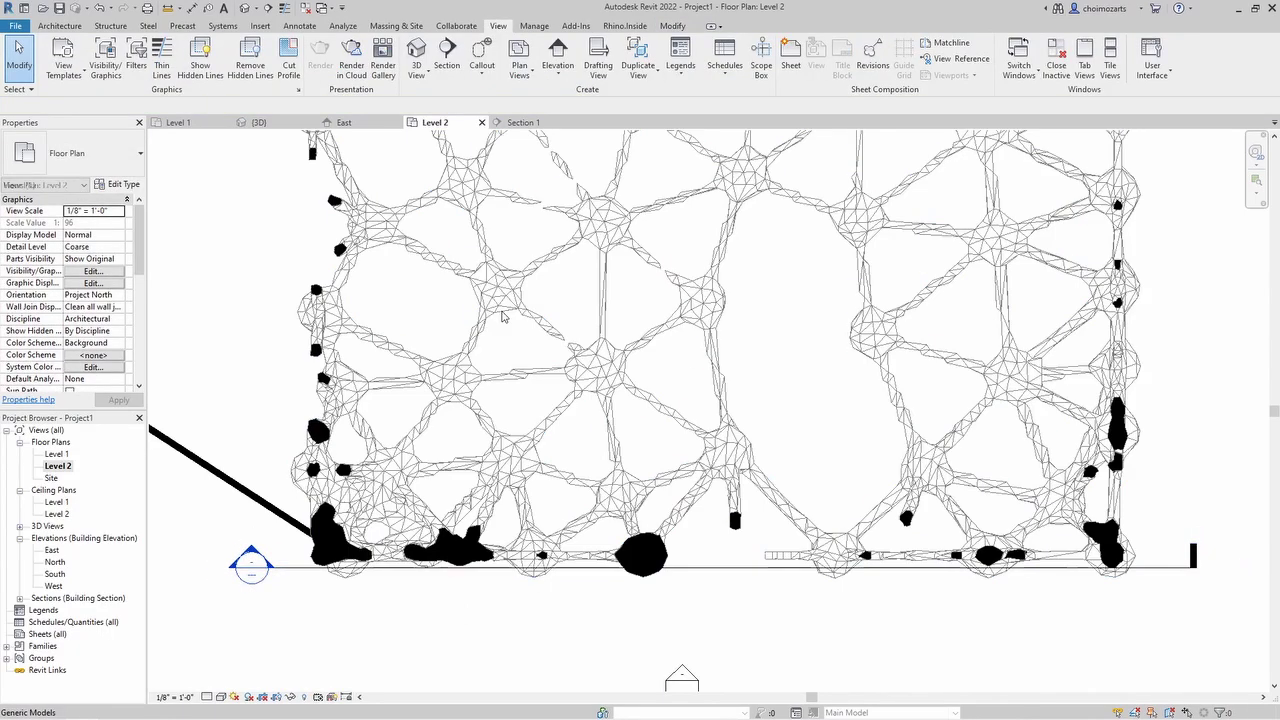
click(522, 122)
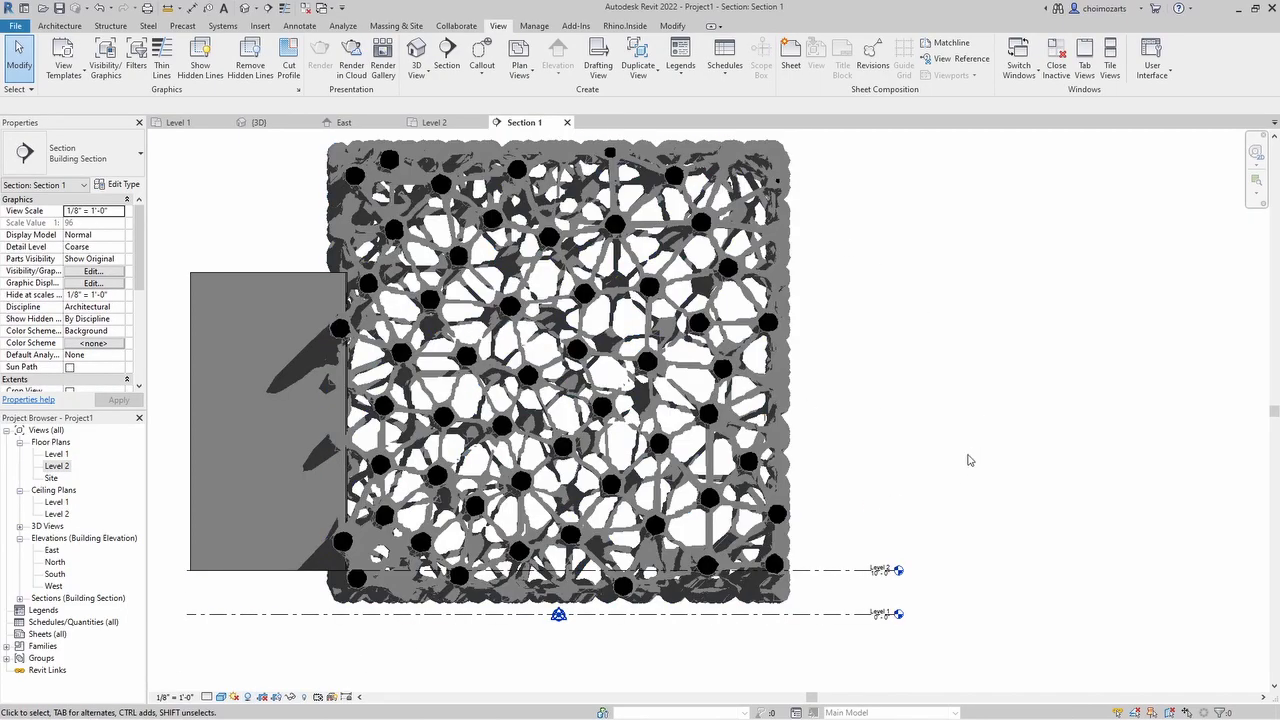
scroll(968, 460, down, 2)
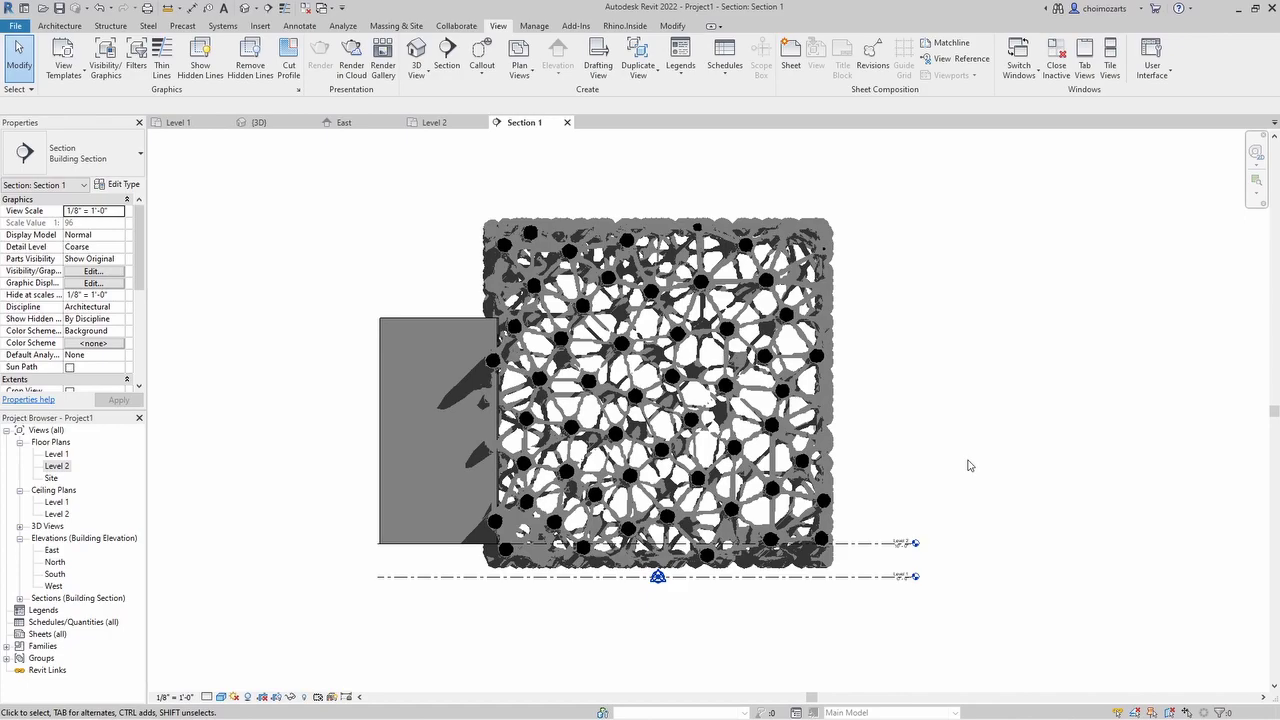